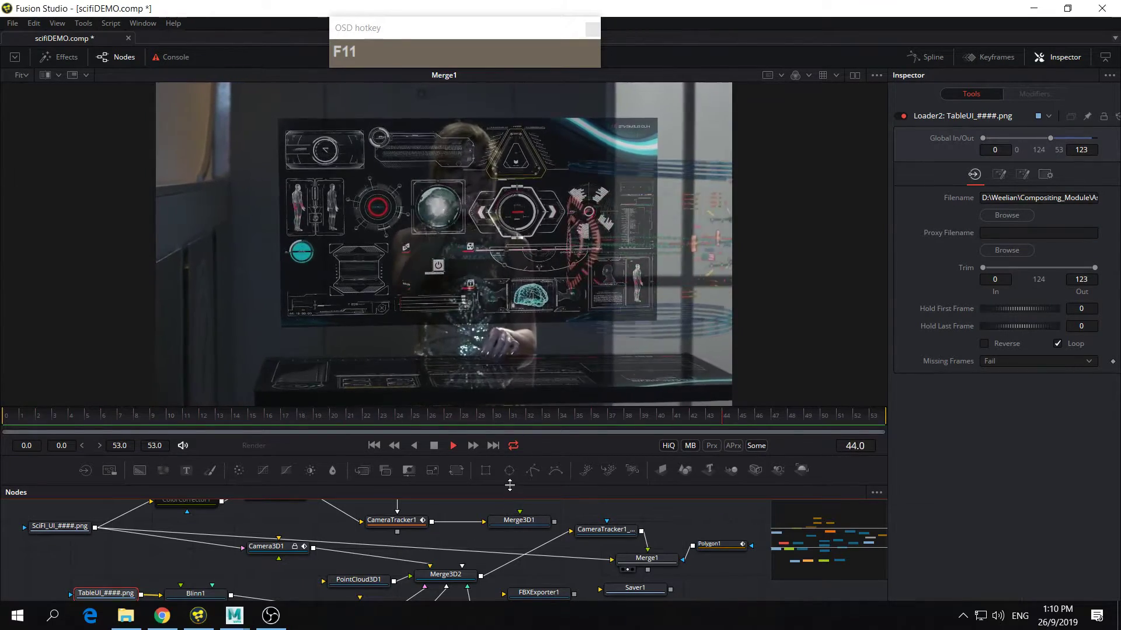
# Step: Review the finished scifiDEMO composition's node tree and its playback
pyautogui.moveTo(509, 485); pyautogui.dragTo(533, 355)
pyautogui.moveTo(504, 458); pyautogui.dragTo(531, 368)
pyautogui.scroll(2, 573, 467)
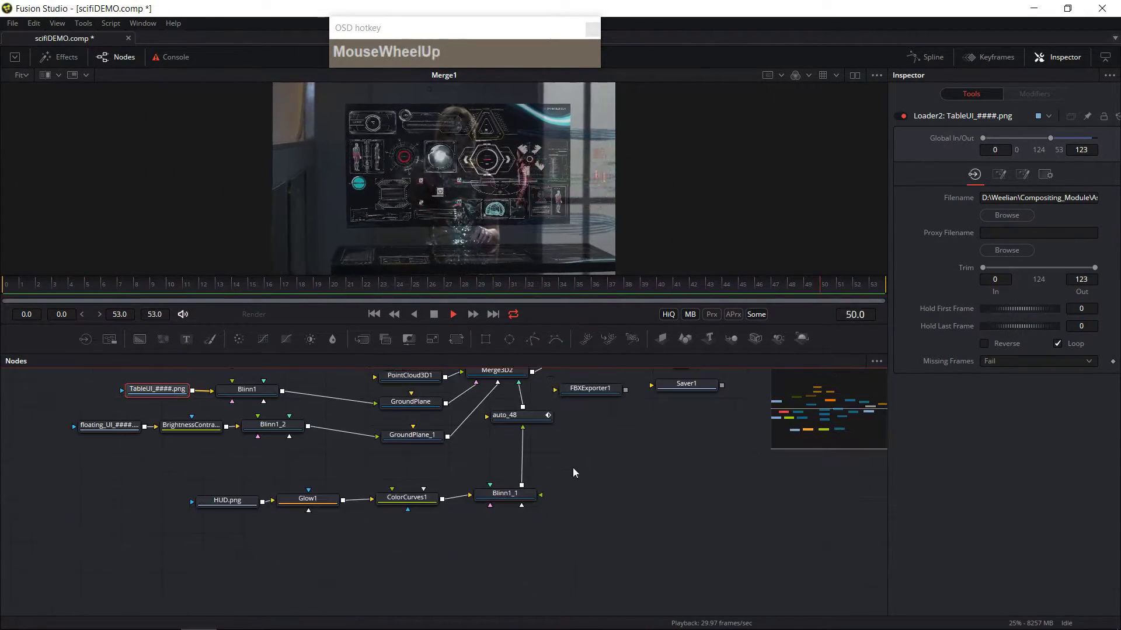
pyautogui.moveTo(572, 468); pyautogui.dragTo(633, 457)
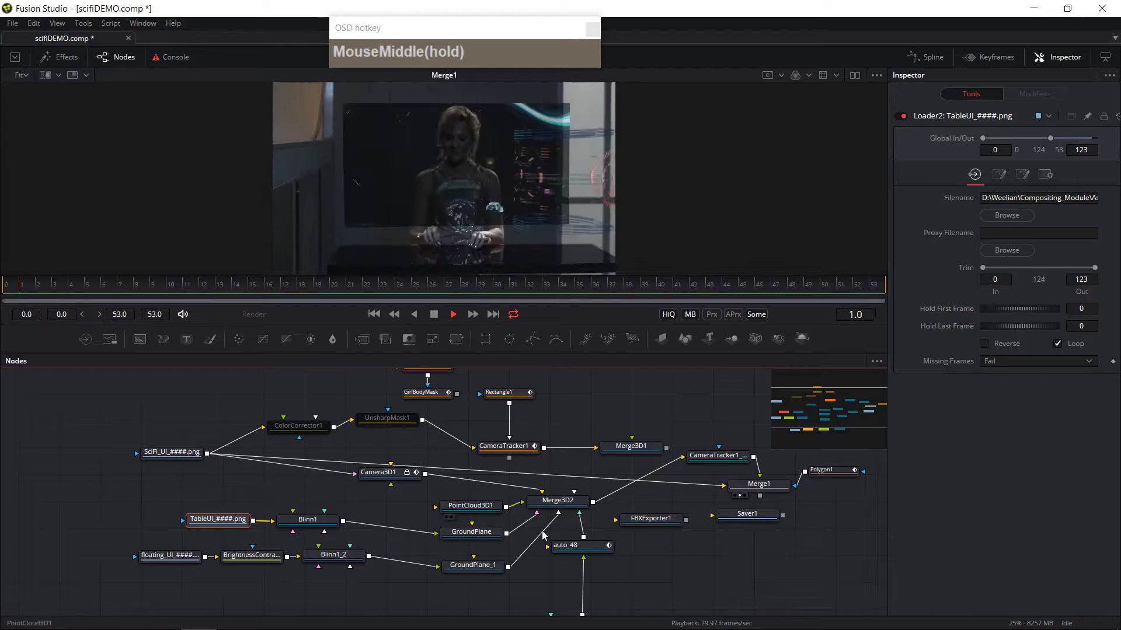
pyautogui.moveTo(570, 350); pyautogui.dragTo(423, 460)
pyautogui.click(433, 463)
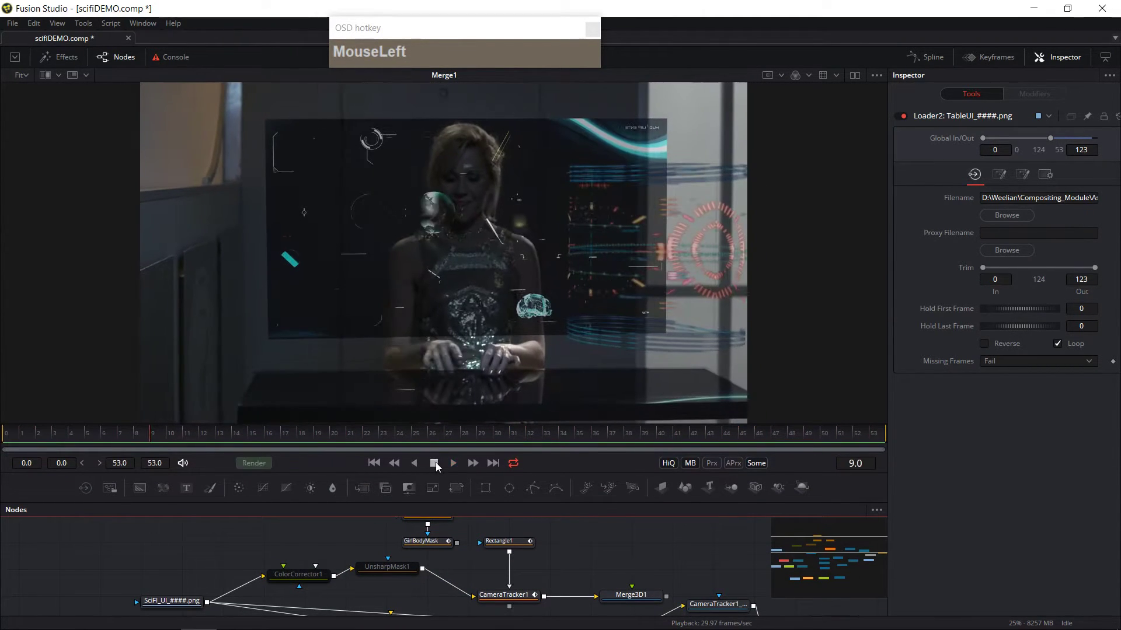
# Step: Create a new composition and load the SciFI_UI_####.png image sequence through a Loader from the SciFi_ShotStills folder
pyautogui.click(14, 25)
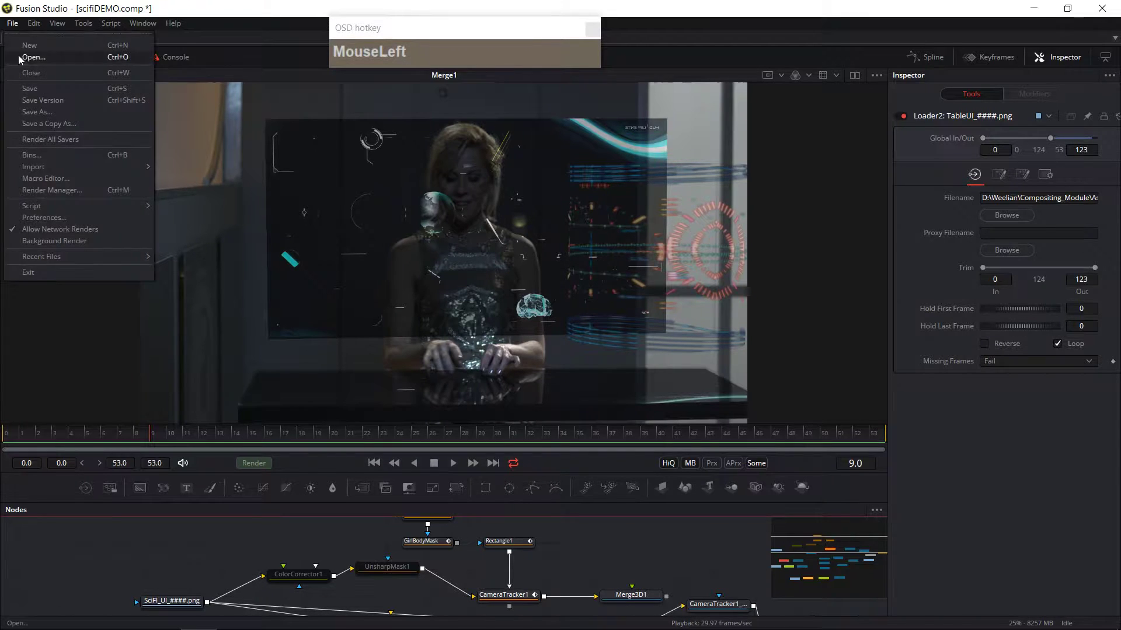
pyautogui.click(30, 46)
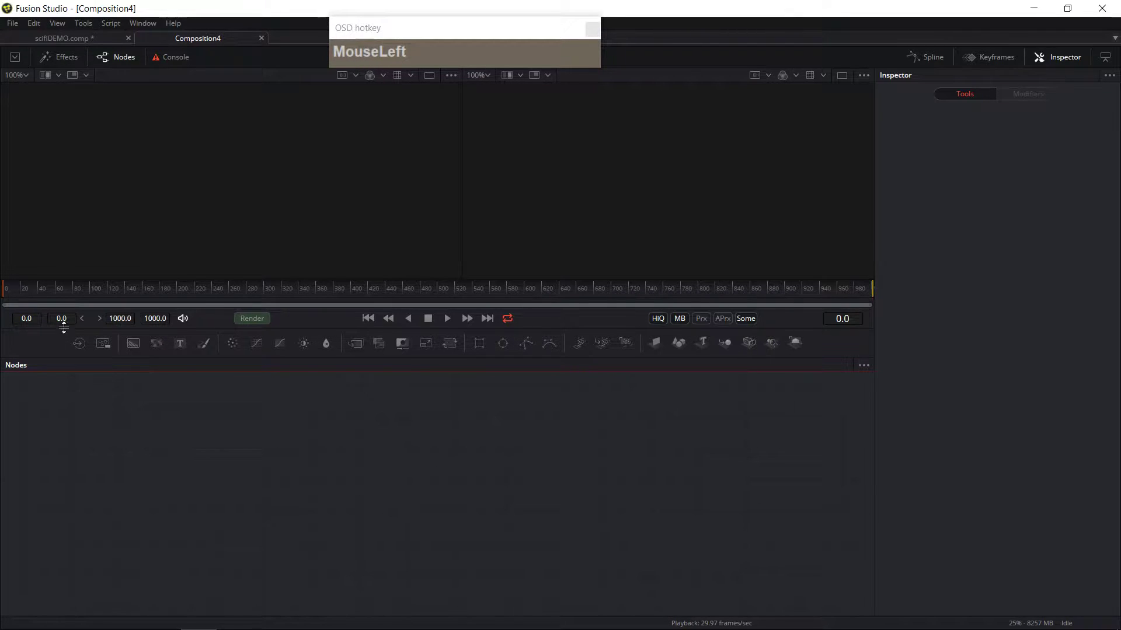
pyautogui.click(104, 346)
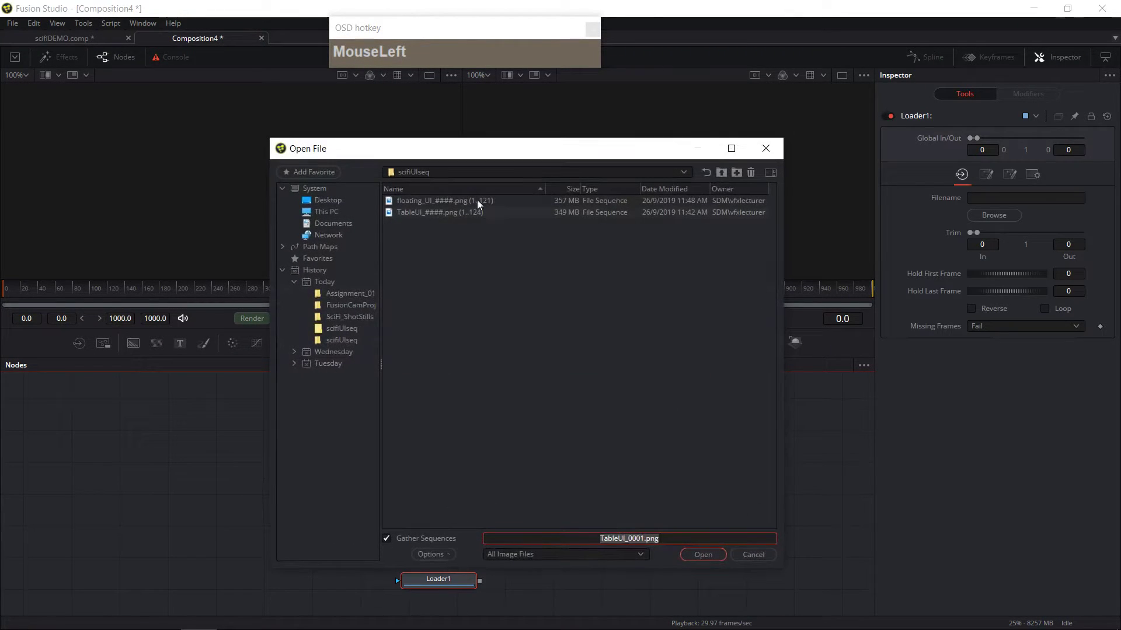
pyautogui.click(719, 174)
pyautogui.click(719, 173)
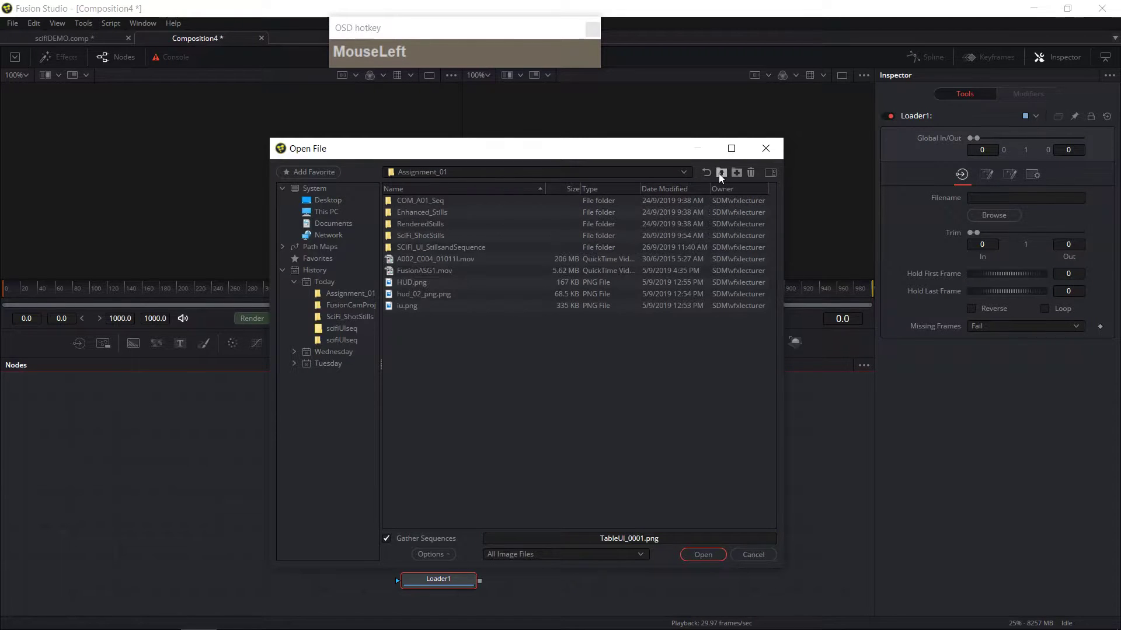
pyautogui.click(429, 246)
pyautogui.doubleClick(417, 235)
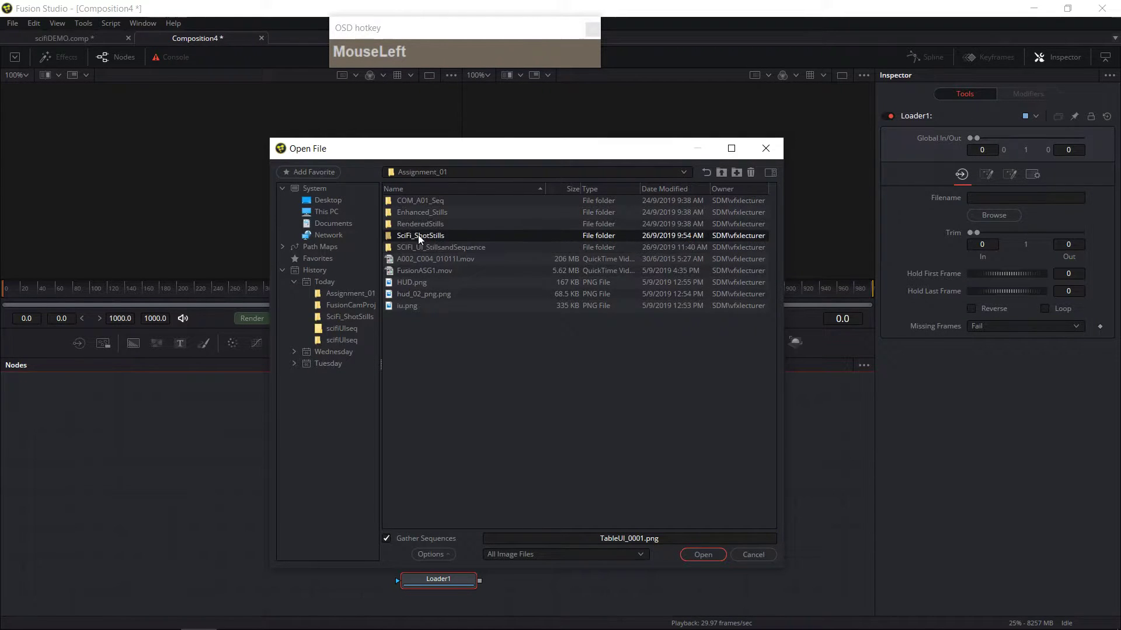
pyautogui.click(697, 554)
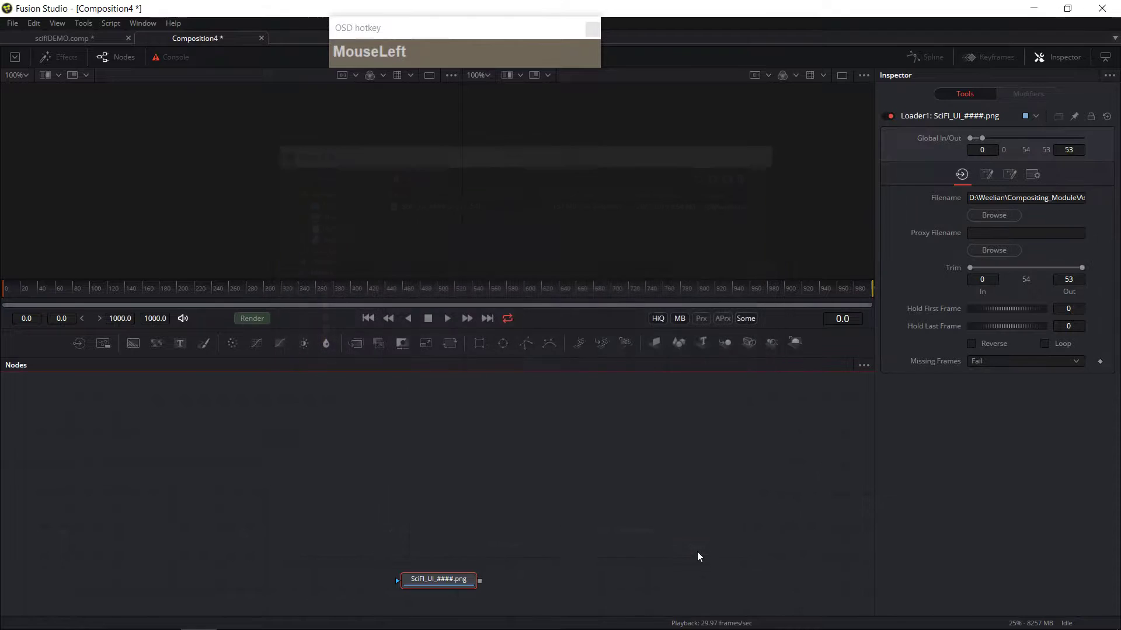
# Step: Reposition the loader node and display it in both viewers
pyautogui.moveTo(449, 581); pyautogui.dragTo(295, 493)
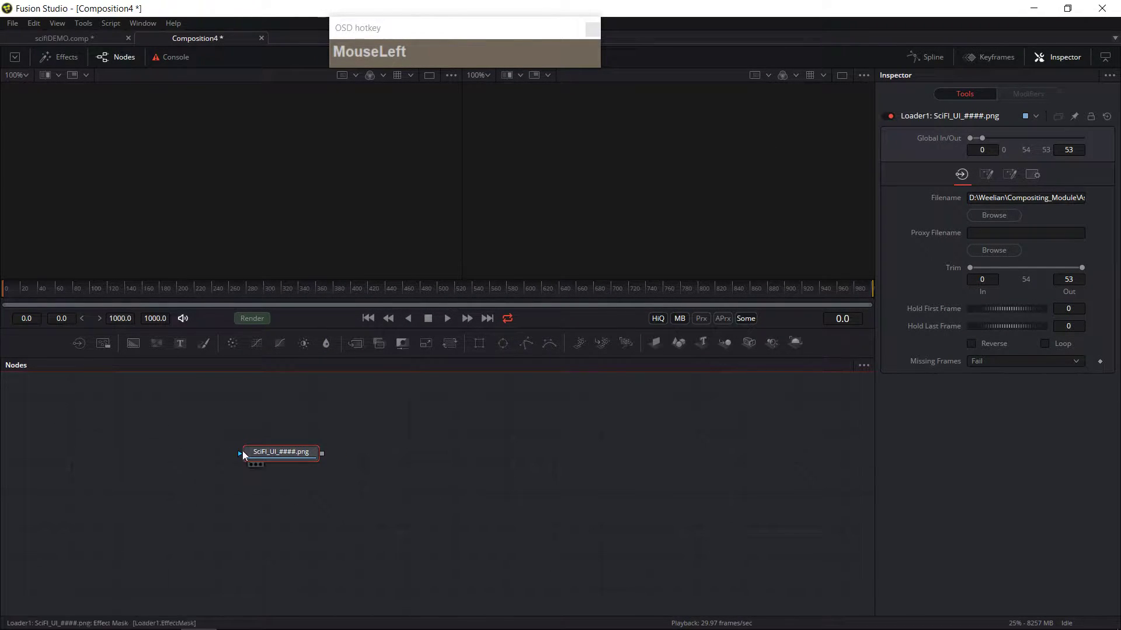
pyautogui.moveTo(283, 457); pyautogui.dragTo(286, 442)
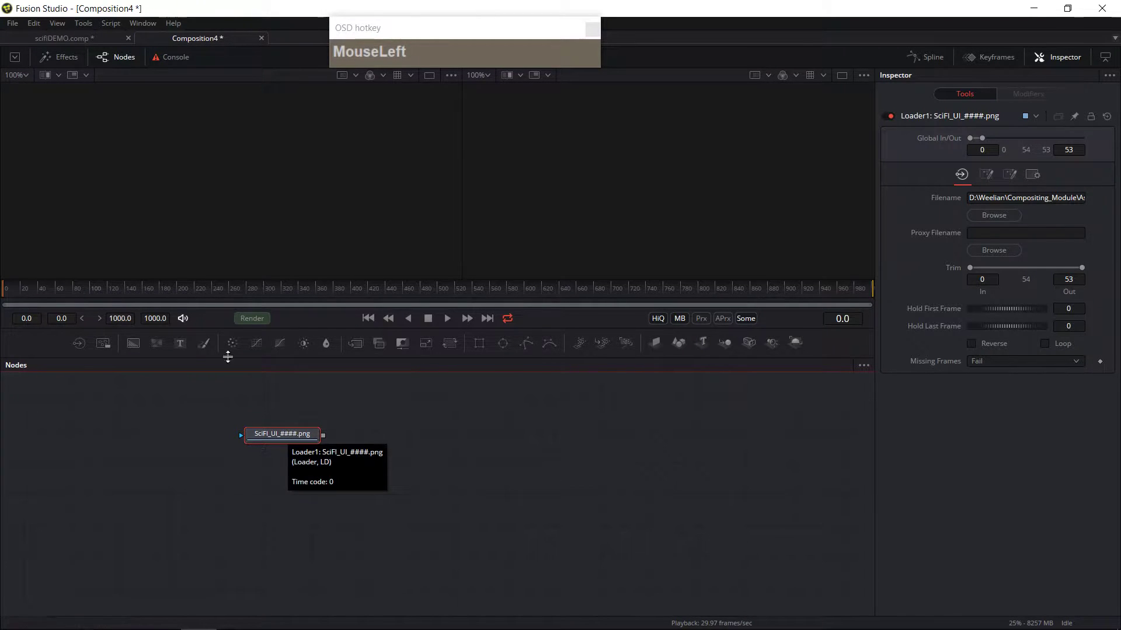
pyautogui.press('1')
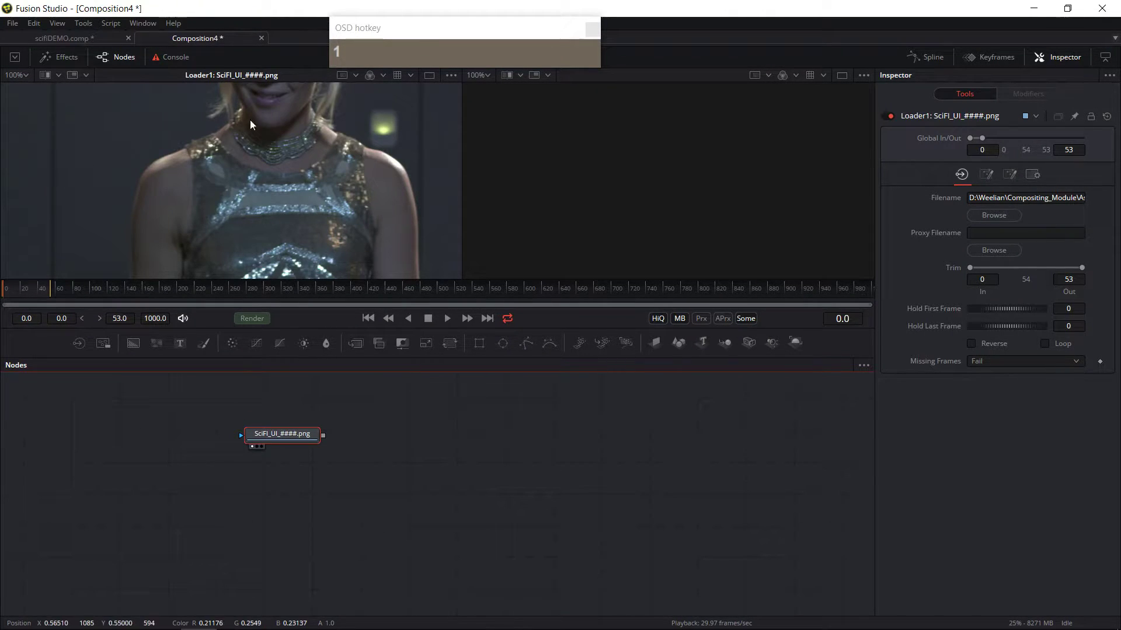
pyautogui.press('2')
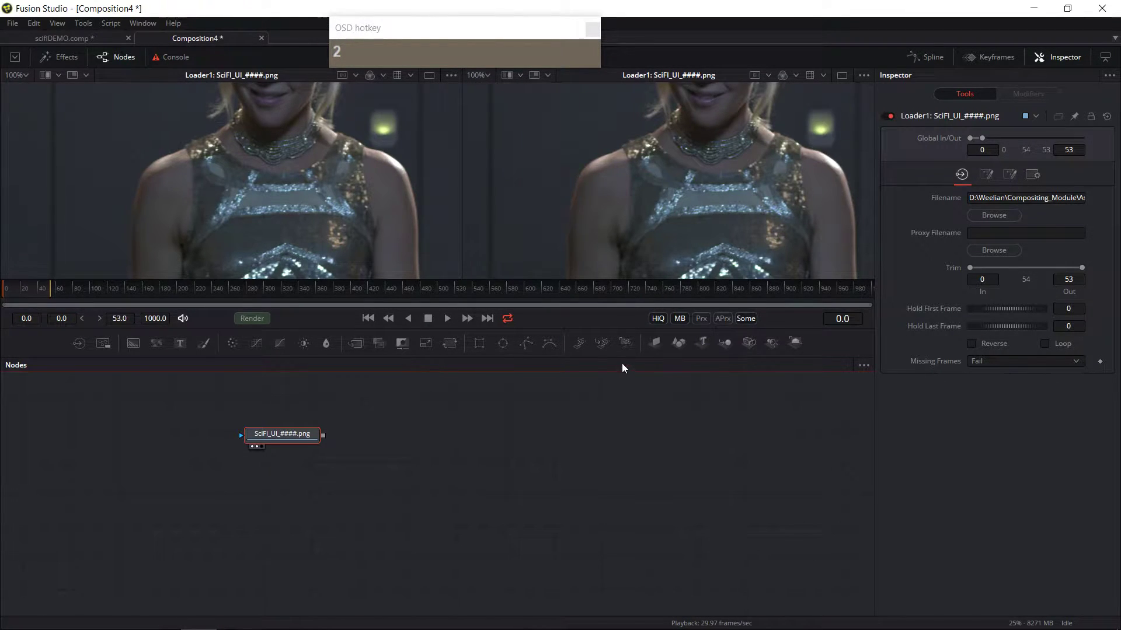
# Step: Fit the image to both viewers and enlarge the viewer area
pyautogui.click(674, 193)
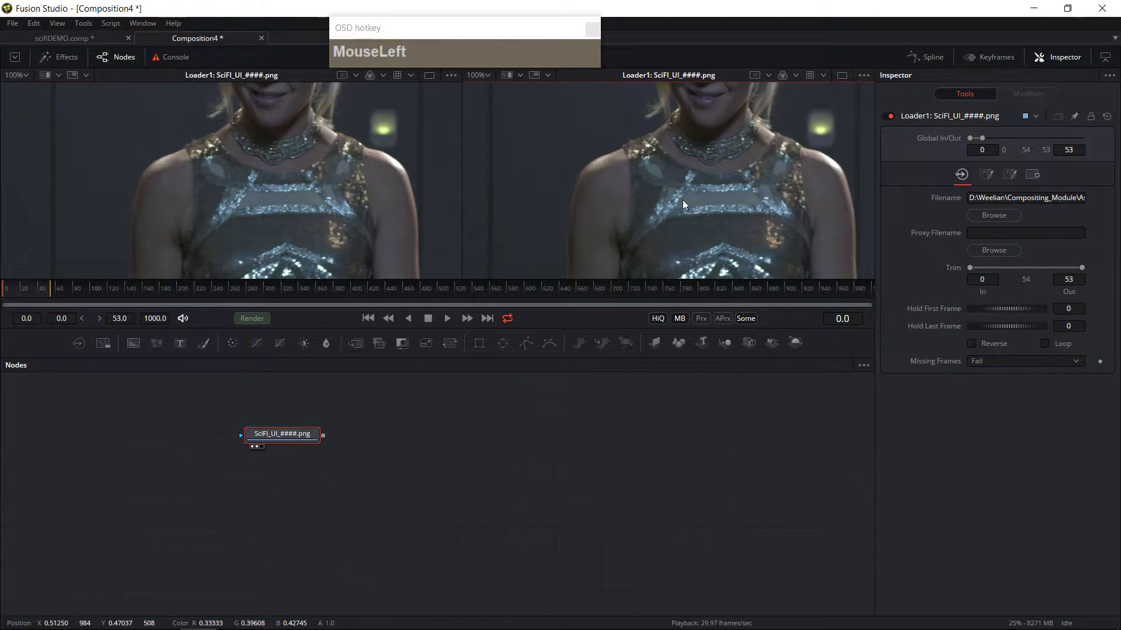
pyautogui.hotkey('ctrl', 'f')
pyautogui.click(337, 191)
pyautogui.hotkey('ctrl', 'f')
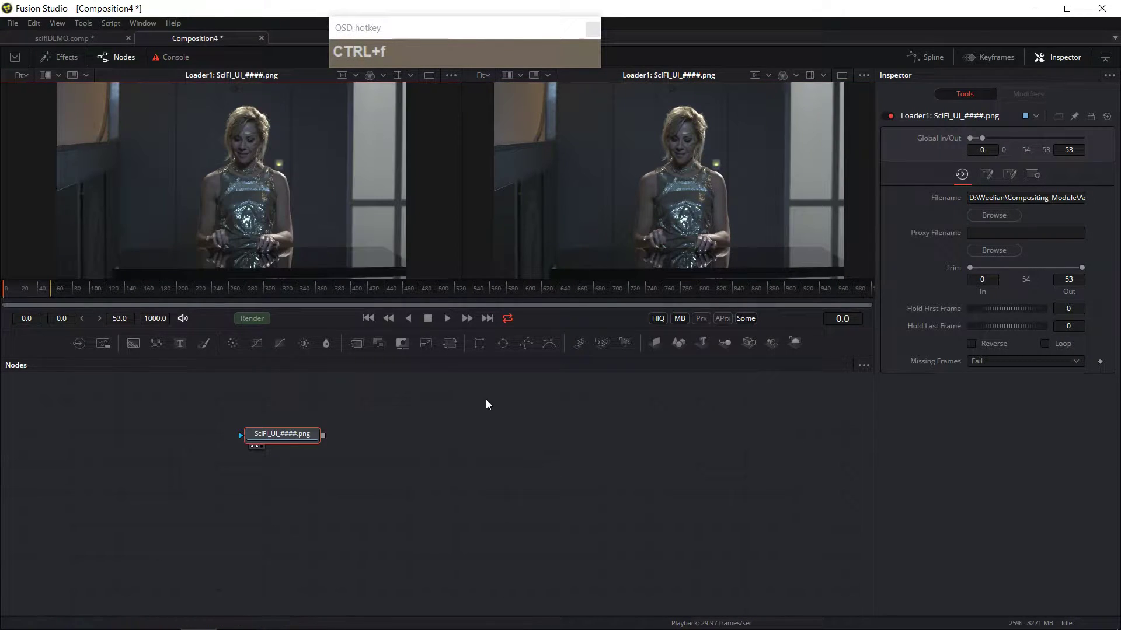
pyautogui.moveTo(515, 327); pyautogui.dragTo(515, 367)
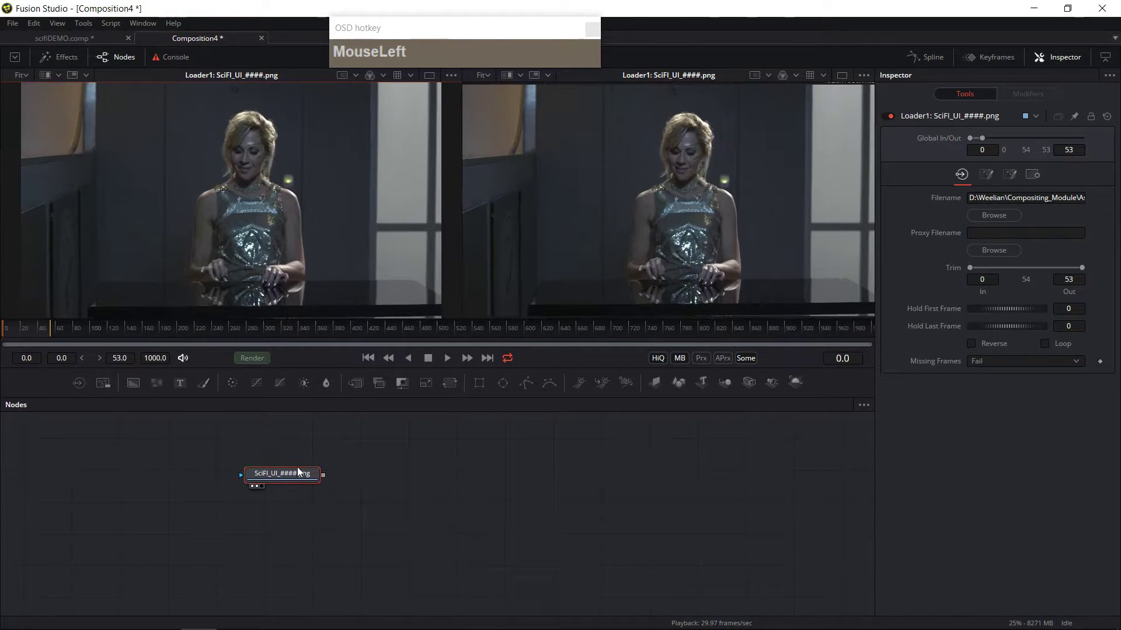
# Step: Clear the loader from the left viewer and switch to a single-viewer layout
pyautogui.moveTo(263, 470); pyautogui.dragTo(277, 461)
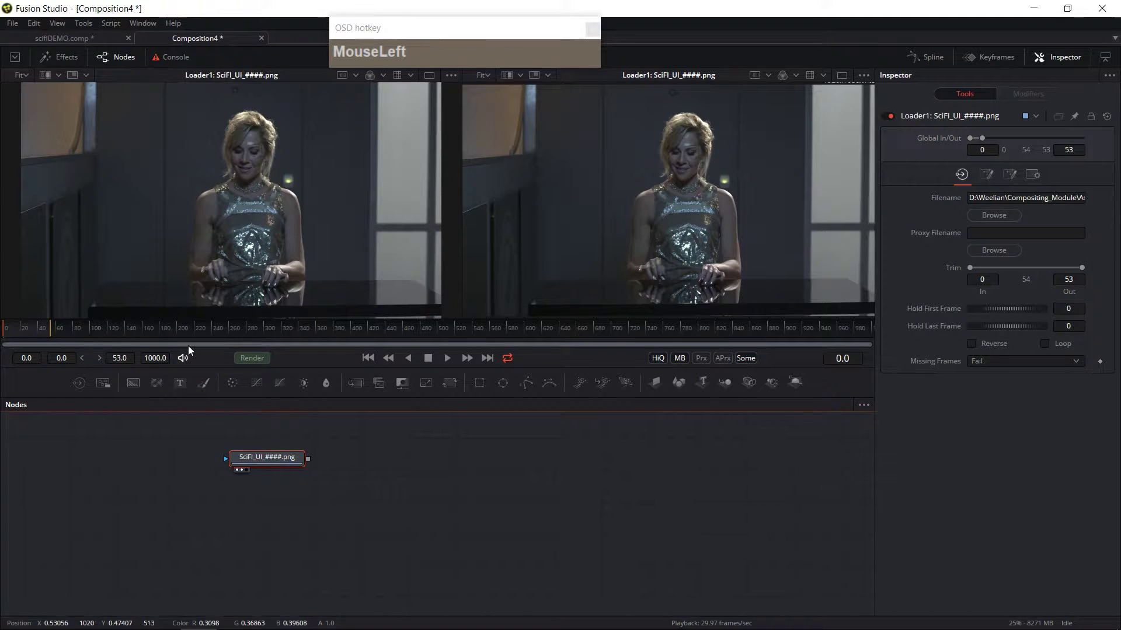
pyautogui.click(236, 471)
pyautogui.click(236, 470)
pyautogui.click(236, 470)
pyautogui.click(236, 470)
pyautogui.click(236, 470)
pyautogui.click(243, 470)
pyautogui.click(243, 469)
pyautogui.click(243, 469)
pyautogui.click(243, 469)
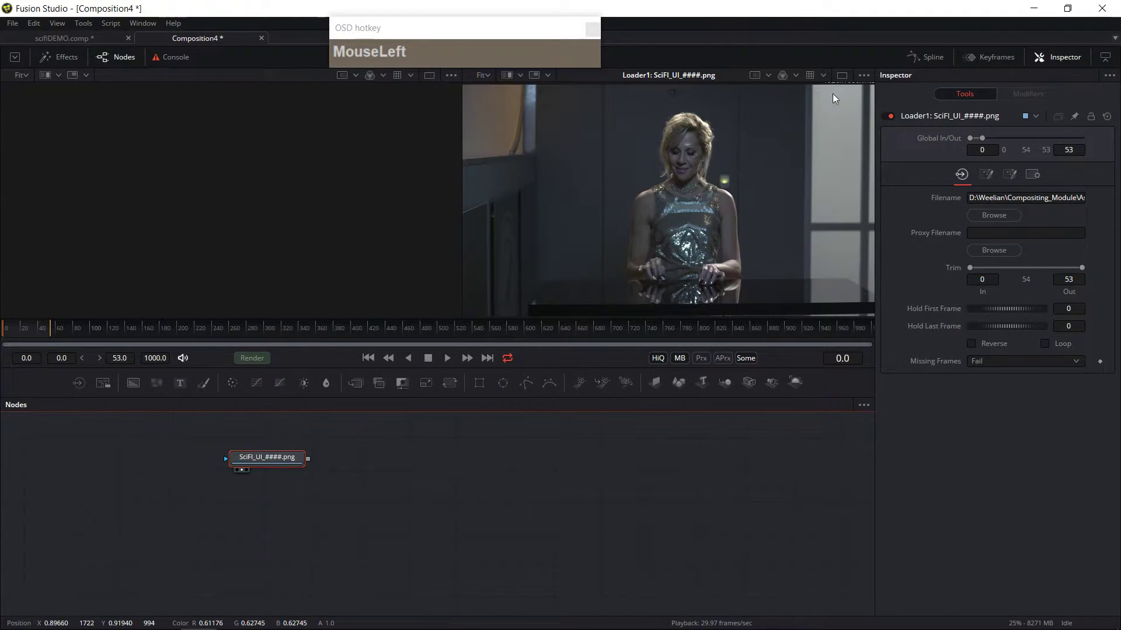
pyautogui.click(844, 76)
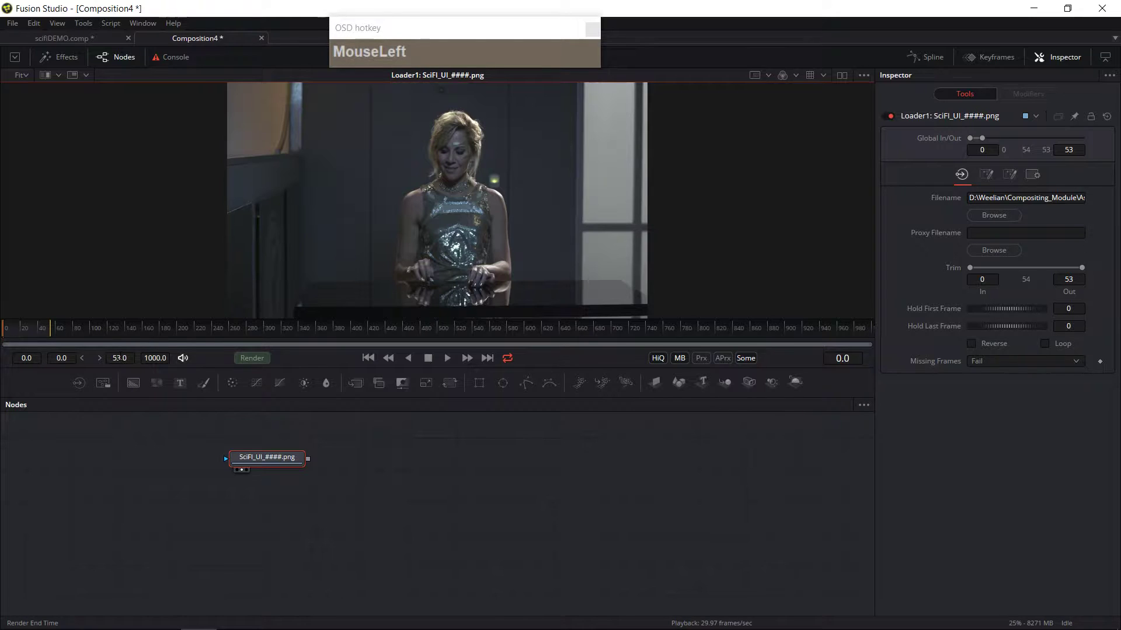
# Step: Set the render end frame to 53 so the time ruler covers only the sequence
pyautogui.click(166, 358)
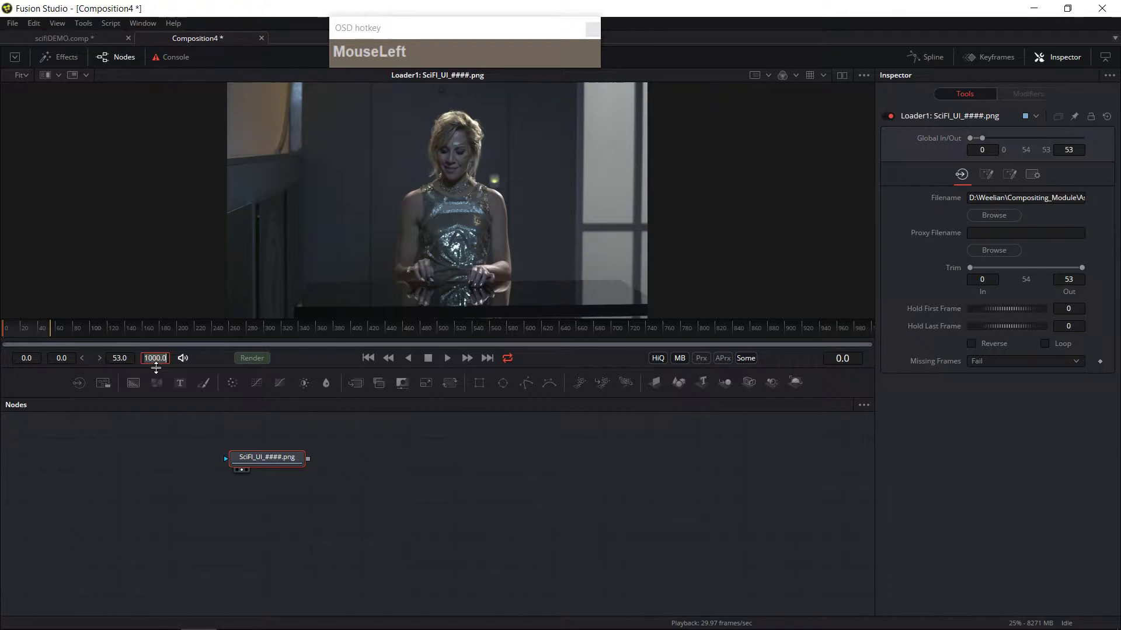
pyautogui.write('53')
pyautogui.press('Return')
pyautogui.moveTo(15, 344)
pyautogui.mouseDown()
pyautogui.moveTo(869, 344)
pyautogui.moveTo(3, 347)
pyautogui.mouseUp()
pyautogui.moveTo(407, 400)
pyautogui.mouseDown()
pyautogui.moveTo(410, 367)
pyautogui.moveTo(738, 217)
pyautogui.mouseUp()
# Step: Play the sequence, change the loop mode, and stop playback
pyautogui.click(448, 359)
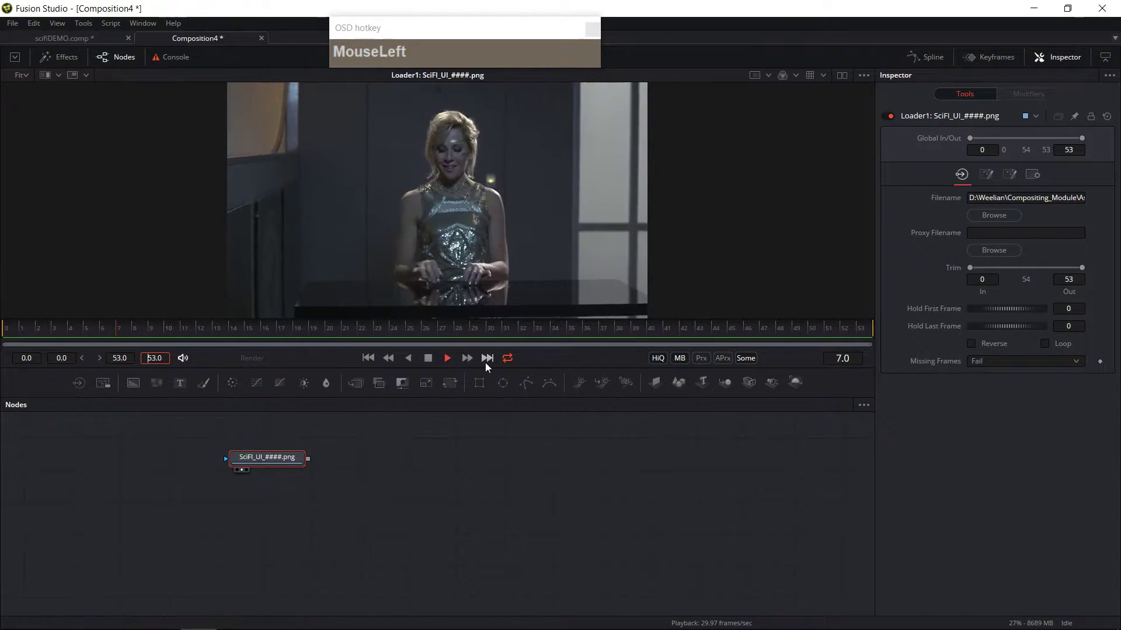
pyautogui.rightClick(508, 359)
pyautogui.click(527, 380)
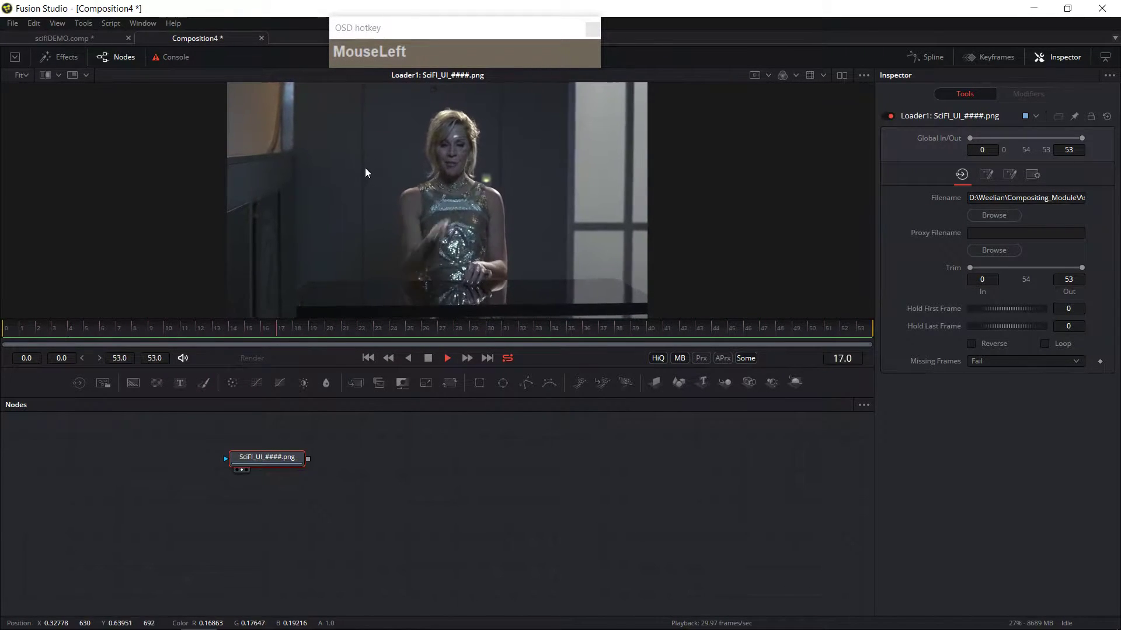
pyautogui.click(429, 357)
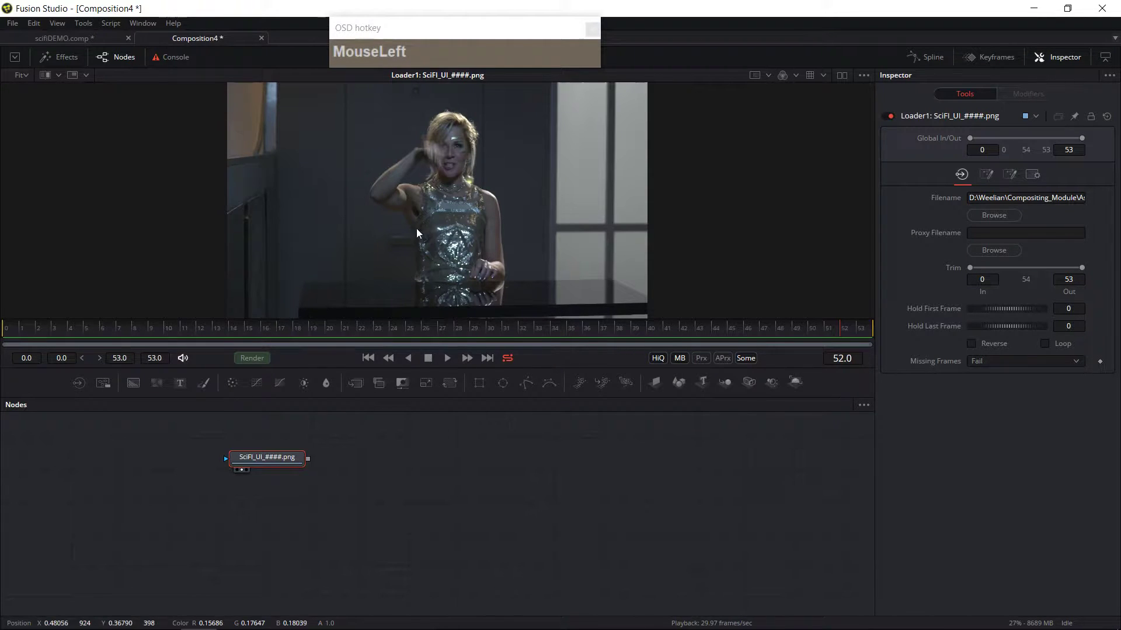
# Step: Move the loader node further left and deselect it
pyautogui.moveTo(280, 458); pyautogui.dragTo(214, 464)
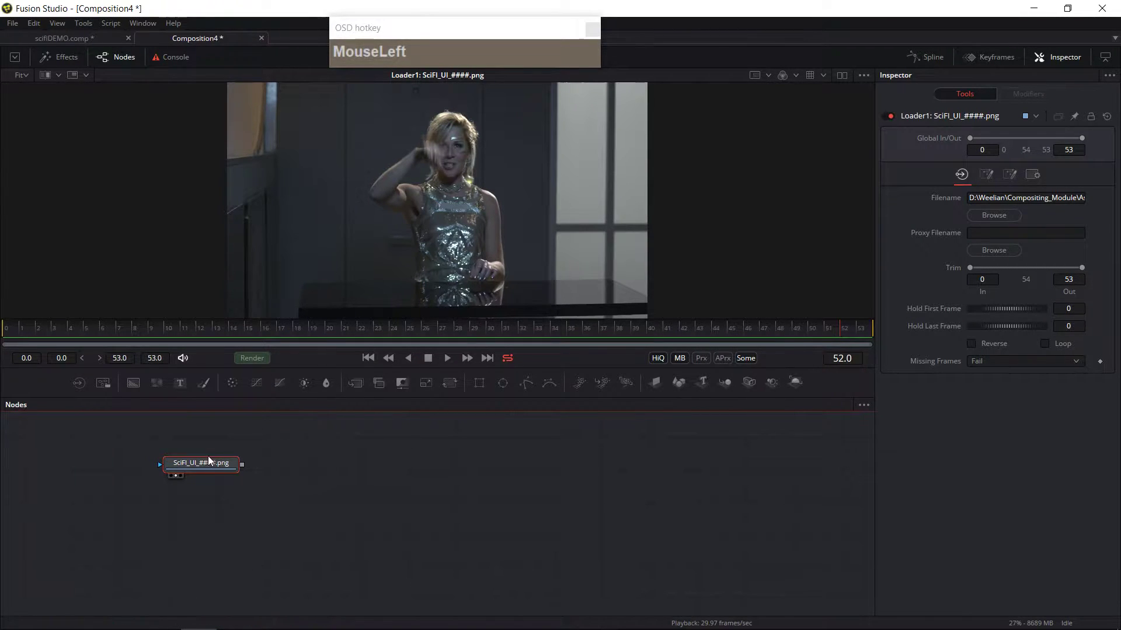
pyautogui.moveTo(208, 460); pyautogui.dragTo(158, 461)
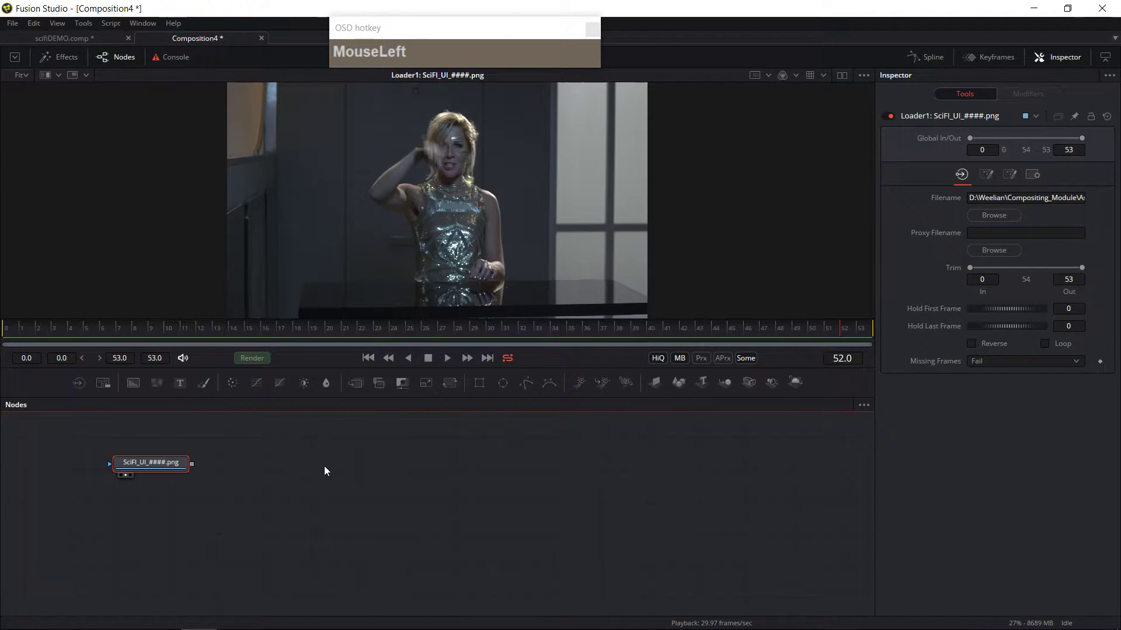
pyautogui.click(357, 491)
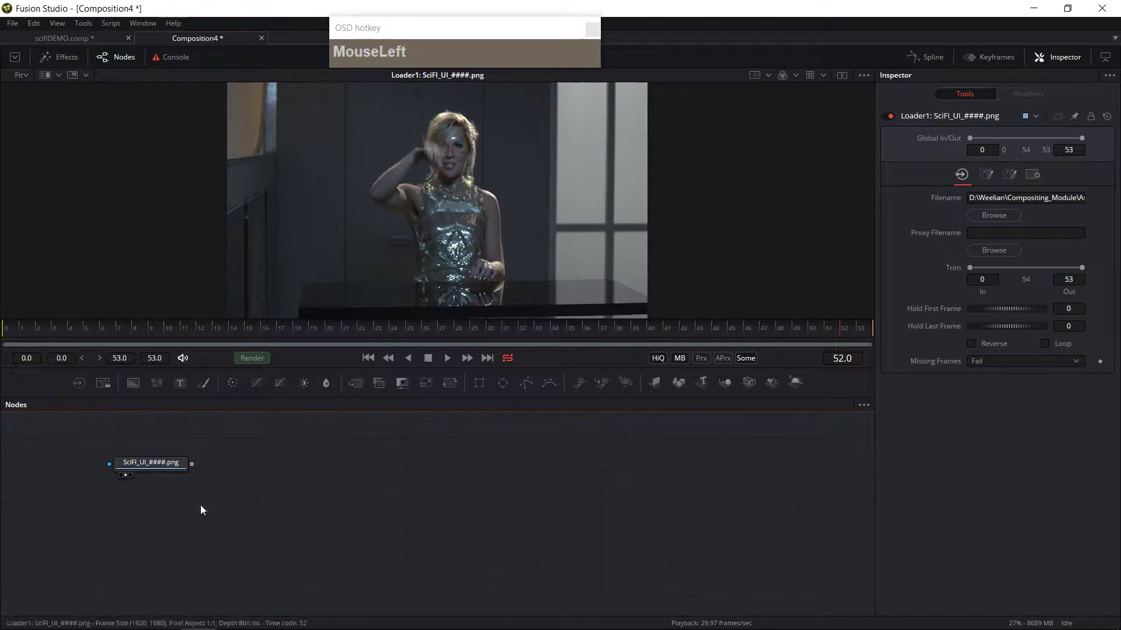
pyautogui.press('ctrl')
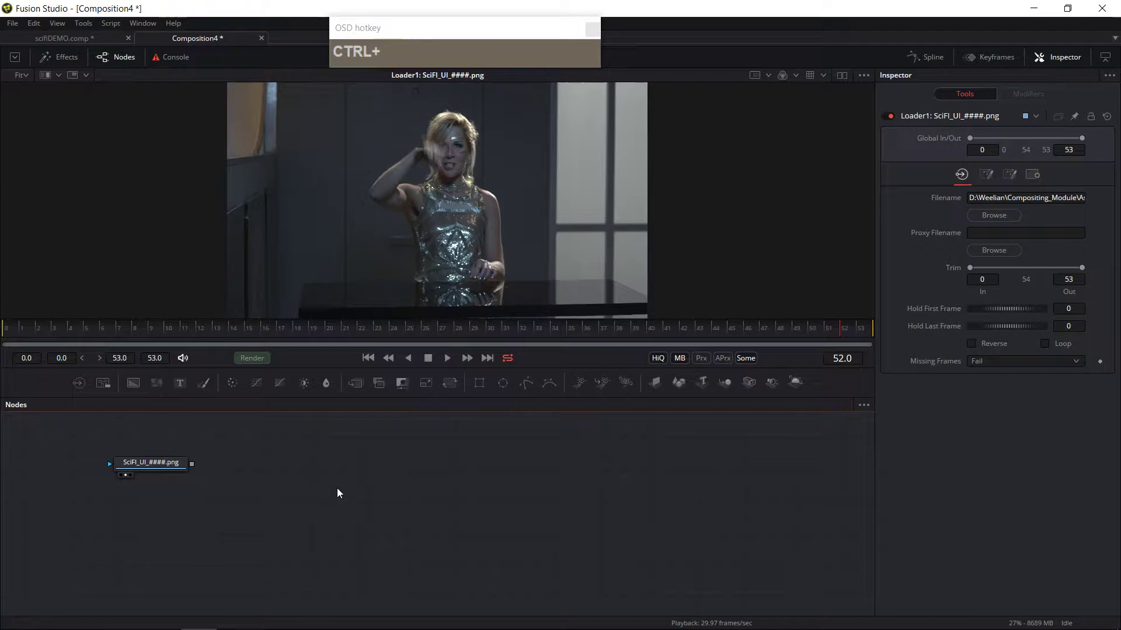
pyautogui.click(339, 491)
# Step: Add an Unsharp Mask tool and connect the loader's output to its input
pyautogui.hotkey('shift', 'space')
pyautogui.write('fb')
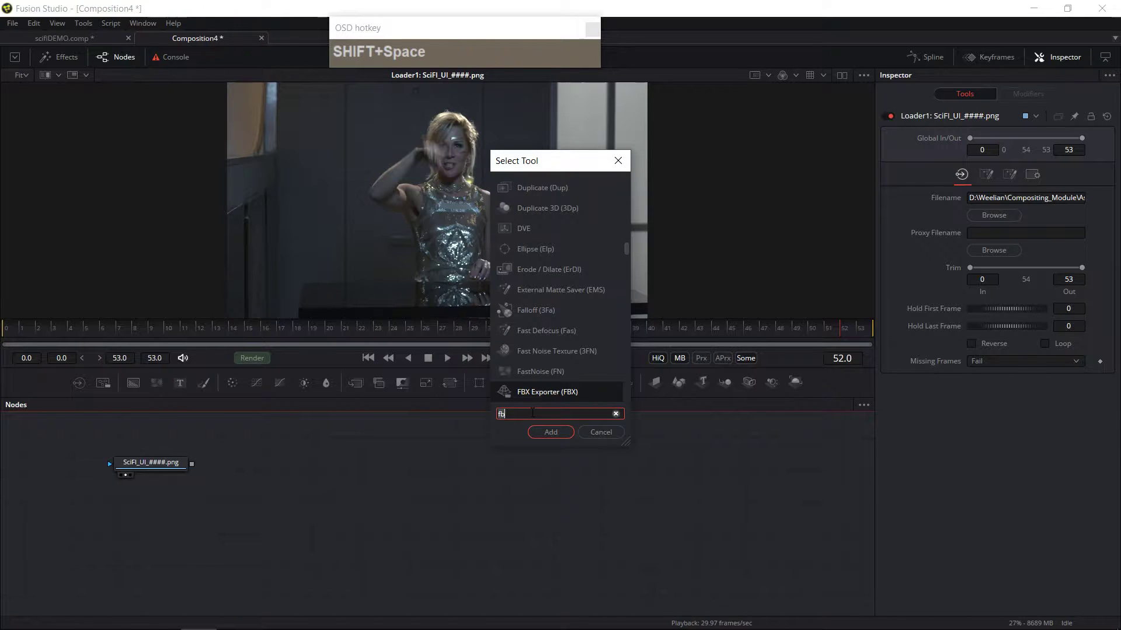
pyautogui.write('usm')
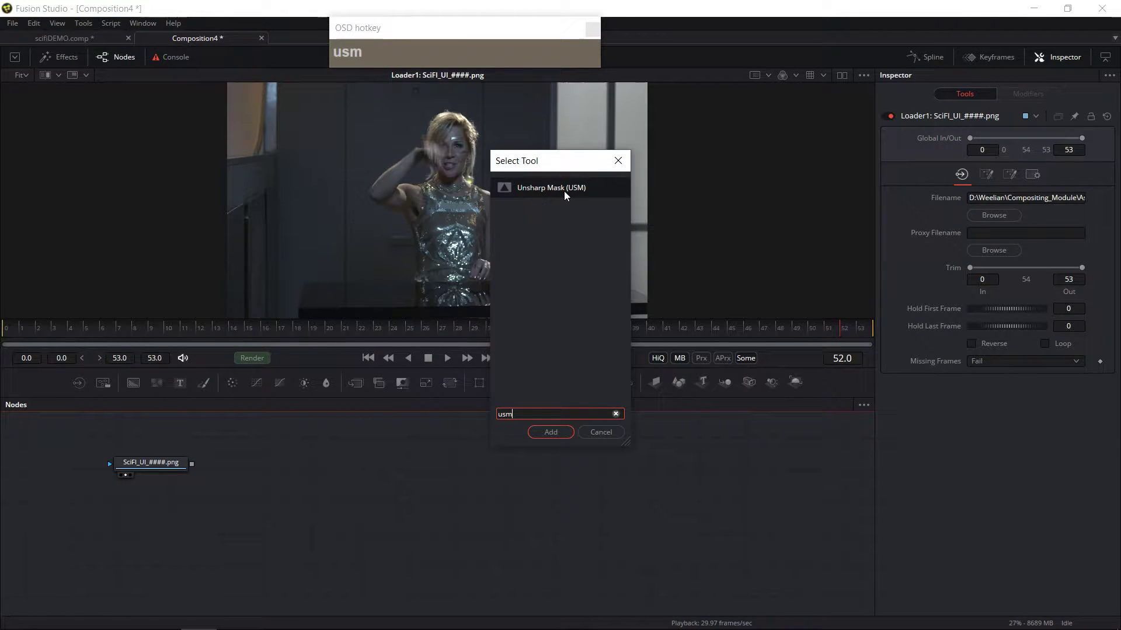
pyautogui.click(551, 432)
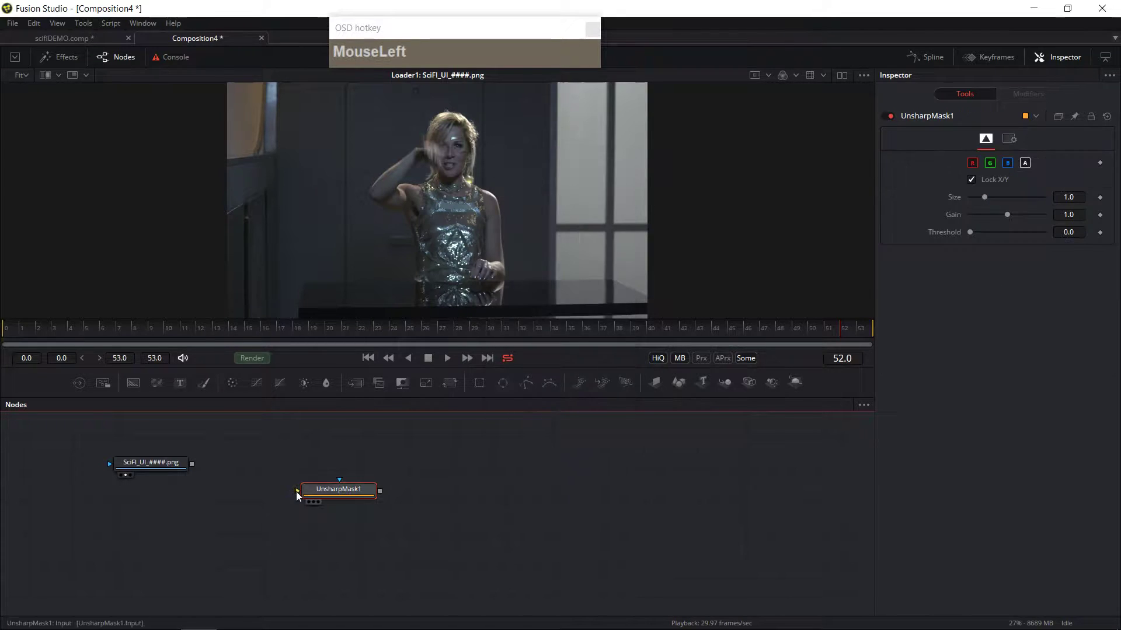
pyautogui.moveTo(193, 465); pyautogui.dragTo(297, 464)
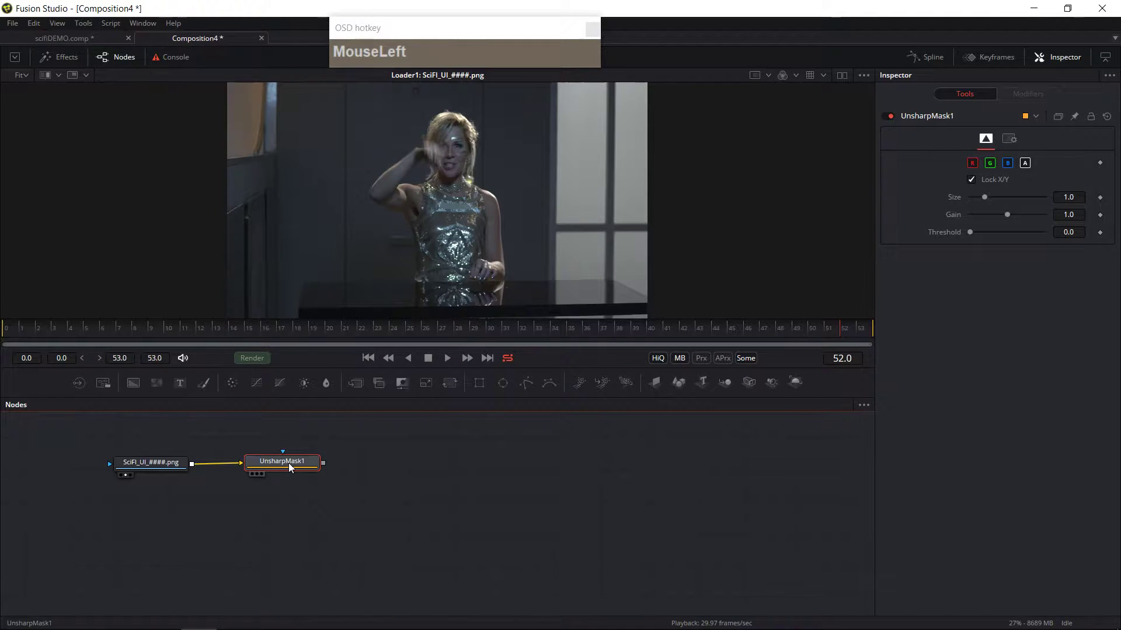
# Step: Show the Unsharp Mask in the right viewer and the loader in the left viewer for side-by-side comparison
pyautogui.click(258, 475)
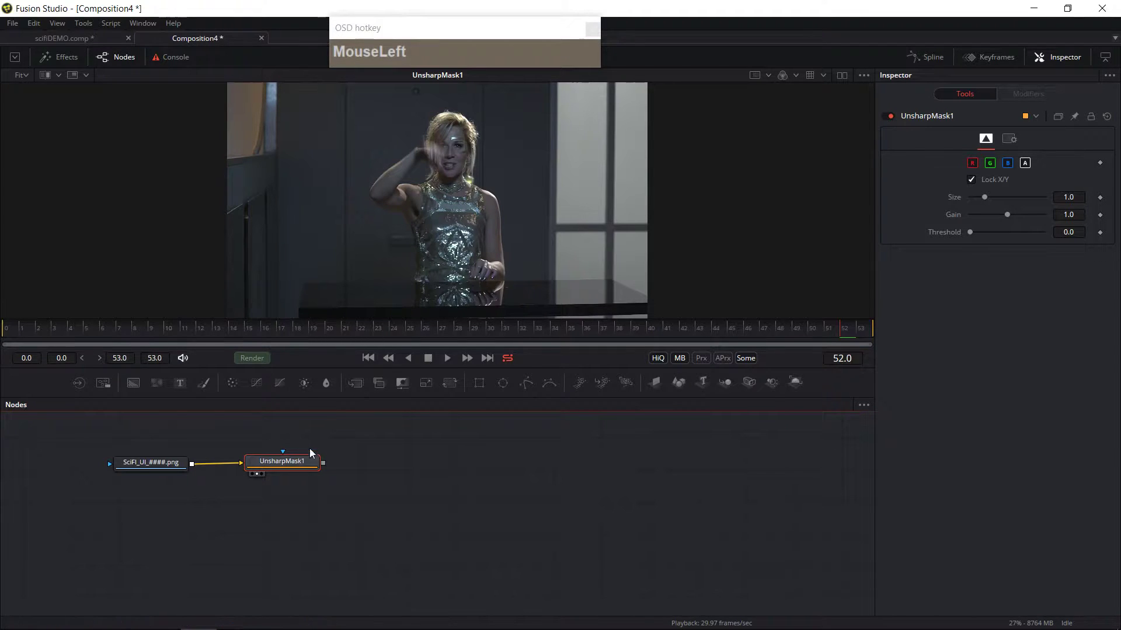
pyautogui.moveTo(306, 475)
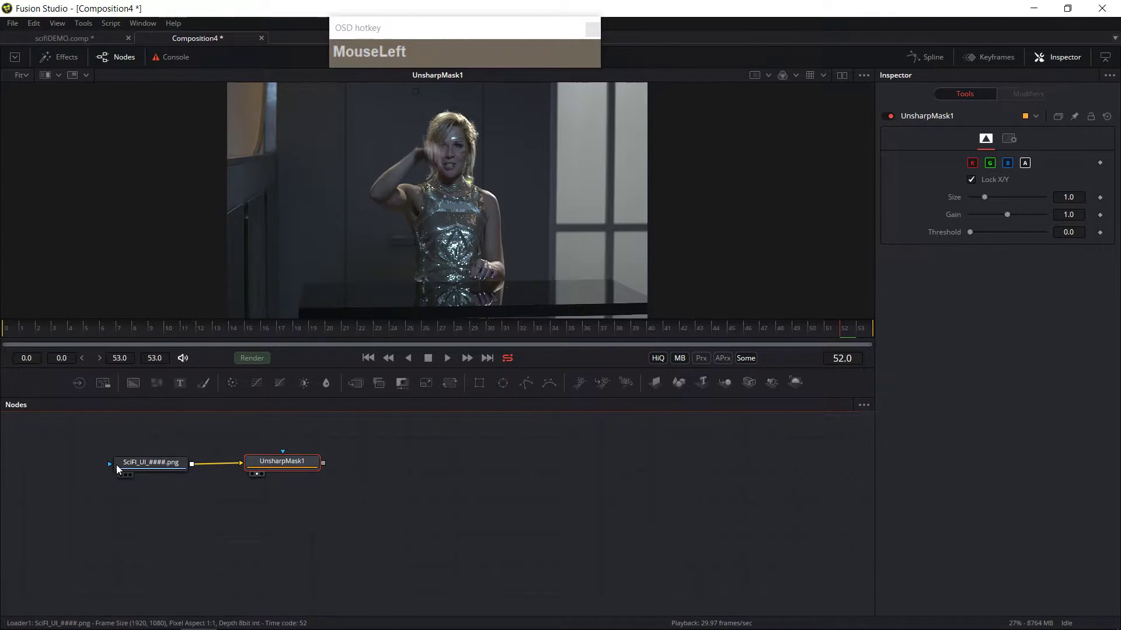
pyautogui.click(850, 76)
pyautogui.click(842, 79)
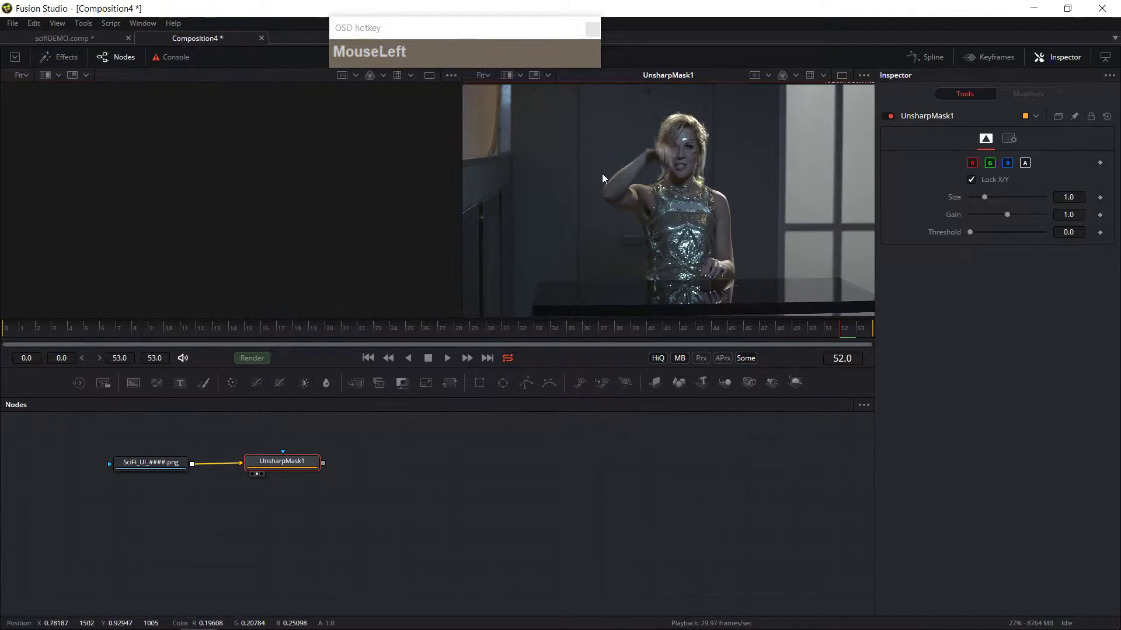
pyautogui.moveTo(166, 460); pyautogui.dragTo(166, 455)
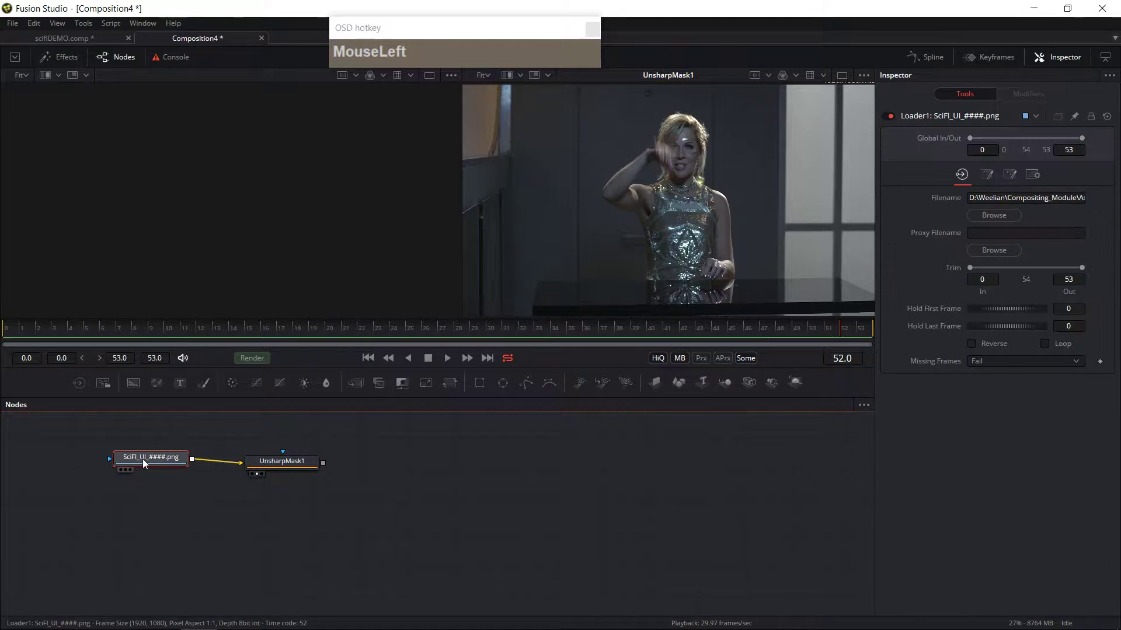
pyautogui.click(120, 470)
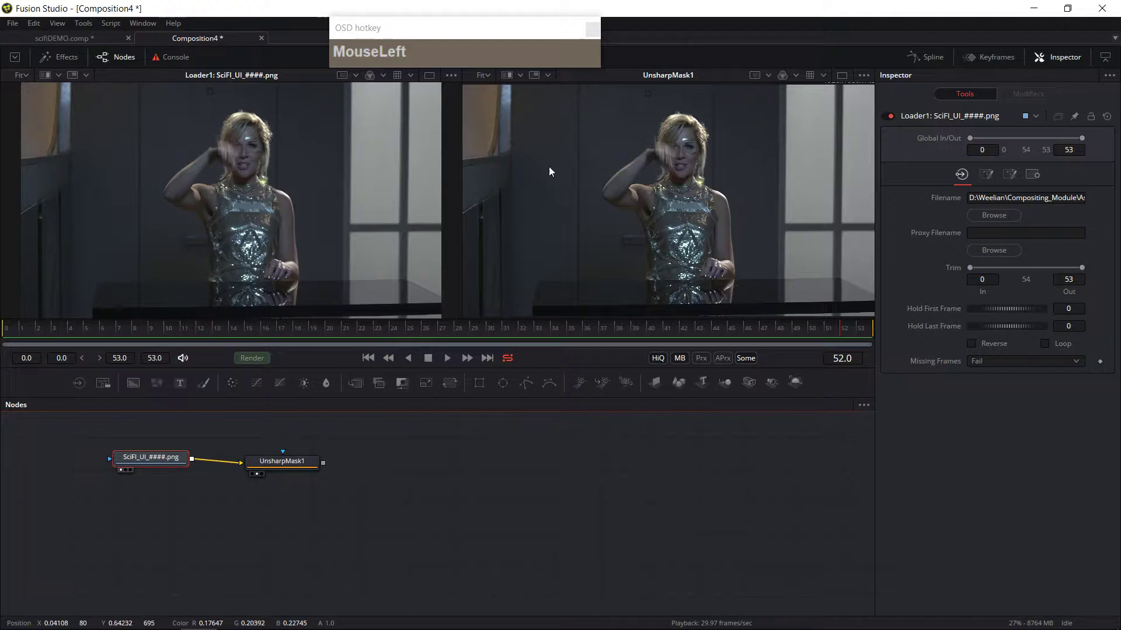
# Step: Select the Unsharp Mask node and set its Size to 2.165 and Gain to 3.29, comparing the zoomed face in both viewers
pyautogui.keyDown('ctrl'); pyautogui.scroll(5, 352, 150); pyautogui.keyUp('ctrl')
pyautogui.keyDown('ctrl'); pyautogui.scroll(3, 666, 167); pyautogui.keyUp('ctrl')
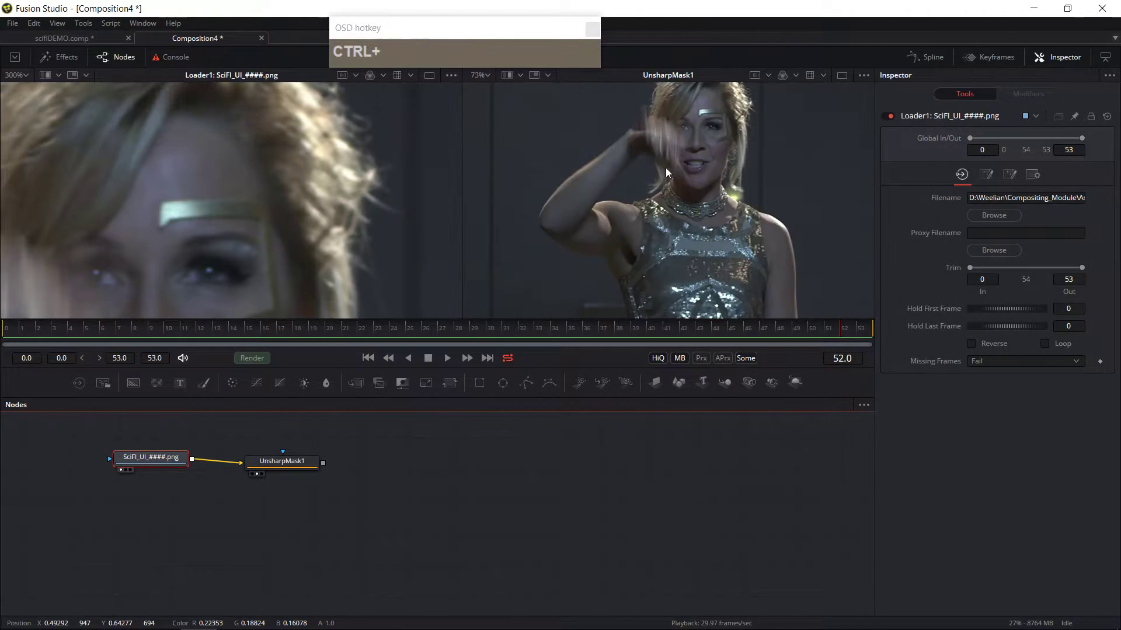
pyautogui.middleClick(704, 173)
pyautogui.keyDown('ctrl'); pyautogui.scroll(3, 738, 209); pyautogui.keyUp('ctrl')
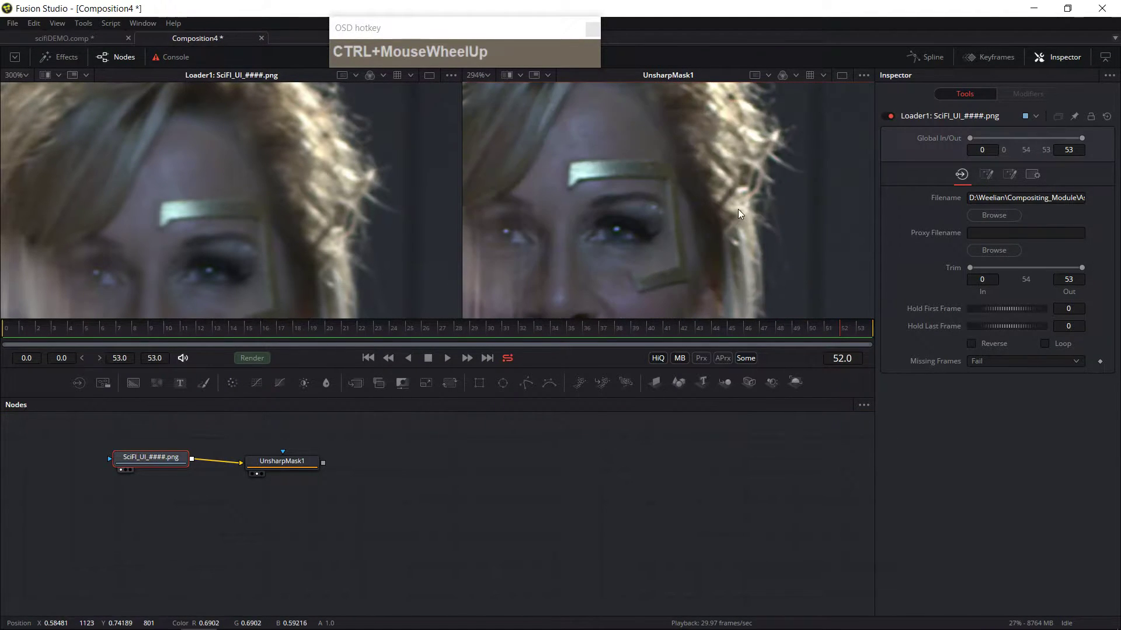
pyautogui.middleClick(735, 215)
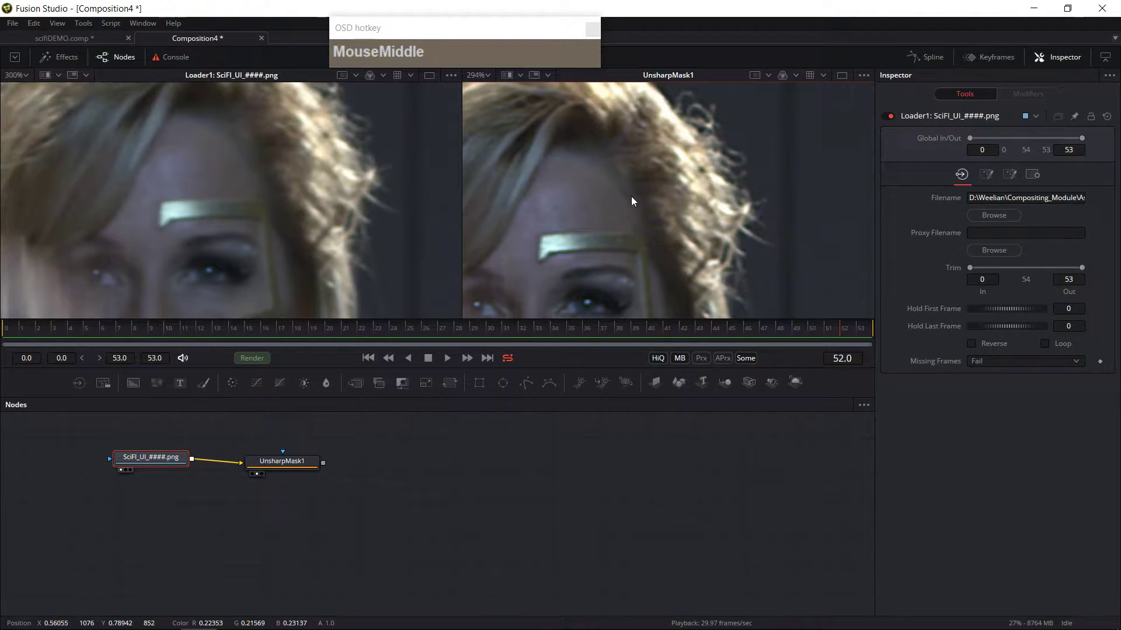
pyautogui.moveTo(282, 461); pyautogui.dragTo(285, 457)
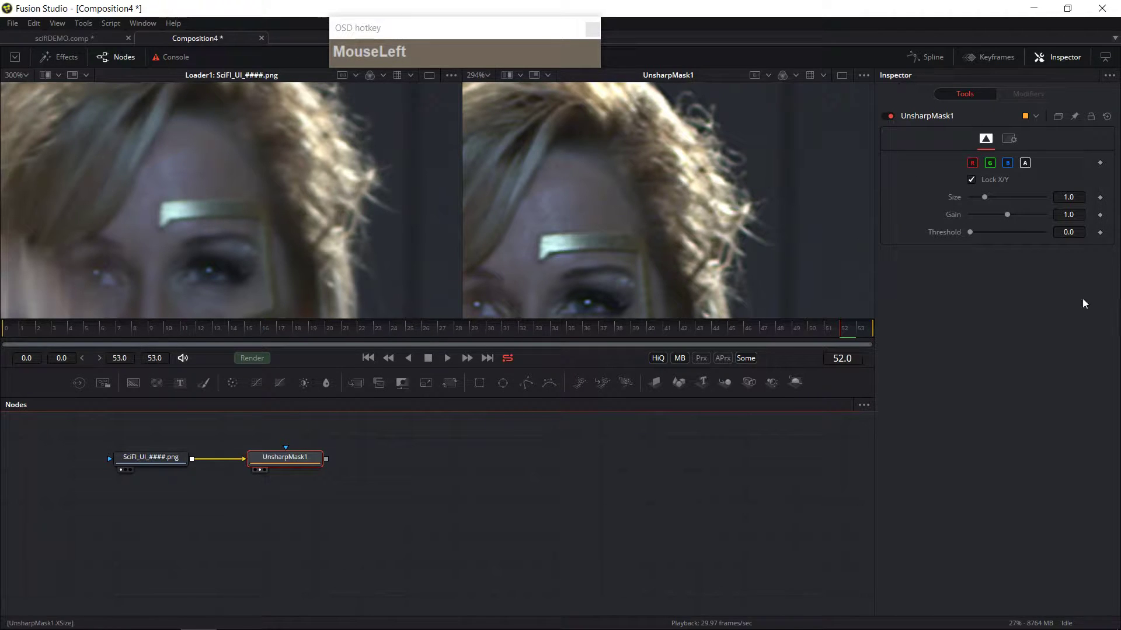
pyautogui.moveTo(986, 199)
pyautogui.mouseDown()
pyautogui.moveTo(1026, 216)
pyautogui.moveTo(1006, 201)
pyautogui.mouseUp()
pyautogui.keyDown('ctrl'); pyautogui.scroll(-2, 744, 264); pyautogui.keyUp('ctrl')
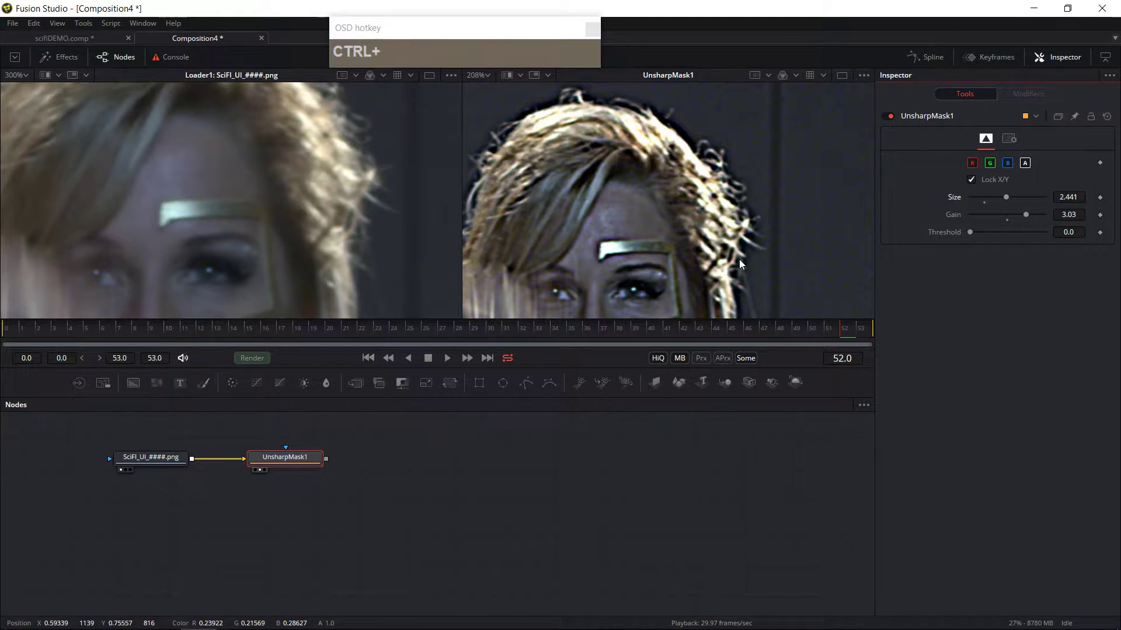
pyautogui.click(1026, 215)
pyautogui.moveTo(1029, 218); pyautogui.dragTo(1027, 216)
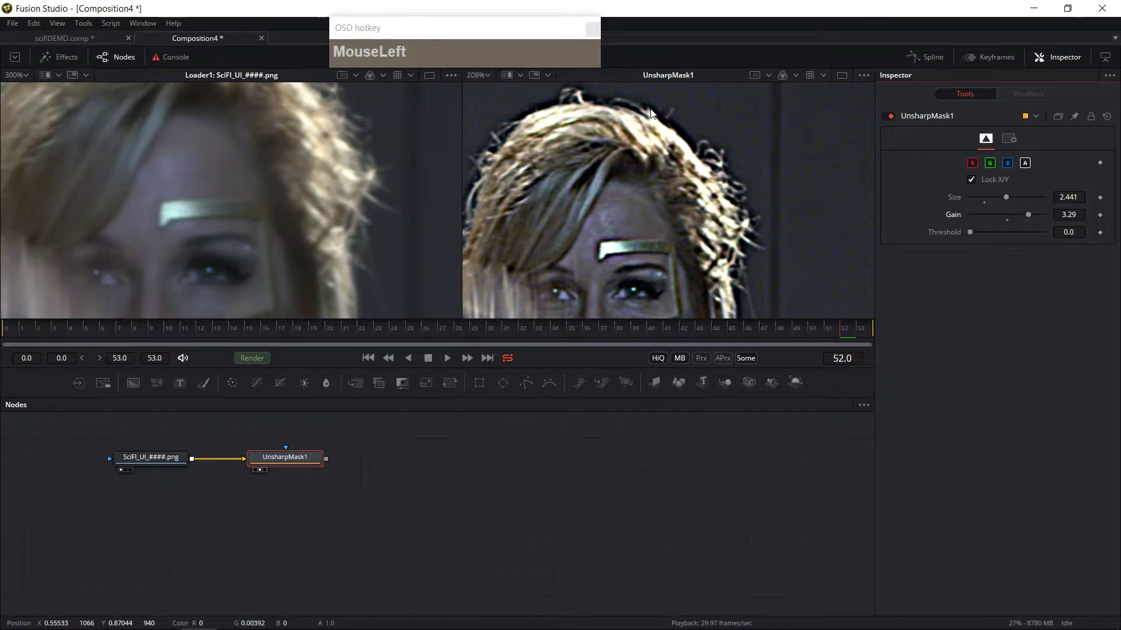
pyautogui.moveTo(1005, 201); pyautogui.dragTo(1002, 202)
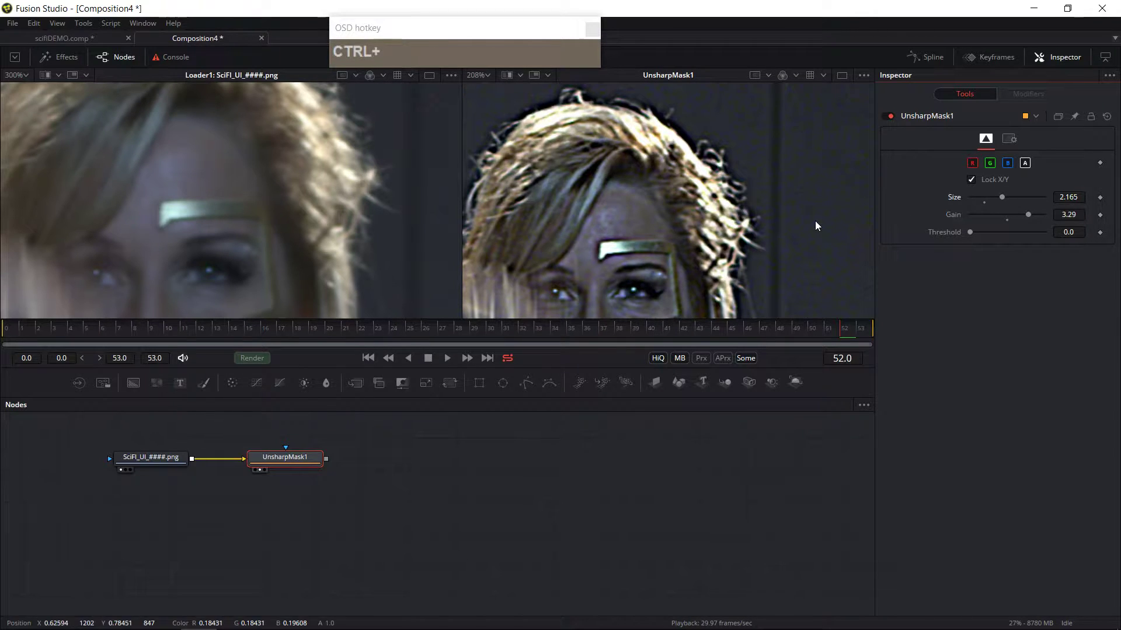
# Step: Add a Color Corrector after the Unsharp Mask and show the Color Corrector in the right viewer
pyautogui.scroll(-5, 814, 226)
pyautogui.scroll(1, 806, 263)
pyautogui.moveTo(805, 263); pyautogui.dragTo(699, 218)
pyautogui.scroll(1, 747, 219)
pyautogui.scroll(-3, 747, 228)
pyautogui.keyDown('ctrl'); pyautogui.middleClick(743, 237); pyautogui.keyUp('ctrl')
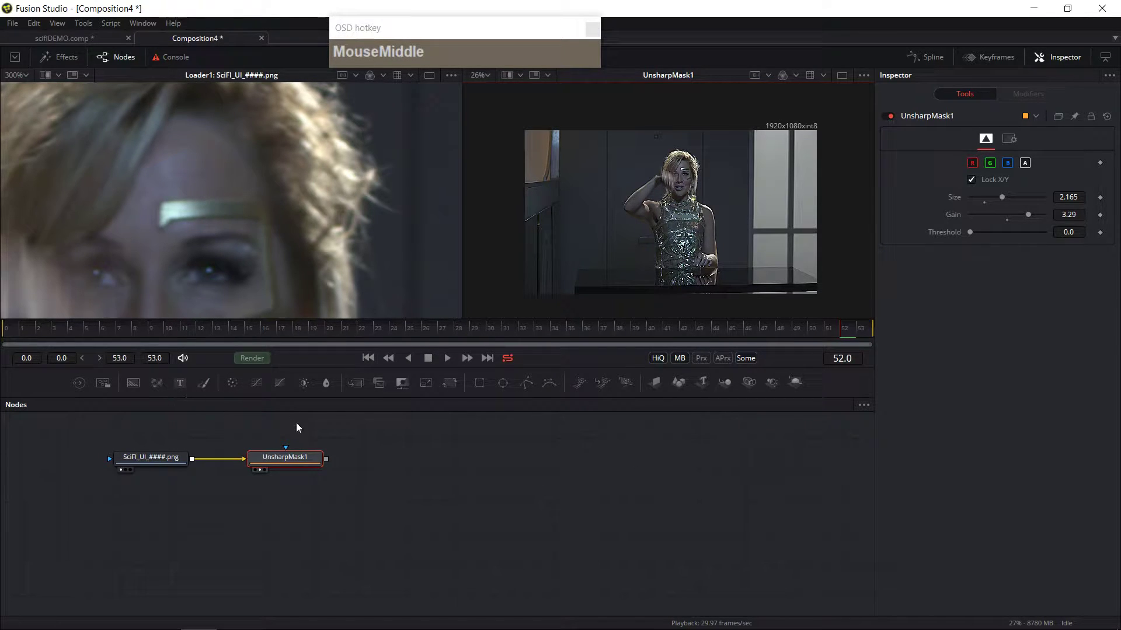
pyautogui.click(233, 385)
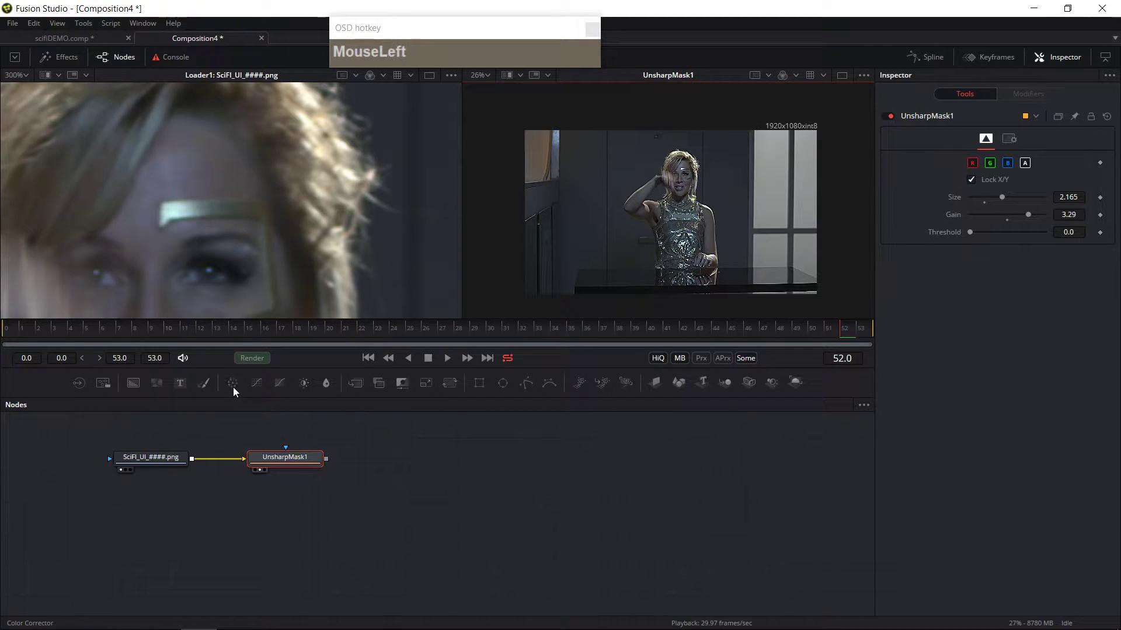
pyautogui.click(317, 461)
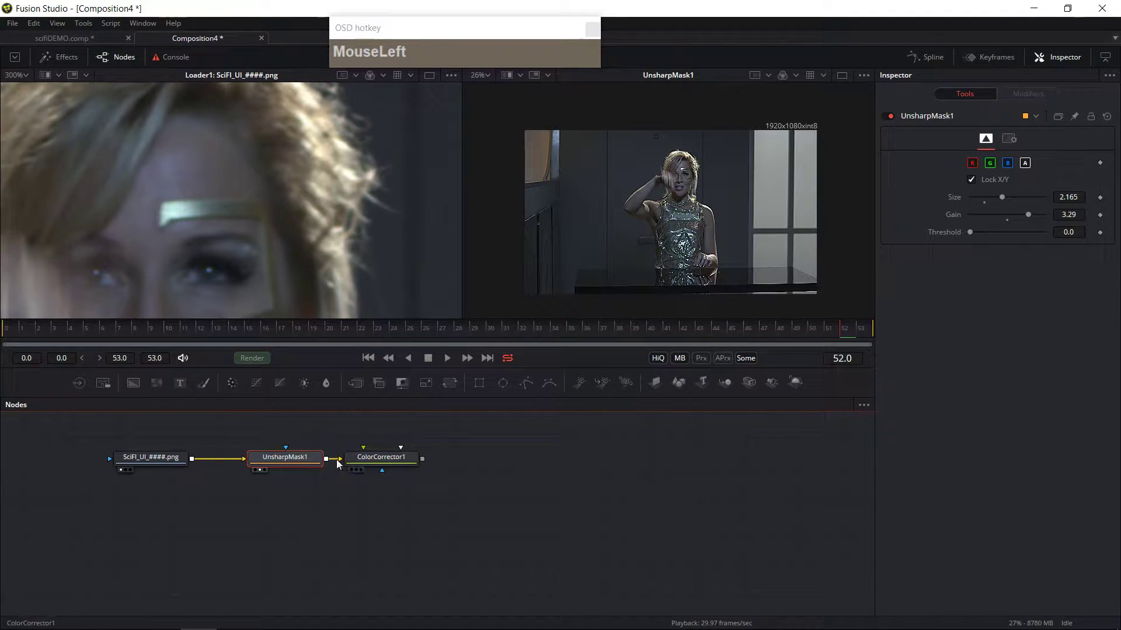
pyautogui.moveTo(350, 461)
pyautogui.mouseDown()
pyautogui.moveTo(374, 461)
pyautogui.moveTo(297, 491)
pyautogui.moveTo(333, 490)
pyautogui.moveTo(342, 467)
pyautogui.mouseUp()
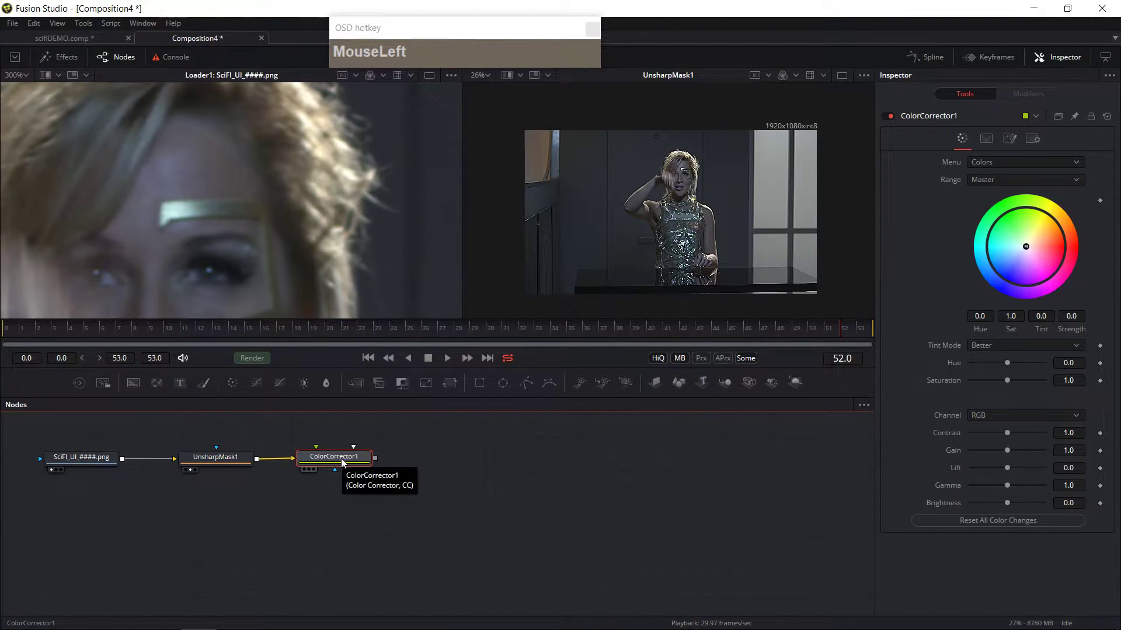
pyautogui.click(311, 470)
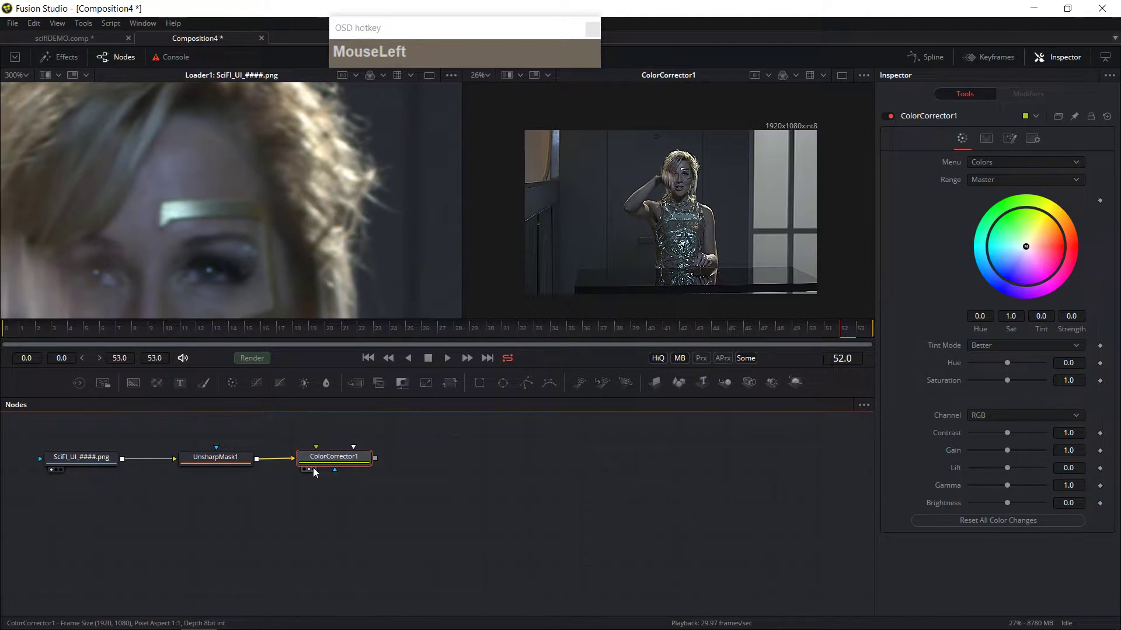
# Step: Set the Color Corrector's Contrast to 1.35, Gain to 1.89 and Brightness to 0.1
pyautogui.scroll(-2, 692, 211)
pyautogui.keyDown('ctrl'); pyautogui.scroll(5, 693, 204); pyautogui.keyUp('ctrl')
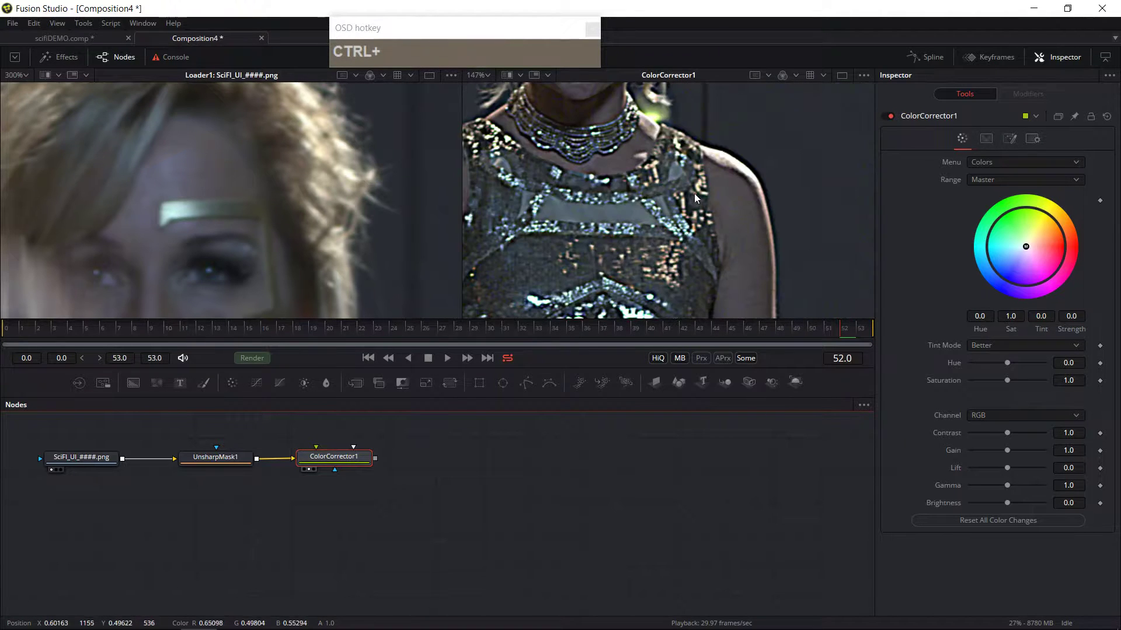
pyautogui.keyDown('ctrl'); pyautogui.scroll(-4, 722, 238); pyautogui.keyUp('ctrl')
pyautogui.click(722, 238)
pyautogui.hotkey('ctrl', 'f')
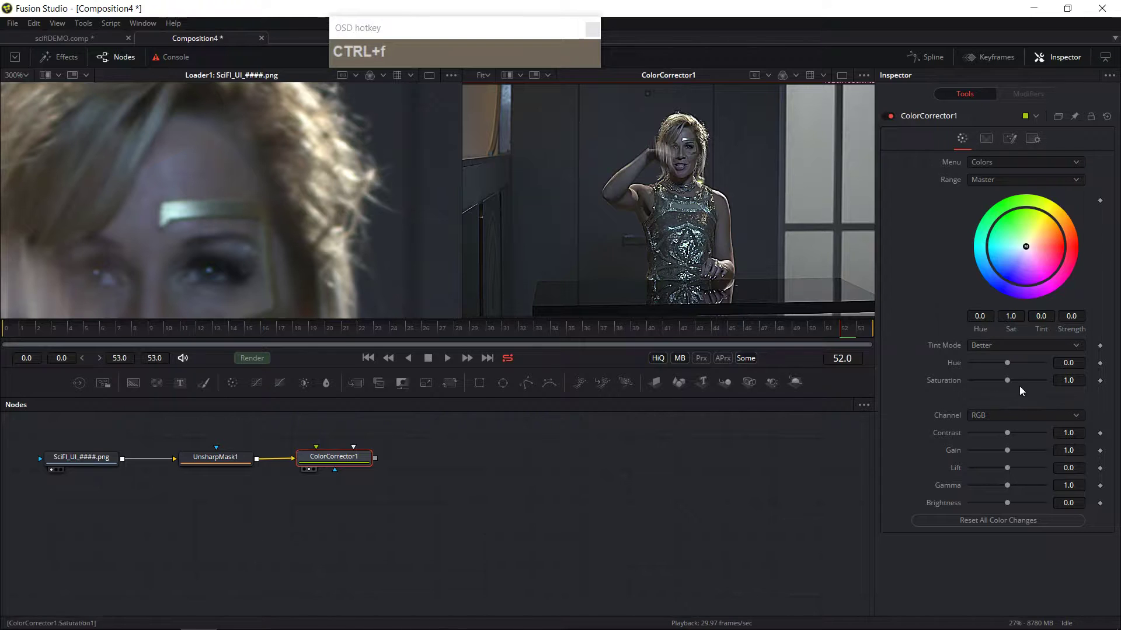
pyautogui.moveTo(1007, 432)
pyautogui.mouseDown()
pyautogui.moveTo(1026, 436)
pyautogui.moveTo(1008, 437)
pyautogui.moveTo(1022, 462)
pyautogui.moveTo(1011, 437)
pyautogui.mouseUp()
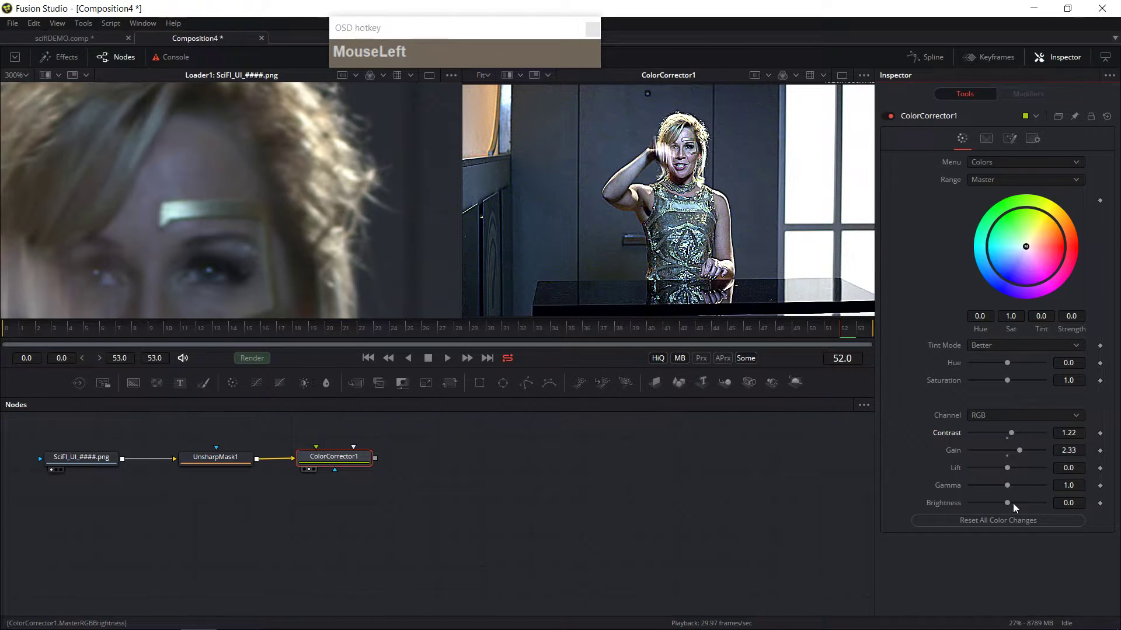
pyautogui.moveTo(1013, 506); pyautogui.dragTo(1014, 433)
# Step: Scrub to frame 30, play the graded sequence and stop playback
pyautogui.moveTo(276, 333); pyautogui.dragTo(489, 333)
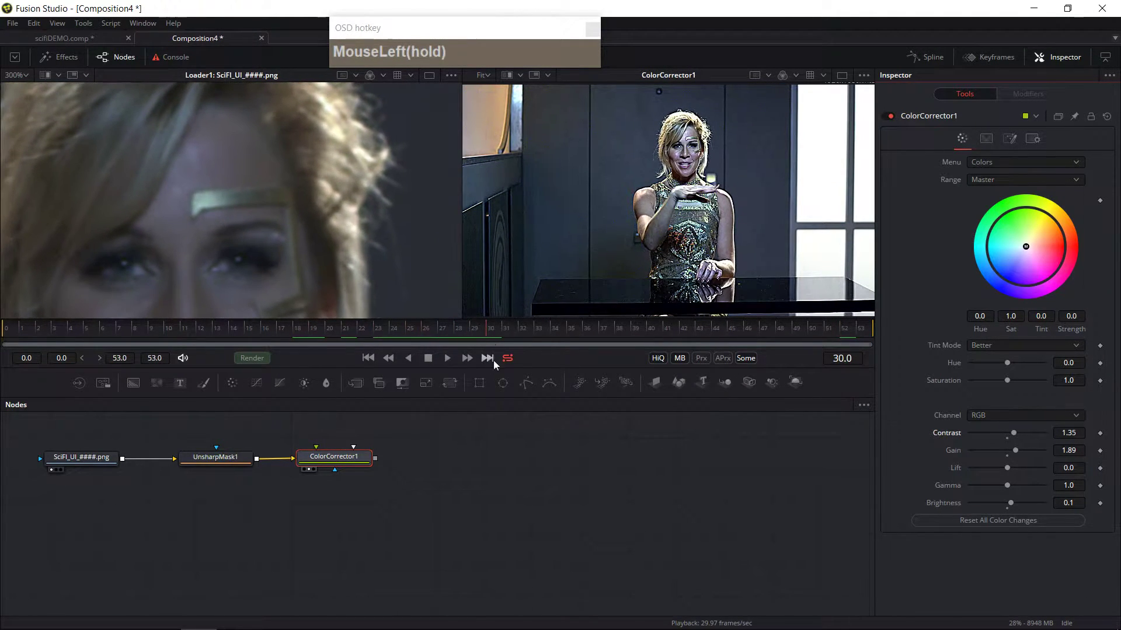
pyautogui.click(446, 359)
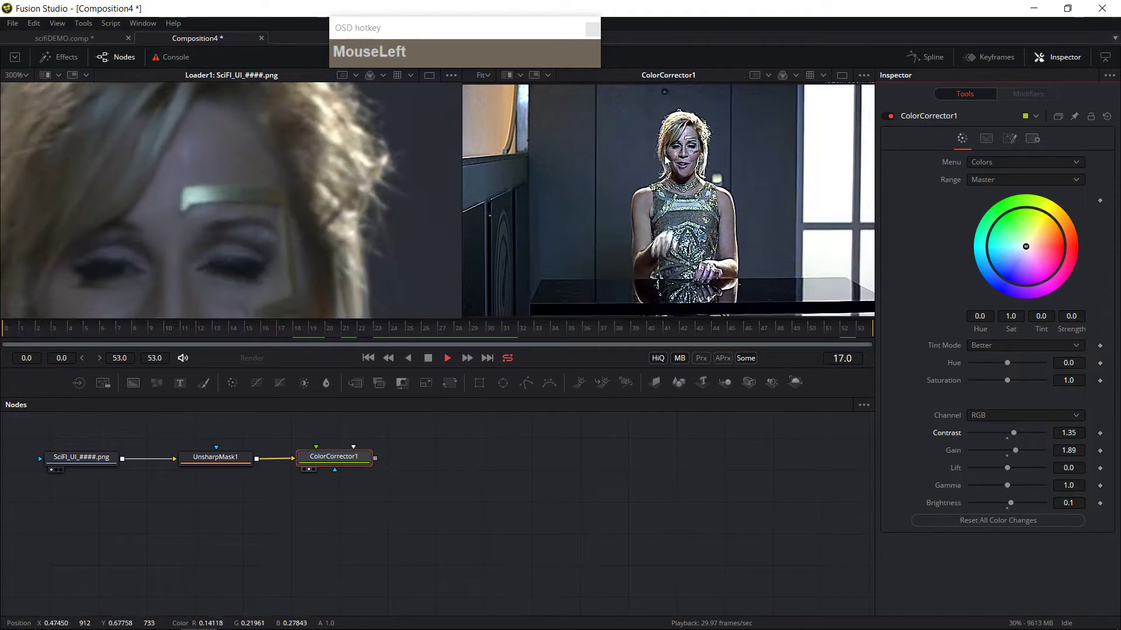
pyautogui.click(428, 358)
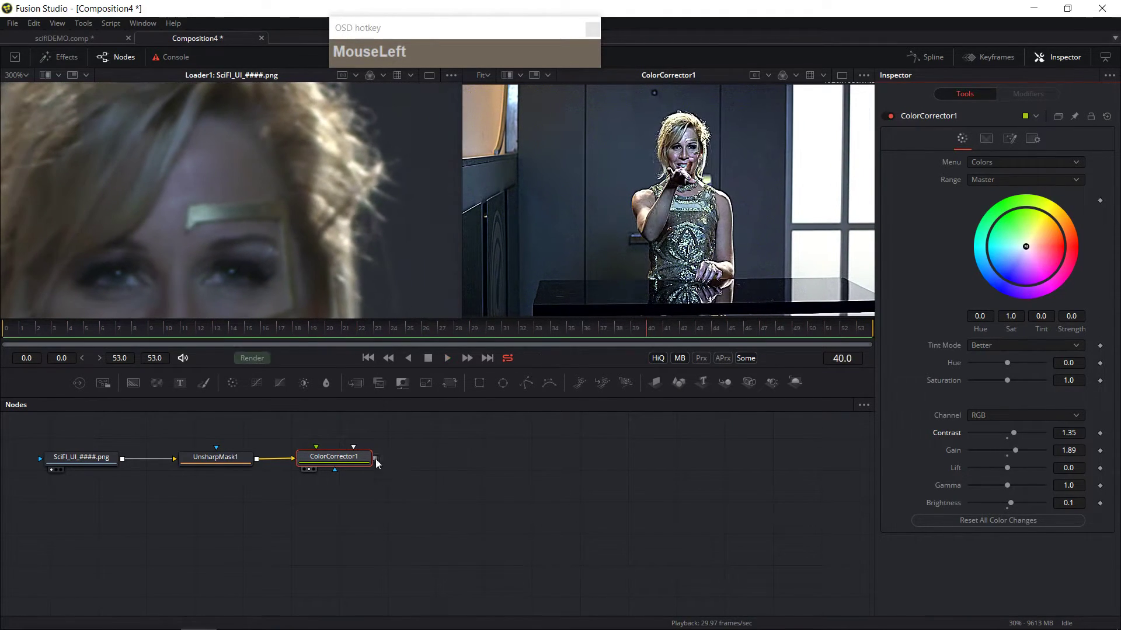
# Step: Reorder the nodes so the Loader feeds the Color Corrector, which feeds the Unsharp Mask, and view the Unsharp Mask in the right viewer
pyautogui.moveTo(335, 454); pyautogui.dragTo(381, 453)
pyautogui.moveTo(233, 460); pyautogui.dragTo(276, 461)
pyautogui.moveTo(383, 461); pyautogui.dragTo(335, 470)
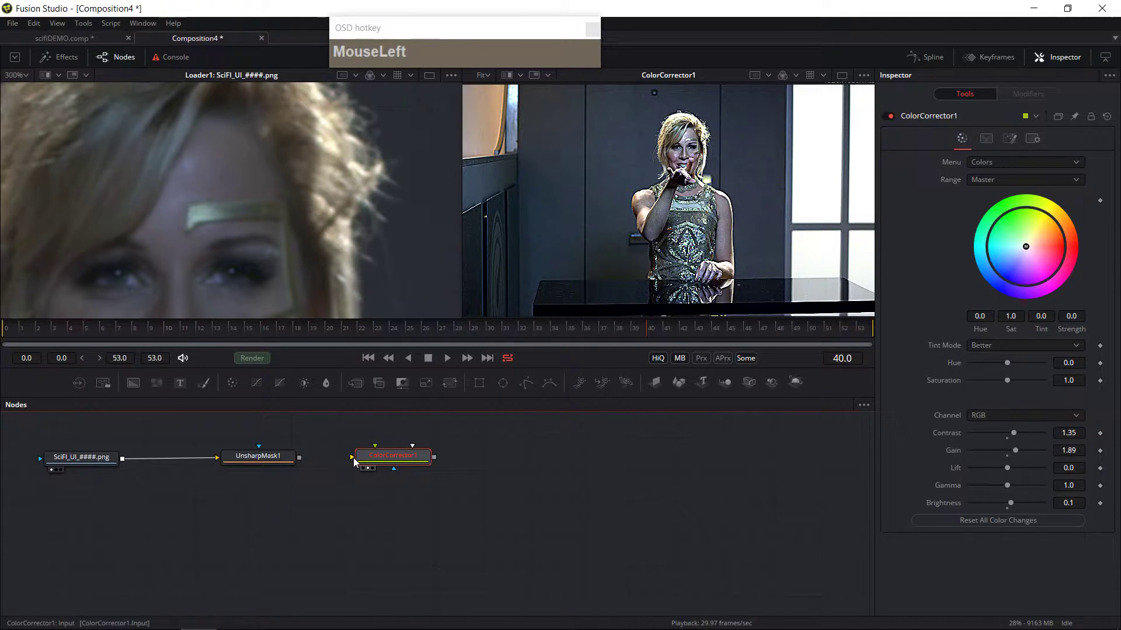
pyautogui.moveTo(382, 467)
pyautogui.mouseDown()
pyautogui.moveTo(397, 469)
pyautogui.moveTo(394, 458)
pyautogui.mouseUp()
pyautogui.moveTo(269, 462); pyautogui.dragTo(288, 463)
pyautogui.moveTo(415, 465); pyautogui.dragTo(179, 466)
pyautogui.moveTo(296, 461); pyautogui.dragTo(325, 462)
pyautogui.click(280, 477)
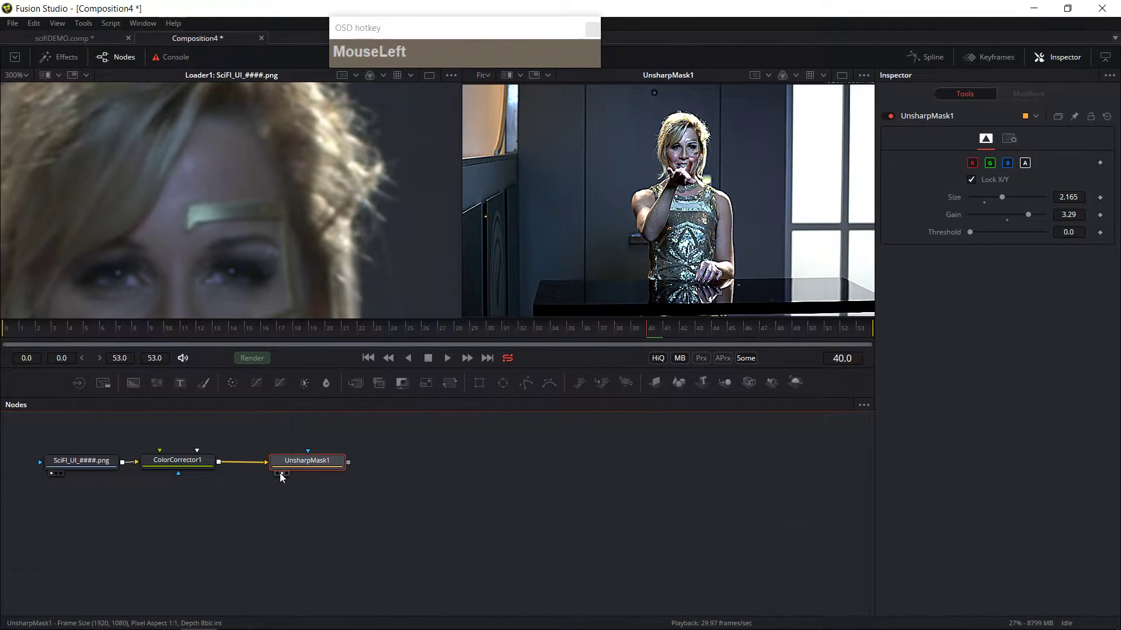
# Step: Play the sequence from frame 10 and nudge the Loader, Color Corrector and Unsharp Mask nodes into new positions
pyautogui.moveTo(524, 337); pyautogui.dragTo(166, 328)
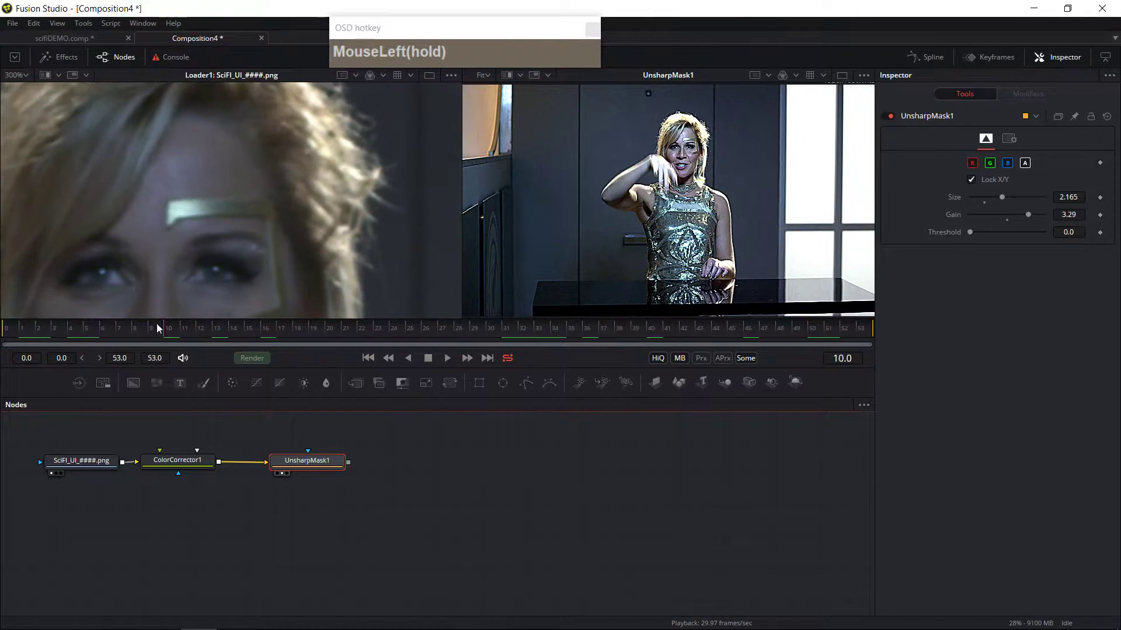
pyautogui.click(447, 359)
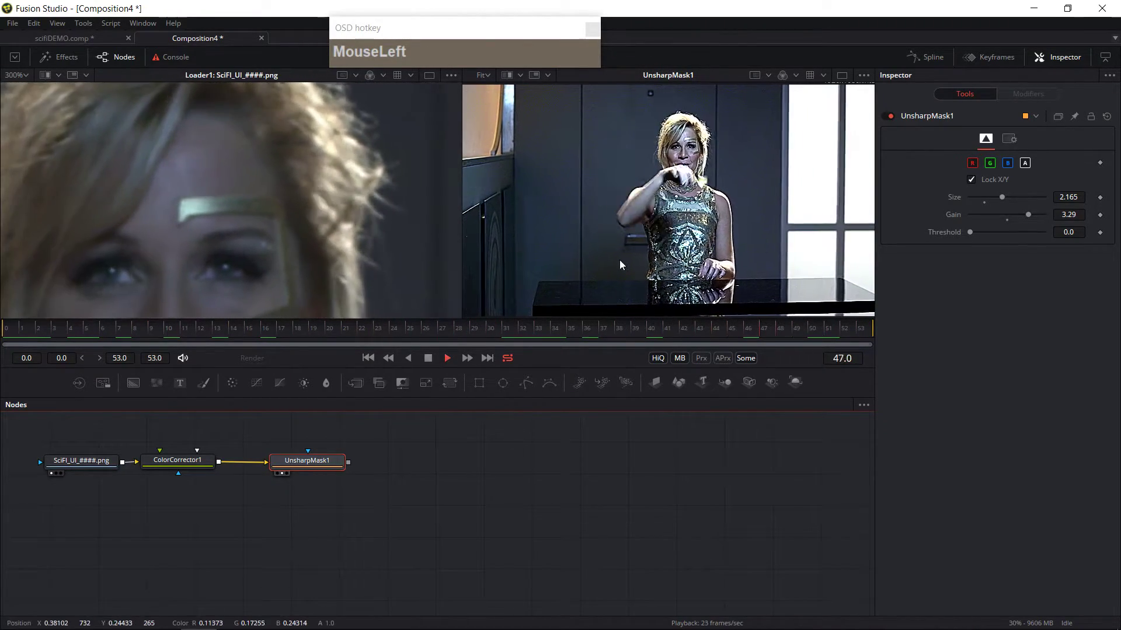
pyautogui.moveTo(83, 463); pyautogui.dragTo(67, 461)
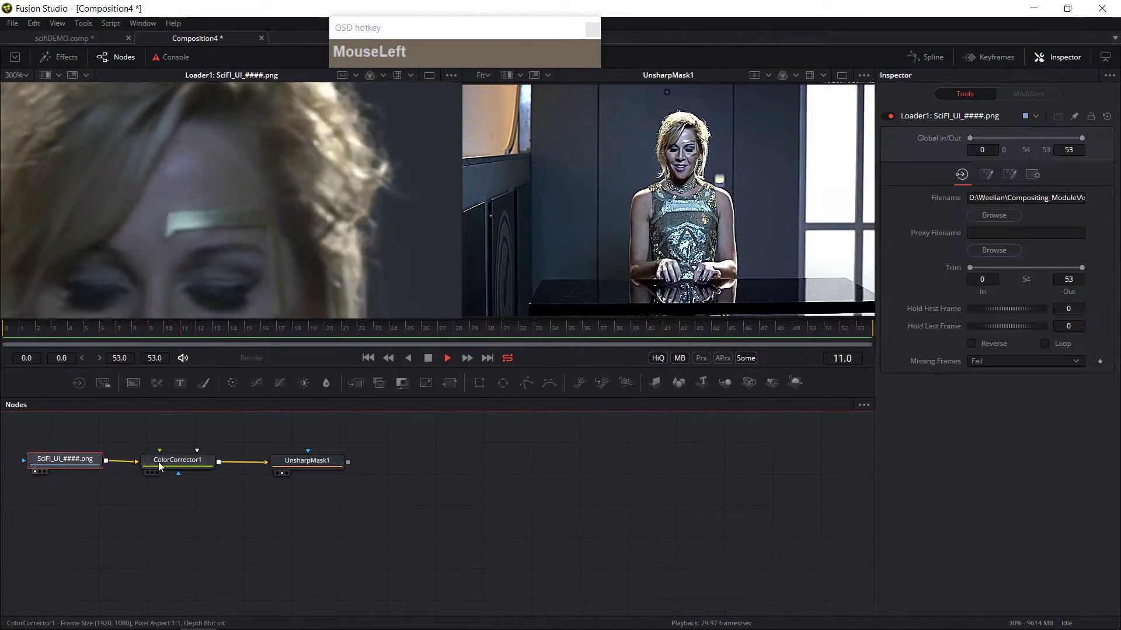
pyautogui.moveTo(162, 463); pyautogui.dragTo(163, 462)
pyautogui.moveTo(293, 469); pyautogui.dragTo(324, 461)
pyautogui.moveTo(396, 478); pyautogui.dragTo(455, 481)
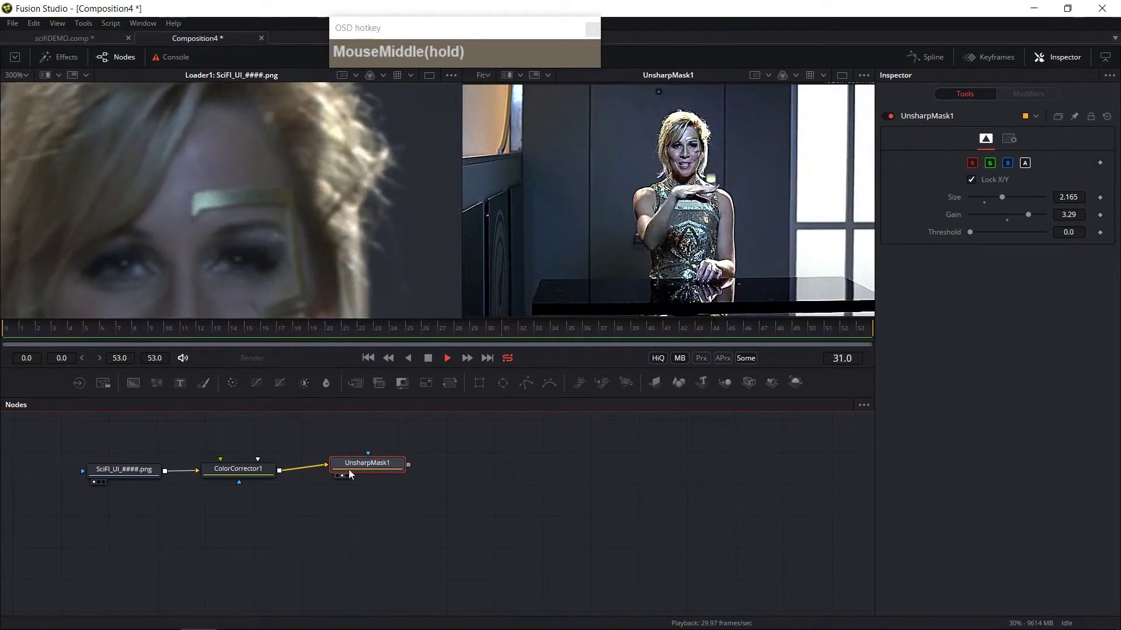
pyautogui.moveTo(121, 468); pyautogui.dragTo(107, 458)
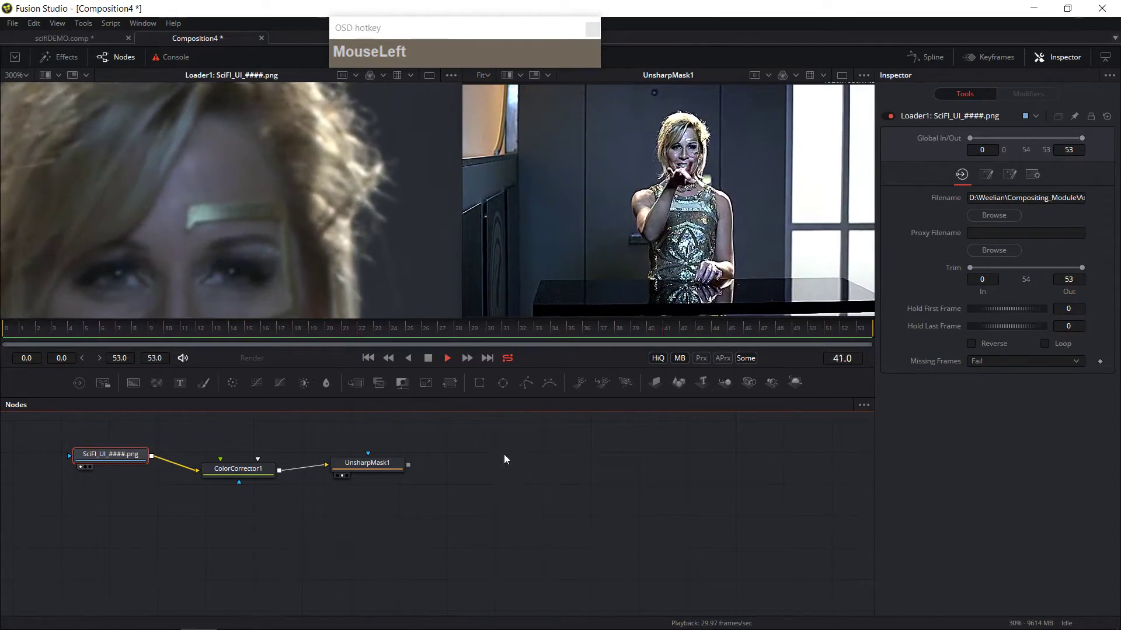
# Step: Line up all tools to the grid and align the Color Corrector in a row between the Loader and Unsharp Mask
pyautogui.rightClick(496, 450)
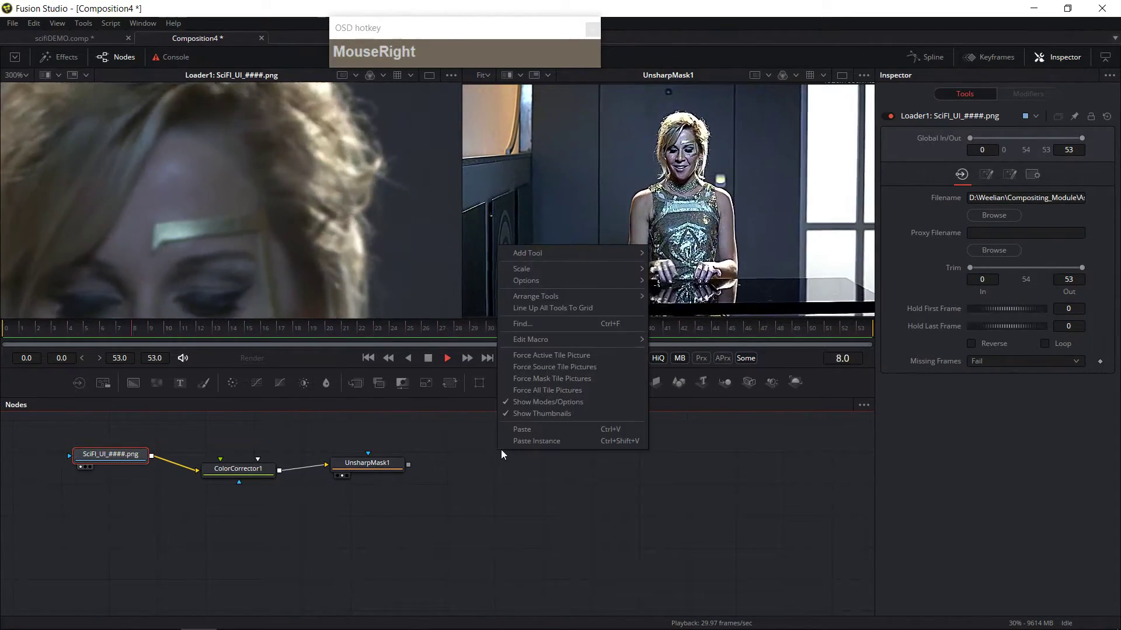
pyautogui.moveTo(541, 297)
pyautogui.click(684, 301)
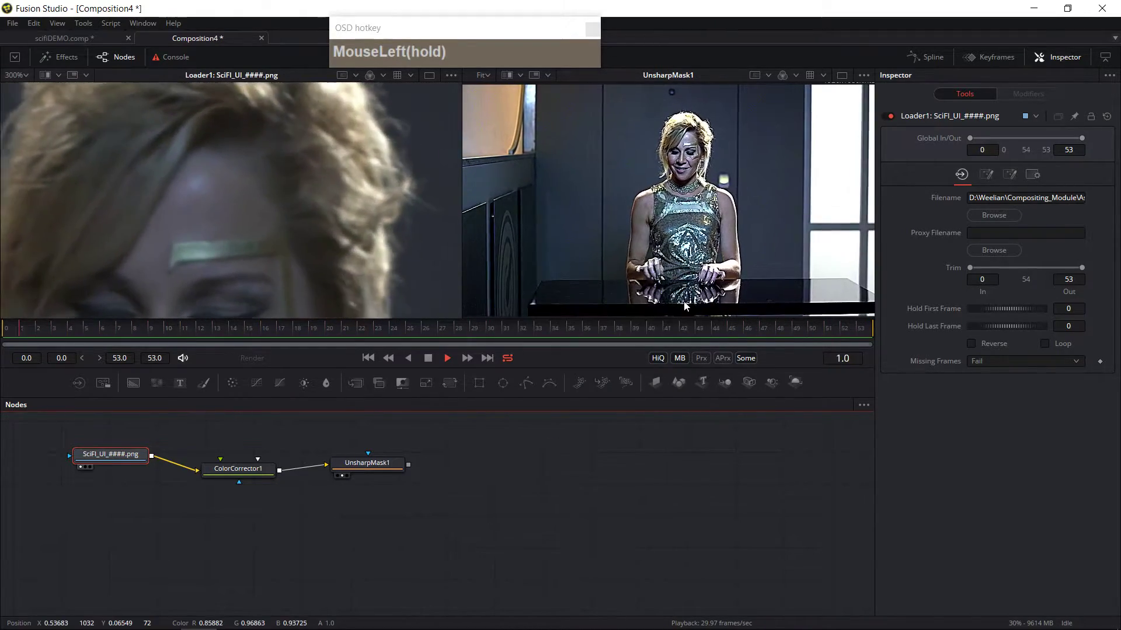
pyautogui.rightClick(461, 455)
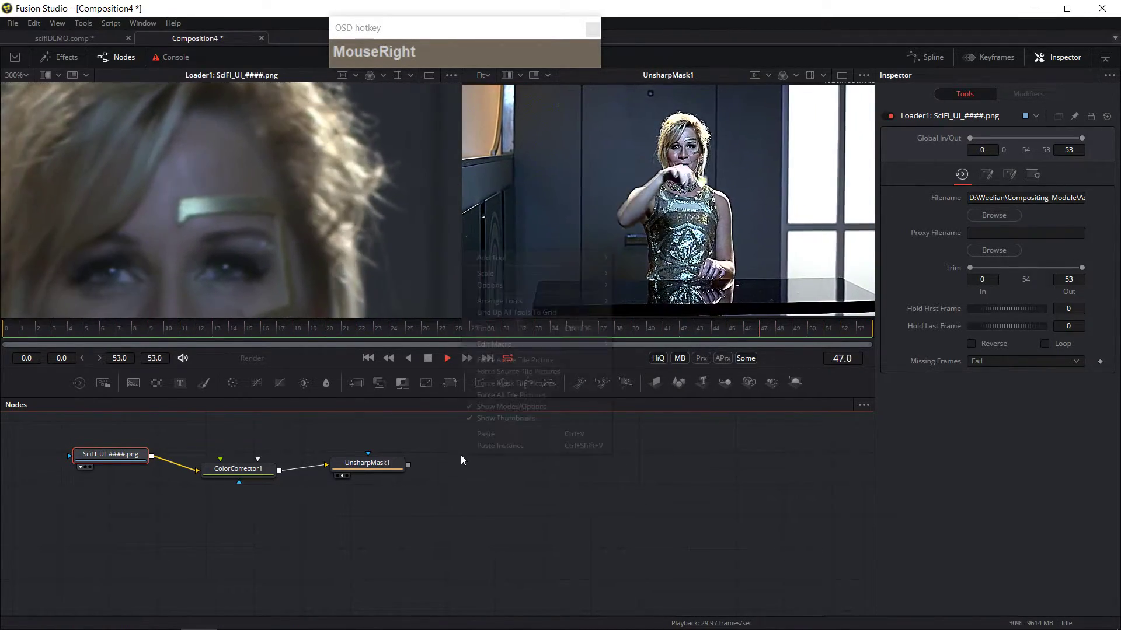
pyautogui.click(526, 313)
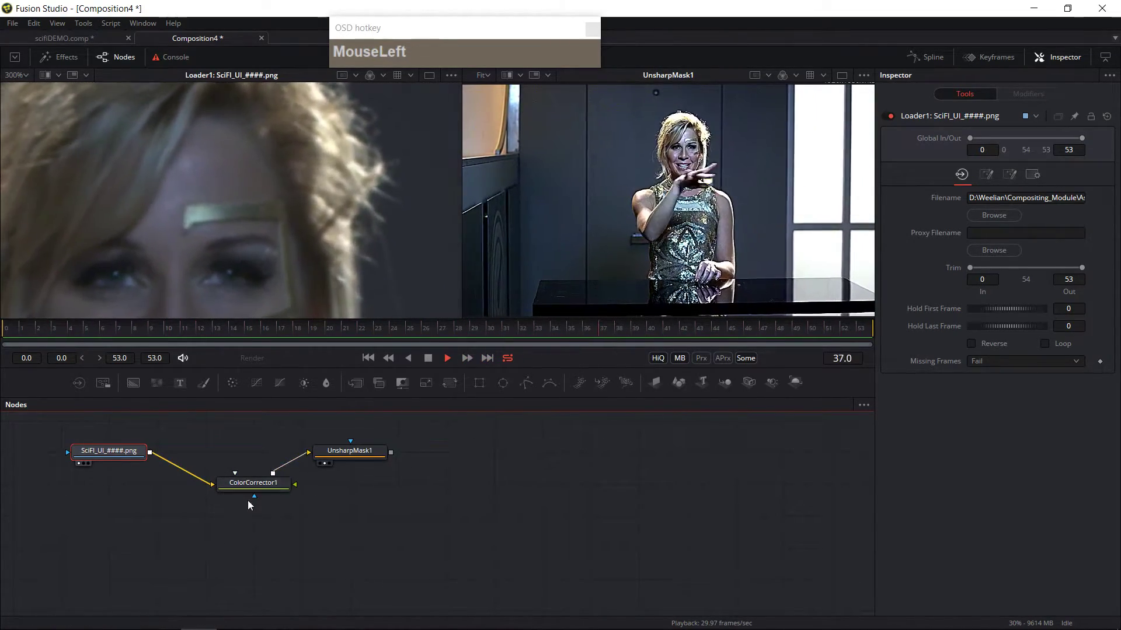
pyautogui.moveTo(256, 495); pyautogui.dragTo(186, 457)
pyautogui.click(344, 453)
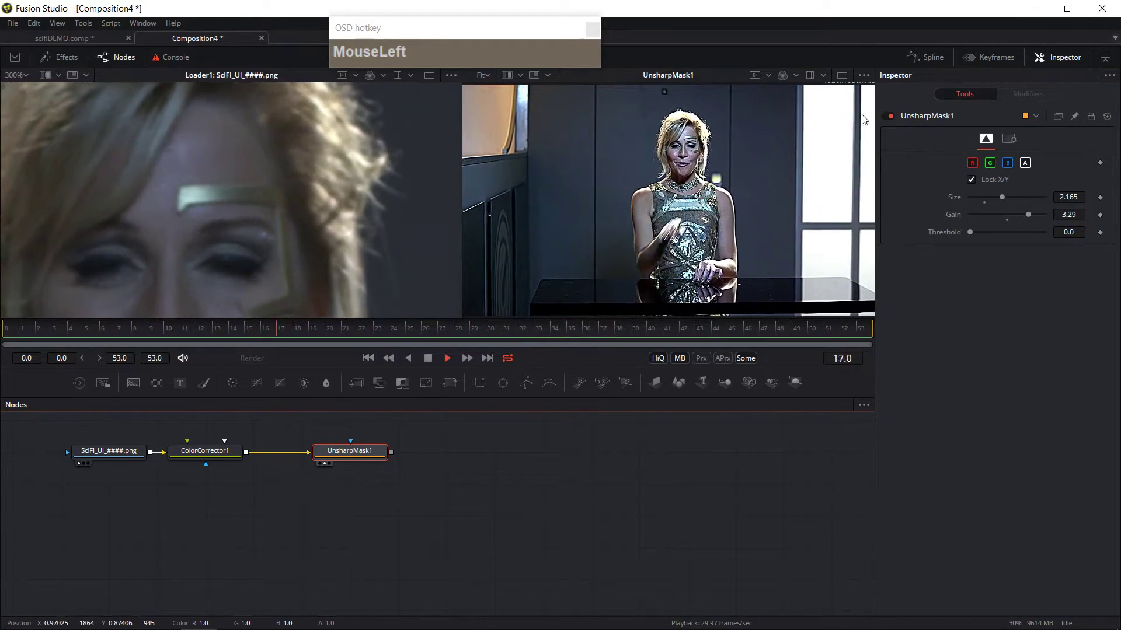
# Step: Switch to a single large viewer showing the Unsharp Mask and select the Unsharp Mask node
pyautogui.click(841, 76)
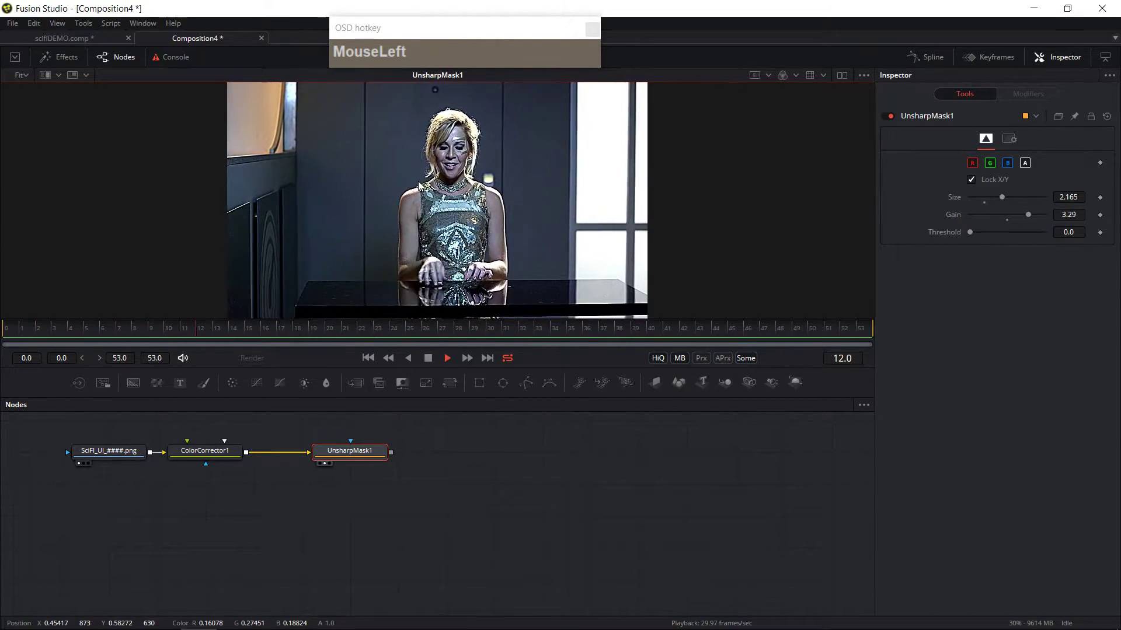
pyautogui.moveTo(519, 459)
pyautogui.mouseDown()
pyautogui.moveTo(523, 480)
pyautogui.moveTo(512, 486)
pyautogui.moveTo(520, 468)
pyautogui.mouseUp()
pyautogui.click(349, 474)
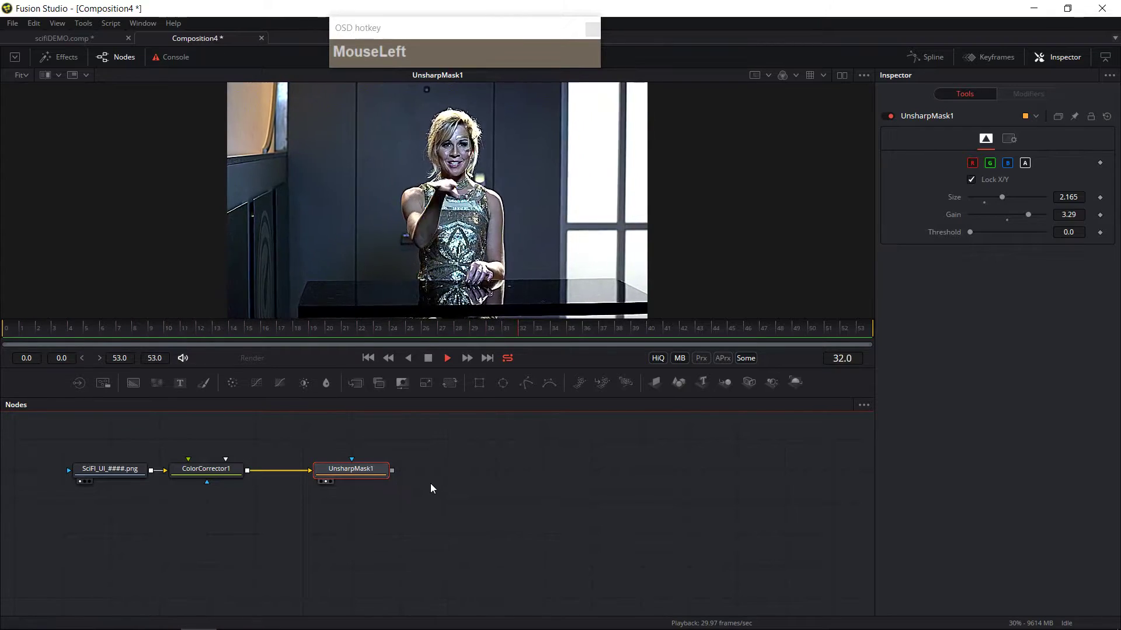
# Step: Add a Camera Tracker after the Unsharp Mask by searching the Select Tool list
pyautogui.hotkey('shift', 'space')
pyautogui.write('usm')
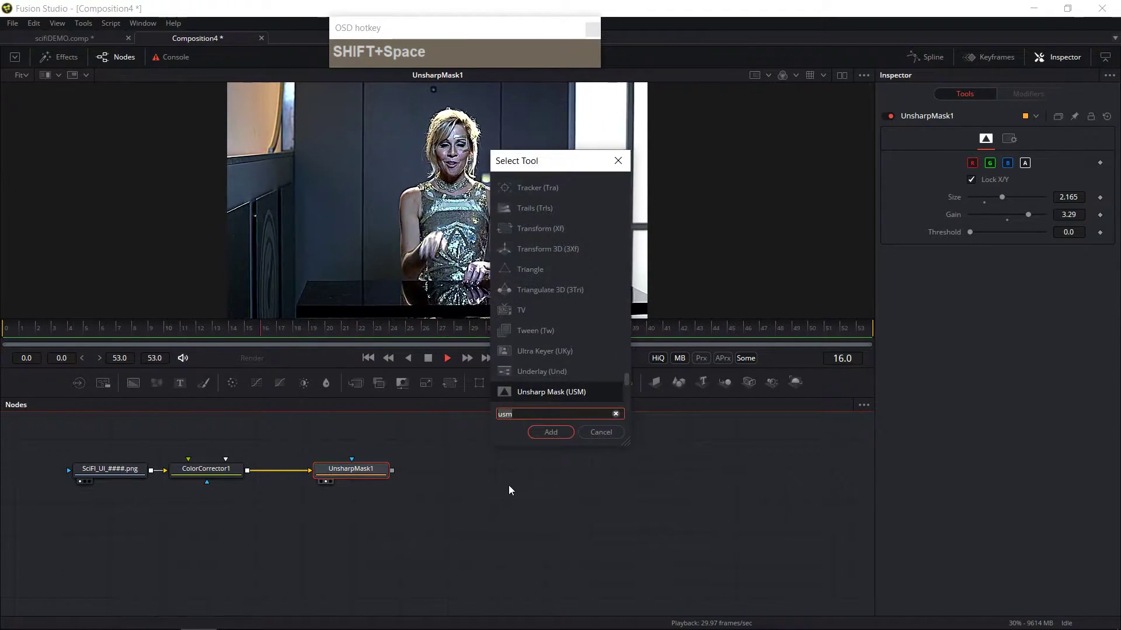
pyautogui.press('BackSpace')
pyautogui.press('BackSpace')
pyautogui.press('BackSpace')
pyautogui.write('c')
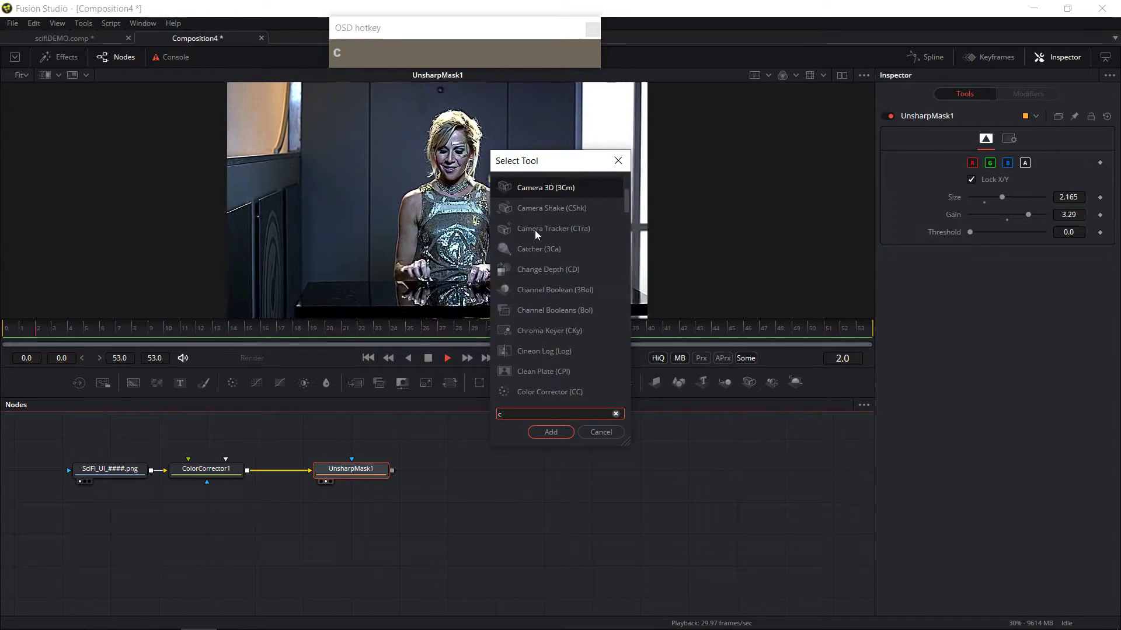
pyautogui.click(569, 232)
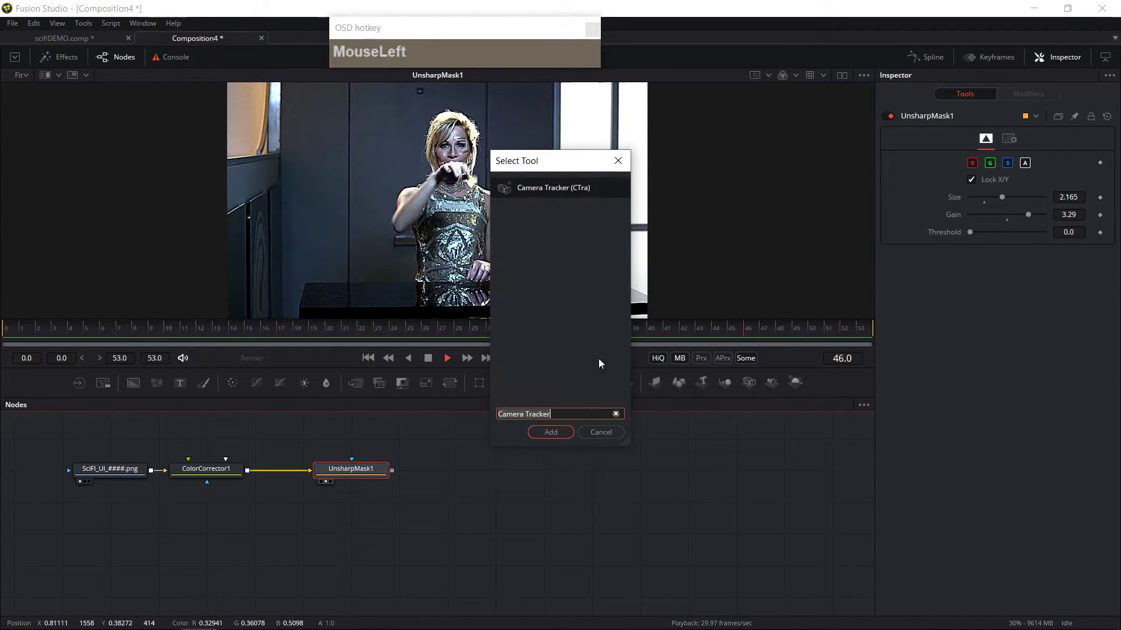
pyautogui.click(570, 432)
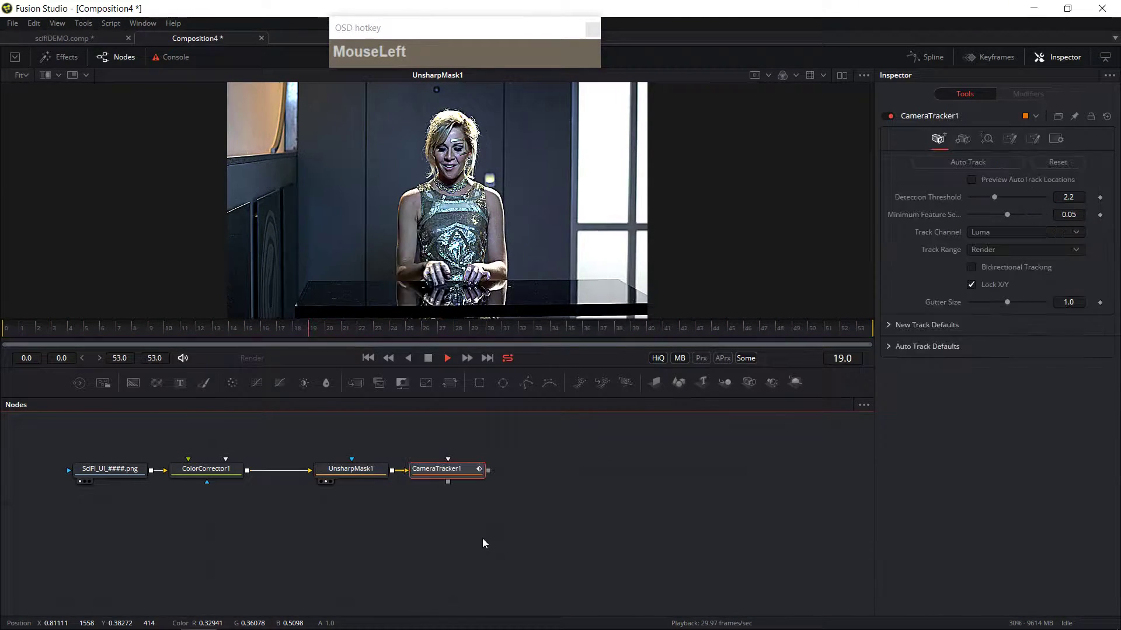
# Step: Move the Camera Tracker node further away from the Unsharp Mask node in the node graph
pyautogui.moveTo(439, 473); pyautogui.dragTo(485, 473)
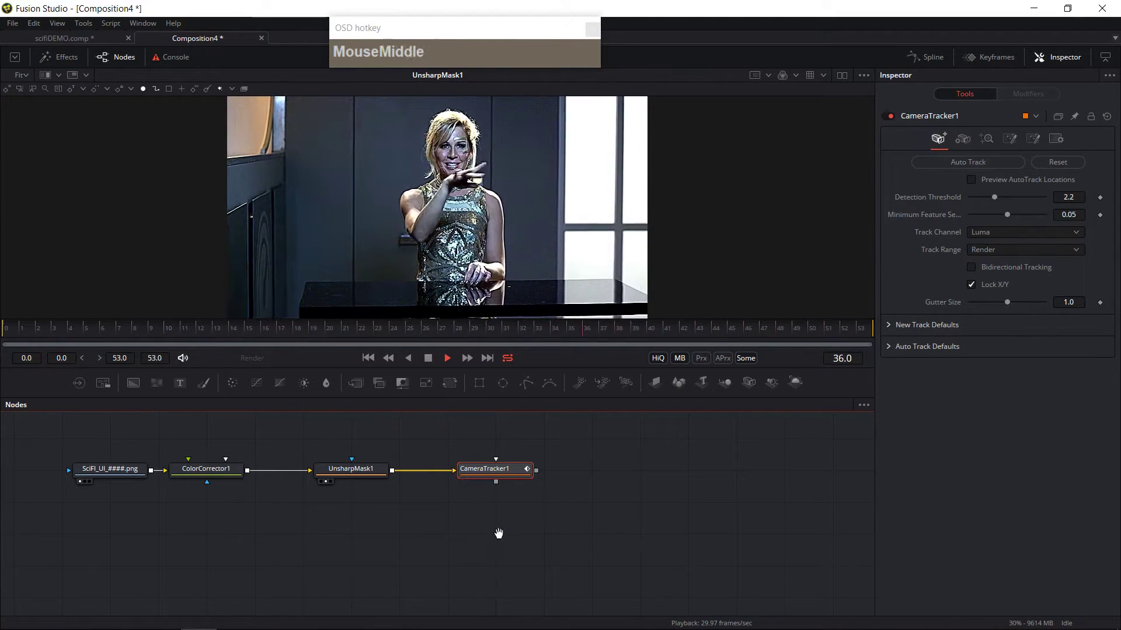
pyautogui.moveTo(498, 533); pyautogui.dragTo(432, 531)
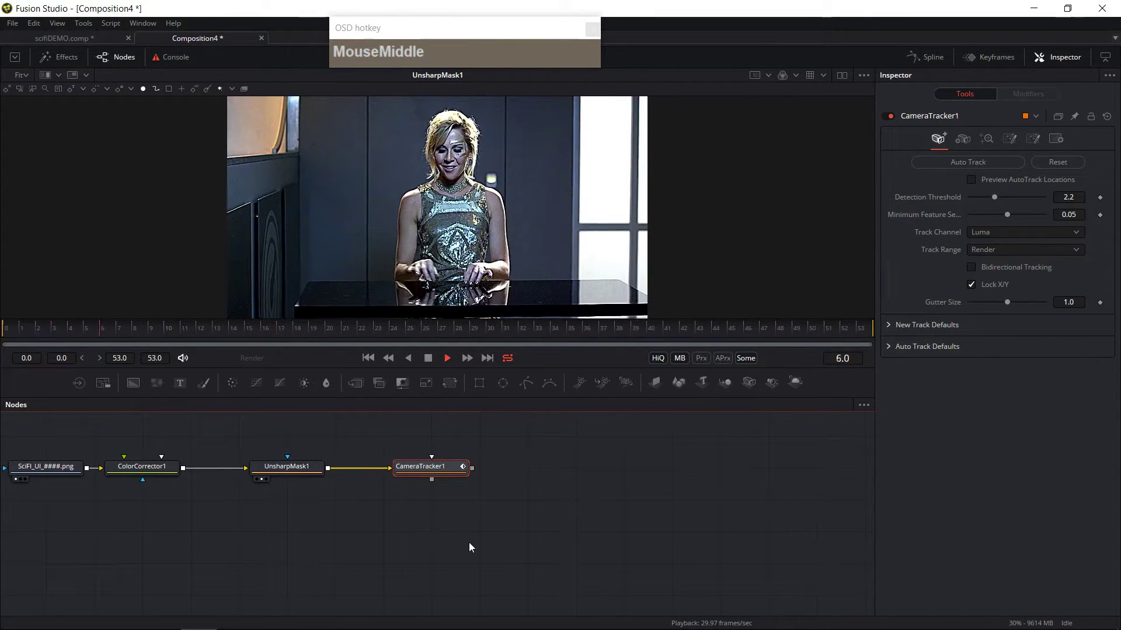
# Step: Play and scrub through the sequence on the timeline
pyautogui.click(447, 358)
pyautogui.click(394, 333)
pyautogui.moveTo(396, 334); pyautogui.dragTo(813, 362)
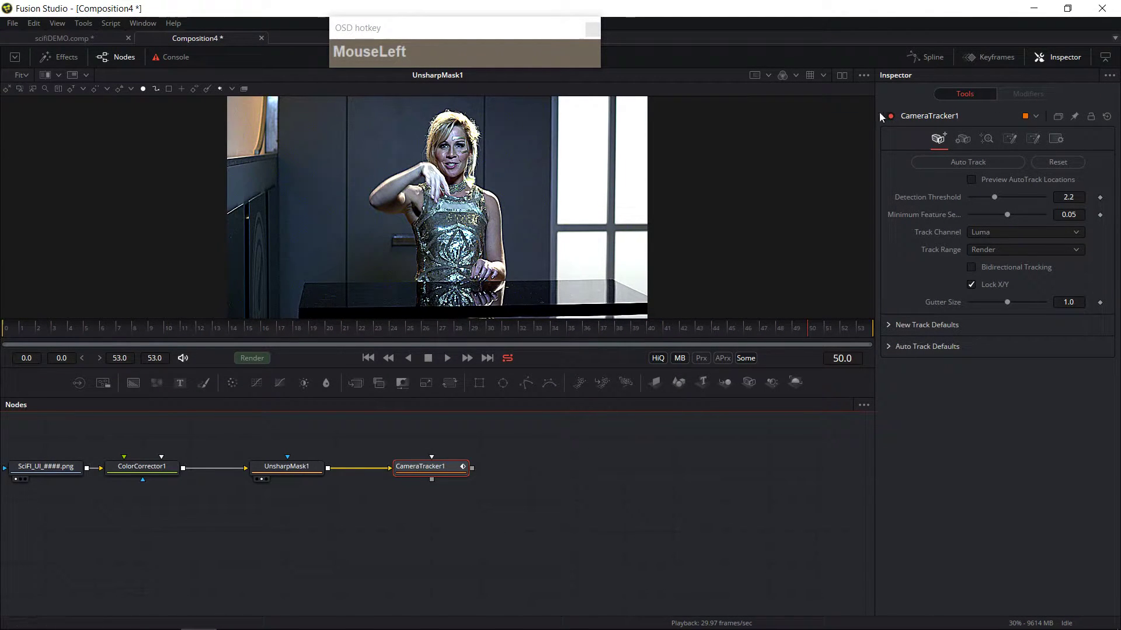
# Step: Turn on Preview AutoTrack Locations and show the Camera Tracker output in the viewer
pyautogui.click(971, 180)
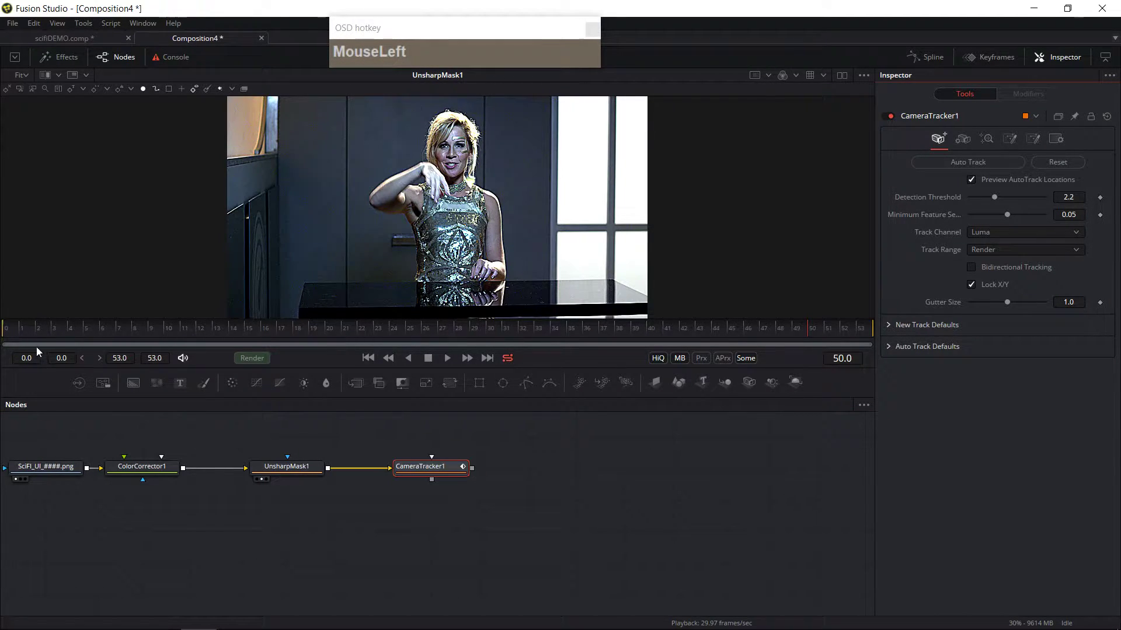
pyautogui.click(431, 469)
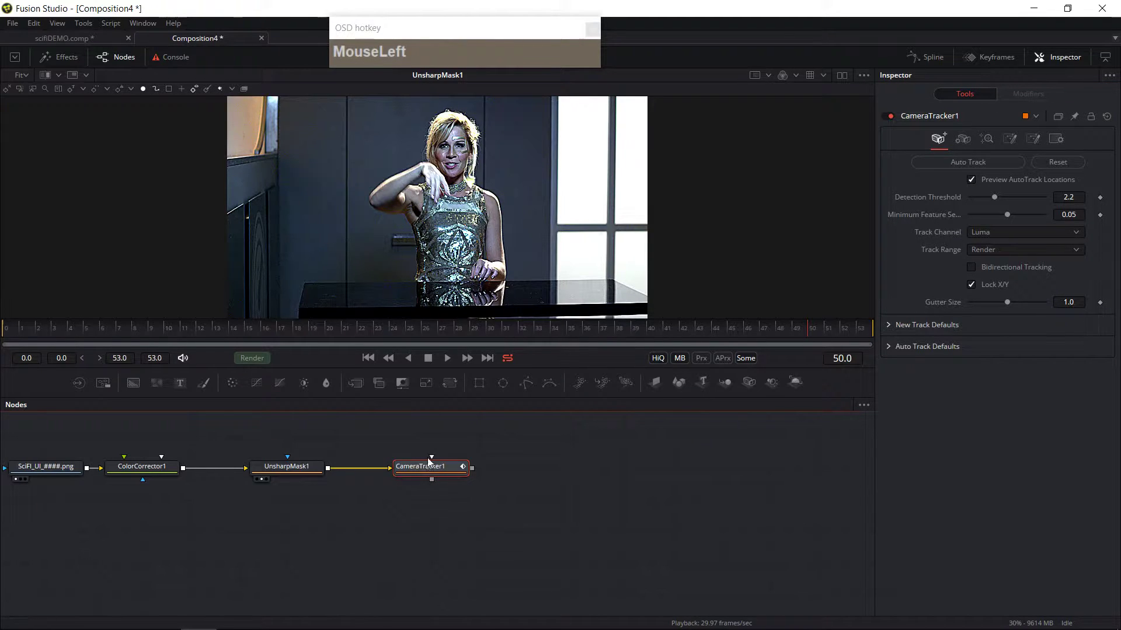
pyautogui.click(420, 468)
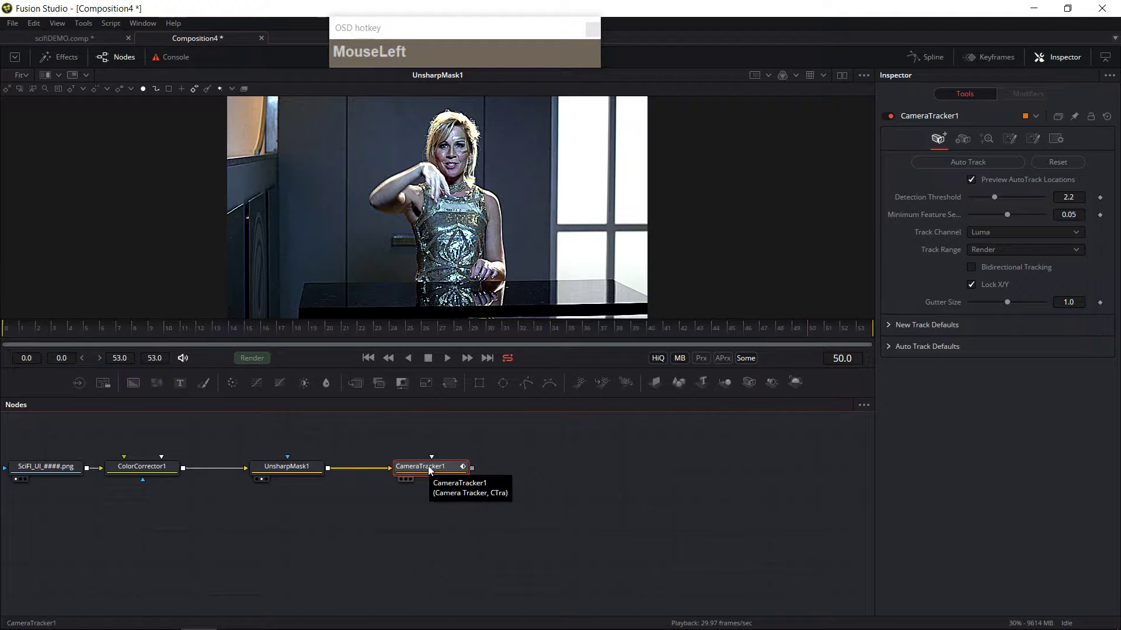
pyautogui.press('2')
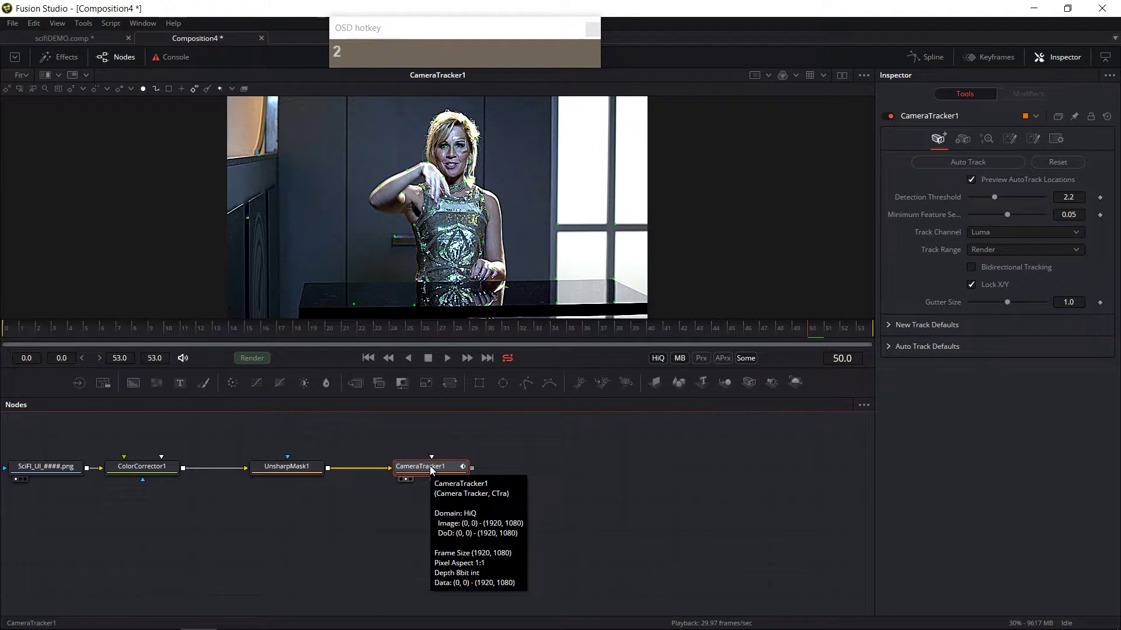
pyautogui.click(972, 180)
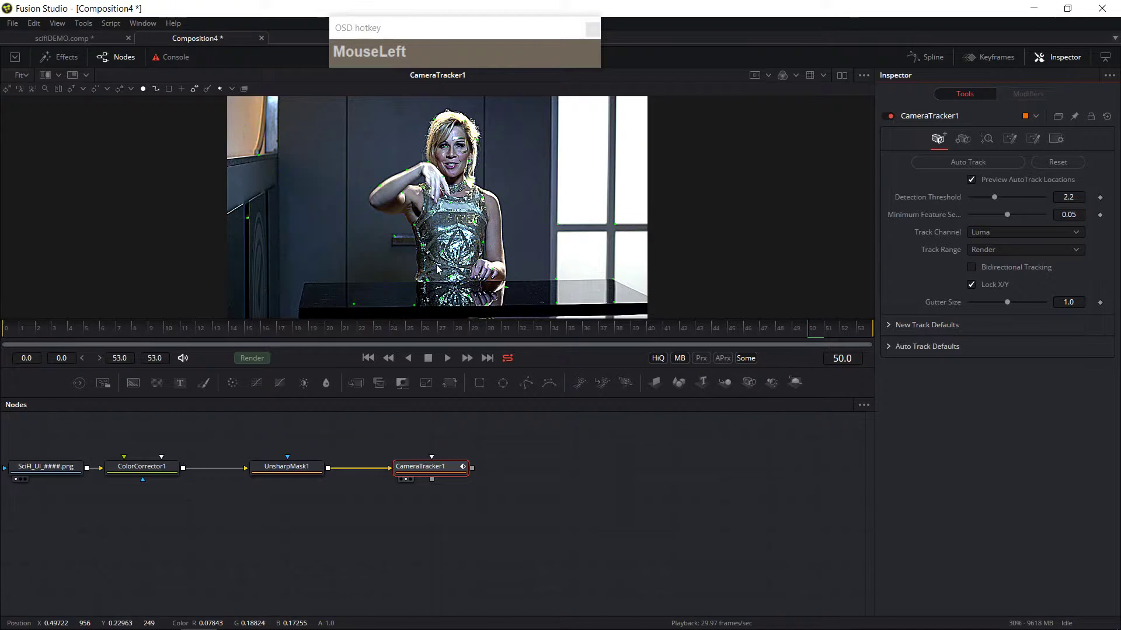
# Step: Scrub through the timeline to review the previewed track locations, ending at frame 0
pyautogui.moveTo(418, 338); pyautogui.dragTo(607, 337)
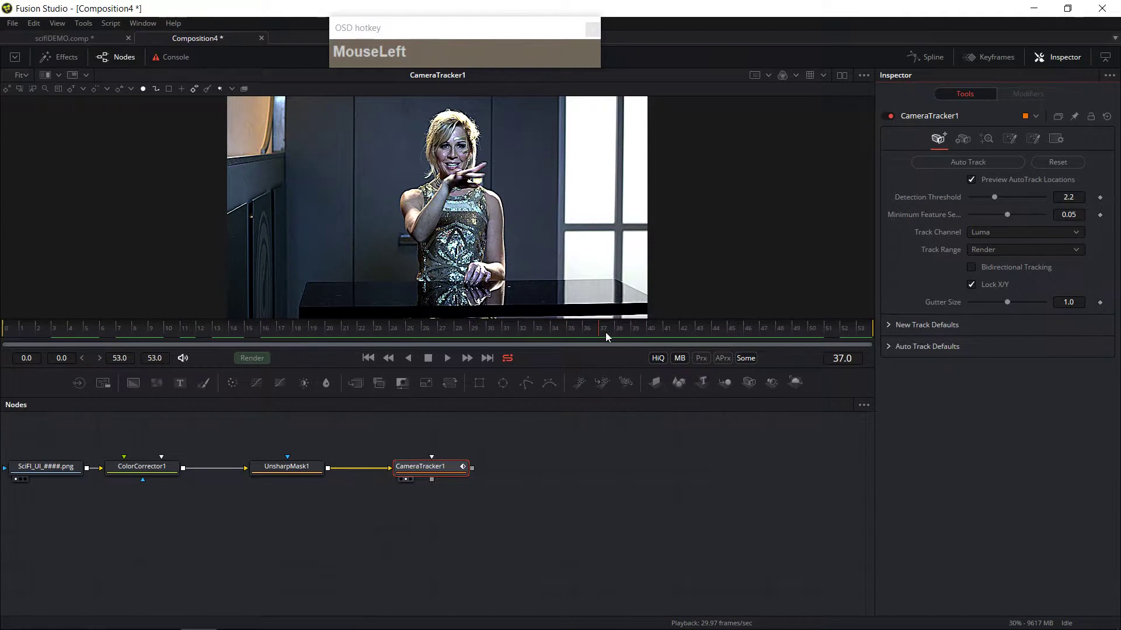
pyautogui.moveTo(490, 333); pyautogui.dragTo(310, 171)
pyautogui.moveTo(302, 274); pyautogui.dragTo(308, 283)
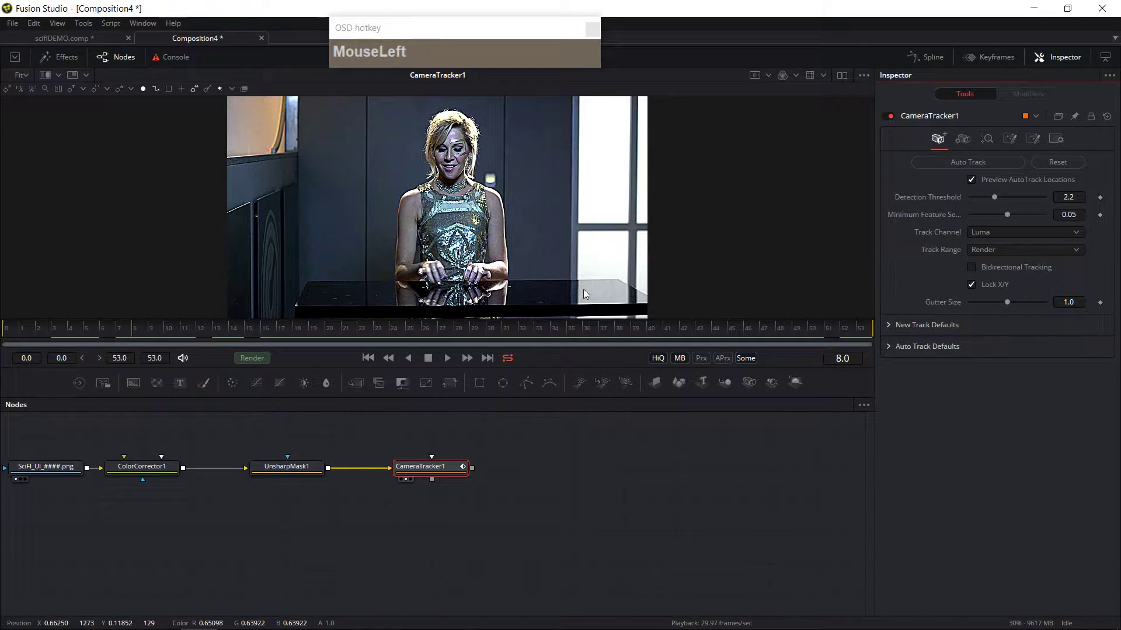
pyautogui.moveTo(407, 341); pyautogui.dragTo(6, 358)
pyautogui.moveTo(488, 283); pyautogui.dragTo(486, 286)
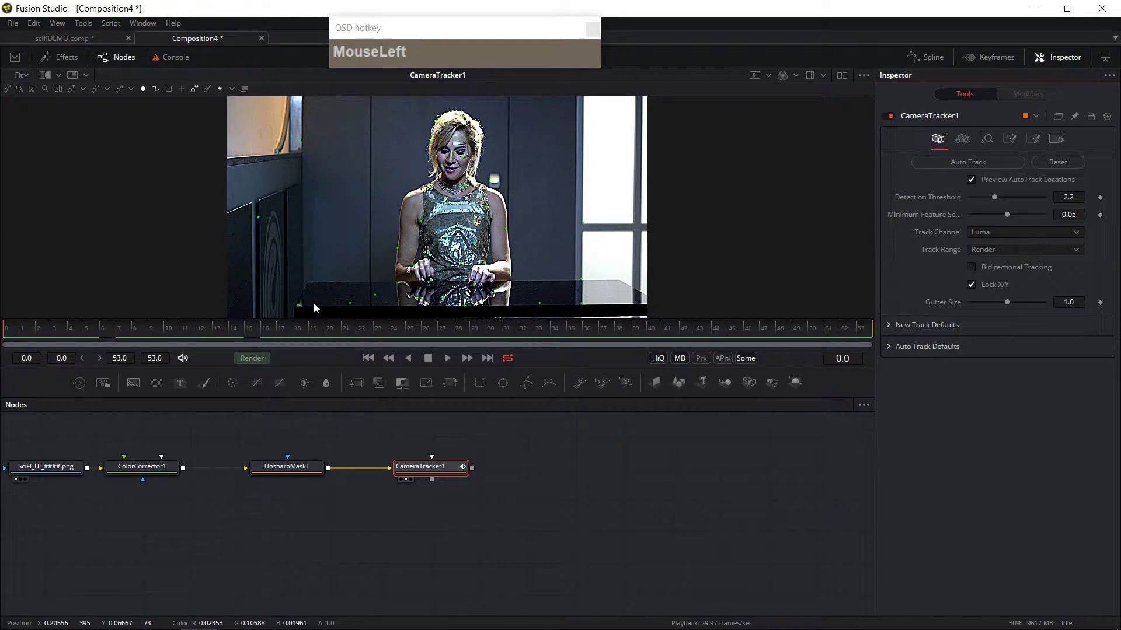
# Step: Zoom and pan around the viewer to inspect the footage detail and track points
pyautogui.moveTo(459, 541); pyautogui.dragTo(411, 558)
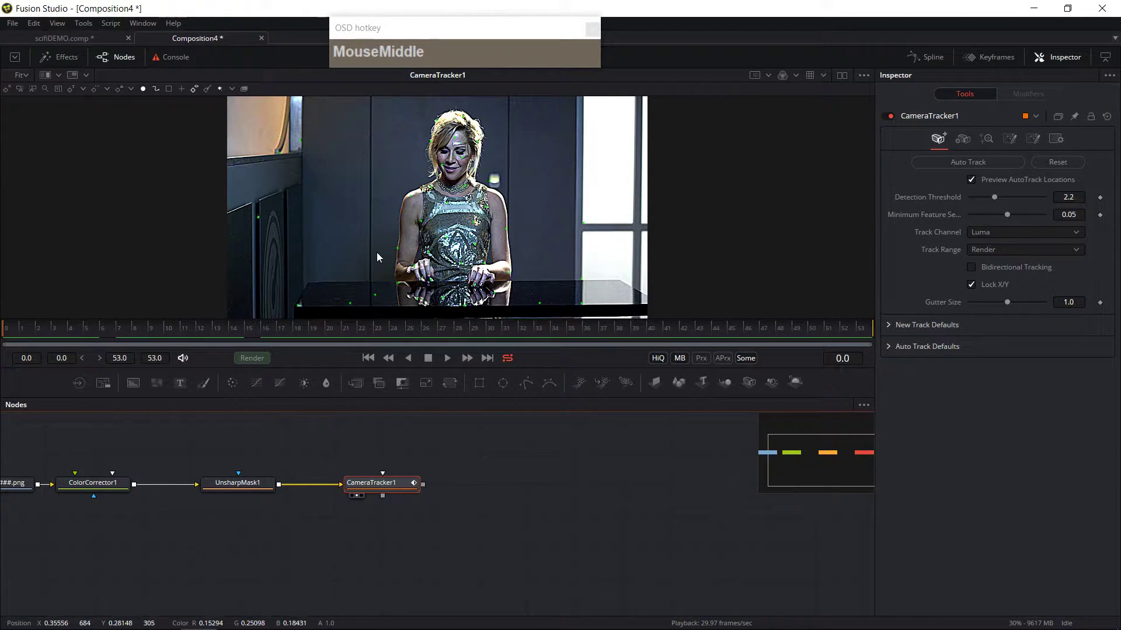
pyautogui.press('ctrl')
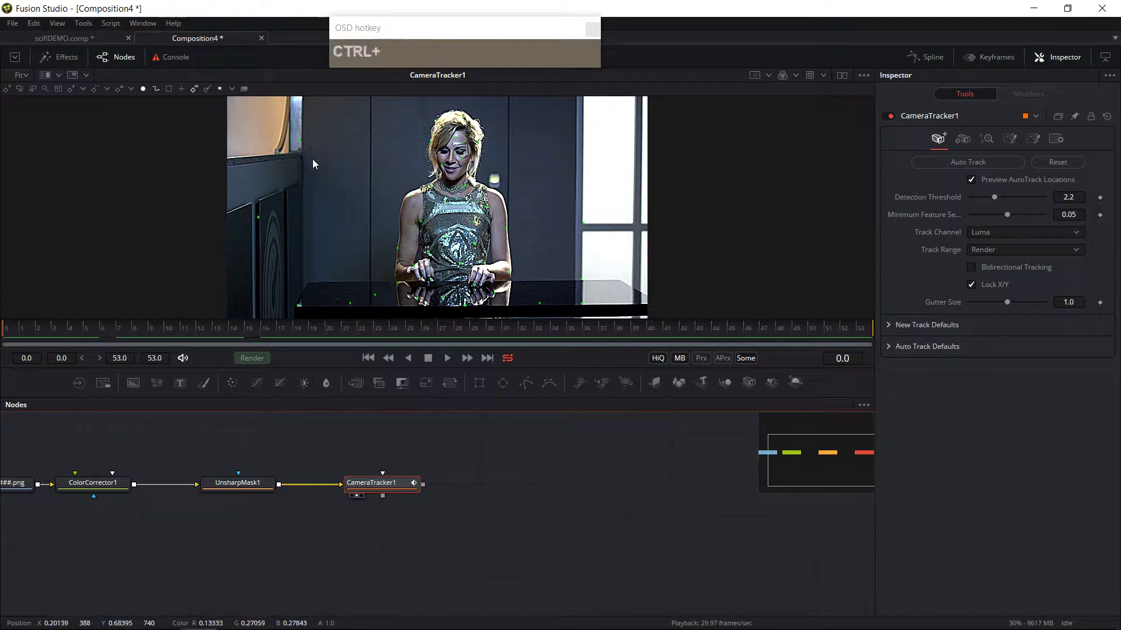
pyautogui.scroll(4, 313, 159)
pyautogui.moveTo(415, 223); pyautogui.dragTo(526, 271)
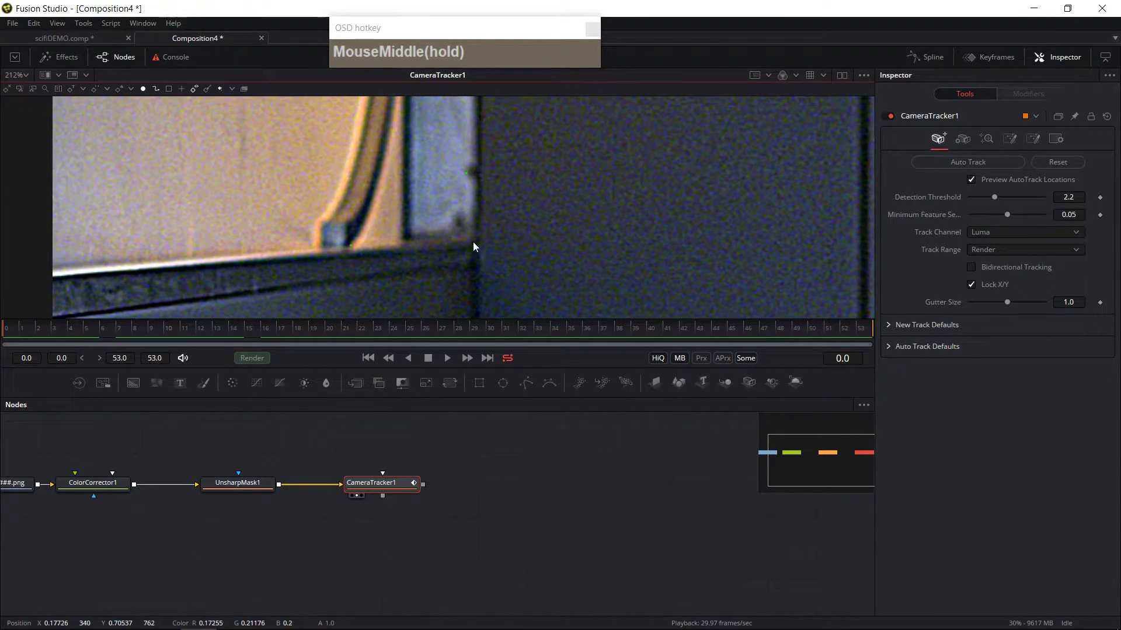
pyautogui.scroll(-5, 472, 241)
pyautogui.middleClick(472, 257)
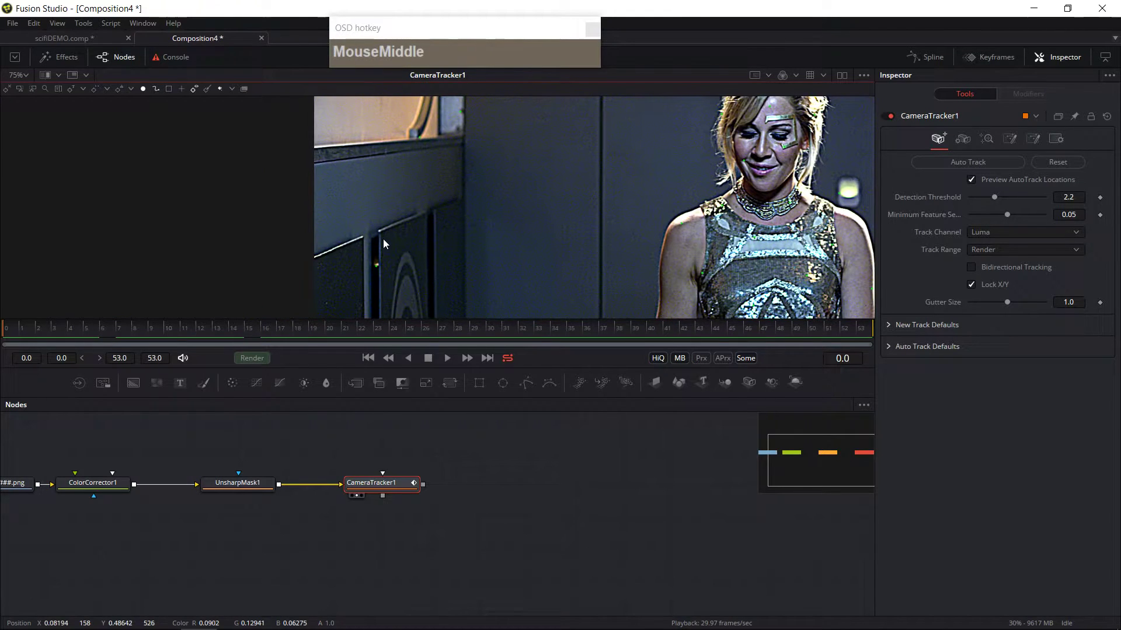
pyautogui.scroll(3, 380, 235)
pyautogui.scroll(-2, 409, 275)
pyautogui.middleClick(475, 272)
pyautogui.scroll(2, 575, 221)
pyautogui.scroll(1, 578, 245)
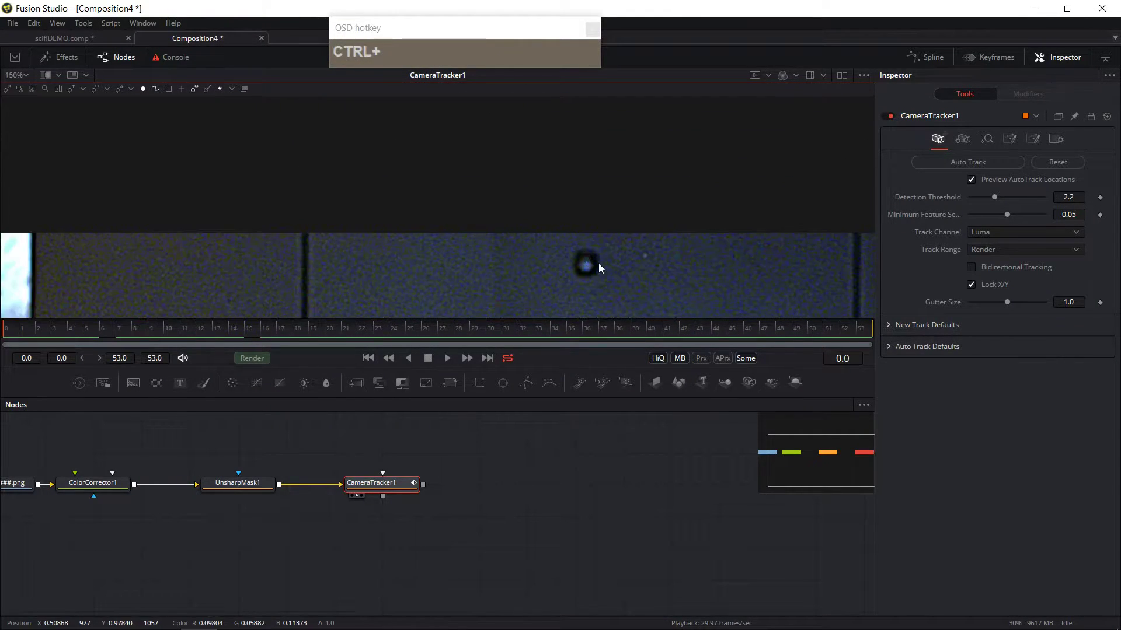
pyautogui.scroll(-3, 586, 269)
pyautogui.middleClick(659, 291)
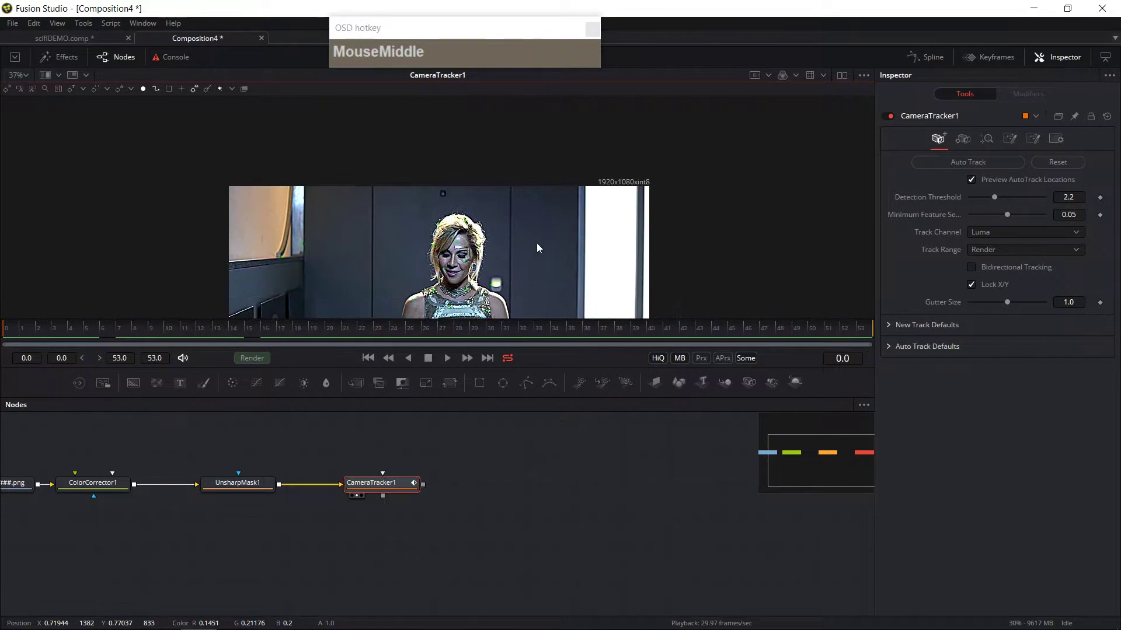
pyautogui.scroll(2, 569, 242)
pyautogui.middleClick(409, 187)
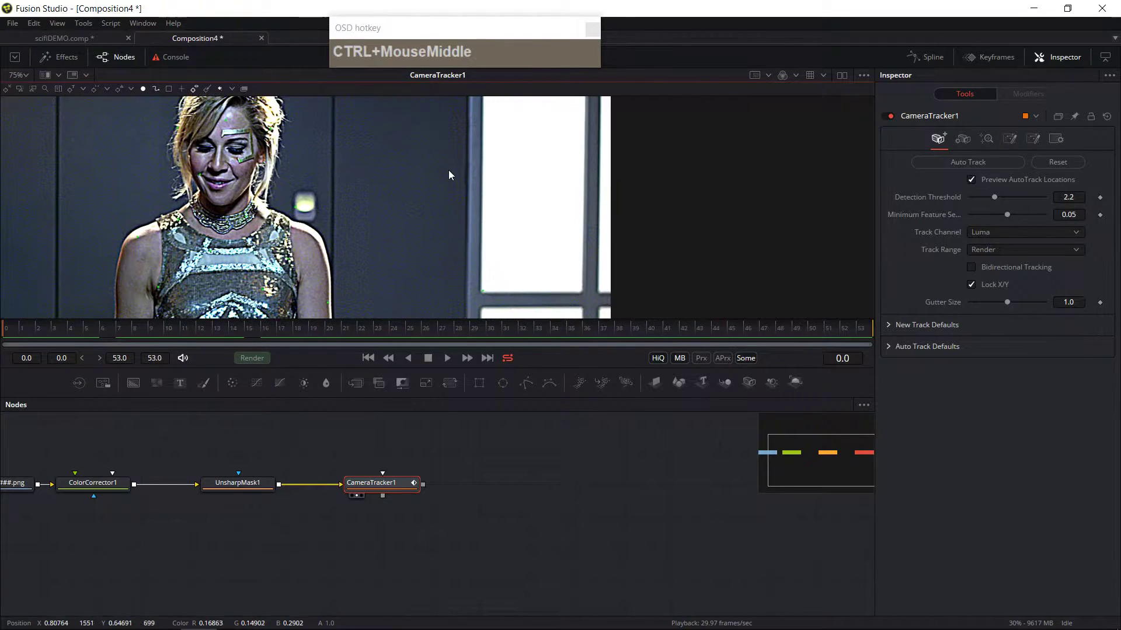
pyautogui.middleClick(448, 172)
pyautogui.scroll(2, 440, 193)
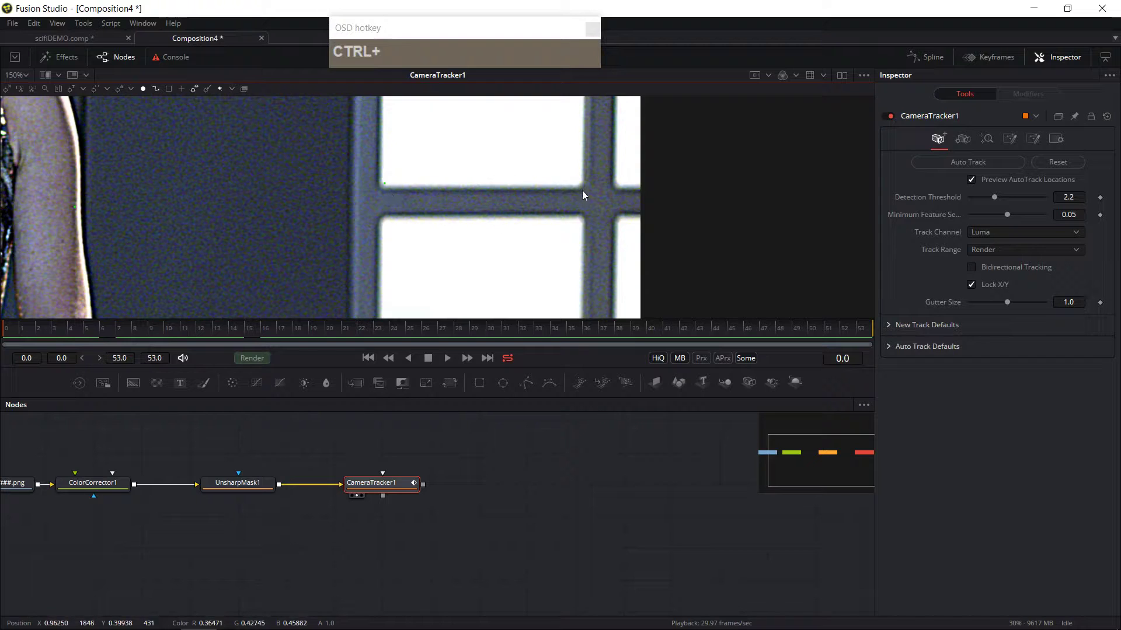
pyautogui.scroll(3, 386, 188)
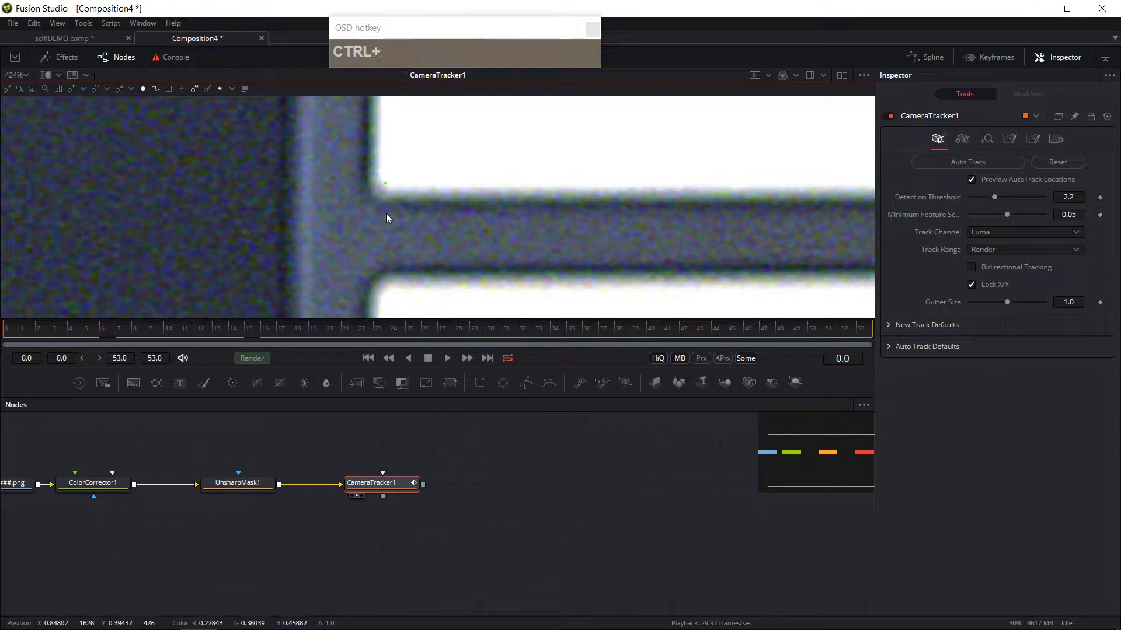
pyautogui.scroll(-8, 386, 213)
pyautogui.scroll(2, 370, 222)
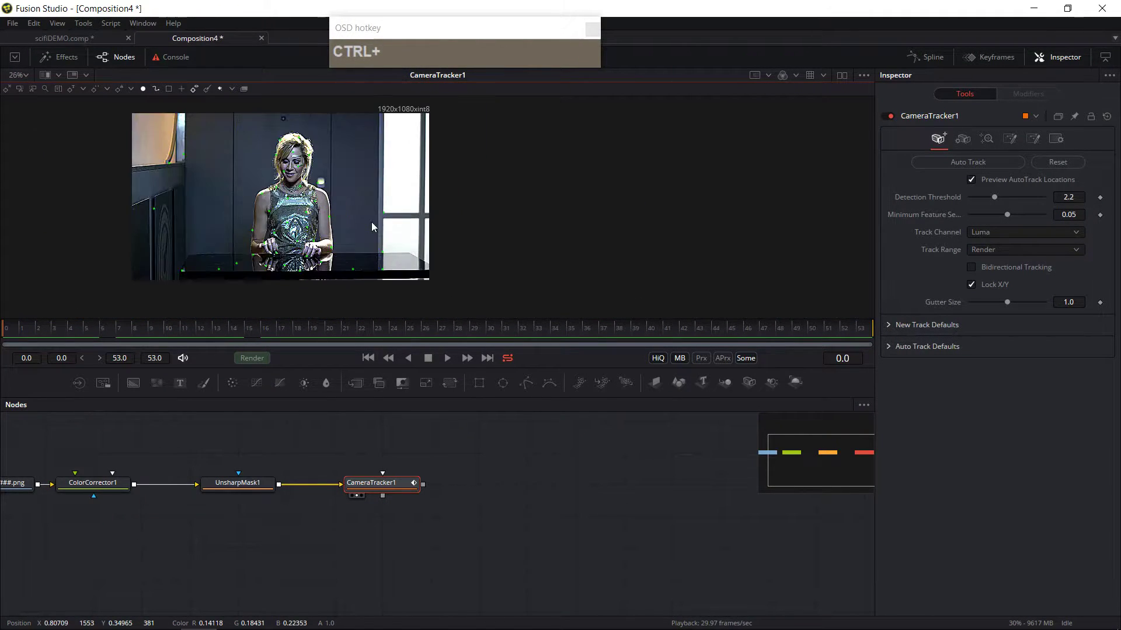
pyautogui.middleClick(370, 222)
pyautogui.scroll(2, 509, 233)
pyautogui.keyDown('ctrl'); pyautogui.middleClick(510, 232); pyautogui.keyUp('ctrl')
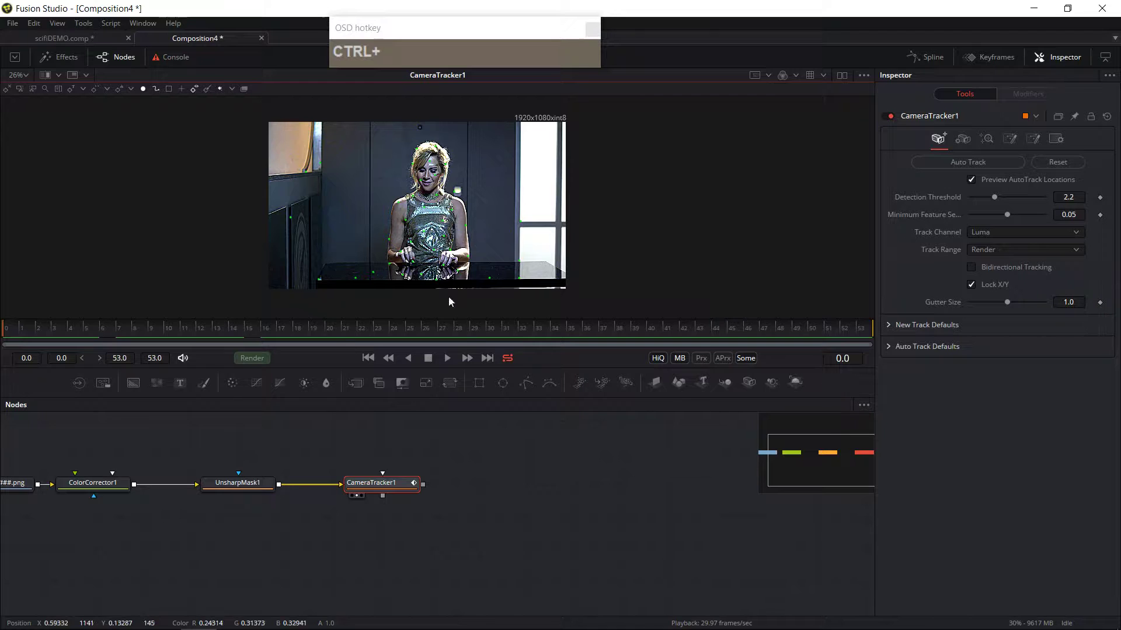
pyautogui.middleClick(441, 447)
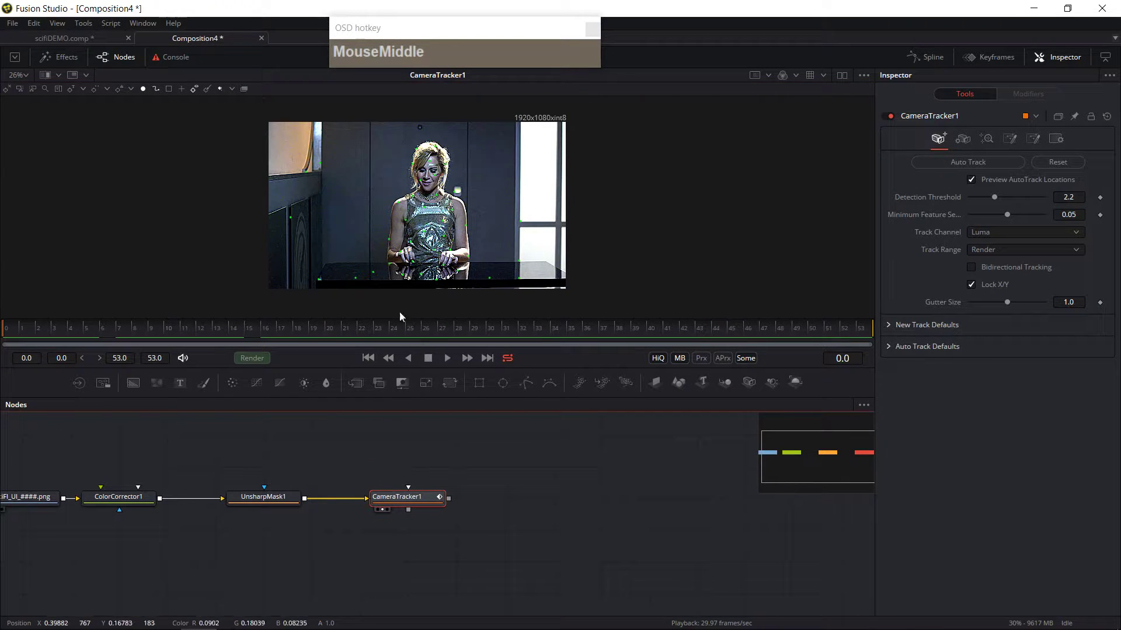
# Step: Add a Polygon mask to the Camera Tracker and outline the table and black bar at the frame's bottom
pyautogui.click(413, 501)
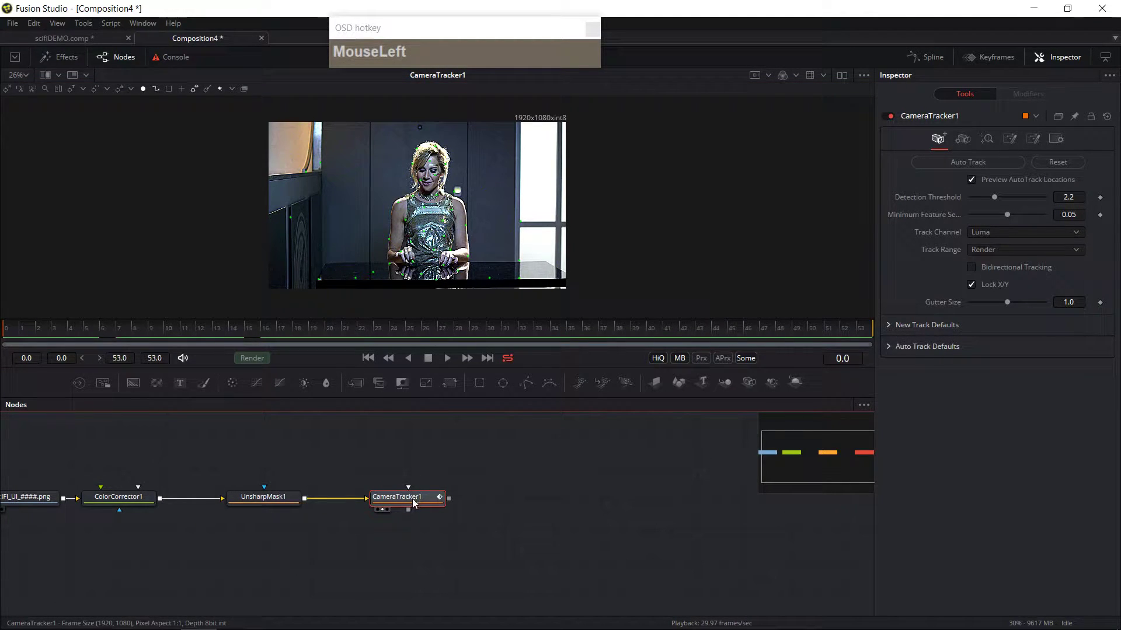
pyautogui.moveTo(409, 499); pyautogui.dragTo(419, 498)
pyautogui.click(411, 499)
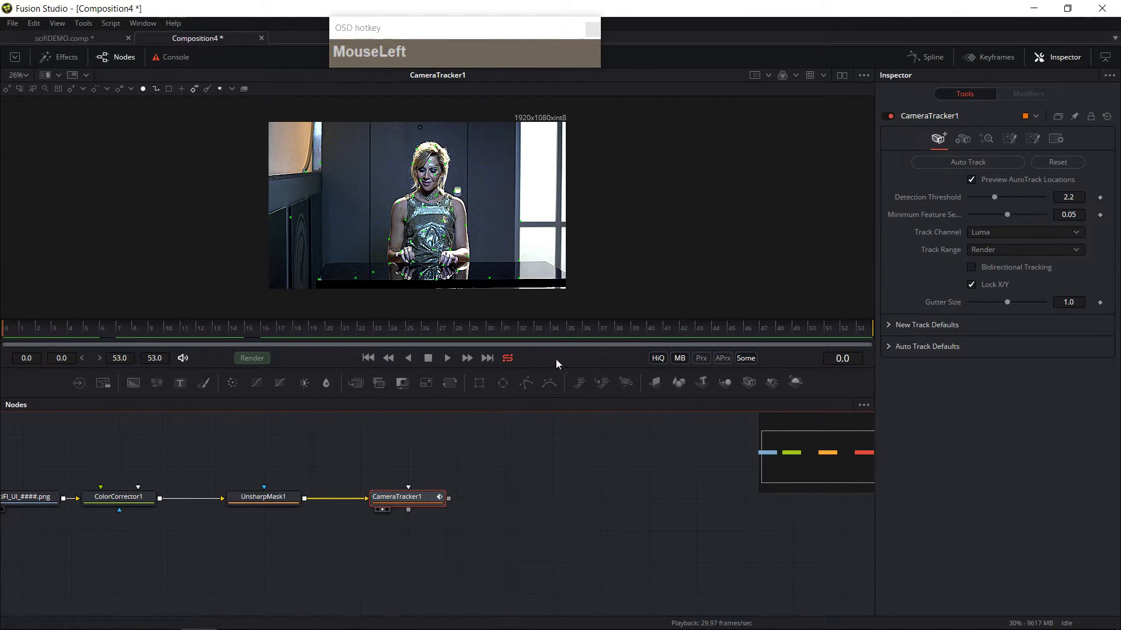
pyautogui.click(526, 386)
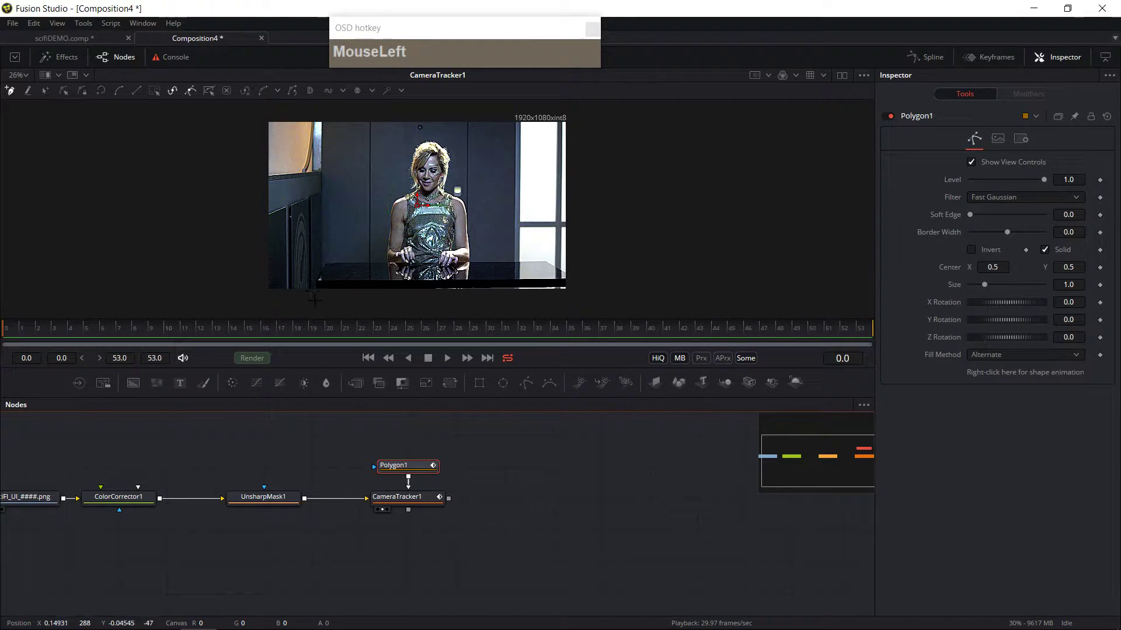
pyautogui.click(311, 296)
pyautogui.click(310, 277)
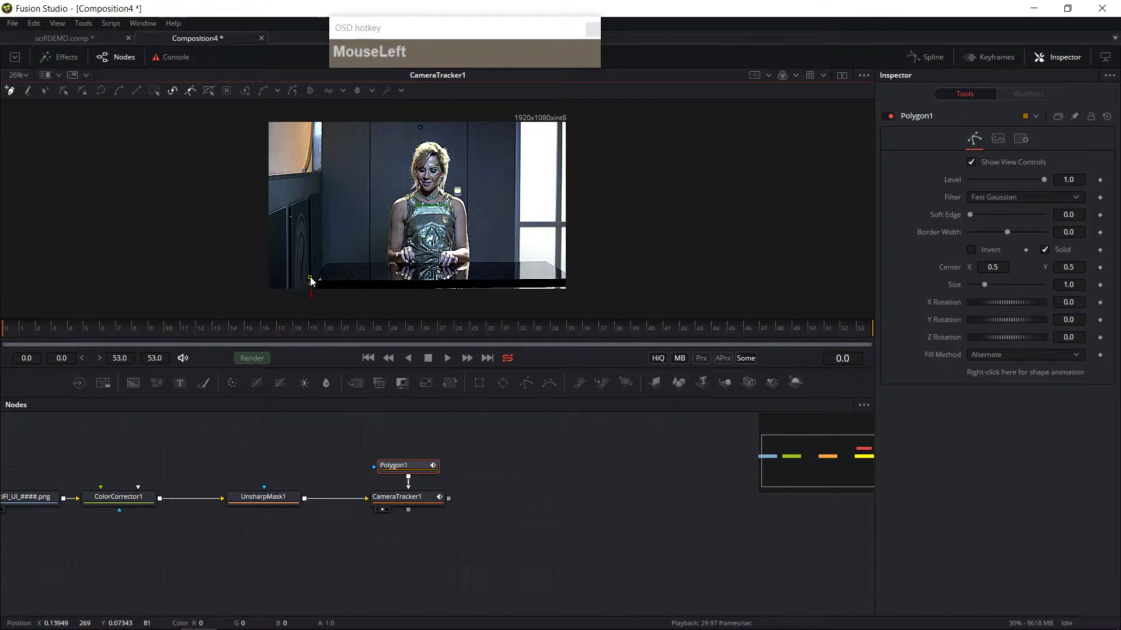
pyautogui.click(328, 259)
pyautogui.click(545, 257)
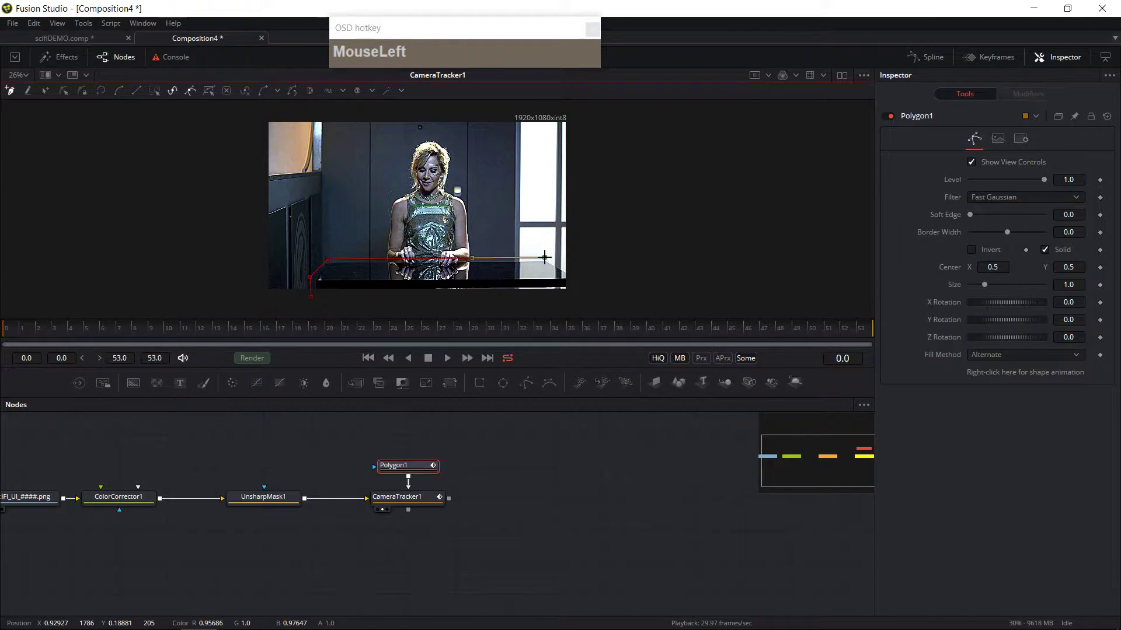
pyautogui.click(583, 294)
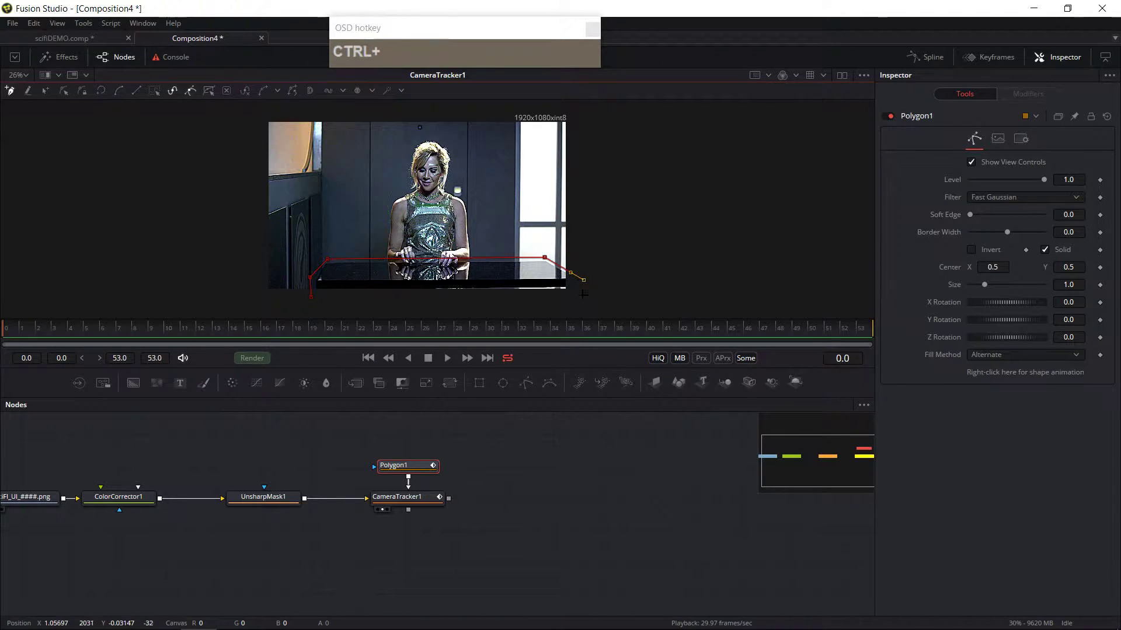
pyautogui.click(310, 297)
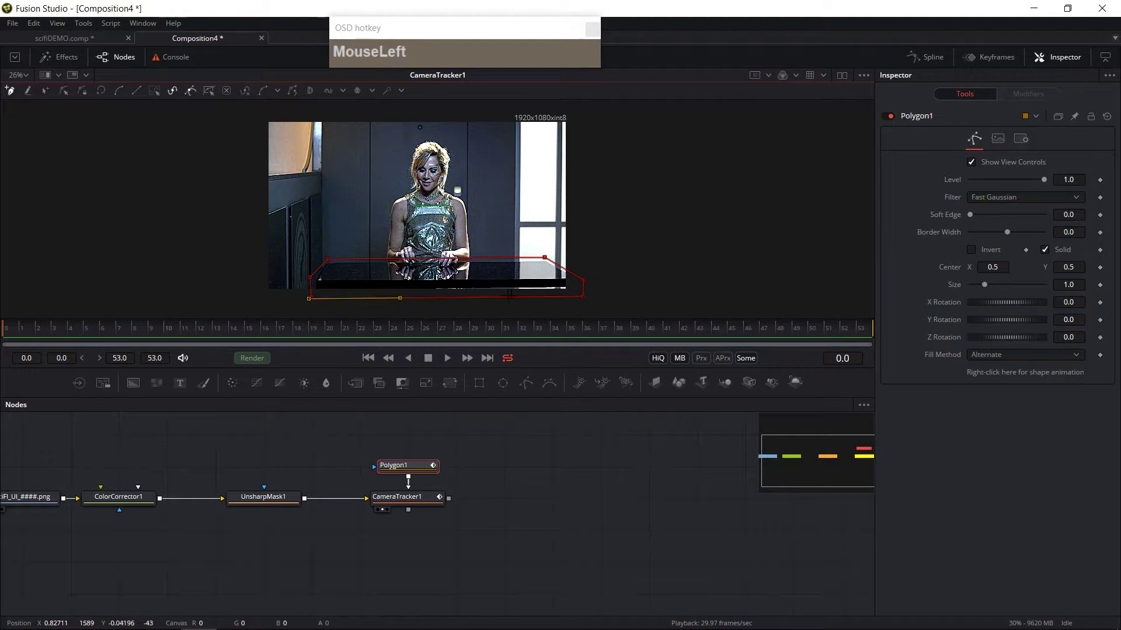
pyautogui.press('Return')
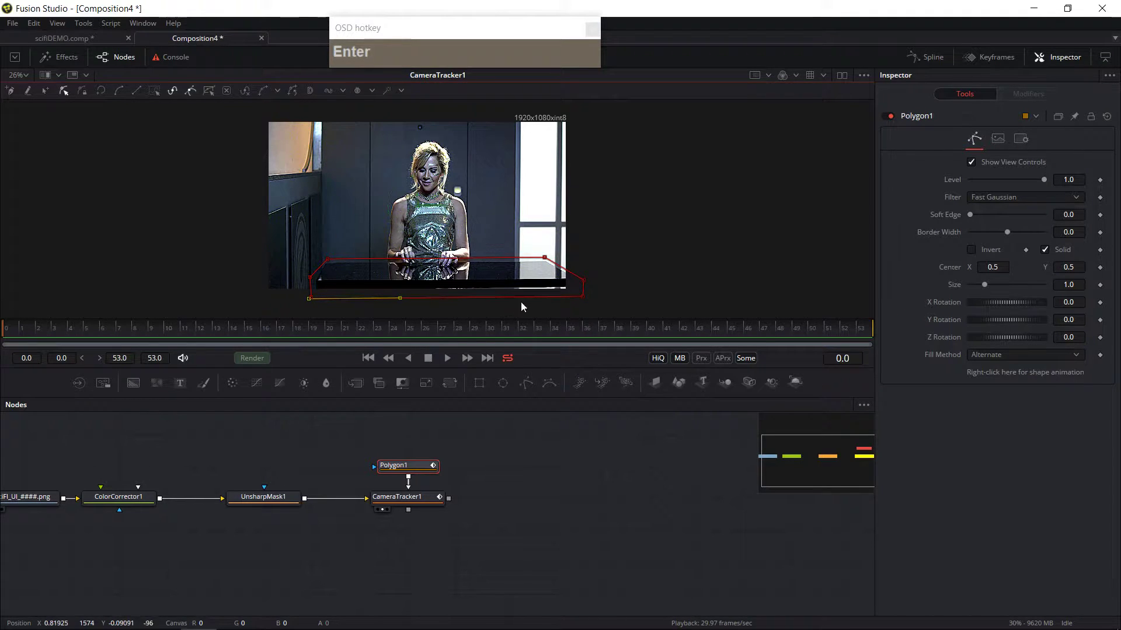
# Step: Move the polygon's lower-left point to the right
pyautogui.keyDown('ctrl'); pyautogui.scroll(3, 501, 266); pyautogui.keyUp('ctrl')
pyautogui.keyDown('ctrl'); pyautogui.scroll(-2, 503, 264); pyautogui.keyUp('ctrl')
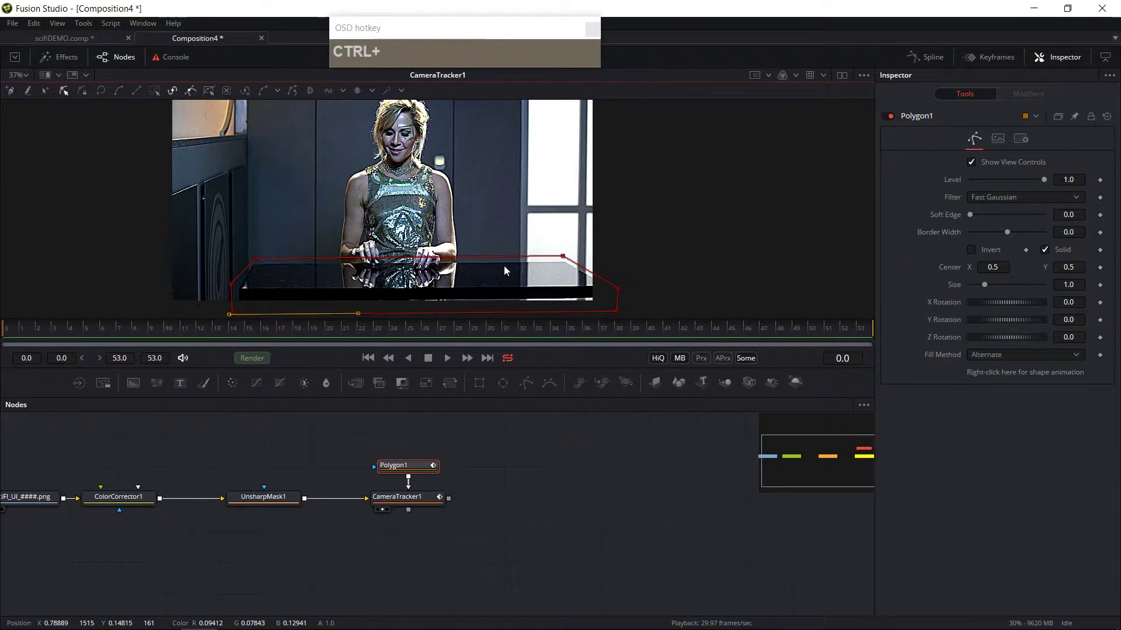
pyautogui.keyDown('ctrl'); pyautogui.scroll(2, 503, 265); pyautogui.keyUp('ctrl')
pyautogui.keyDown('ctrl'); pyautogui.scroll(-2, 503, 265); pyautogui.keyUp('ctrl')
pyautogui.moveTo(352, 353); pyautogui.dragTo(404, 296)
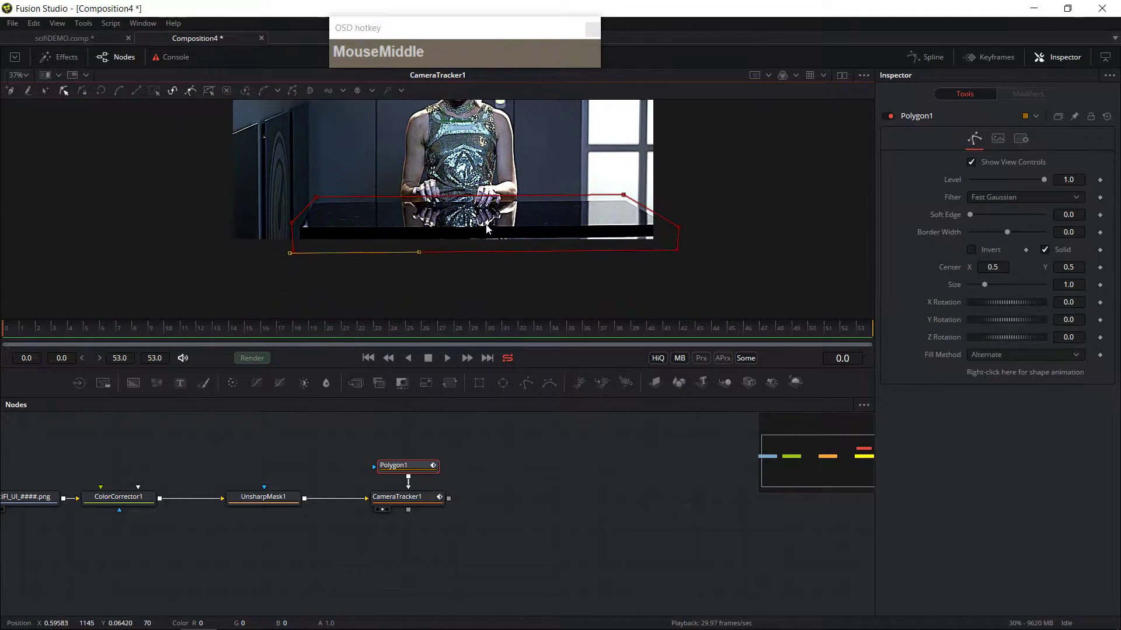
pyautogui.scroll(1, 404, 296)
pyautogui.scroll(-1, 404, 296)
pyautogui.keyDown('ctrl'); pyautogui.scroll(2, 406, 289); pyautogui.keyUp('ctrl')
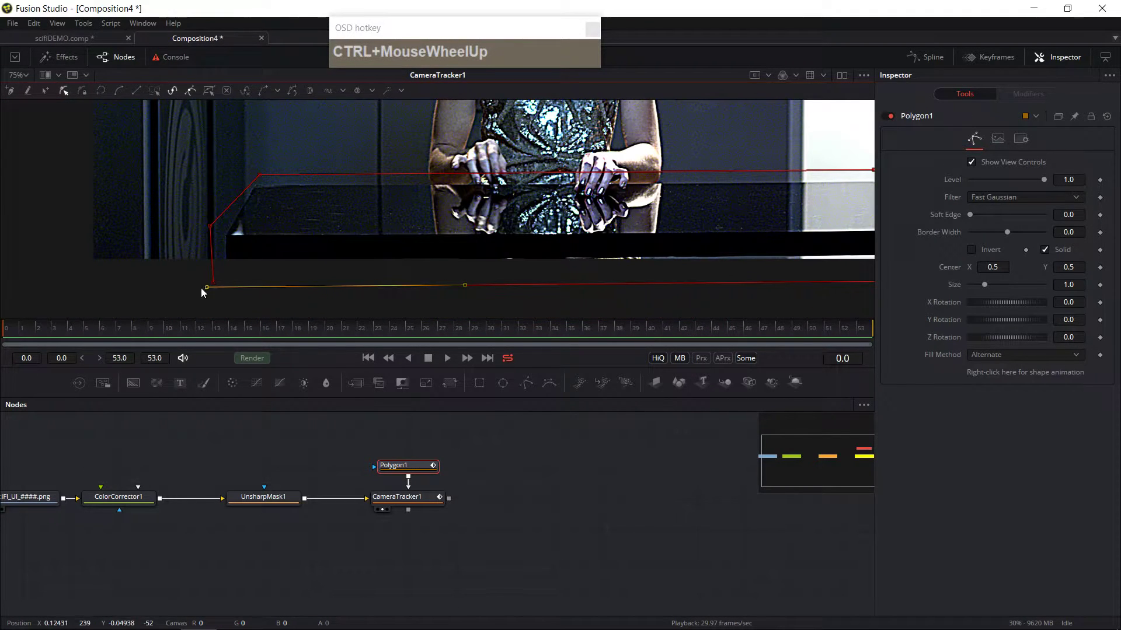
pyautogui.moveTo(207, 289); pyautogui.dragTo(263, 290)
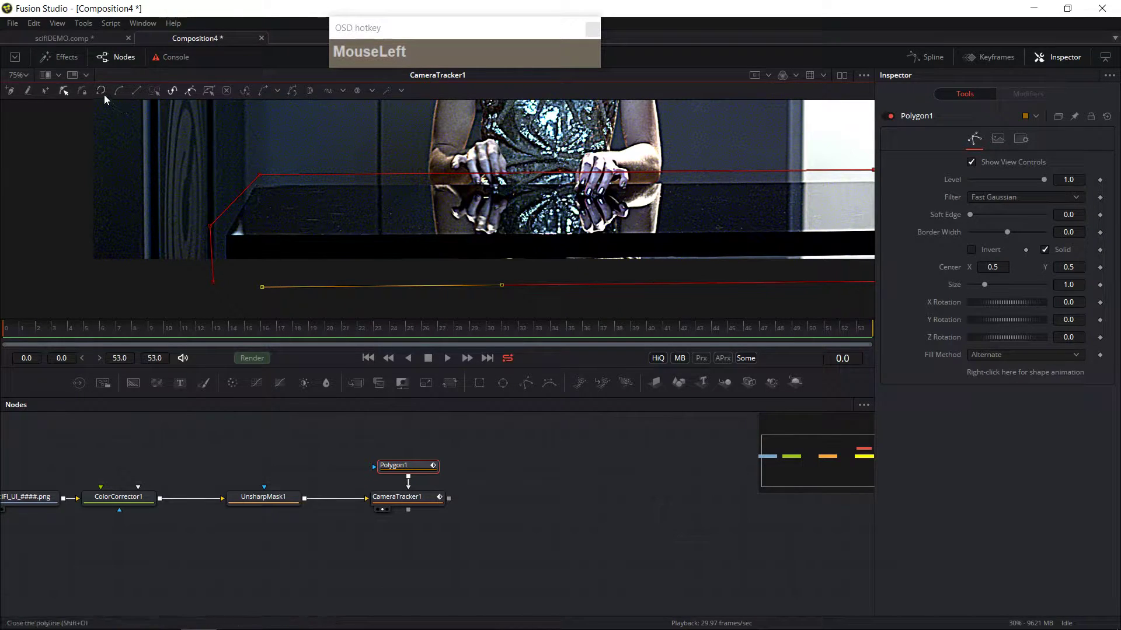
# Step: Close the polyline and delete the extra point along its bottom edge
pyautogui.click(104, 93)
pyautogui.click(317, 304)
pyautogui.click(259, 286)
pyautogui.press('ctrl')
pyautogui.click(262, 286)
pyautogui.press('Delete')
pyautogui.scroll(-2, 437, 292)
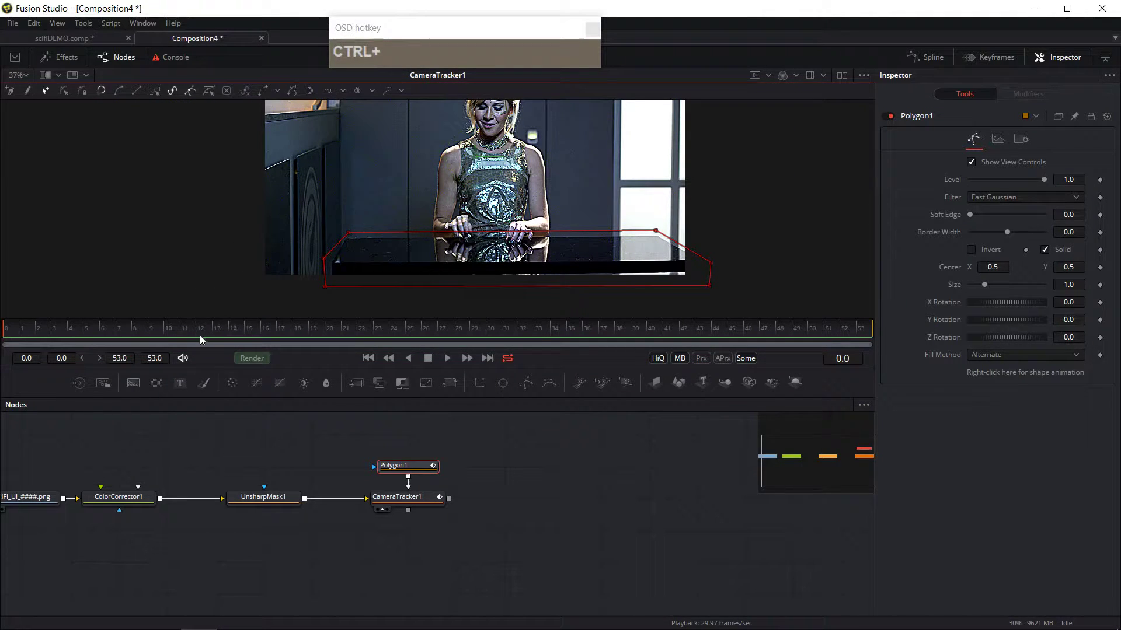
# Step: Move the Polygon mask node above the Camera Tracker and rename it TableMask
pyautogui.moveTo(406, 465); pyautogui.dragTo(405, 433)
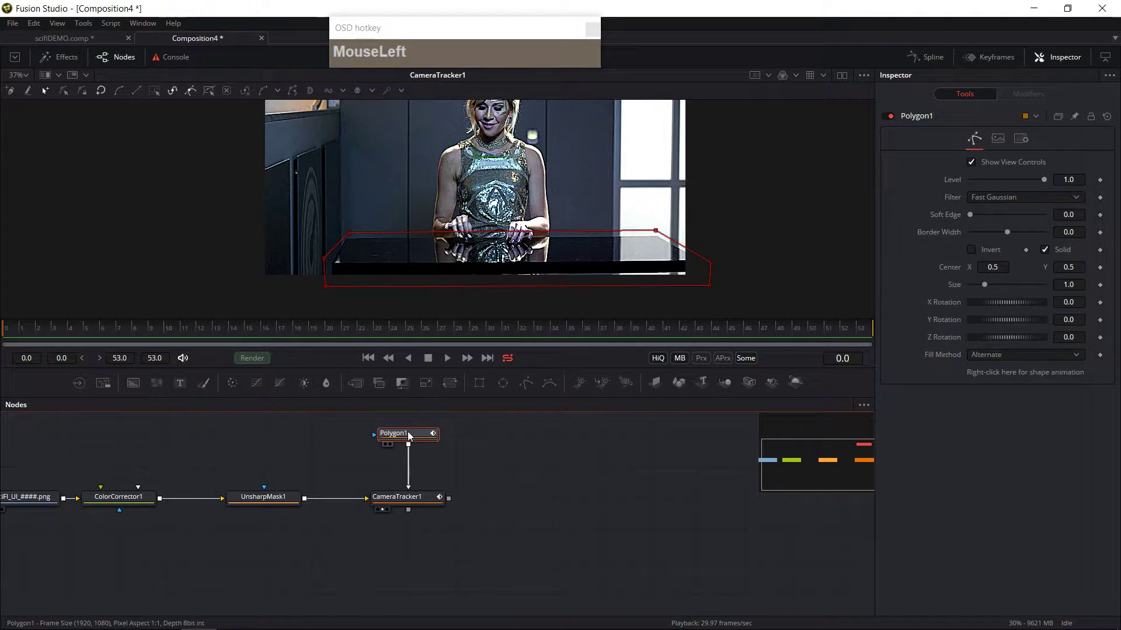
pyautogui.press('F2')
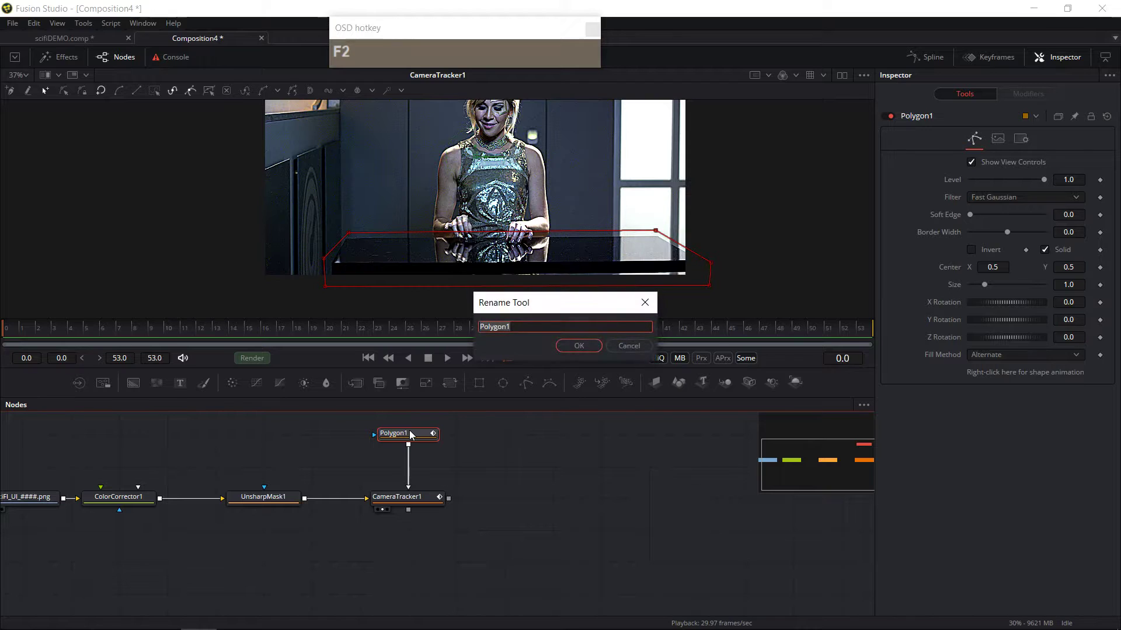
pyautogui.press('shift')
pyautogui.write('bleMask')
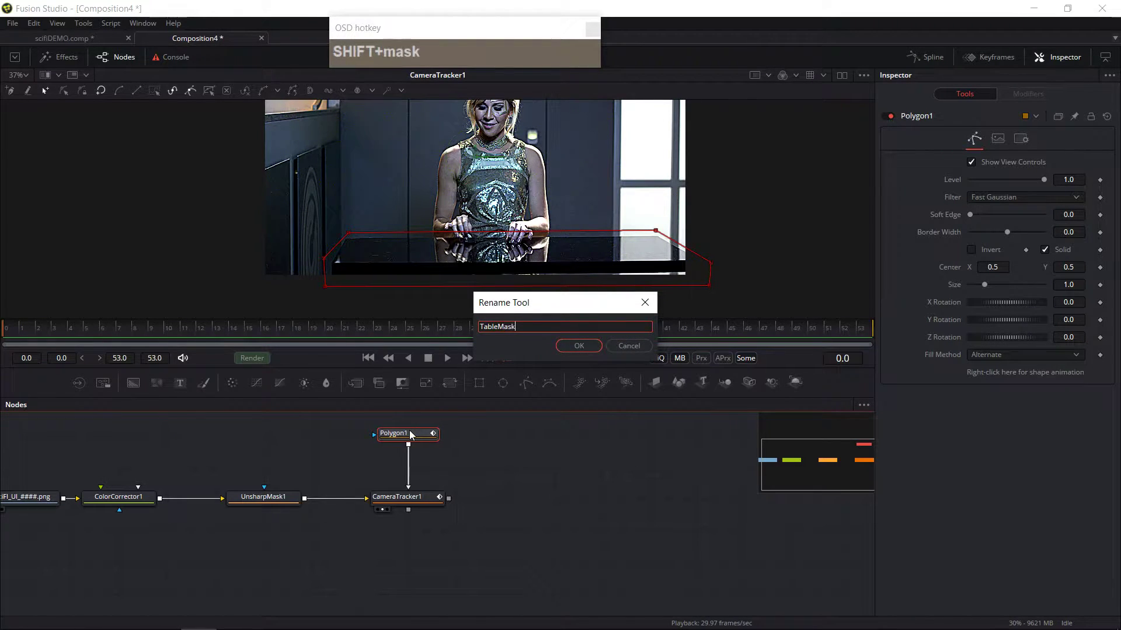
pyautogui.press('Return')
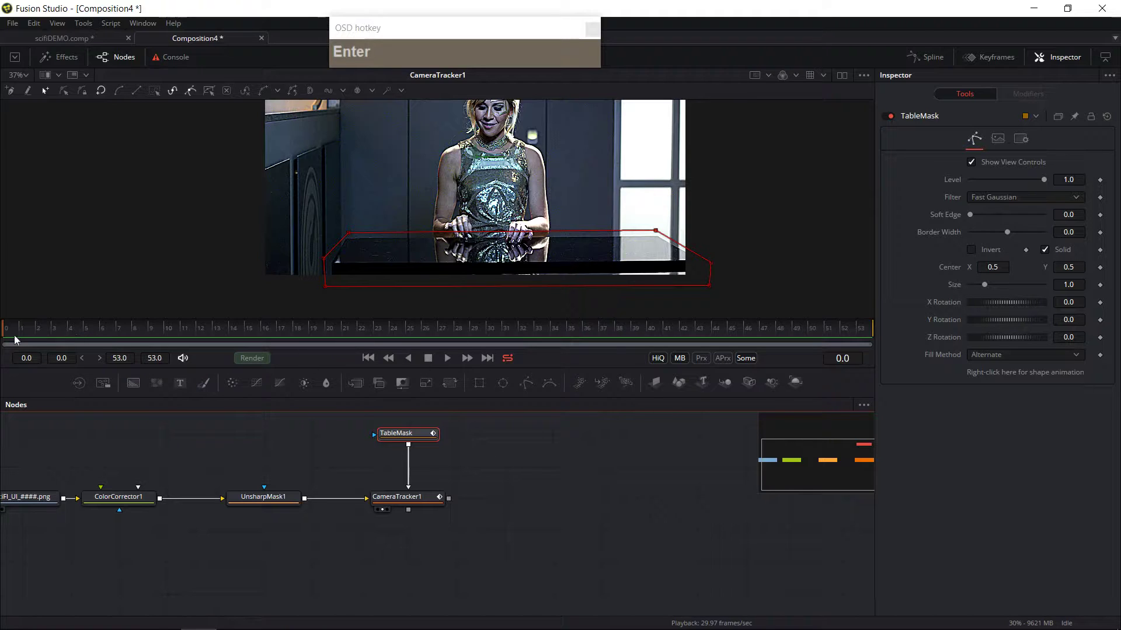
# Step: Scrub through the shot to check how the mask fits the table at different frames
pyautogui.click(351, 233)
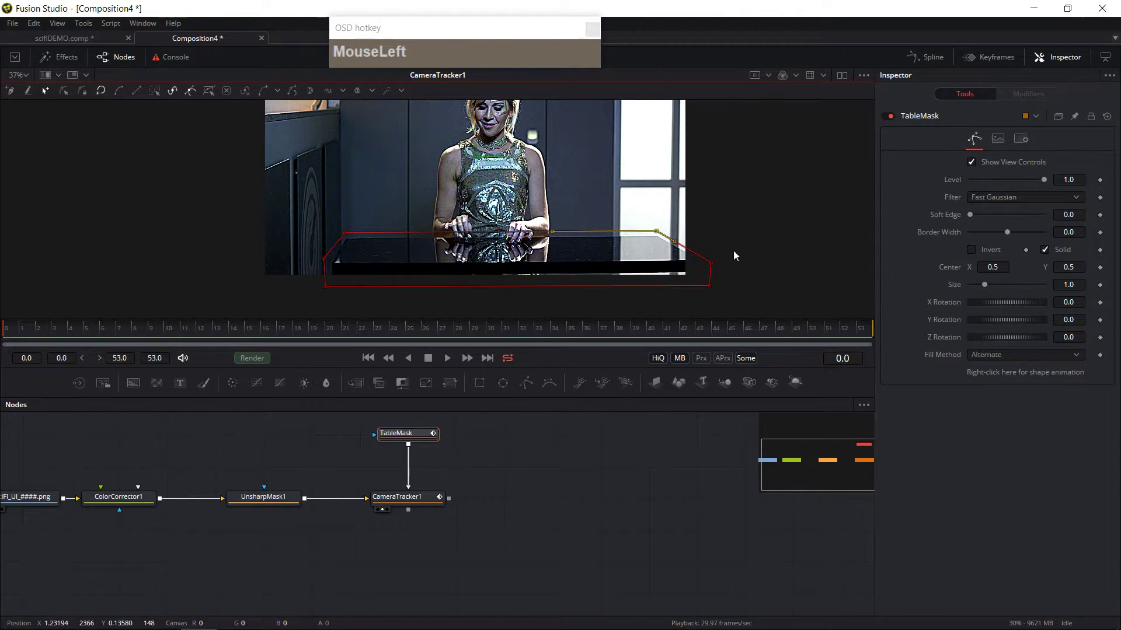
pyautogui.moveTo(33, 341); pyautogui.dragTo(899, 393)
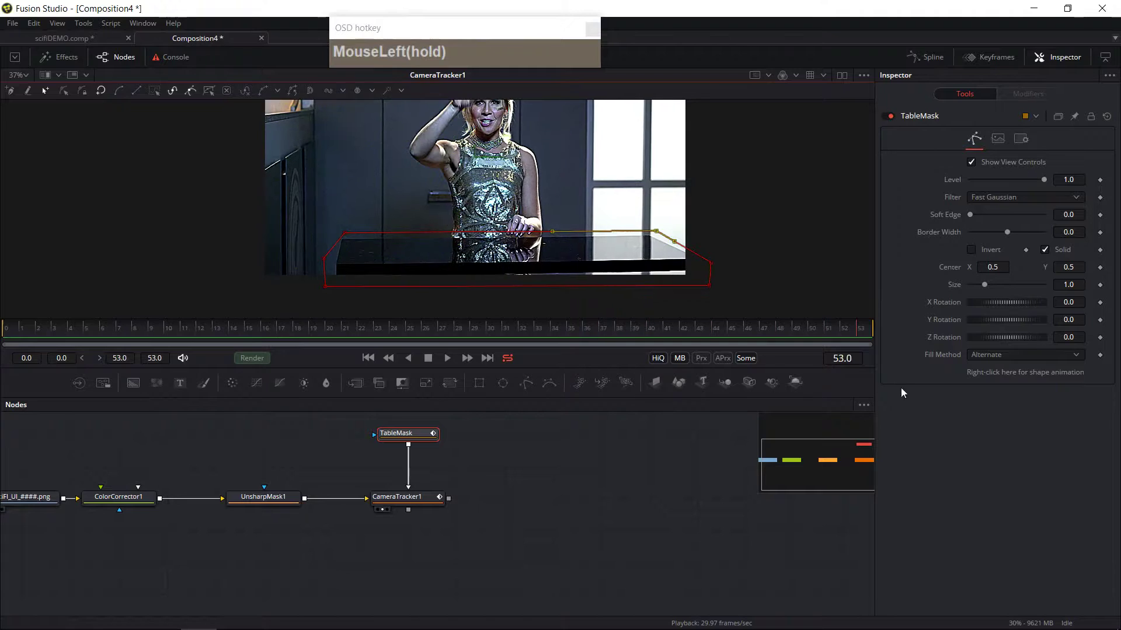
pyautogui.moveTo(19, 331)
pyautogui.mouseDown()
pyautogui.moveTo(977, 330)
pyautogui.moveTo(43, 325)
pyautogui.moveTo(968, 317)
pyautogui.moveTo(49, 325)
pyautogui.moveTo(864, 327)
pyautogui.moveTo(2, 304)
pyautogui.mouseUp()
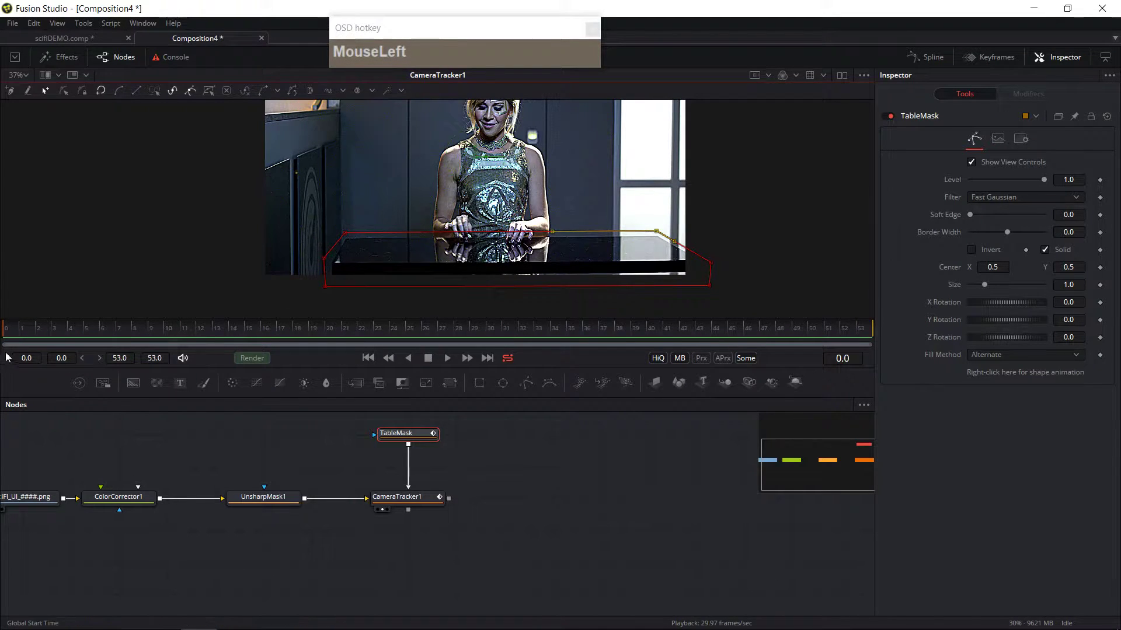
pyautogui.click(325, 260)
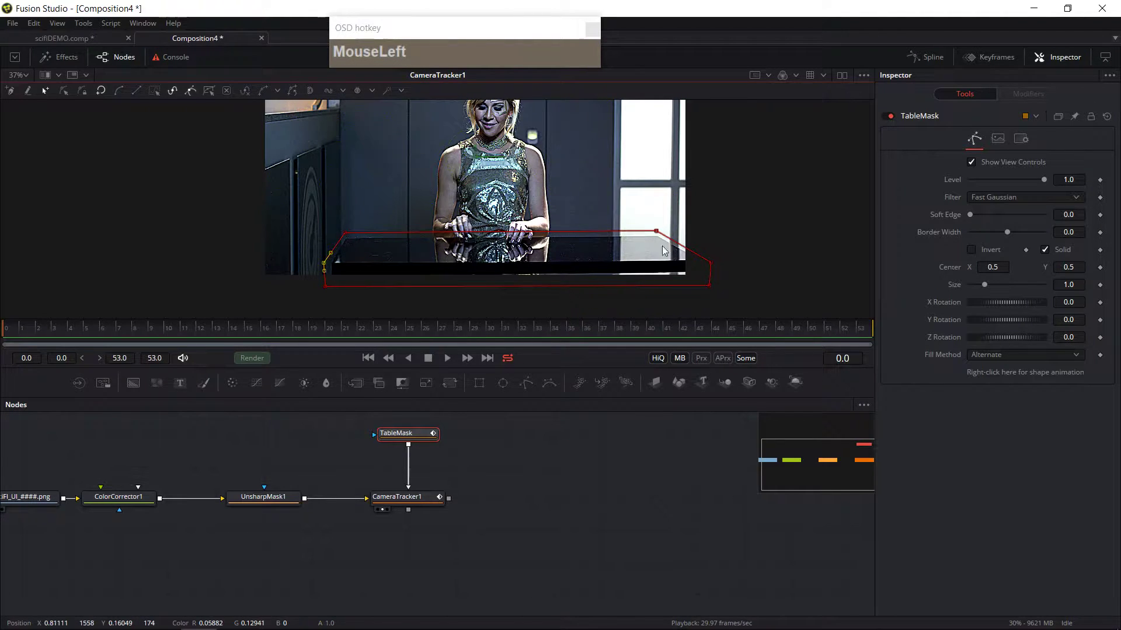
pyautogui.click(711, 263)
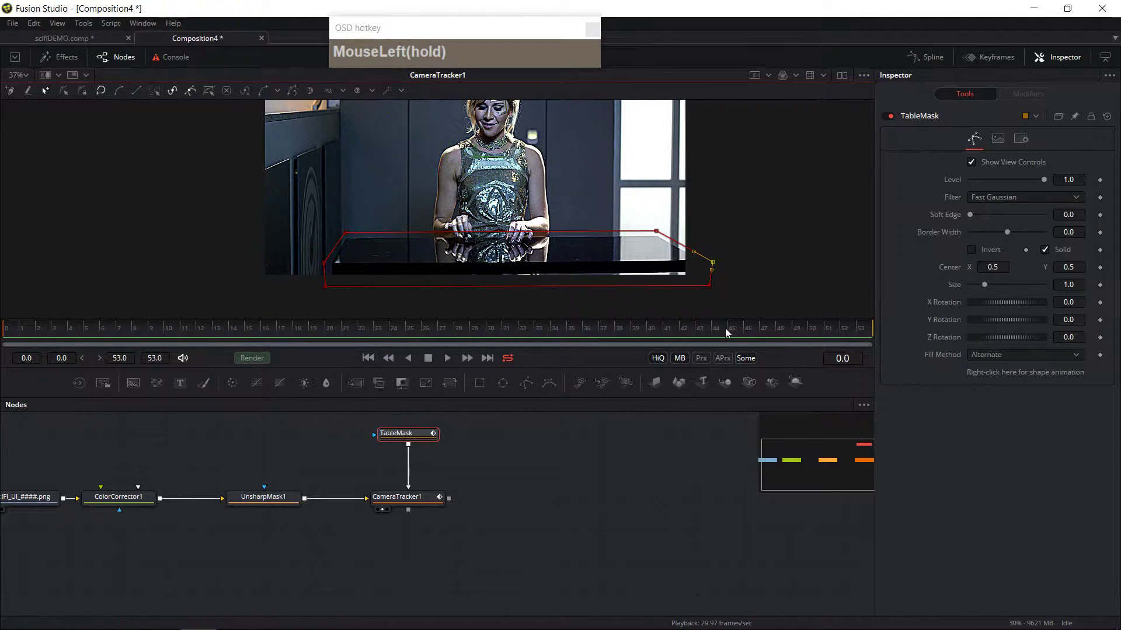
pyautogui.moveTo(727, 333); pyautogui.dragTo(969, 350)
# Step: Adjust the mask's left, upper-right and right points to fit the table edges on the last frame
pyautogui.click(342, 237)
pyautogui.moveTo(342, 237); pyautogui.dragTo(330, 290)
pyautogui.click(331, 261)
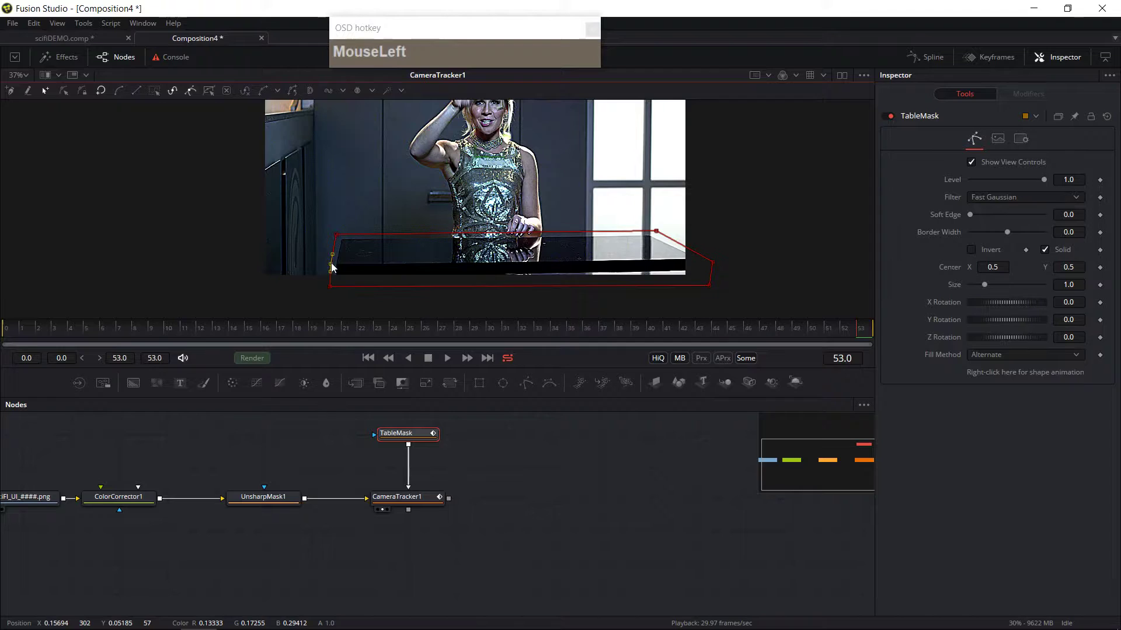
pyautogui.click(338, 236)
pyautogui.moveTo(657, 232); pyautogui.dragTo(649, 230)
pyautogui.moveTo(712, 262); pyautogui.dragTo(709, 283)
# Step: Scrub the shot and view the TableMask output on its own to examine the mask shape
pyautogui.moveTo(860, 337); pyautogui.dragTo(2, 359)
pyautogui.moveTo(845, 327)
pyautogui.mouseDown()
pyautogui.moveTo(2, 331)
pyautogui.moveTo(859, 330)
pyautogui.mouseUp()
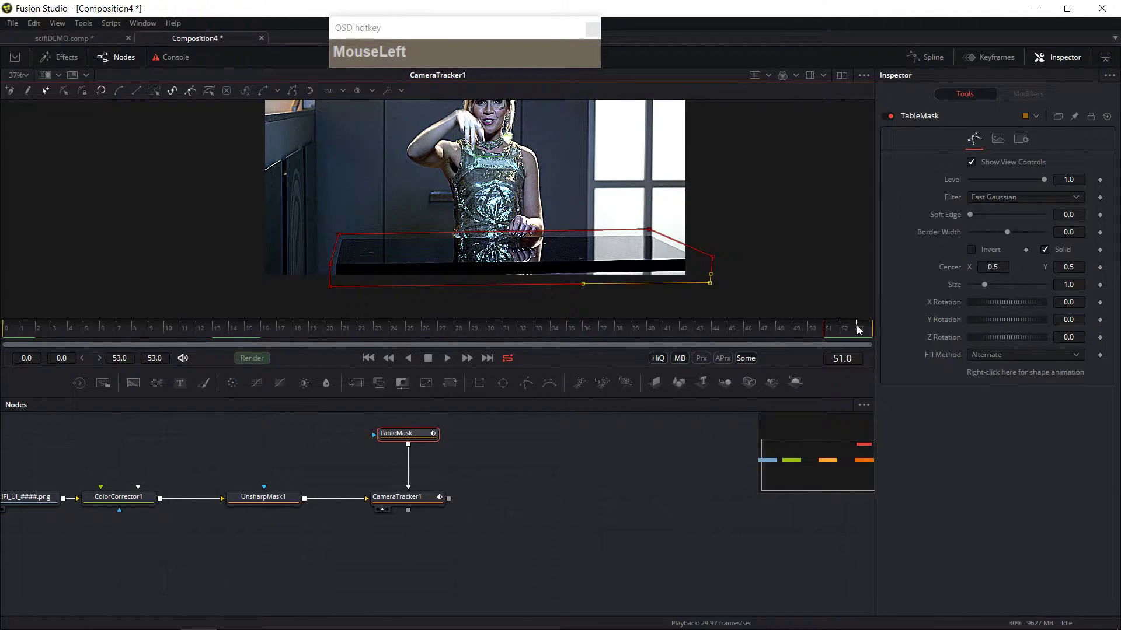
pyautogui.moveTo(852, 334); pyautogui.dragTo(2, 325)
pyautogui.click(496, 513)
pyautogui.moveTo(556, 207); pyautogui.dragTo(555, 230)
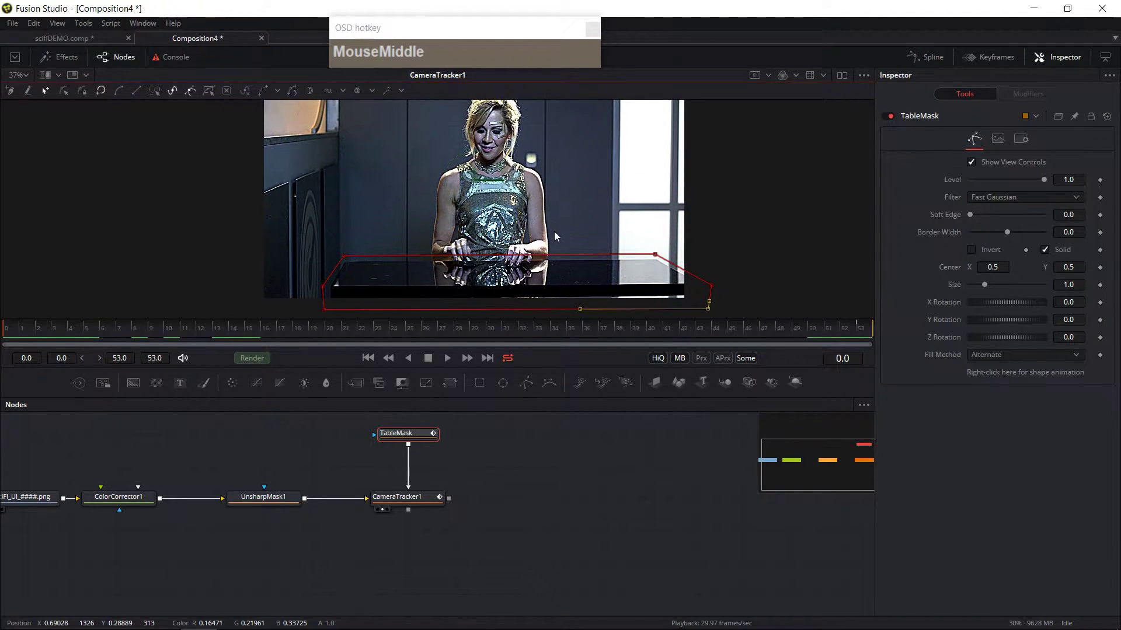
pyautogui.click(408, 442)
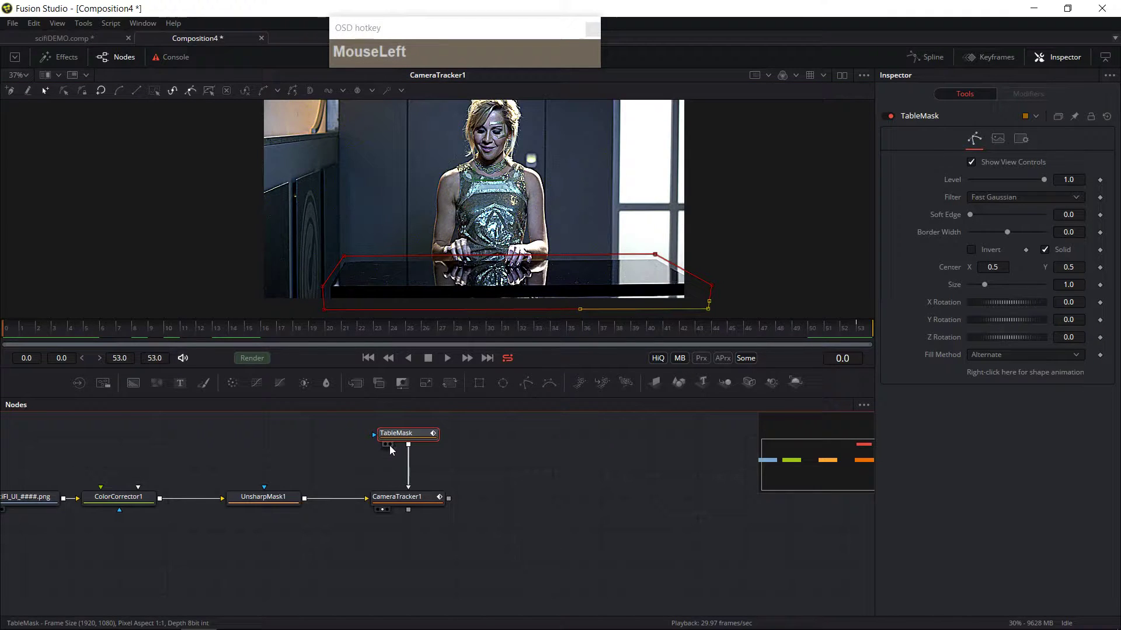
pyautogui.press('2')
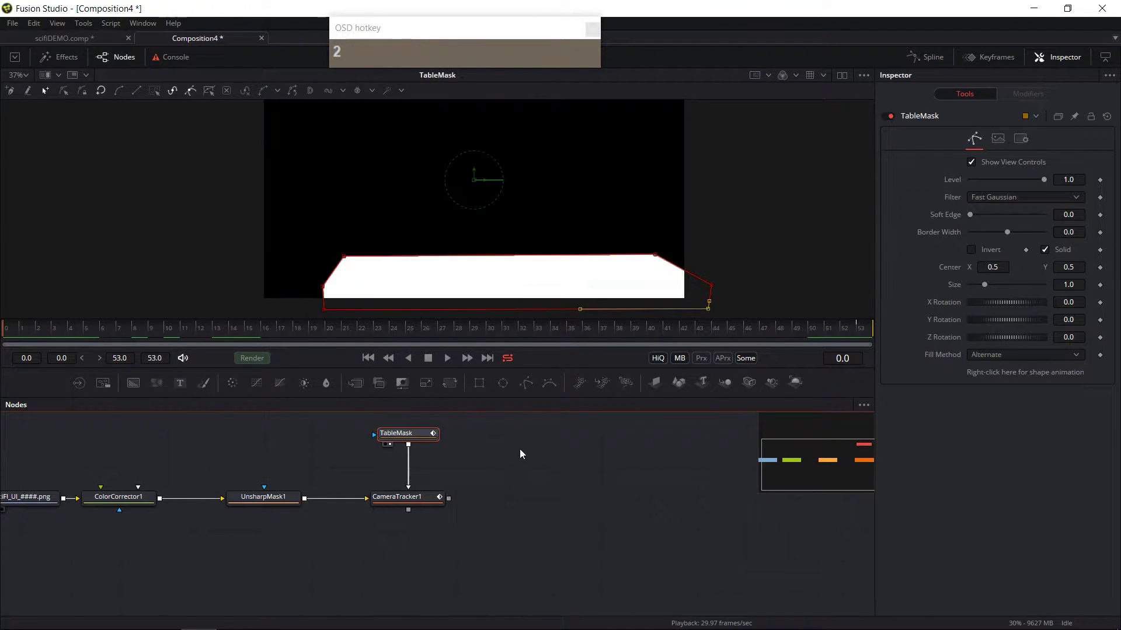
pyautogui.moveTo(467, 211)
pyautogui.mouseDown()
pyautogui.moveTo(464, 241)
pyautogui.moveTo(462, 229)
pyautogui.mouseUp()
pyautogui.click(694, 226)
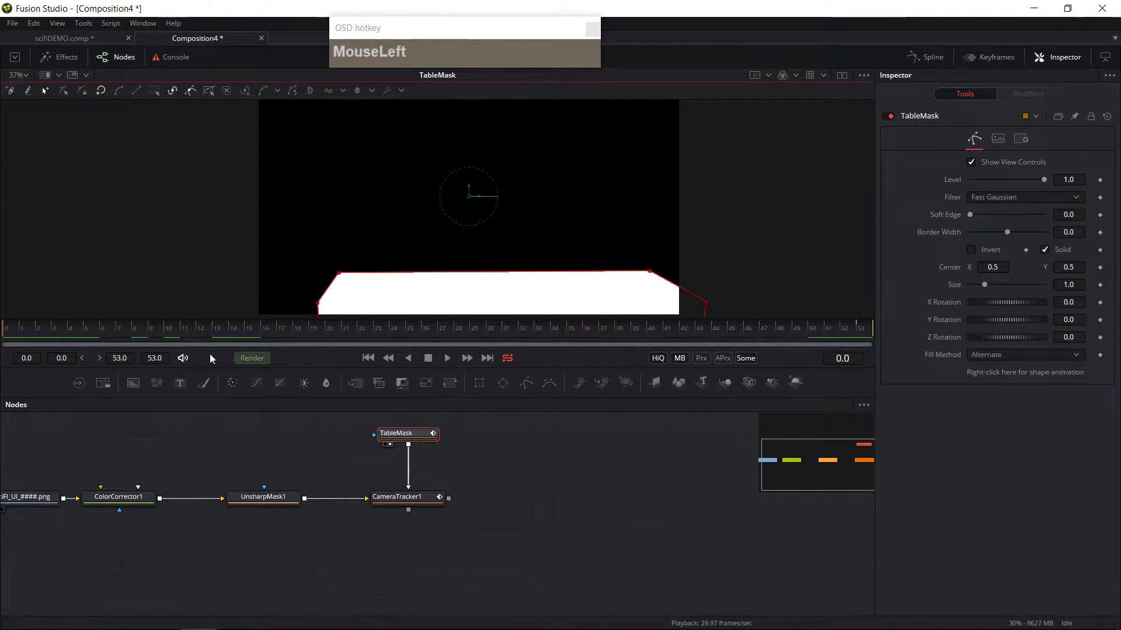
pyautogui.moveTo(202, 331); pyautogui.dragTo(2, 365)
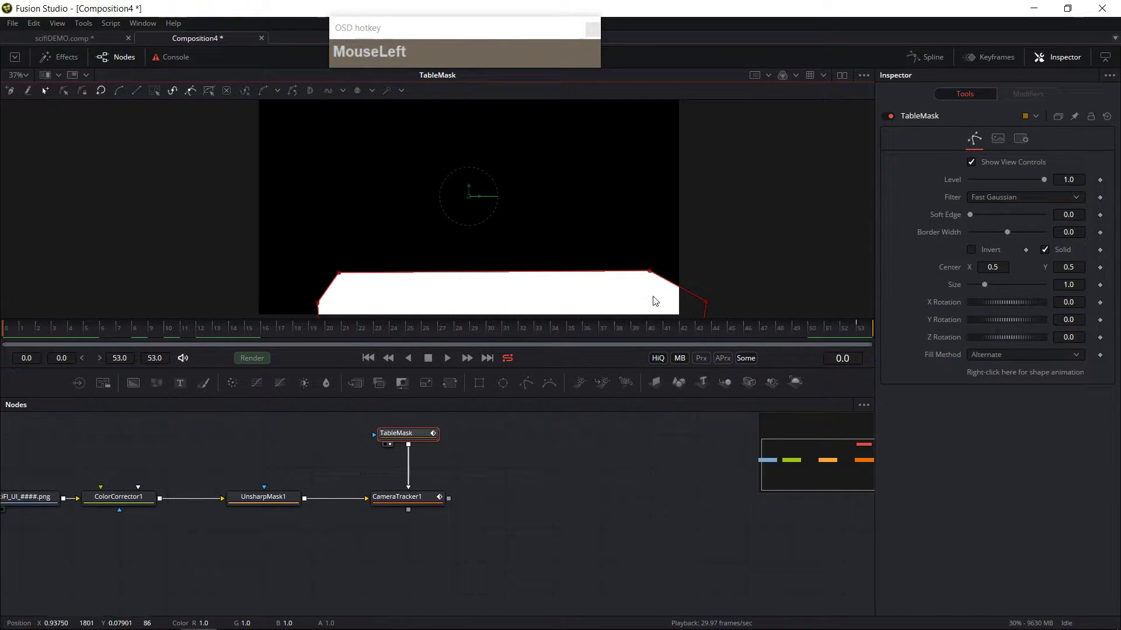
pyautogui.middleClick(367, 210)
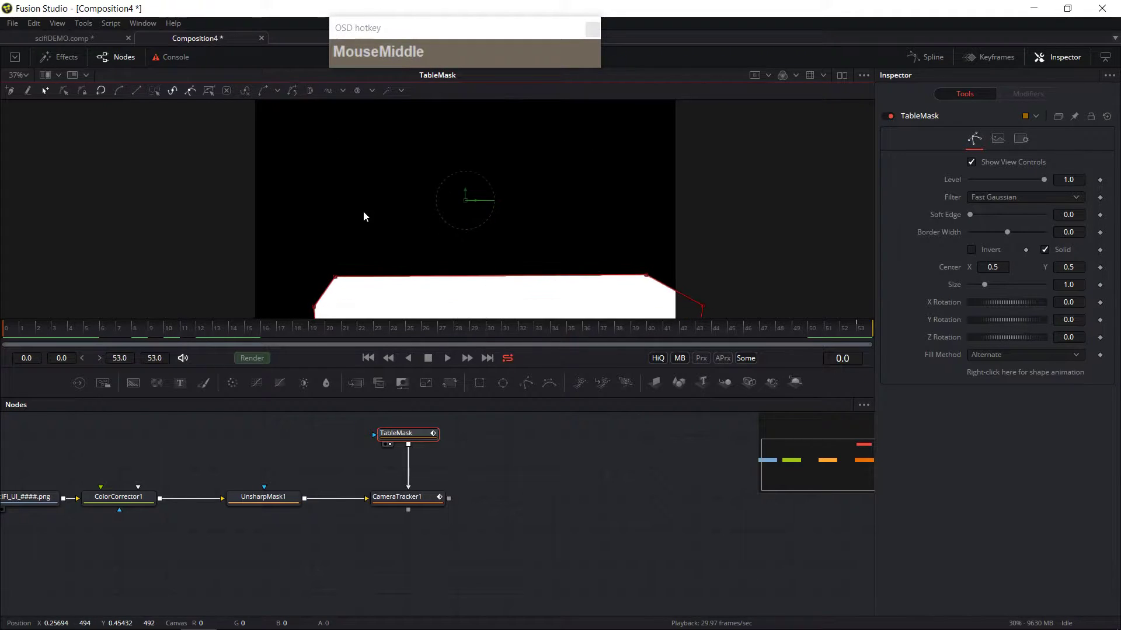
pyautogui.moveTo(427, 201); pyautogui.dragTo(425, 174)
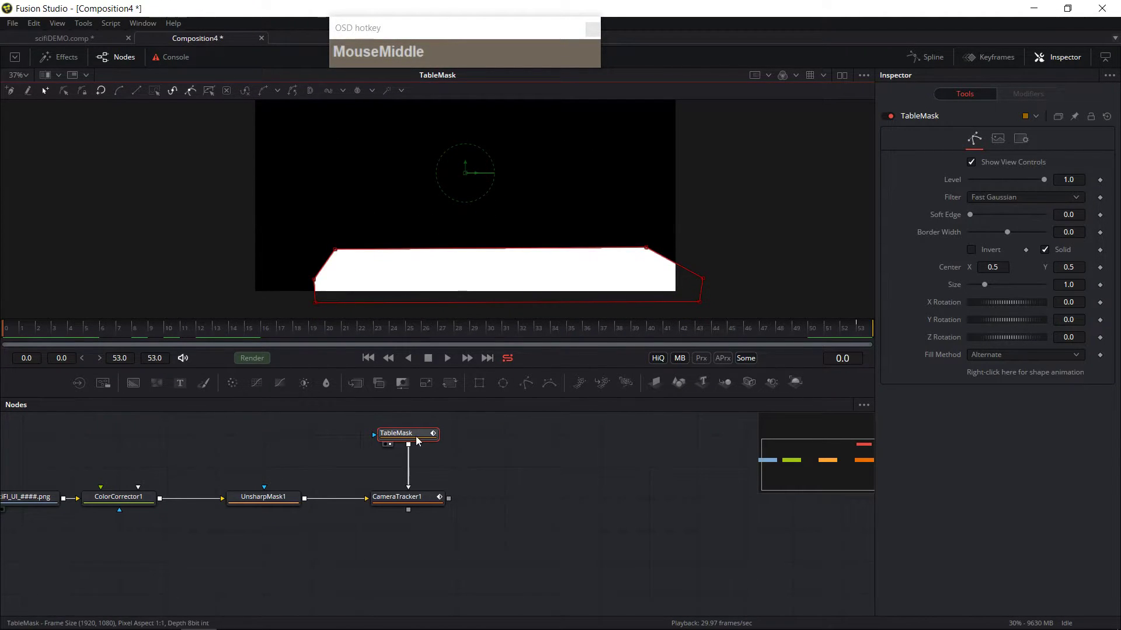
# Step: Invert the TableMask so the table area is excluded from tracking
pyautogui.click(565, 416)
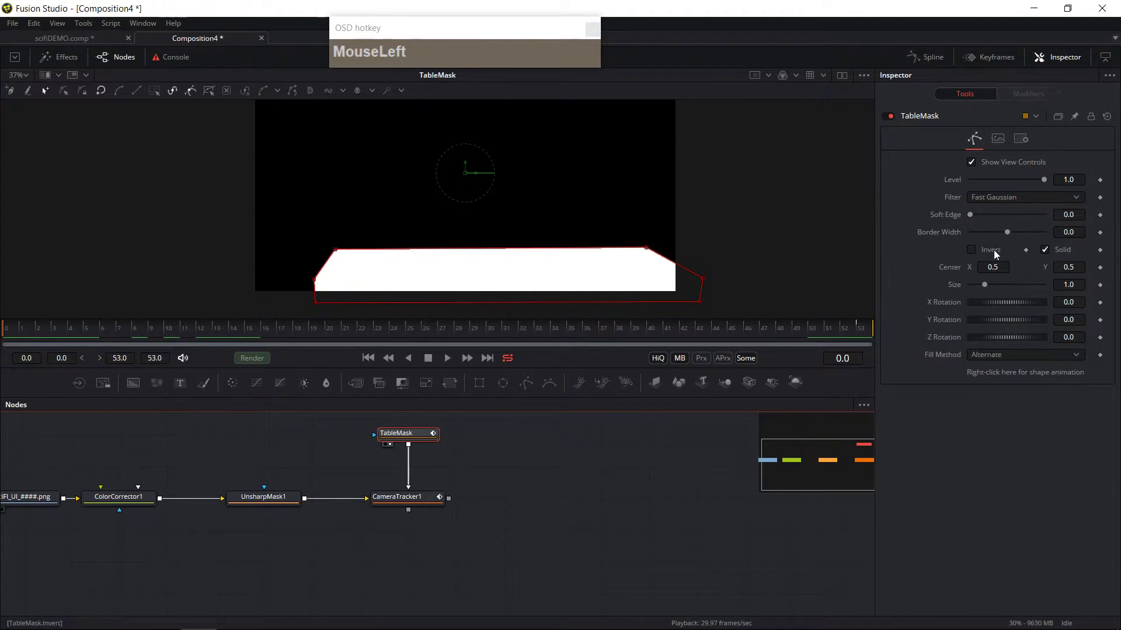
pyautogui.click(972, 251)
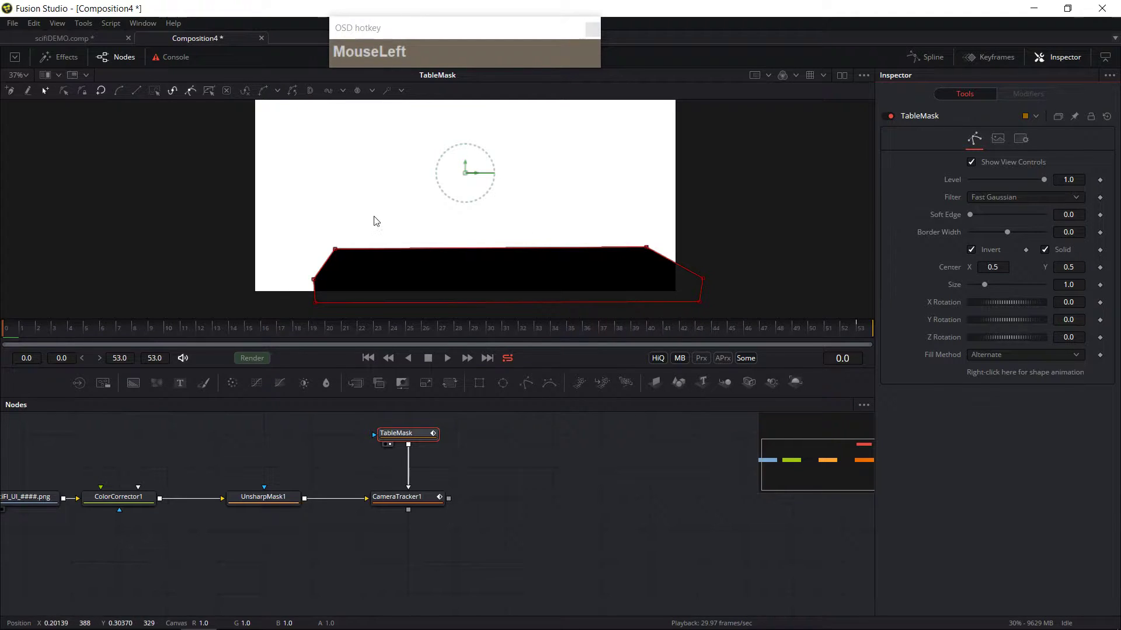
pyautogui.moveTo(375, 222); pyautogui.dragTo(380, 259)
pyautogui.moveTo(505, 166)
pyautogui.mouseDown()
pyautogui.moveTo(495, 195)
pyautogui.moveTo(498, 148)
pyautogui.mouseUp()
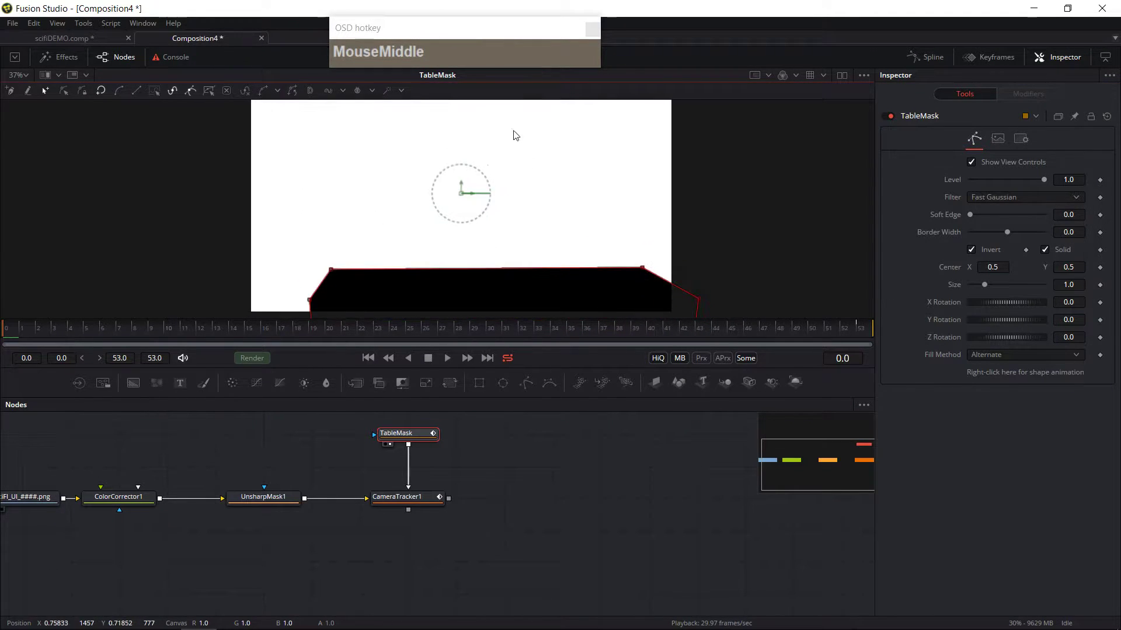
pyautogui.moveTo(464, 223); pyautogui.dragTo(466, 209)
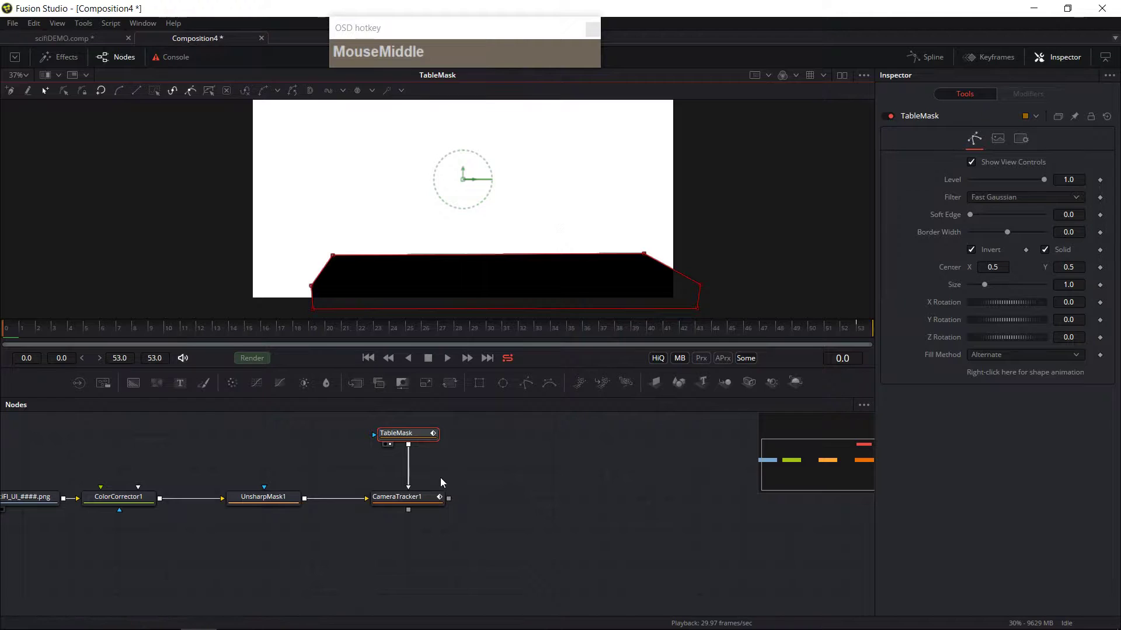
# Step: Display the Camera Tracker's output in the viewer to check the masked footage
pyautogui.click(392, 507)
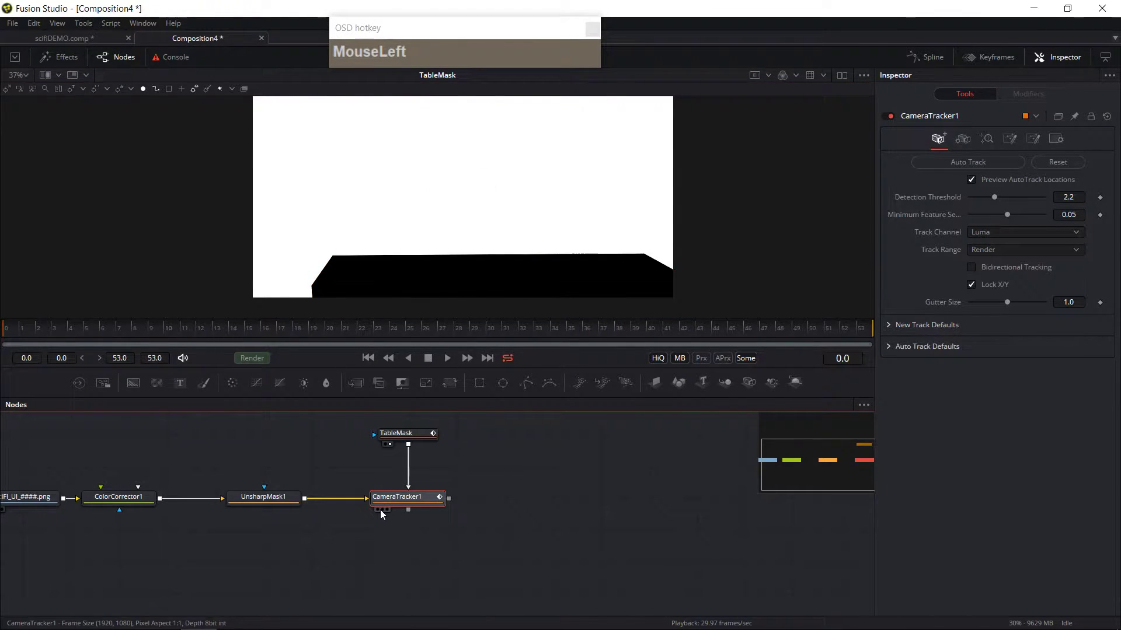
pyautogui.click(382, 510)
pyautogui.moveTo(668, 262); pyautogui.dragTo(662, 274)
pyautogui.click(971, 180)
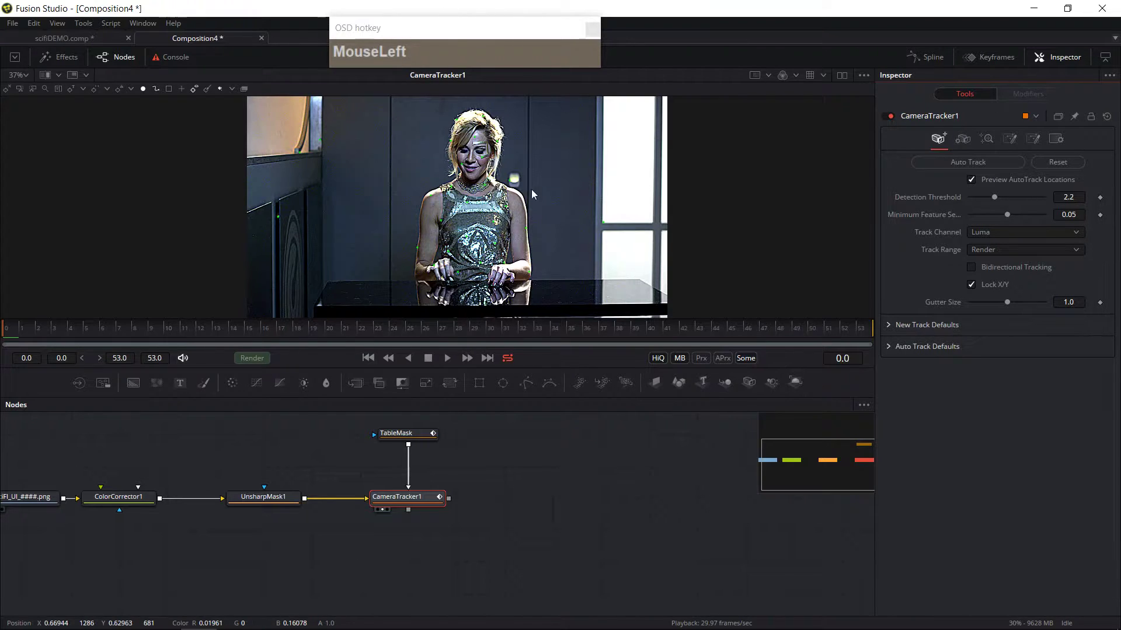
# Step: Rearrange the TableMask node above the Camera Tracker in the node graph
pyautogui.click(434, 433)
pyautogui.moveTo(435, 440); pyautogui.dragTo(420, 461)
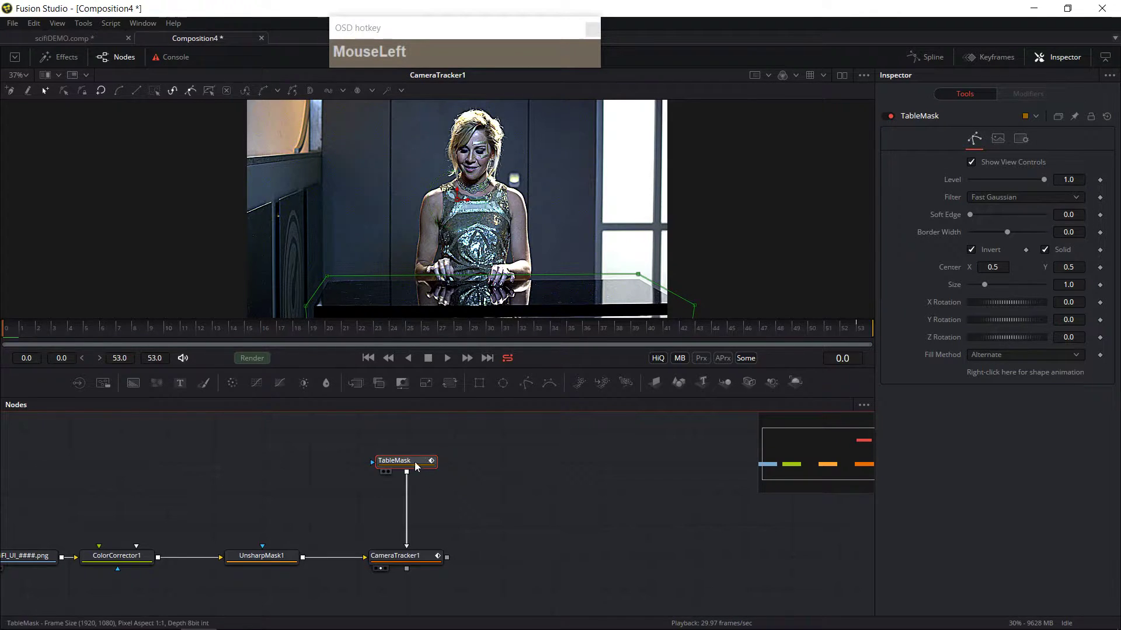
pyautogui.moveTo(415, 463); pyautogui.dragTo(414, 432)
pyautogui.moveTo(479, 476); pyautogui.dragTo(466, 510)
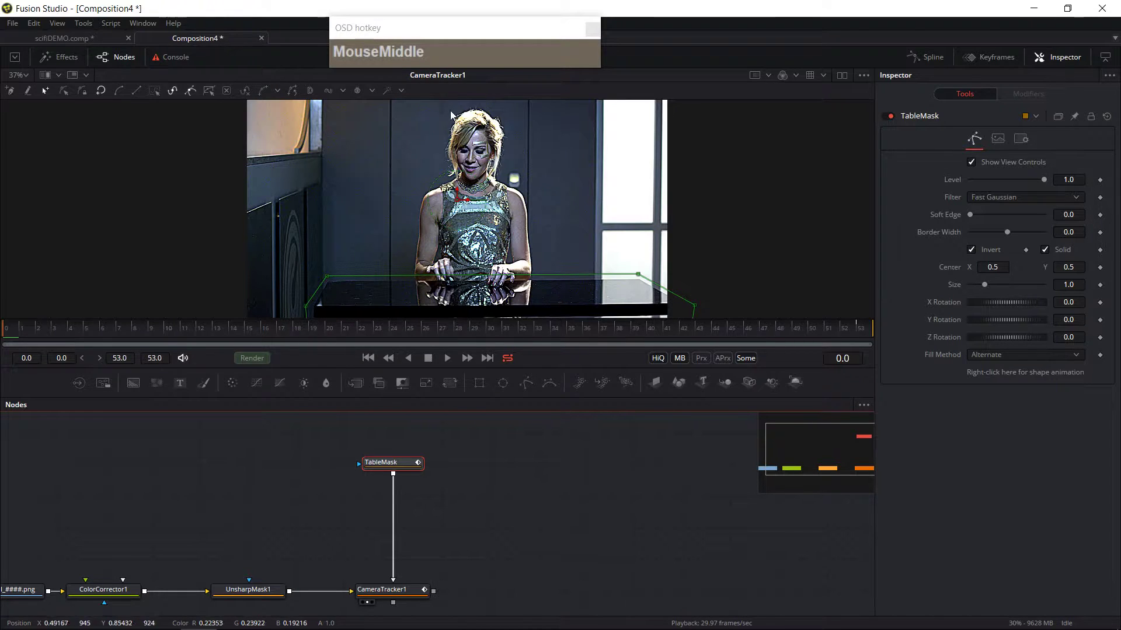
pyautogui.moveTo(228, 338); pyautogui.dragTo(0, 371)
pyautogui.click(385, 463)
pyautogui.middleClick(485, 530)
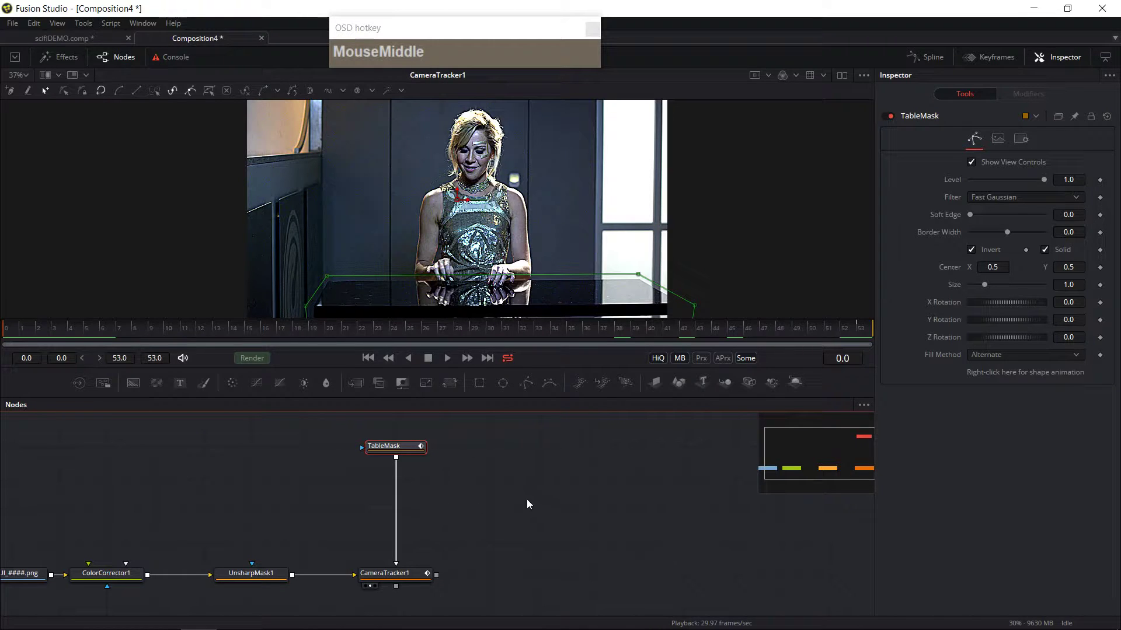
pyautogui.click(392, 447)
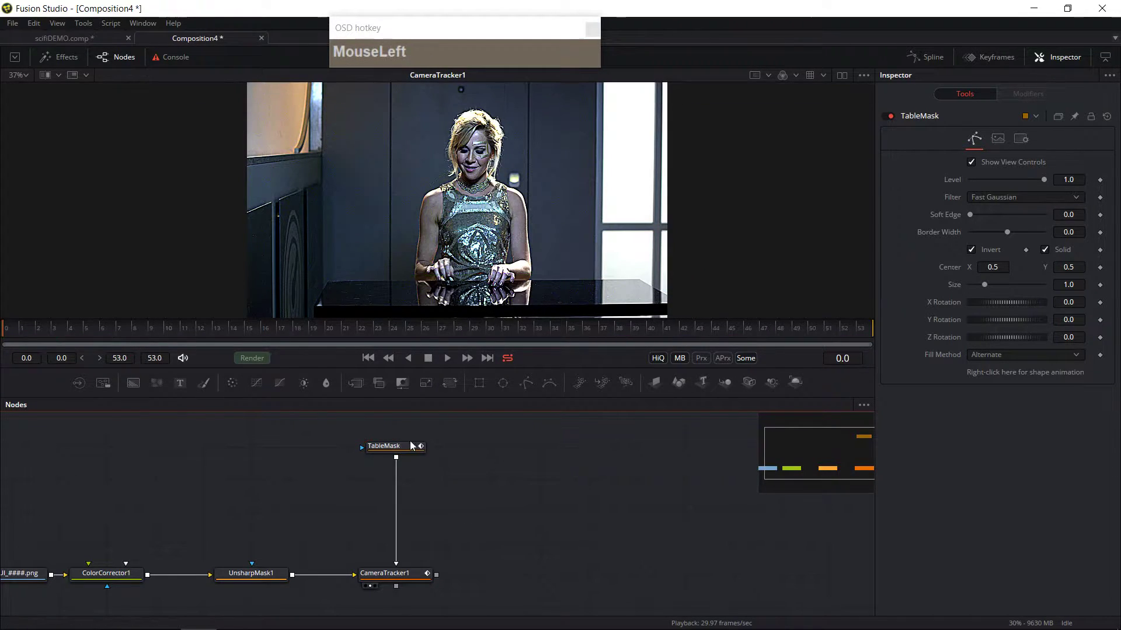
pyautogui.click(408, 451)
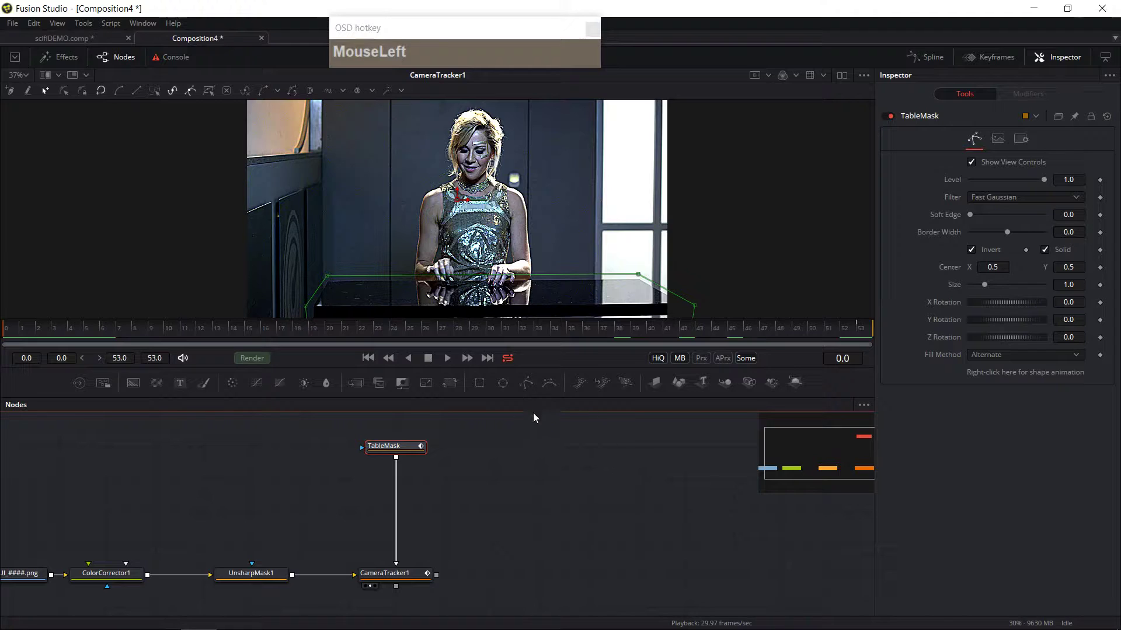
# Step: Add a second Polygon mask feeding the TableMask and start outlining the woman's left side
pyautogui.click(525, 384)
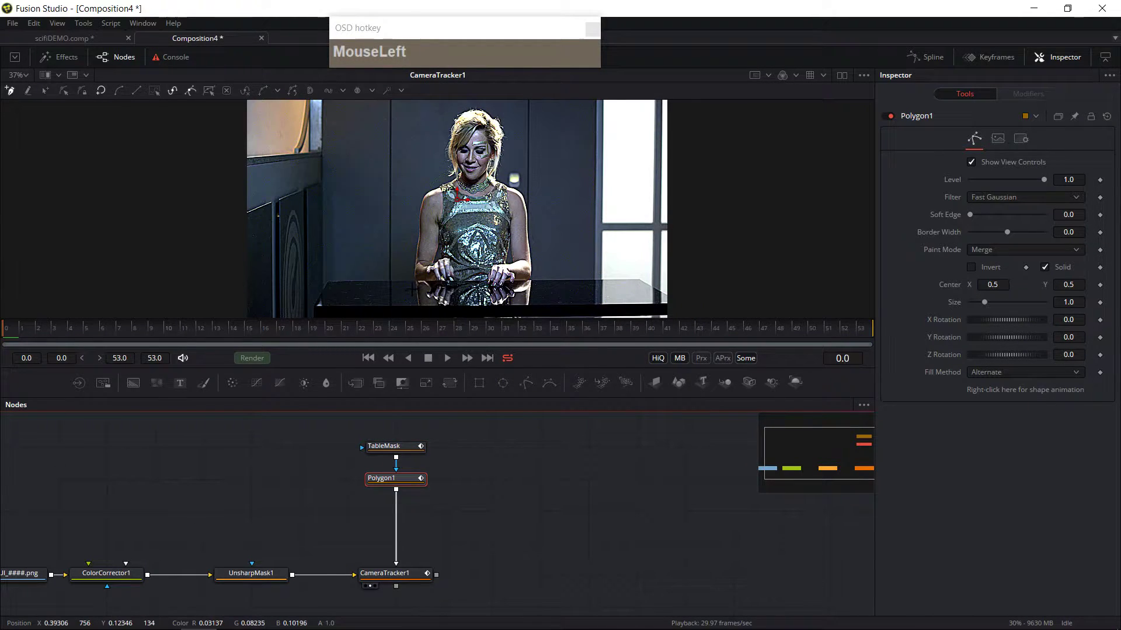
pyautogui.moveTo(412, 289); pyautogui.dragTo(454, 290)
pyautogui.click(403, 269)
pyautogui.click(417, 189)
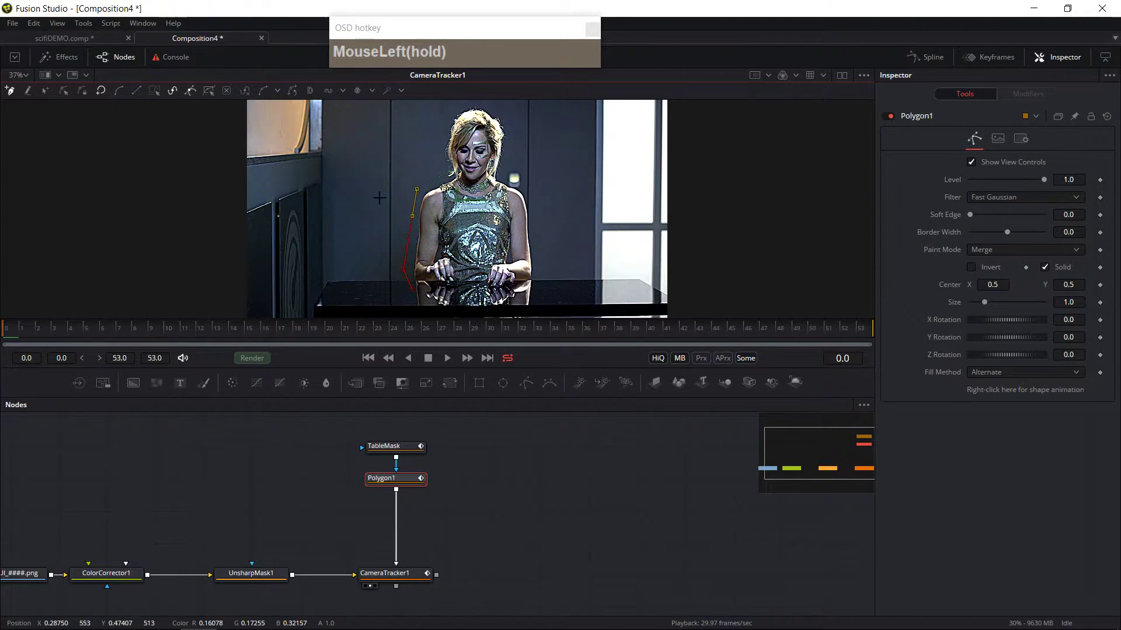
pyautogui.moveTo(437, 149); pyautogui.dragTo(425, 200)
pyautogui.click(423, 189)
pyautogui.click(438, 166)
# Step: Finish outlining the woman's right side and close the second polygon mask around her
pyautogui.click(443, 156)
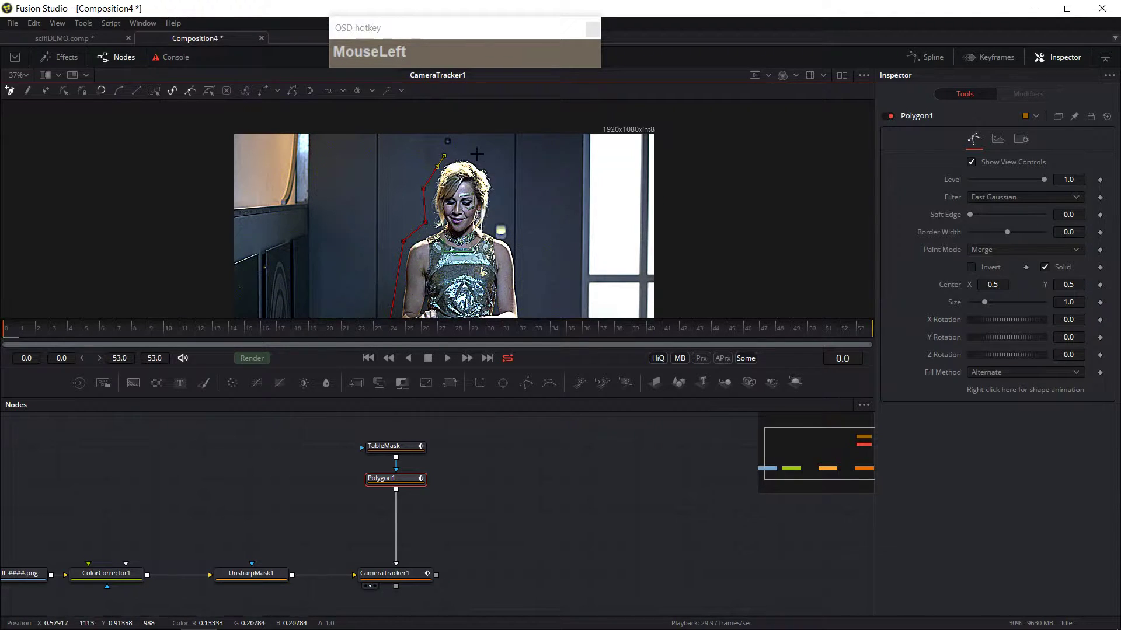
pyautogui.moveTo(500, 181); pyautogui.dragTo(492, 224)
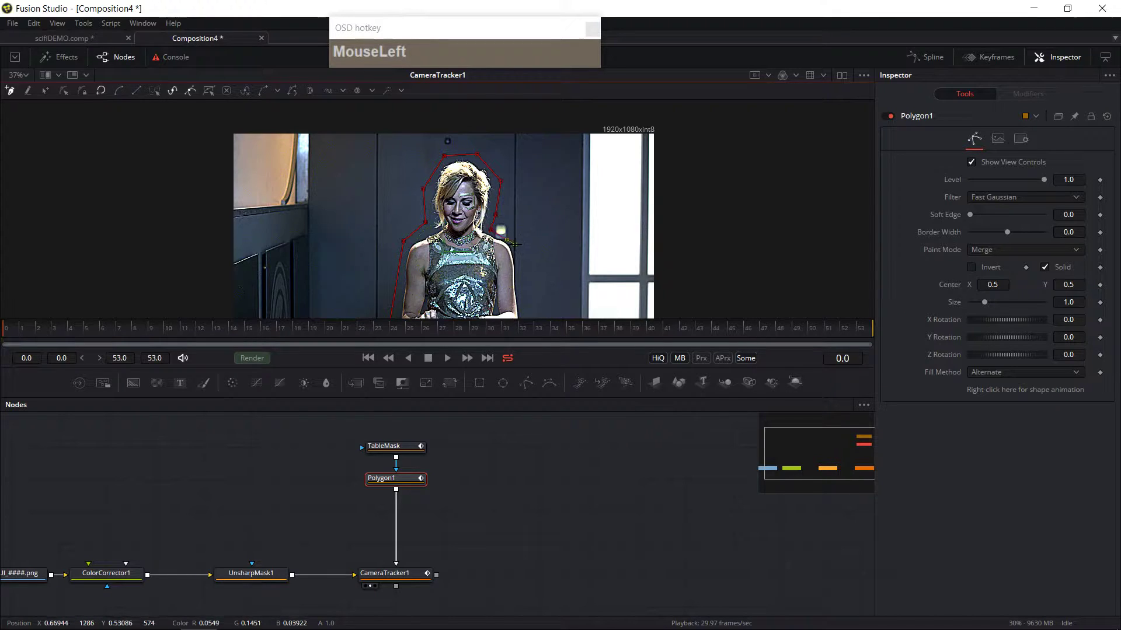
pyautogui.middleClick(511, 244)
pyautogui.click(523, 256)
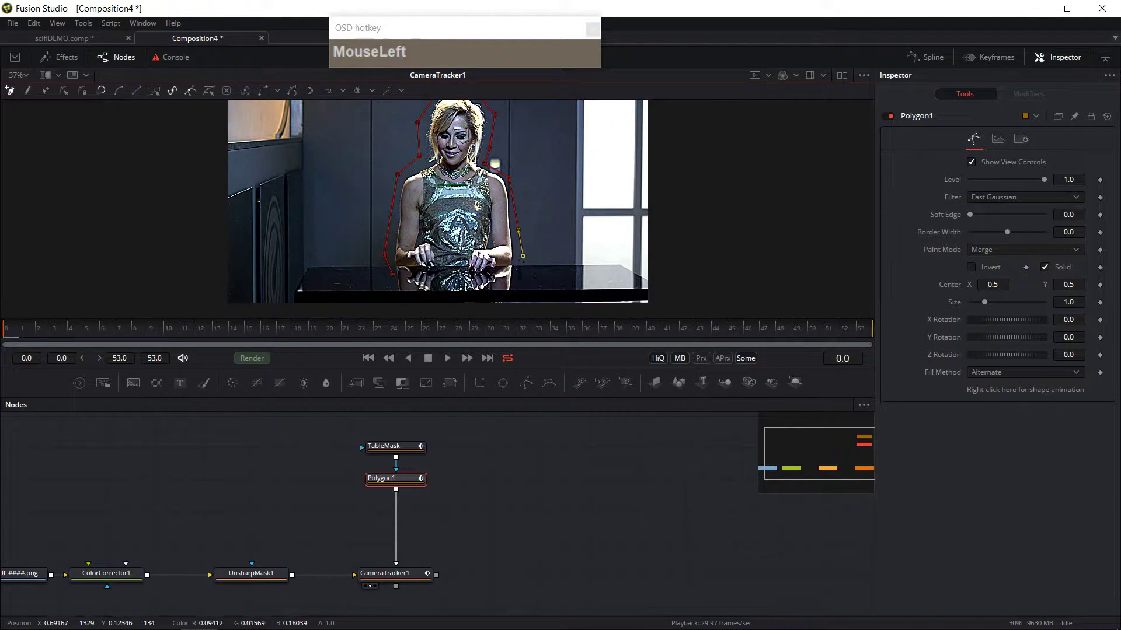
pyautogui.click(101, 90)
pyautogui.middleClick(605, 242)
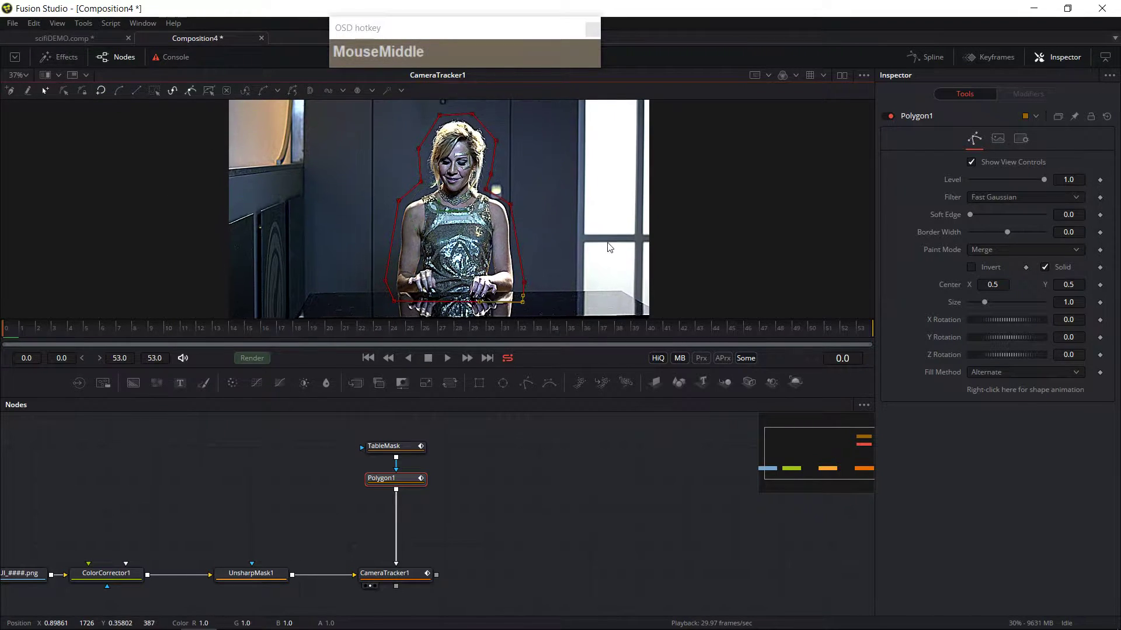
# Step: Scrub through the shot to check where the woman moves outside the polygon mask
pyautogui.moveTo(28, 335); pyautogui.dragTo(875, 339)
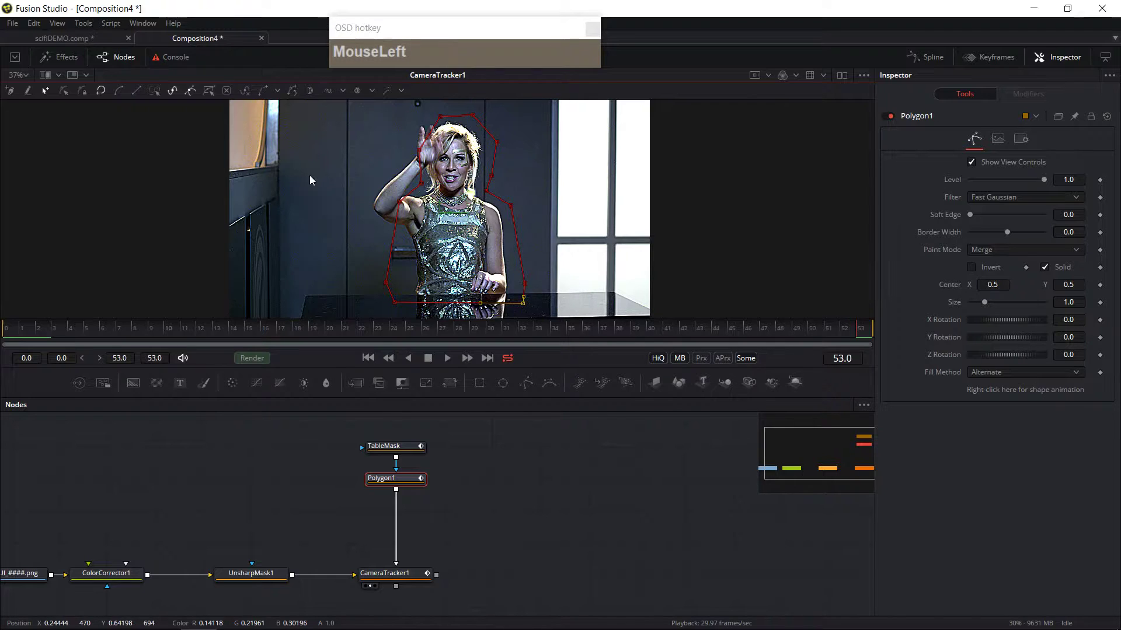
pyautogui.moveTo(345, 107); pyautogui.dragTo(517, 305)
pyautogui.moveTo(852, 330); pyautogui.dragTo(6, 344)
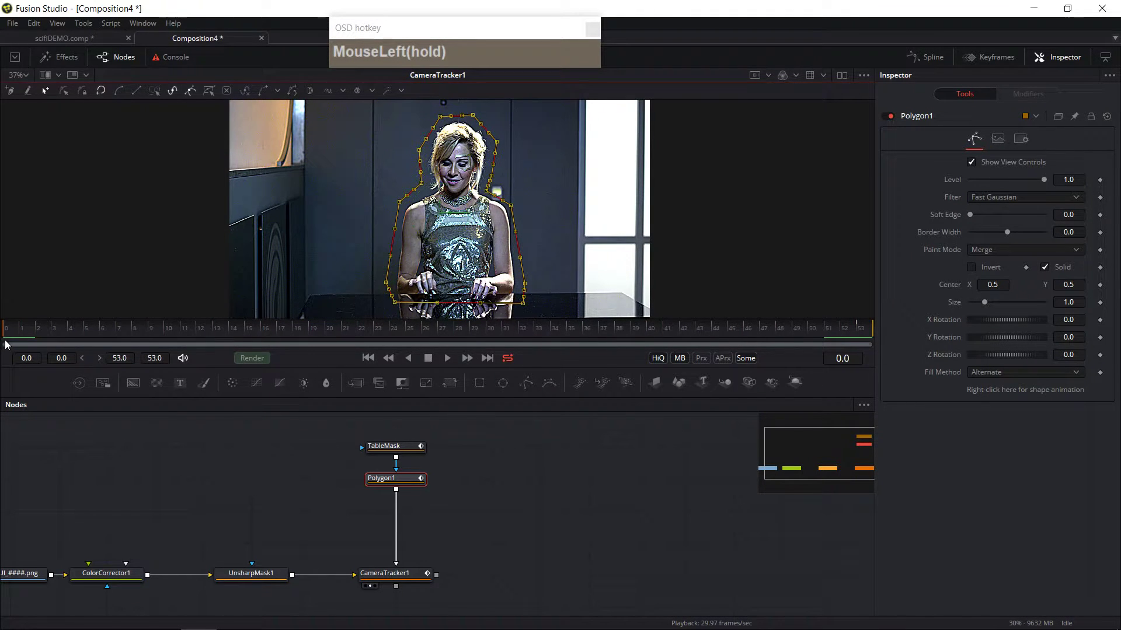
pyautogui.moveTo(233, 314); pyautogui.dragTo(282, 331)
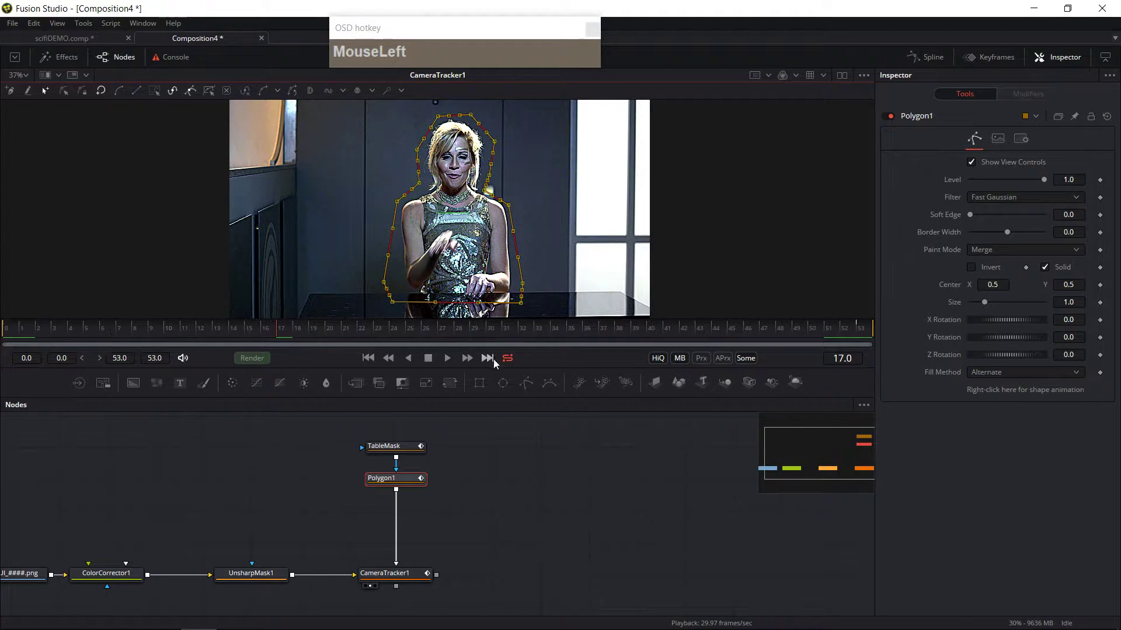
pyautogui.moveTo(461, 330); pyautogui.dragTo(439, 331)
pyautogui.click(460, 333)
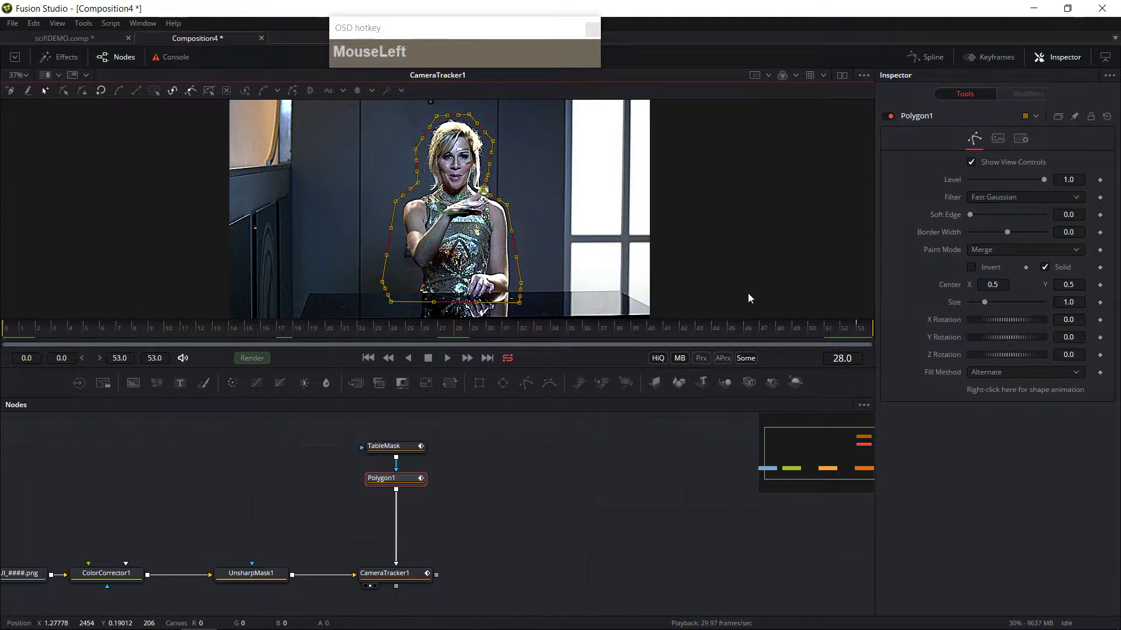
# Step: At frame 28, move the polygon's points to enclose the woman's raised hand and arm
pyautogui.click(516, 201)
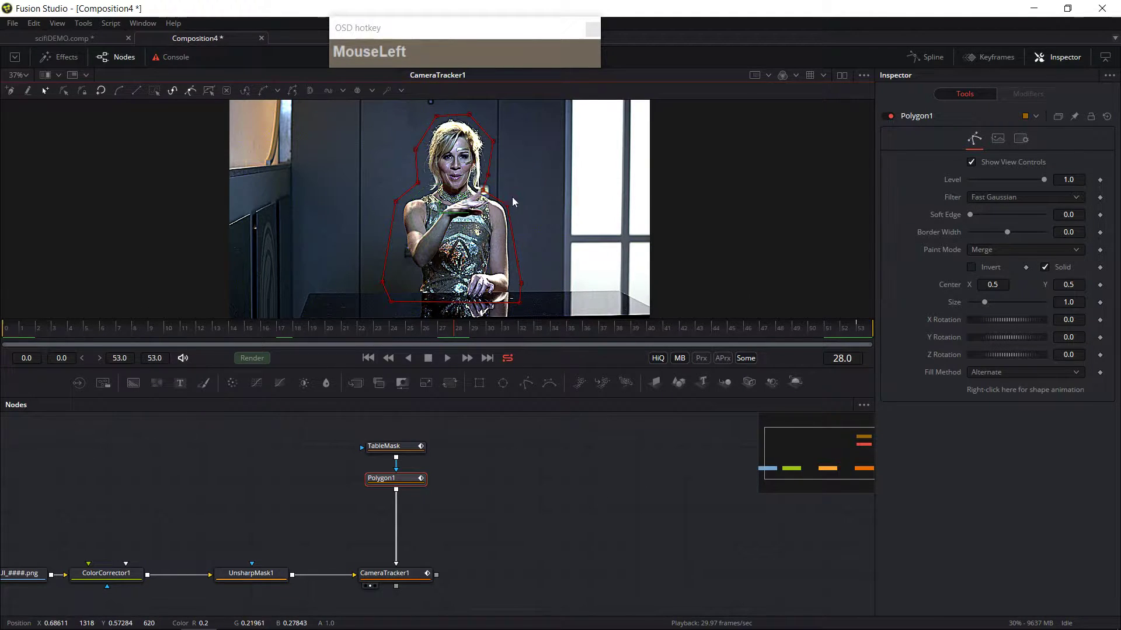
pyautogui.moveTo(487, 189); pyautogui.dragTo(488, 190)
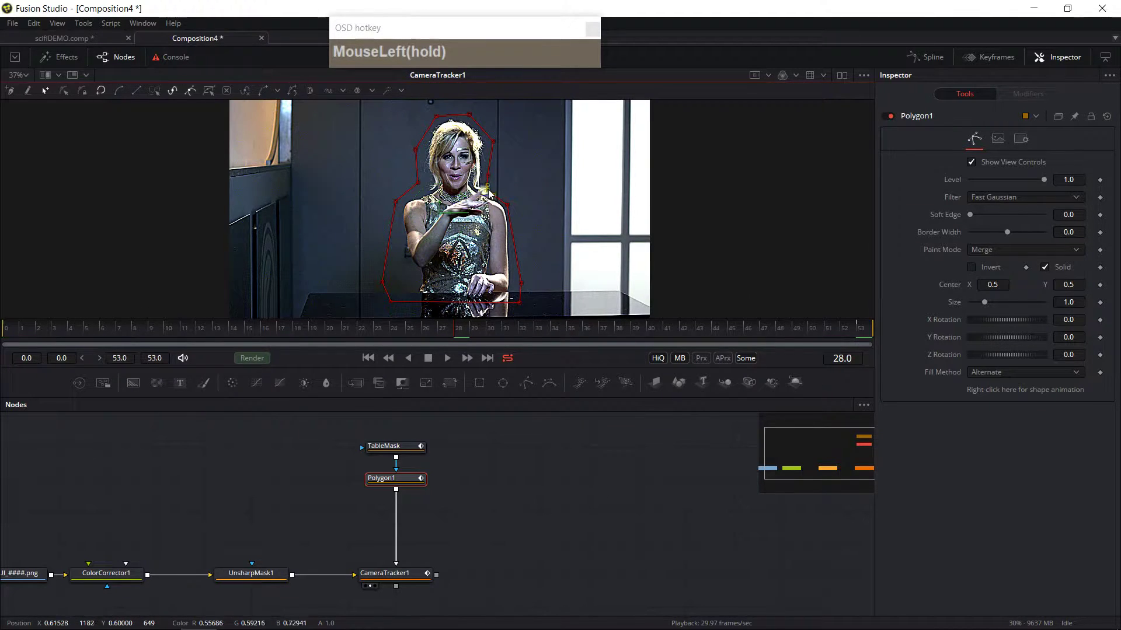
pyautogui.click(544, 237)
pyautogui.moveTo(396, 202); pyautogui.dragTo(399, 207)
pyautogui.moveTo(368, 257); pyautogui.dragTo(411, 300)
pyautogui.click(403, 258)
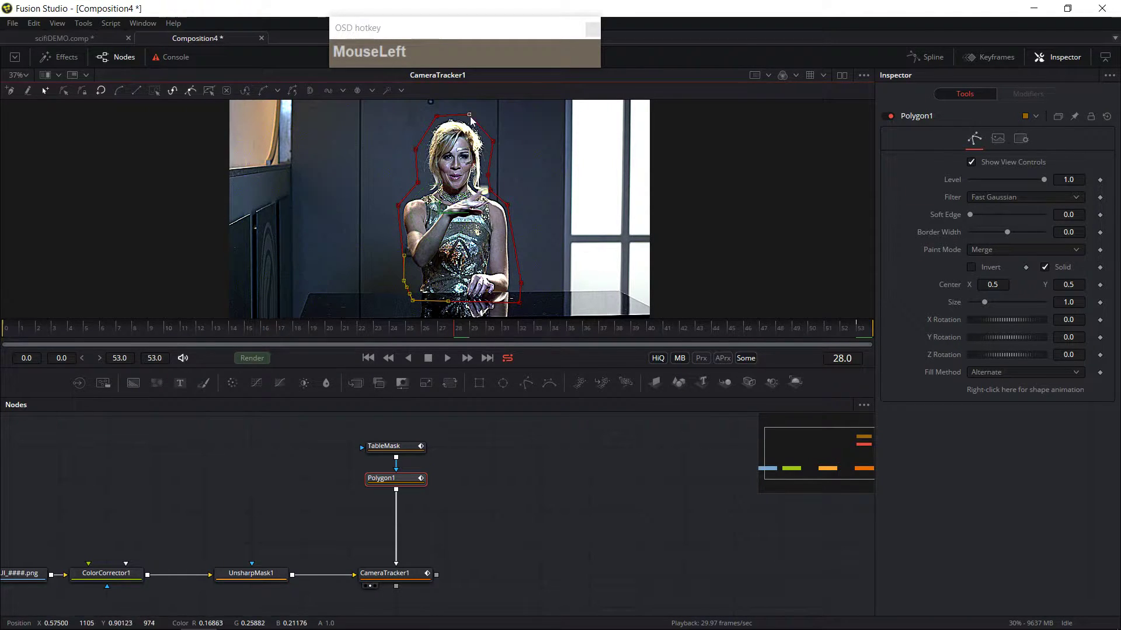
pyautogui.click(489, 176)
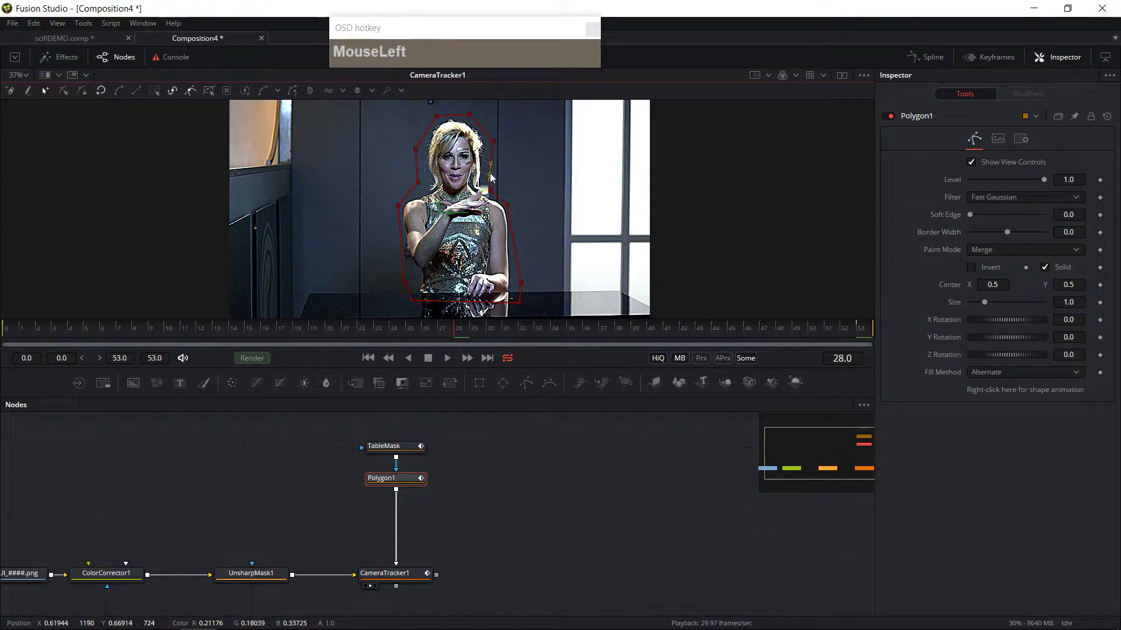
pyautogui.click(492, 189)
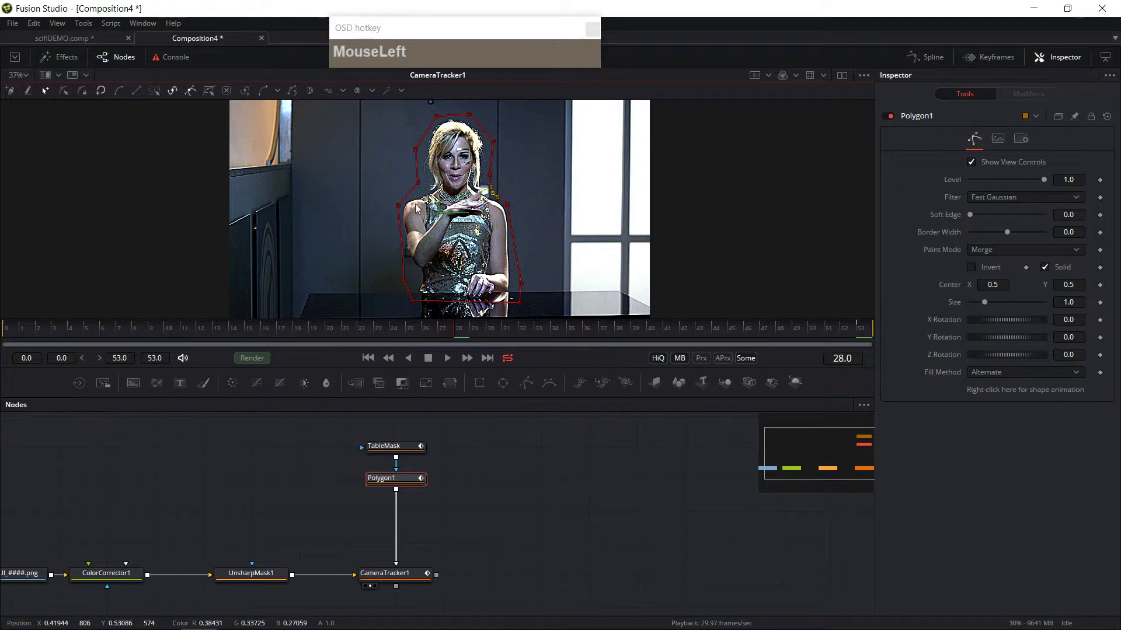
pyautogui.click(438, 117)
pyautogui.click(508, 205)
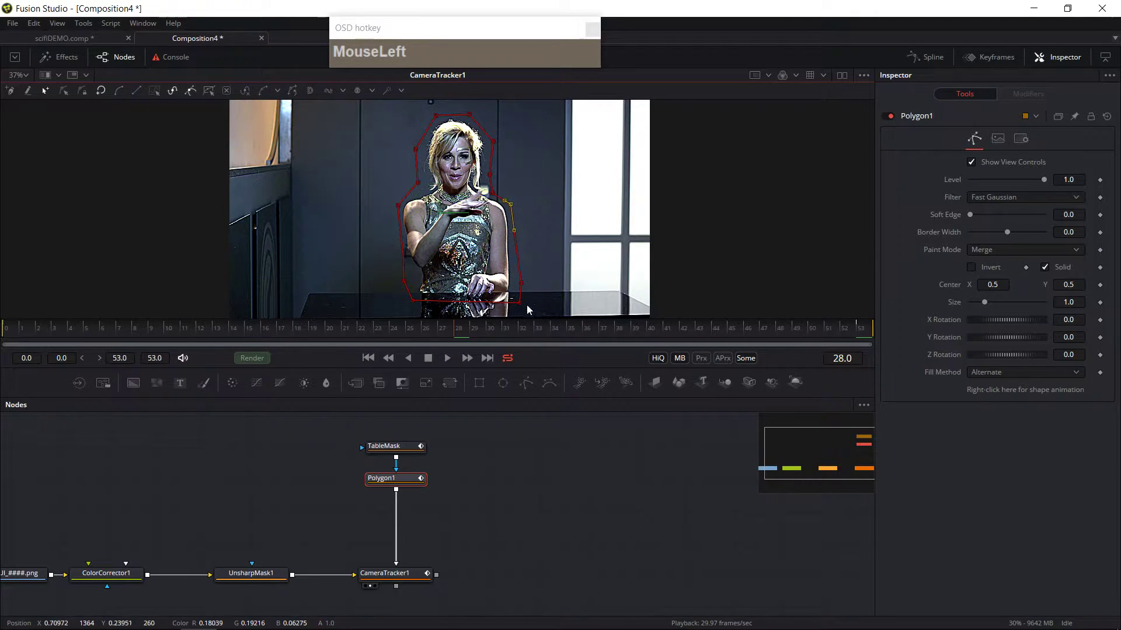
pyautogui.click(412, 301)
# Step: At frames 29 and 36, adjust the points beside her hand so the mask keeps covering it
pyautogui.moveTo(456, 337); pyautogui.dragTo(478, 349)
pyautogui.moveTo(494, 193); pyautogui.dragTo(501, 192)
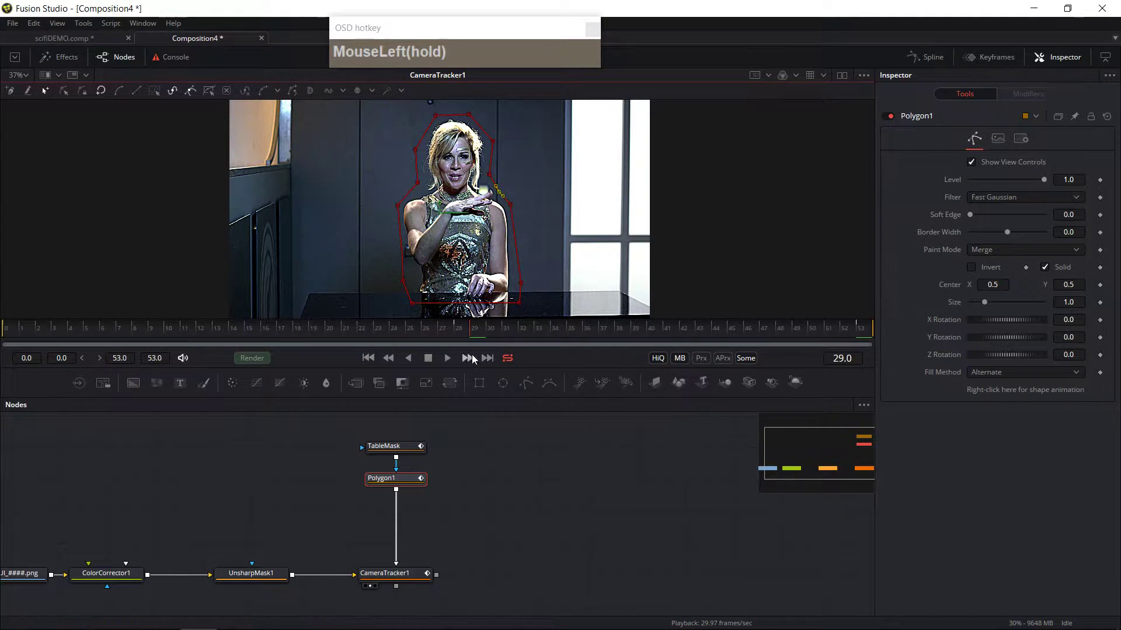
pyautogui.moveTo(467, 331); pyautogui.dragTo(590, 331)
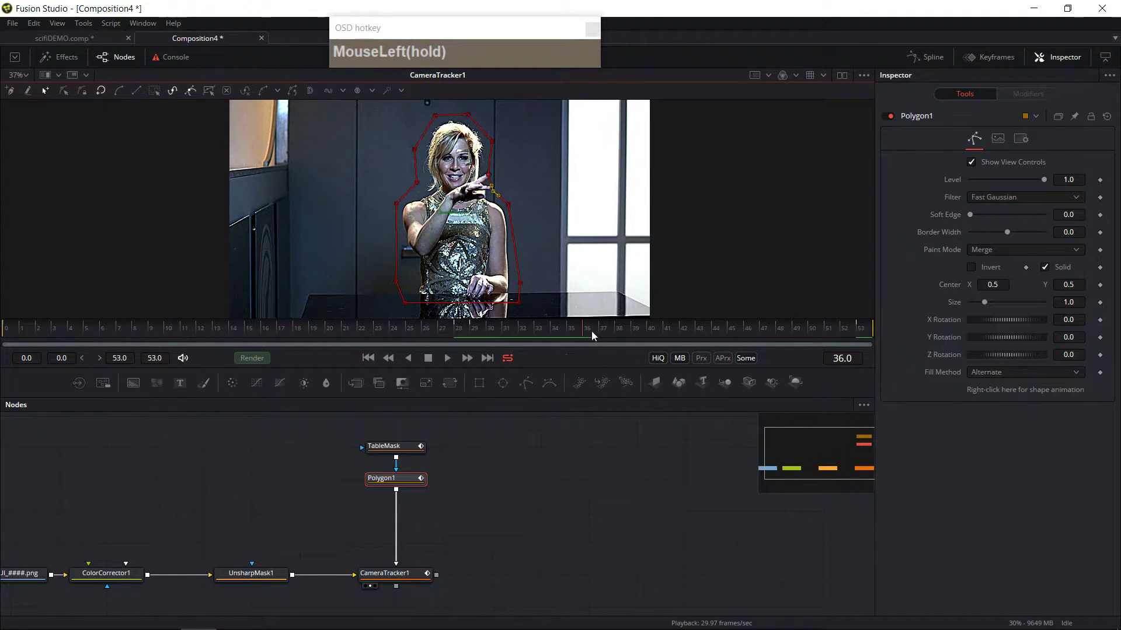
pyautogui.moveTo(490, 175)
pyautogui.mouseDown()
pyautogui.moveTo(501, 176)
pyautogui.moveTo(494, 194)
pyautogui.mouseUp()
# Step: At frame 49, pull the mask's left points outward to cover the woman's extended arm
pyautogui.moveTo(597, 324); pyautogui.dragTo(796, 337)
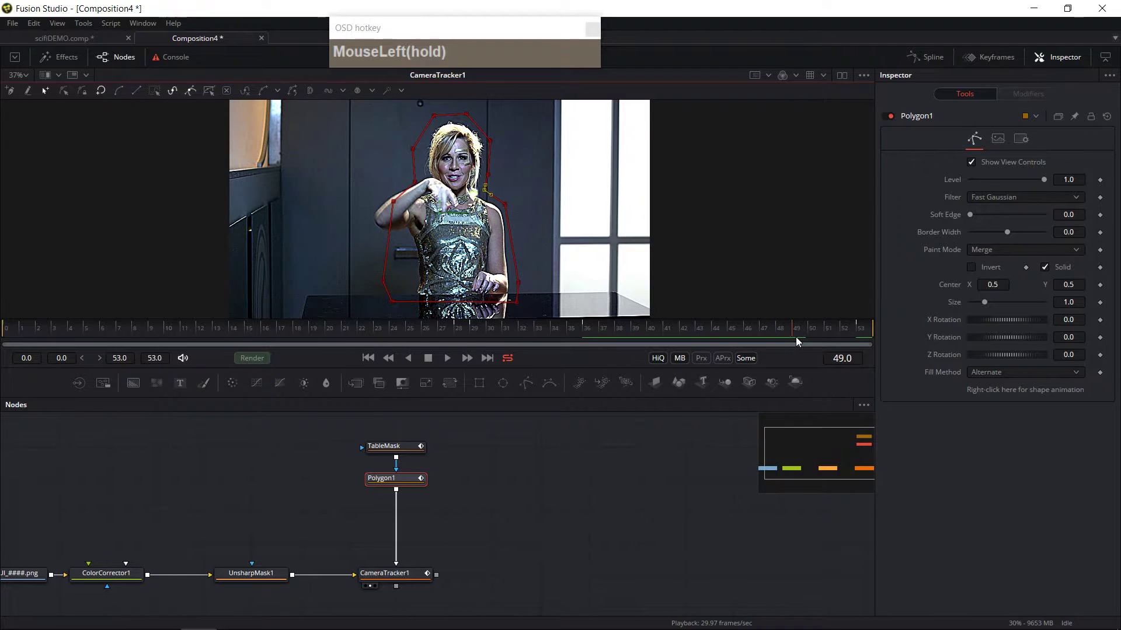
pyautogui.click(398, 290)
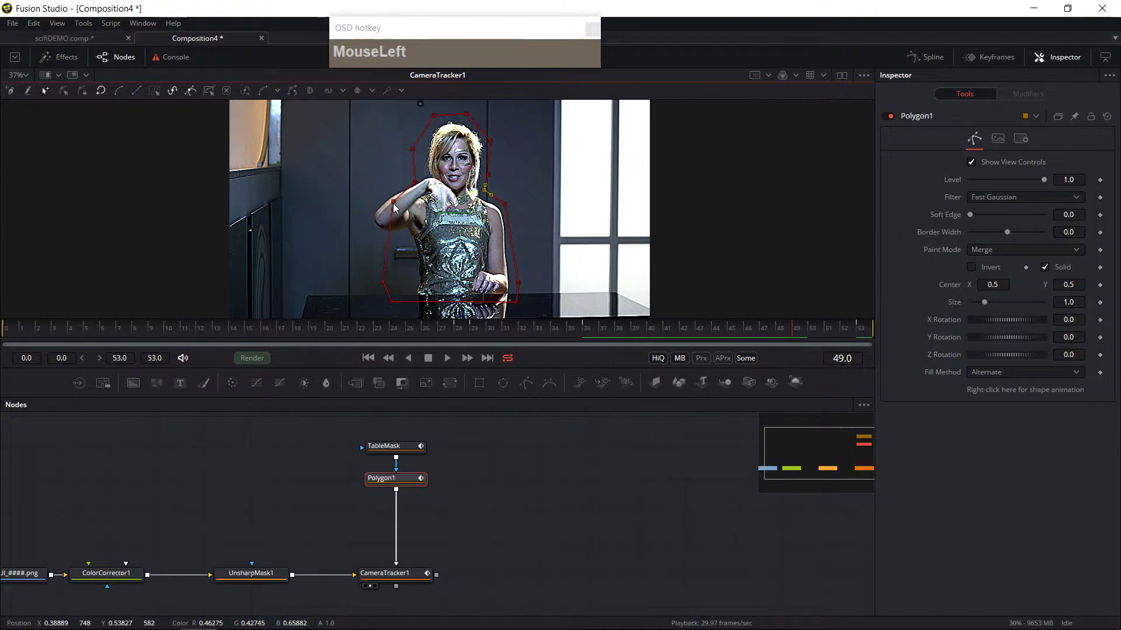
pyautogui.moveTo(381, 205); pyautogui.dragTo(358, 215)
pyautogui.click(404, 282)
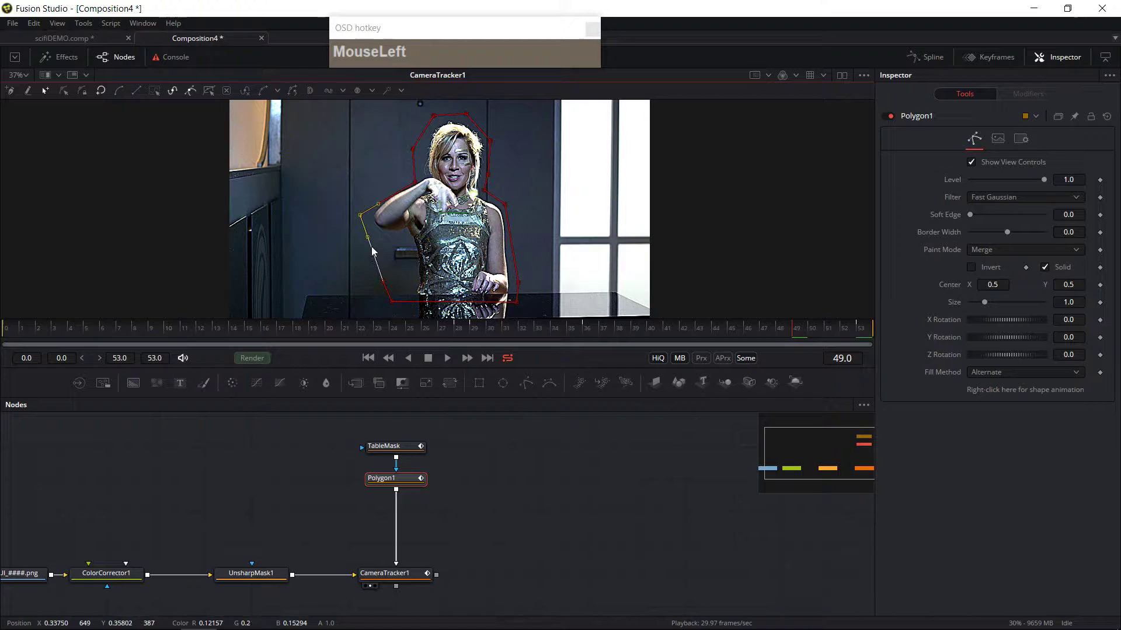
pyautogui.moveTo(370, 245); pyautogui.dragTo(399, 209)
pyautogui.moveTo(376, 263); pyautogui.dragTo(414, 245)
pyautogui.hotkey('ctrl', 'z')
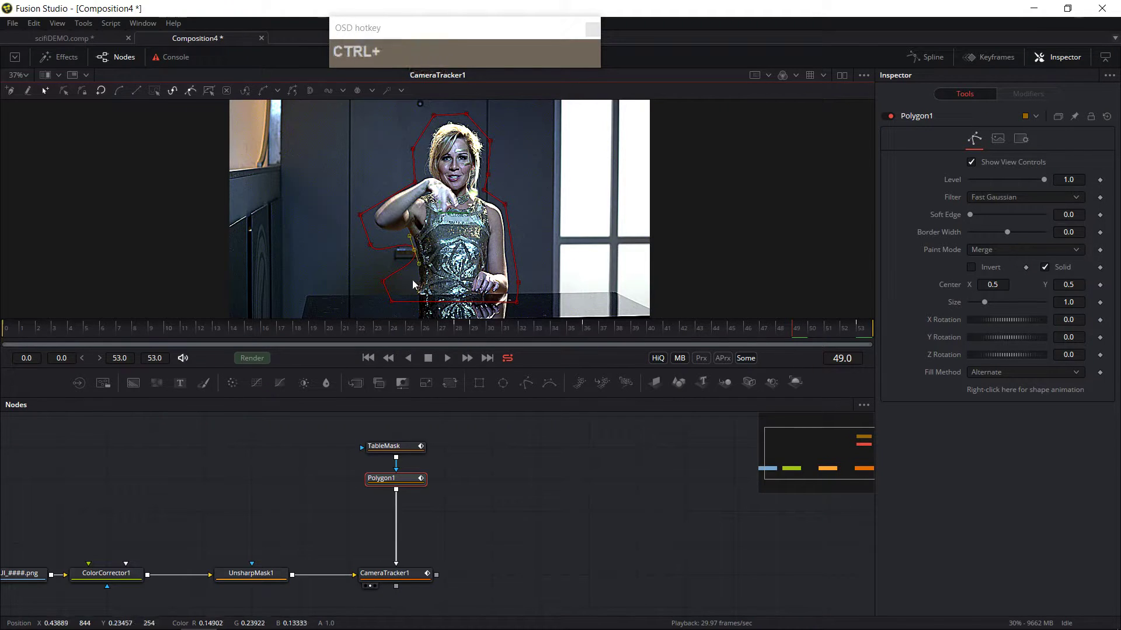
pyautogui.click(377, 262)
pyautogui.moveTo(379, 266); pyautogui.dragTo(414, 248)
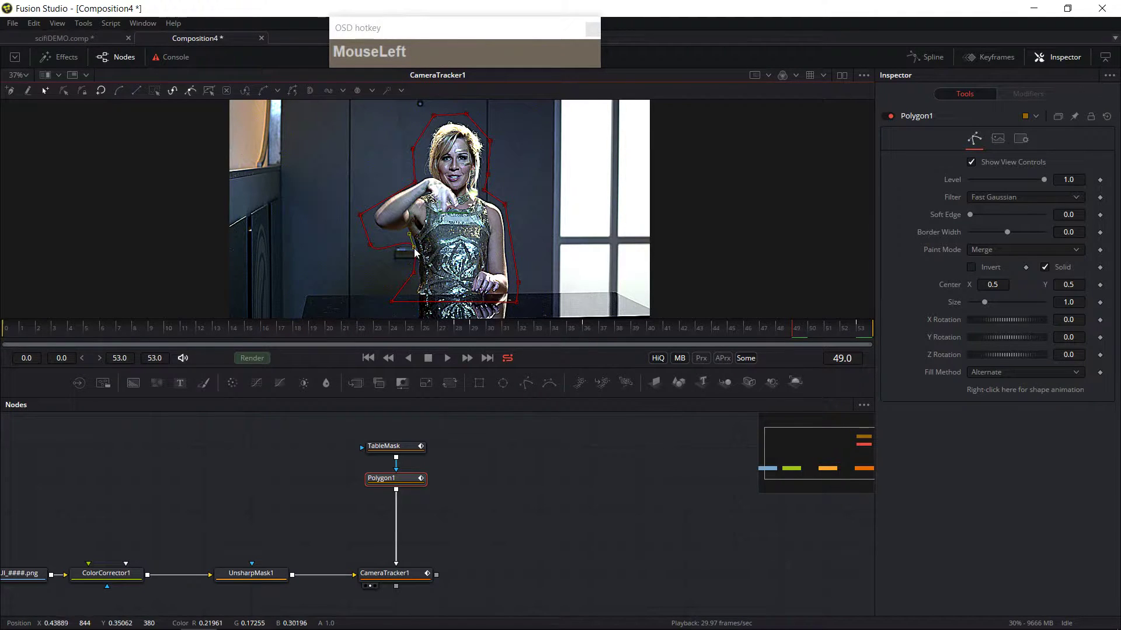
pyautogui.click(374, 252)
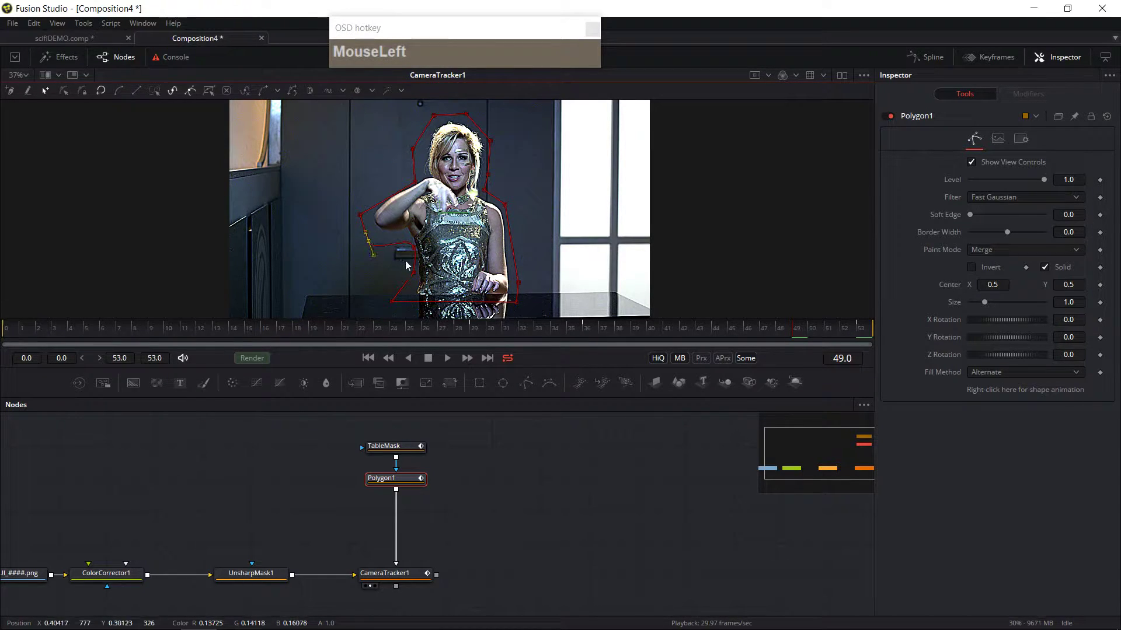
# Step: At frame 53, reshape the mask's left side around the woman's raised arm
pyautogui.moveTo(783, 332); pyautogui.dragTo(862, 342)
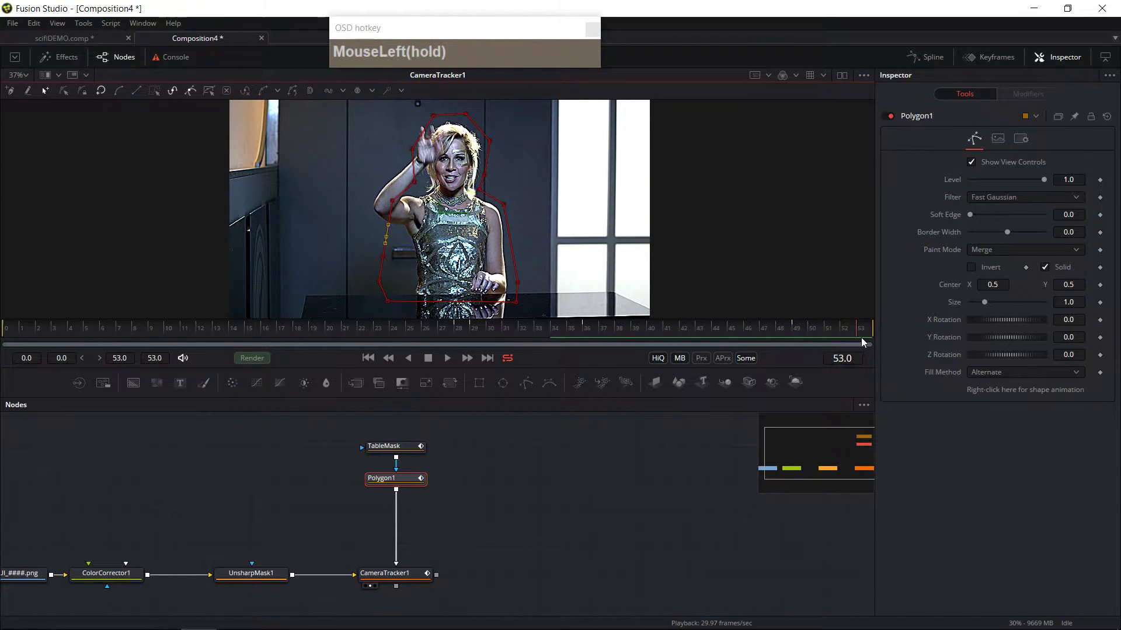
pyautogui.moveTo(415, 182); pyautogui.dragTo(408, 248)
pyautogui.moveTo(380, 283); pyautogui.dragTo(407, 244)
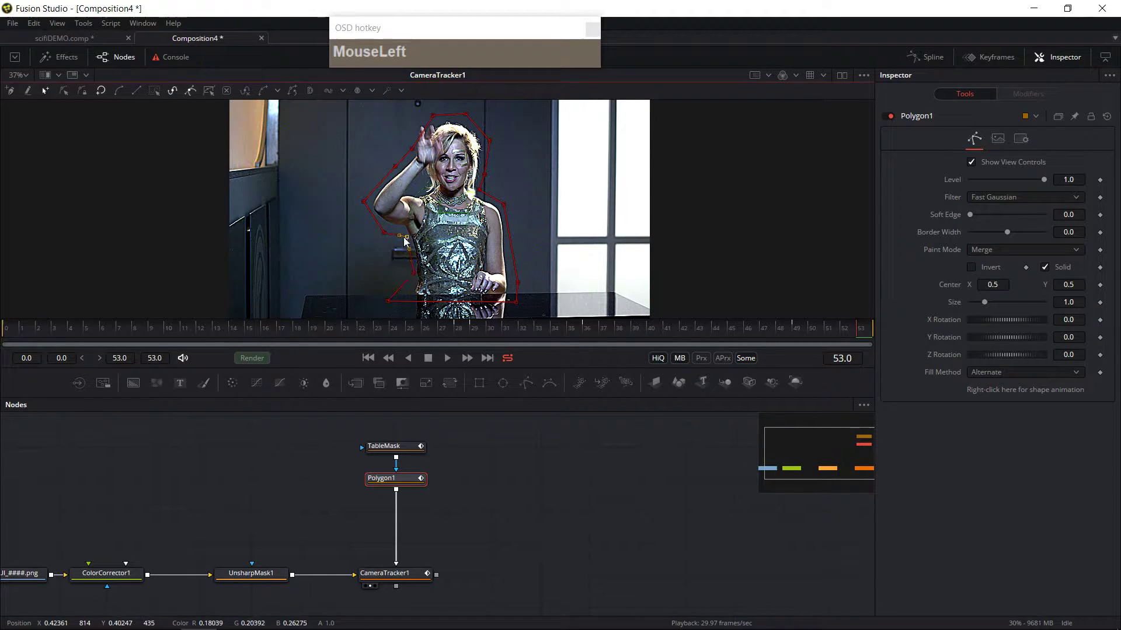
pyautogui.click(411, 280)
pyautogui.moveTo(388, 302); pyautogui.dragTo(410, 303)
# Step: Around frame 50, move the point near her raised hand to keep it inside the mask
pyautogui.moveTo(842, 326); pyautogui.dragTo(818, 330)
pyautogui.click(393, 174)
pyautogui.click(850, 327)
pyautogui.moveTo(853, 332); pyautogui.dragTo(801, 339)
pyautogui.moveTo(414, 173); pyautogui.dragTo(394, 175)
# Step: At frame 40, delete the stray mask point at the woman's left elbow
pyautogui.moveTo(785, 330); pyautogui.dragTo(662, 342)
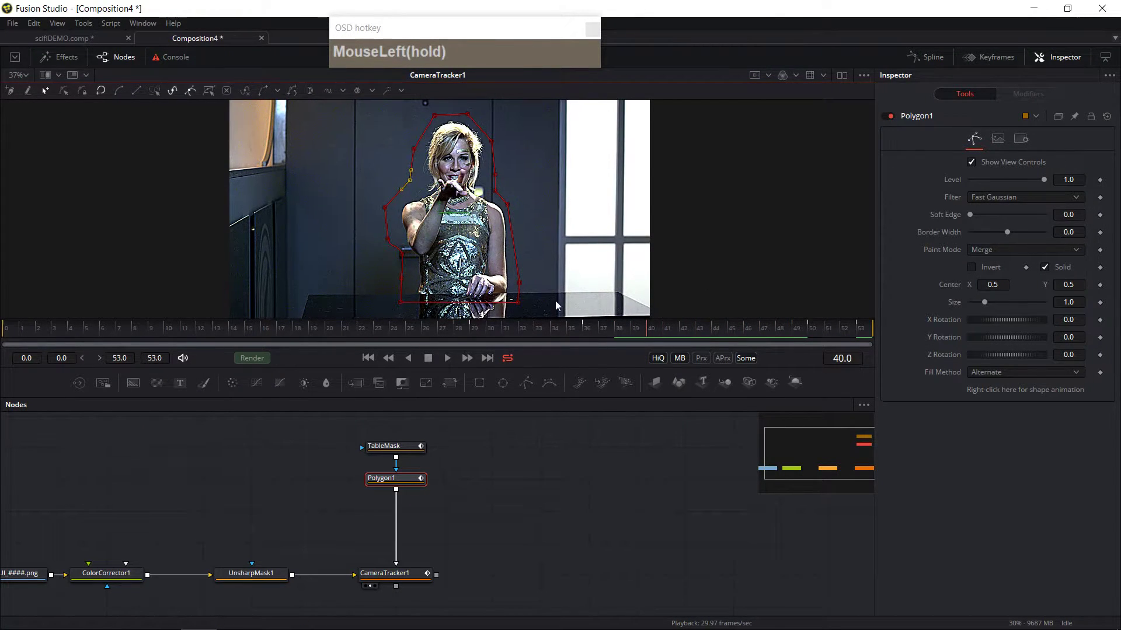
pyautogui.click(402, 254)
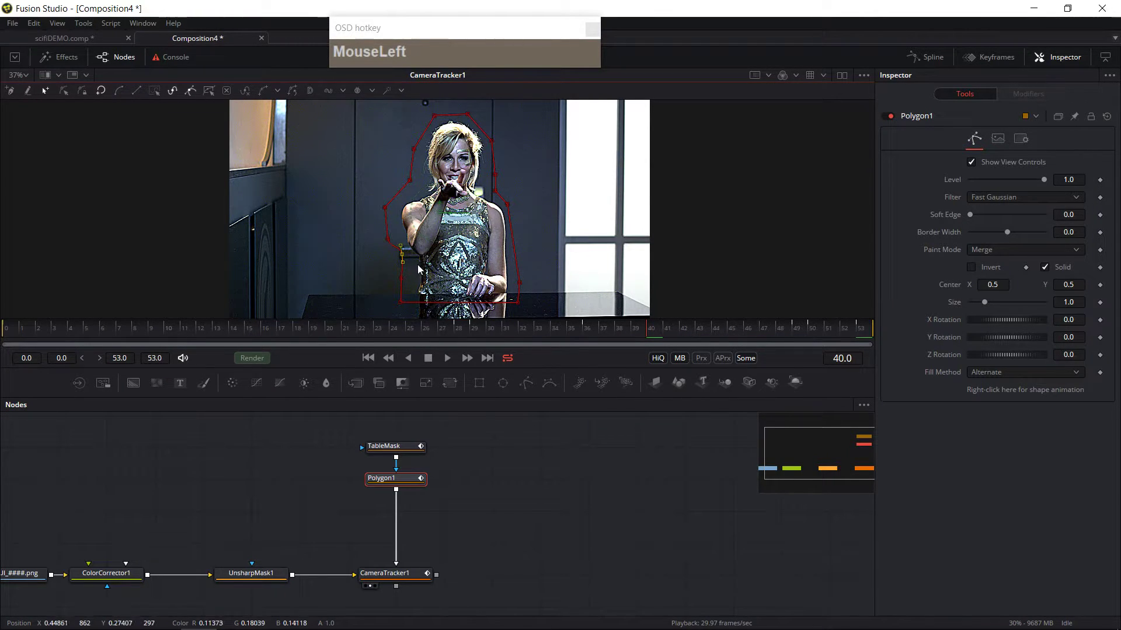
pyautogui.click(408, 264)
pyautogui.press('shift')
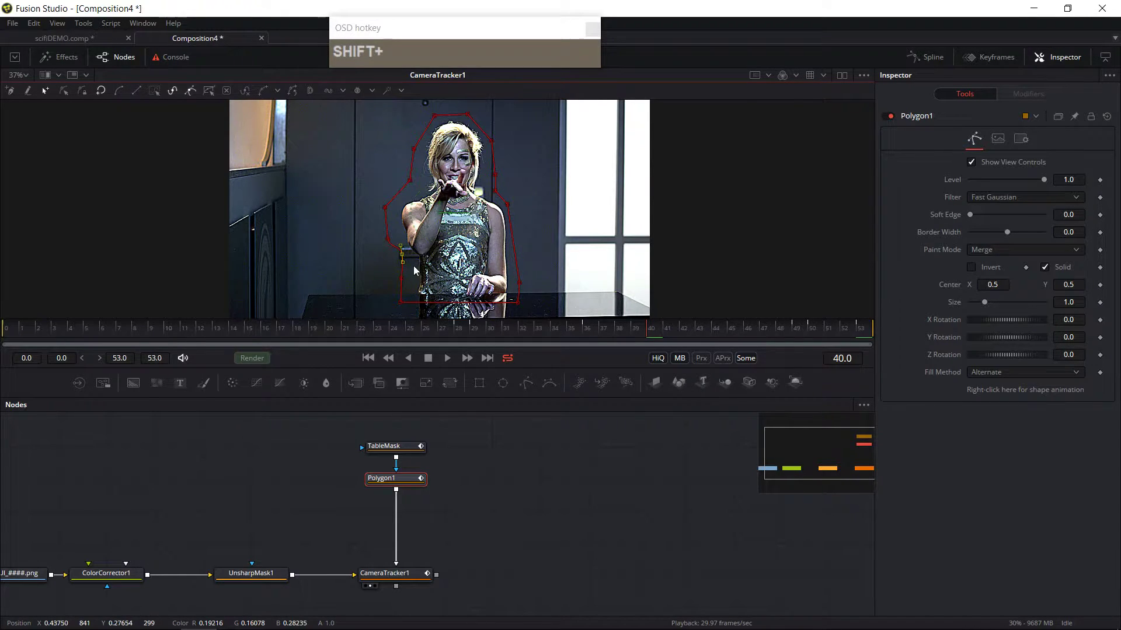
pyautogui.press('ctrl')
pyautogui.press('shift')
pyautogui.hotkey('shift', 's')
pyautogui.hotkey('shift', 's')
pyautogui.hotkey('shift', 's')
pyautogui.click(403, 255)
pyautogui.rightClick(407, 259)
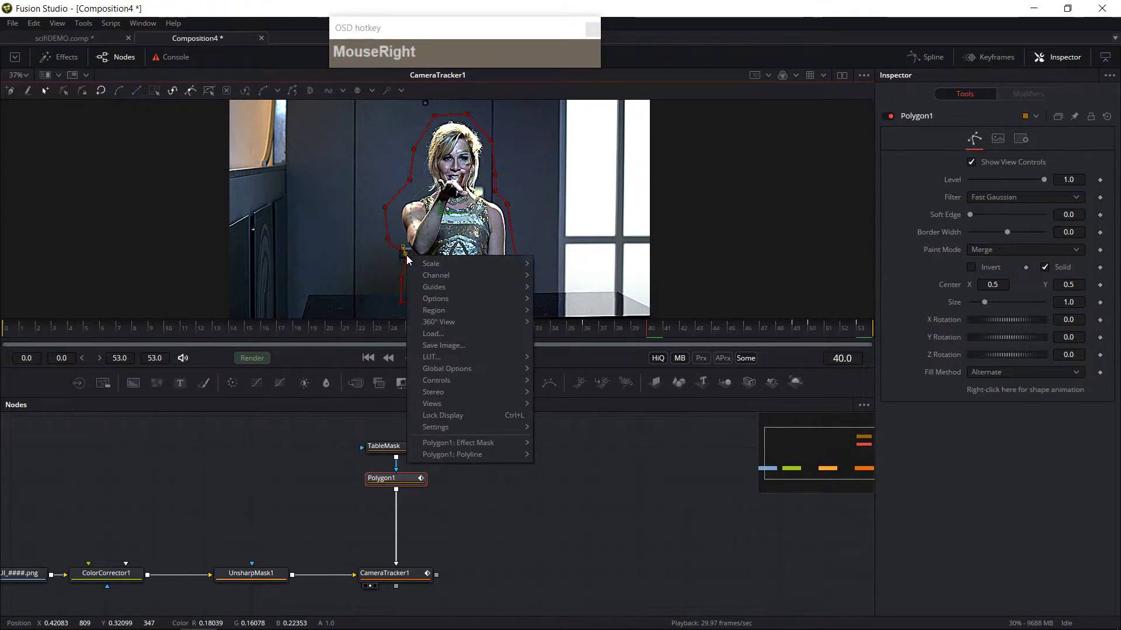
pyautogui.click(386, 260)
pyautogui.click(406, 257)
pyautogui.press('Delete')
# Step: Reposition the mask's left-side points to follow the woman's elbow at frame 40
pyautogui.click(404, 286)
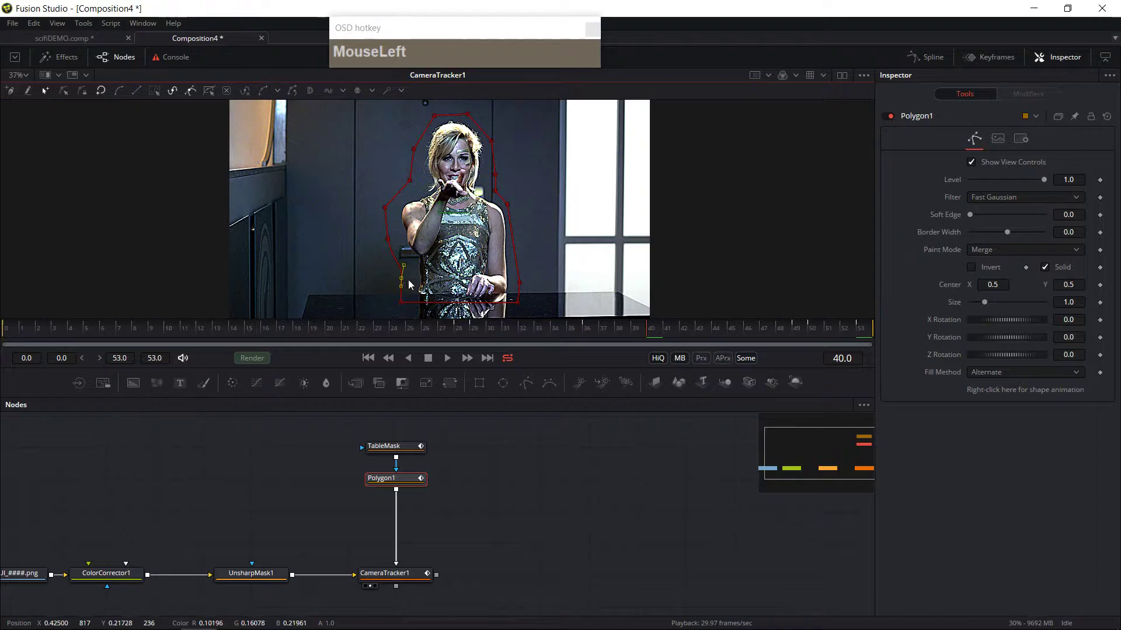
pyautogui.hotkey('shift', 's')
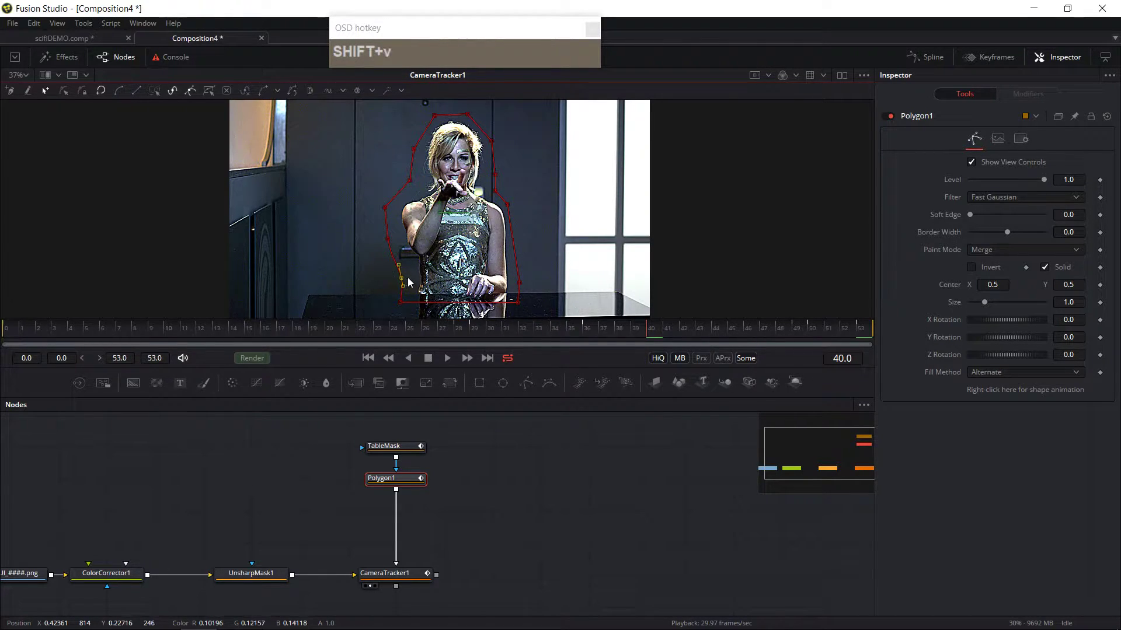
pyautogui.press('d')
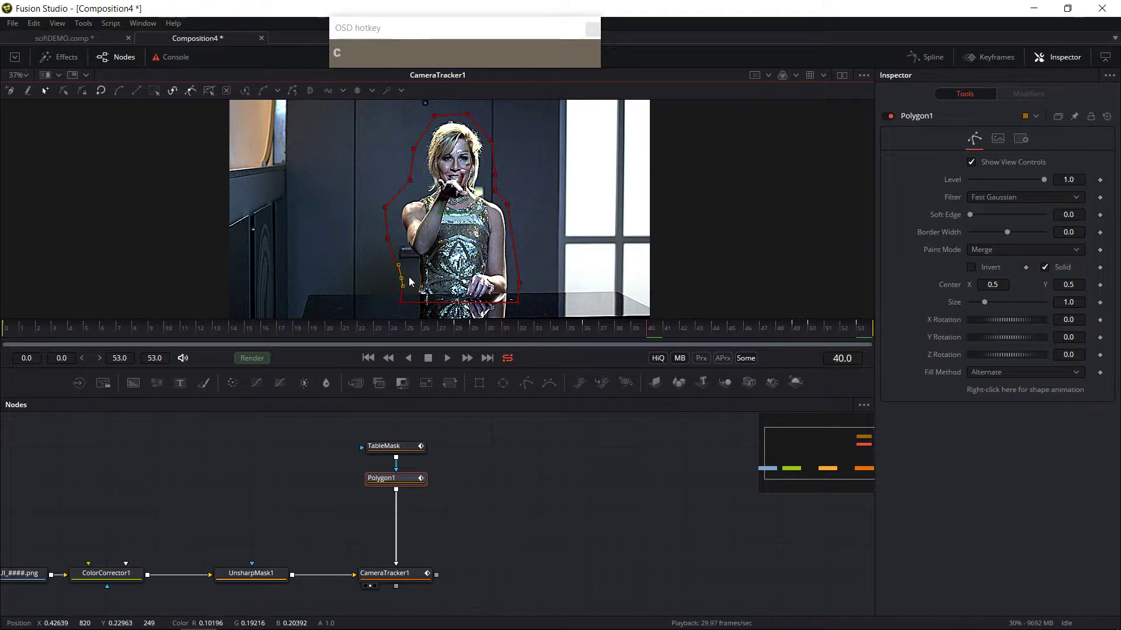
pyautogui.press('a')
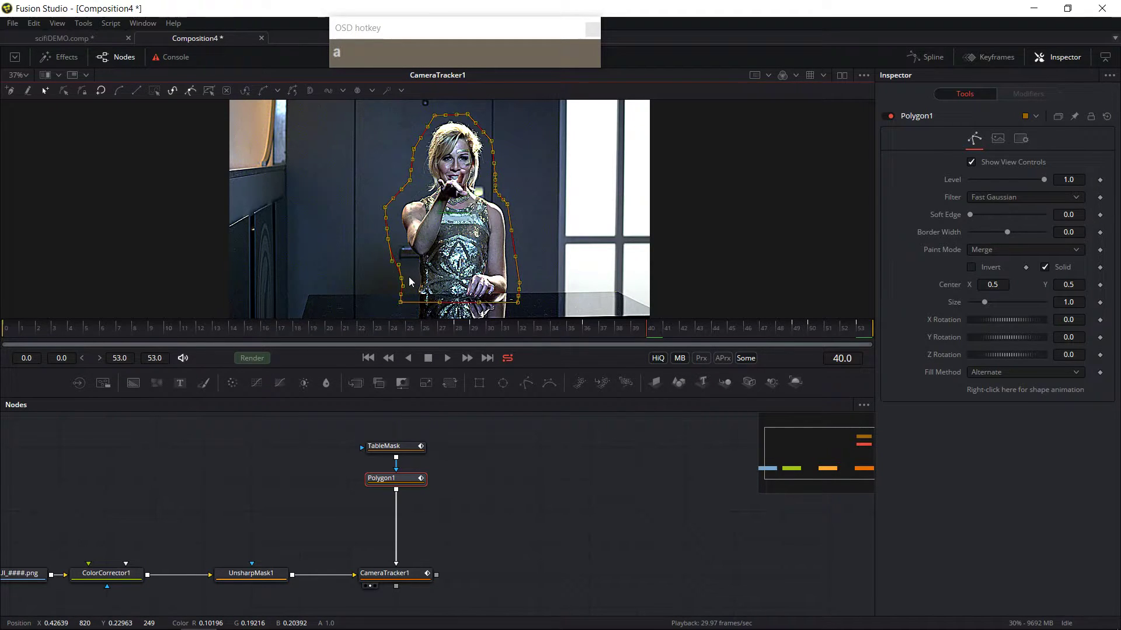
pyautogui.click(410, 280)
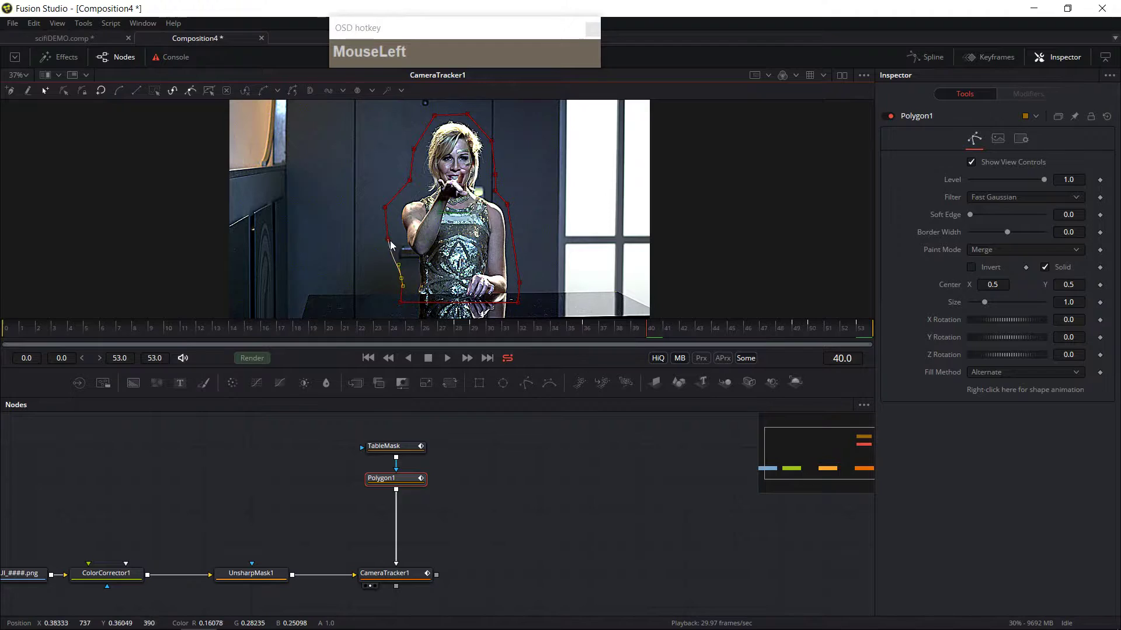
pyautogui.moveTo(401, 241); pyautogui.dragTo(387, 203)
pyautogui.click(385, 207)
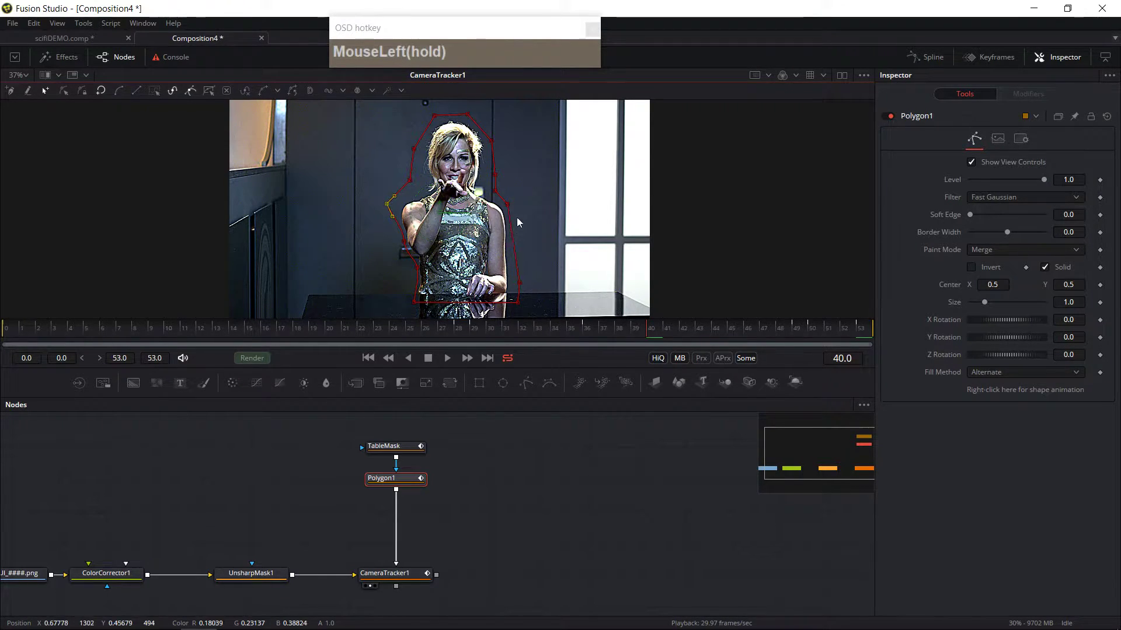
pyautogui.click(385, 207)
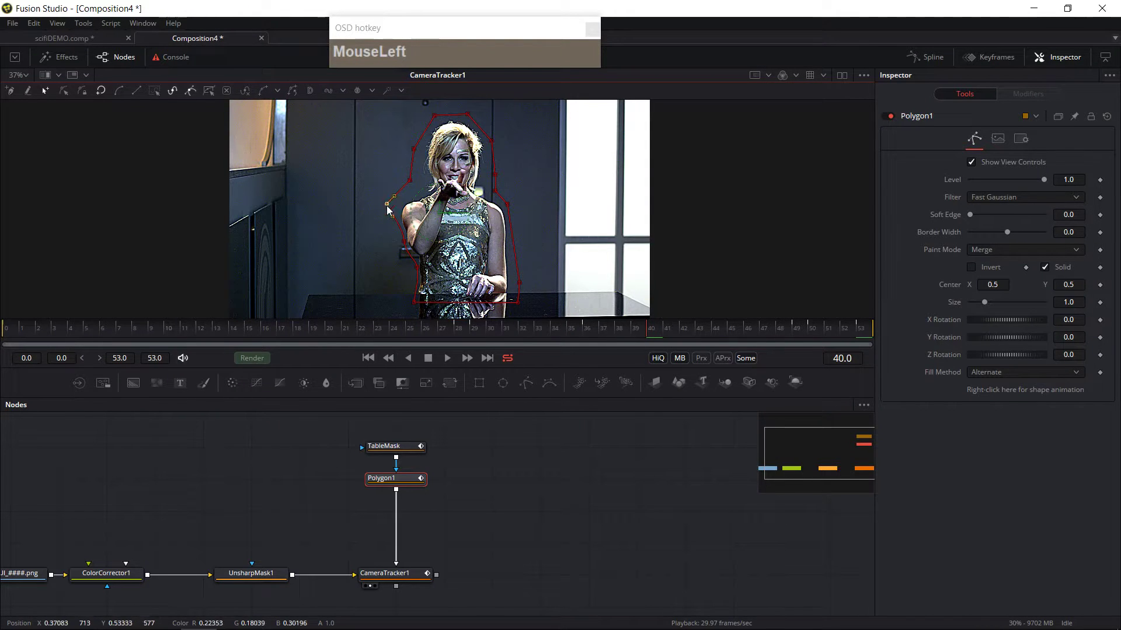
# Step: Adjust the mask's left-side points around the woman's raised arm while moving from frame 40 to frame 48
pyautogui.moveTo(604, 332); pyautogui.dragTo(382, 235)
pyautogui.moveTo(394, 326); pyautogui.dragTo(414, 273)
pyautogui.moveTo(587, 334); pyautogui.dragTo(781, 336)
pyautogui.moveTo(392, 257); pyautogui.dragTo(403, 246)
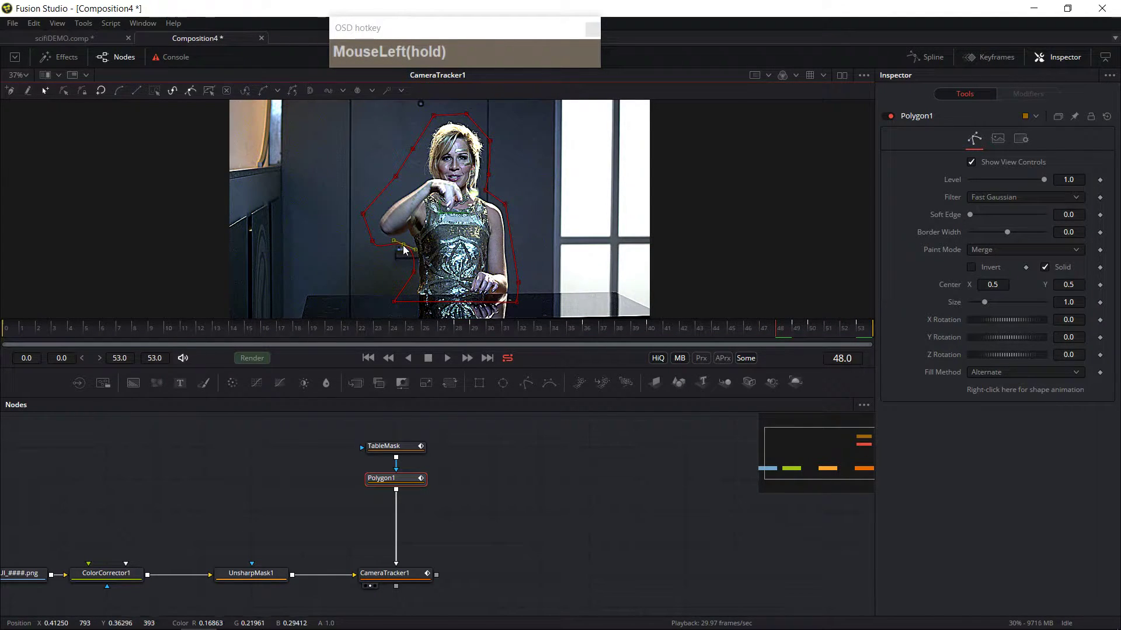
# Step: At frames 51 and 52, nudge the mask point beside the woman's raised hand to keep her arm inside
pyautogui.click(866, 337)
pyautogui.moveTo(866, 338); pyautogui.dragTo(805, 333)
pyautogui.moveTo(388, 257); pyautogui.dragTo(399, 238)
pyautogui.click(801, 332)
pyautogui.moveTo(801, 331); pyautogui.dragTo(836, 339)
pyautogui.moveTo(399, 251); pyautogui.dragTo(401, 236)
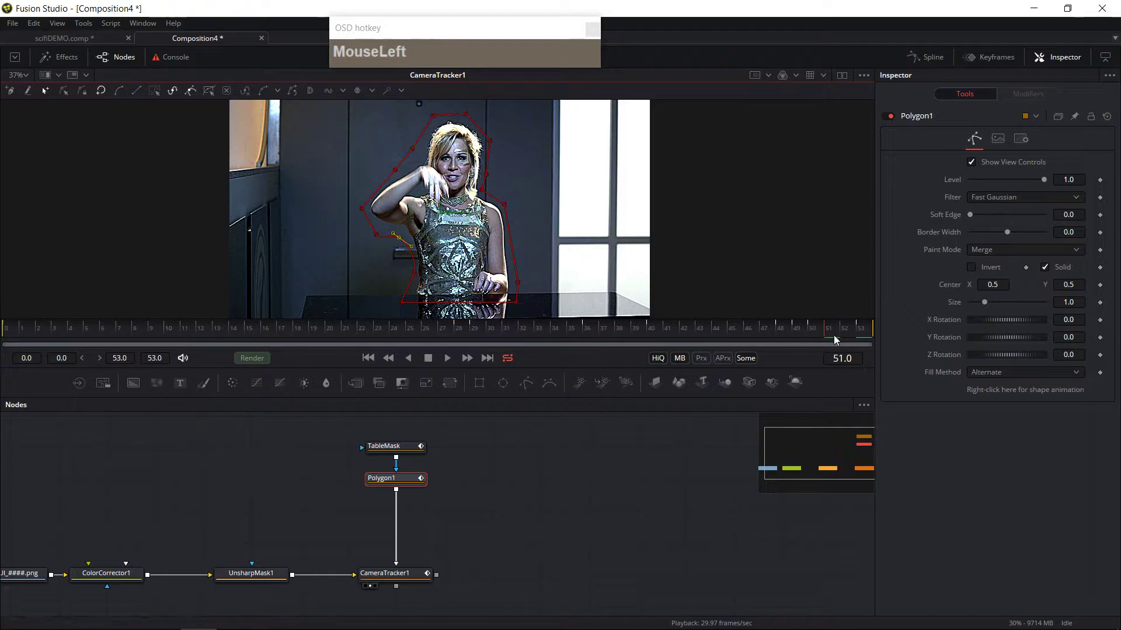
pyautogui.moveTo(832, 335); pyautogui.dragTo(841, 335)
pyautogui.moveTo(400, 244); pyautogui.dragTo(400, 250)
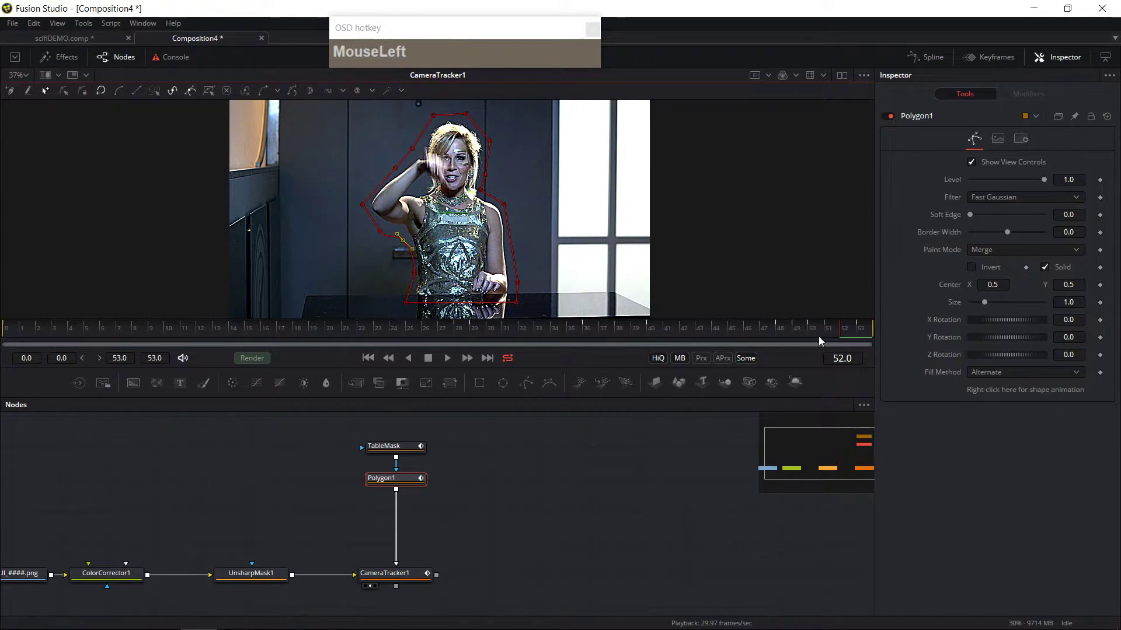
# Step: At frame 50, pull the left mask point outward around the arm and raise the top point above her head
pyautogui.moveTo(842, 329); pyautogui.dragTo(896, 329)
pyautogui.moveTo(397, 246); pyautogui.dragTo(404, 249)
pyautogui.moveTo(855, 331); pyautogui.dragTo(817, 335)
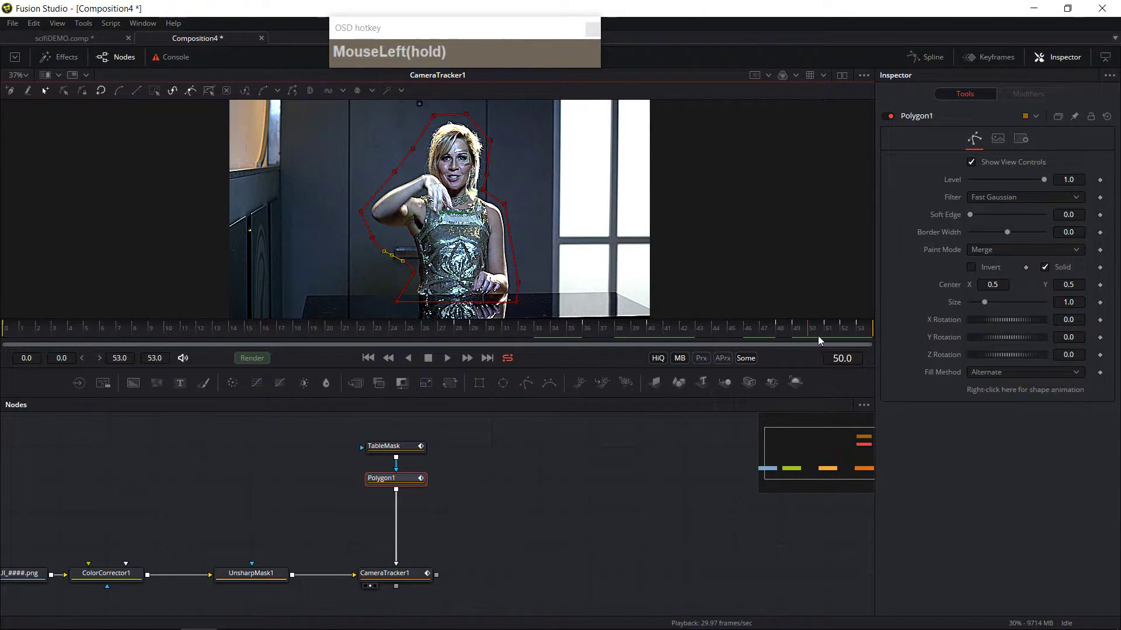
pyautogui.moveTo(392, 255); pyautogui.dragTo(368, 226)
pyautogui.moveTo(811, 332); pyautogui.dragTo(867, 336)
pyautogui.moveTo(412, 149); pyautogui.dragTo(408, 126)
# Step: Rename the polygon mask node to BodyMask
pyautogui.moveTo(856, 337); pyautogui.dragTo(2, 350)
pyautogui.click(366, 493)
pyautogui.press('F2')
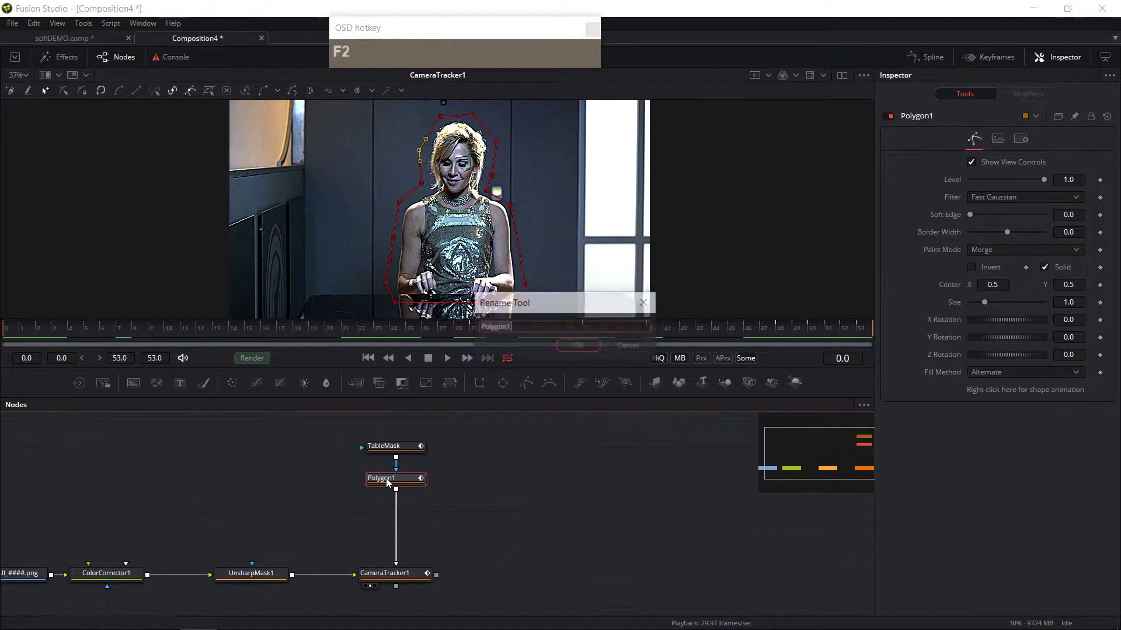
pyautogui.write('BodyMask')
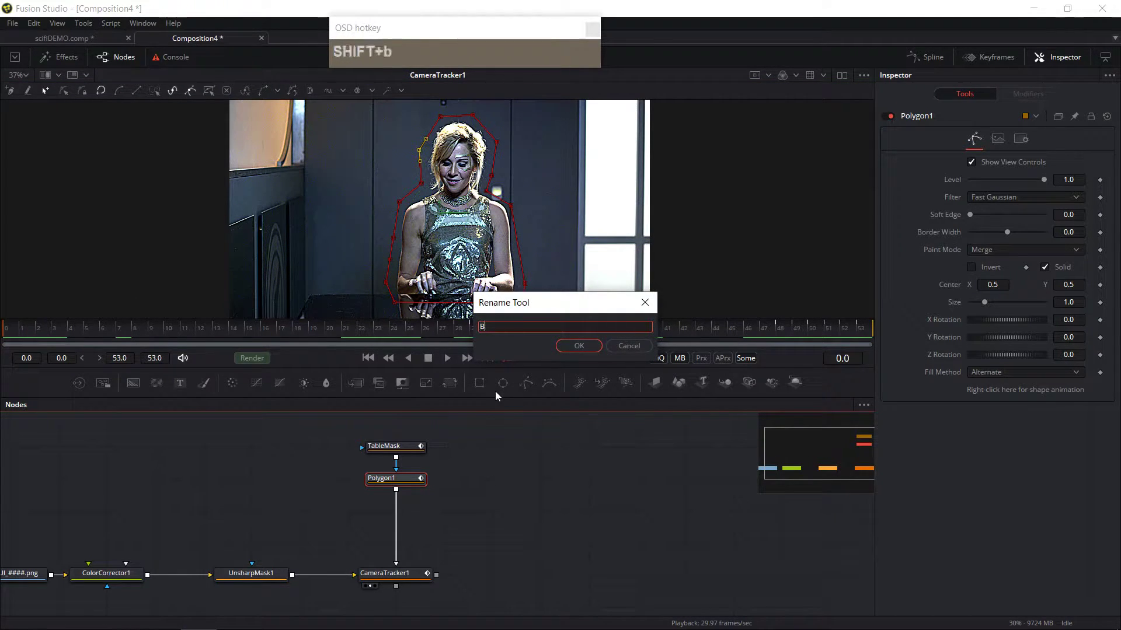
pyautogui.press('Return')
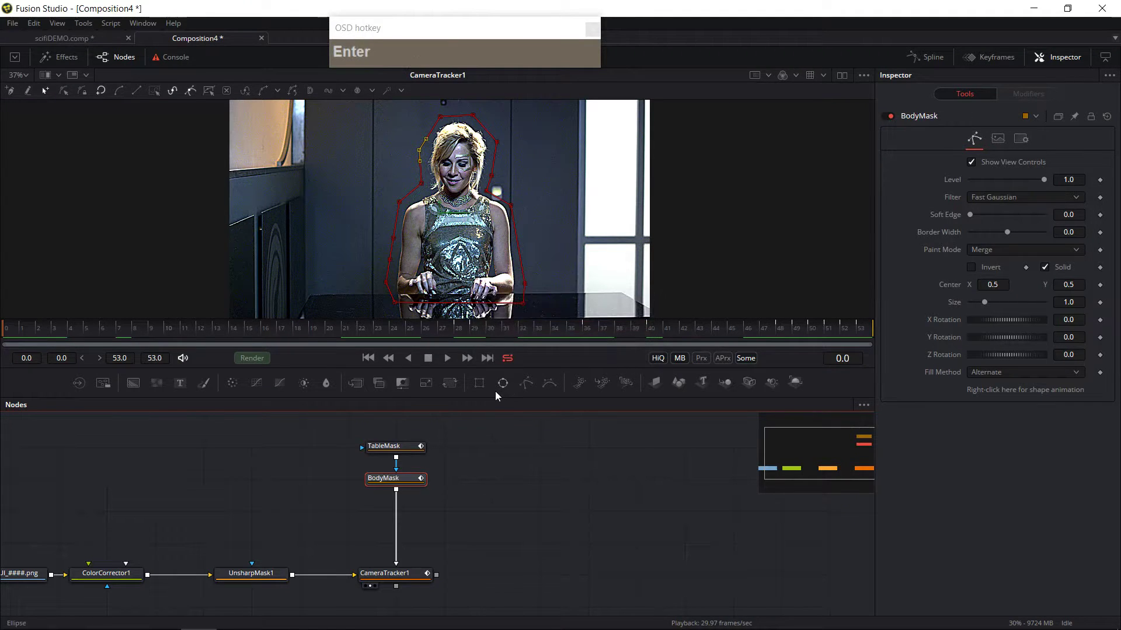
# Step: View the BodyMask output and set its paint mode to Subtract
pyautogui.click(376, 490)
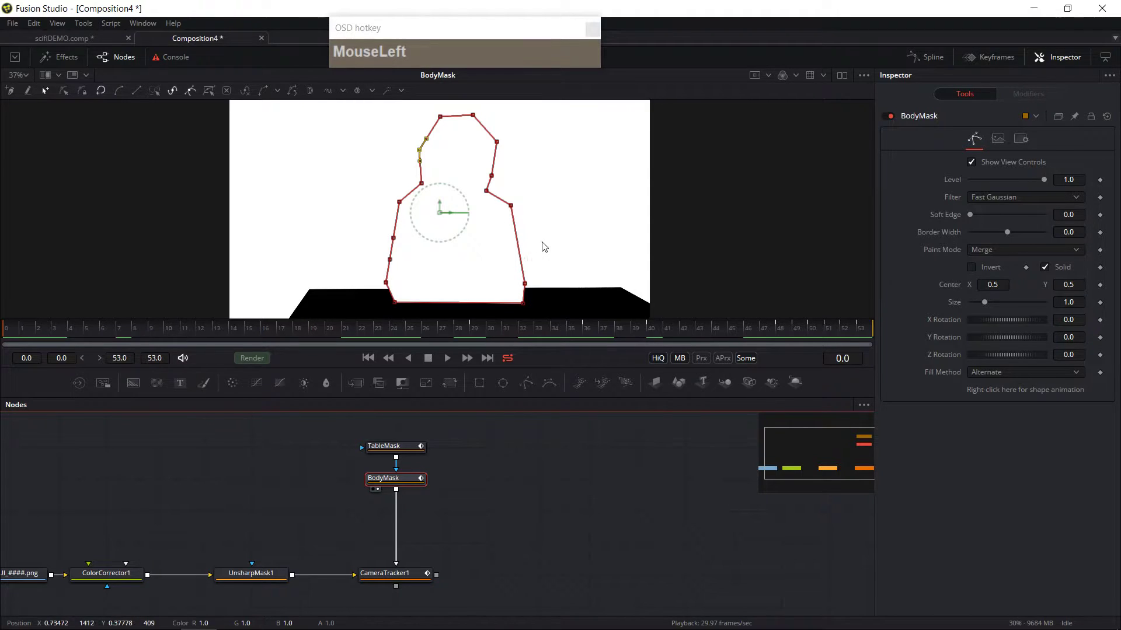
pyautogui.click(555, 295)
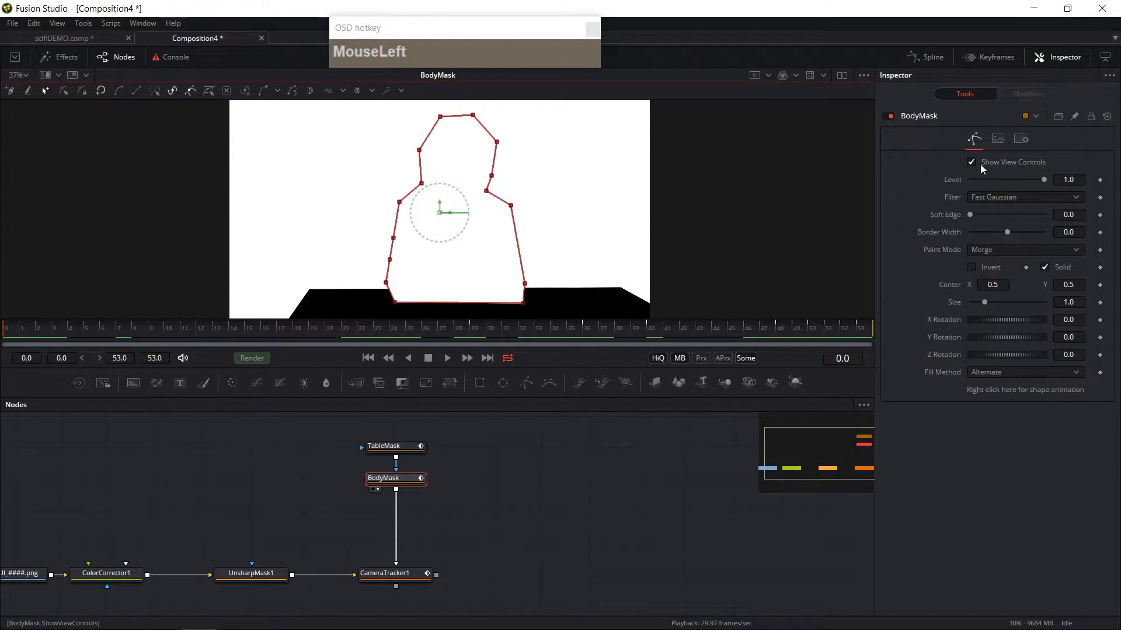
pyautogui.moveTo(1021, 253); pyautogui.dragTo(1016, 274)
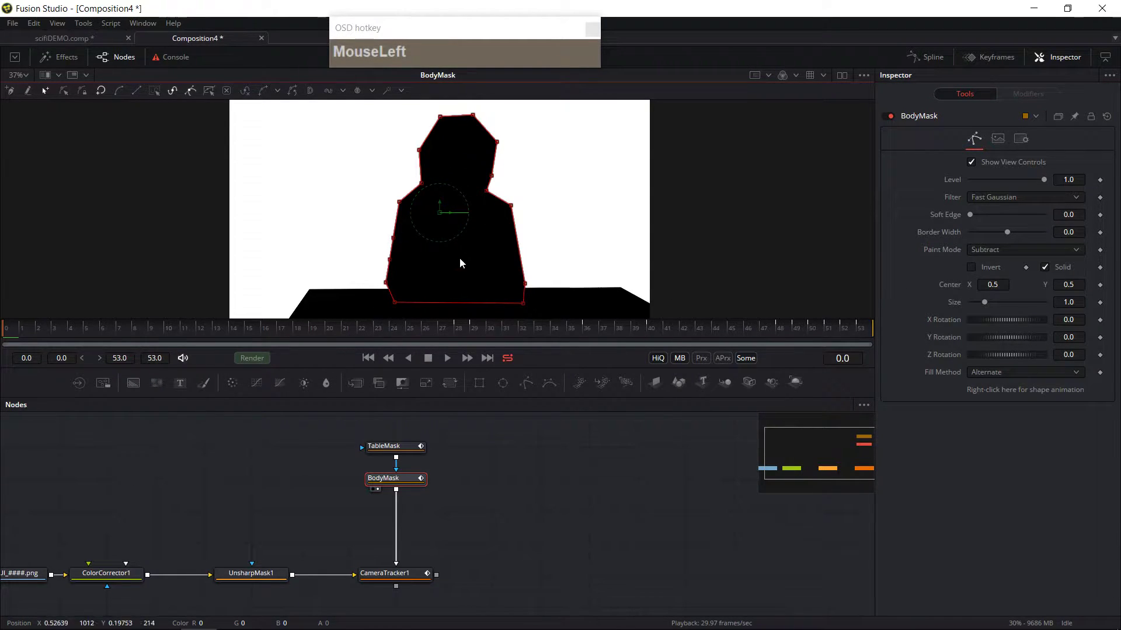
# Step: Show the Camera Tracker in the viewer and scrub through the shot to examine the previewed track locations
pyautogui.moveTo(429, 331); pyautogui.dragTo(7, 371)
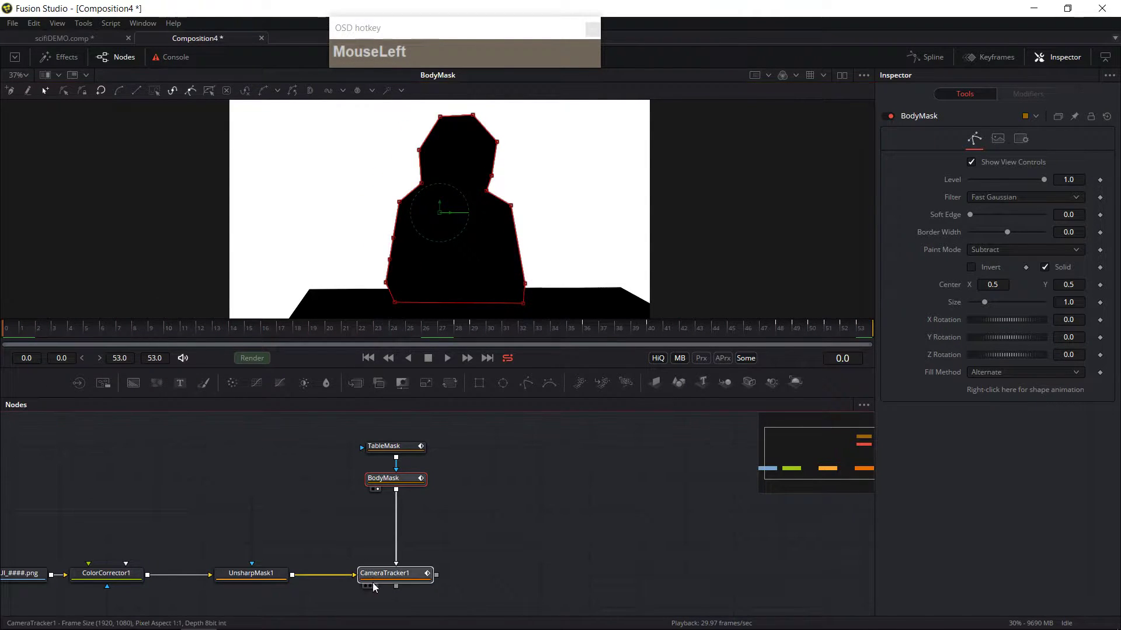
pyautogui.moveTo(384, 575)
pyautogui.mouseDown()
pyautogui.moveTo(384, 545)
pyautogui.moveTo(381, 574)
pyautogui.mouseUp()
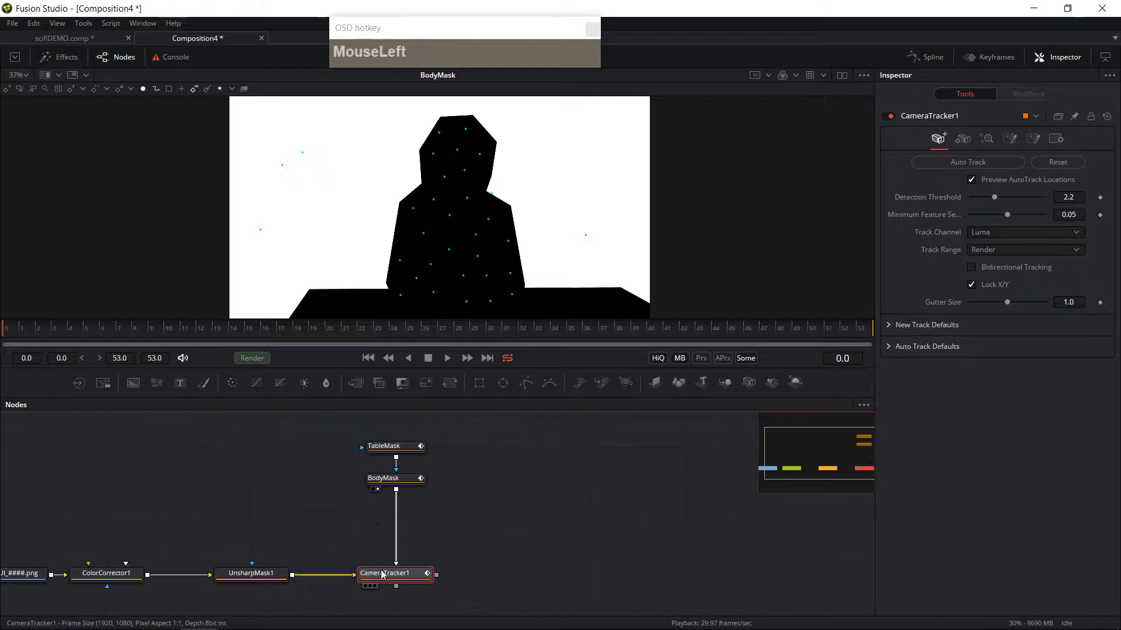
pyautogui.click(369, 586)
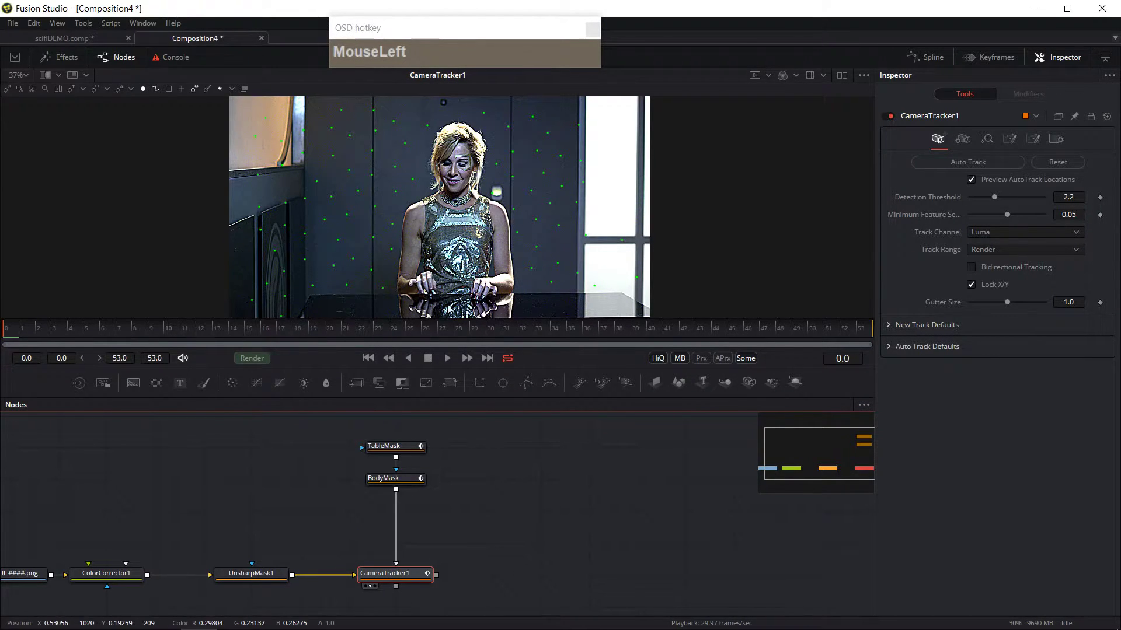
pyautogui.click(972, 179)
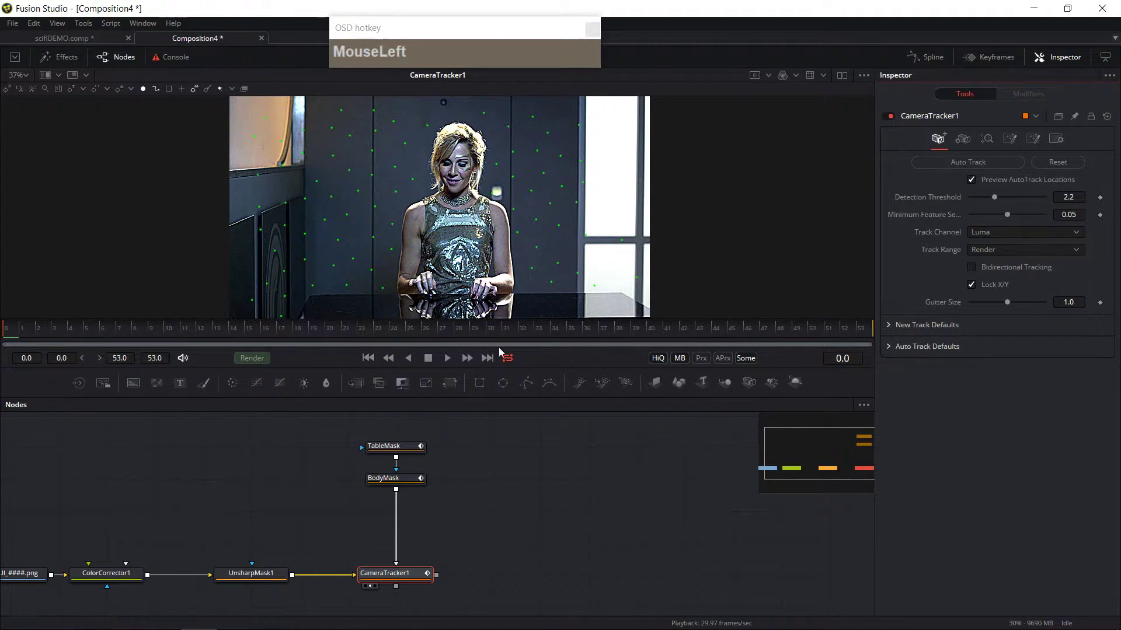
pyautogui.click(671, 331)
pyautogui.moveTo(673, 337); pyautogui.dragTo(715, 331)
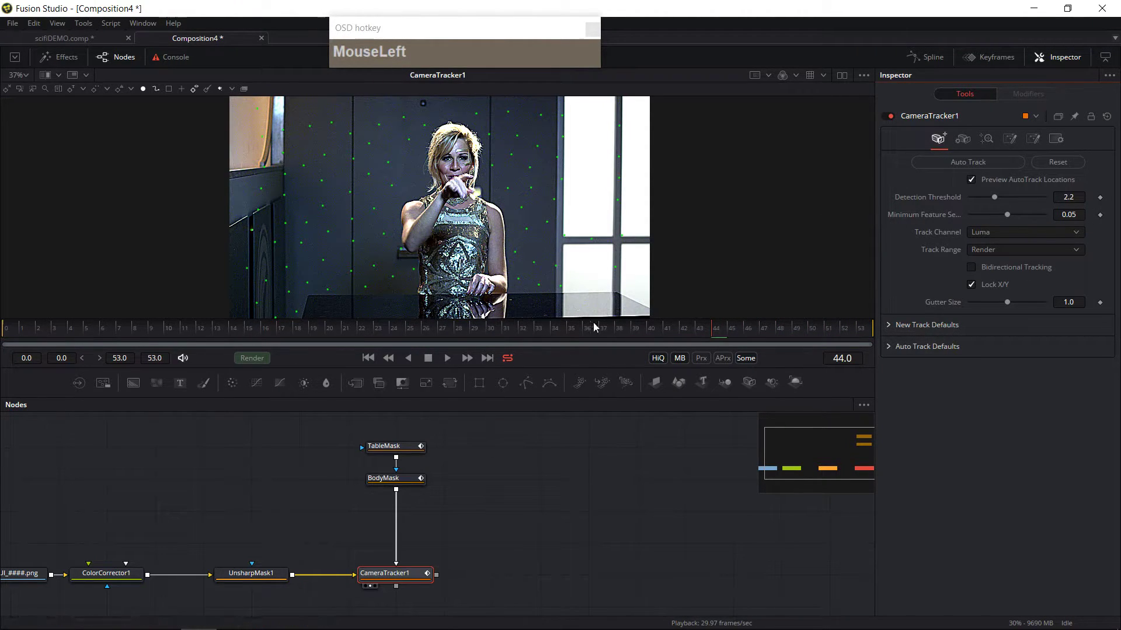
pyautogui.moveTo(596, 331); pyautogui.dragTo(518, 245)
pyautogui.moveTo(429, 112); pyautogui.dragTo(430, 138)
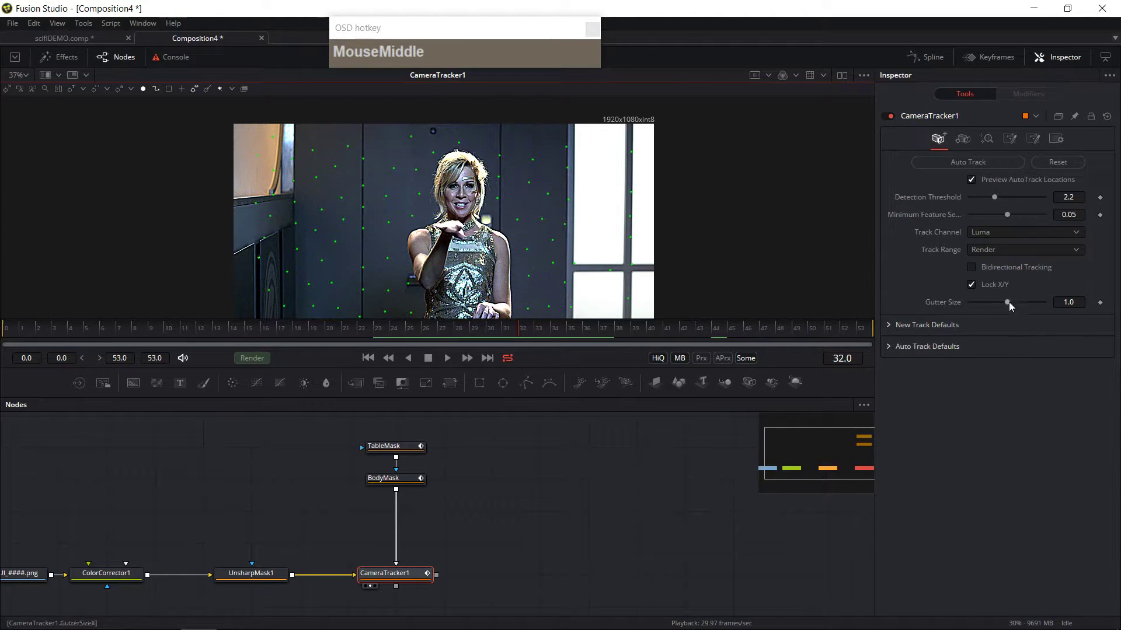
# Step: Set the Camera Tracker's gutter size to 0.5
pyautogui.moveTo(1008, 301); pyautogui.dragTo(961, 312)
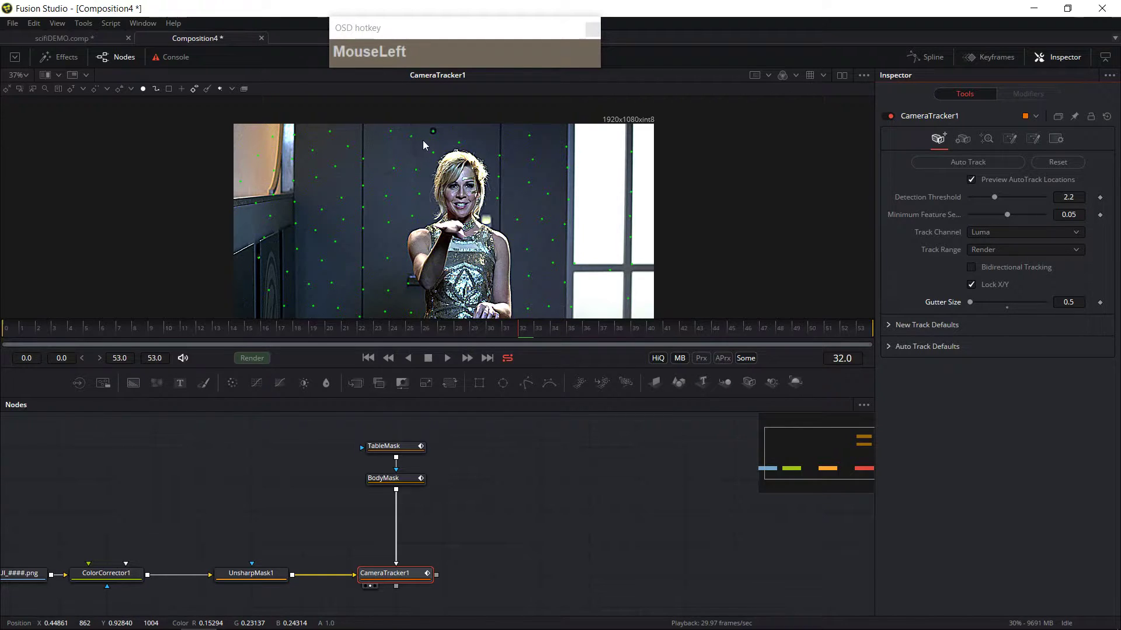
pyautogui.click(1077, 304)
pyautogui.write('0')
pyautogui.press('Tab')
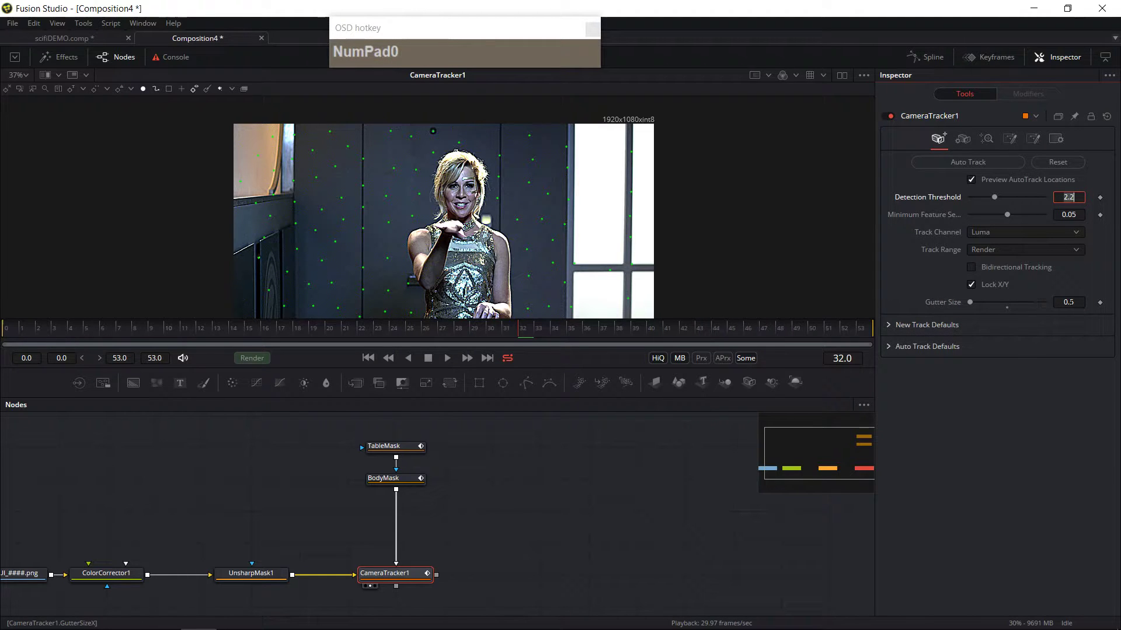
pyautogui.click(1077, 310)
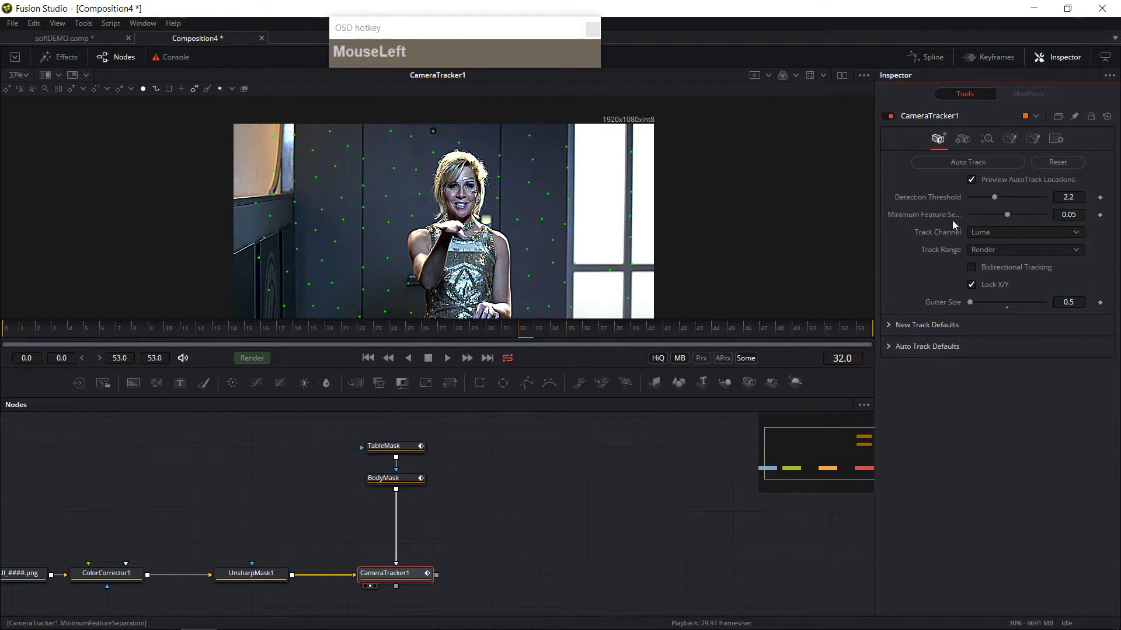
# Step: Set the minimum feature separation to about 0.0968
pyautogui.moveTo(874, 195); pyautogui.dragTo(818, 195)
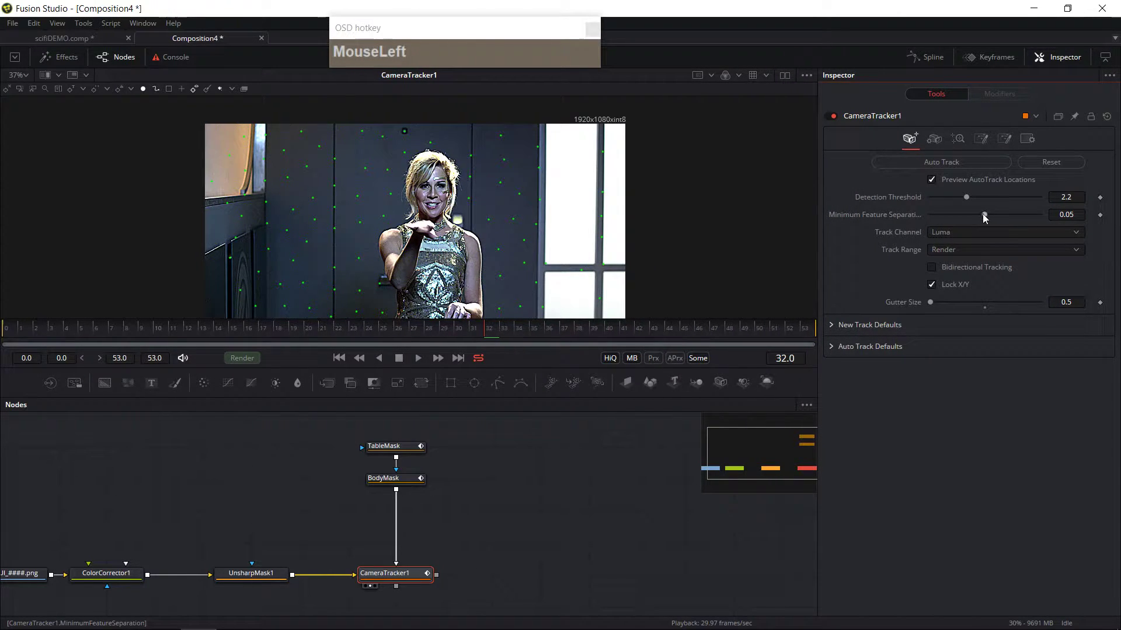
pyautogui.moveTo(985, 215); pyautogui.dragTo(1034, 222)
pyautogui.click(937, 218)
pyautogui.moveTo(992, 216); pyautogui.dragTo(948, 214)
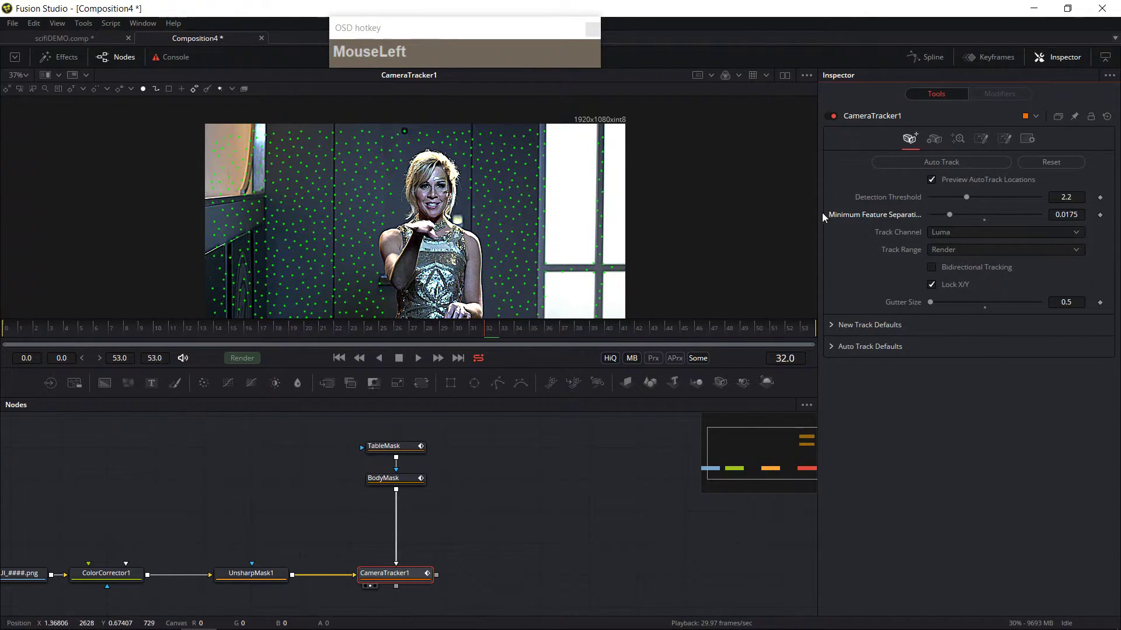
pyautogui.click(1019, 218)
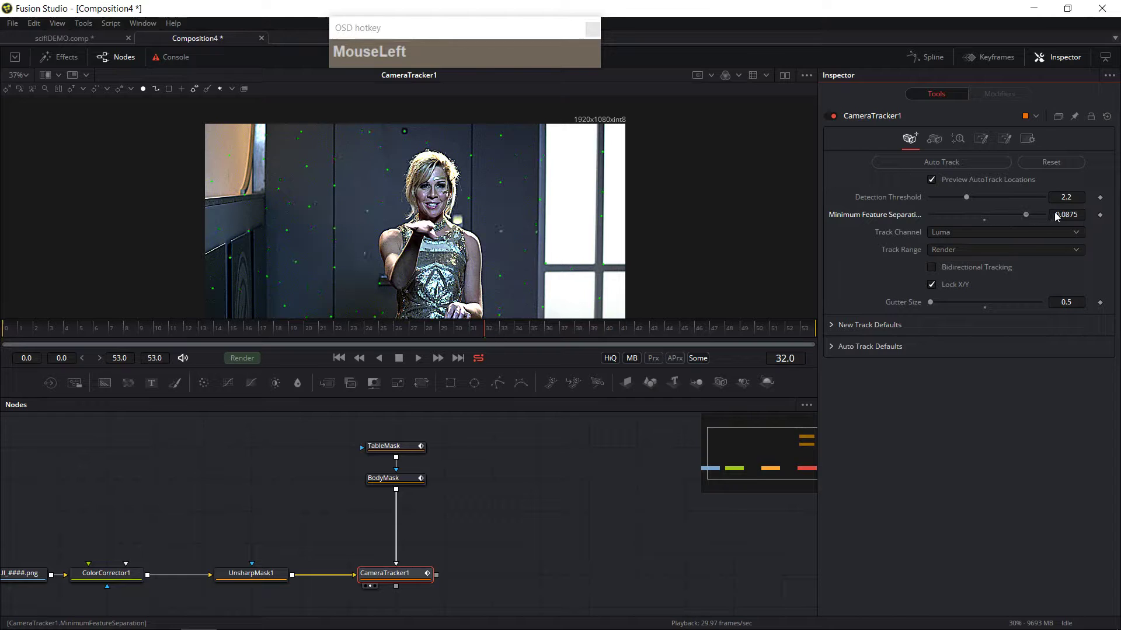
pyautogui.moveTo(1029, 215); pyautogui.dragTo(1037, 216)
pyautogui.moveTo(469, 259); pyautogui.dragTo(486, 225)
pyautogui.moveTo(388, 244); pyautogui.dragTo(389, 244)
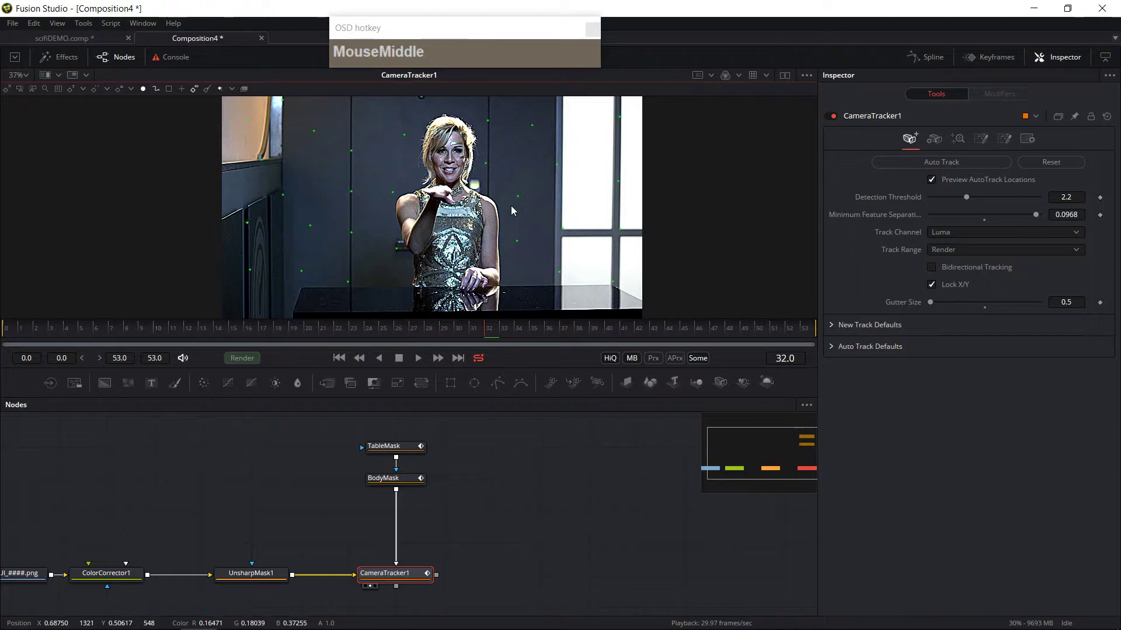
pyautogui.moveTo(331, 211); pyautogui.dragTo(336, 184)
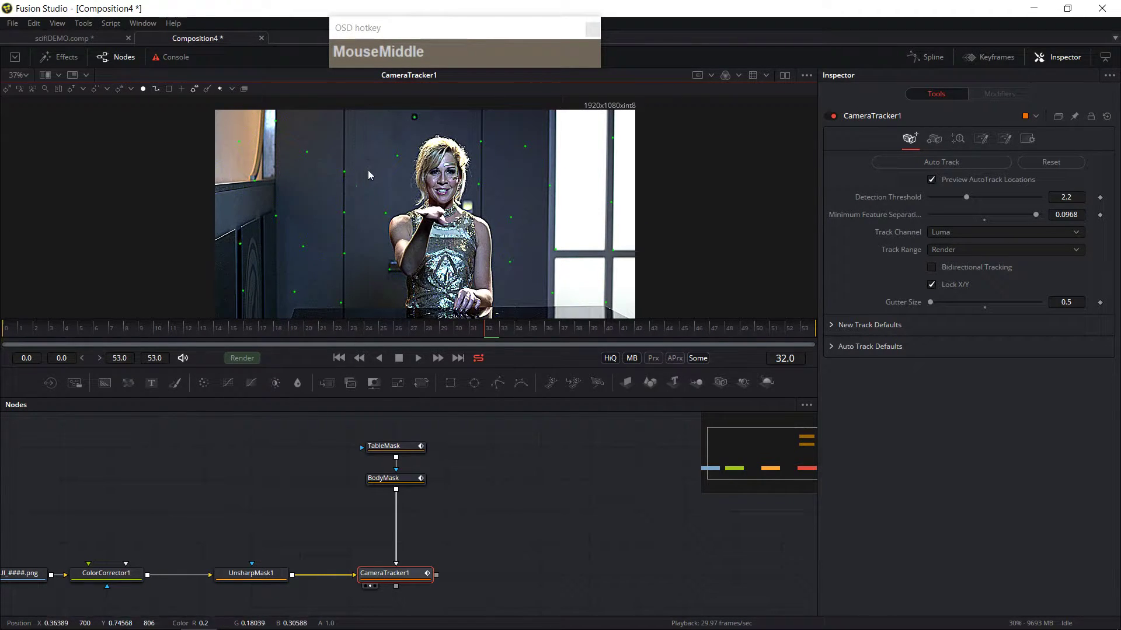
# Step: Raise the detection threshold to 2.243 and try the Green and Blue track channels before returning to Luma
pyautogui.moveTo(967, 198); pyautogui.dragTo(901, 236)
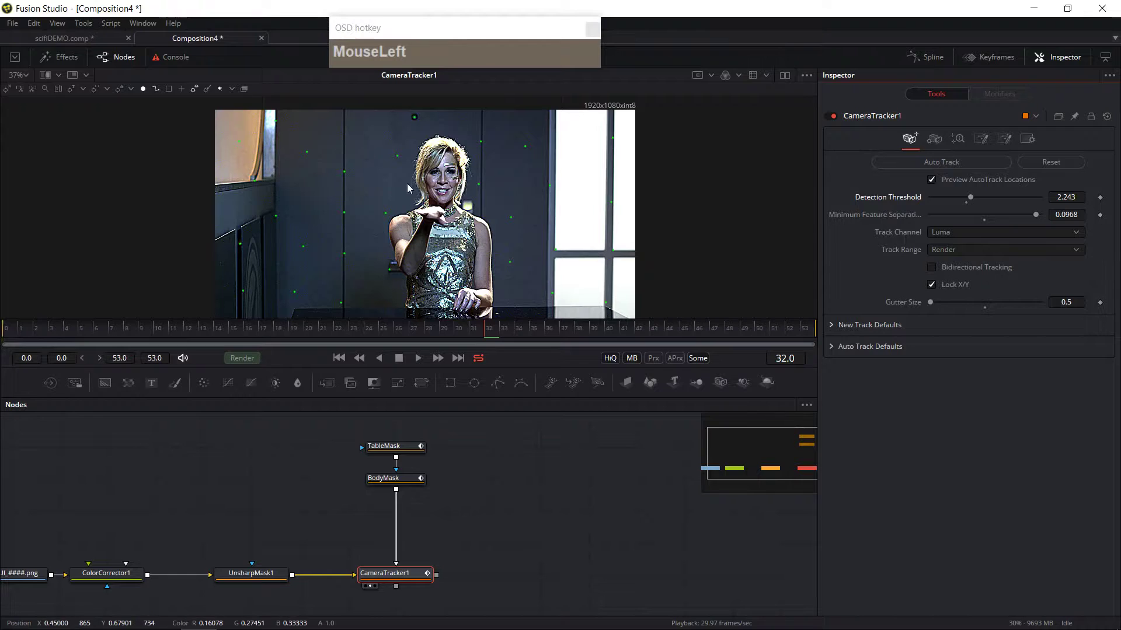
pyautogui.moveTo(969, 231); pyautogui.dragTo(957, 195)
pyautogui.click(968, 232)
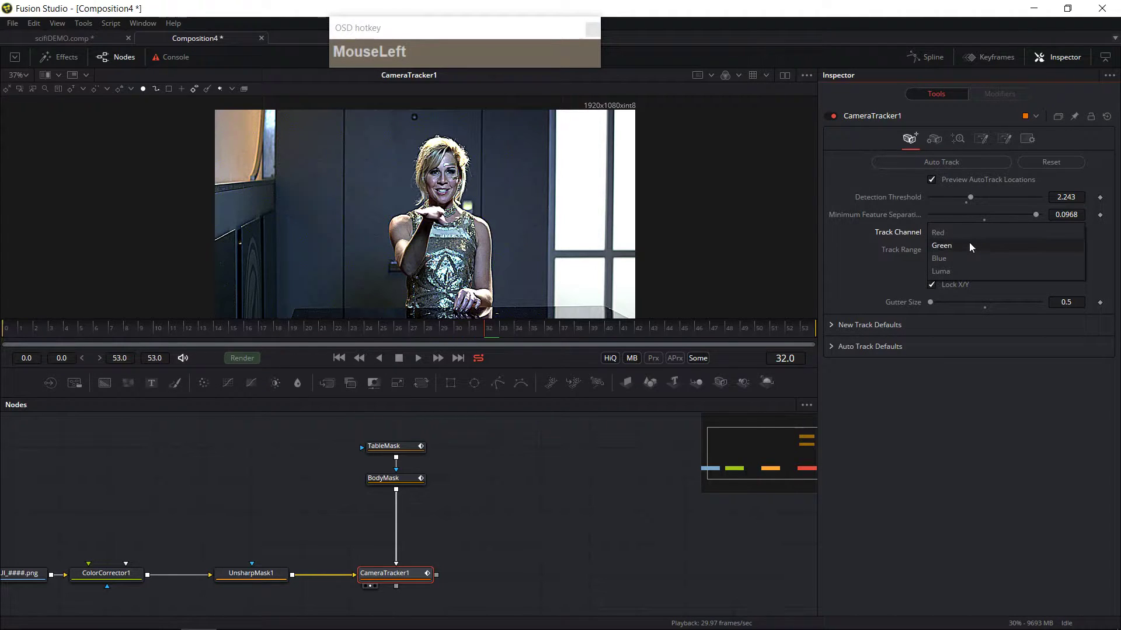
pyautogui.click(969, 245)
pyautogui.click(969, 231)
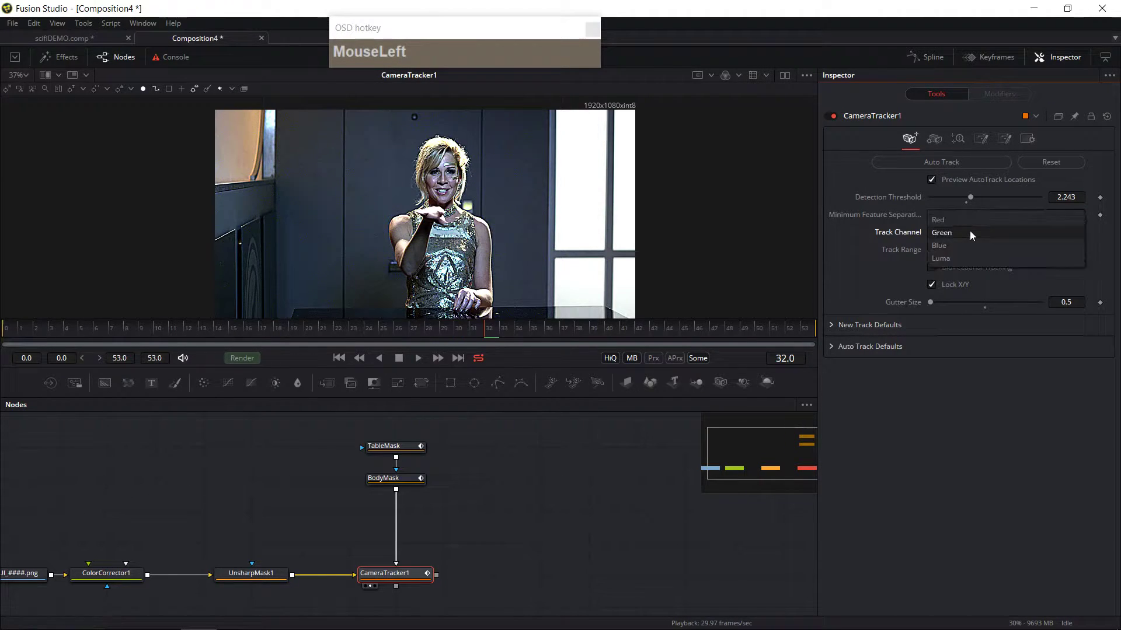
pyautogui.click(964, 248)
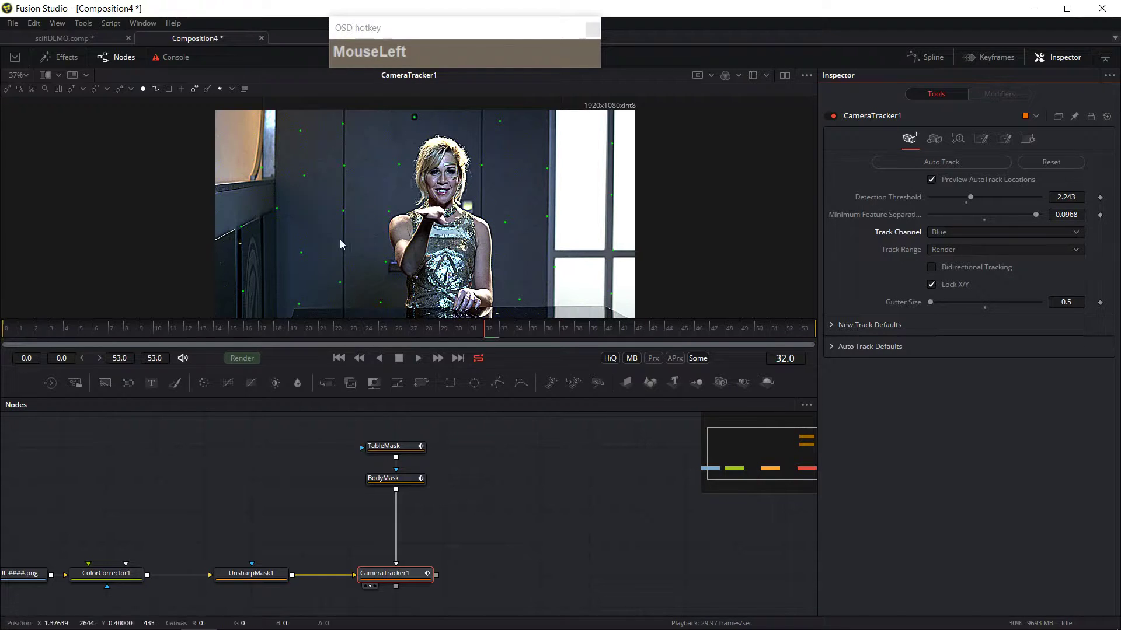
pyautogui.click(962, 235)
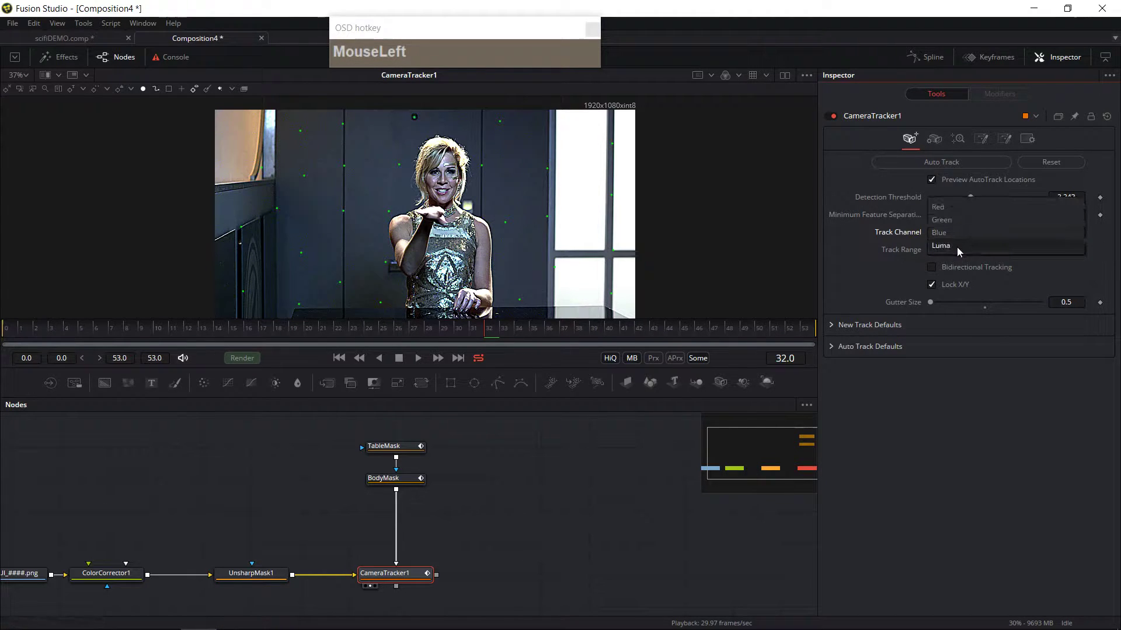
pyautogui.click(957, 248)
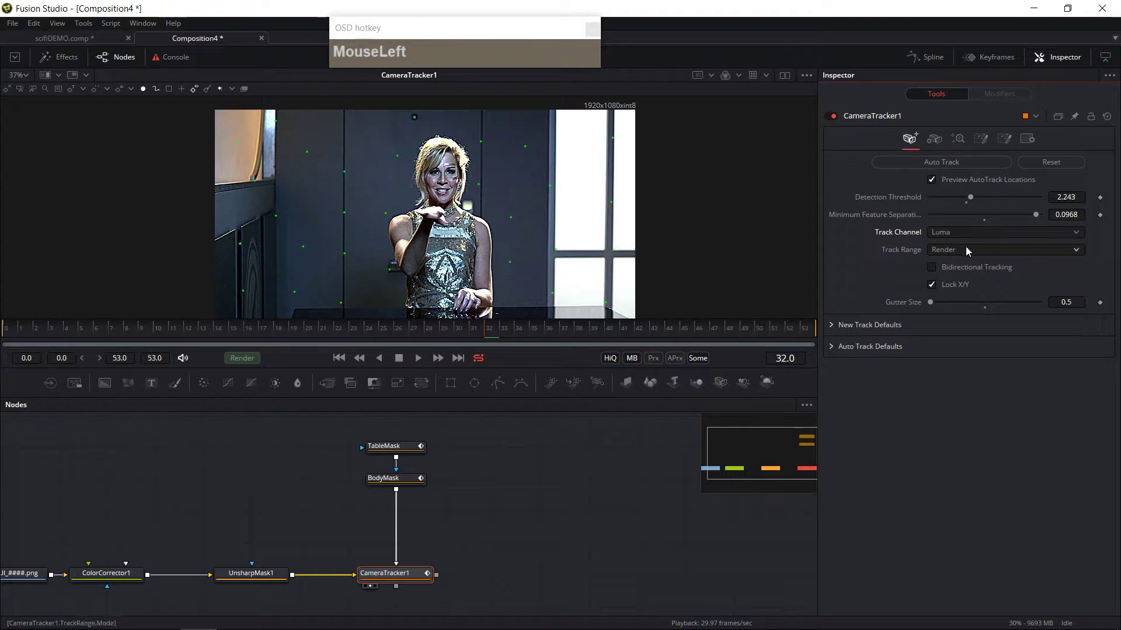
# Step: Enable bidirectional tracking and run Auto Track on the footage
pyautogui.moveTo(487, 369); pyautogui.dragTo(487, 419)
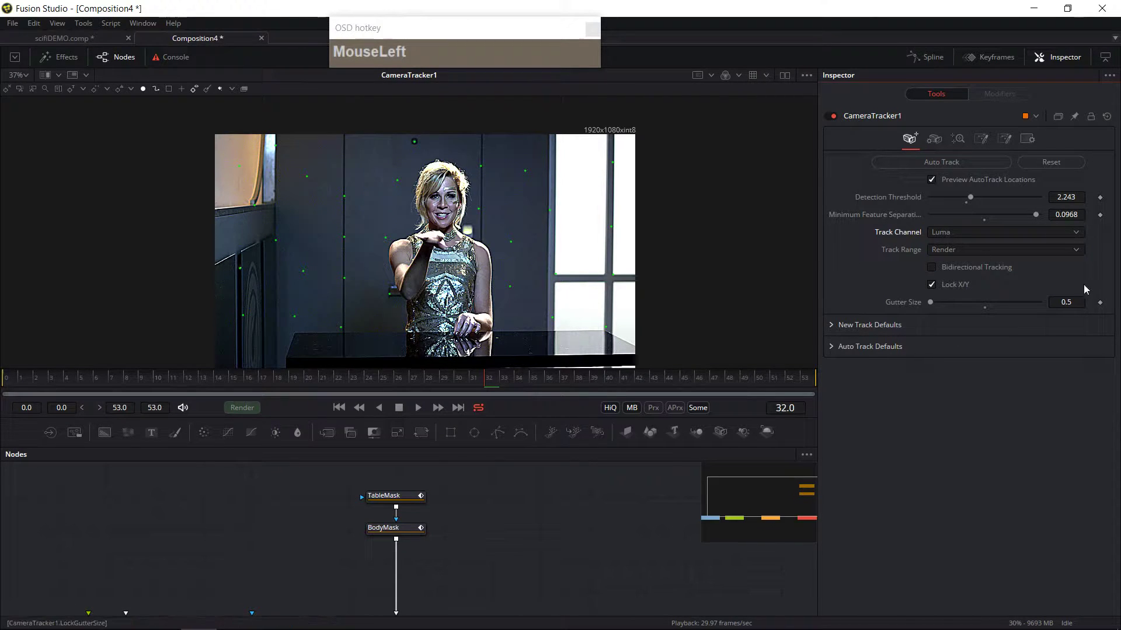
pyautogui.click(951, 268)
pyautogui.click(947, 162)
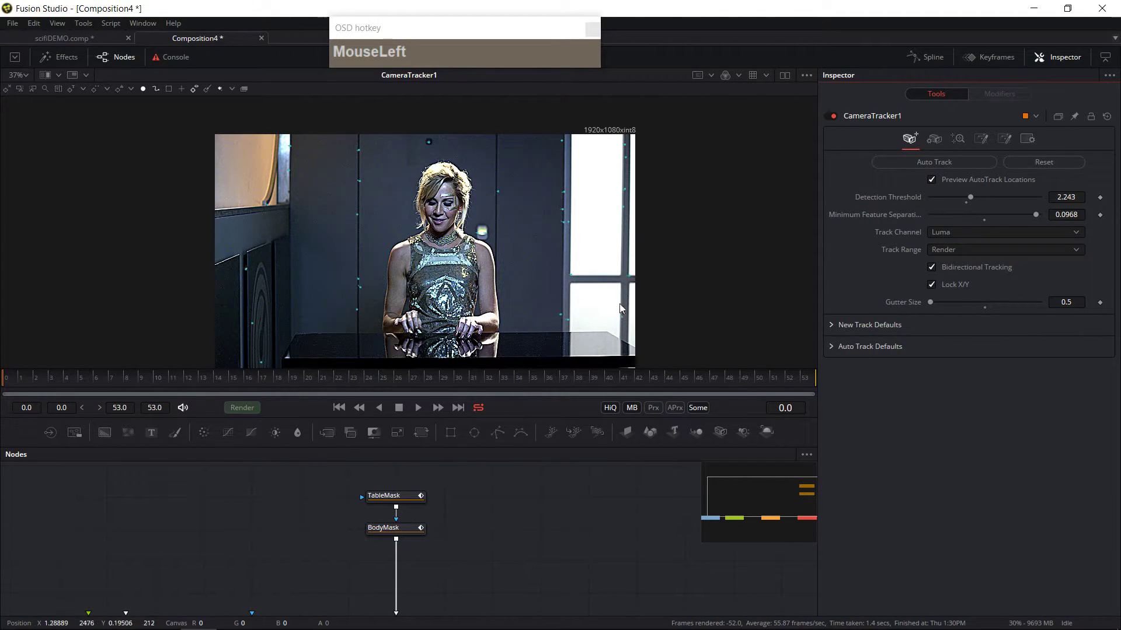
# Step: Turn off the auto-track location preview and scrub through the shot to review the generated tracks
pyautogui.moveTo(46, 379); pyautogui.dragTo(432, 395)
pyautogui.click(932, 180)
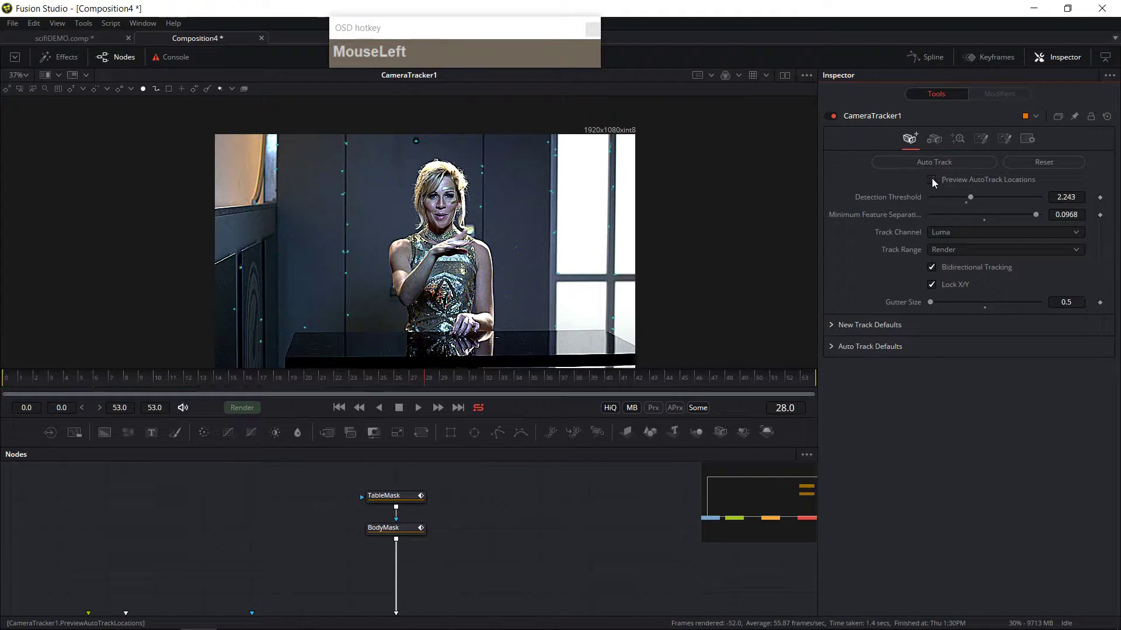
pyautogui.moveTo(457, 384); pyautogui.dragTo(751, 390)
pyautogui.moveTo(350, 402); pyautogui.dragTo(661, 391)
pyautogui.click(457, 379)
pyautogui.moveTo(459, 381); pyautogui.dragTo(227, 393)
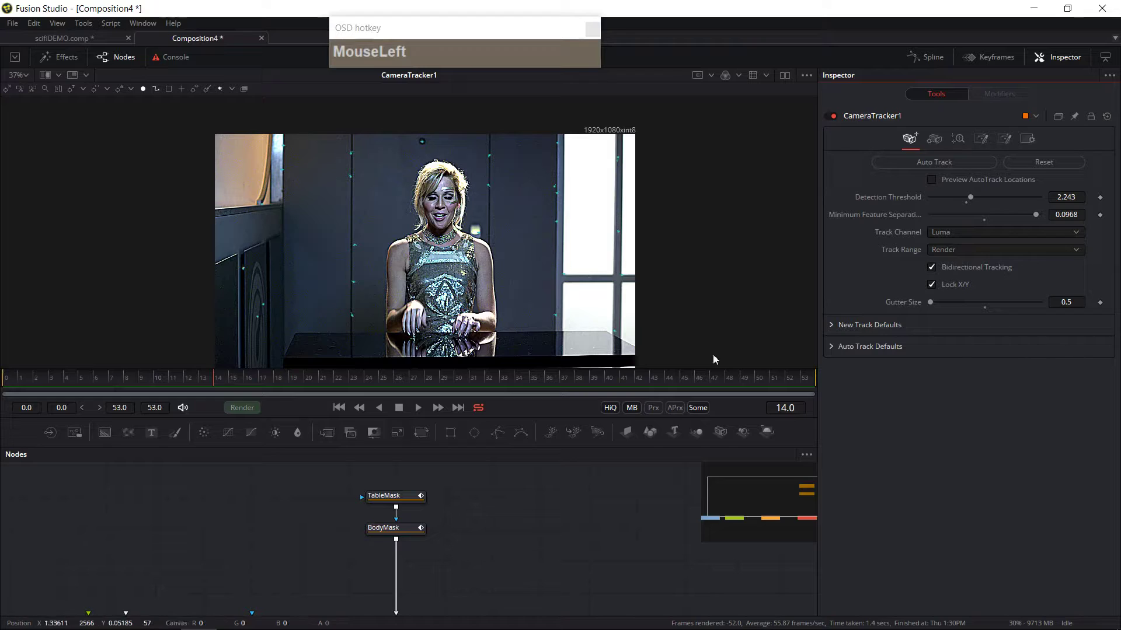
# Step: Undo the last two actions to restore the auto-track location preview
pyautogui.moveTo(323, 140); pyautogui.dragTo(366, 320)
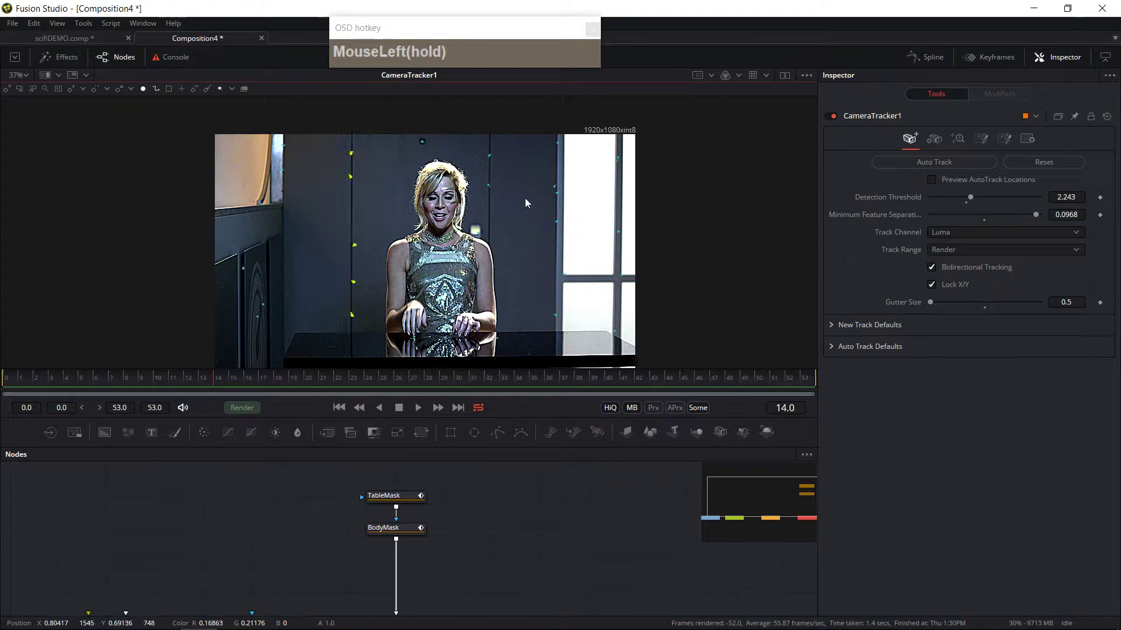
pyautogui.moveTo(68, 380); pyautogui.dragTo(1, 391)
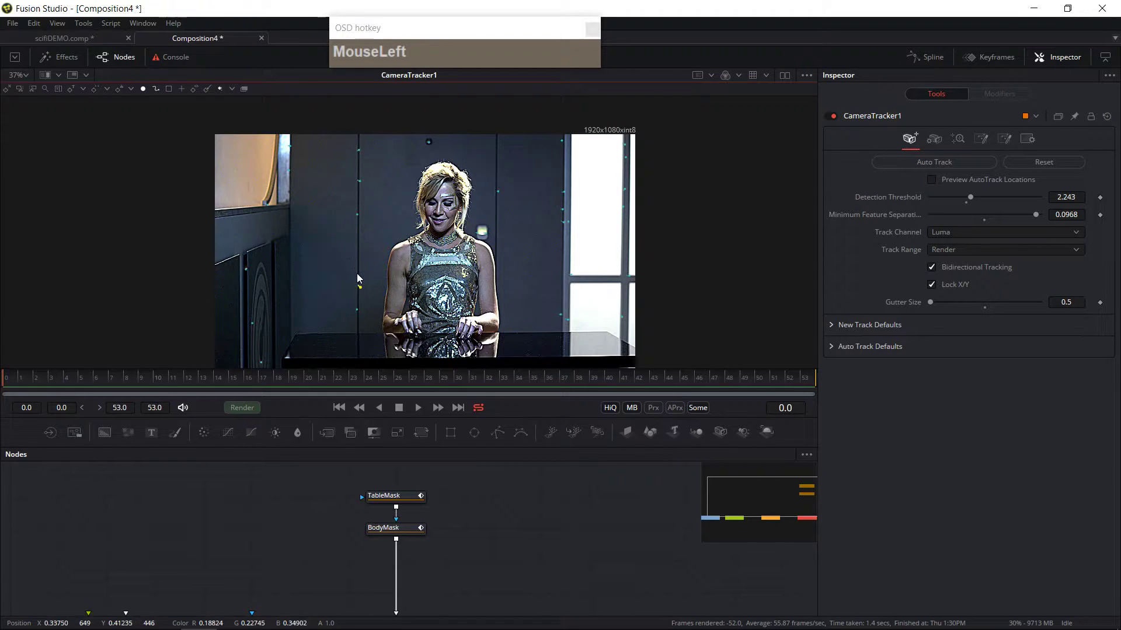
pyautogui.hotkey('ctrl', 'z')
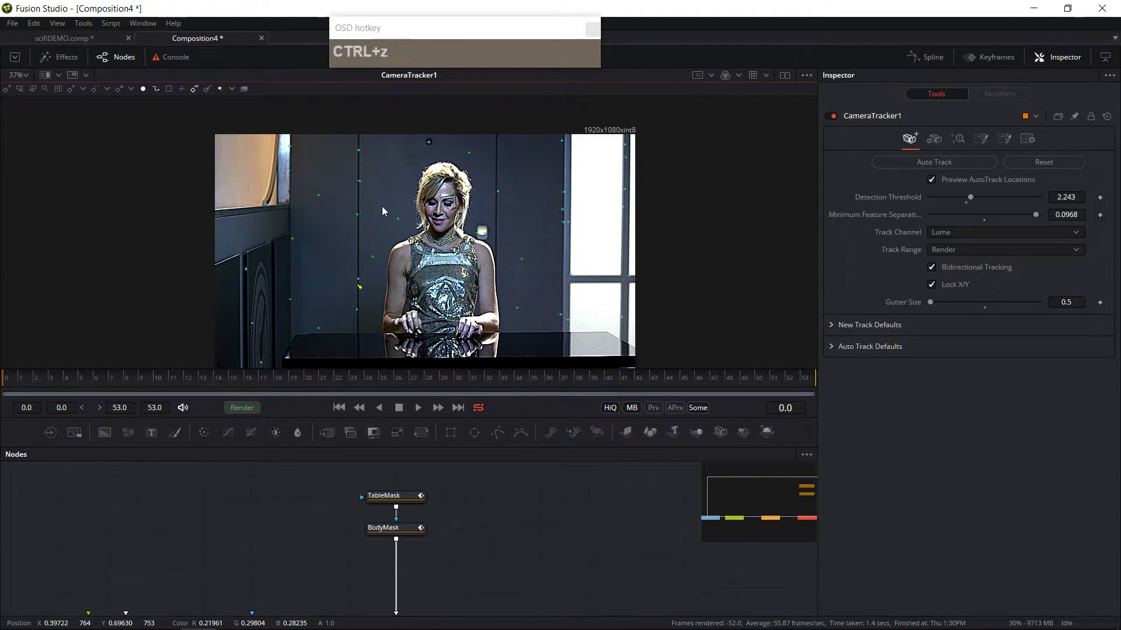
pyautogui.hotkey('ctrl', 'z')
# Step: Raise the detection threshold to 2.788 while scrubbing the shot to check the previewed track locations
pyautogui.moveTo(251, 379); pyautogui.dragTo(2, 386)
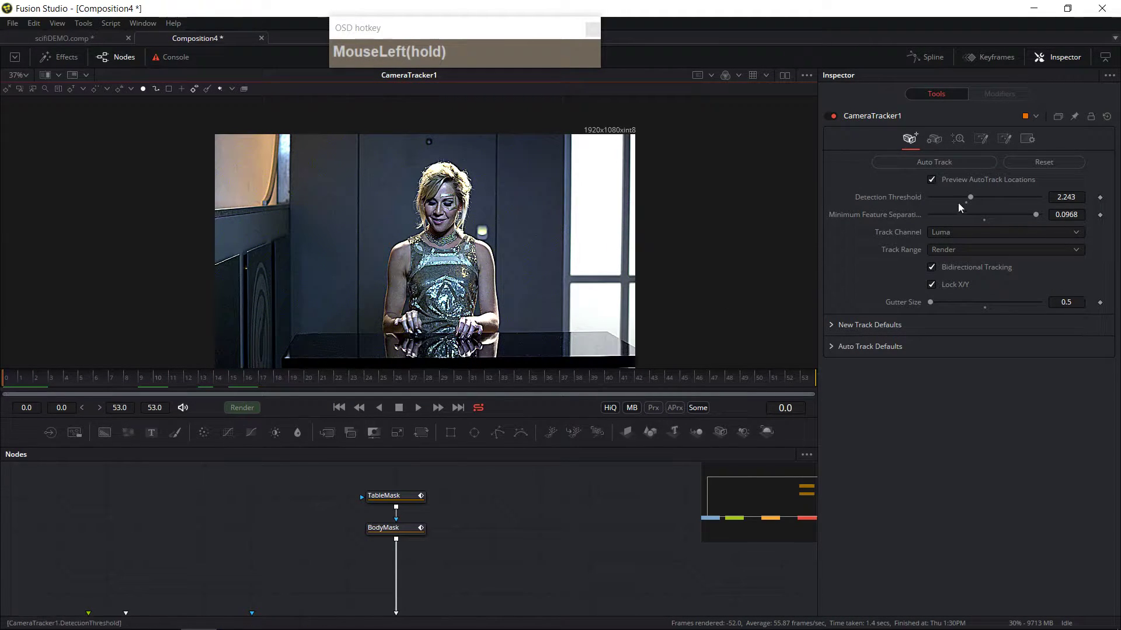
pyautogui.moveTo(135, 380); pyautogui.dragTo(333, 384)
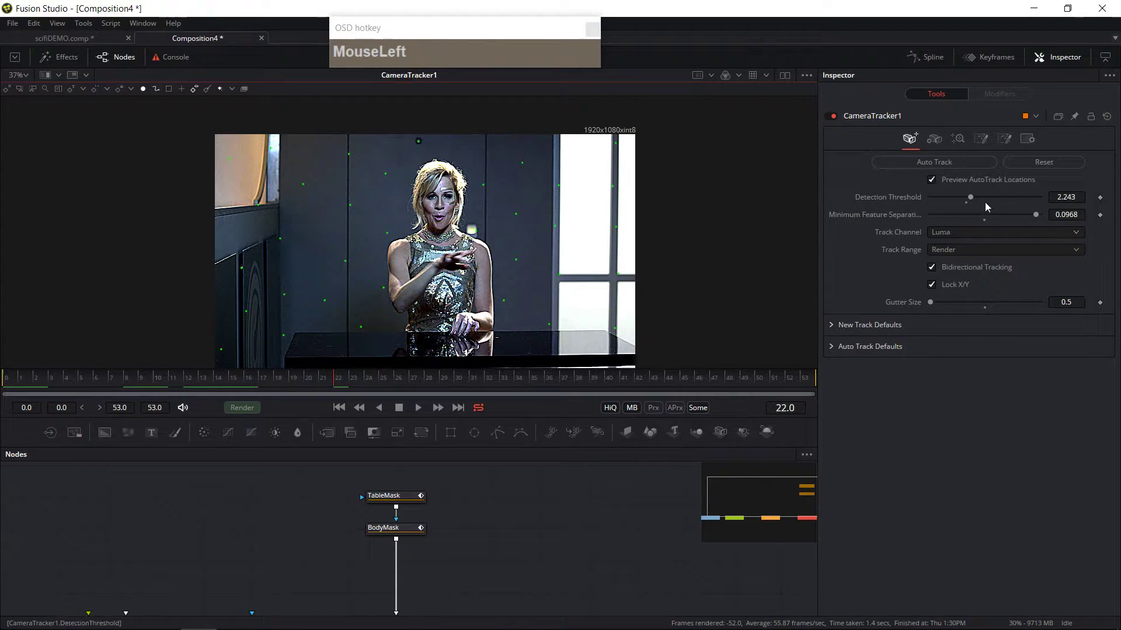
pyautogui.moveTo(971, 195); pyautogui.dragTo(1007, 201)
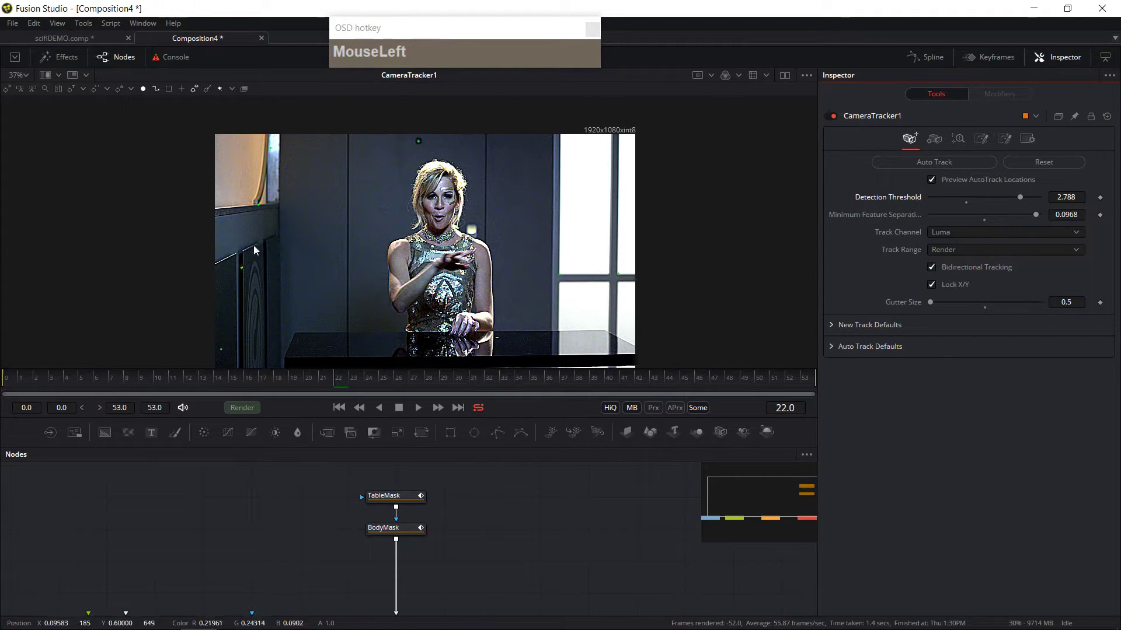
pyautogui.moveTo(484, 378); pyautogui.dragTo(362, 385)
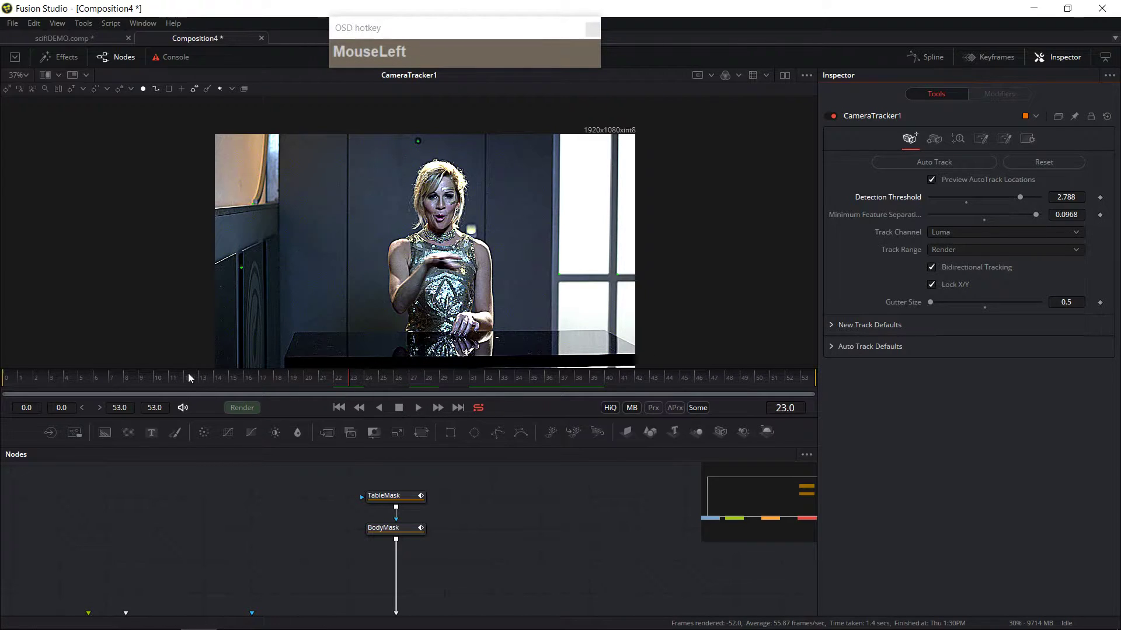
# Step: Return to the first frame, open the New Track Defaults and set the tracker type to Planar
pyautogui.click(3, 383)
pyautogui.moveTo(3, 383); pyautogui.dragTo(3, 379)
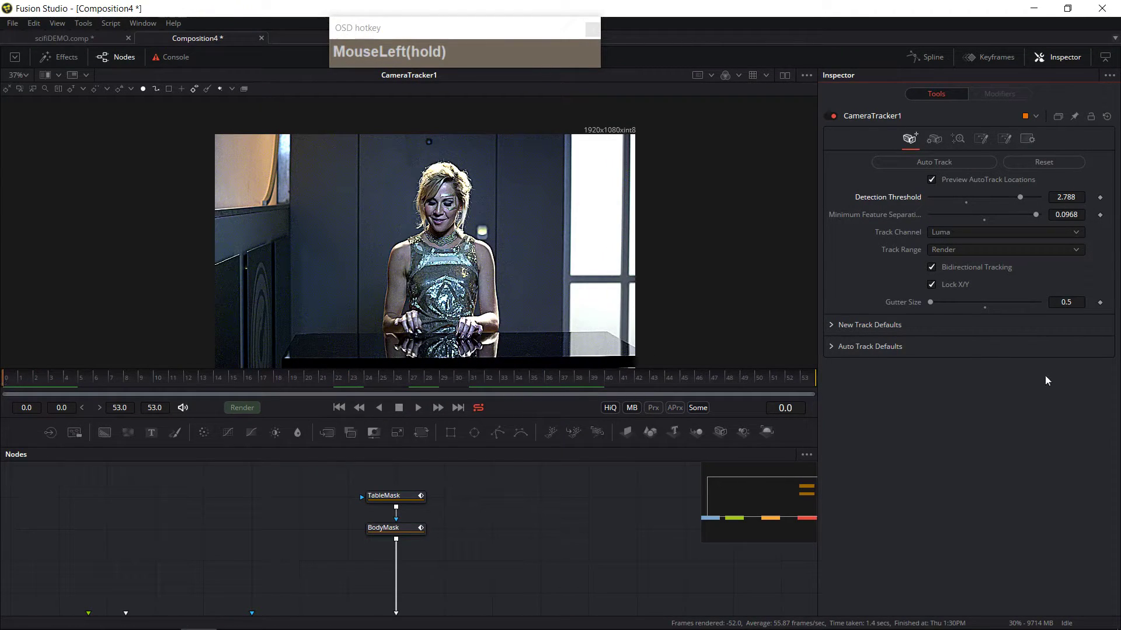
pyautogui.click(832, 324)
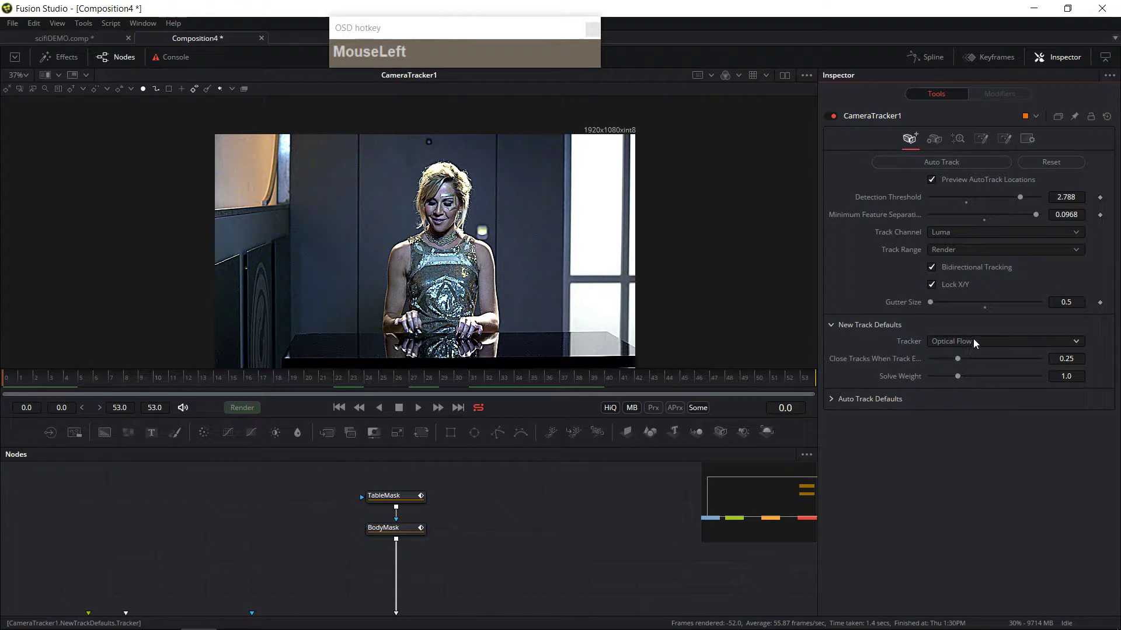
pyautogui.moveTo(19, 379)
pyautogui.mouseDown()
pyautogui.moveTo(51, 382)
pyautogui.moveTo(12, 387)
pyautogui.moveTo(339, 414)
pyautogui.moveTo(690, 379)
pyautogui.moveTo(11, 377)
pyautogui.mouseUp()
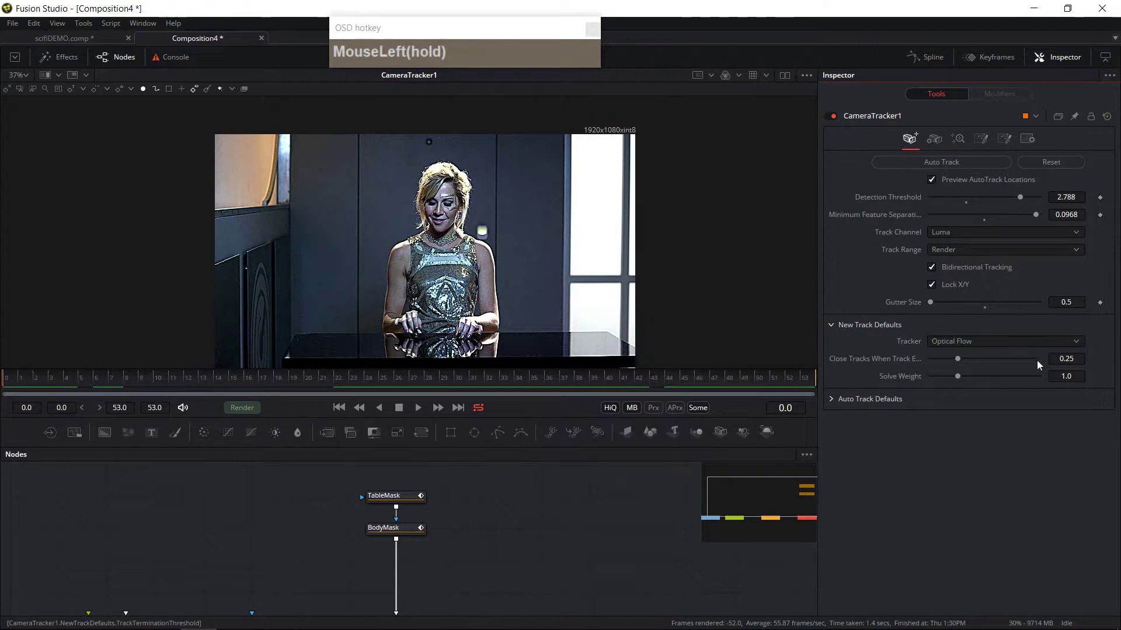
pyautogui.click(1001, 341)
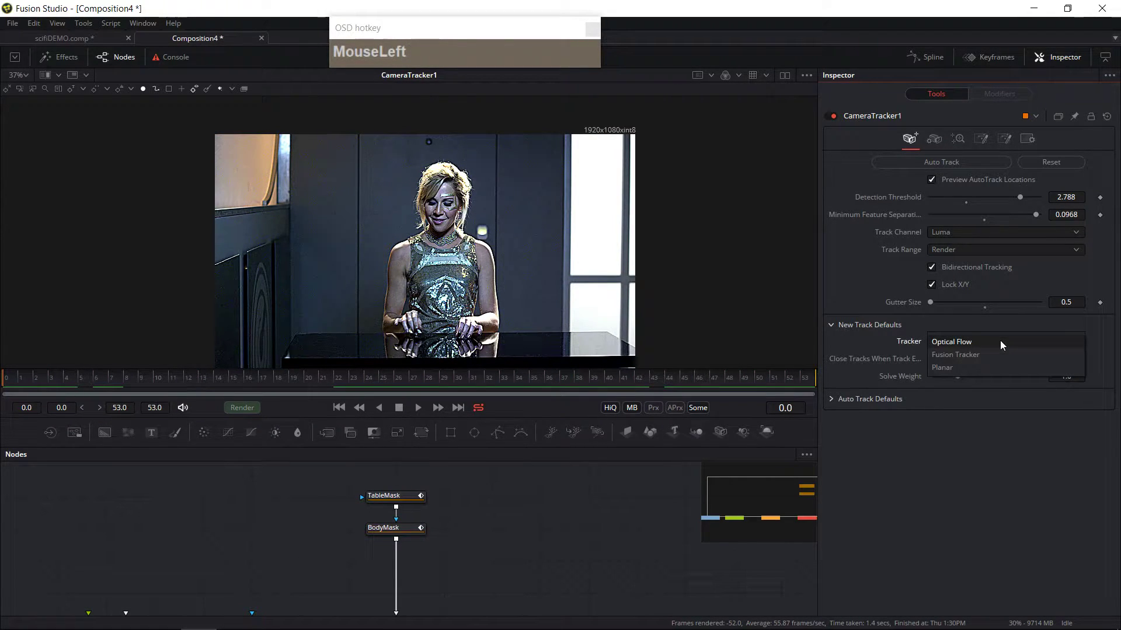
pyautogui.click(952, 367)
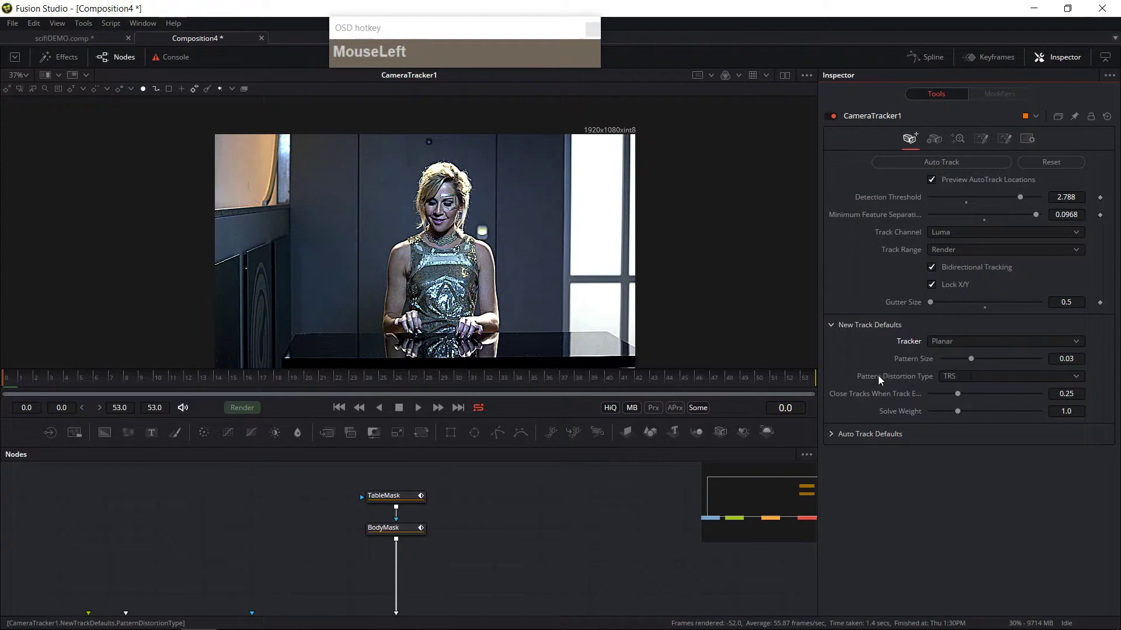
# Step: Set the pattern distortion type to Affine and scrub through the shot to check the preview points
pyautogui.click(957, 376)
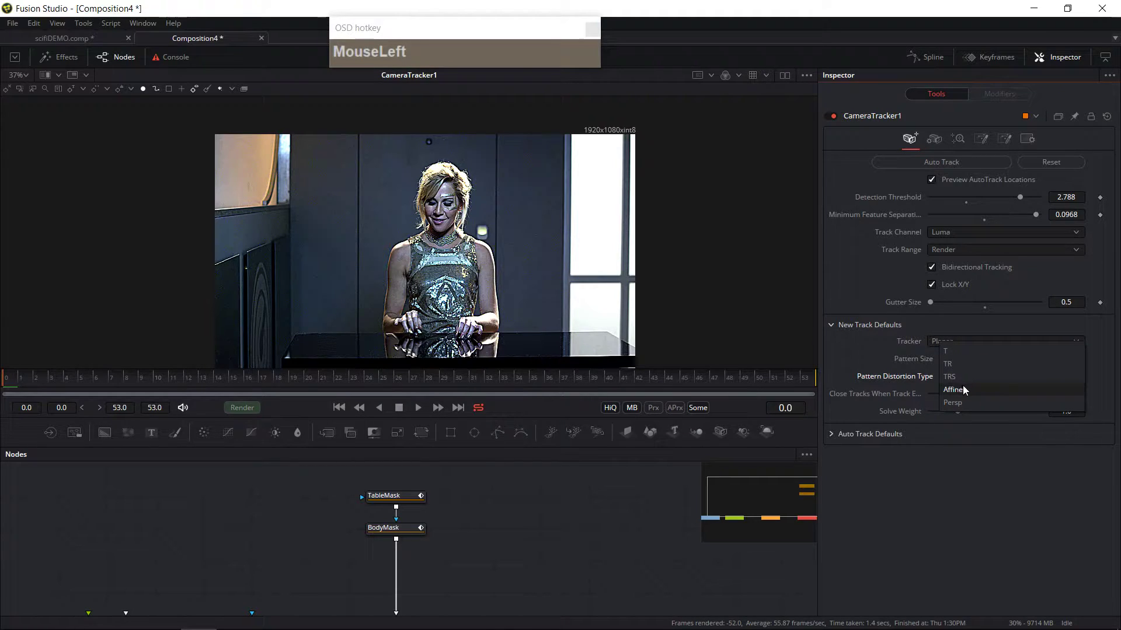
pyautogui.click(964, 390)
pyautogui.moveTo(24, 387); pyautogui.dragTo(2, 403)
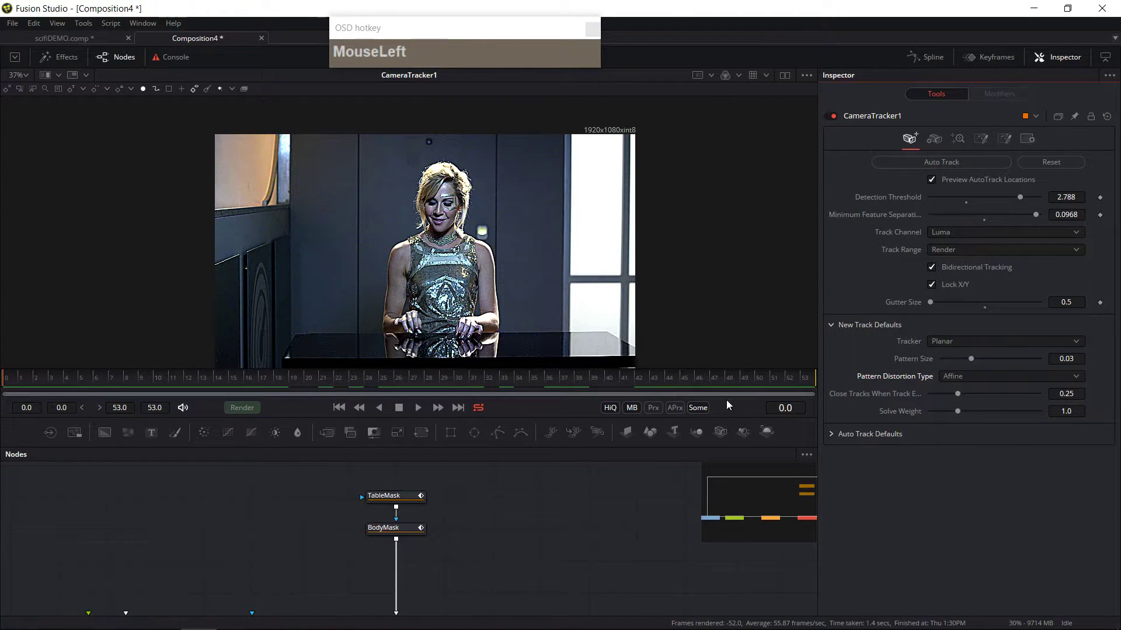
pyautogui.click(52, 385)
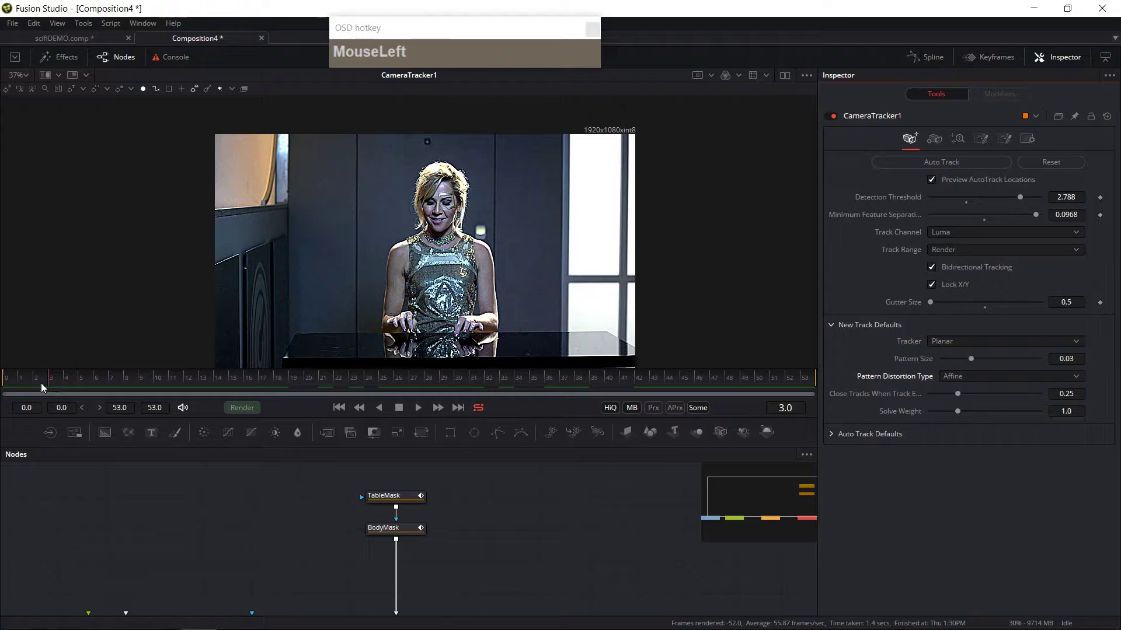
pyautogui.click(248, 387)
pyautogui.click(562, 380)
pyautogui.click(428, 377)
pyautogui.moveTo(415, 377)
pyautogui.mouseDown()
pyautogui.moveTo(385, 379)
pyautogui.moveTo(410, 377)
pyautogui.mouseUp()
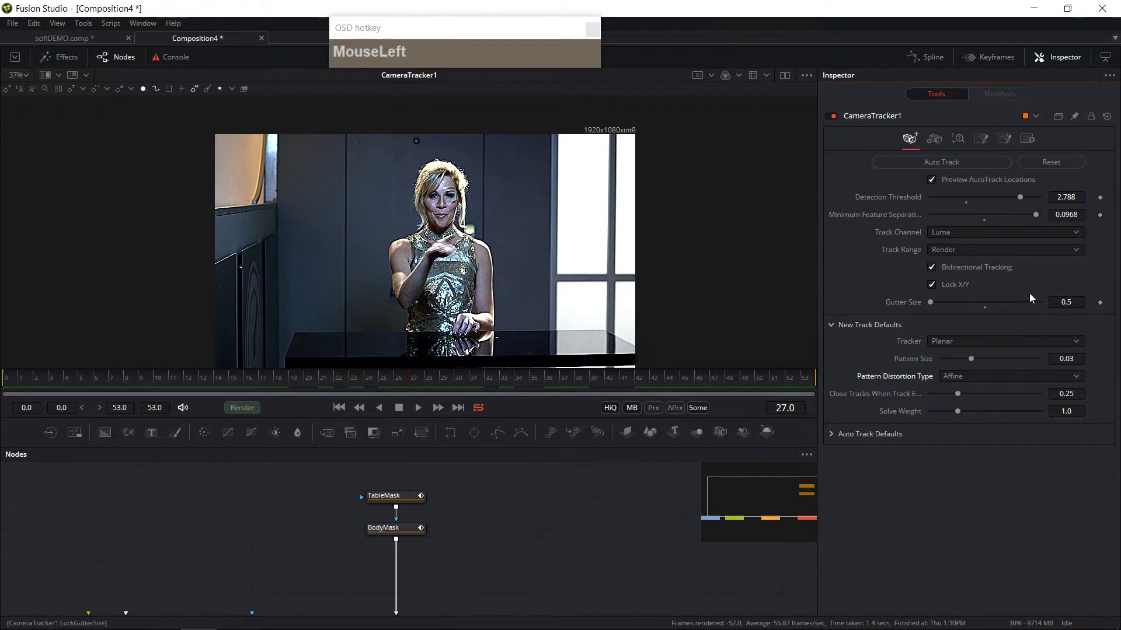
# Step: Lower the minimum feature separation to 0.093 and the detection threshold to 2.698
pyautogui.click(1032, 215)
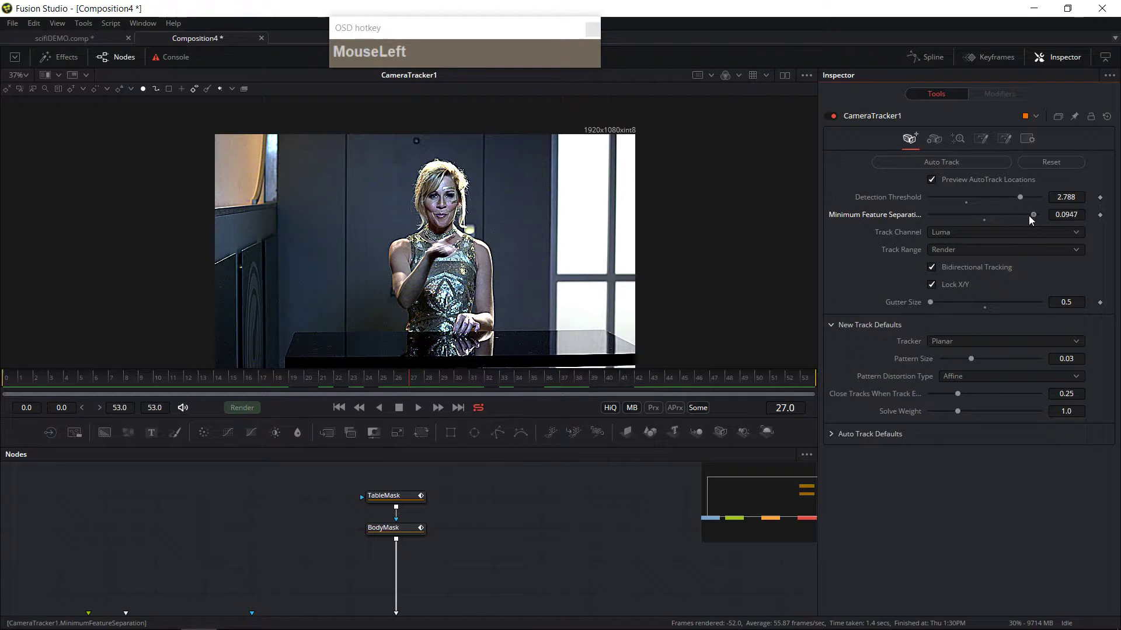
pyautogui.moveTo(1021, 201); pyautogui.dragTo(1013, 200)
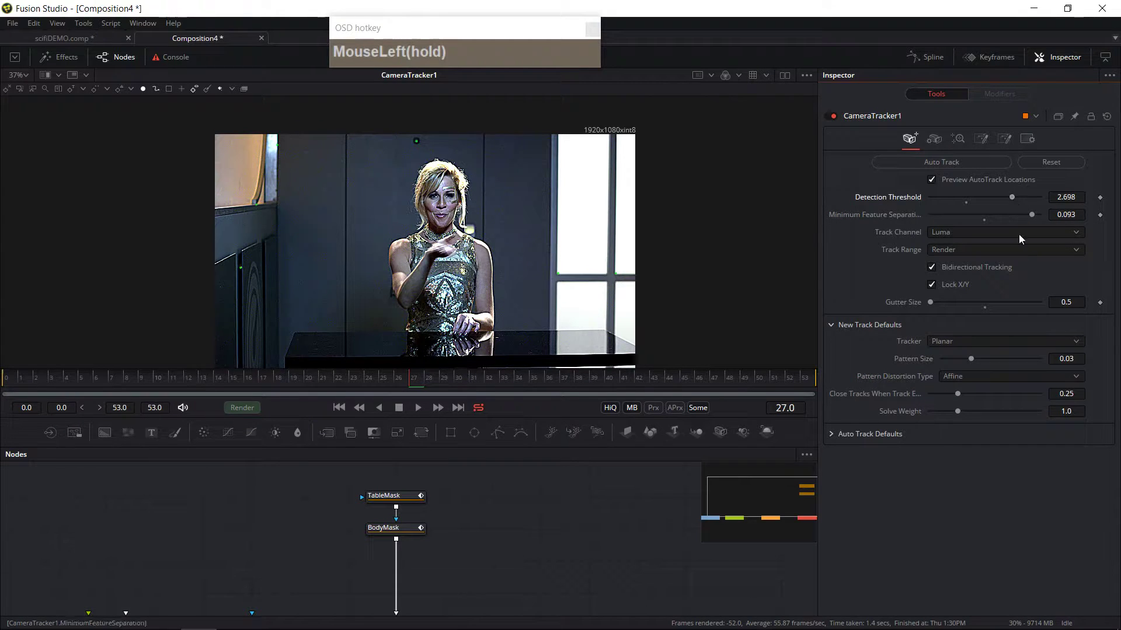
# Step: Set the pattern size to 0.02762 and run Auto Track on the footage again
pyautogui.moveTo(971, 359); pyautogui.dragTo(969, 360)
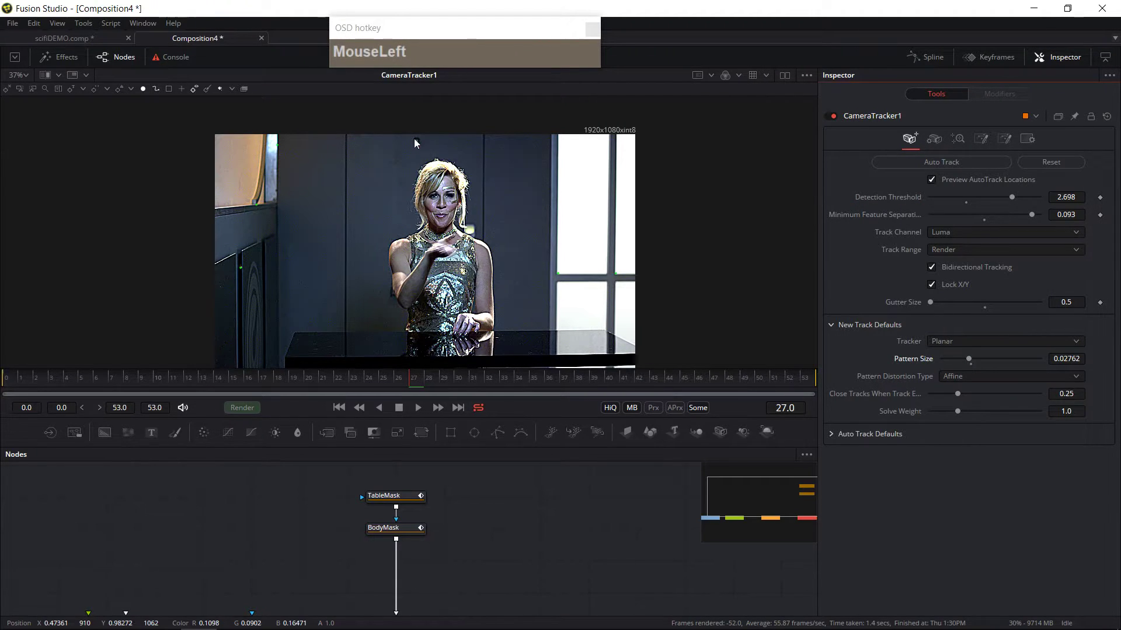
pyautogui.scroll(2, 1018, 222)
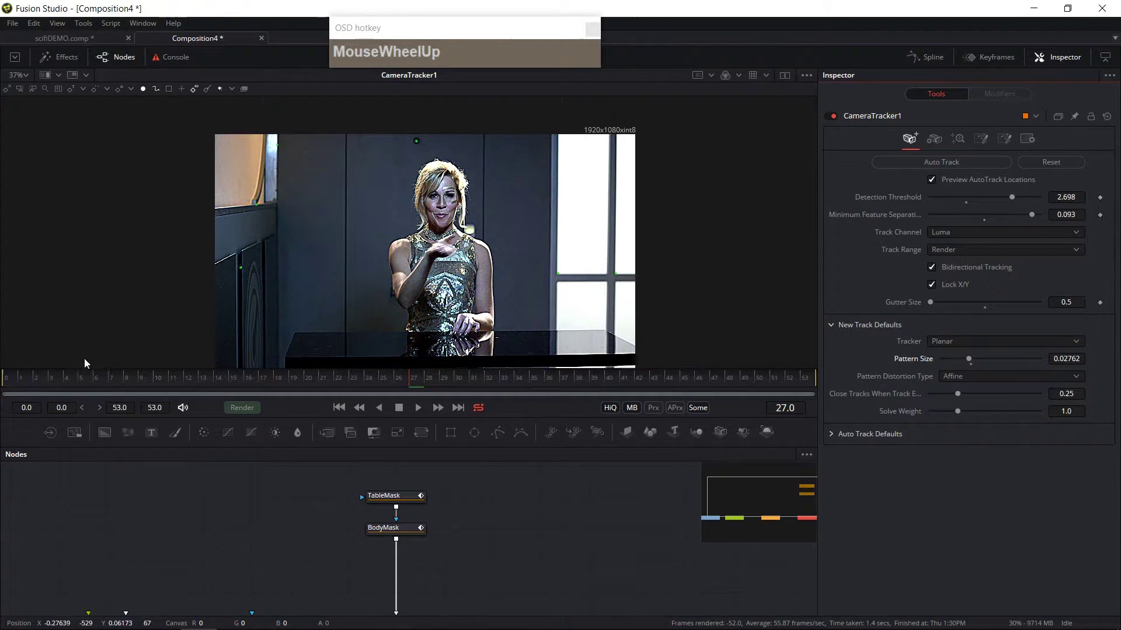
pyautogui.click(946, 163)
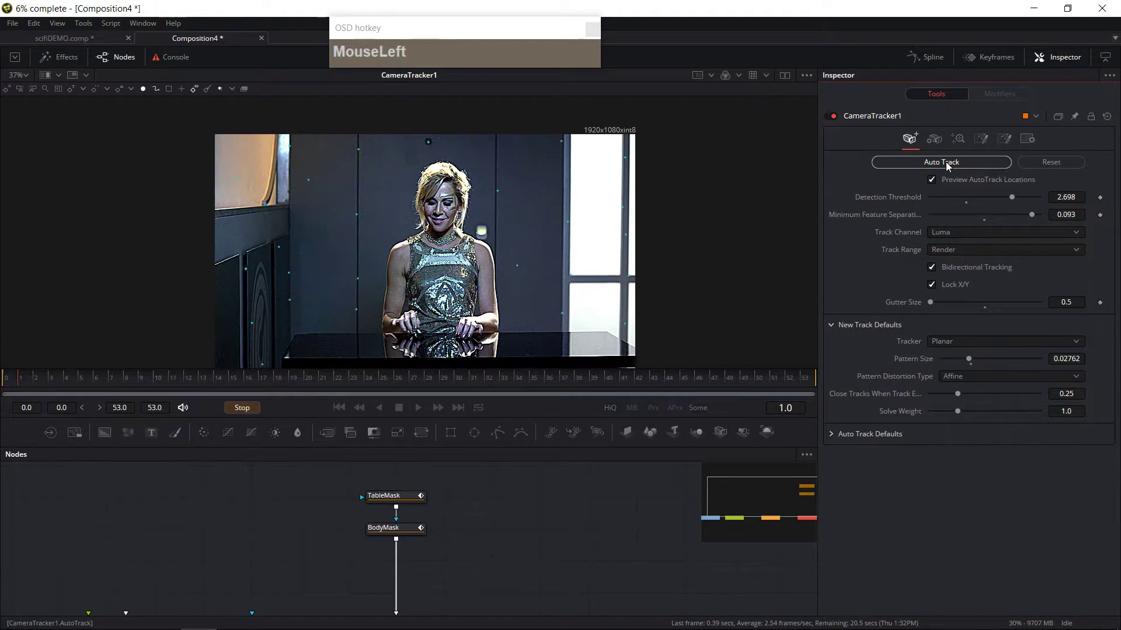
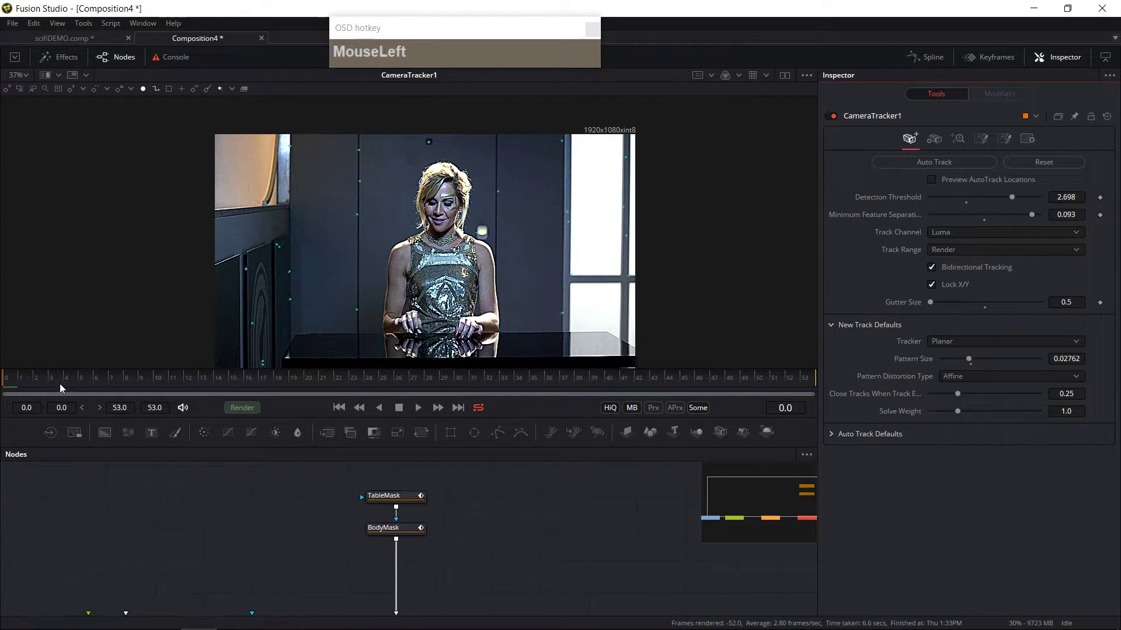
# Step: Play through the auto-tracked shot to review the track points, then return to the first frame
pyautogui.click(418, 408)
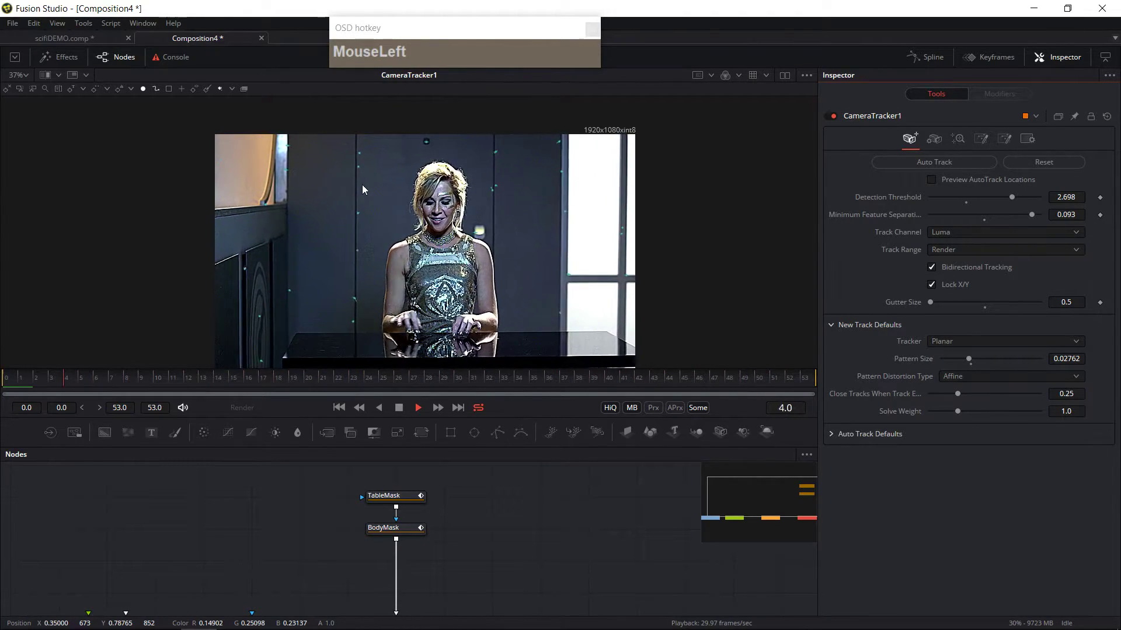
pyautogui.click(398, 408)
pyautogui.moveTo(332, 383); pyautogui.dragTo(6, 385)
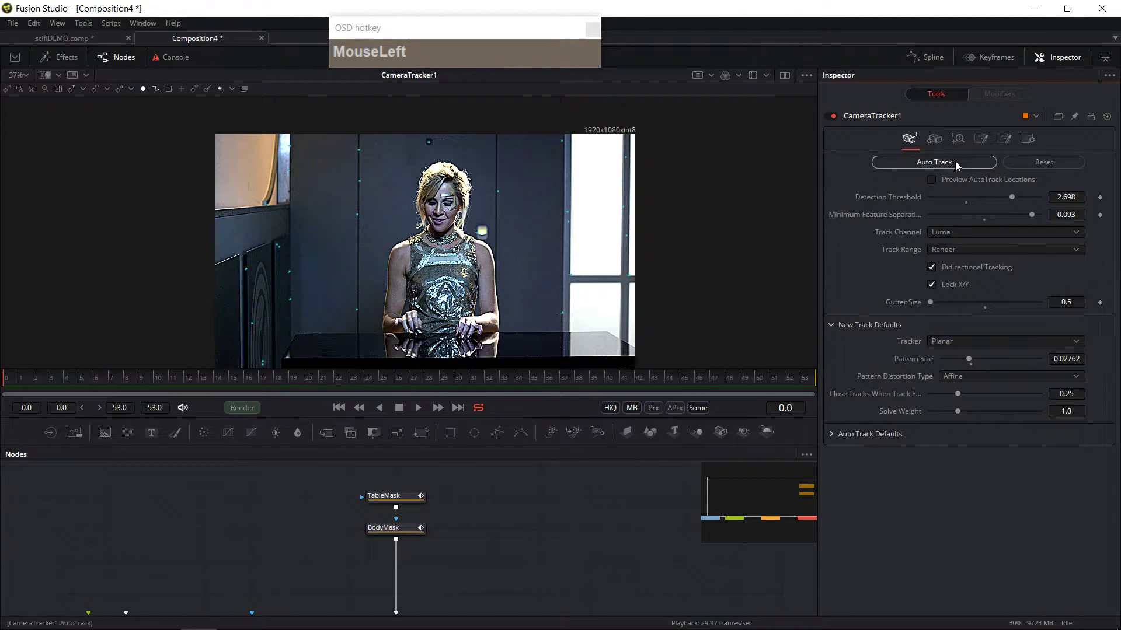
# Step: Set the Camera Tracker's camera focal length to 40 mm
pyautogui.click(934, 140)
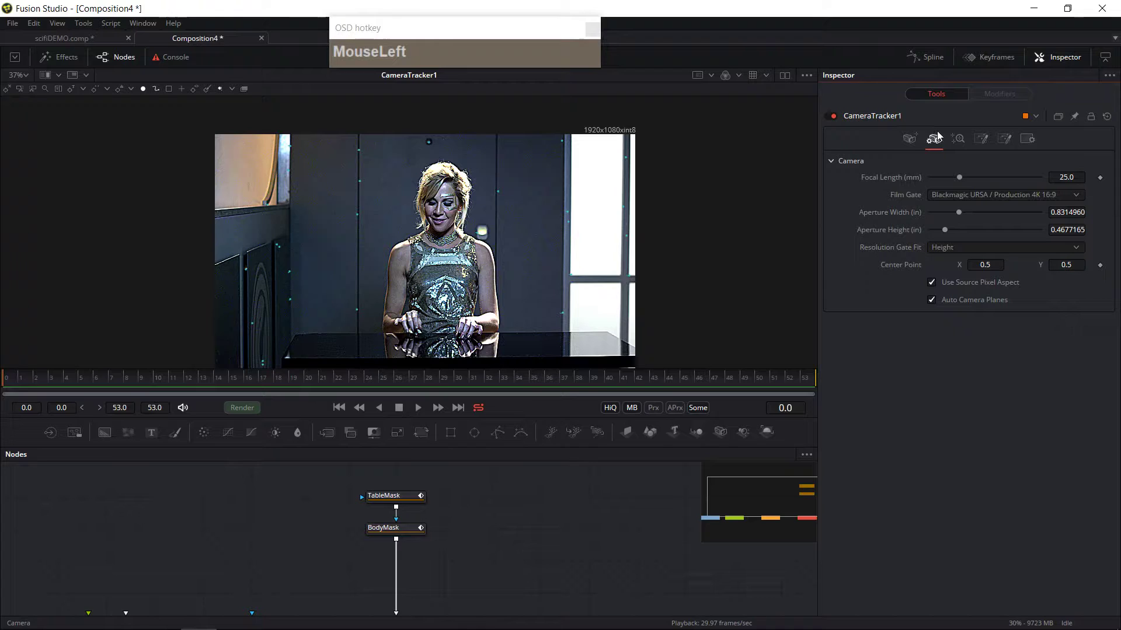
pyautogui.click(1062, 177)
pyautogui.write('40')
pyautogui.press('Tab')
pyautogui.click(1062, 177)
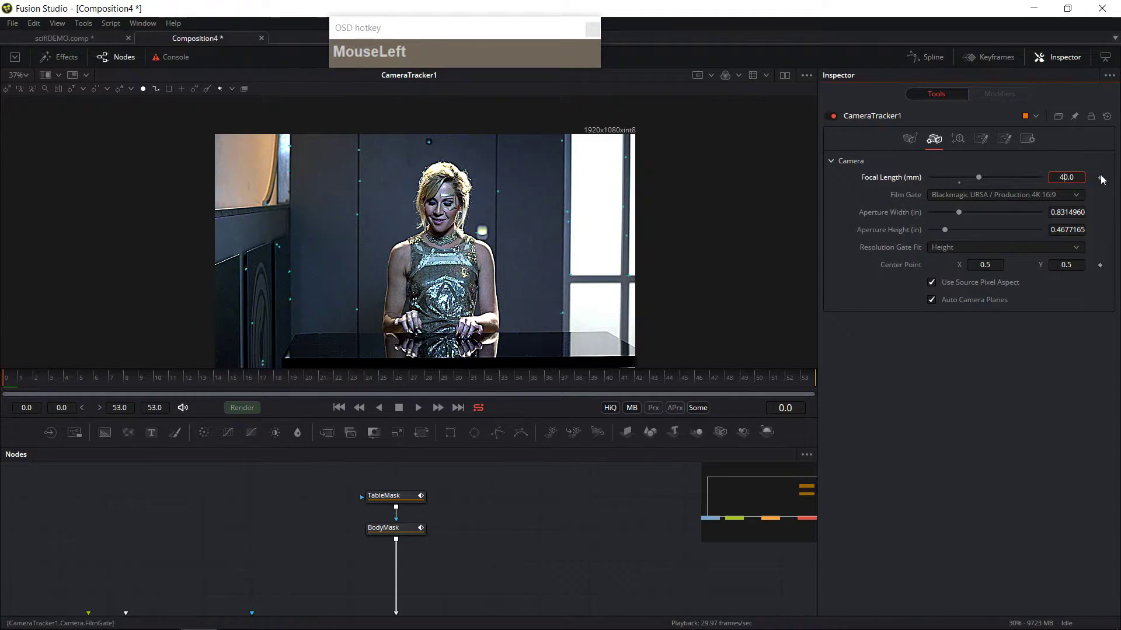
# Step: In the solve settings, set the minimum track length to 10 and delete the selected short tracks
pyautogui.click(959, 139)
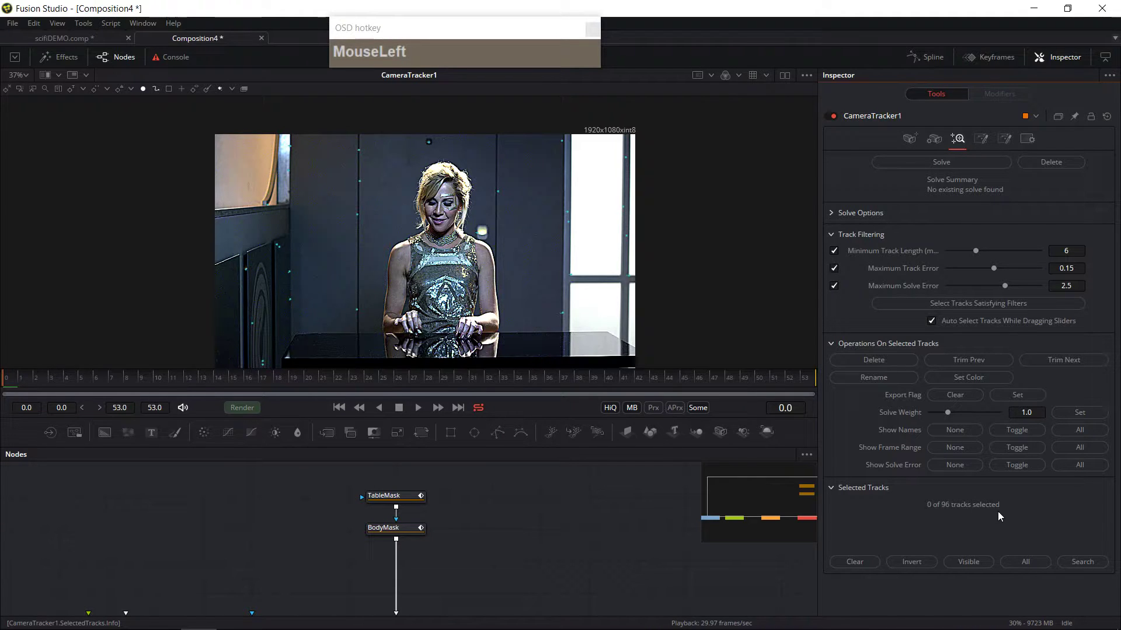
pyautogui.moveTo(117, 384); pyautogui.dragTo(8, 395)
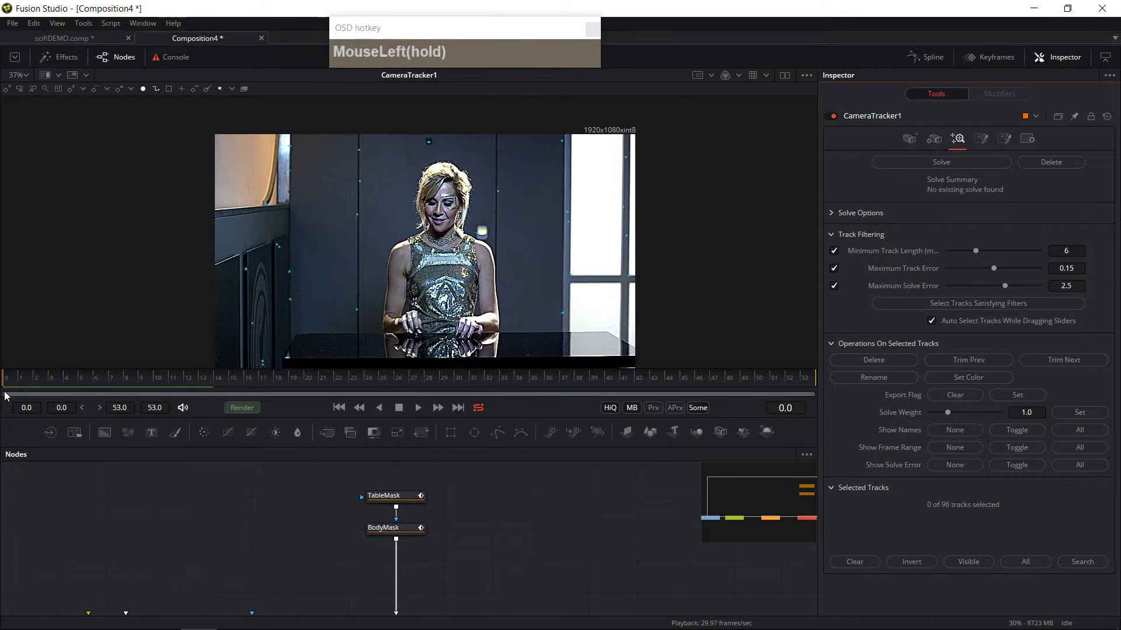
pyautogui.click(973, 252)
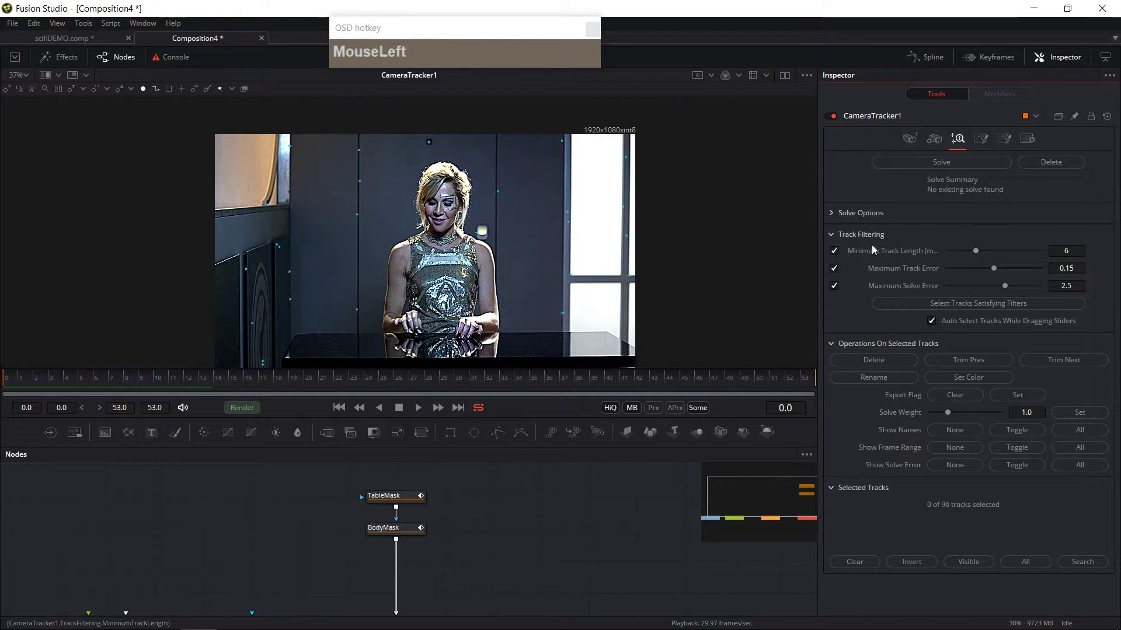
pyautogui.moveTo(977, 251); pyautogui.dragTo(997, 251)
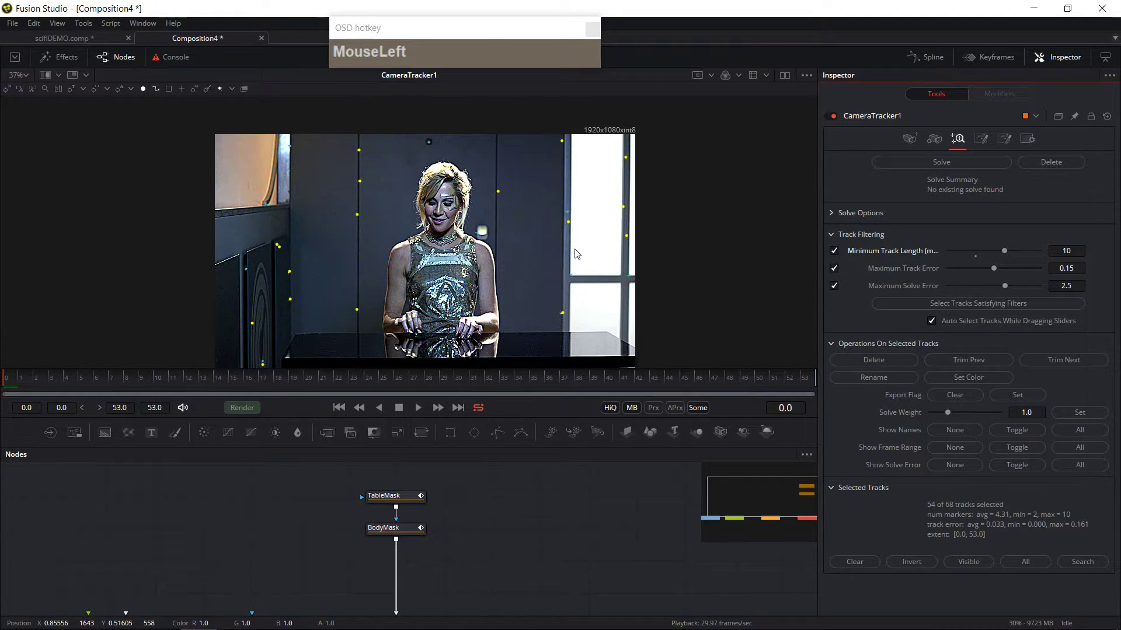
pyautogui.click(874, 360)
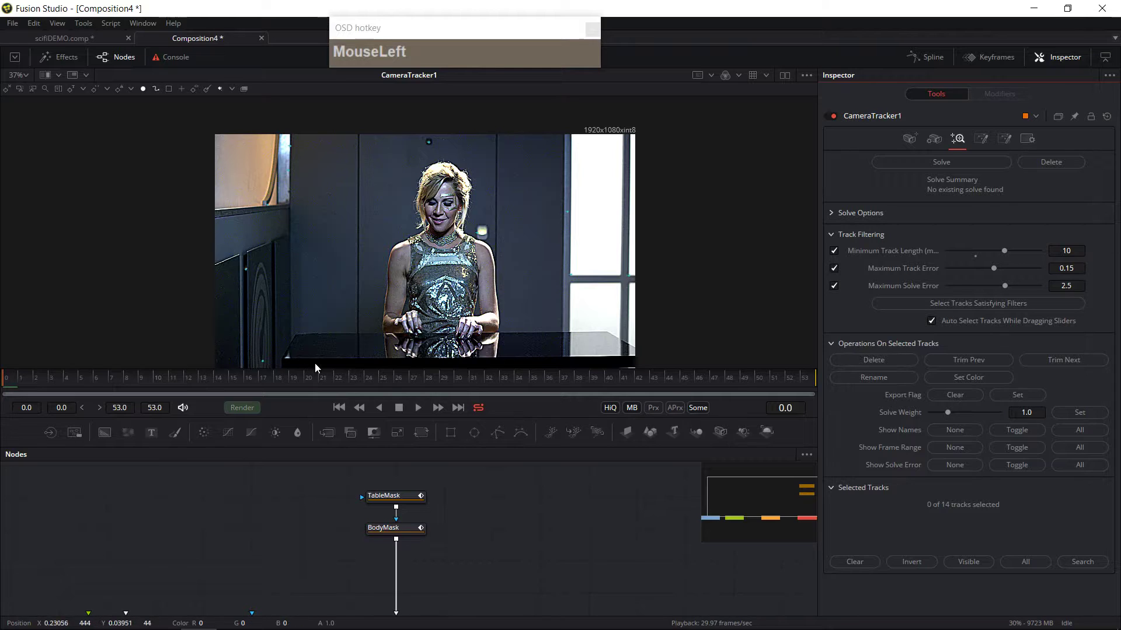
# Step: Delete a stray track on the left wall at frame 14
pyautogui.moveTo(51, 381); pyautogui.dragTo(213, 388)
pyautogui.click(358, 312)
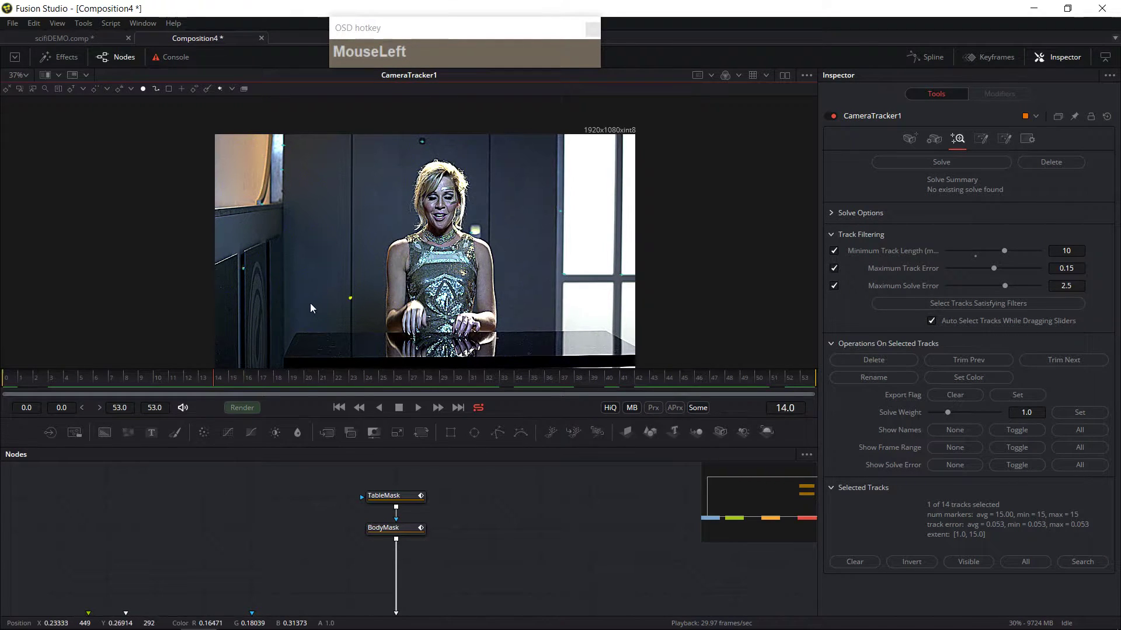
pyautogui.press('Delete')
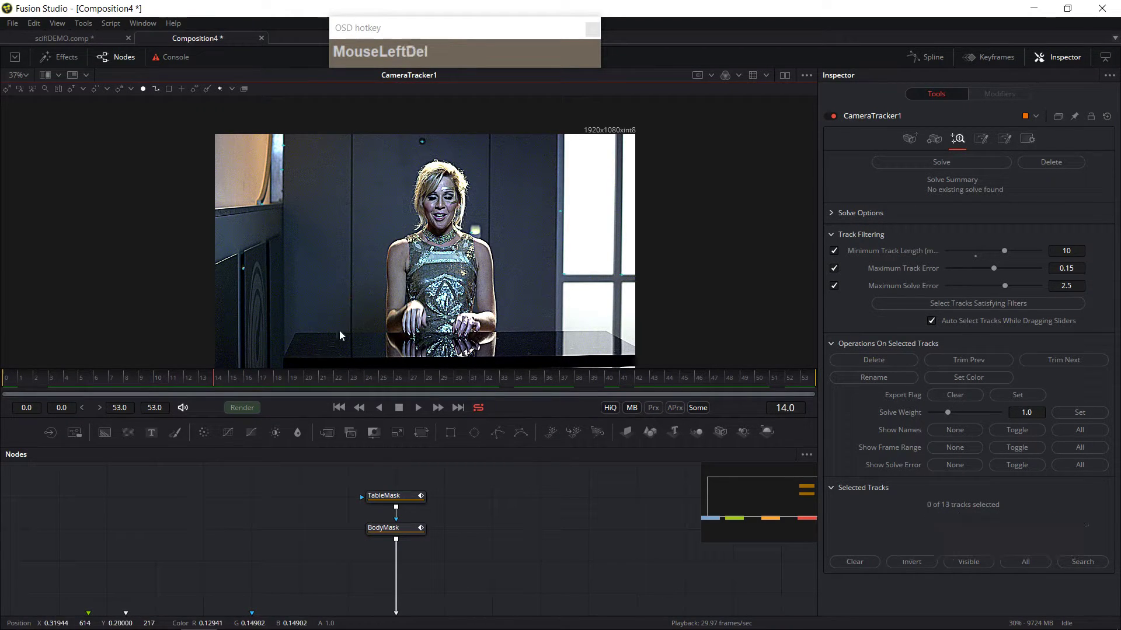
# Step: Delete another stray track near the bottom-left of the frame at a later frame
pyautogui.moveTo(213, 385)
pyautogui.mouseDown()
pyautogui.moveTo(132, 378)
pyautogui.moveTo(180, 400)
pyautogui.moveTo(497, 371)
pyautogui.moveTo(251, 370)
pyautogui.moveTo(237, 372)
pyautogui.moveTo(555, 362)
pyautogui.moveTo(742, 380)
pyautogui.moveTo(38, 386)
pyautogui.moveTo(686, 392)
pyautogui.moveTo(557, 383)
pyautogui.moveTo(5, 402)
pyautogui.moveTo(773, 413)
pyautogui.mouseUp()
pyautogui.click(265, 351)
pyautogui.press('Delete')
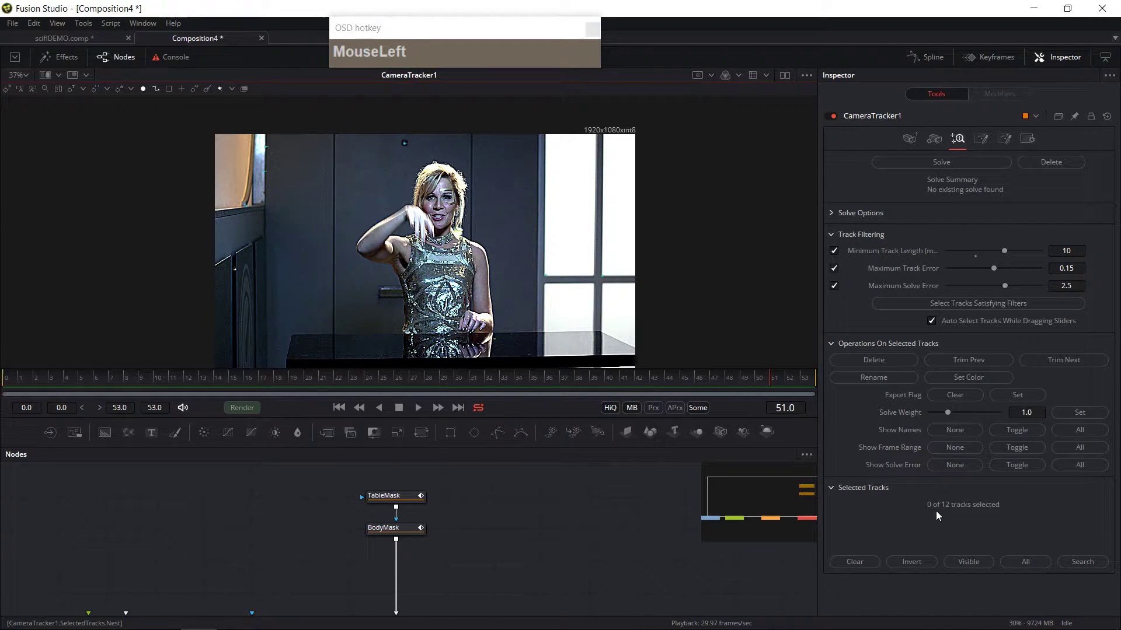
# Step: Select the remaining tracks and zoom into the viewer to inspect their positions on the wall
pyautogui.moveTo(308, 395); pyautogui.dragTo(2, 382)
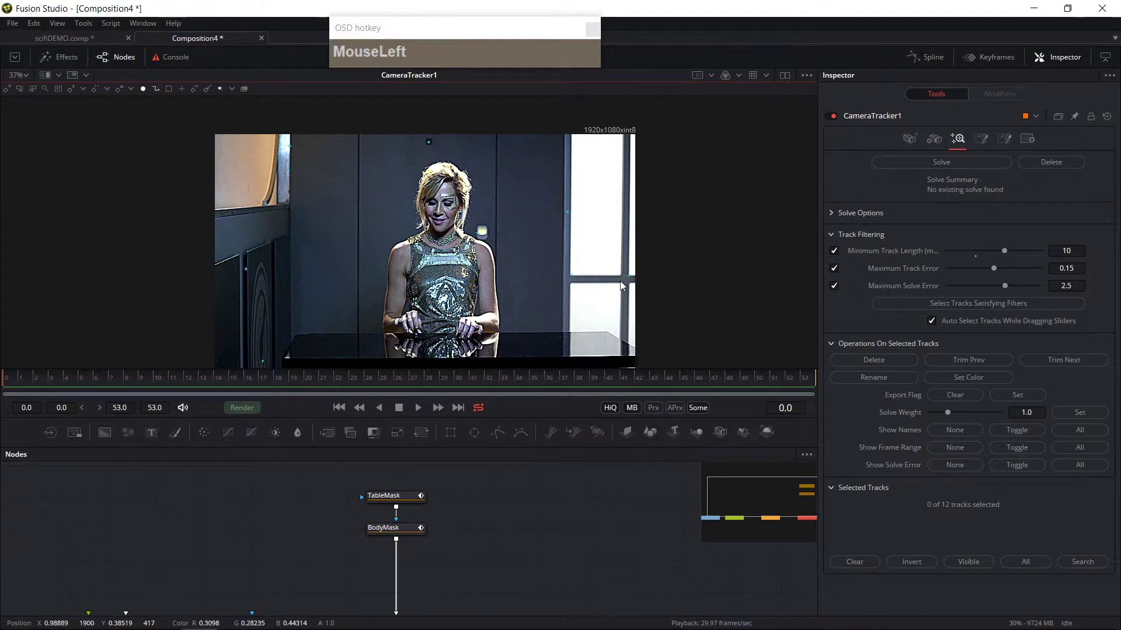
pyautogui.moveTo(157, 130); pyautogui.dragTo(690, 422)
pyautogui.moveTo(47, 383); pyautogui.dragTo(2, 413)
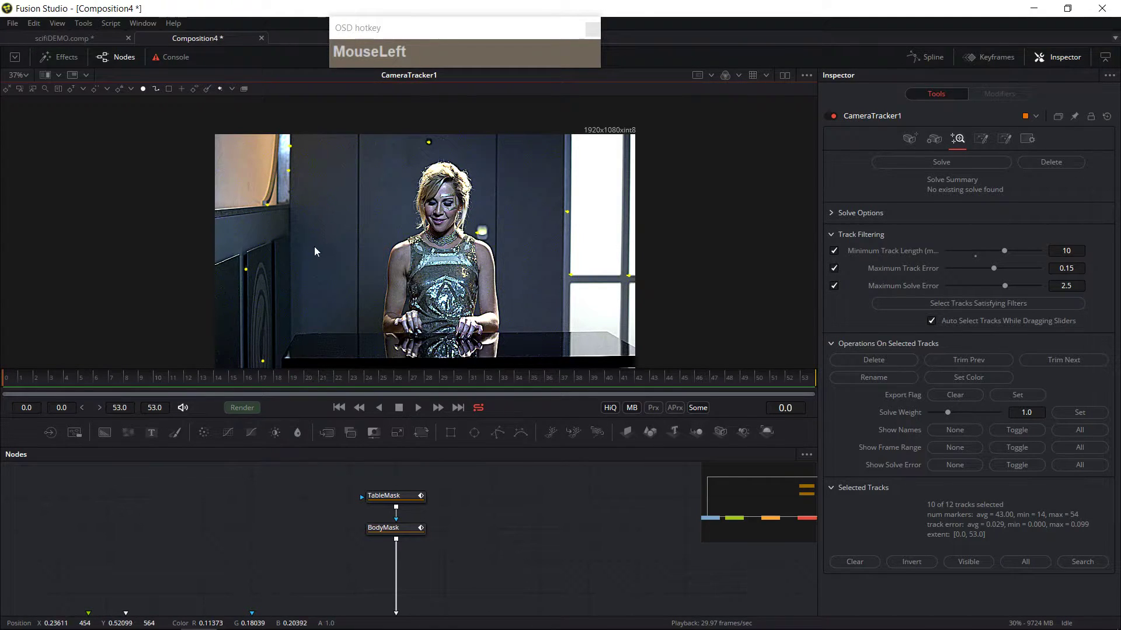
pyautogui.keyDown('ctrl'); pyautogui.scroll(5, 286, 200); pyautogui.keyUp('ctrl')
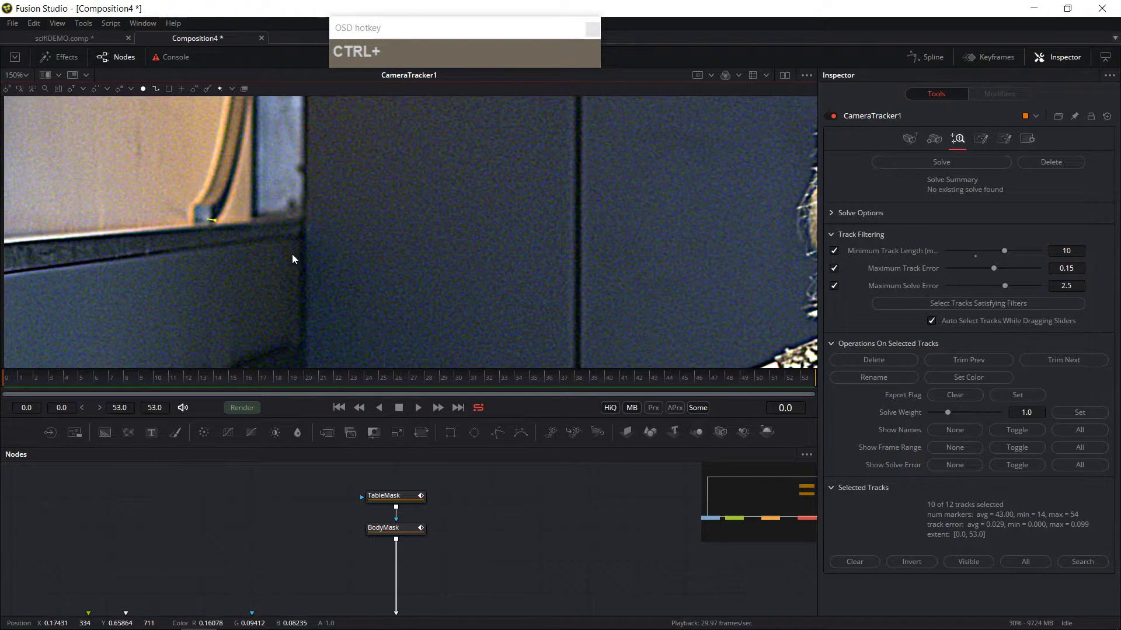
pyautogui.keyDown('ctrl'); pyautogui.scroll(-3, 296, 247); pyautogui.keyUp('ctrl')
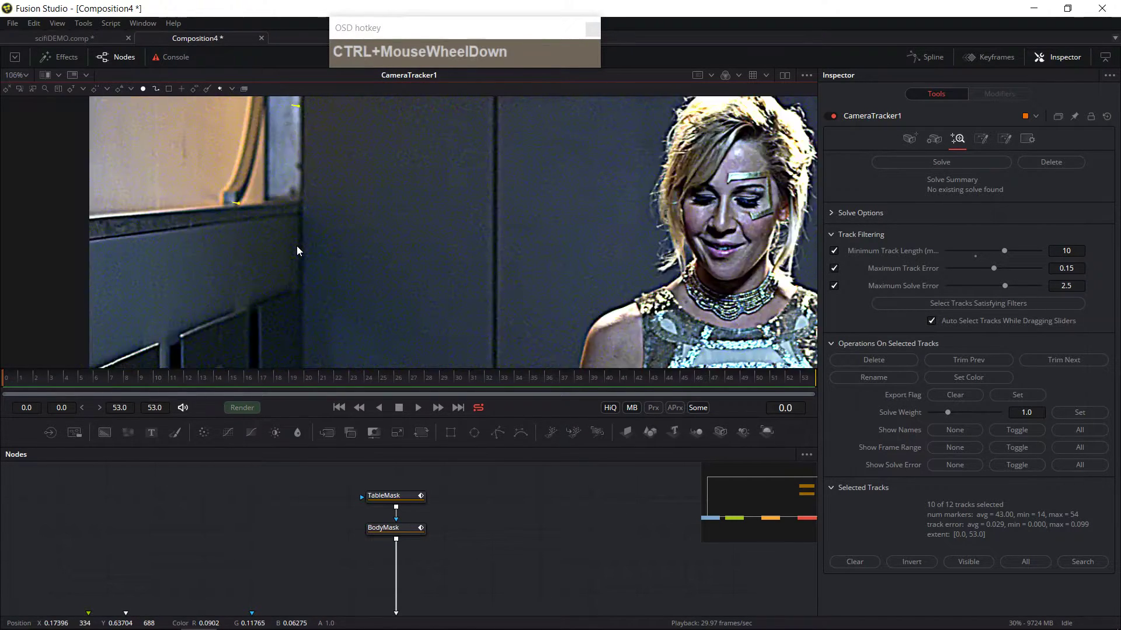
pyautogui.keyDown('ctrl'); pyautogui.scroll(2, 296, 254); pyautogui.keyUp('ctrl')
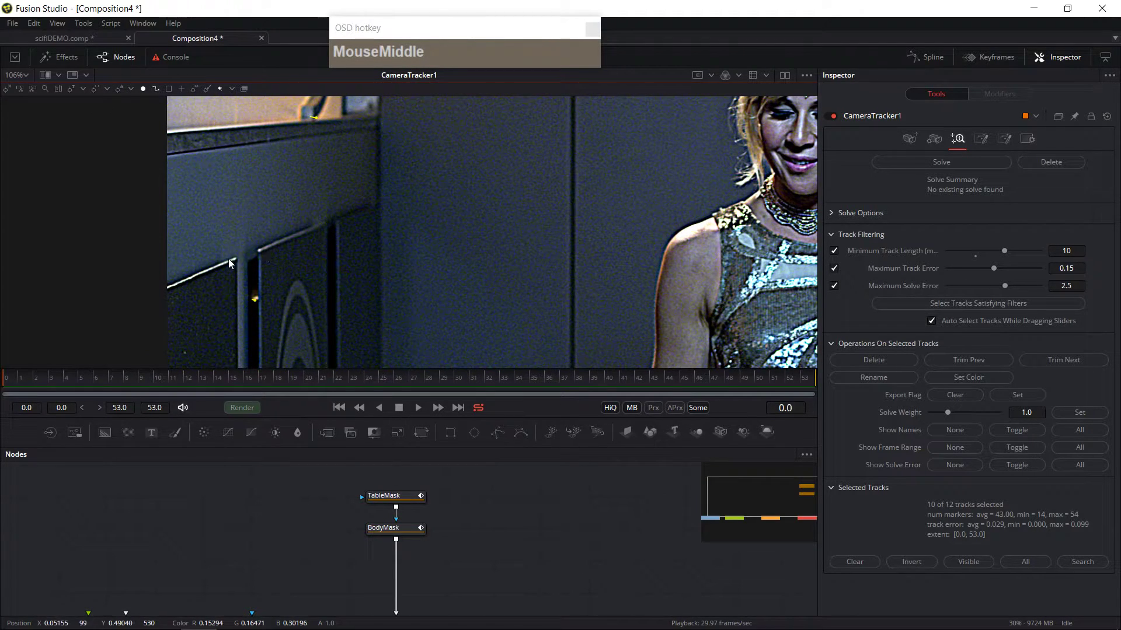
pyautogui.keyDown('ctrl'); pyautogui.scroll(-3, 332, 227); pyautogui.keyUp('ctrl')
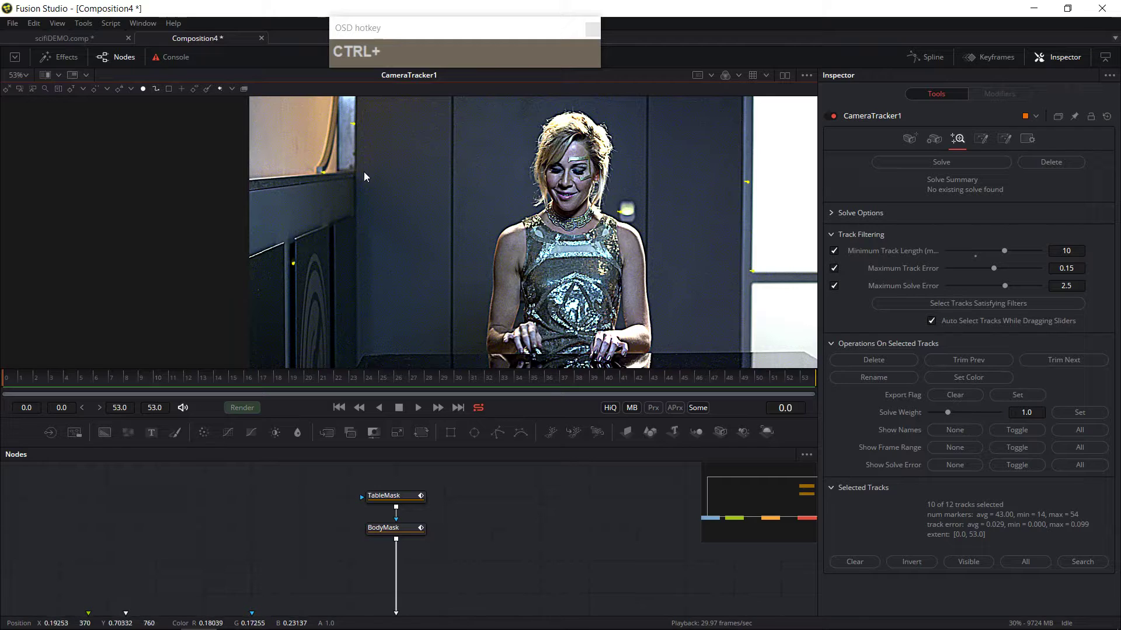
pyautogui.moveTo(407, 258); pyautogui.dragTo(400, 230)
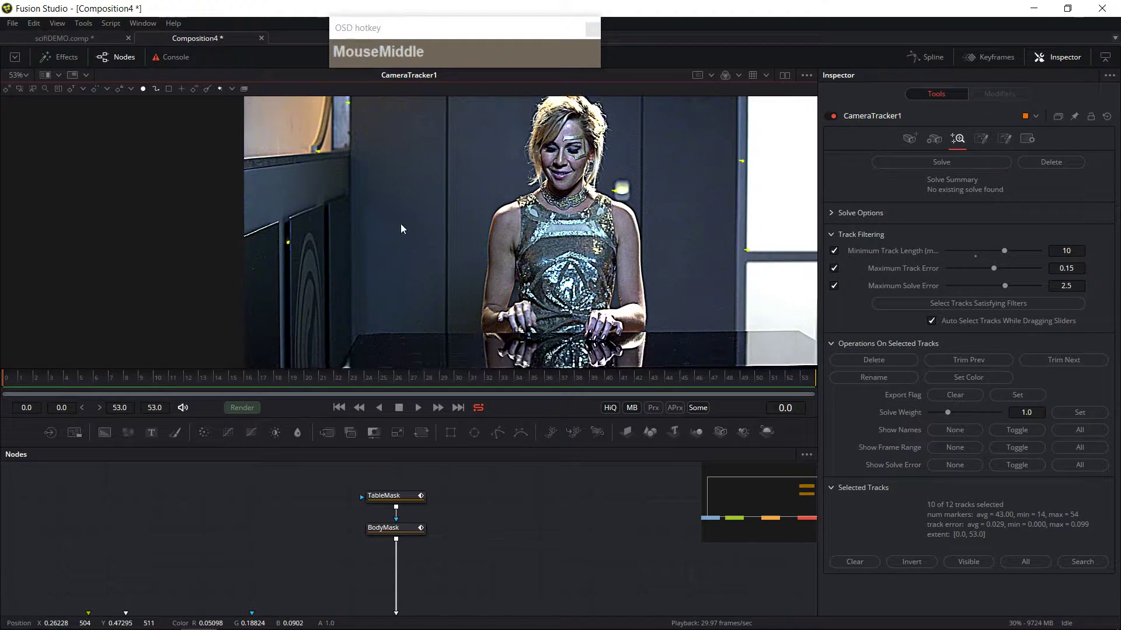
pyautogui.moveTo(438, 525); pyautogui.dragTo(447, 588)
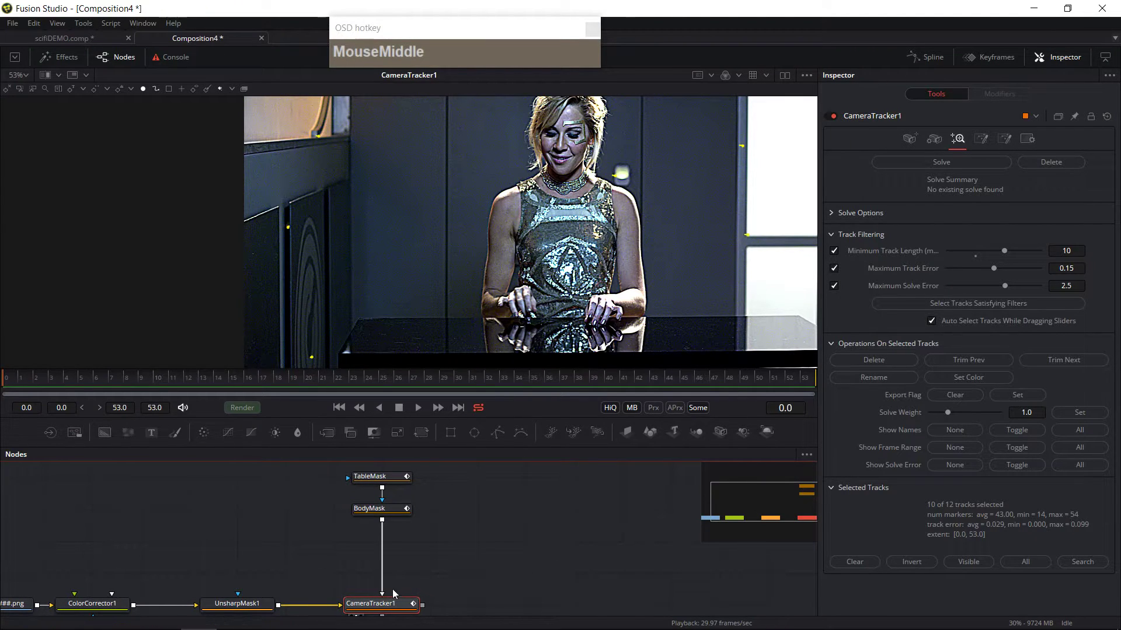
# Step: Add a Rectangle mask and connect it to the Camera Tracker
pyautogui.click(381, 562)
pyautogui.moveTo(451, 540); pyautogui.dragTo(236, 491)
pyautogui.moveTo(457, 523); pyautogui.dragTo(479, 491)
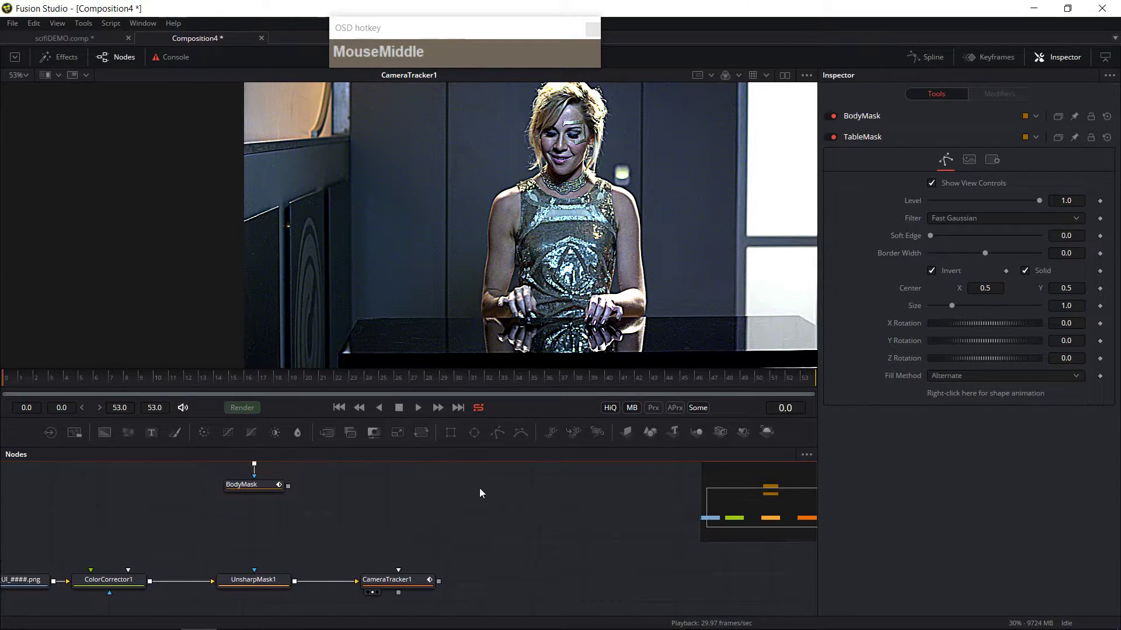
pyautogui.click(452, 436)
pyautogui.click(652, 408)
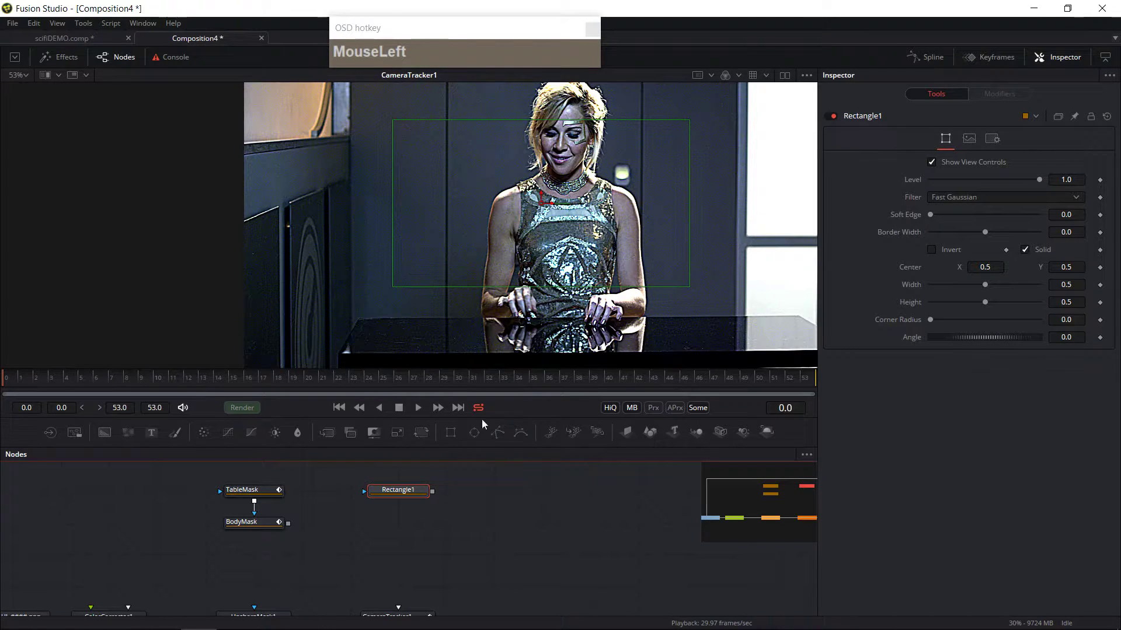
pyautogui.moveTo(386, 524); pyautogui.dragTo(401, 600)
pyautogui.moveTo(393, 476); pyautogui.dragTo(395, 541)
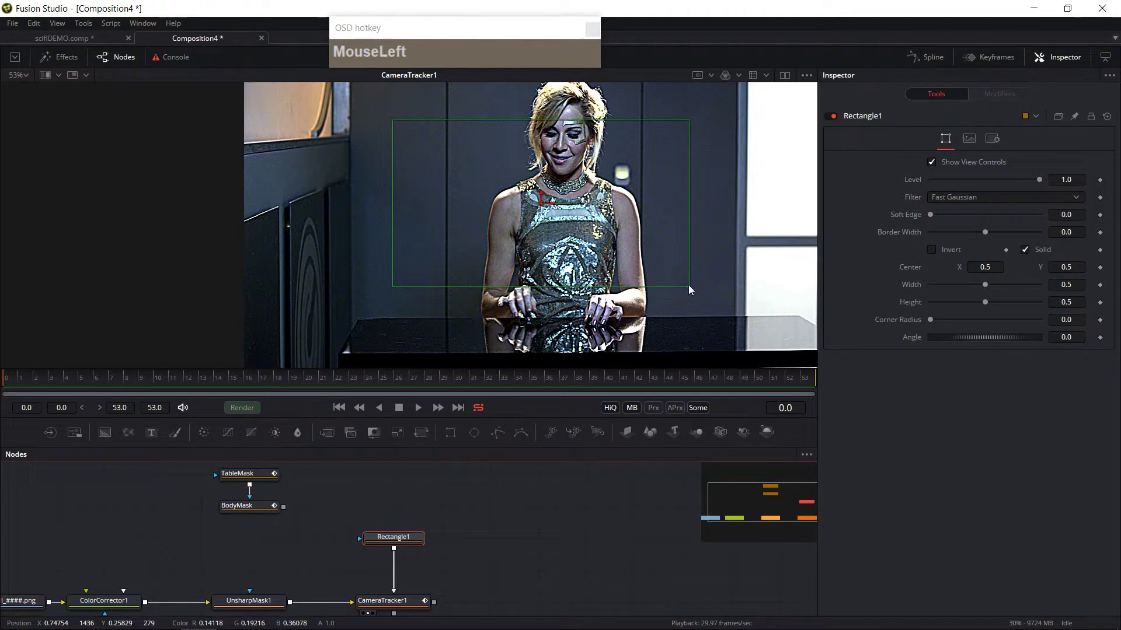
# Step: Resize the rectangle around the window-frame corner on the left wall, about 0.065 wide and 0.148 high
pyautogui.moveTo(691, 293); pyautogui.dragTo(347, 134)
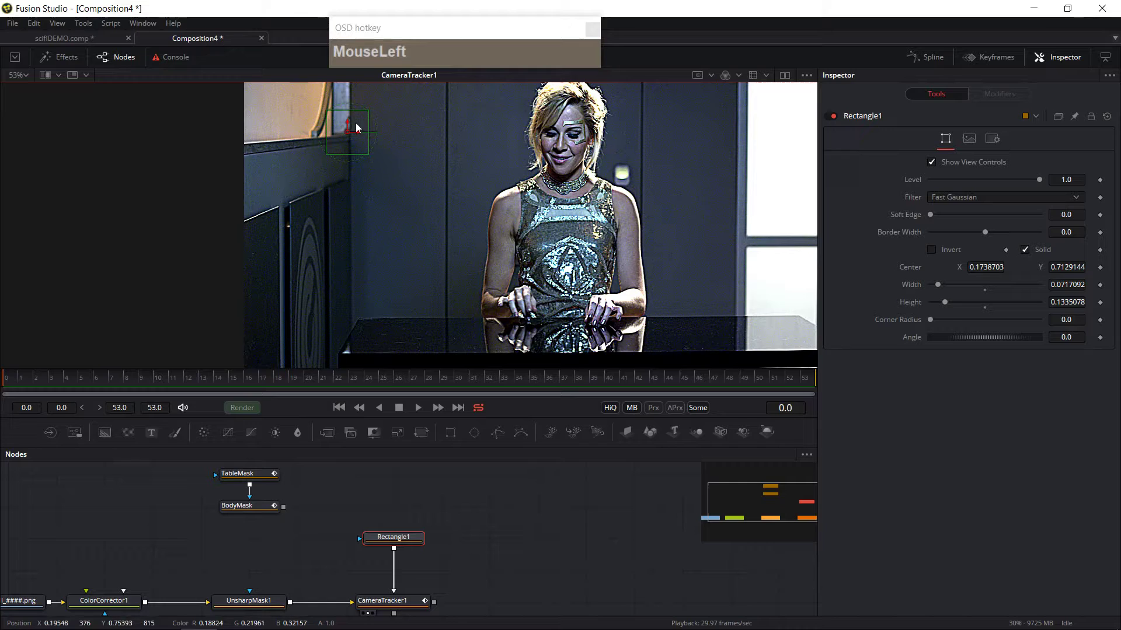
pyautogui.keyDown('ctrl'); pyautogui.scroll(5, 357, 127); pyautogui.keyUp('ctrl')
pyautogui.middleClick(388, 170)
pyautogui.click(358, 213)
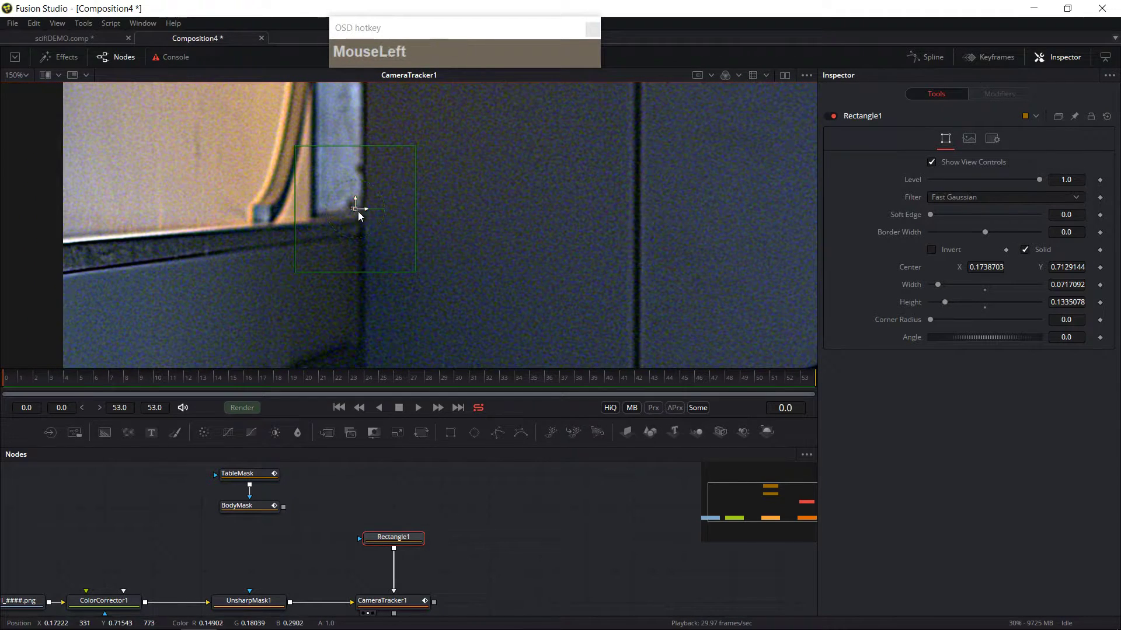
pyautogui.moveTo(357, 211); pyautogui.dragTo(360, 216)
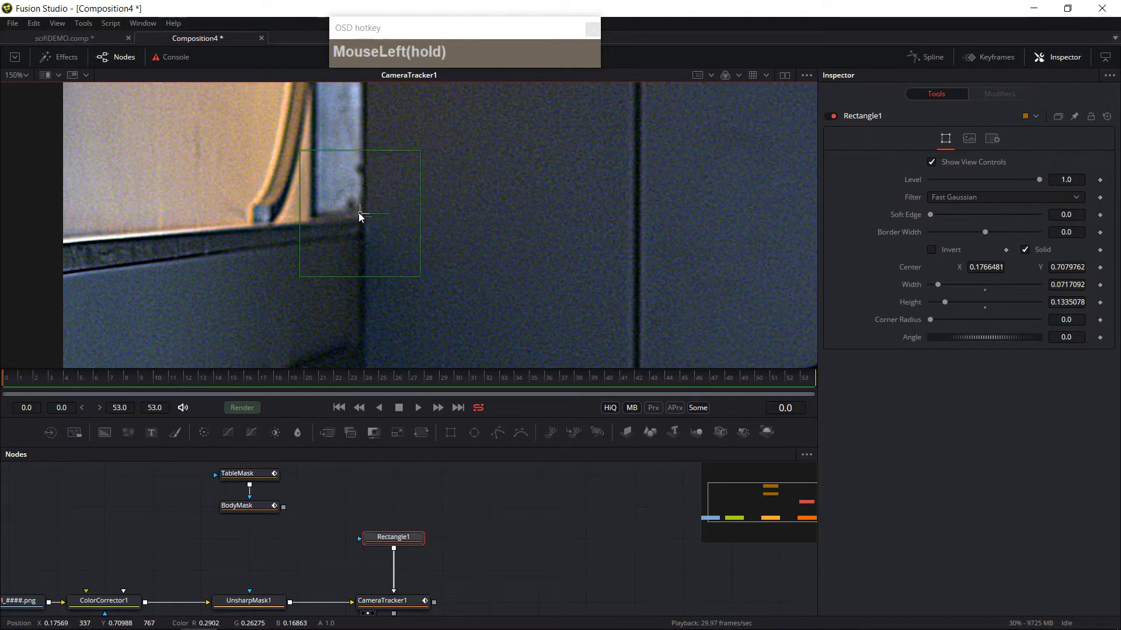
pyautogui.moveTo(421, 281); pyautogui.dragTo(458, 267)
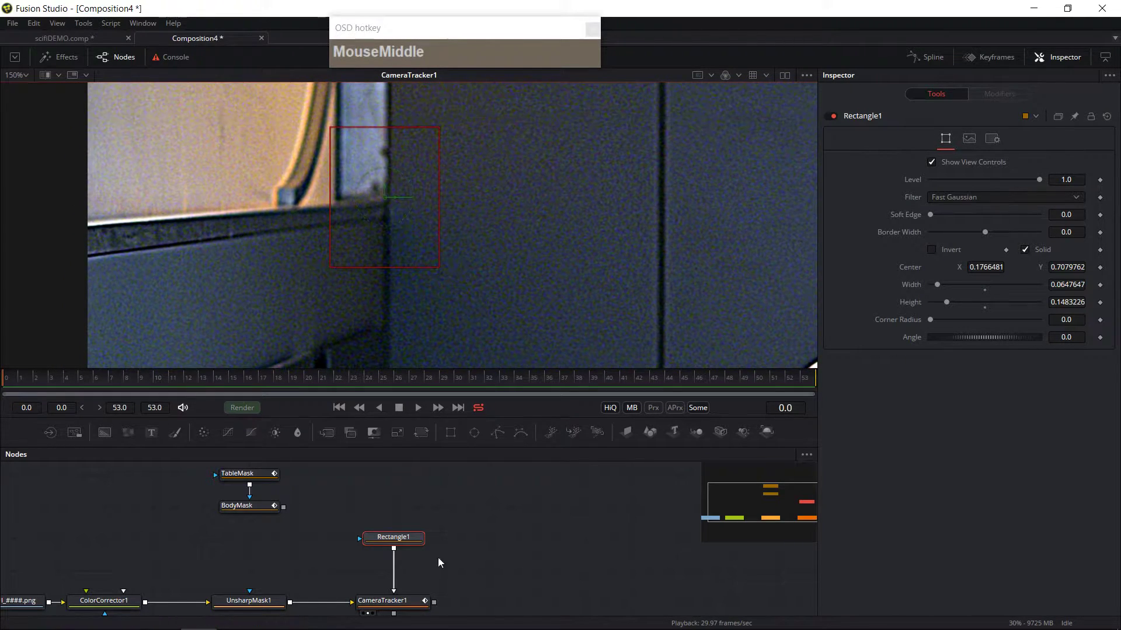
# Step: View the rectangle mask on its own, then switch the viewer back to the Camera Tracker and select the rectangle
pyautogui.click(377, 549)
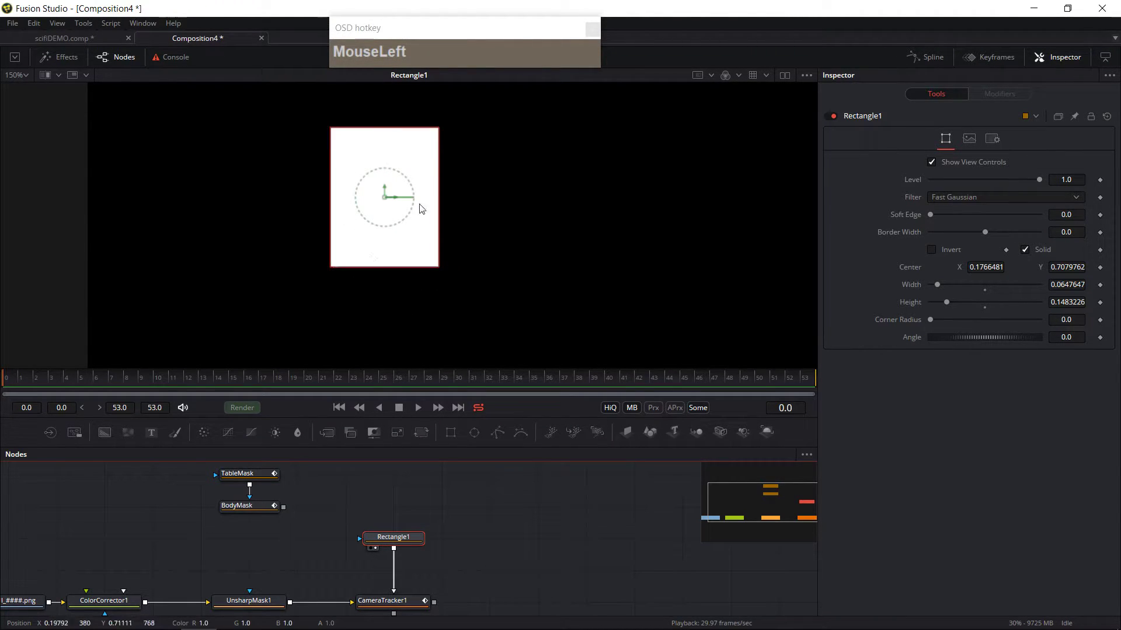
pyautogui.moveTo(418, 614); pyautogui.dragTo(416, 577)
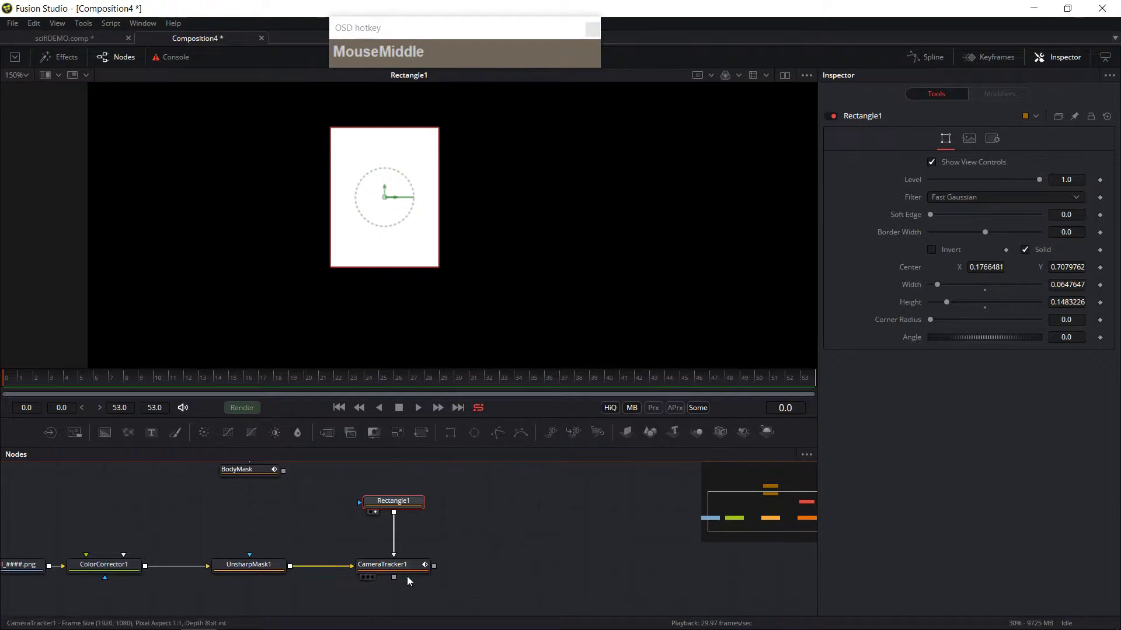
pyautogui.click(367, 578)
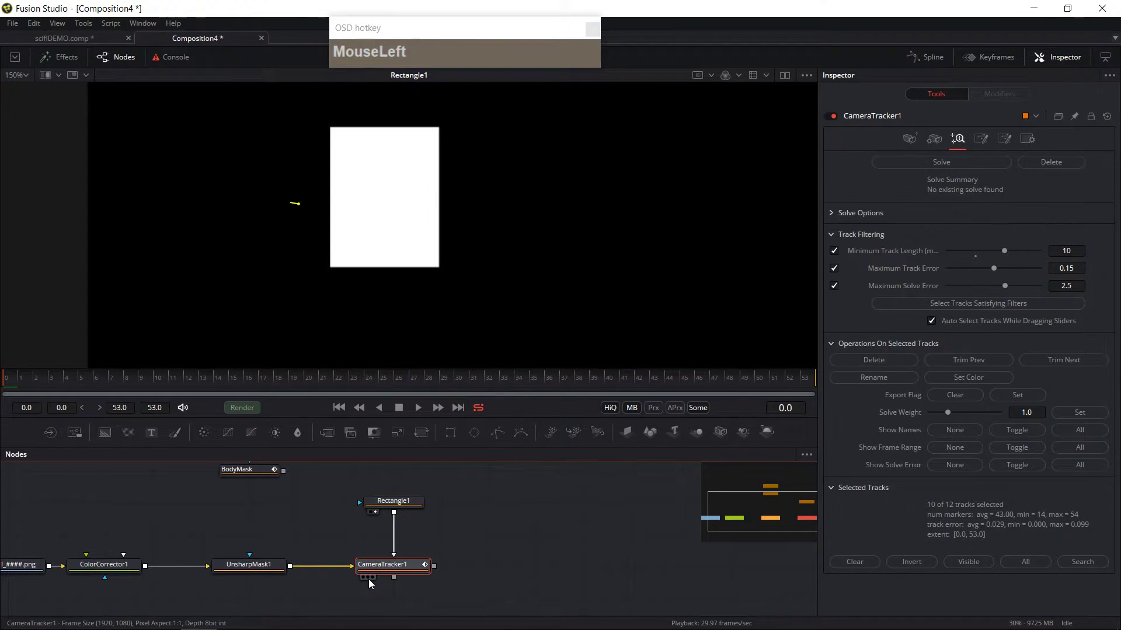
pyautogui.click(393, 501)
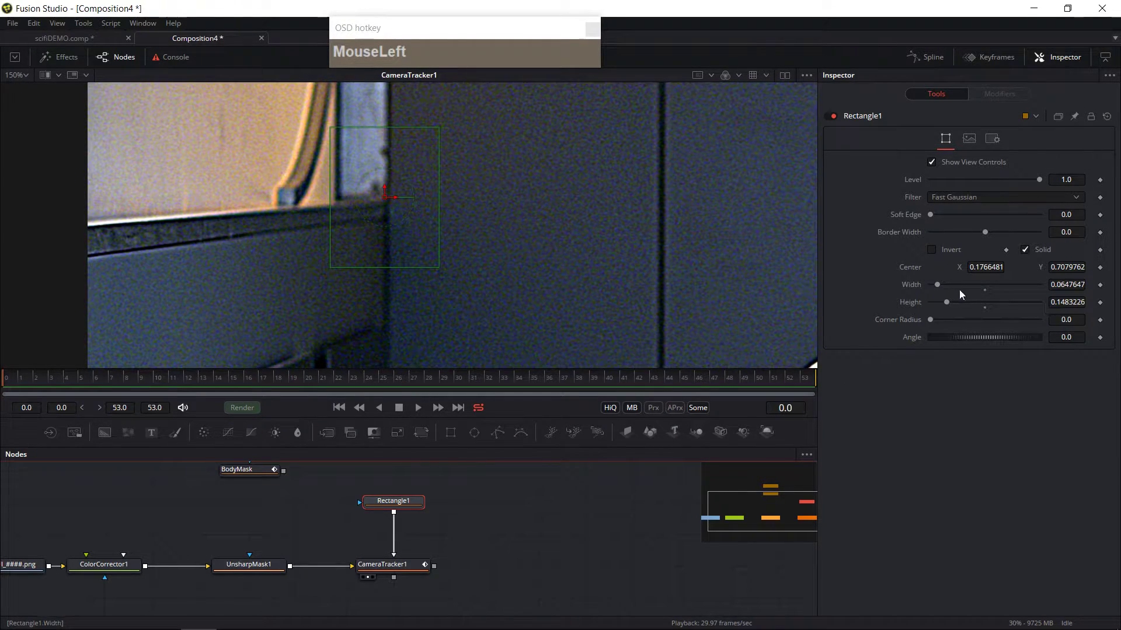
# Step: Keyframe the rectangle's center and, at the last frame, move it to follow the wall corner, then play the shot
pyautogui.click(1100, 267)
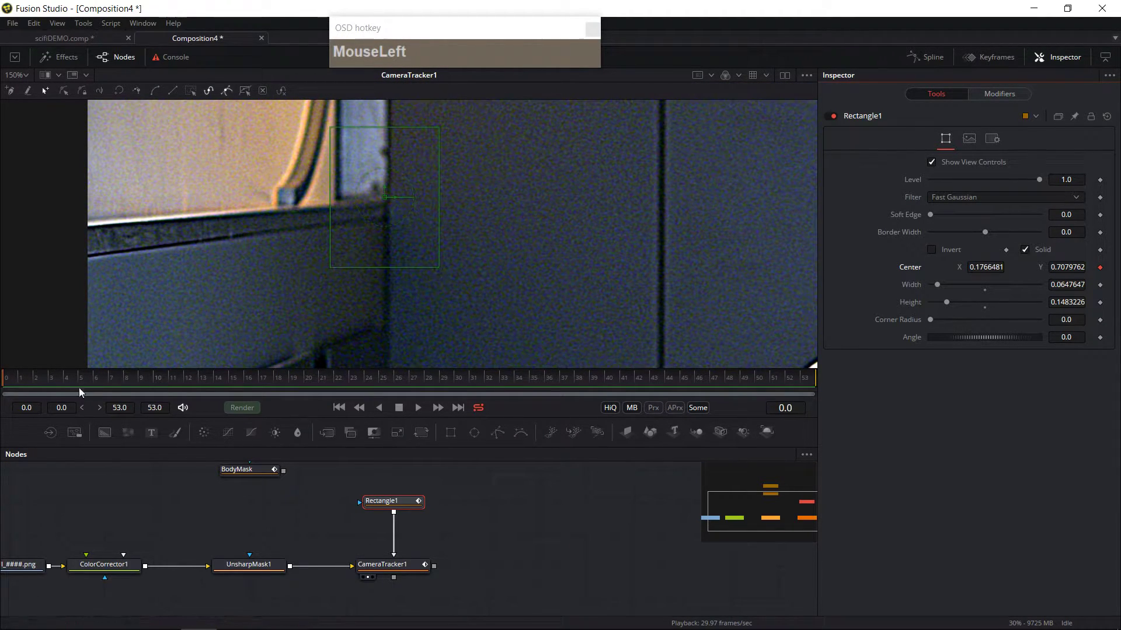
pyautogui.moveTo(21, 386); pyautogui.dragTo(823, 408)
pyautogui.click(384, 199)
pyautogui.moveTo(384, 200); pyautogui.dragTo(281, 204)
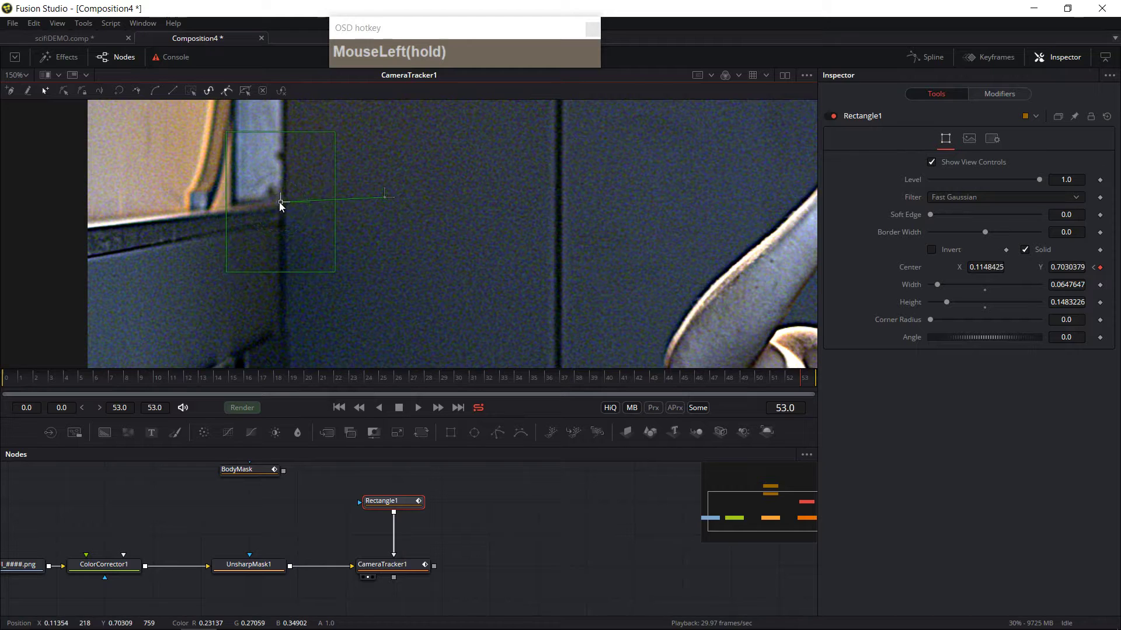
pyautogui.moveTo(800, 388); pyautogui.dragTo(2, 396)
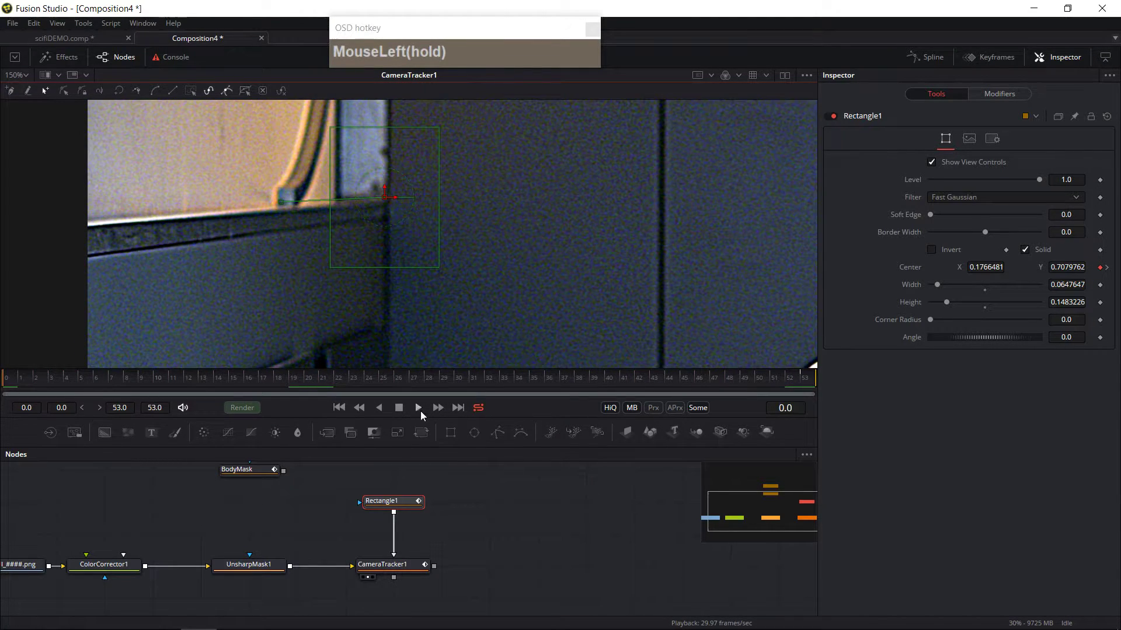
pyautogui.click(418, 407)
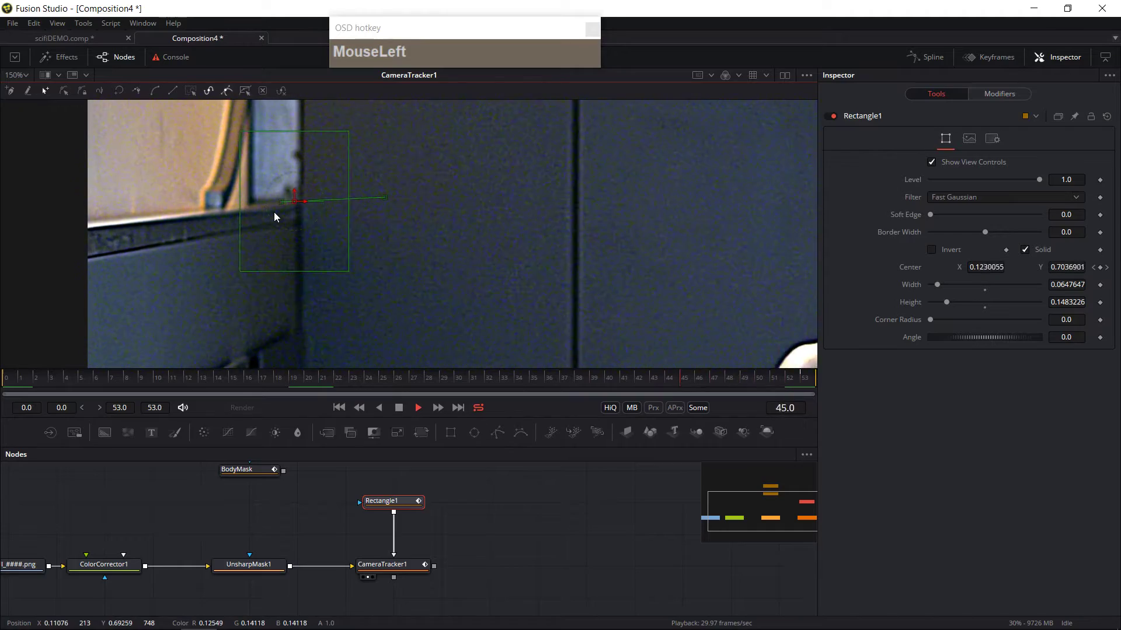
# Step: Stop playback, select the Camera Tracker and turn on Preview AutoTrack Locations in its tracking settings
pyautogui.click(418, 408)
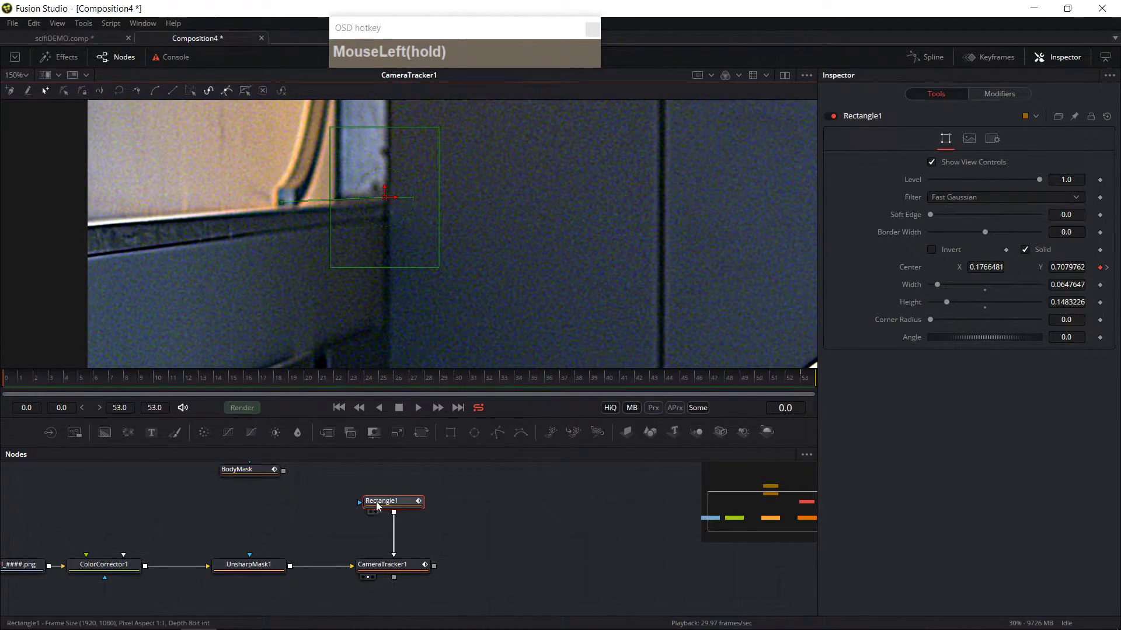
pyautogui.click(390, 569)
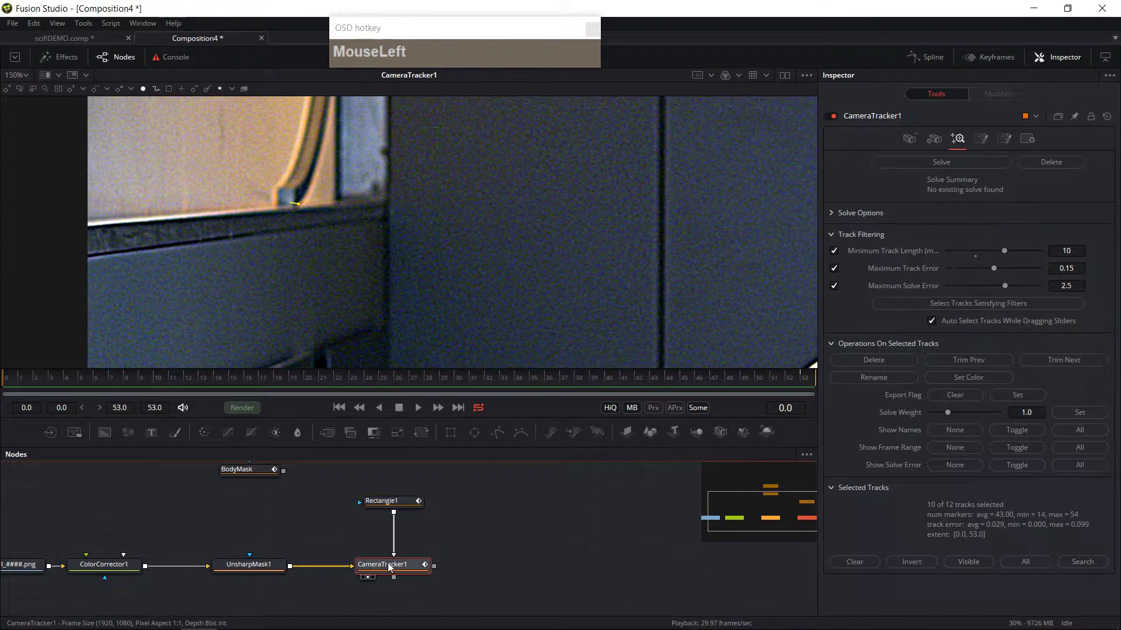
pyautogui.click(907, 139)
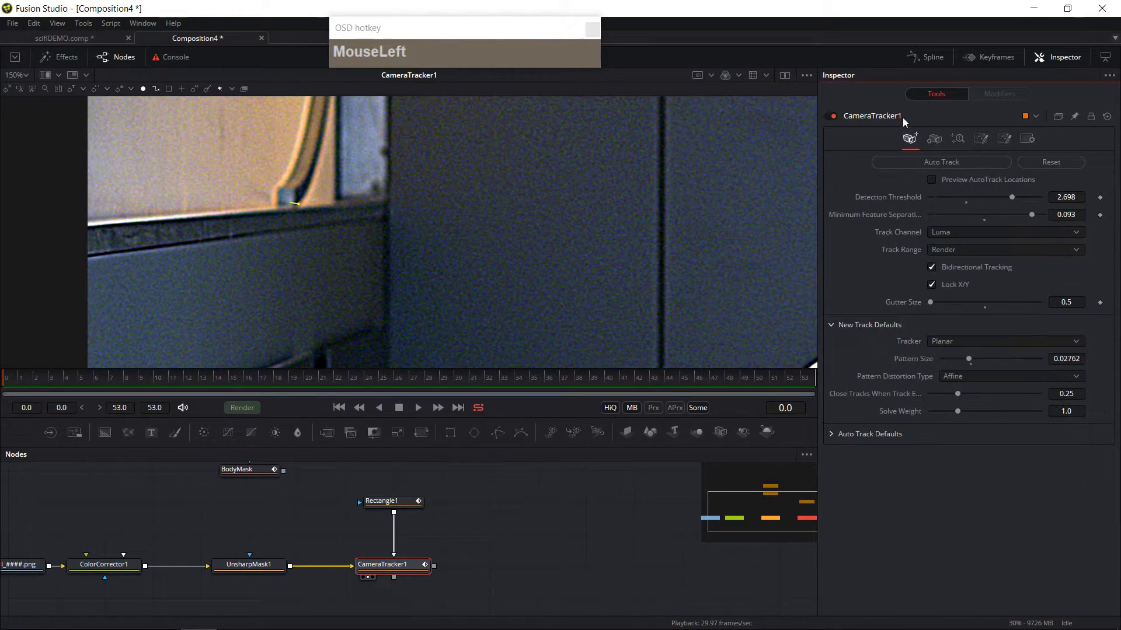
pyautogui.click(930, 179)
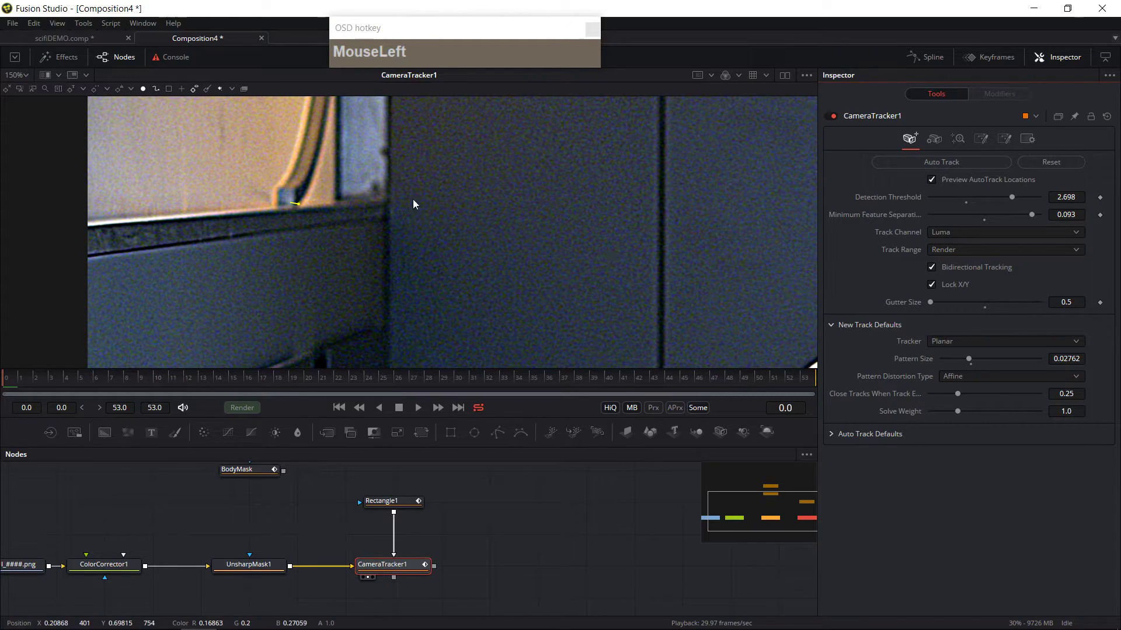
# Step: Set the Track Channel to Red, Detection Threshold to about 2.172 and Minimum Feature Separation to about 0.0401
pyautogui.click(29, 382)
pyautogui.moveTo(29, 382); pyautogui.dragTo(5, 383)
pyautogui.click(952, 231)
pyautogui.click(950, 194)
pyautogui.click(954, 231)
pyautogui.click(954, 246)
pyautogui.click(955, 231)
pyautogui.click(955, 220)
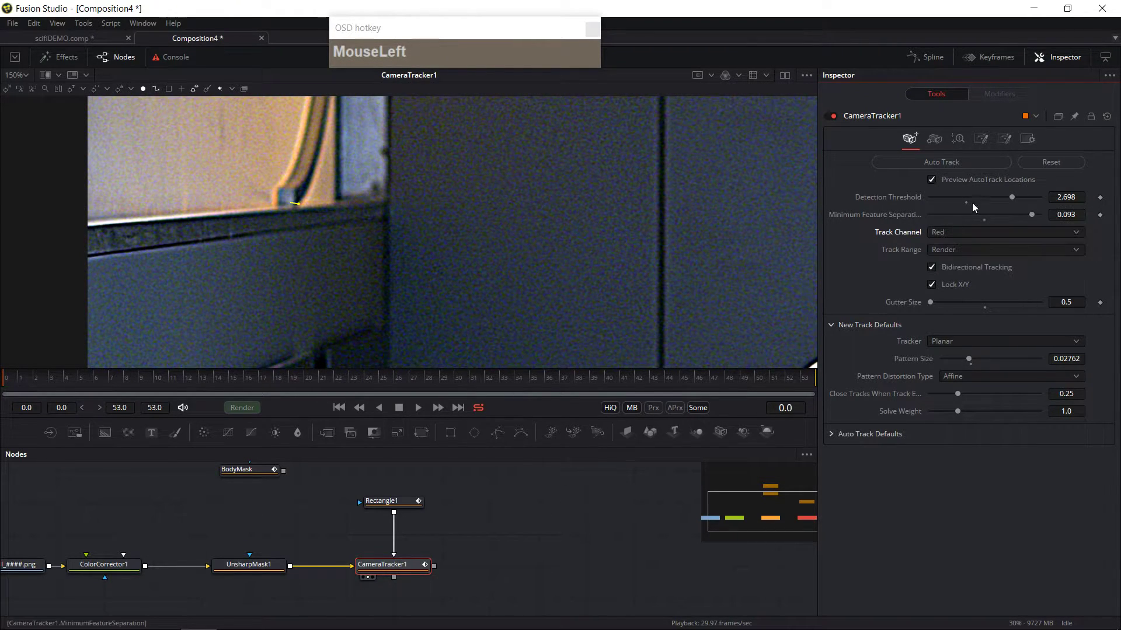
pyautogui.moveTo(1009, 197); pyautogui.dragTo(958, 203)
pyautogui.moveTo(1031, 215); pyautogui.dragTo(974, 221)
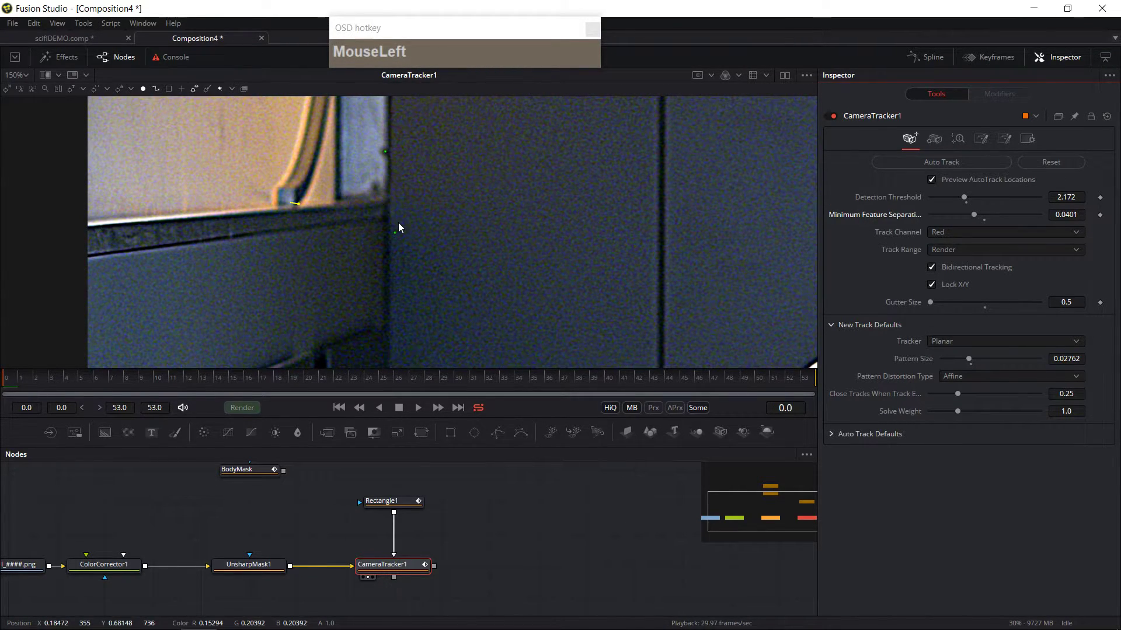
pyautogui.click(991, 234)
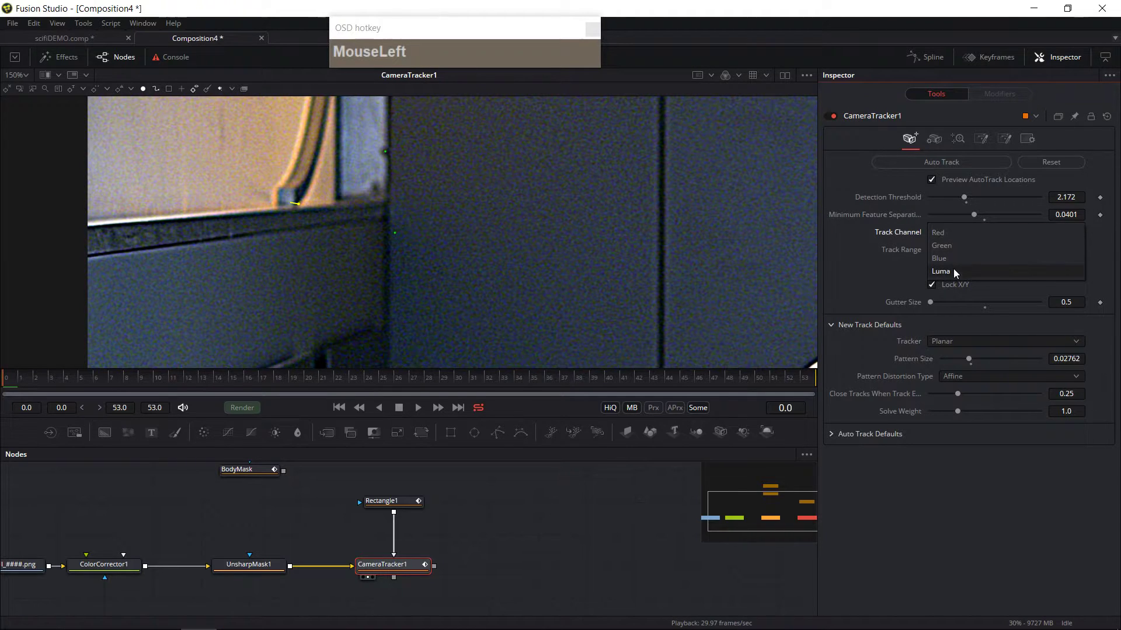
pyautogui.click(954, 270)
pyautogui.click(972, 232)
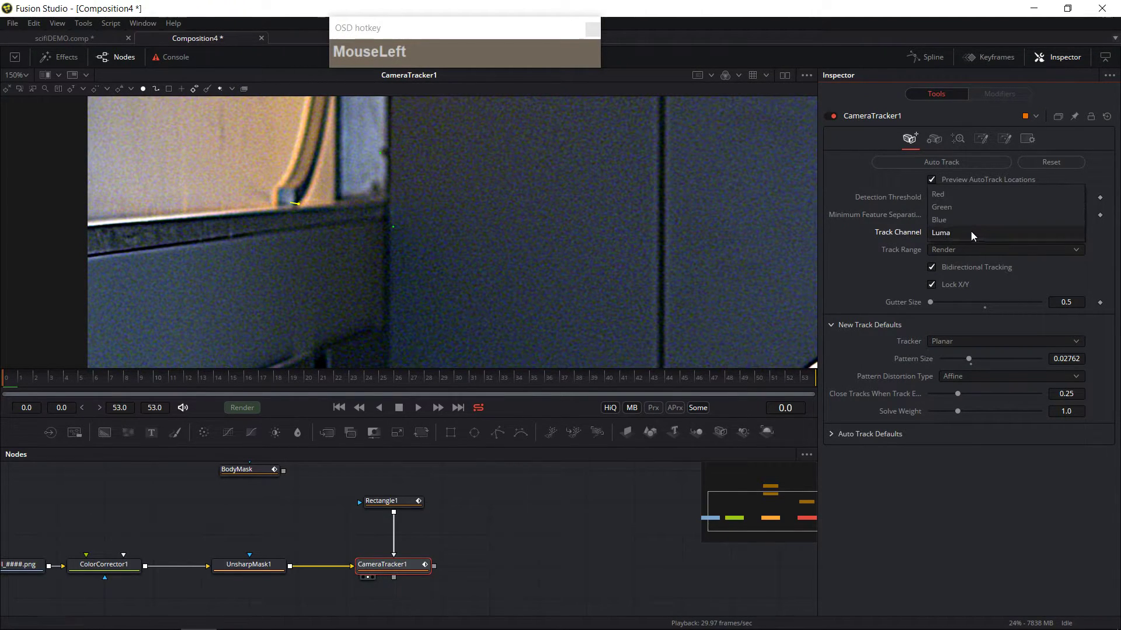
pyautogui.click(952, 198)
pyautogui.click(1011, 232)
pyautogui.click(1011, 232)
# Step: Scrub through the shot to preview the auto-track locations
pyautogui.moveTo(6, 384); pyautogui.dragTo(431, 305)
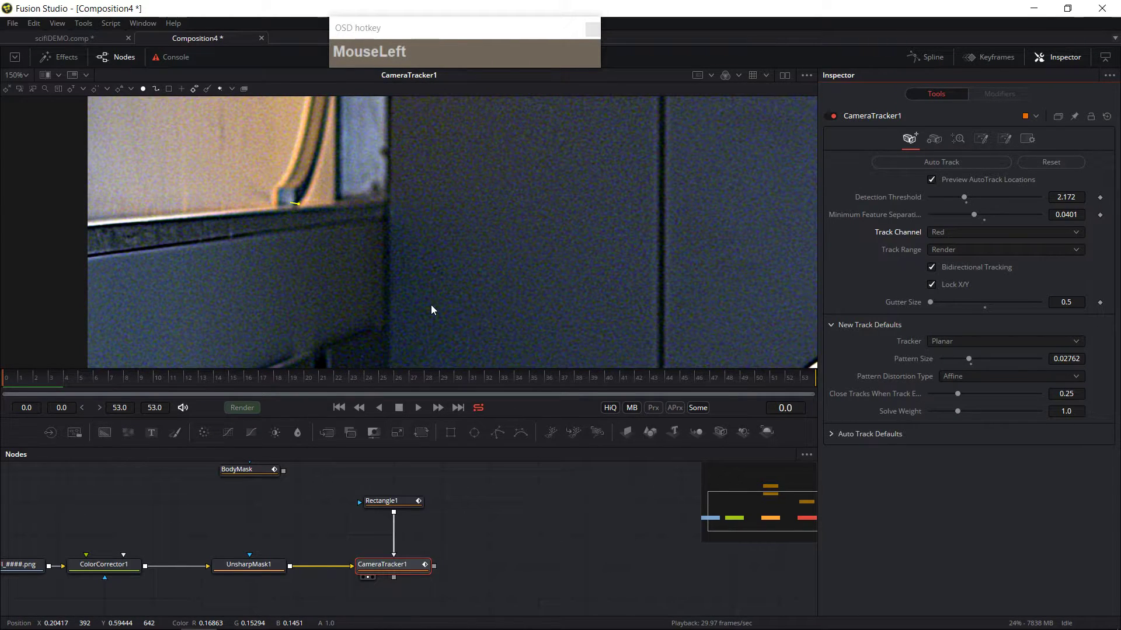
pyautogui.click(186, 384)
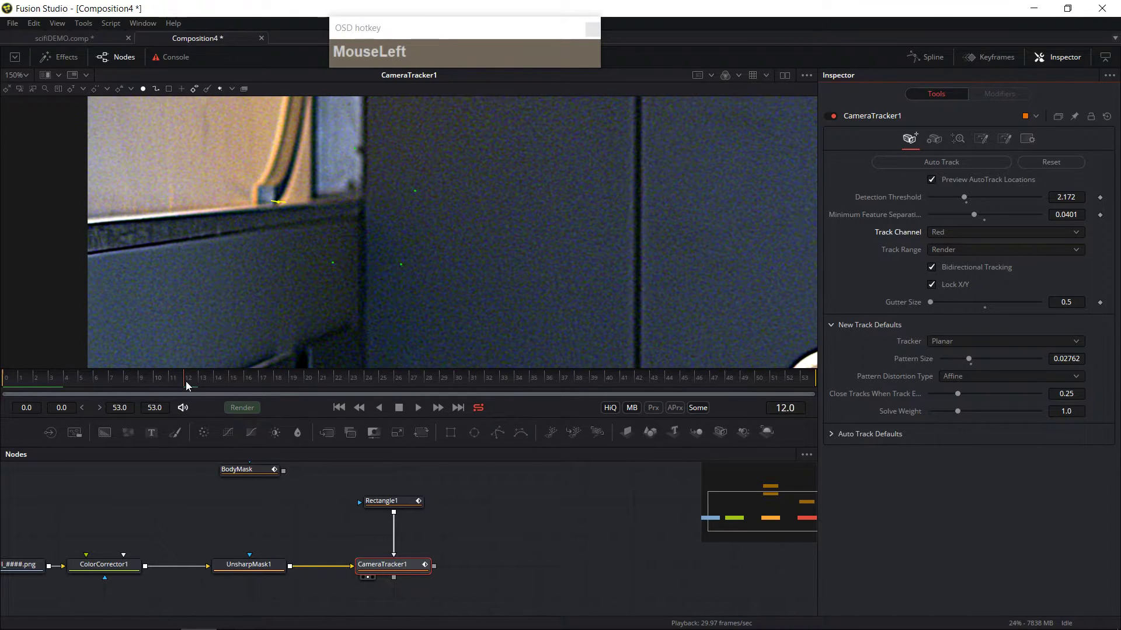
pyautogui.moveTo(25, 380); pyautogui.dragTo(9, 383)
pyautogui.click(338, 404)
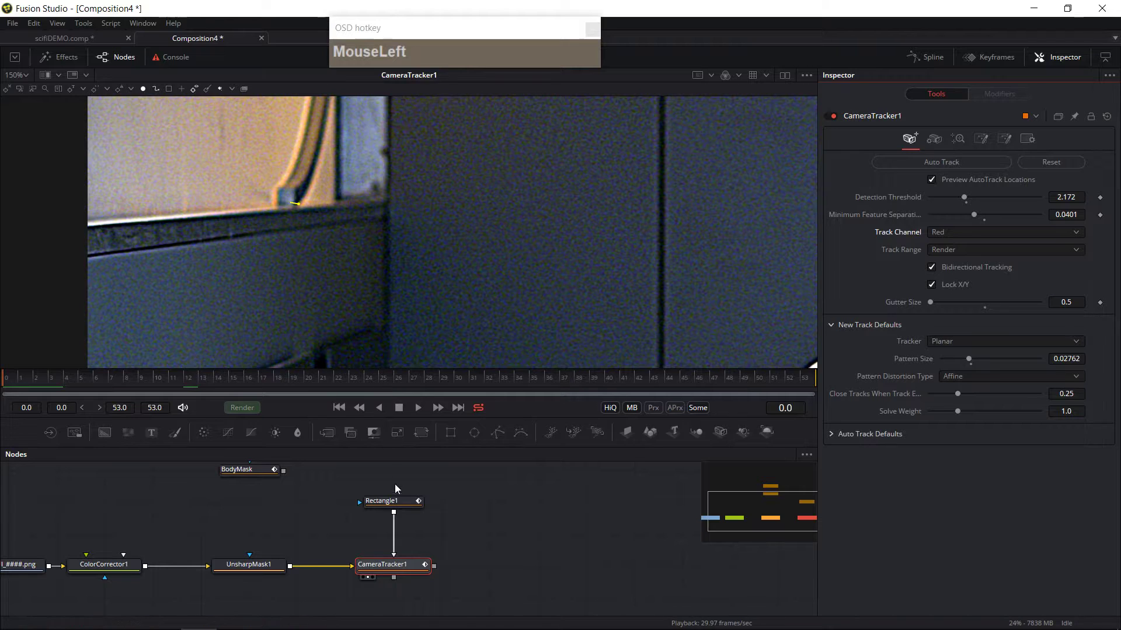
# Step: Shrink the rectangle mask to about 0.035 wide and 0.109 high around the wall corner, reposition it at the last frame, and play the shot
pyautogui.click(392, 503)
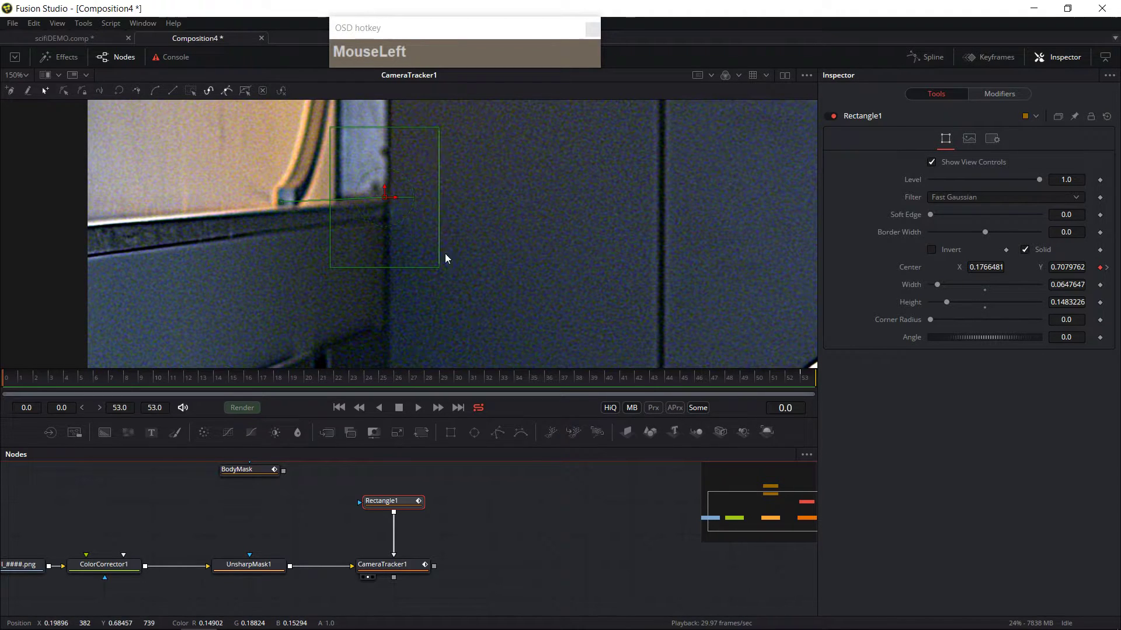
pyautogui.moveTo(440, 269); pyautogui.dragTo(414, 248)
pyautogui.moveTo(384, 197); pyautogui.dragTo(383, 190)
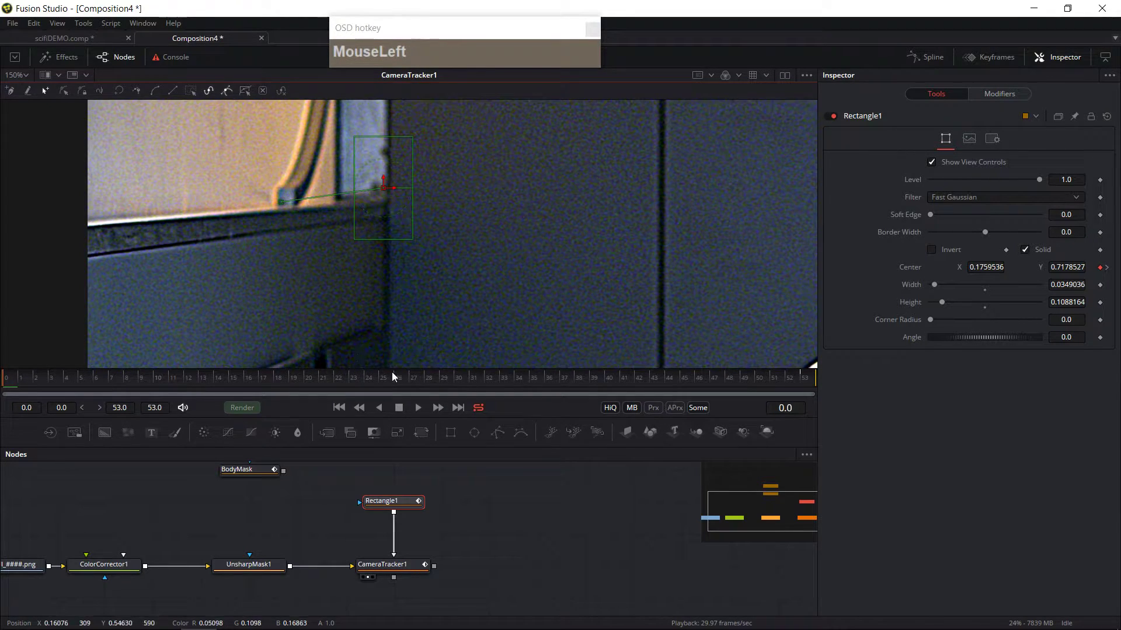
pyautogui.click(808, 377)
pyautogui.moveTo(281, 202); pyautogui.dragTo(336, 186)
pyautogui.click(408, 380)
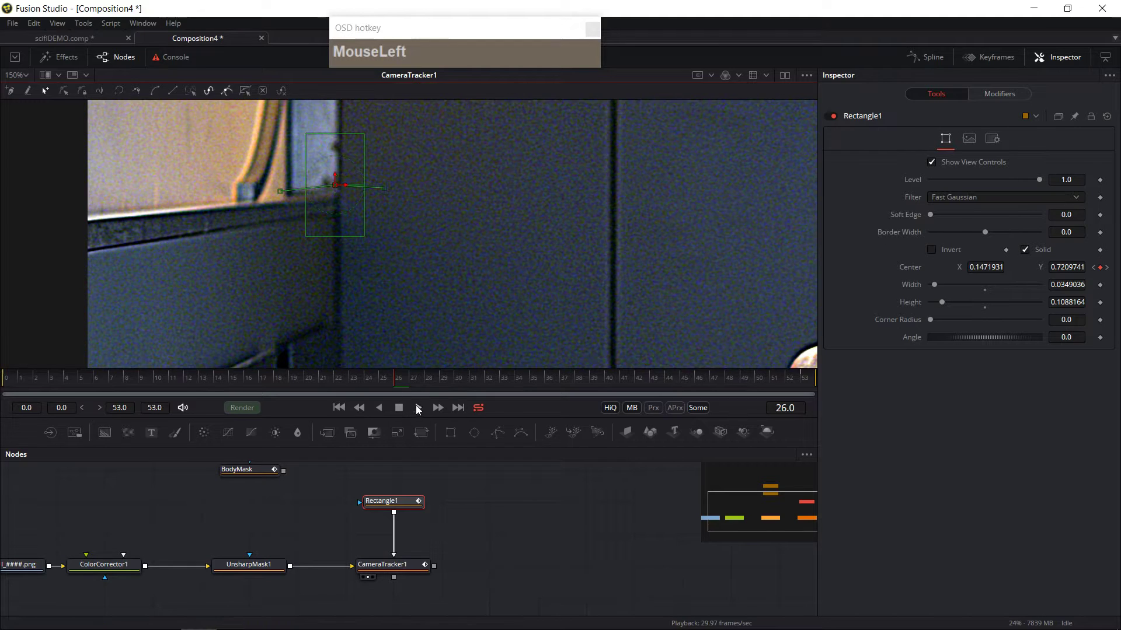
pyautogui.click(25, 390)
pyautogui.moveTo(26, 389); pyautogui.dragTo(2, 395)
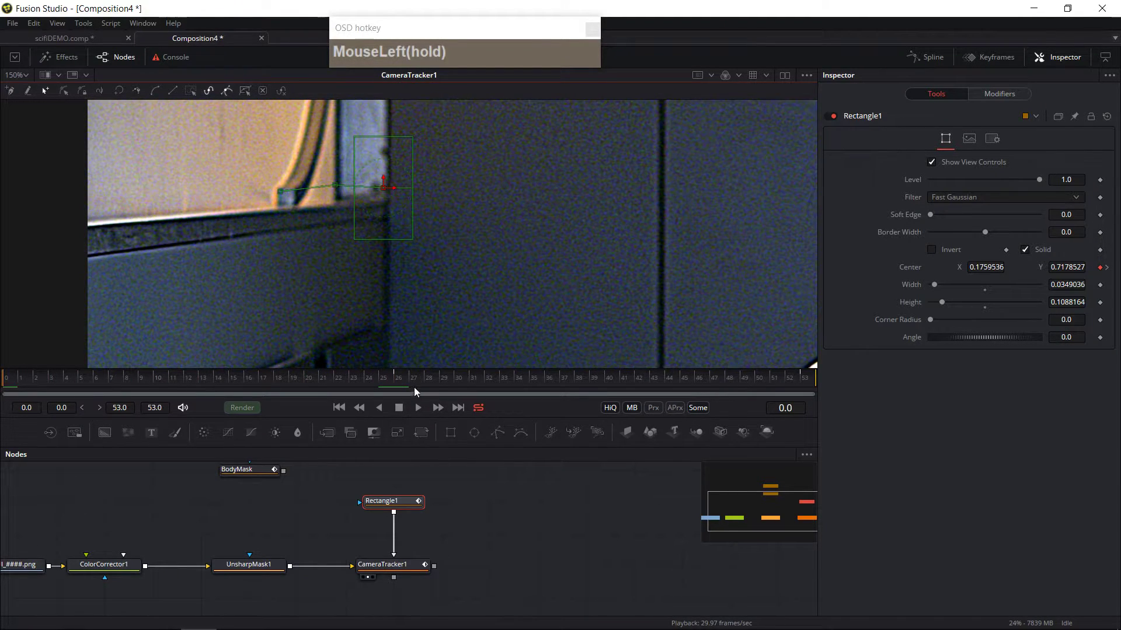
# Step: Set the Camera Tracker's Minimum Feature Separation to about 0.0278 and Detection Threshold to about 2.018, then run Auto Track
pyautogui.click(380, 570)
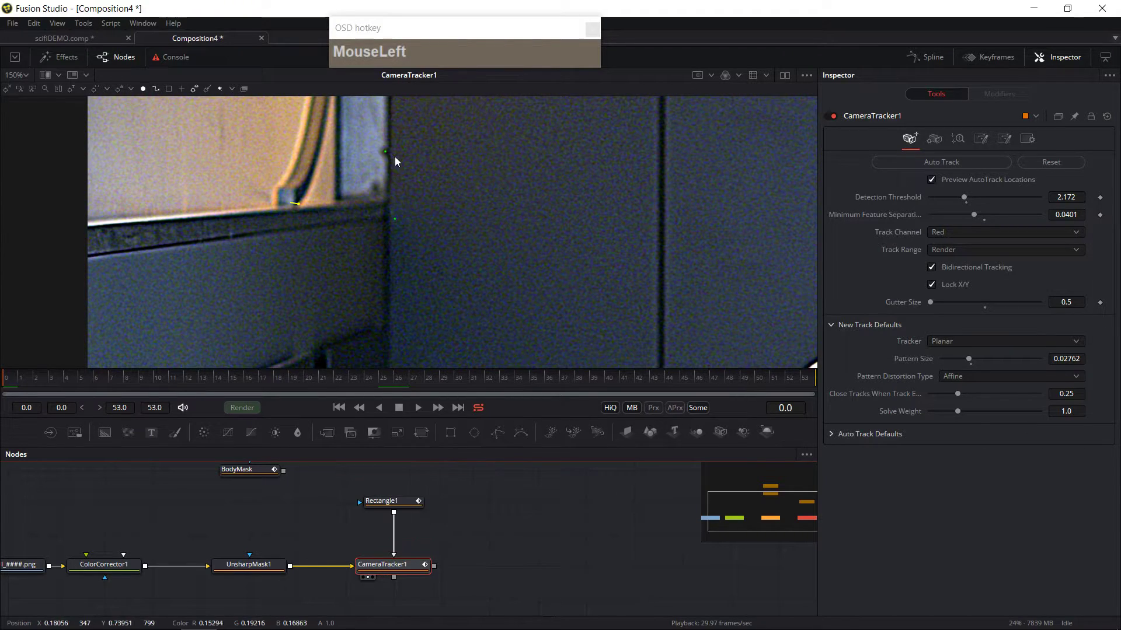
pyautogui.moveTo(968, 215); pyautogui.dragTo(954, 215)
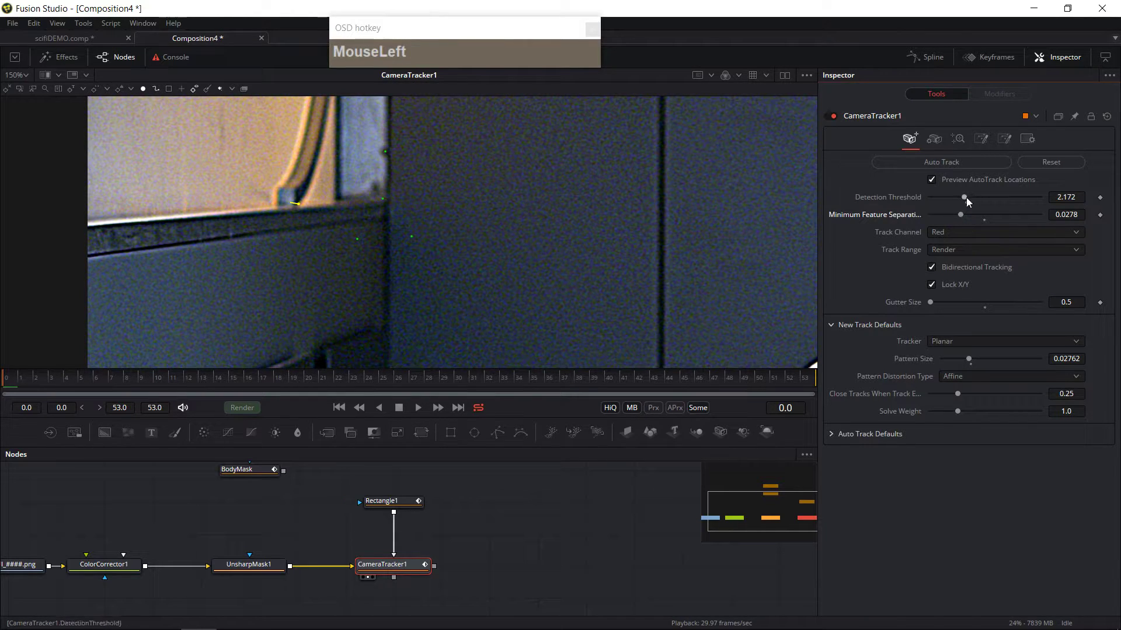
pyautogui.moveTo(961, 197); pyautogui.dragTo(948, 197)
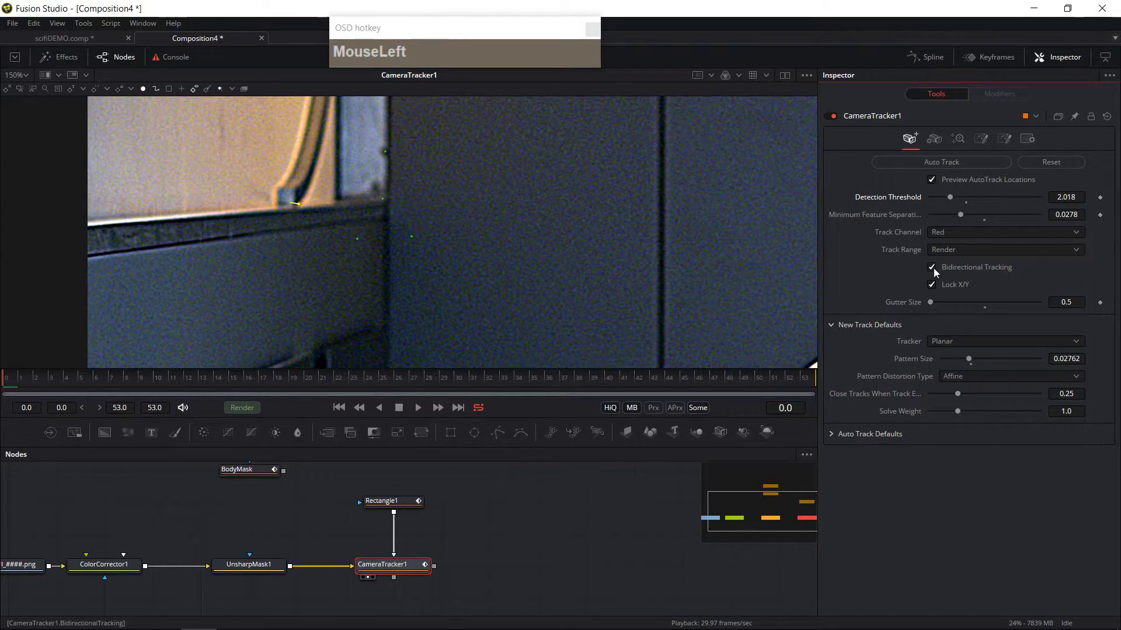
pyautogui.click(972, 161)
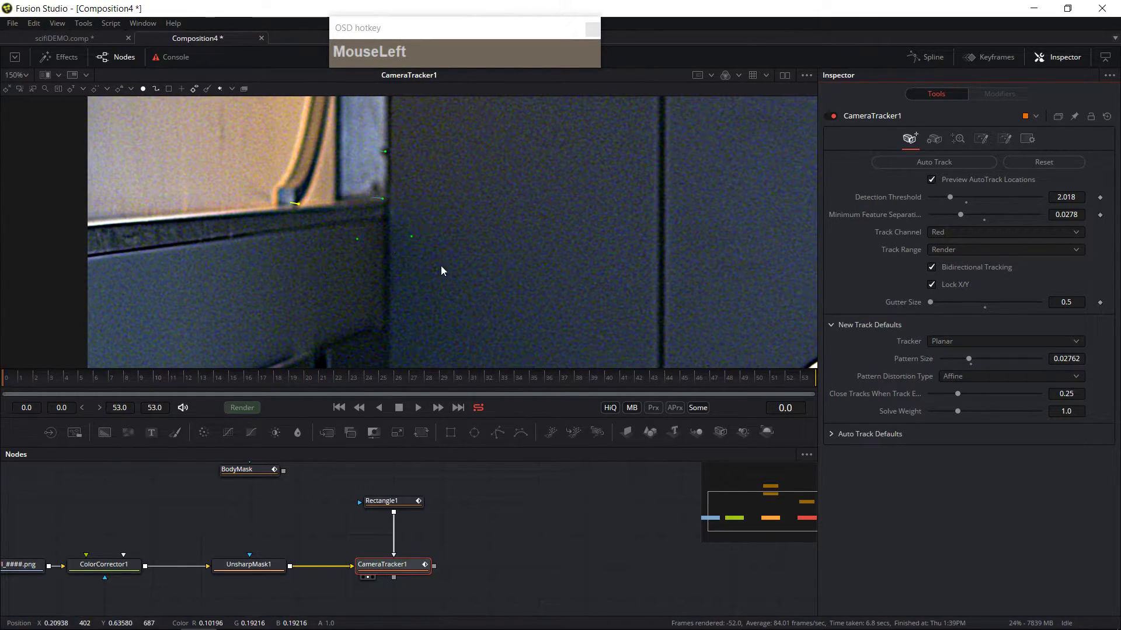
# Step: Turn off the auto-track preview and step through the shot, deleting stray tracks on the wall and window
pyautogui.click(933, 179)
pyautogui.moveTo(20, 386); pyautogui.dragTo(142, 389)
pyautogui.moveTo(405, 251); pyautogui.dragTo(335, 218)
pyautogui.press('Delete')
pyautogui.moveTo(177, 379); pyautogui.dragTo(311, 271)
pyautogui.click(374, 240)
pyautogui.press('Delete')
pyautogui.click(211, 384)
pyautogui.press('Delete')
pyautogui.moveTo(307, 380); pyautogui.dragTo(459, 385)
pyautogui.click(315, 235)
pyautogui.press('Delete')
pyautogui.click(433, 383)
pyautogui.press('Delete')
pyautogui.press('Delete')
pyautogui.click(488, 381)
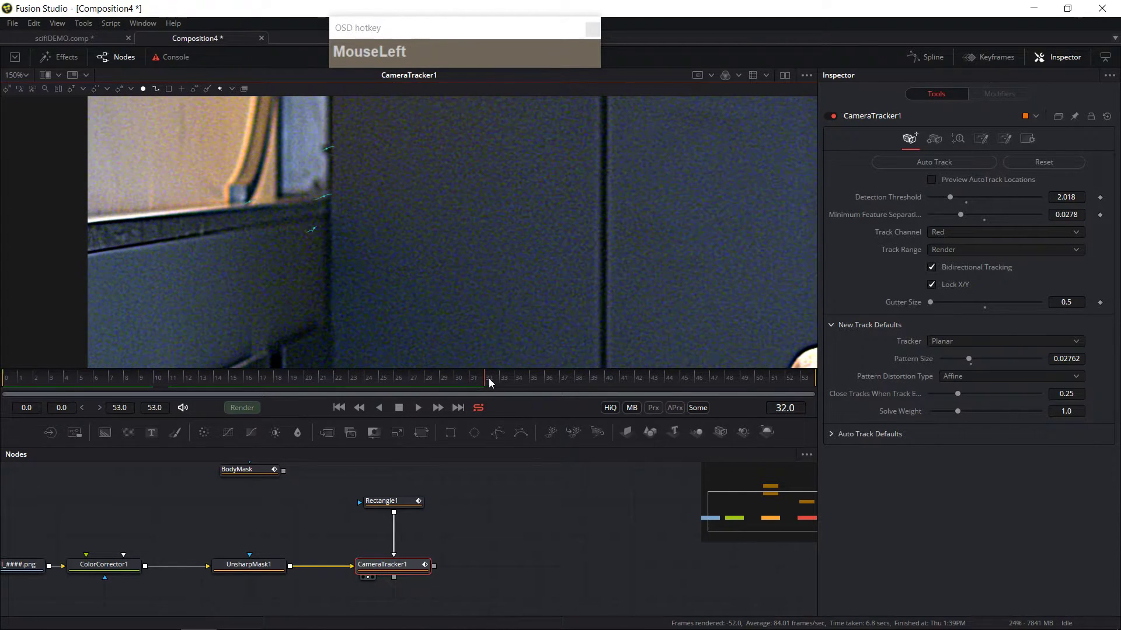
pyautogui.moveTo(307, 238); pyautogui.dragTo(385, 287)
pyautogui.click(474, 380)
pyautogui.moveTo(491, 380); pyautogui.dragTo(580, 380)
pyautogui.click(300, 228)
pyautogui.press('Delete')
pyautogui.moveTo(369, 261); pyautogui.dragTo(270, 220)
pyautogui.press('Delete')
pyautogui.click(647, 383)
pyautogui.moveTo(647, 383); pyautogui.dragTo(6, 390)
pyautogui.press('Delete')
pyautogui.press('Delete')
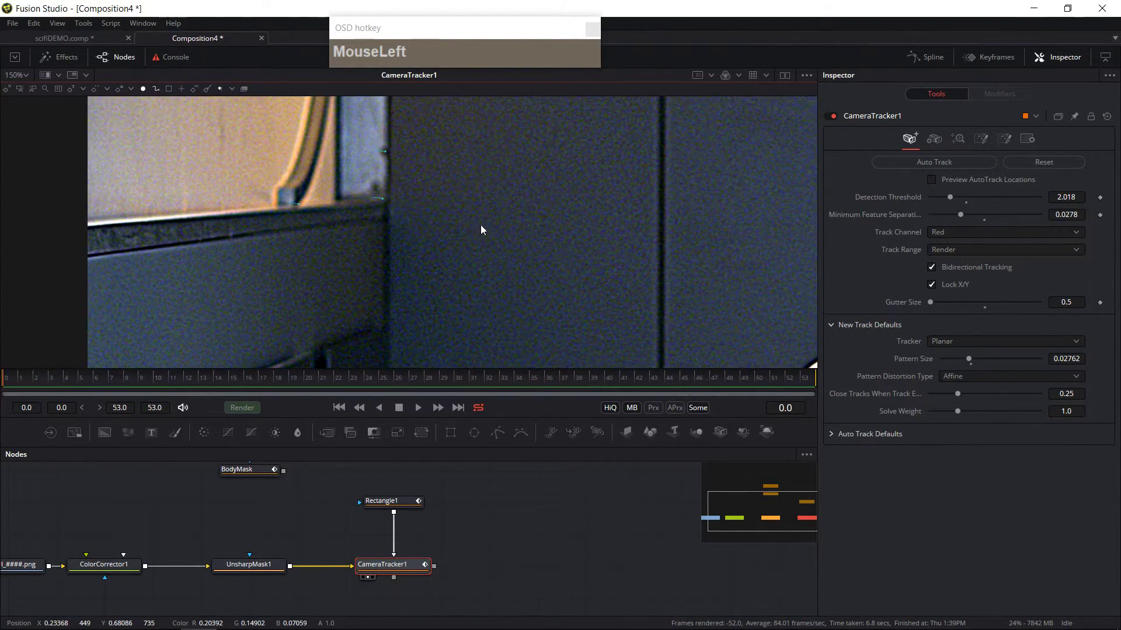
# Step: Open the solve settings and zoom and pan around the viewer to inspect the remaining tracks
pyautogui.scroll(-4, 481, 227)
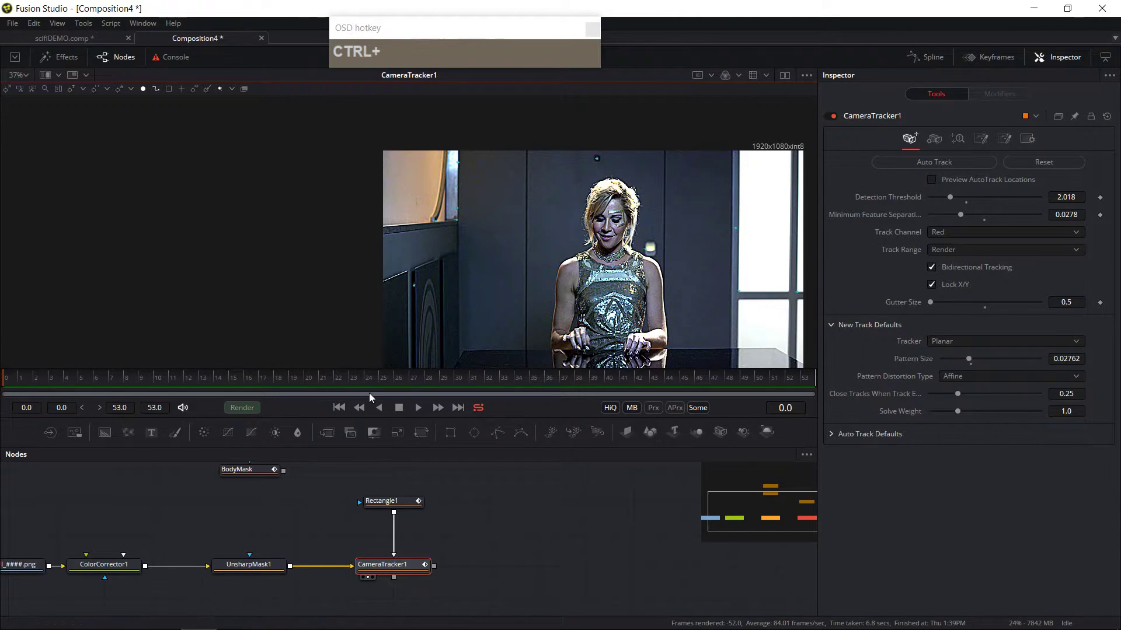
pyautogui.click(958, 138)
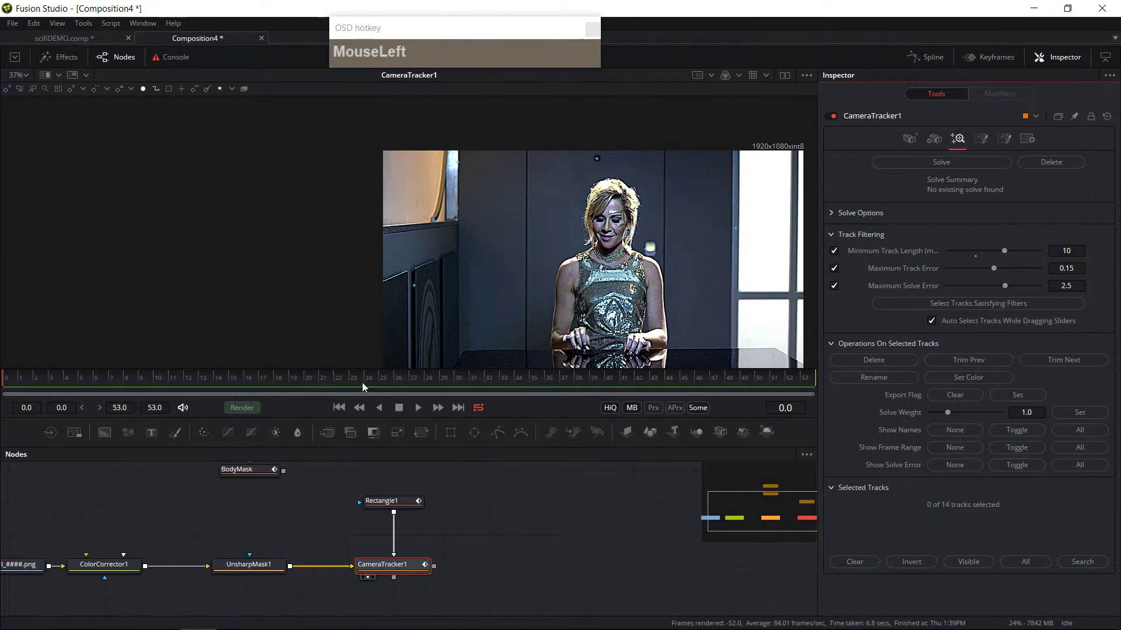
pyautogui.scroll(6, 410, 262)
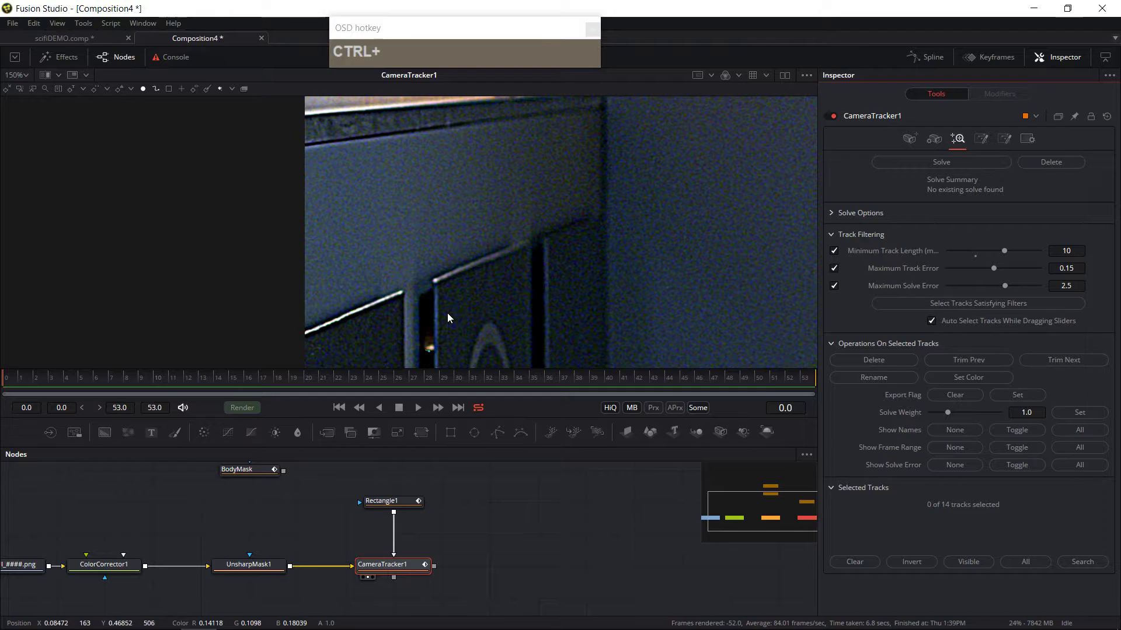
pyautogui.scroll(-3, 460, 303)
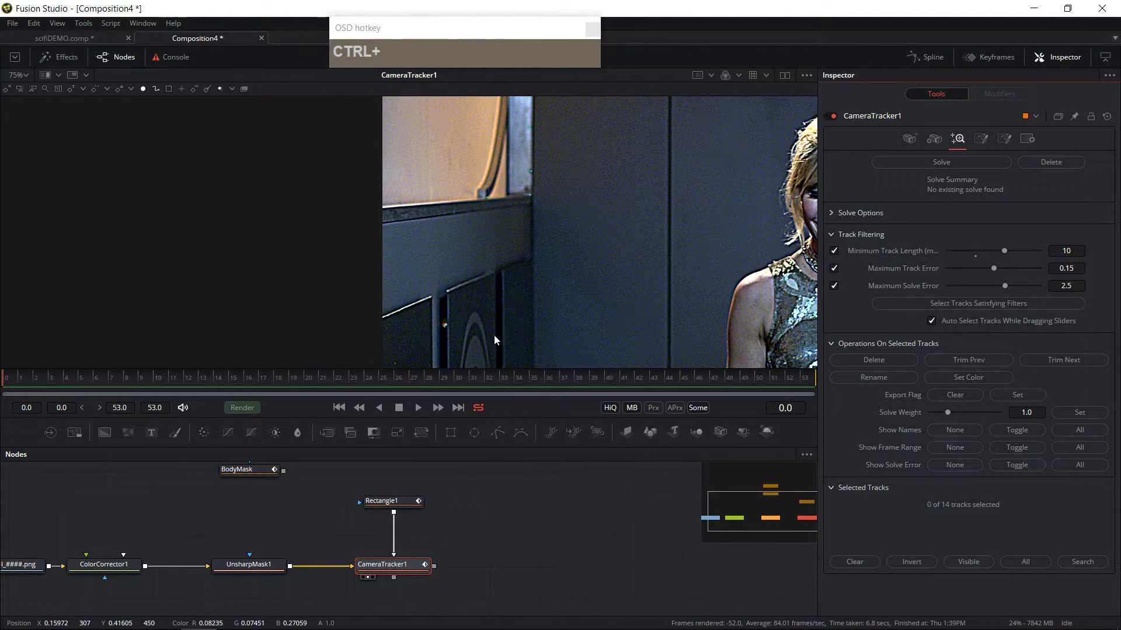
pyautogui.middleClick(481, 298)
pyautogui.scroll(1, 494, 241)
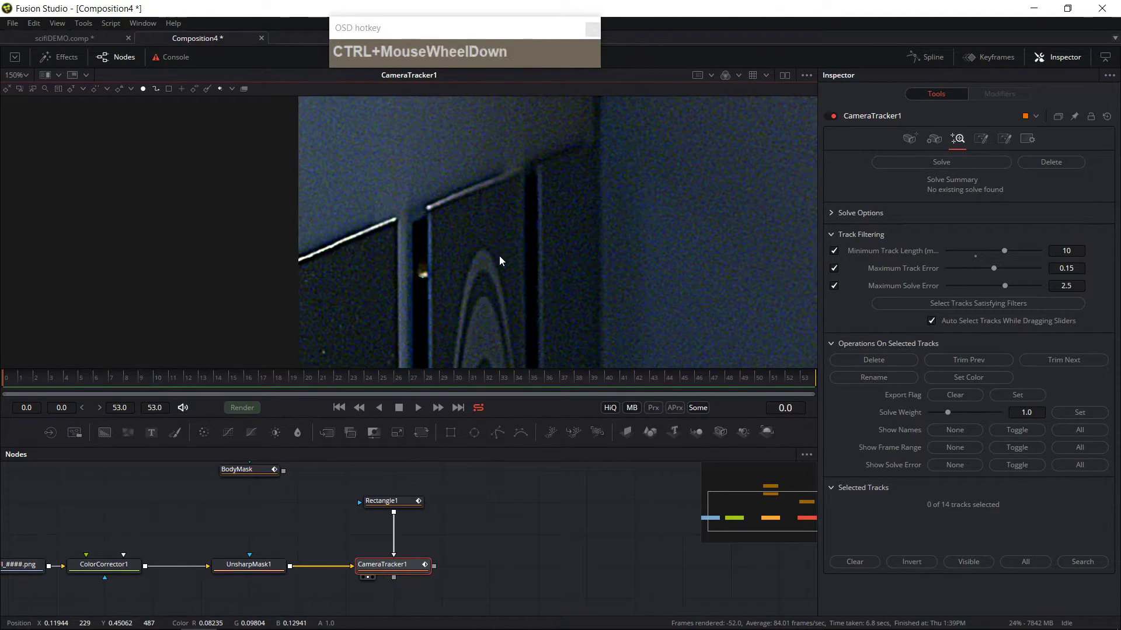
pyautogui.scroll(-2, 499, 256)
pyautogui.scroll(1, 501, 264)
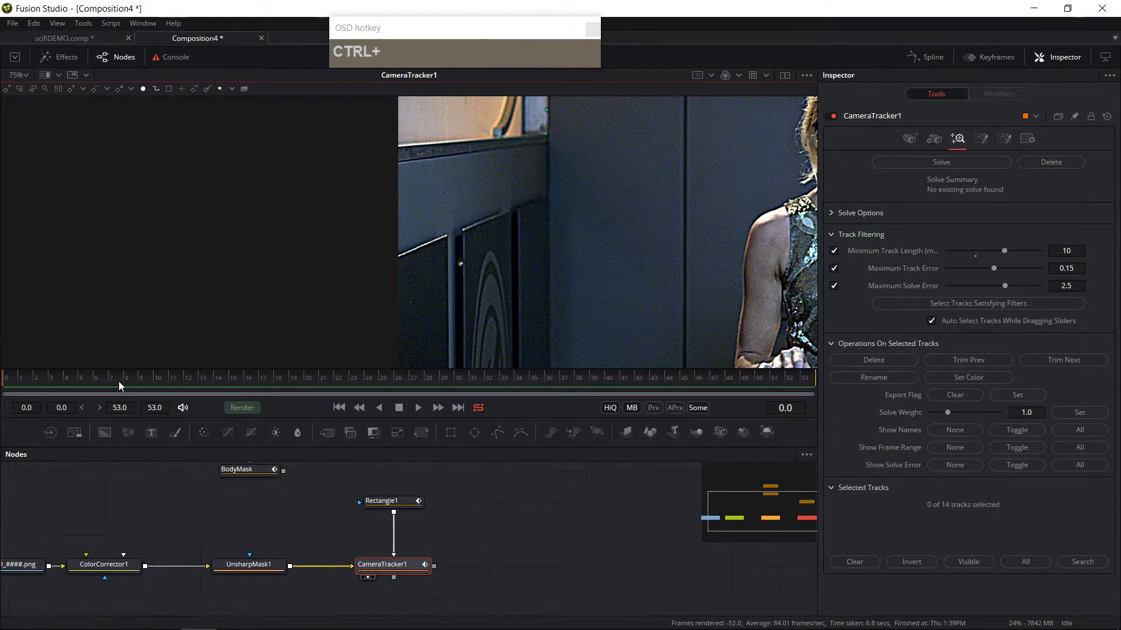
# Step: Select the rectangle mask and remove the animation path from its center
pyautogui.click(381, 500)
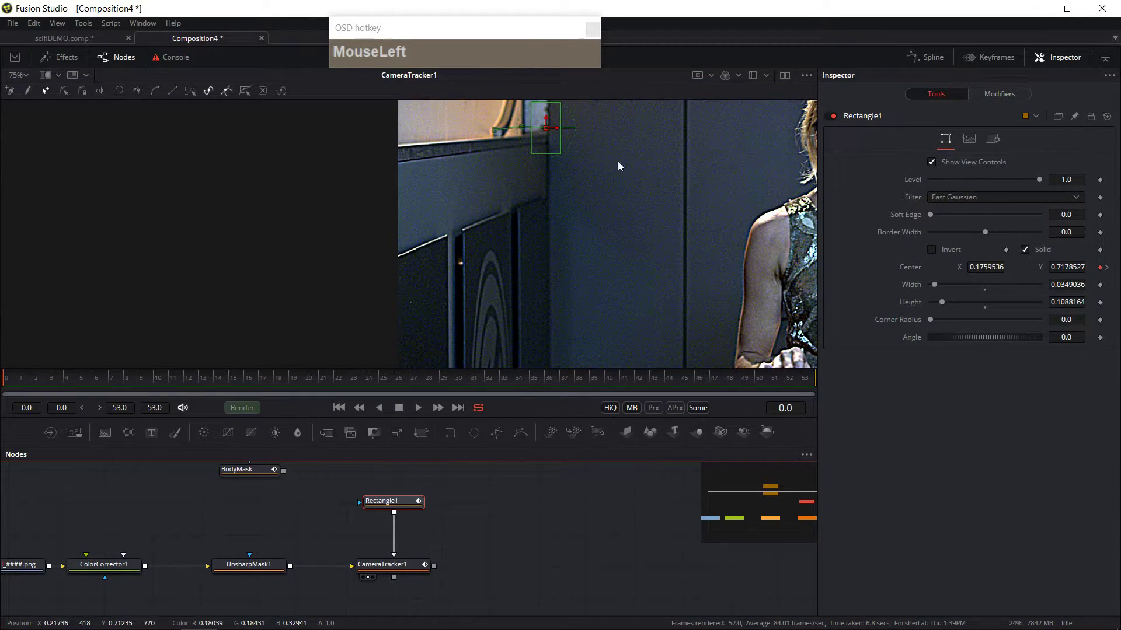
pyautogui.rightClick(1103, 272)
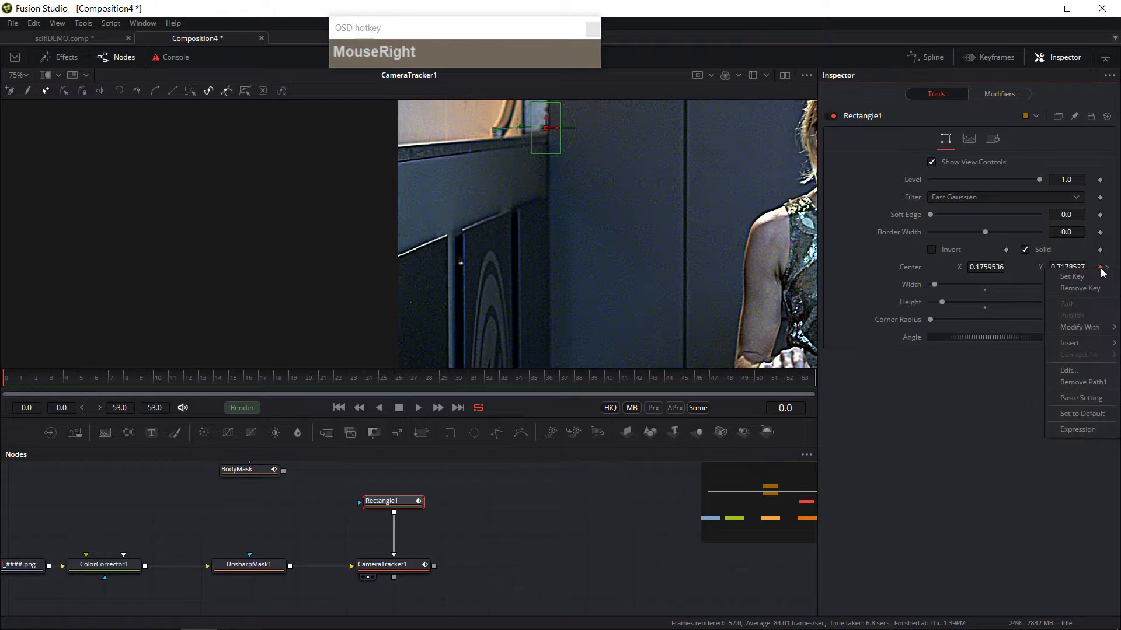
pyautogui.click(1095, 388)
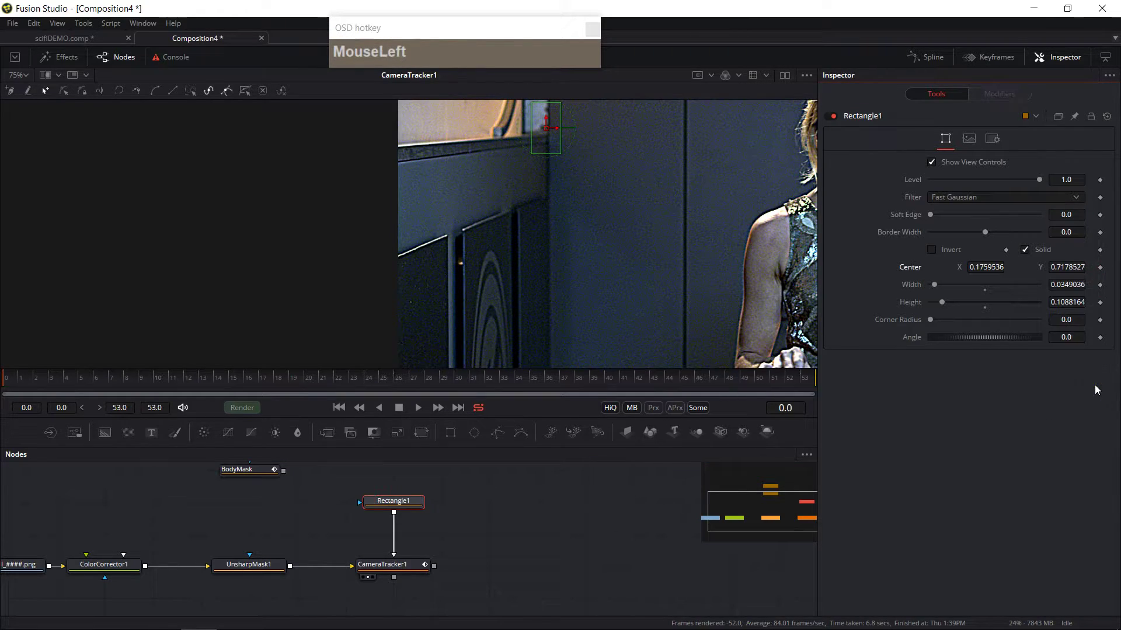
# Step: Move the rectangle onto the lower wall panel's corner, about 0.068 wide and 0.158 high, and keyframe its center at the first frame
pyautogui.moveTo(546, 130); pyautogui.dragTo(457, 281)
pyautogui.moveTo(457, 239); pyautogui.dragTo(481, 243)
pyautogui.moveTo(461, 288); pyautogui.dragTo(453, 293)
pyautogui.moveTo(38, 381); pyautogui.dragTo(1, 423)
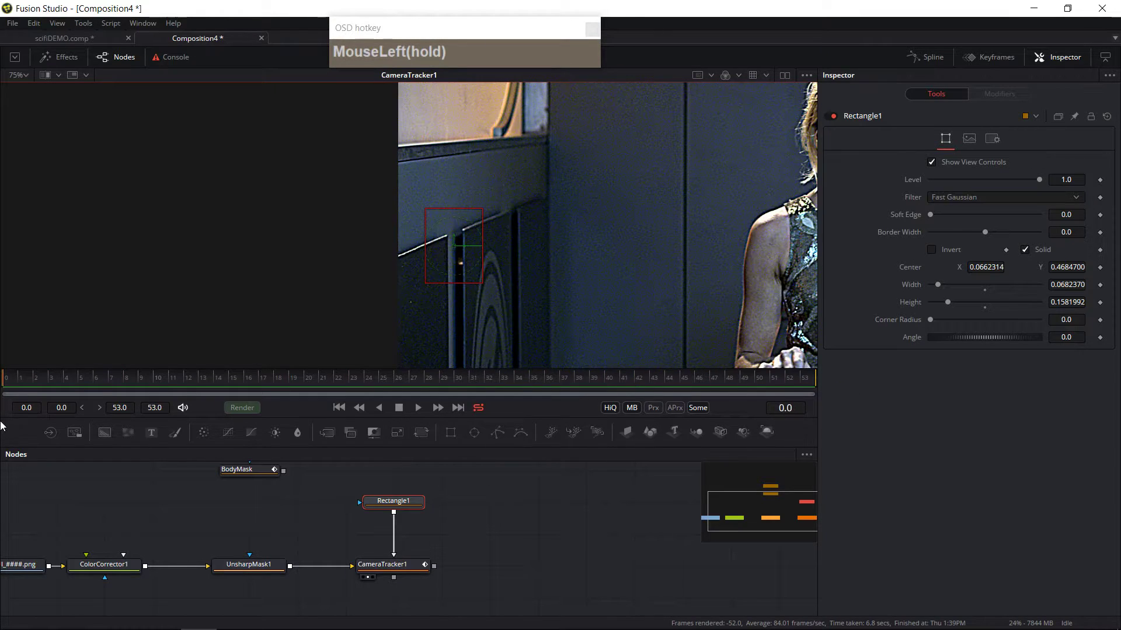
pyautogui.click(1100, 270)
# Step: At the last frame, move the rectangle to follow the panel corner, then scrub back through the shot
pyautogui.click(95, 377)
pyautogui.moveTo(135, 377); pyautogui.dragTo(888, 381)
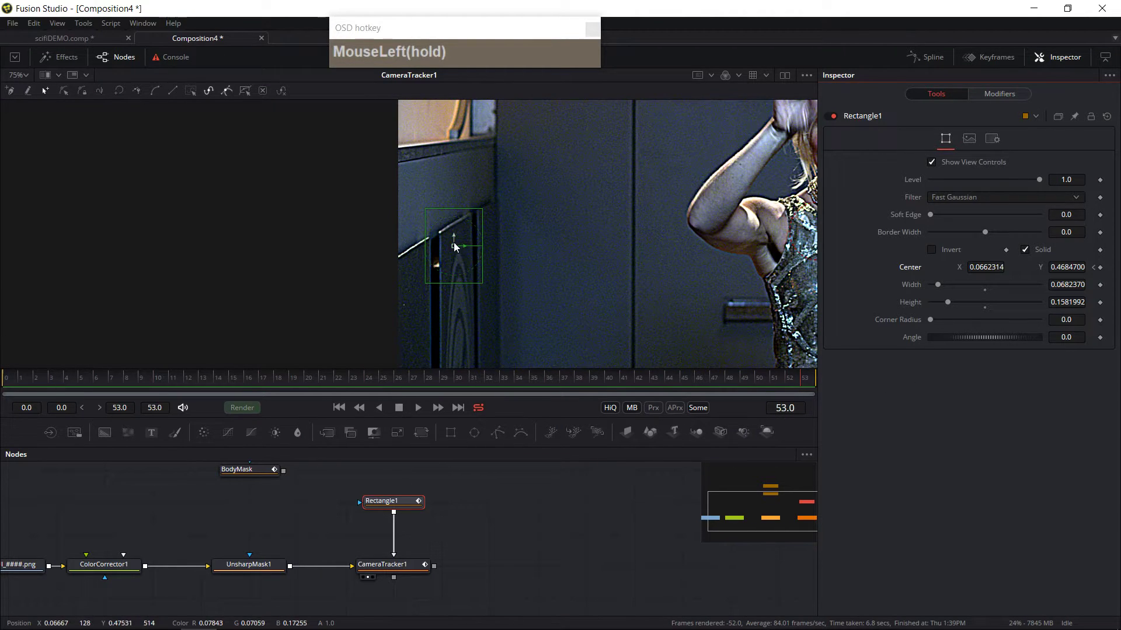
pyautogui.moveTo(456, 247)
pyautogui.mouseDown()
pyautogui.moveTo(440, 250)
pyautogui.moveTo(448, 236)
pyautogui.mouseUp()
pyautogui.click(409, 378)
pyautogui.moveTo(398, 379); pyautogui.dragTo(80, 322)
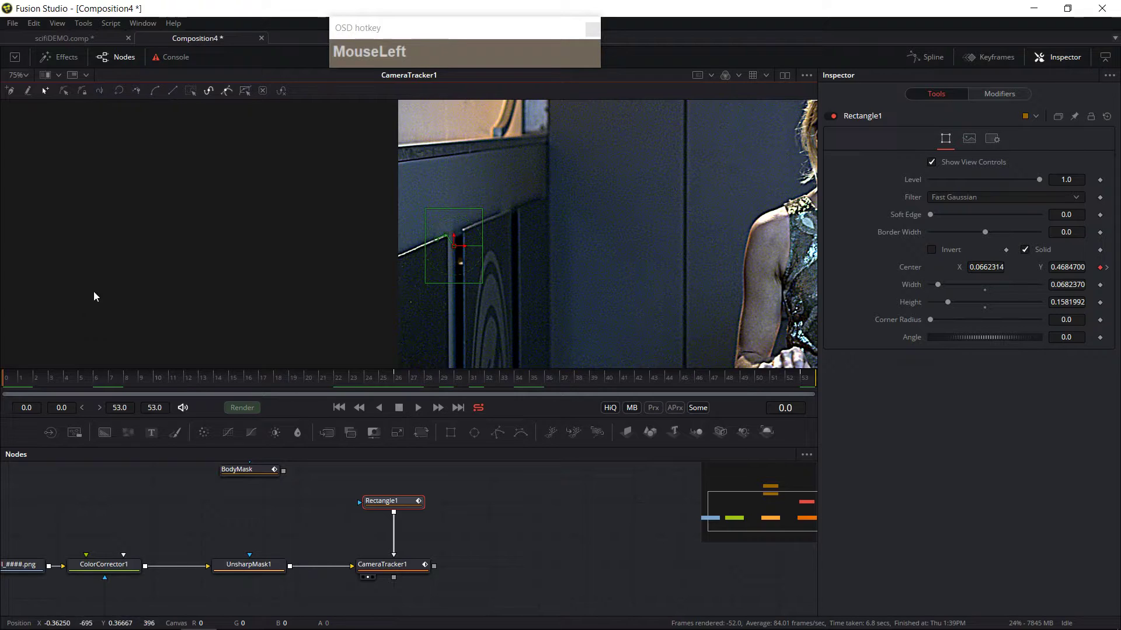
# Step: Select the Camera Tracker and set Minimum Feature Separation to about 0.0332
pyautogui.click(402, 566)
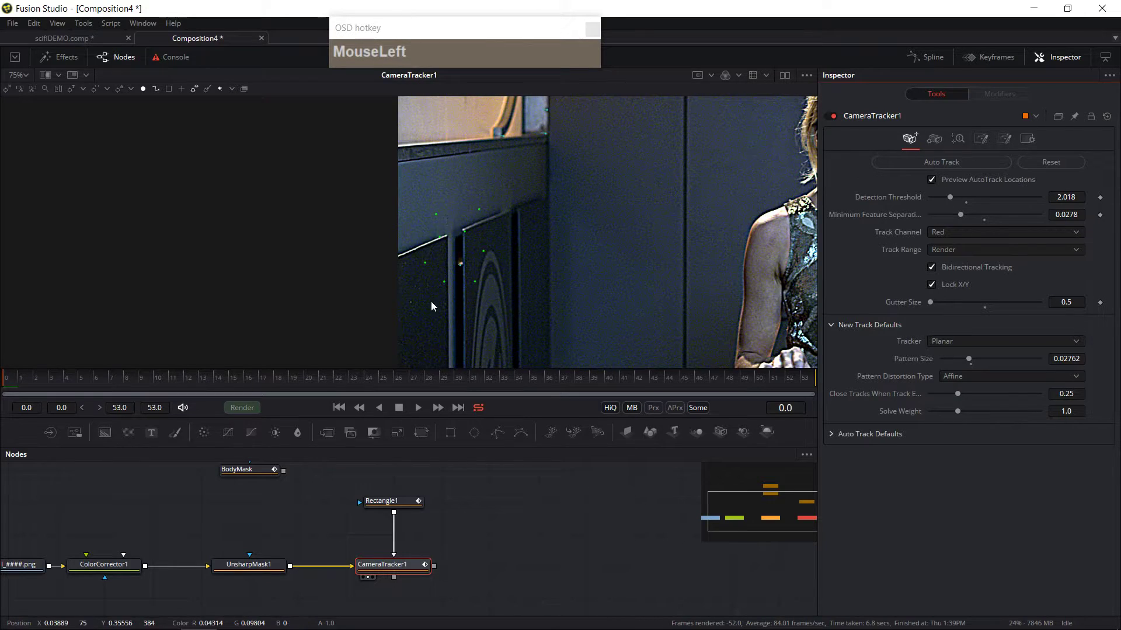
pyautogui.moveTo(962, 215); pyautogui.dragTo(968, 214)
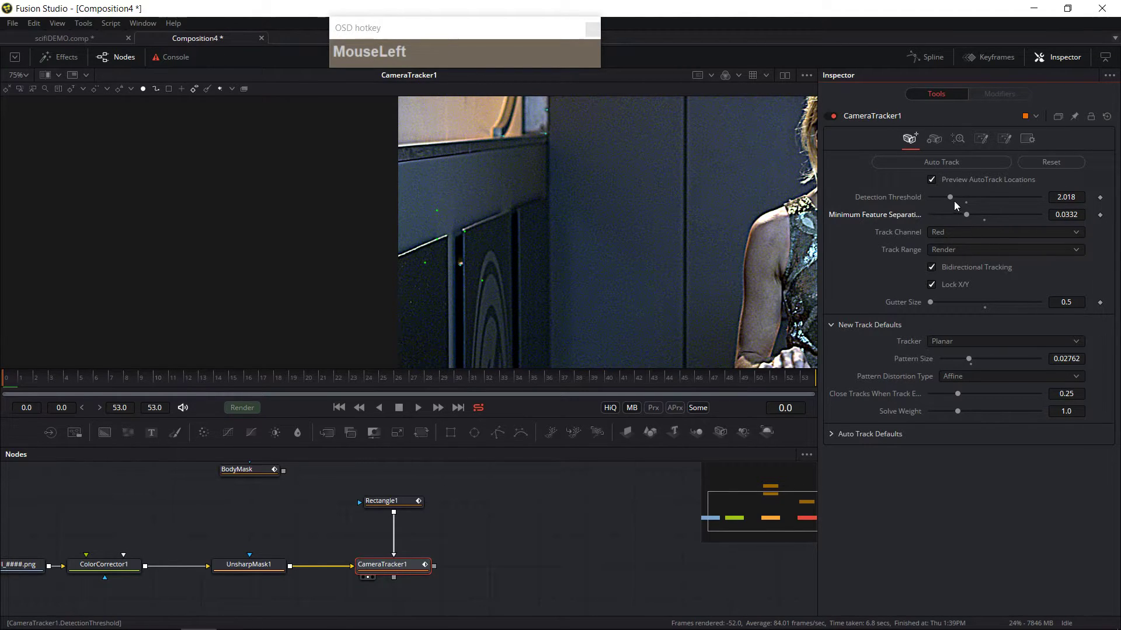
# Step: Raise the Camera Tracker's Detection Threshold to about 2.737 and run Auto Track
pyautogui.moveTo(950, 193); pyautogui.dragTo(1016, 195)
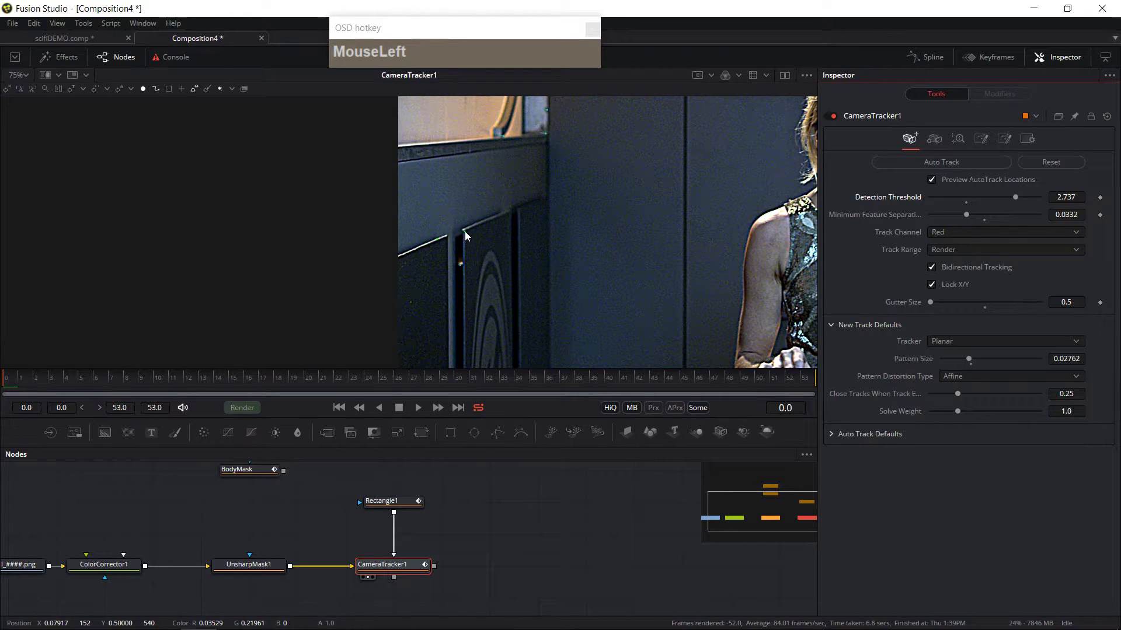
pyautogui.click(942, 162)
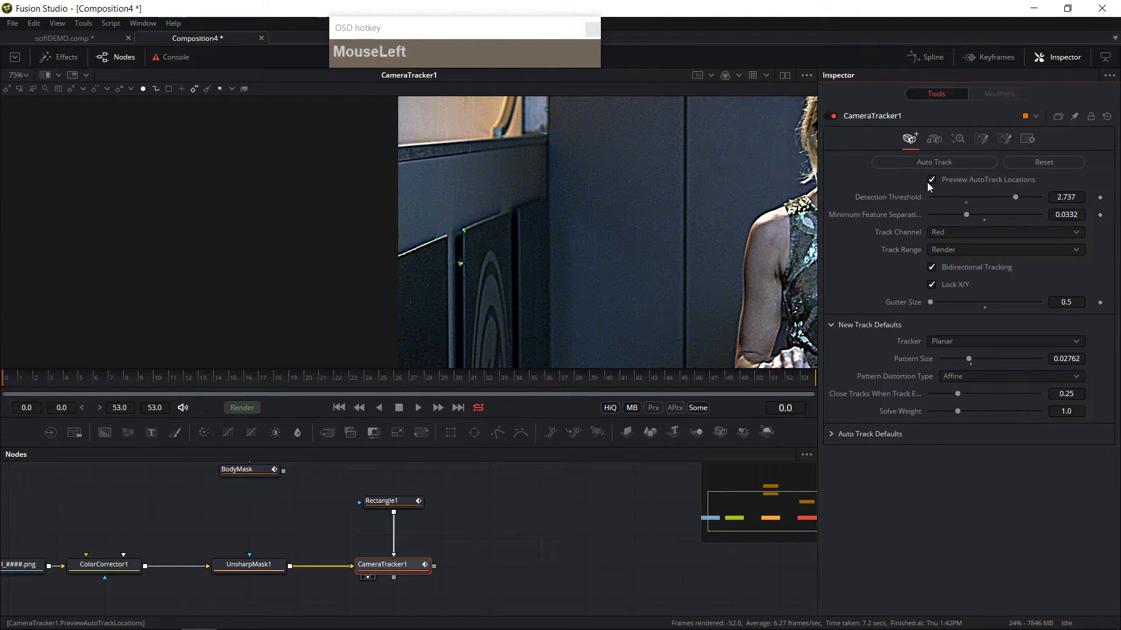
# Step: Inspect the shot in the viewer, zooming in and out around the table edge
pyautogui.moveTo(12, 387); pyautogui.dragTo(3, 441)
pyautogui.moveTo(524, 282); pyautogui.dragTo(576, 242)
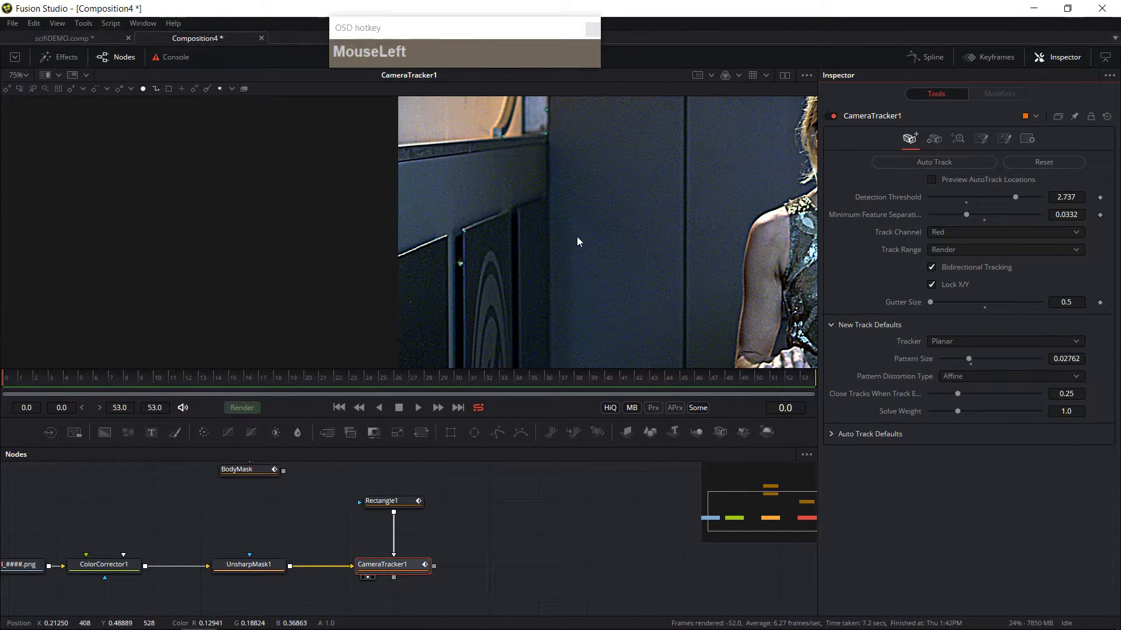
pyautogui.click(958, 139)
pyautogui.click(909, 140)
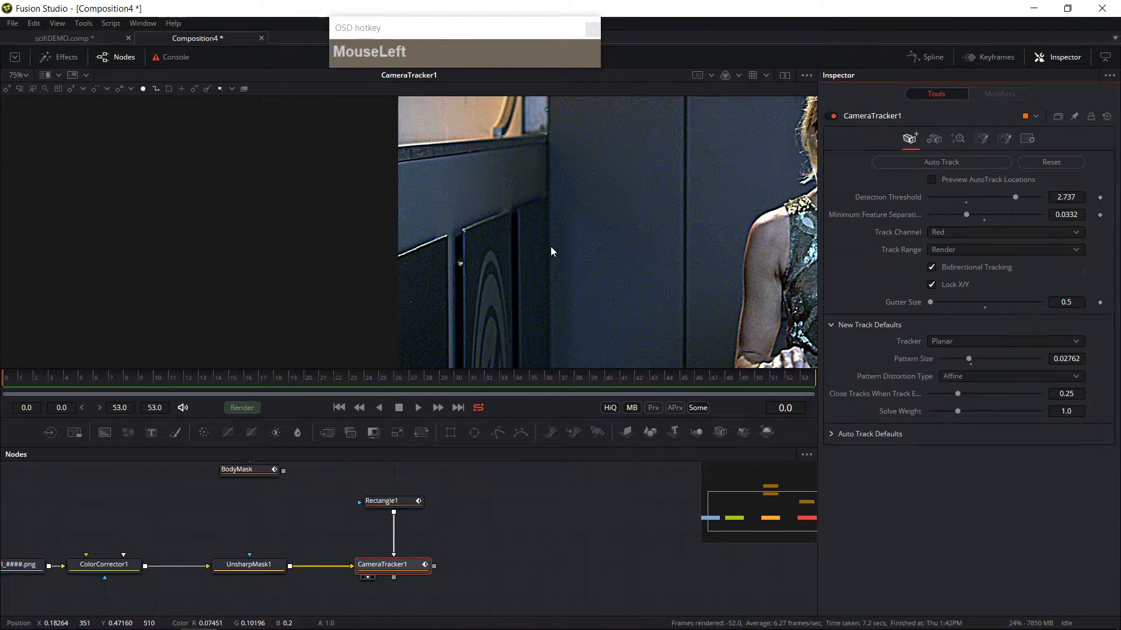
pyautogui.scroll(-2, 552, 245)
pyautogui.middleClick(654, 268)
pyautogui.moveTo(494, 268); pyautogui.dragTo(438, 275)
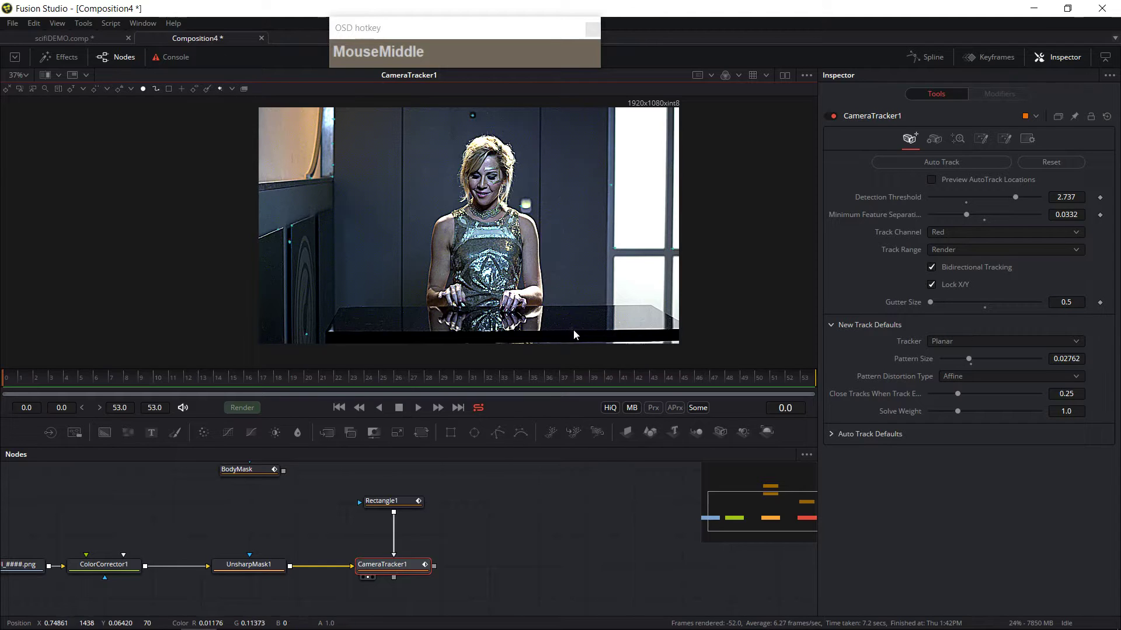
pyautogui.scroll(5, 575, 335)
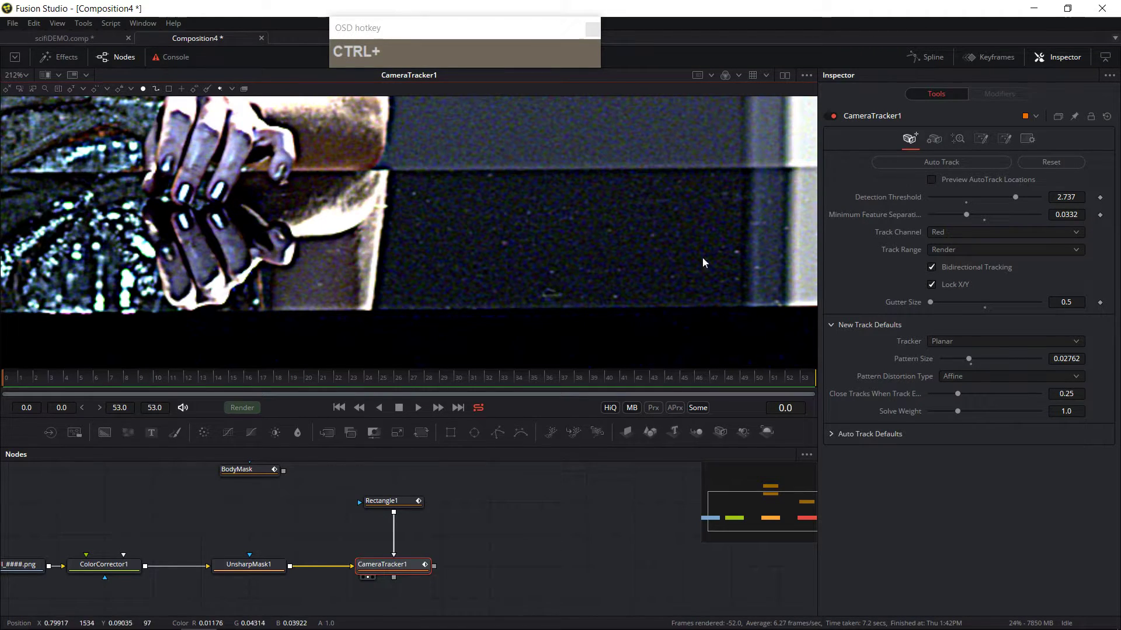
pyautogui.moveTo(25, 376); pyautogui.dragTo(7, 390)
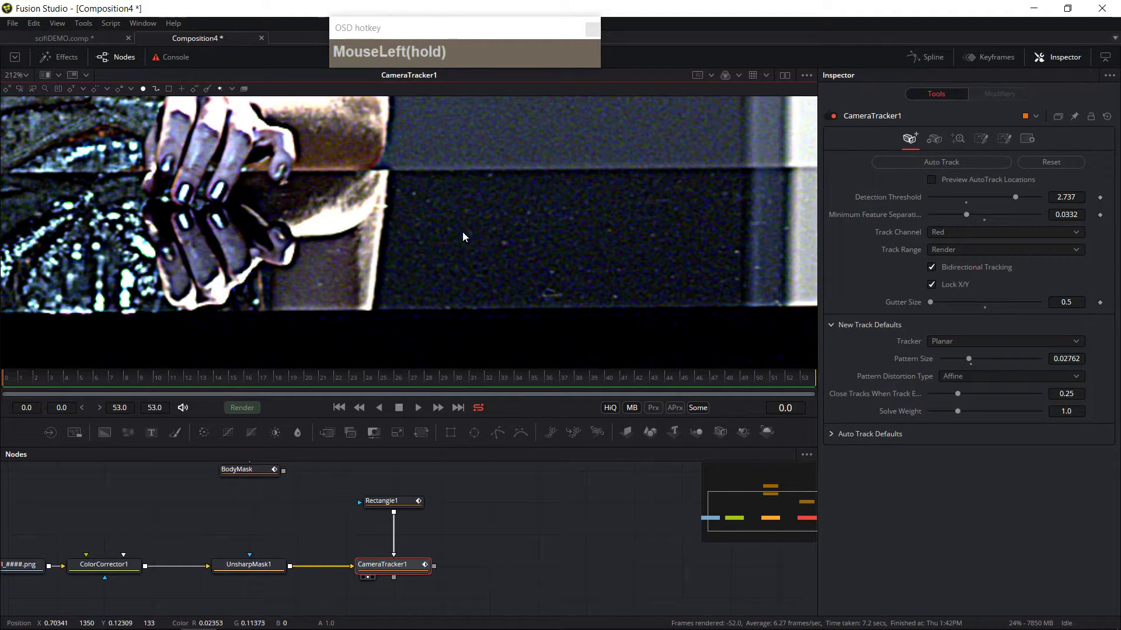
pyautogui.keyDown('ctrl'); pyautogui.scroll(-6, 462, 235); pyautogui.keyUp('ctrl')
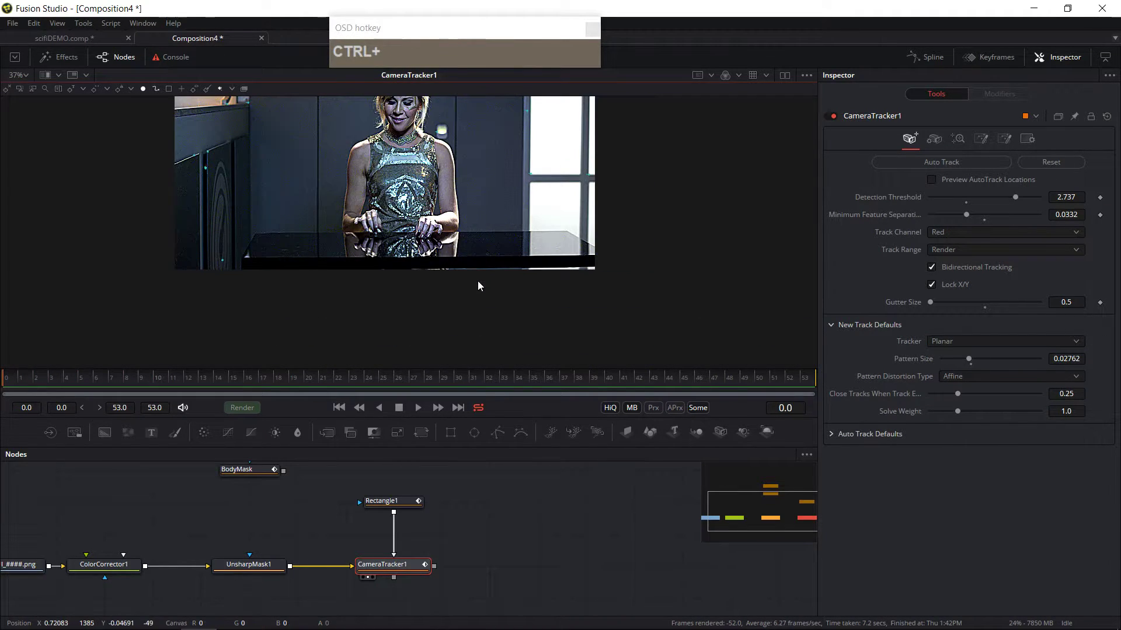
# Step: Select the rectangle mask and remove the animation path from its center
pyautogui.click(385, 501)
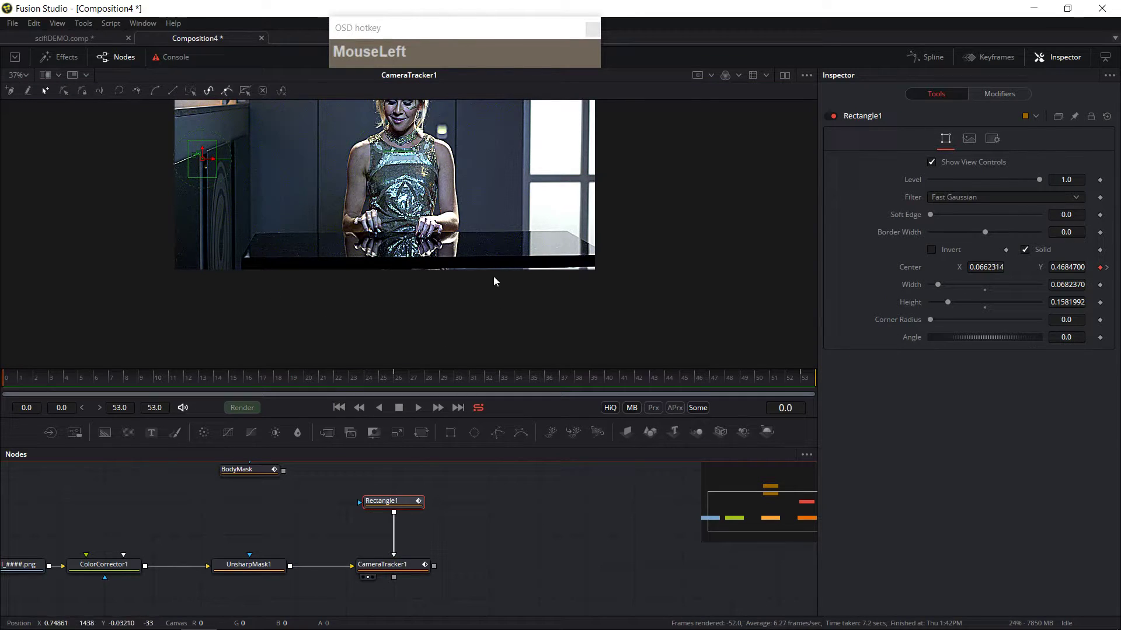
pyautogui.rightClick(1102, 268)
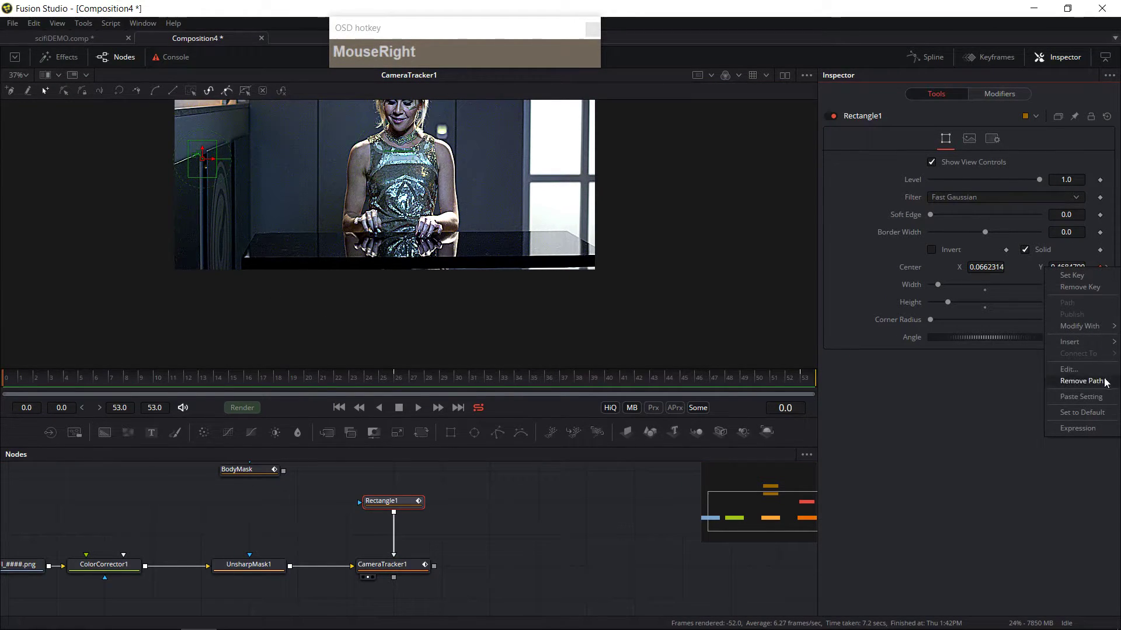
pyautogui.click(1105, 381)
# Step: Move the rectangle onto a spot on the table's edge, about 0.0103 wide and 0.012 high, and keyframe its center
pyautogui.moveTo(200, 163); pyautogui.dragTo(484, 246)
pyautogui.keyDown('ctrl'); pyautogui.scroll(3, 485, 247); pyautogui.keyUp('ctrl')
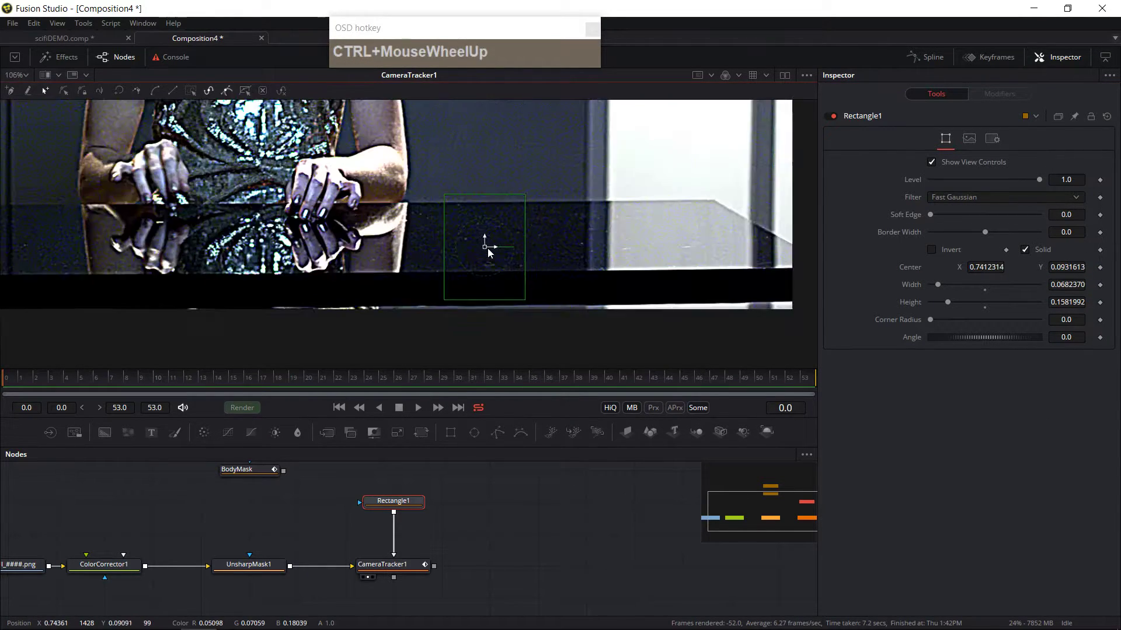
pyautogui.keyDown('ctrl'); pyautogui.scroll(3, 489, 252); pyautogui.keyUp('ctrl')
pyautogui.keyDown('ctrl'); pyautogui.scroll(-1, 483, 246); pyautogui.keyUp('ctrl')
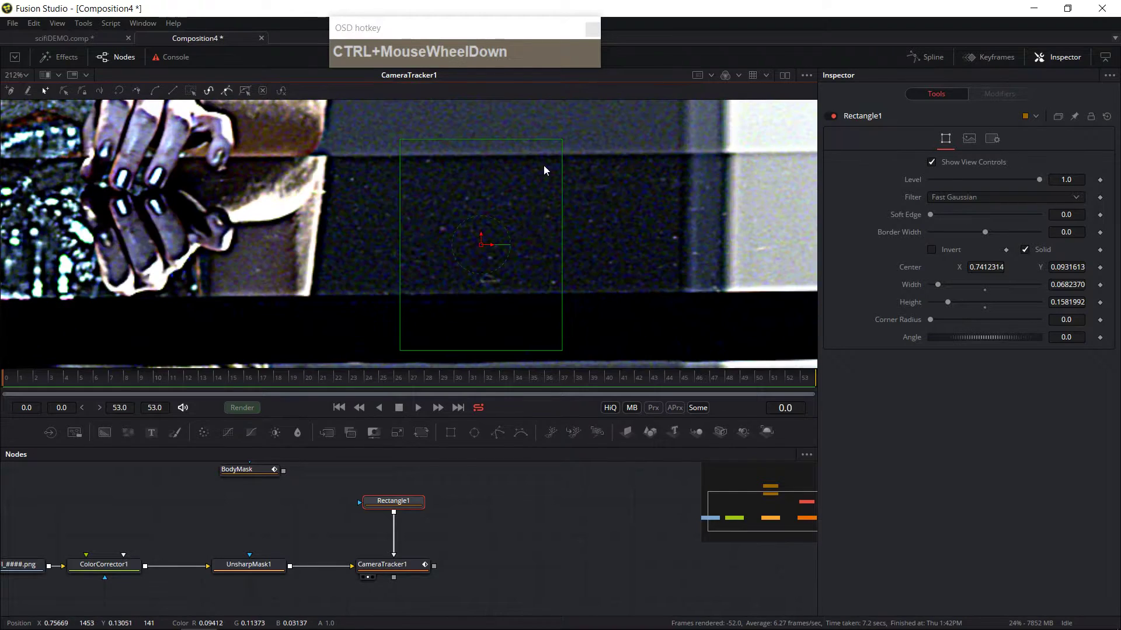
pyautogui.moveTo(560, 142); pyautogui.dragTo(503, 285)
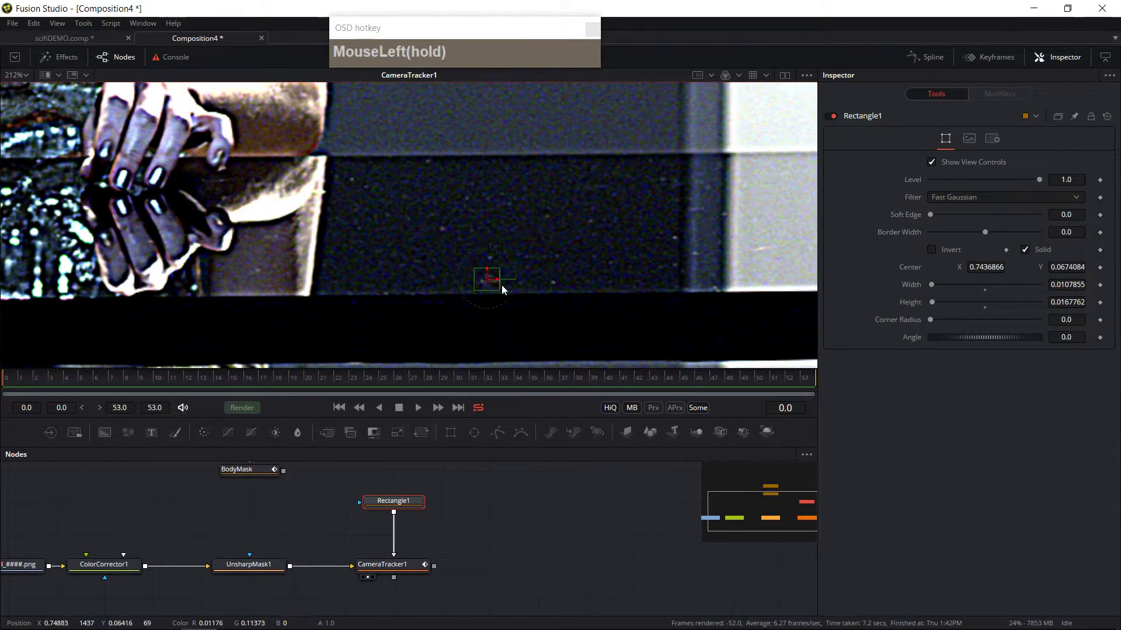
pyautogui.keyDown('ctrl'); pyautogui.scroll(2, 503, 285); pyautogui.keyUp('ctrl')
pyautogui.keyDown('ctrl'); pyautogui.scroll(1, 503, 285); pyautogui.keyUp('ctrl')
pyautogui.moveTo(447, 263); pyautogui.dragTo(511, 309)
pyautogui.moveTo(444, 265); pyautogui.dragTo(450, 260)
pyautogui.moveTo(513, 216); pyautogui.dragTo(496, 226)
pyautogui.moveTo(451, 263); pyautogui.dragTo(457, 255)
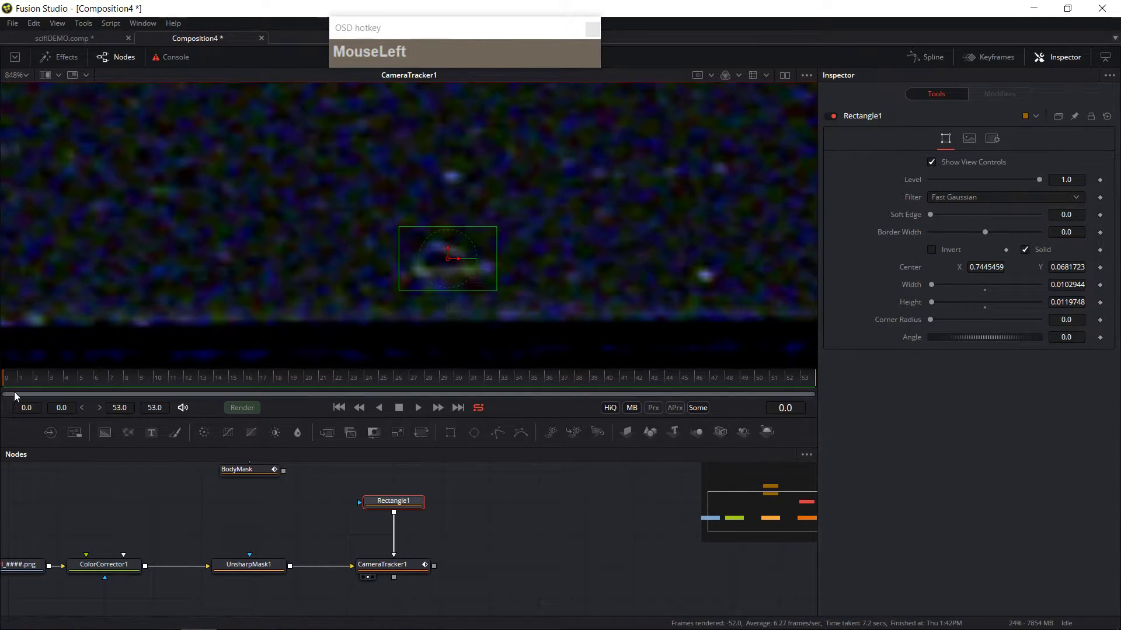
pyautogui.click(1099, 267)
# Step: At the last frame and at frame 46, move the rectangle to follow the table-edge spot
pyautogui.click(639, 380)
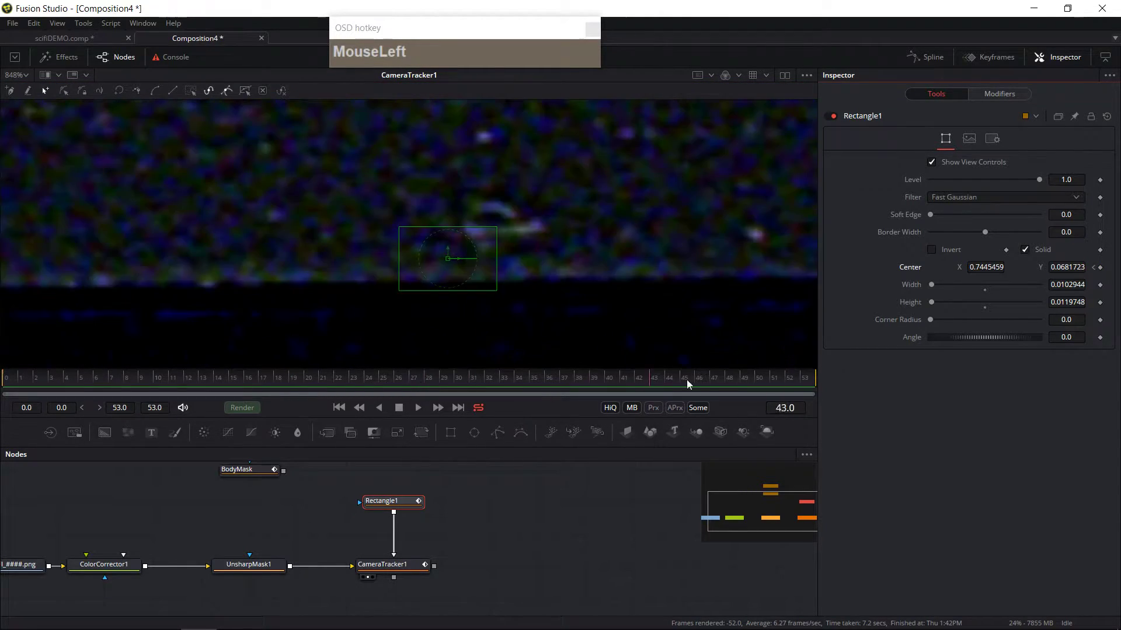
pyautogui.moveTo(670, 382); pyautogui.dragTo(971, 380)
pyautogui.moveTo(449, 261); pyautogui.dragTo(480, 253)
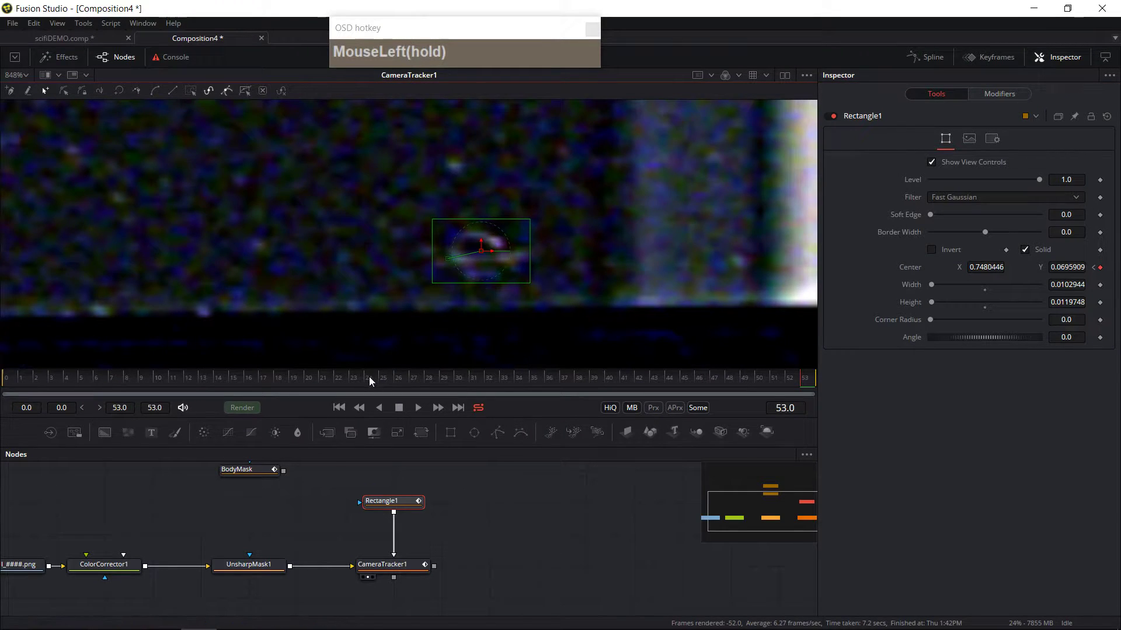
pyautogui.click(369, 381)
pyautogui.moveTo(462, 264); pyautogui.dragTo(520, 243)
pyautogui.click(616, 376)
pyautogui.moveTo(714, 379); pyautogui.dragTo(706, 375)
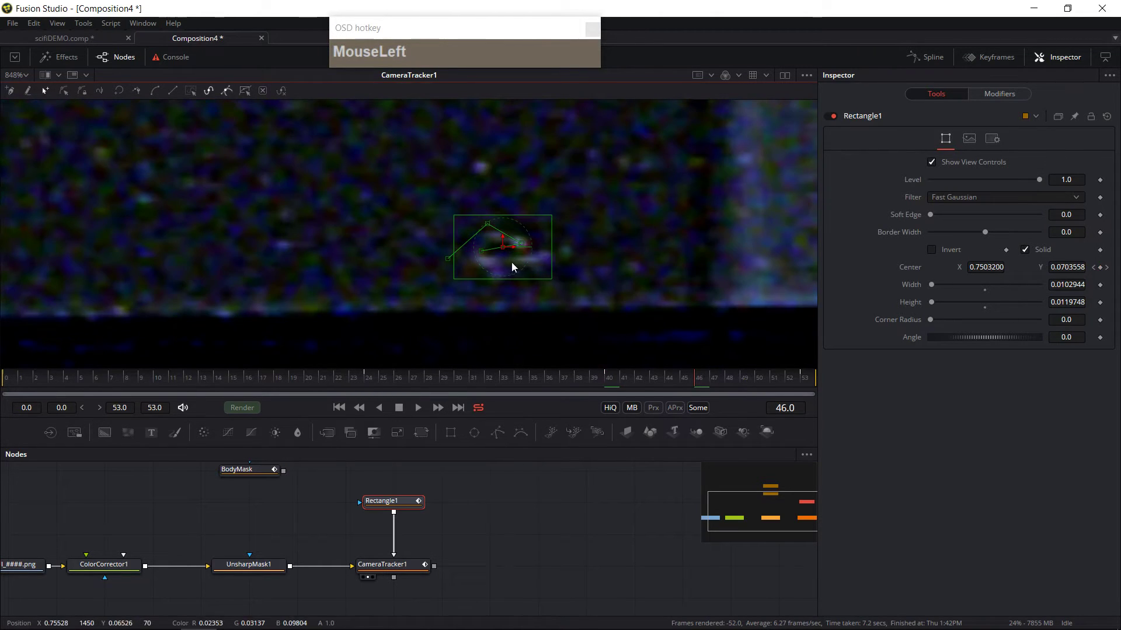
pyautogui.moveTo(503, 253); pyautogui.dragTo(461, 248)
# Step: Scrub back to the start and play the shot to check the rectangle's motion
pyautogui.click(504, 380)
pyautogui.click(173, 379)
pyautogui.click(51, 382)
pyautogui.moveTo(51, 382); pyautogui.dragTo(8, 388)
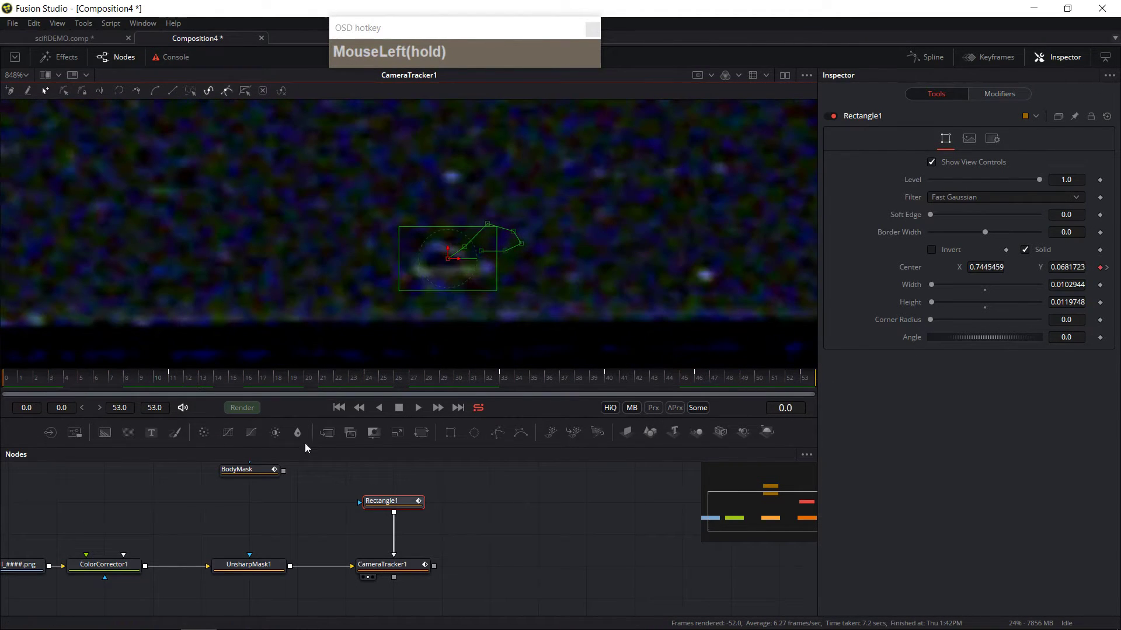
pyautogui.click(418, 408)
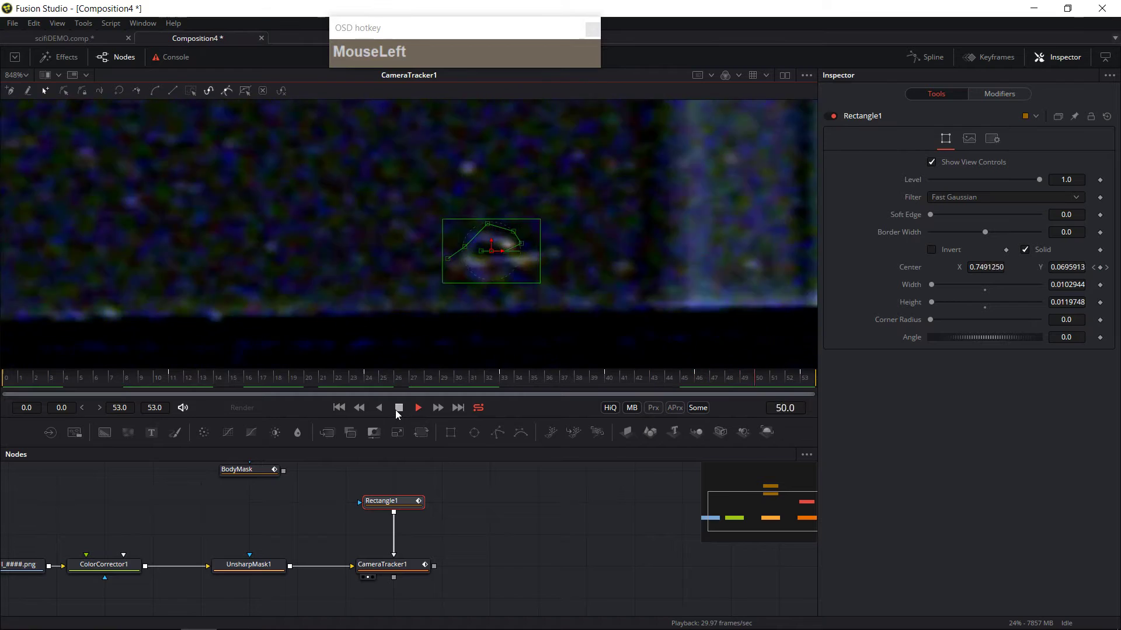
pyautogui.click(396, 410)
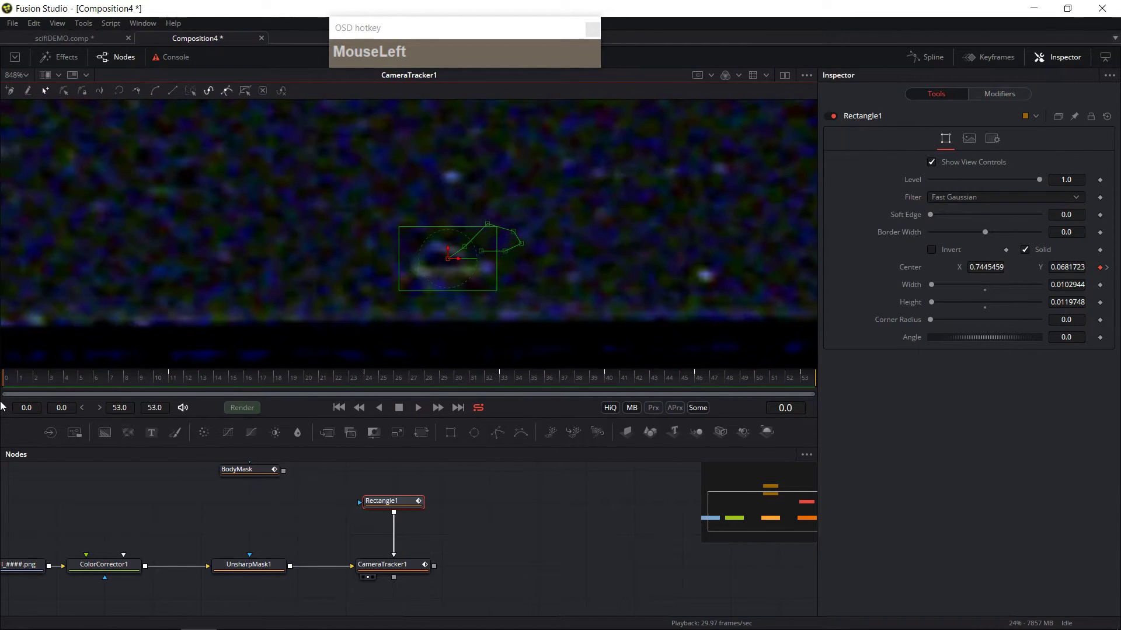
# Step: Select the Camera Tracker, enable Preview AutoTrack Locations, set Detection Threshold to about 2.455 and run Auto Track
pyautogui.click(382, 569)
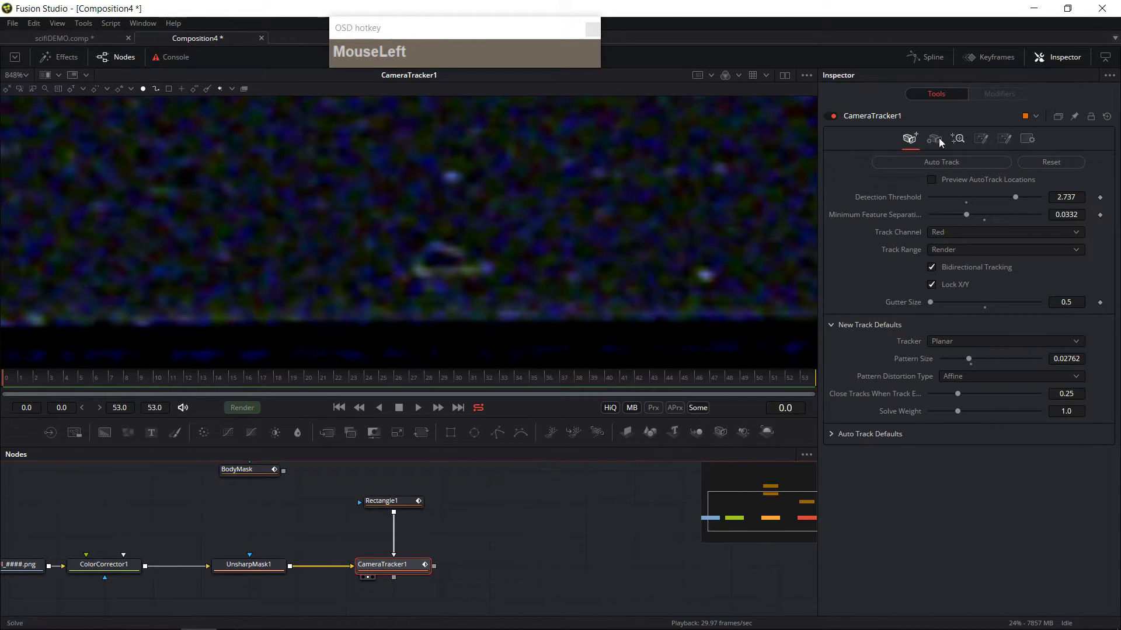
pyautogui.click(933, 180)
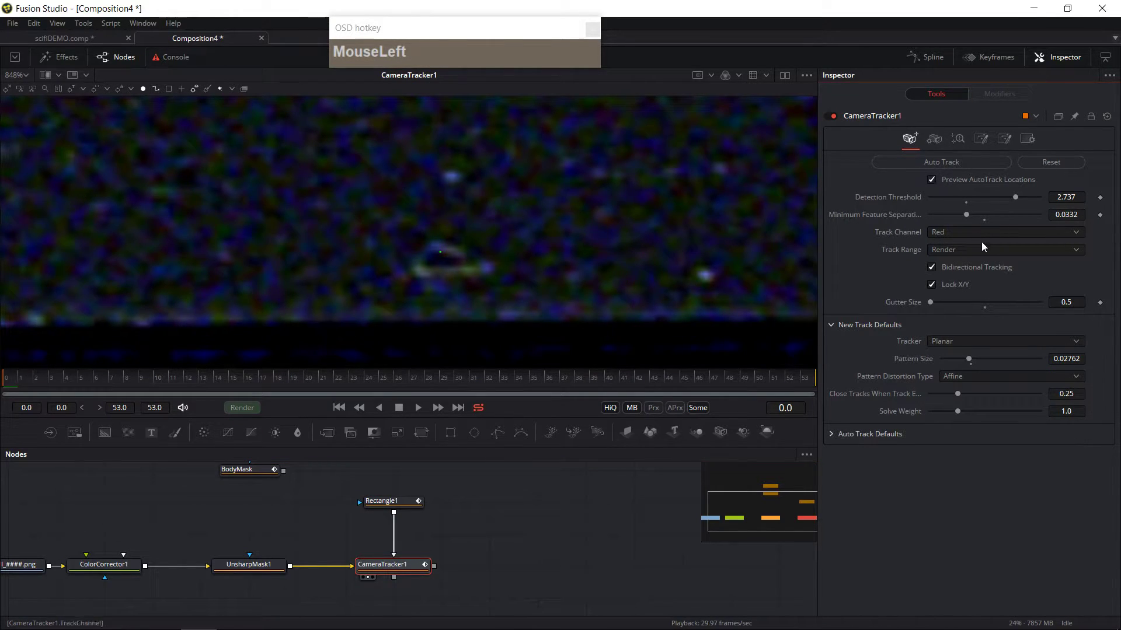
pyautogui.click(958, 232)
pyautogui.click(953, 268)
pyautogui.click(968, 235)
pyautogui.click(952, 197)
pyautogui.click(952, 232)
pyautogui.click(952, 232)
pyautogui.moveTo(1010, 199); pyautogui.dragTo(985, 200)
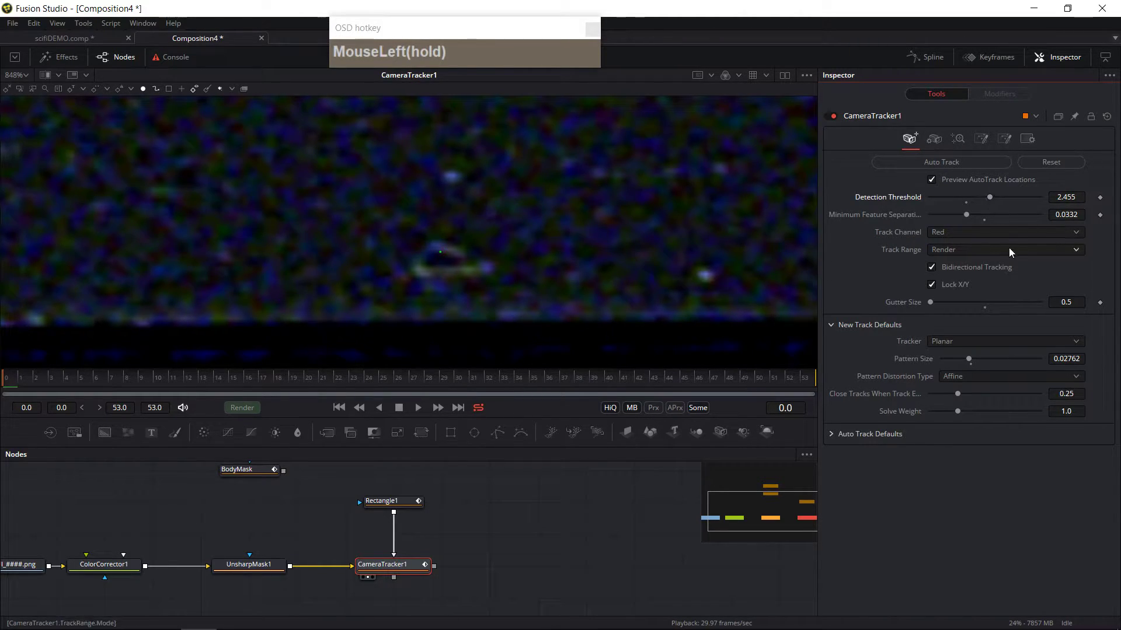
pyautogui.click(929, 163)
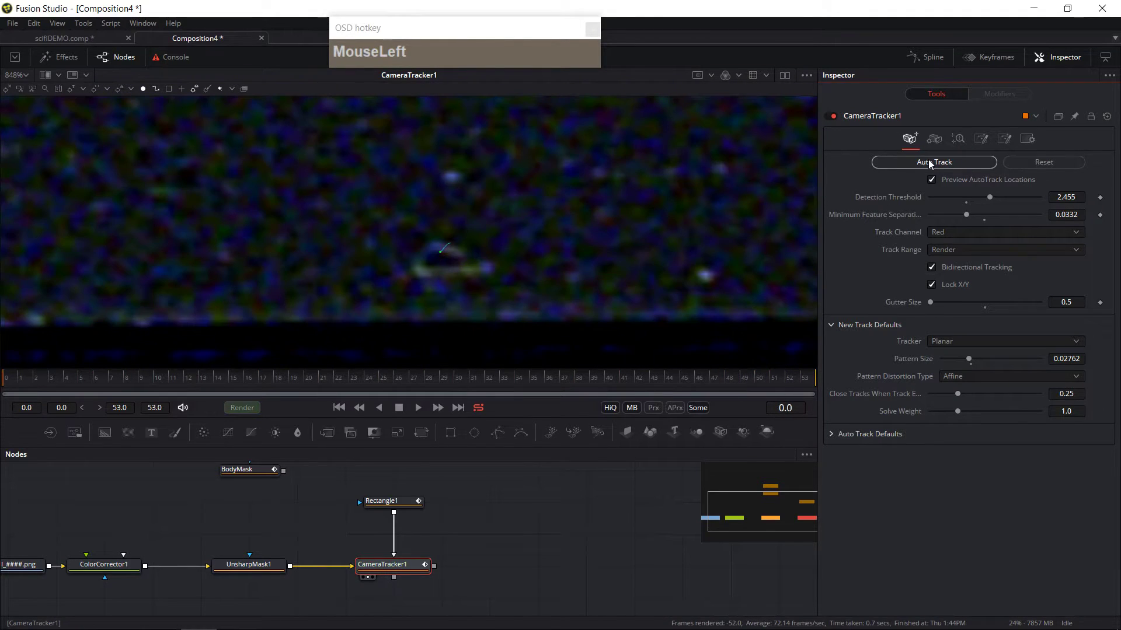
# Step: Select the rectangle mask again and remove the animation path from its center
pyautogui.moveTo(7, 378)
pyautogui.mouseDown()
pyautogui.moveTo(844, 383)
pyautogui.moveTo(6, 379)
pyautogui.mouseUp()
pyautogui.scroll(-3, 586, 178)
pyautogui.moveTo(586, 178); pyautogui.dragTo(573, 275)
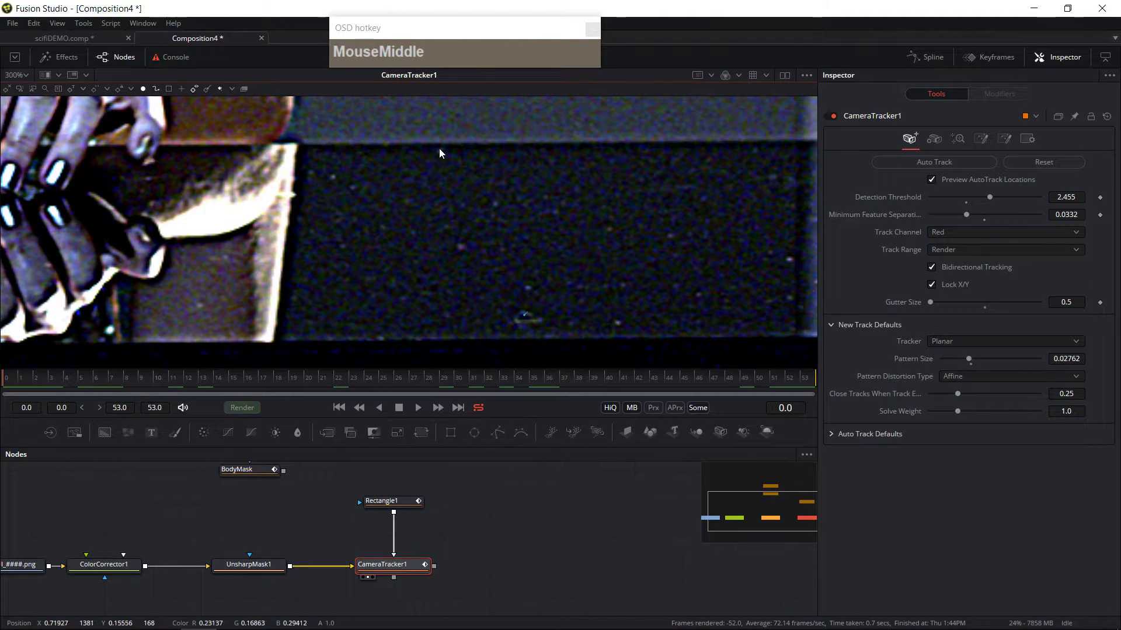
pyautogui.click(397, 502)
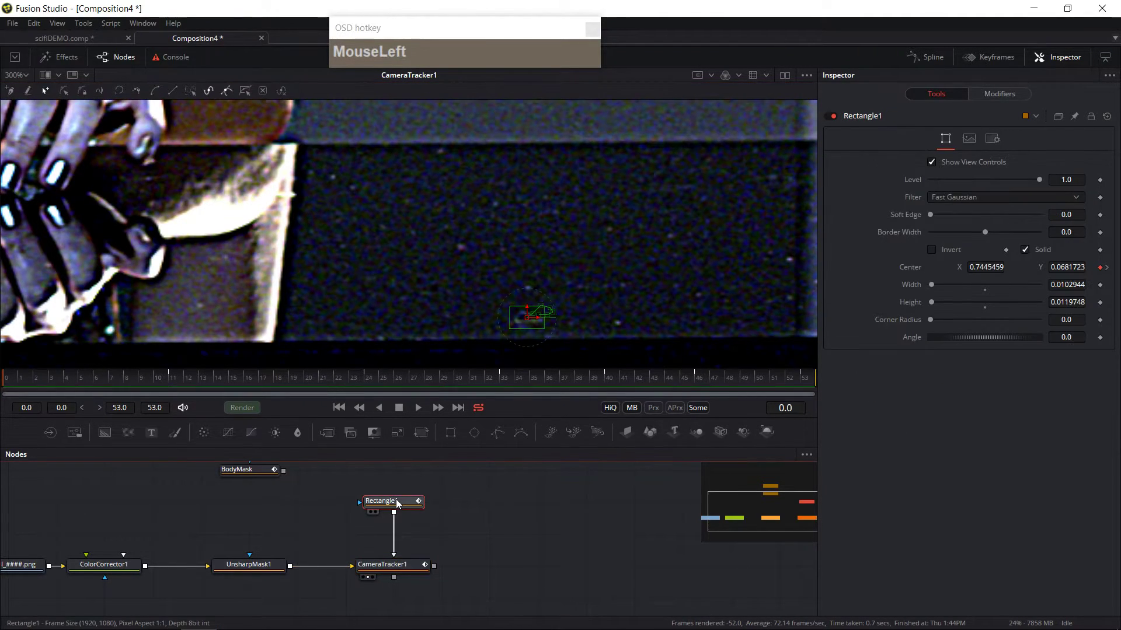
pyautogui.rightClick(1106, 272)
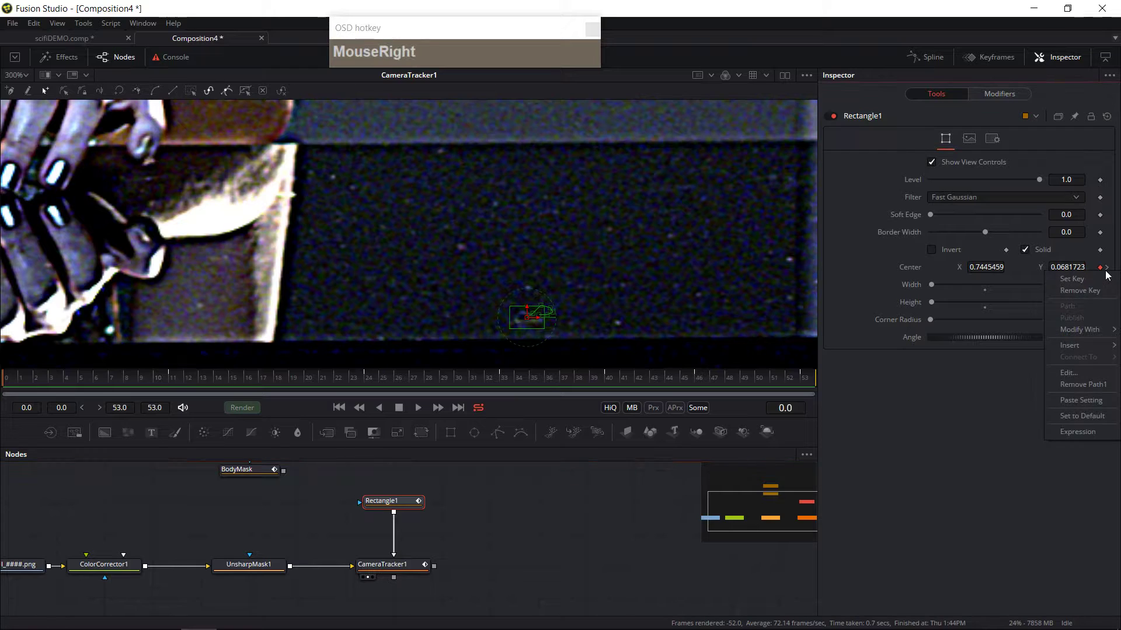
pyautogui.click(934, 505)
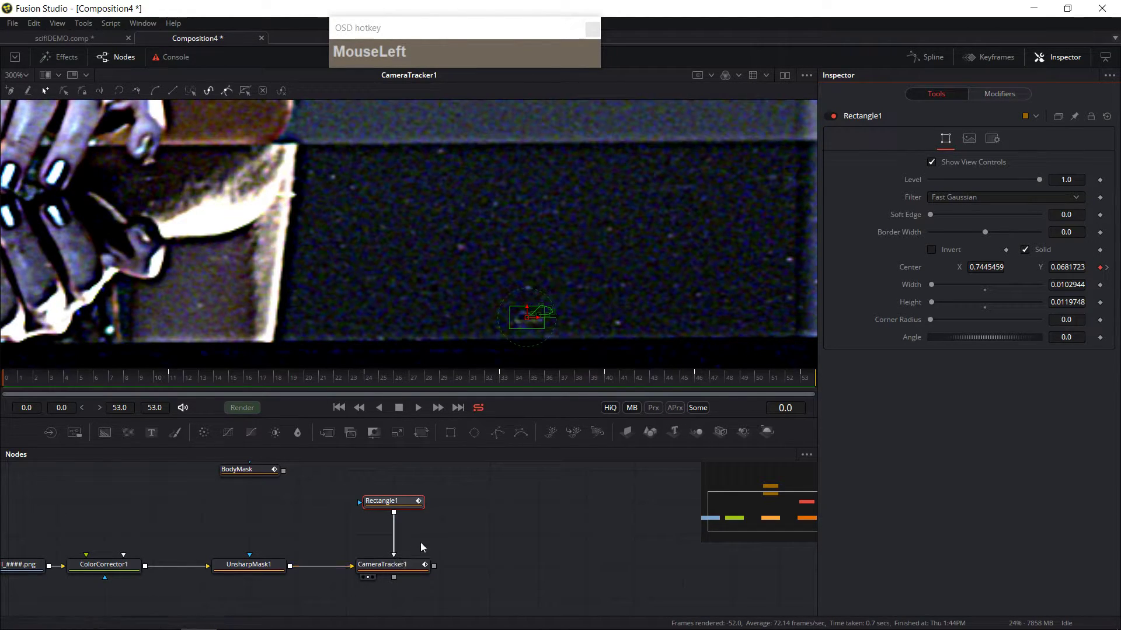
pyautogui.click(394, 544)
pyautogui.moveTo(428, 503); pyautogui.dragTo(391, 563)
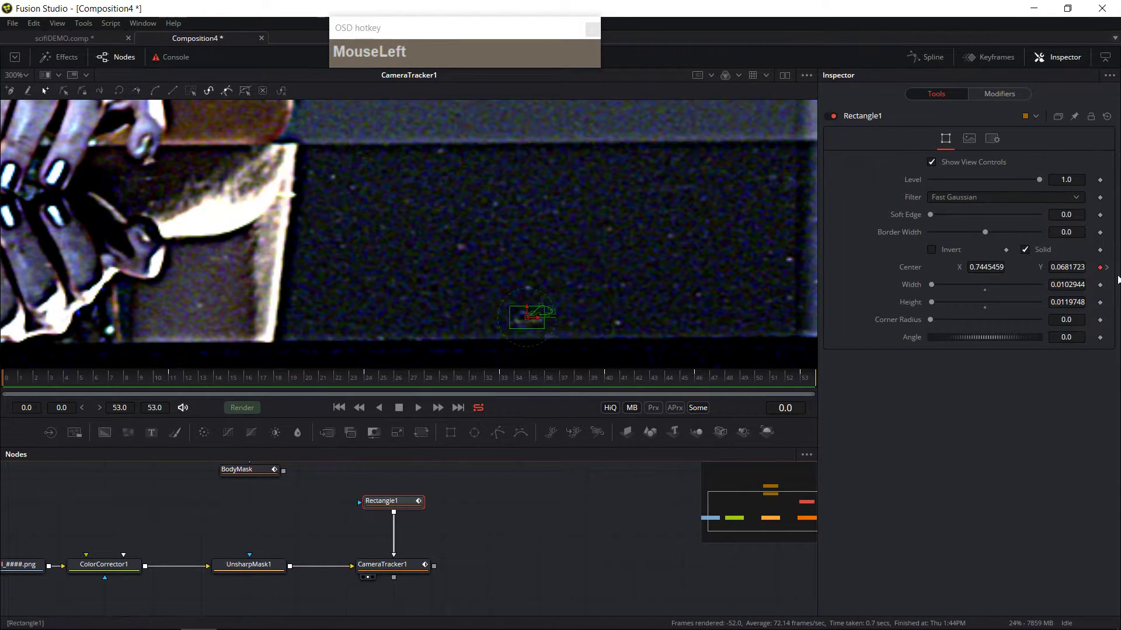
pyautogui.rightClick(1101, 268)
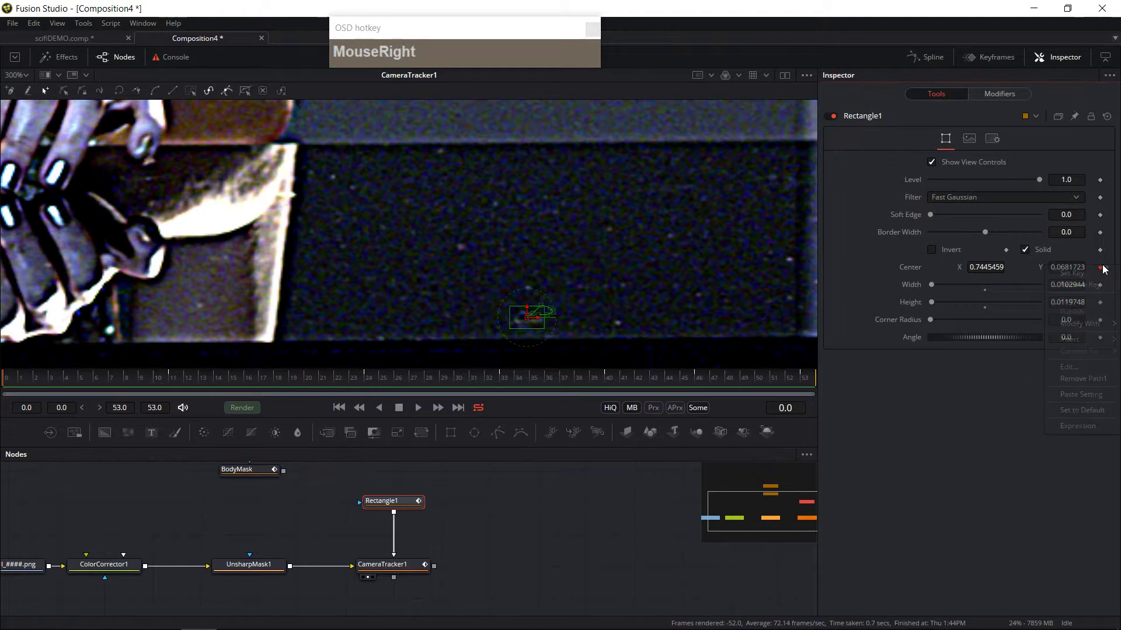
pyautogui.click(1087, 378)
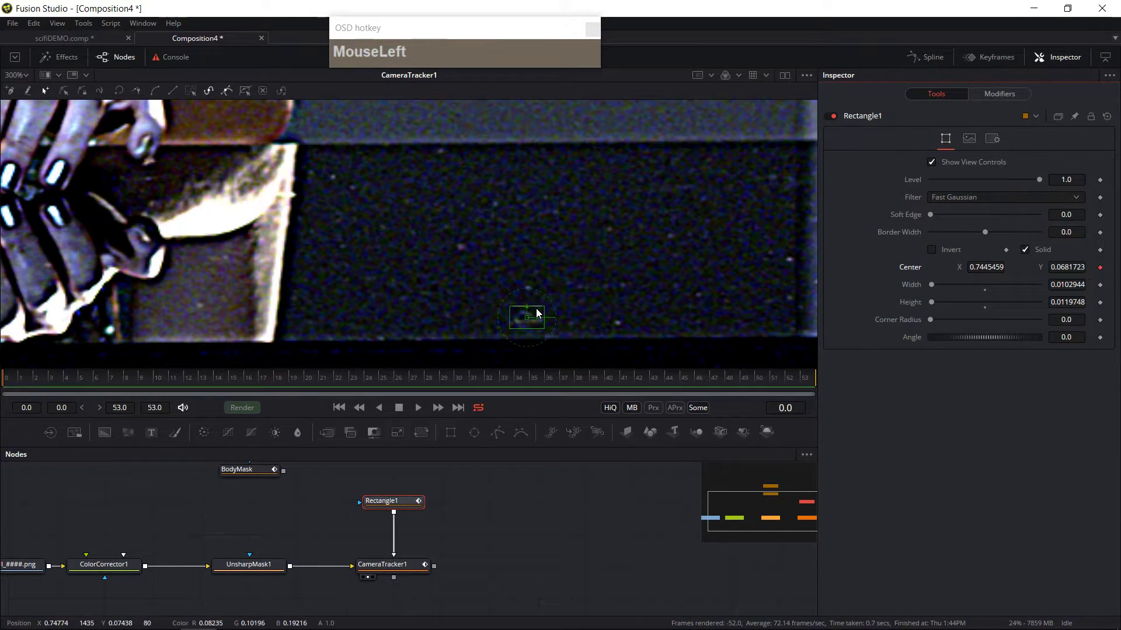
# Step: Move the rectangle up onto the table's upper edge and shrink it to about 0.005 wide and 0.007 high
pyautogui.moveTo(527, 318); pyautogui.dragTo(445, 156)
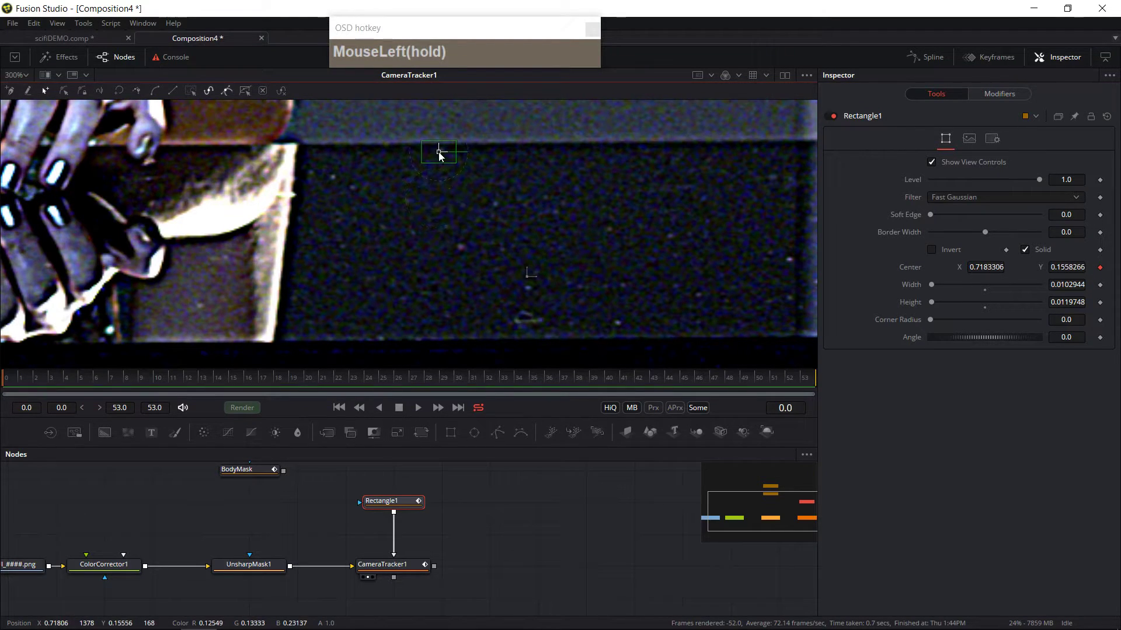
pyautogui.scroll(5, 445, 155)
pyautogui.moveTo(433, 229); pyautogui.dragTo(445, 221)
pyautogui.moveTo(541, 157); pyautogui.dragTo(490, 184)
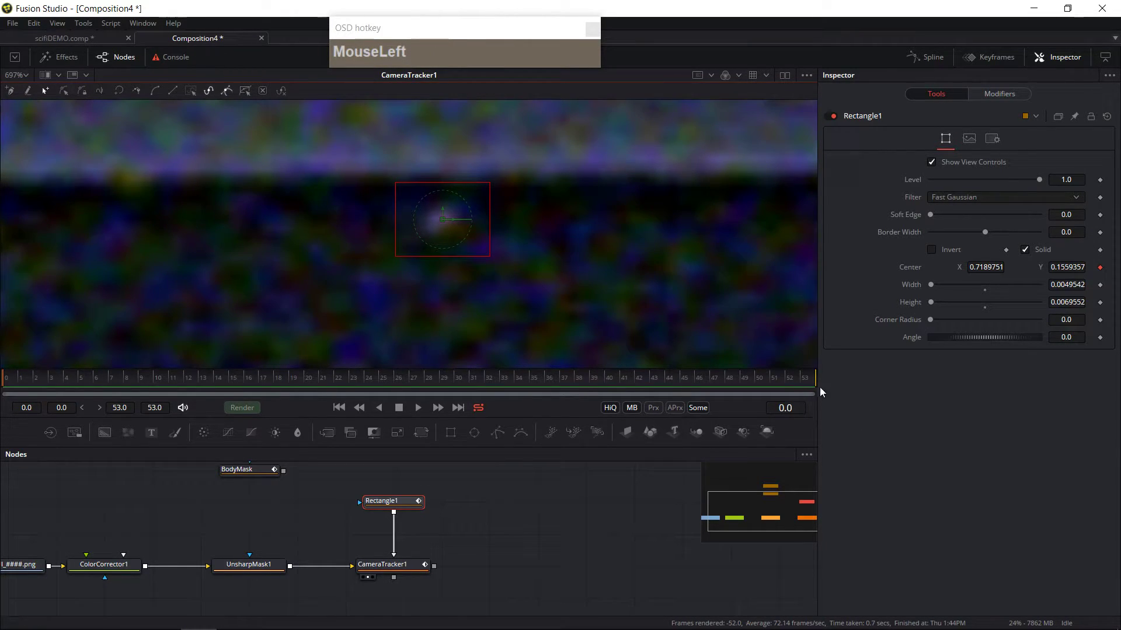
# Step: At the last frame, move the rectangle to follow the table's upper edge
pyautogui.click(805, 379)
pyautogui.scroll(-1, 539, 287)
pyautogui.moveTo(493, 252); pyautogui.dragTo(362, 251)
# Step: At frames 28 and 43, reposition the rectangle to keep it on the table's upper edge
pyautogui.moveTo(18, 382); pyautogui.dragTo(212, 387)
pyautogui.moveTo(360, 368); pyautogui.dragTo(361, 371)
pyautogui.moveTo(374, 382); pyautogui.dragTo(383, 379)
pyautogui.click(435, 387)
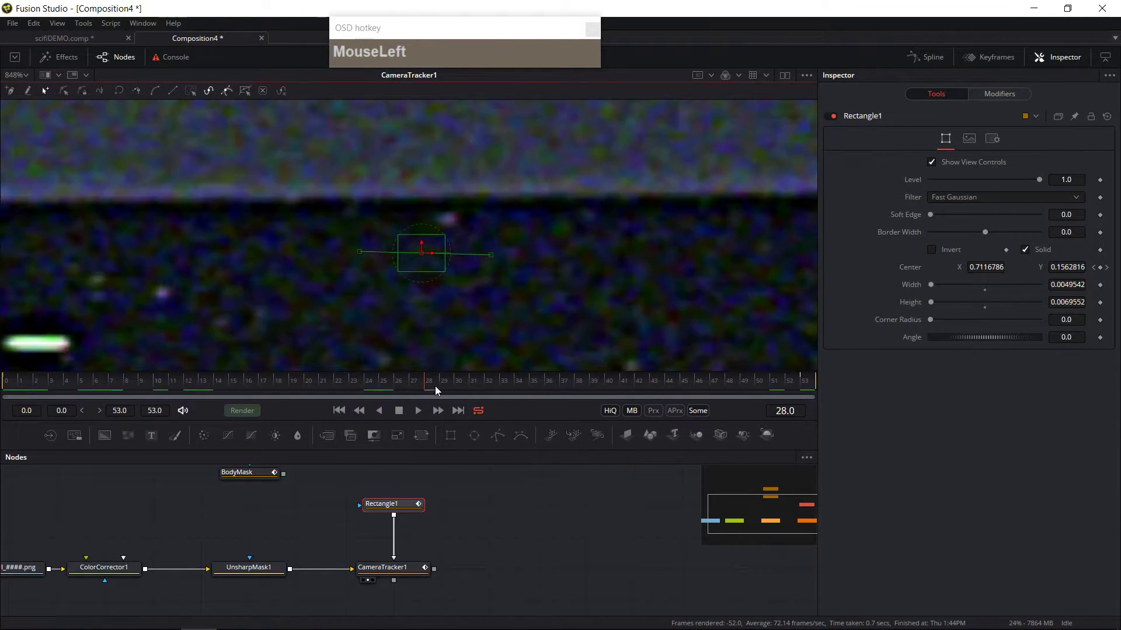
pyautogui.moveTo(422, 253); pyautogui.dragTo(447, 219)
pyautogui.moveTo(448, 379); pyautogui.dragTo(653, 385)
pyautogui.moveTo(403, 243); pyautogui.dragTo(418, 251)
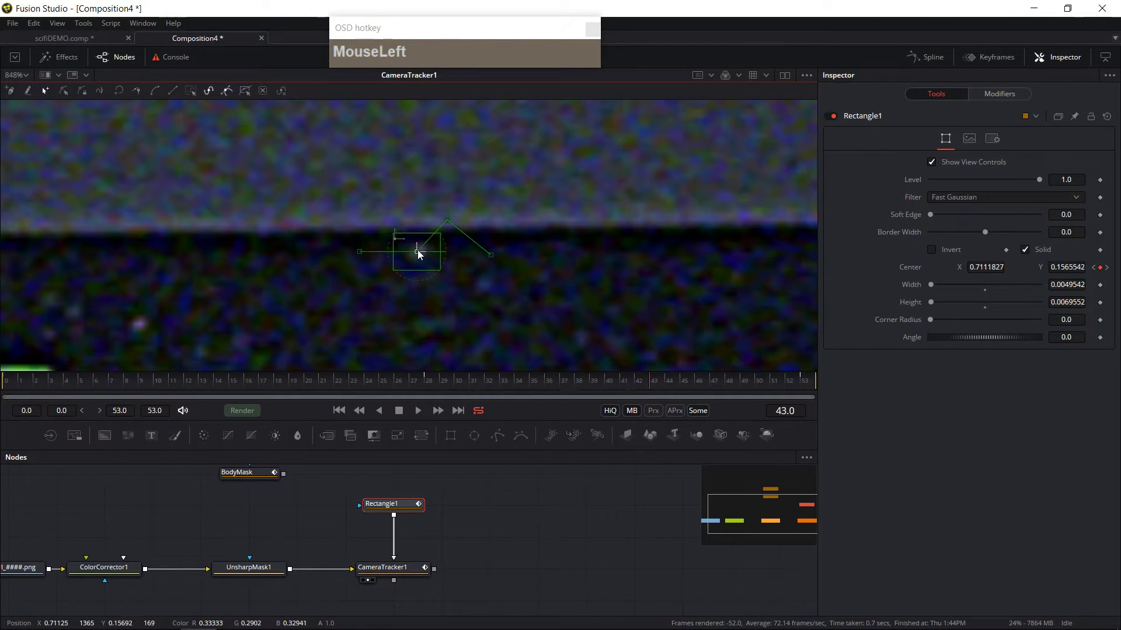
# Step: At around frame 9, reposition the rectangle mask onto the table's upper edge
pyautogui.moveTo(735, 386); pyautogui.dragTo(140, 387)
pyautogui.click(475, 245)
pyautogui.moveTo(470, 238); pyautogui.dragTo(445, 242)
# Step: Scrub through several frames and play the shot to check the rectangle follows the table's edge
pyautogui.click(97, 386)
pyautogui.click(327, 380)
pyautogui.click(535, 380)
pyautogui.click(725, 381)
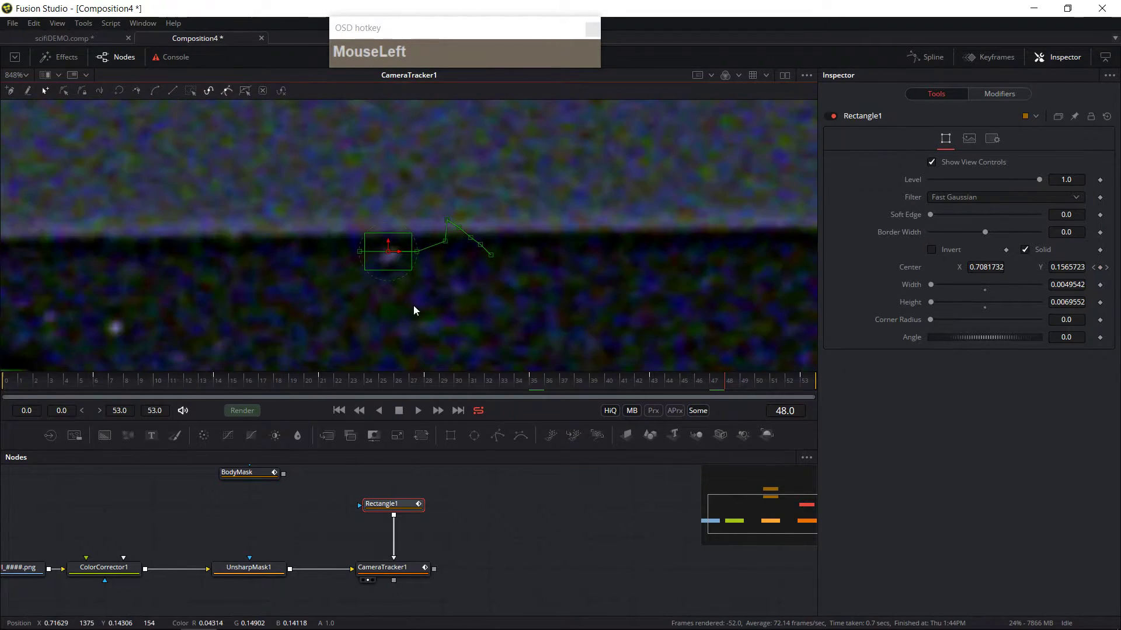
pyautogui.moveTo(761, 382); pyautogui.dragTo(7, 401)
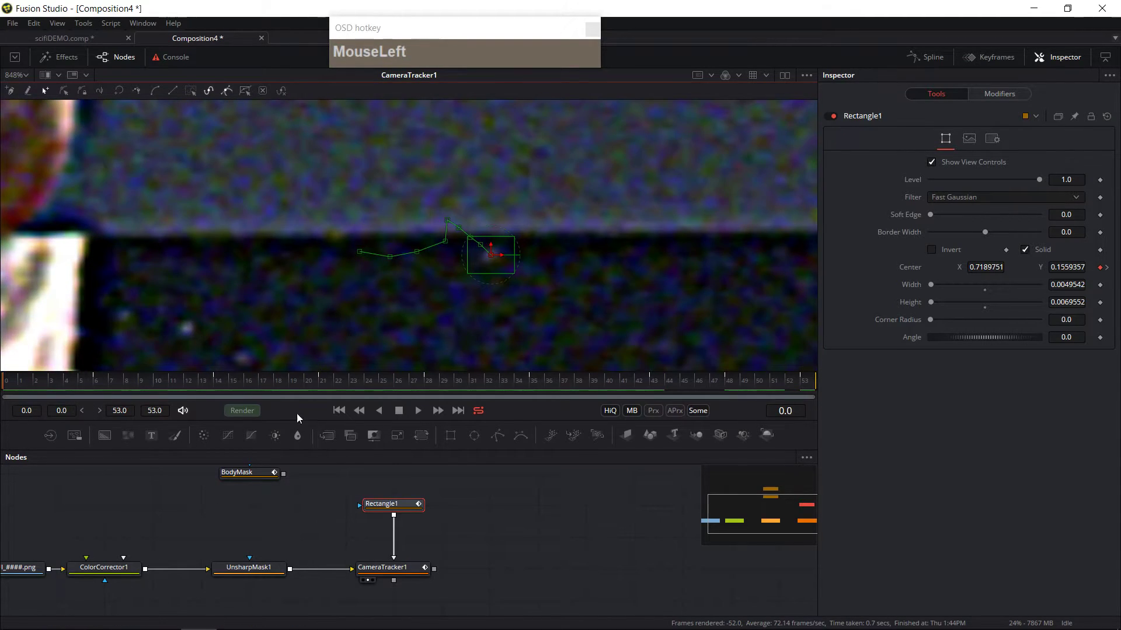
pyautogui.click(418, 410)
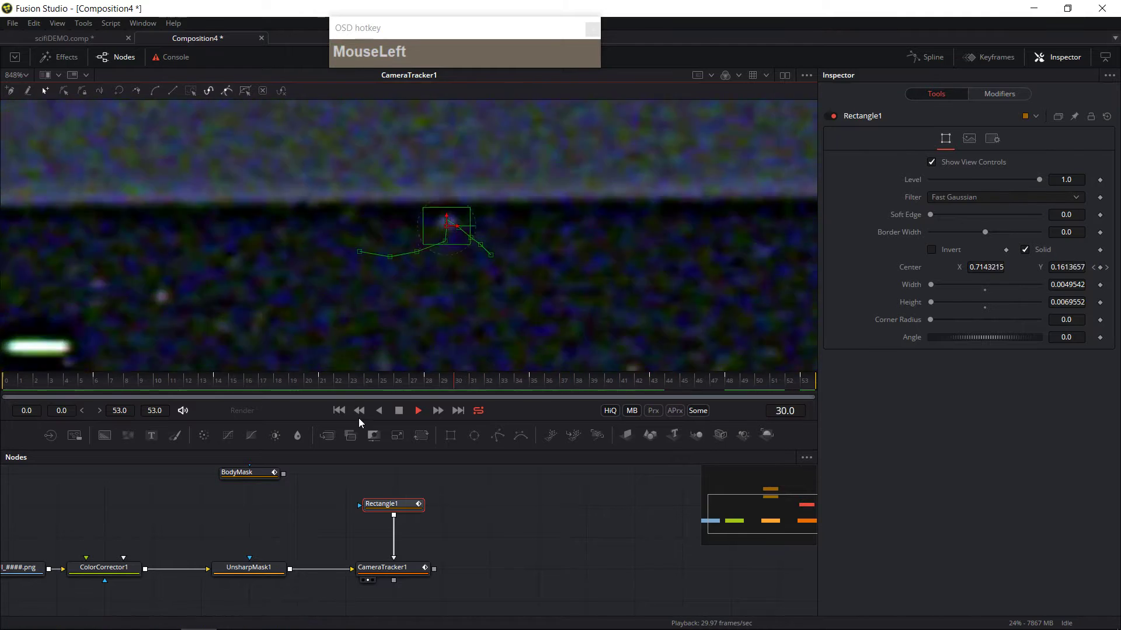
pyautogui.click(399, 411)
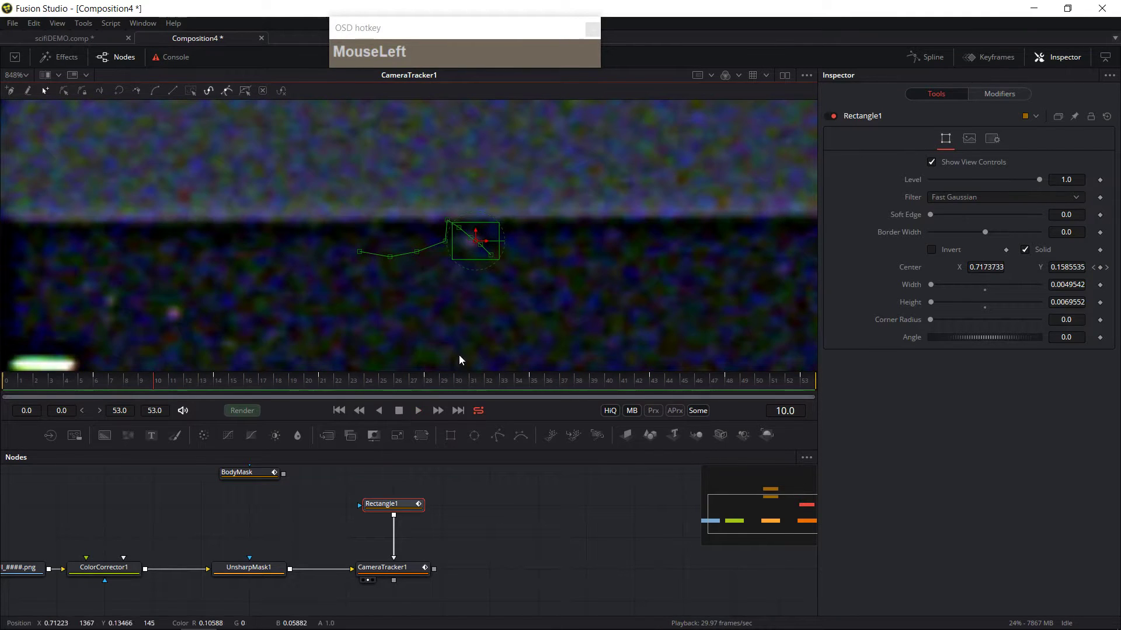
# Step: Set the Camera Tracker's track channel to Luma, minimum feature separation to 0.0032 and detection threshold to 2.153
pyautogui.click(385, 570)
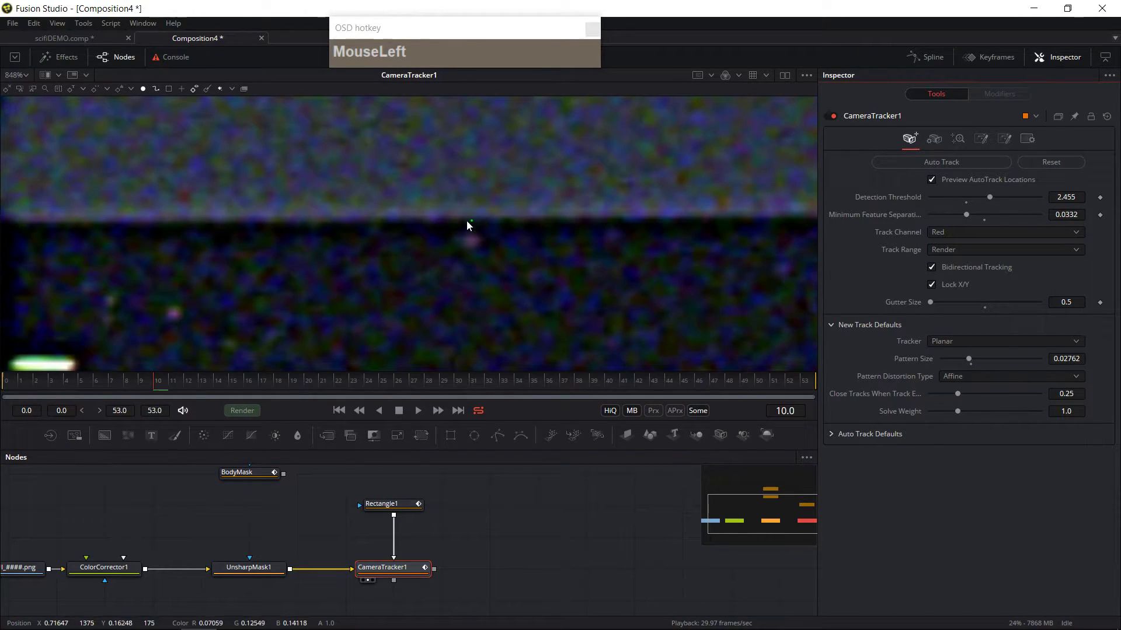
pyautogui.click(957, 232)
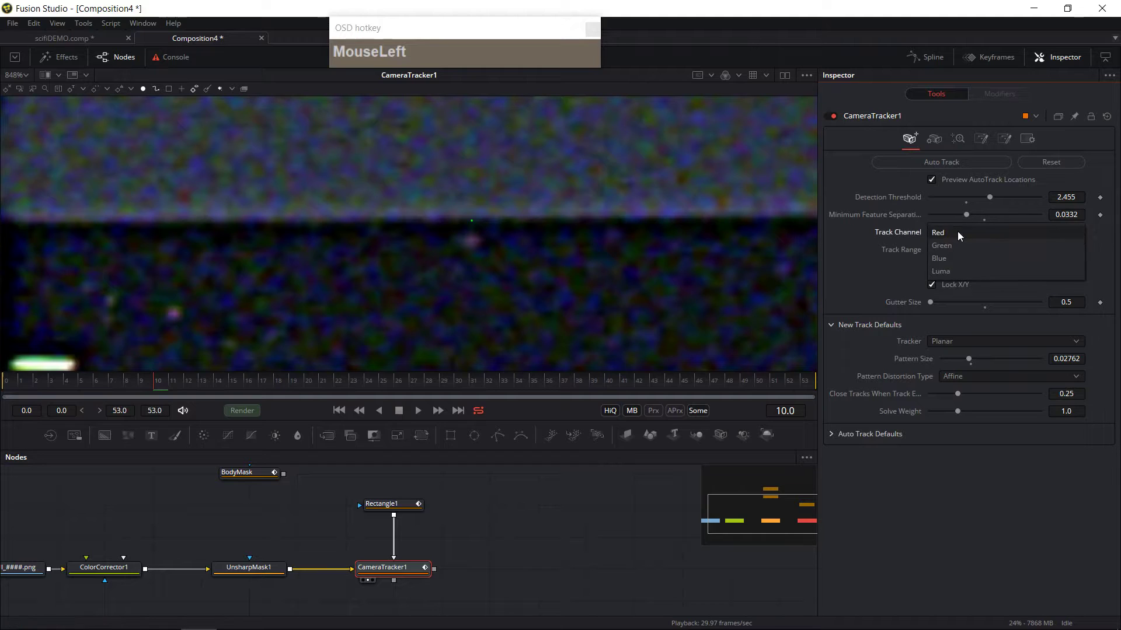
pyautogui.click(946, 277)
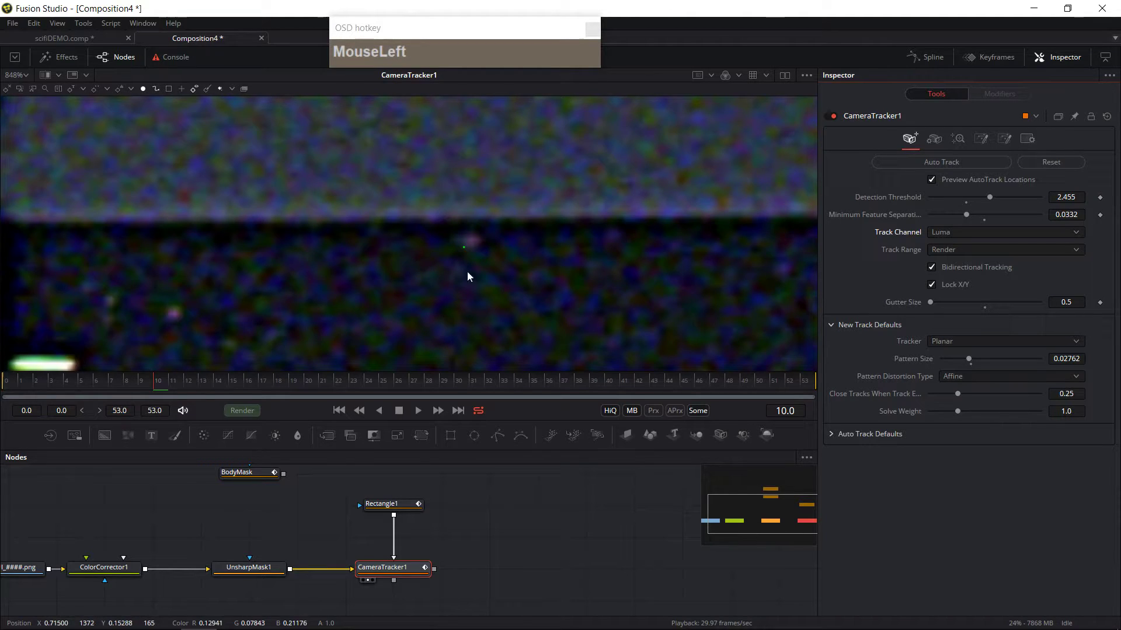
pyautogui.scroll(-1, 476, 270)
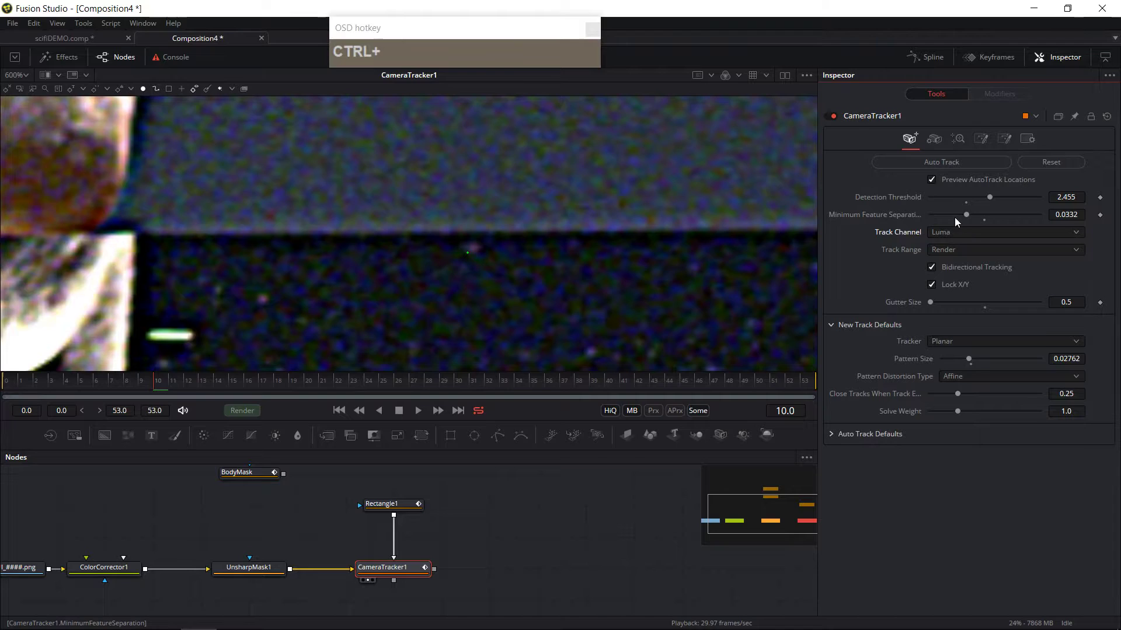
pyautogui.moveTo(961, 214); pyautogui.dragTo(906, 217)
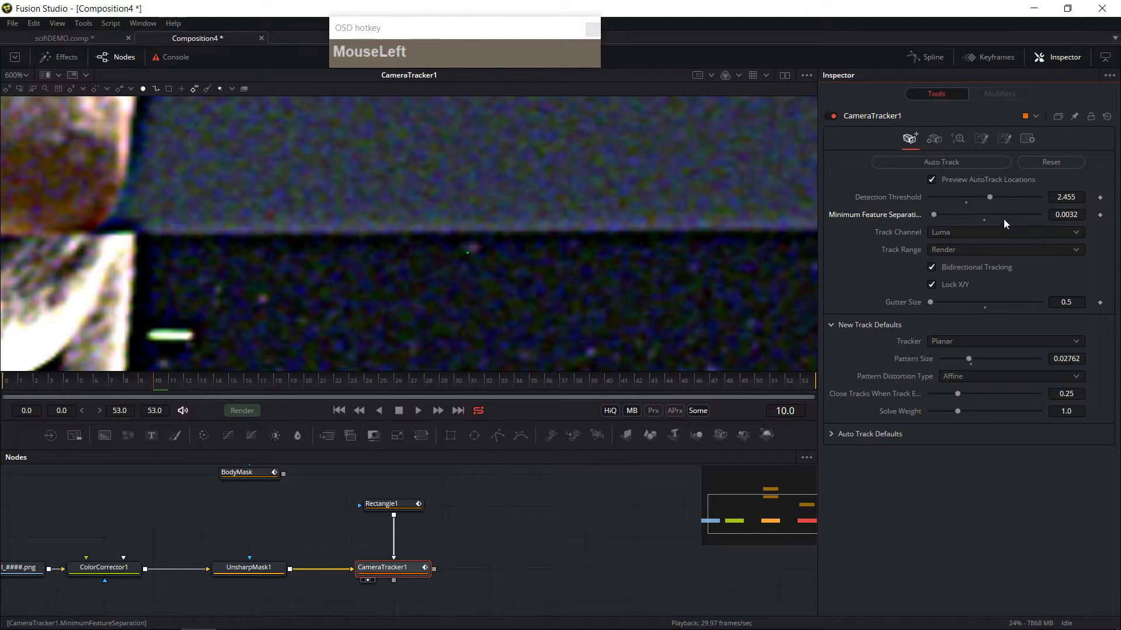
pyautogui.moveTo(989, 200); pyautogui.dragTo(962, 199)
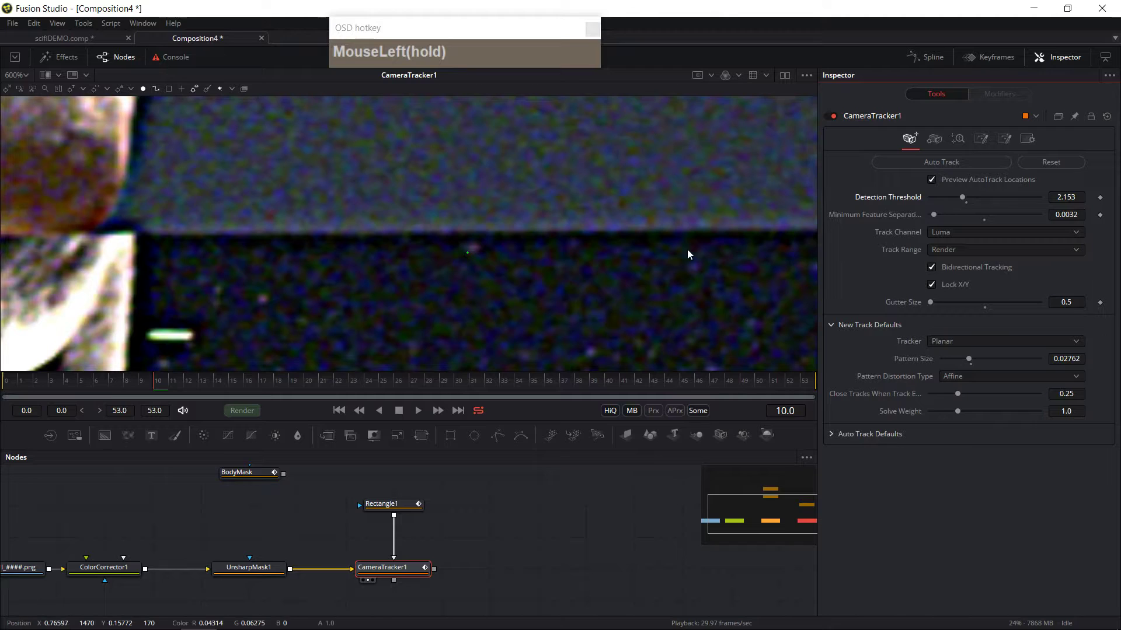
pyautogui.click(382, 504)
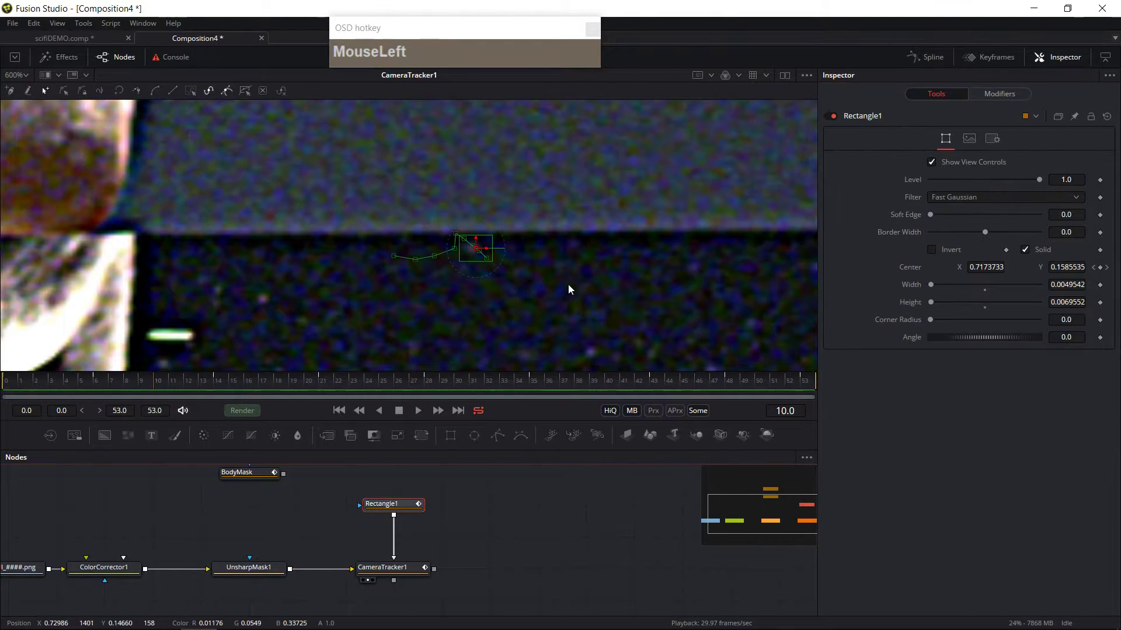
pyautogui.scroll(-7, 568, 285)
pyautogui.scroll(6, 583, 309)
pyautogui.scroll(-2, 552, 245)
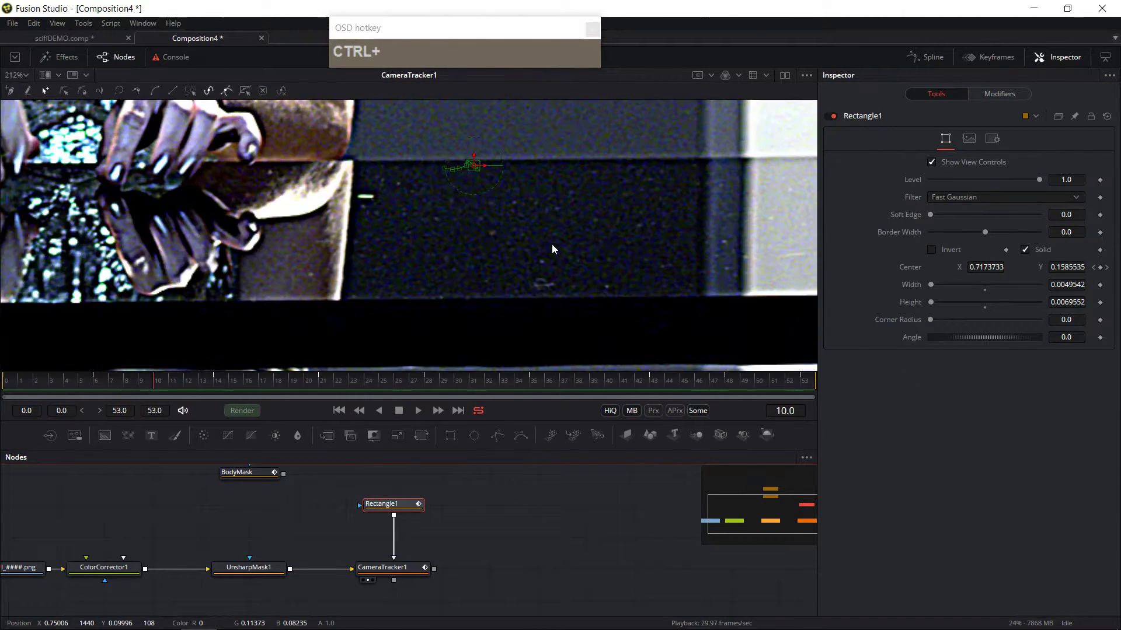
pyautogui.click(390, 569)
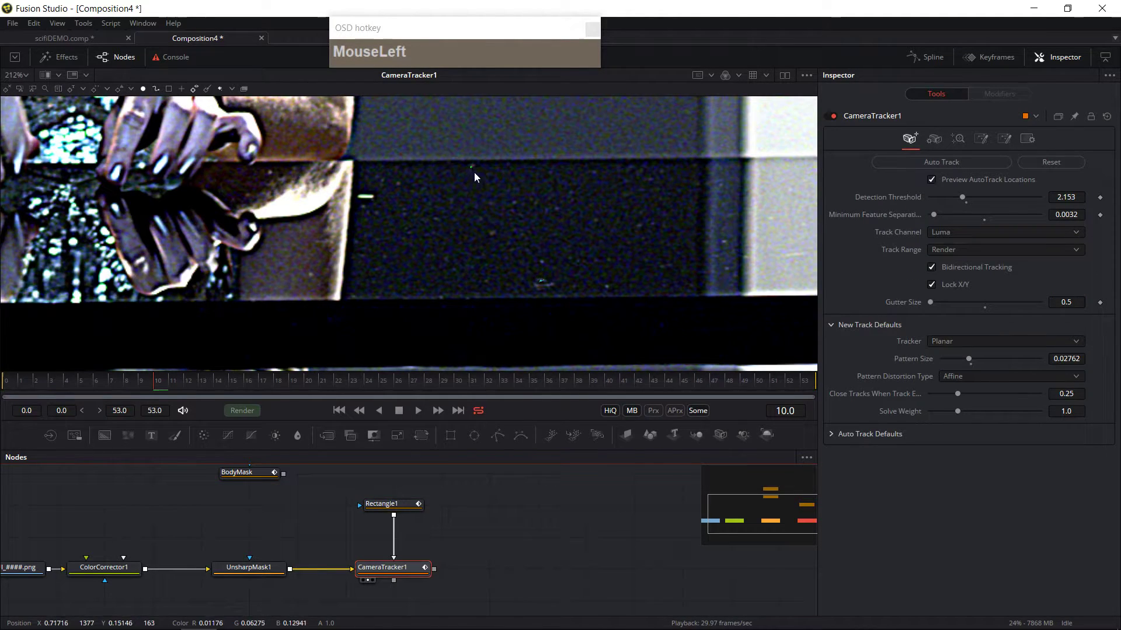
pyautogui.scroll(5, 471, 151)
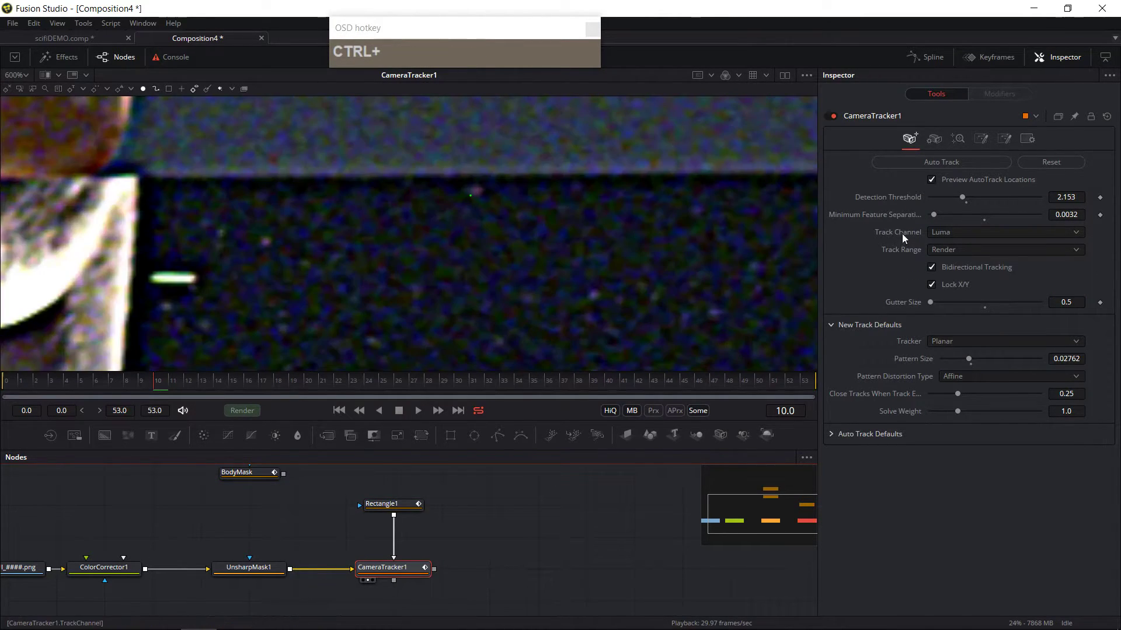
# Step: Run Auto Track on the Camera Tracker, then undo it
pyautogui.click(934, 161)
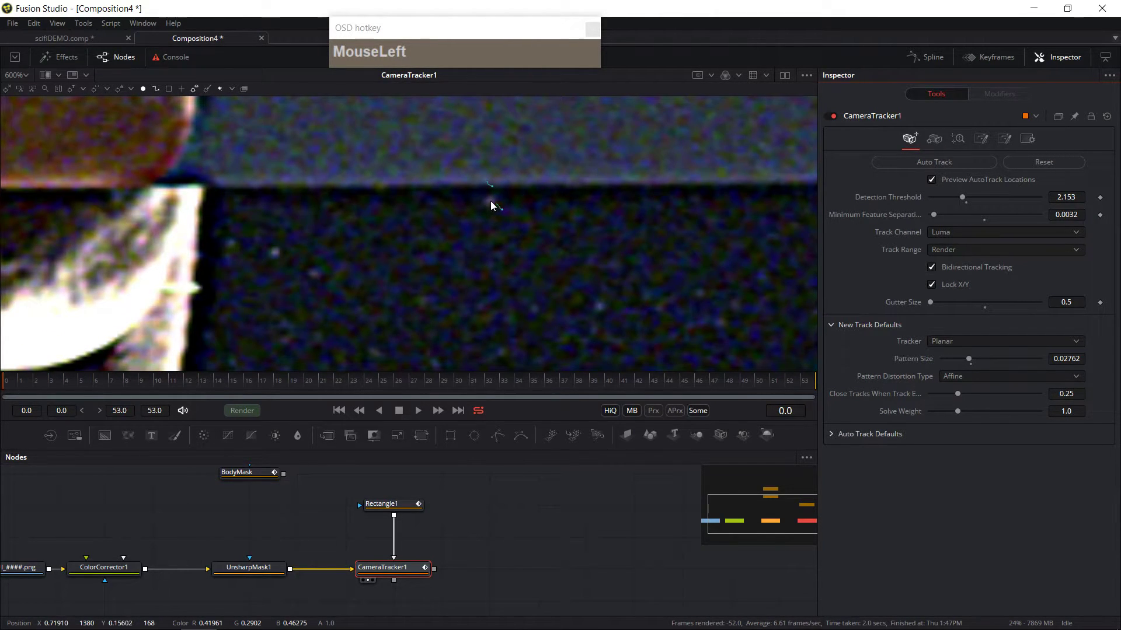
pyautogui.press('ctrl')
pyautogui.hotkey('ctrl', 'z')
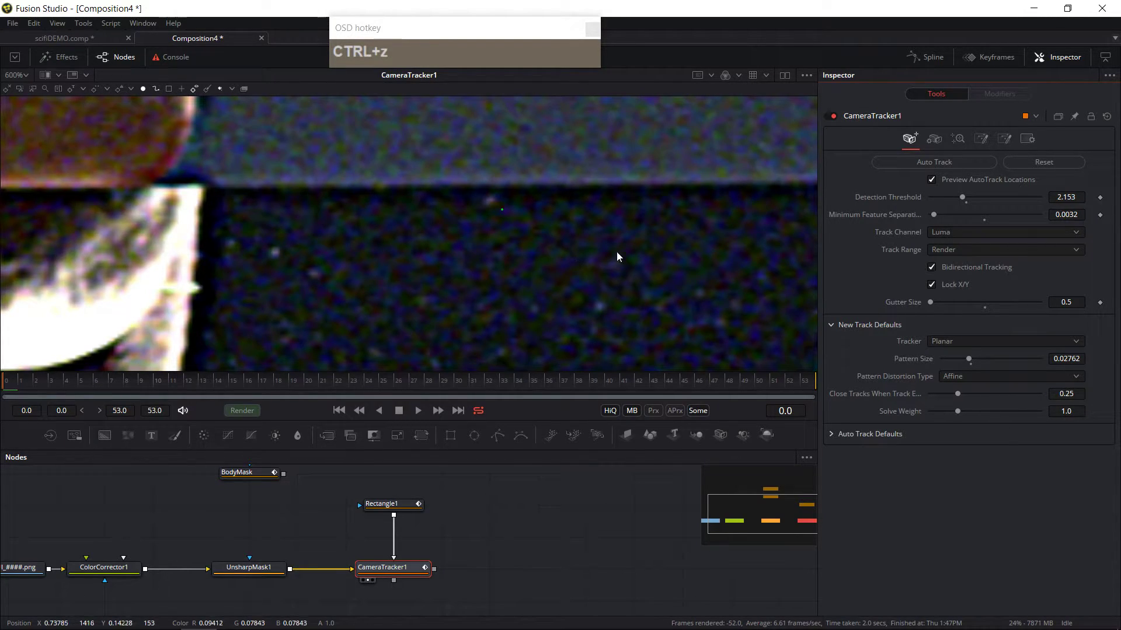
# Step: Set detection threshold to 1.909, track channel to Red and minimum feature separation to 0.0134, then run Auto Track
pyautogui.moveTo(960, 199); pyautogui.dragTo(944, 200)
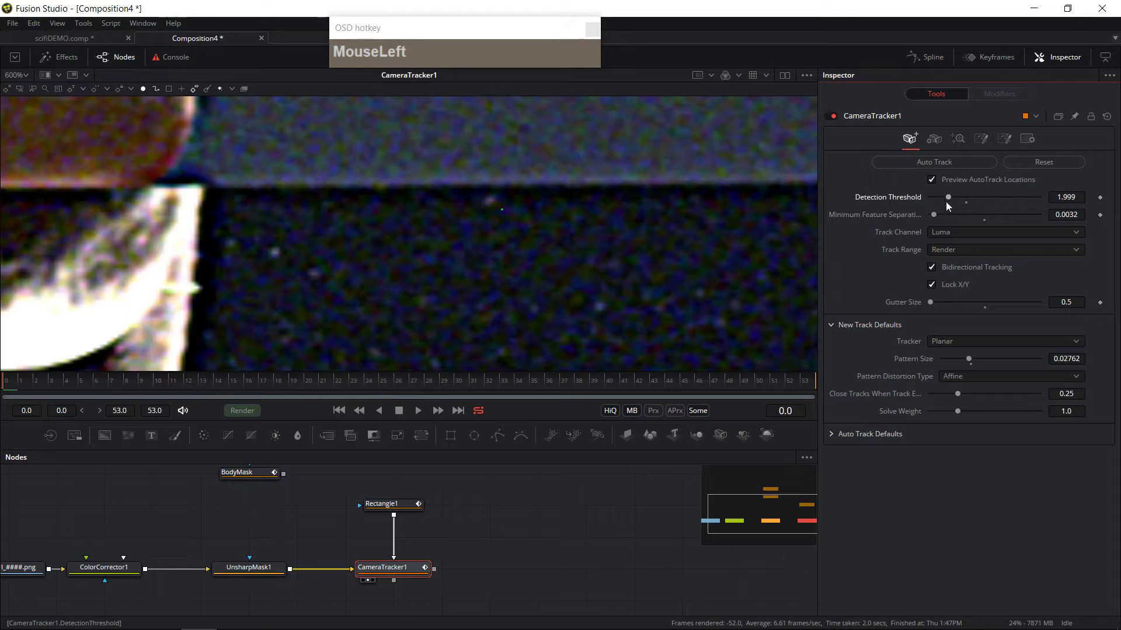
pyautogui.click(968, 231)
pyautogui.click(949, 195)
pyautogui.moveTo(953, 196); pyautogui.dragTo(940, 198)
pyautogui.moveTo(954, 215); pyautogui.dragTo(944, 215)
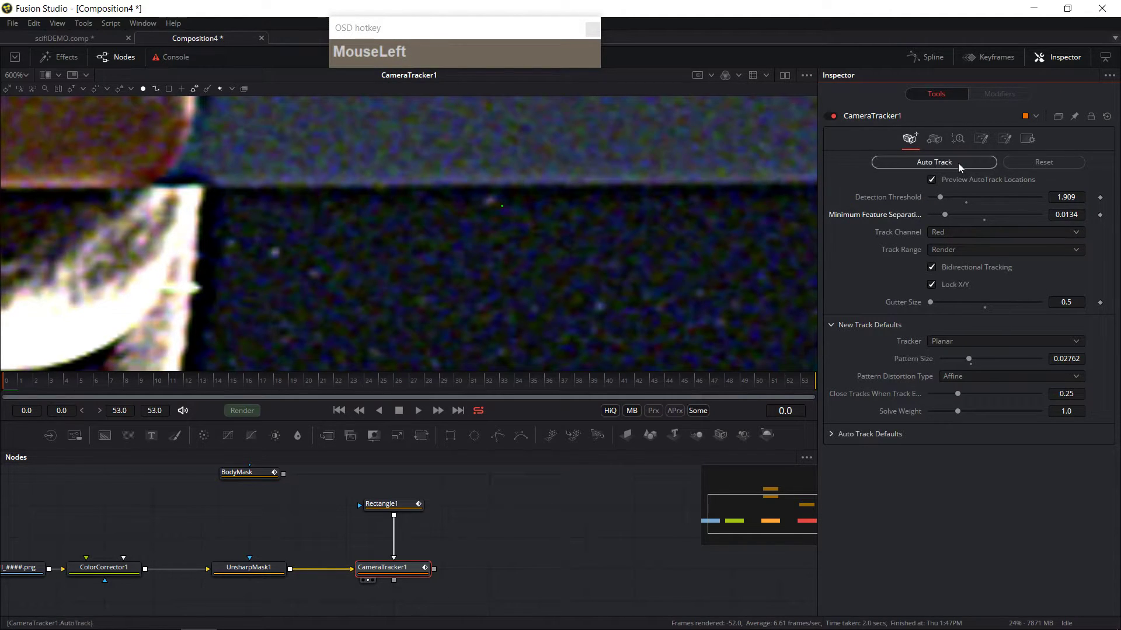
pyautogui.click(958, 163)
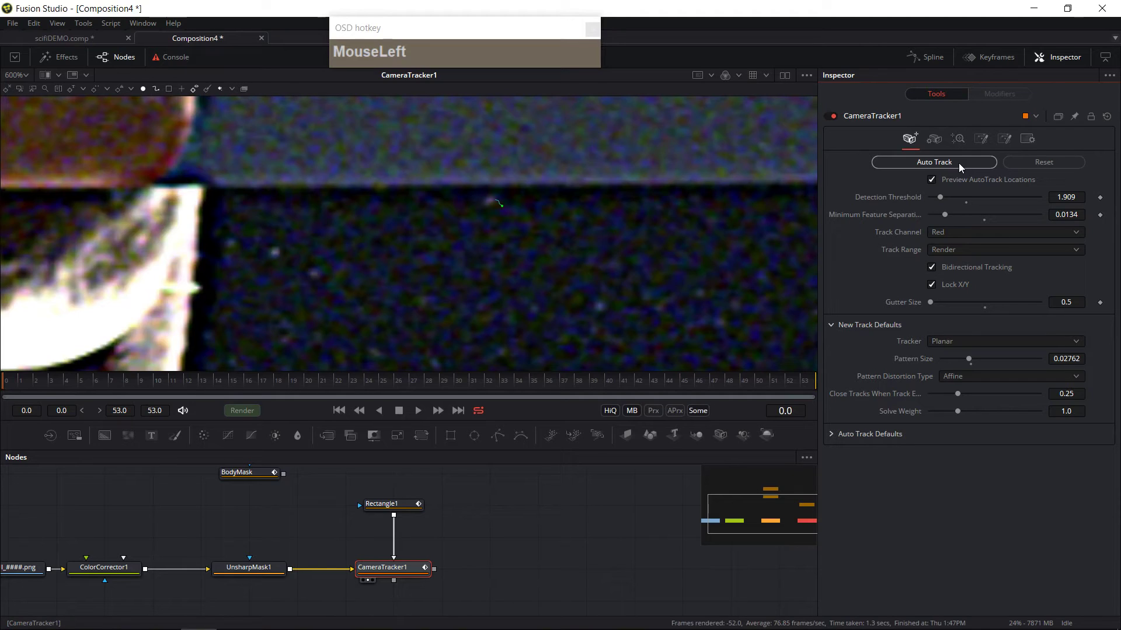
# Step: Delete the stray track near the table edge and turn off Preview AutoTrack Locations
pyautogui.moveTo(10, 387); pyautogui.dragTo(228, 402)
pyautogui.click(482, 177)
pyautogui.press('Delete')
pyautogui.click(926, 178)
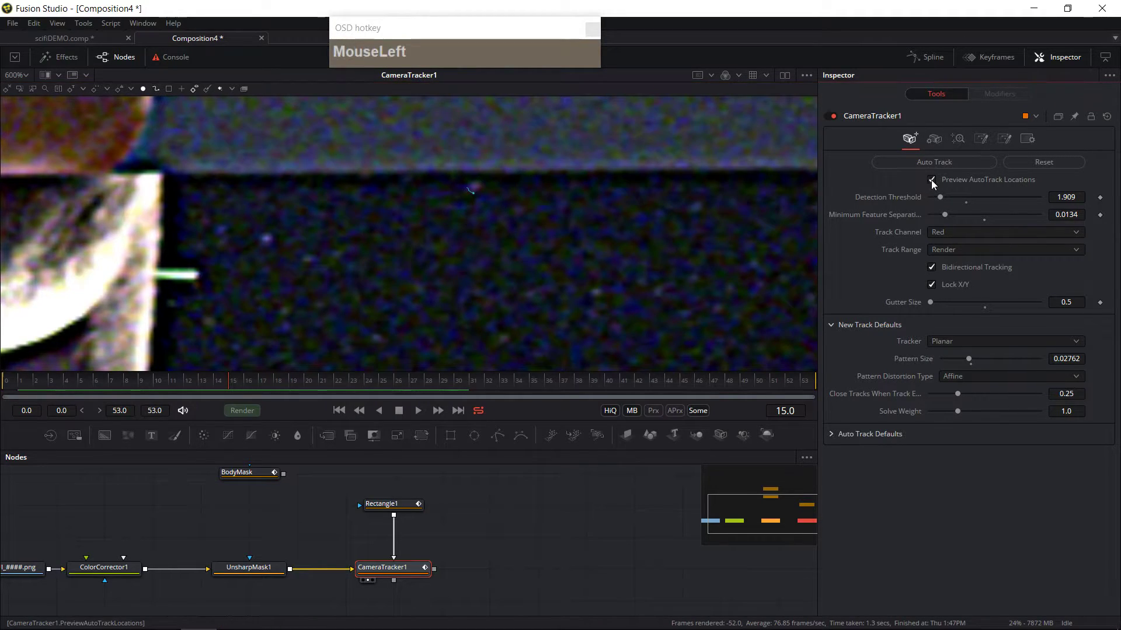
pyautogui.moveTo(288, 369); pyautogui.dragTo(526, 240)
pyautogui.keyDown('ctrl'); pyautogui.scroll(-6, 528, 243); pyautogui.keyUp('ctrl')
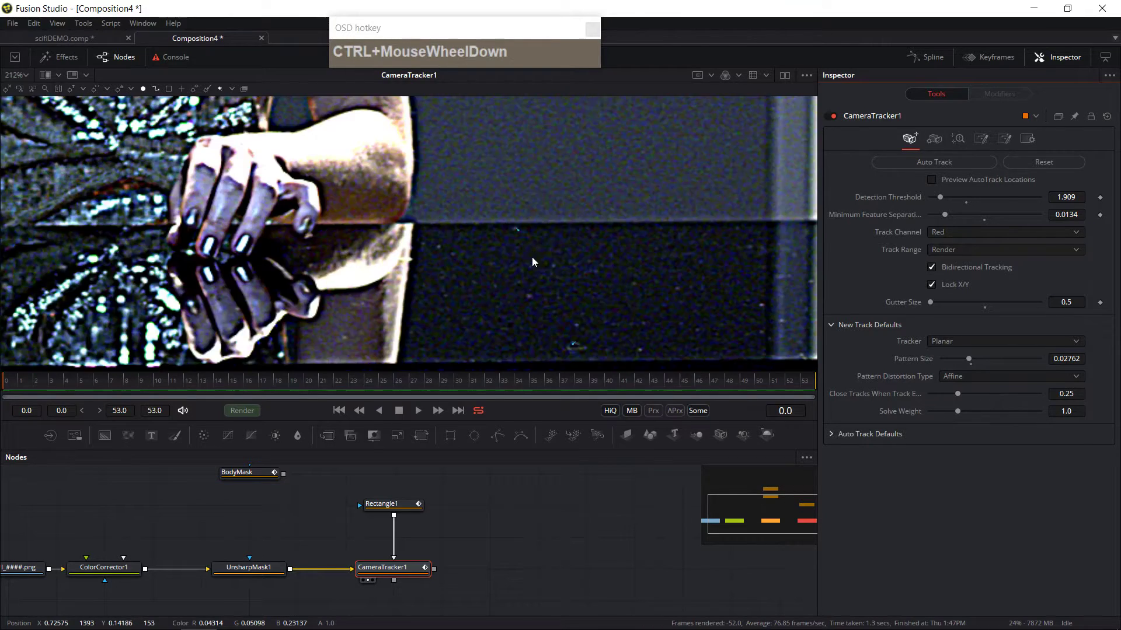
pyautogui.keyDown('ctrl'); pyautogui.scroll(-1, 544, 284); pyautogui.keyUp('ctrl')
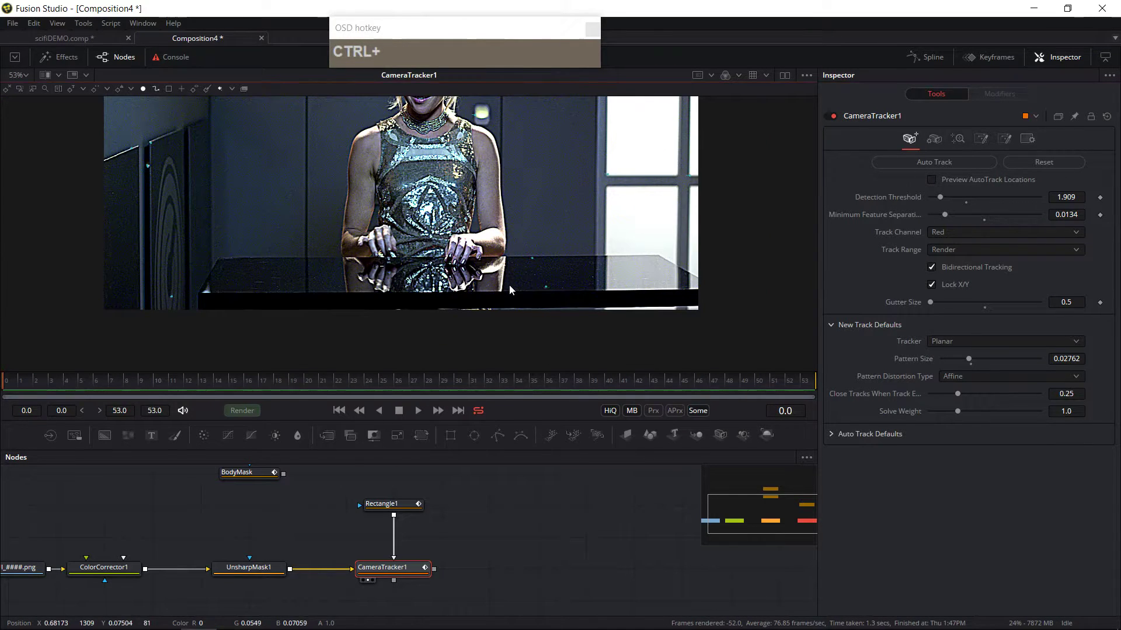
pyautogui.keyDown('ctrl'); pyautogui.scroll(-2, 509, 285); pyautogui.keyUp('ctrl')
pyautogui.click(168, 383)
pyautogui.moveTo(556, 387); pyautogui.dragTo(3, 389)
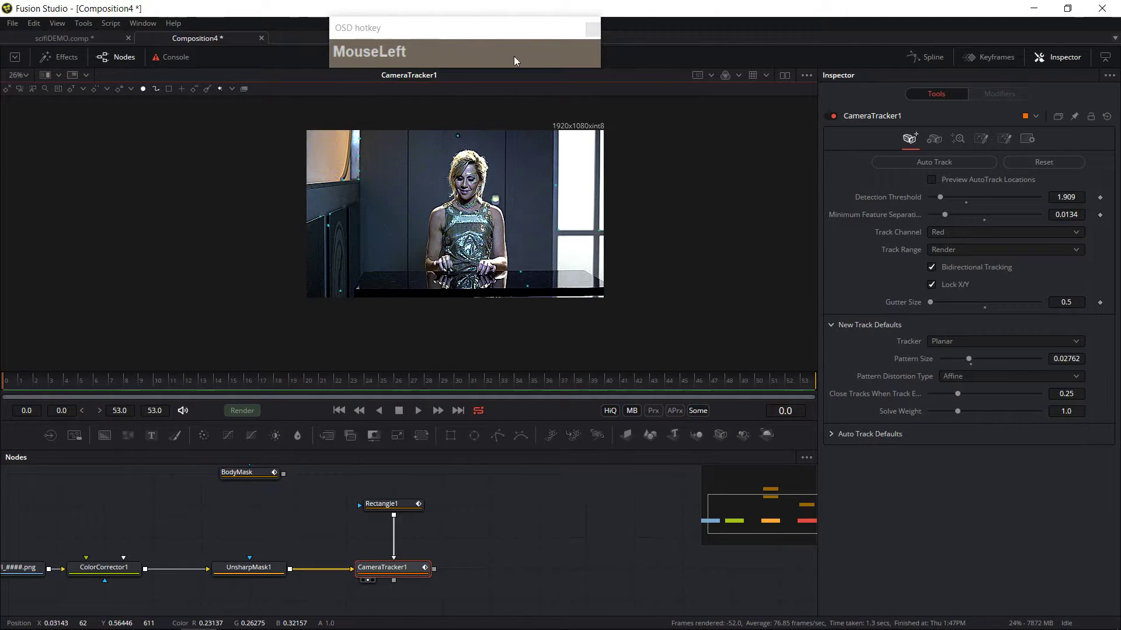
# Step: Save the composition as ScifiUITrack_Video
pyautogui.moveTo(12, 23); pyautogui.dragTo(34, 111)
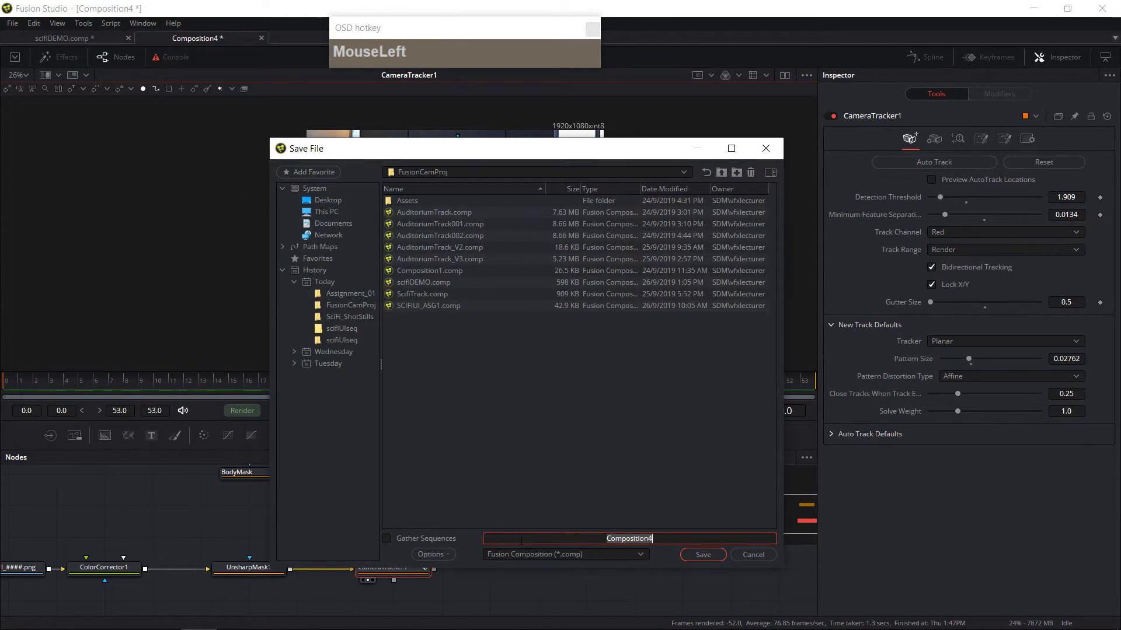
pyautogui.moveTo(668, 538); pyautogui.dragTo(531, 533)
pyautogui.write('ScifiUIT')
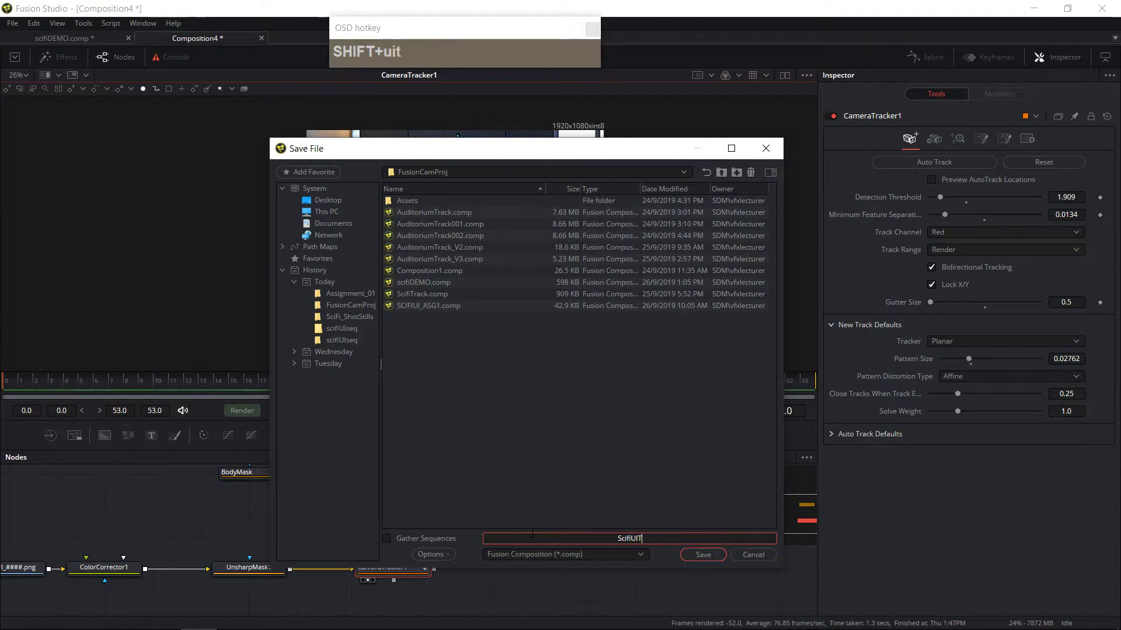
pyautogui.write('rack_Video')
pyautogui.click(699, 556)
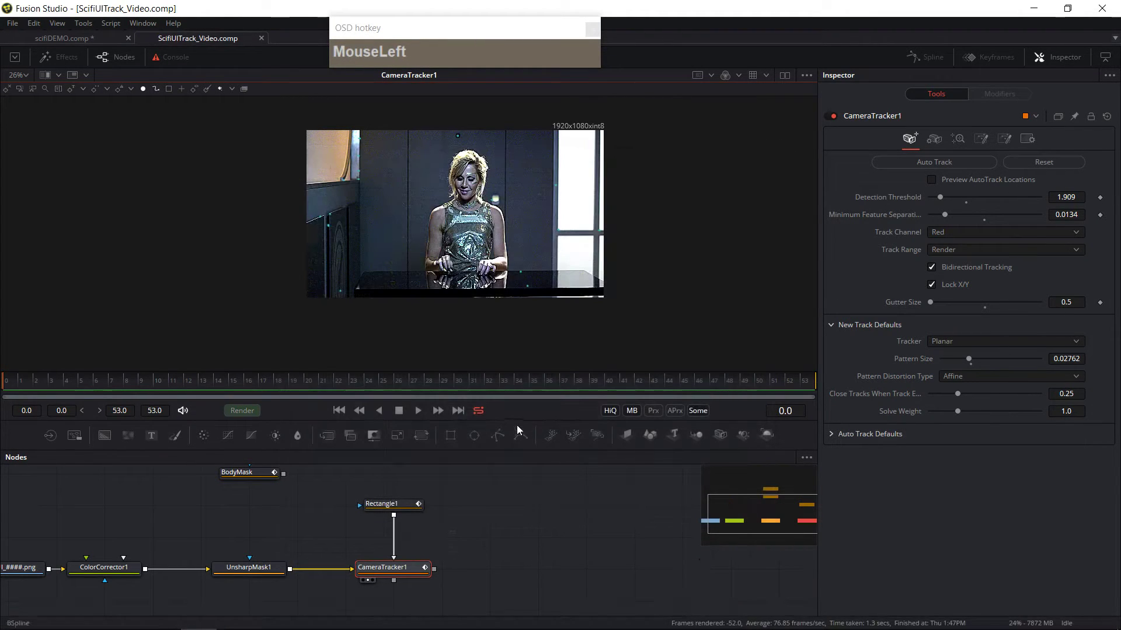
# Step: Open the Camera Tracker's solve settings and solve the camera from the tracks
pyautogui.click(934, 138)
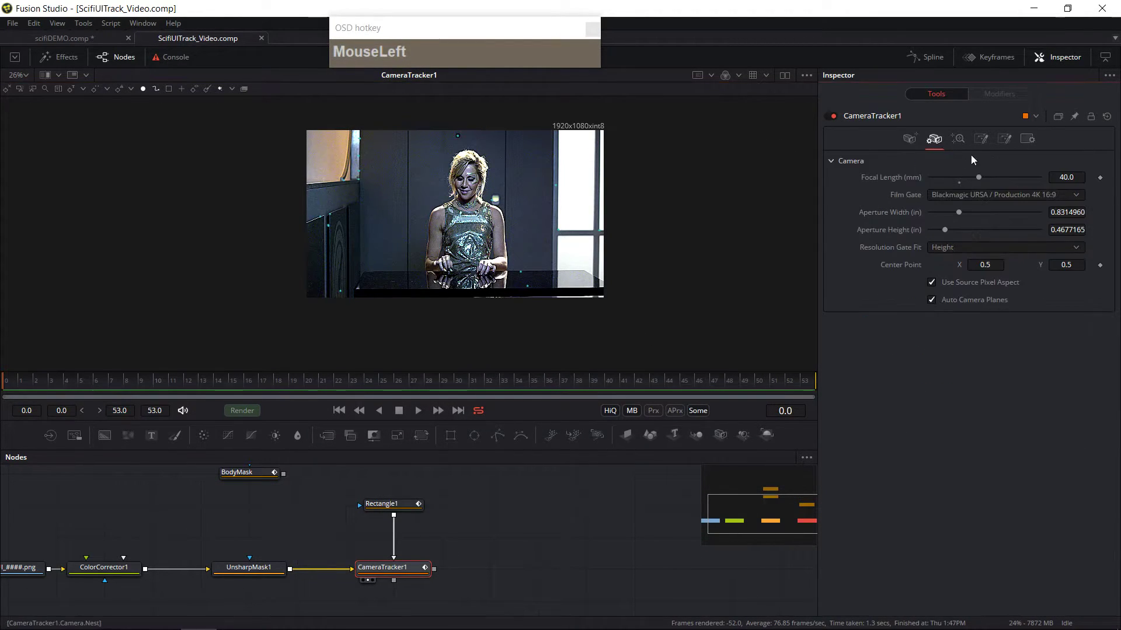
pyautogui.click(958, 141)
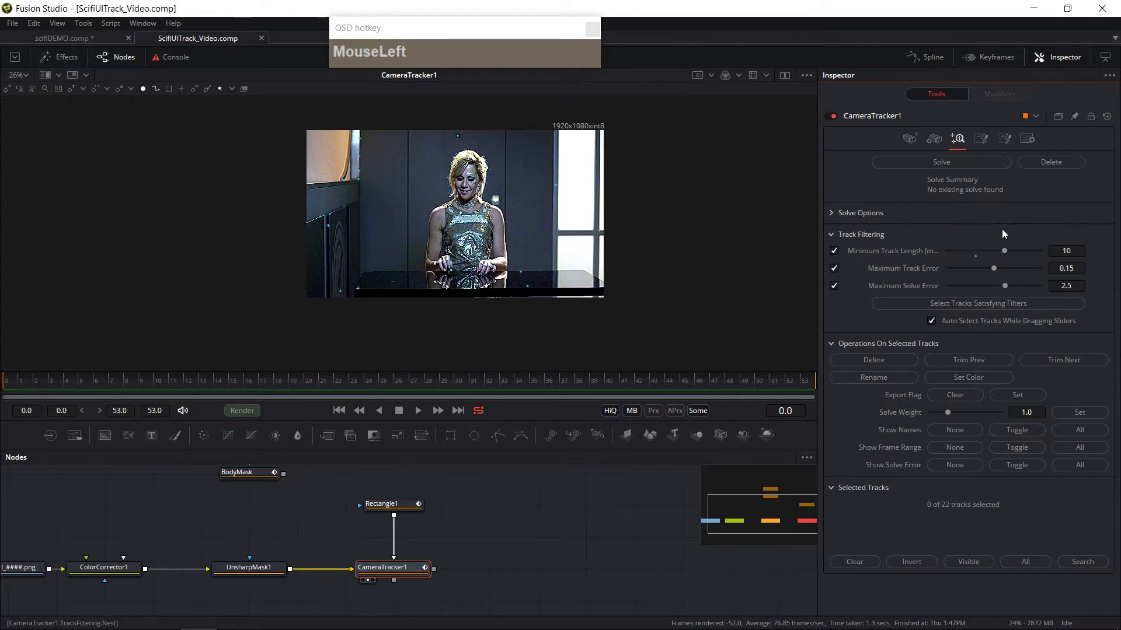
pyautogui.click(921, 160)
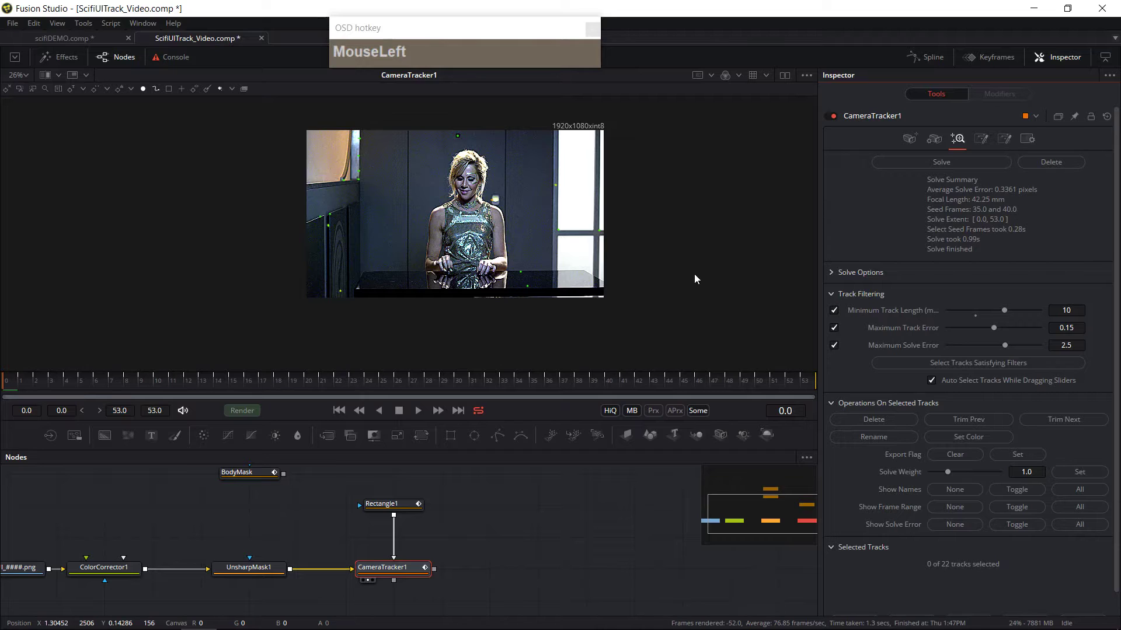
# Step: Play back the solved shot, trying Ping Pong before setting playback to Loop
pyautogui.click(418, 410)
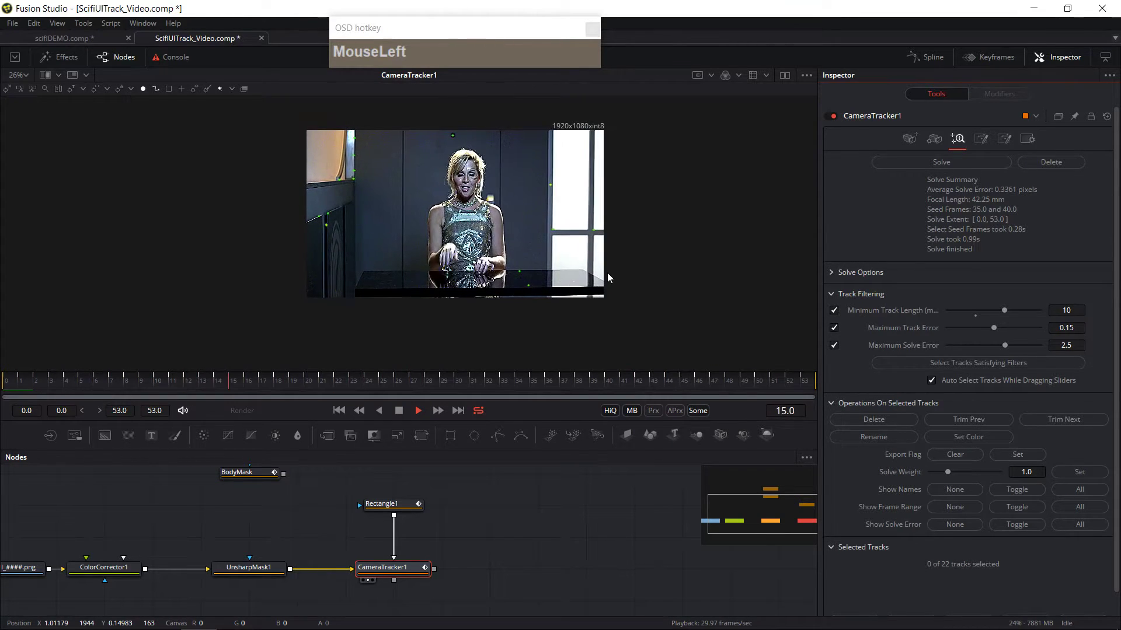
pyautogui.rightClick(481, 410)
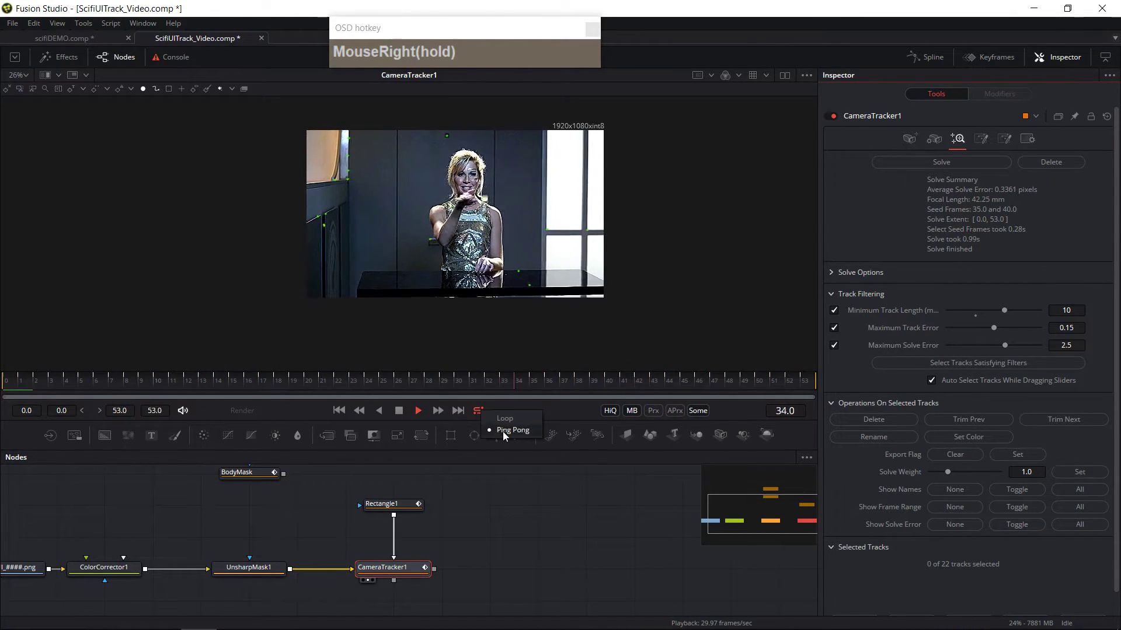
pyautogui.click(503, 432)
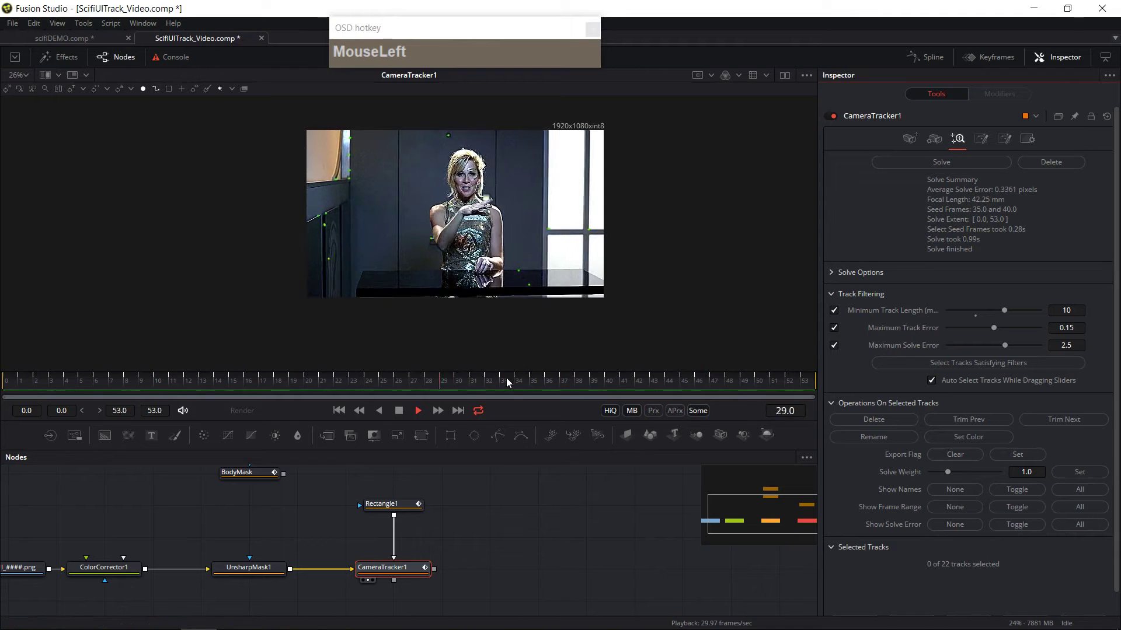
pyautogui.rightClick(482, 410)
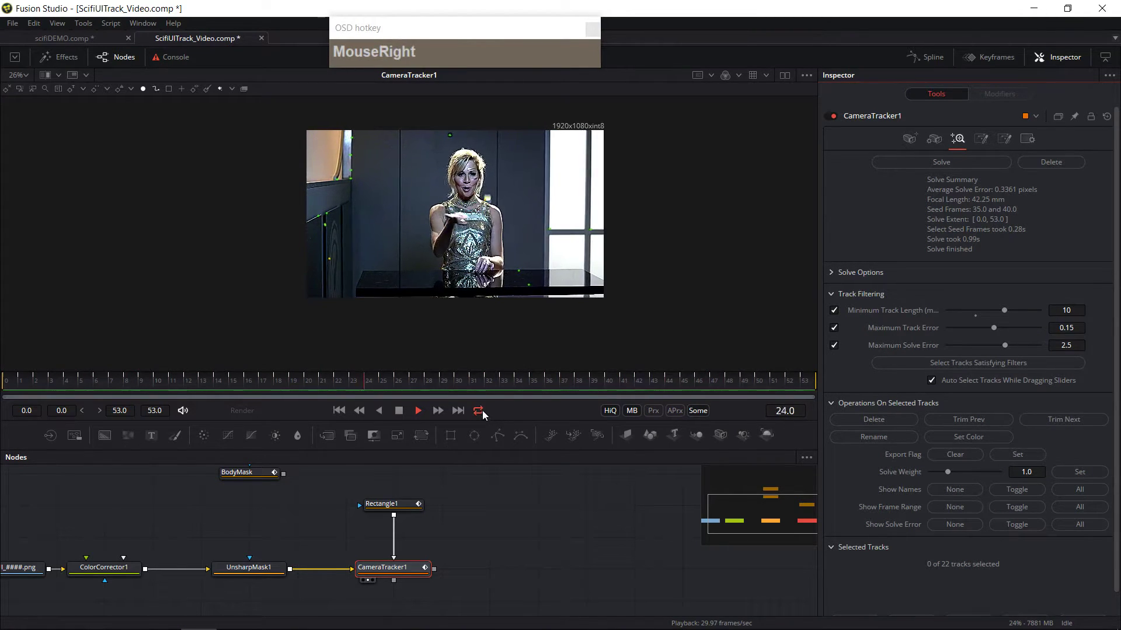
pyautogui.click(494, 419)
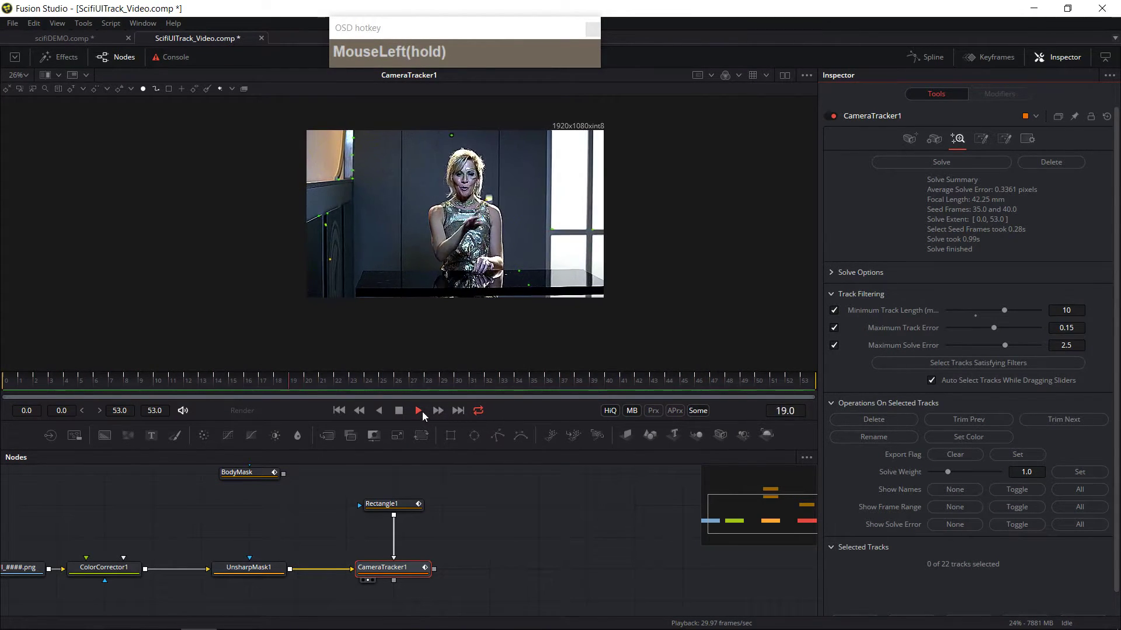
pyautogui.click(399, 410)
pyautogui.click(2, 383)
pyautogui.click(418, 411)
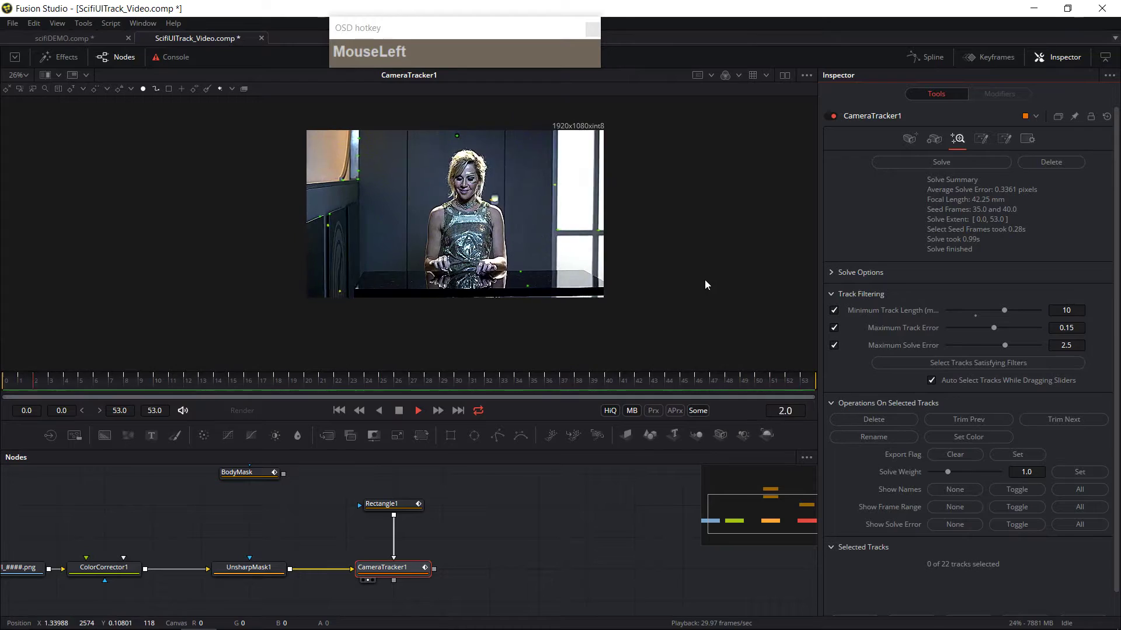
# Step: Play and scrub through the solved shot in the viewer to review the tracking
pyautogui.keyDown('ctrl'); pyautogui.scroll(1, 666, 266); pyautogui.keyUp('ctrl')
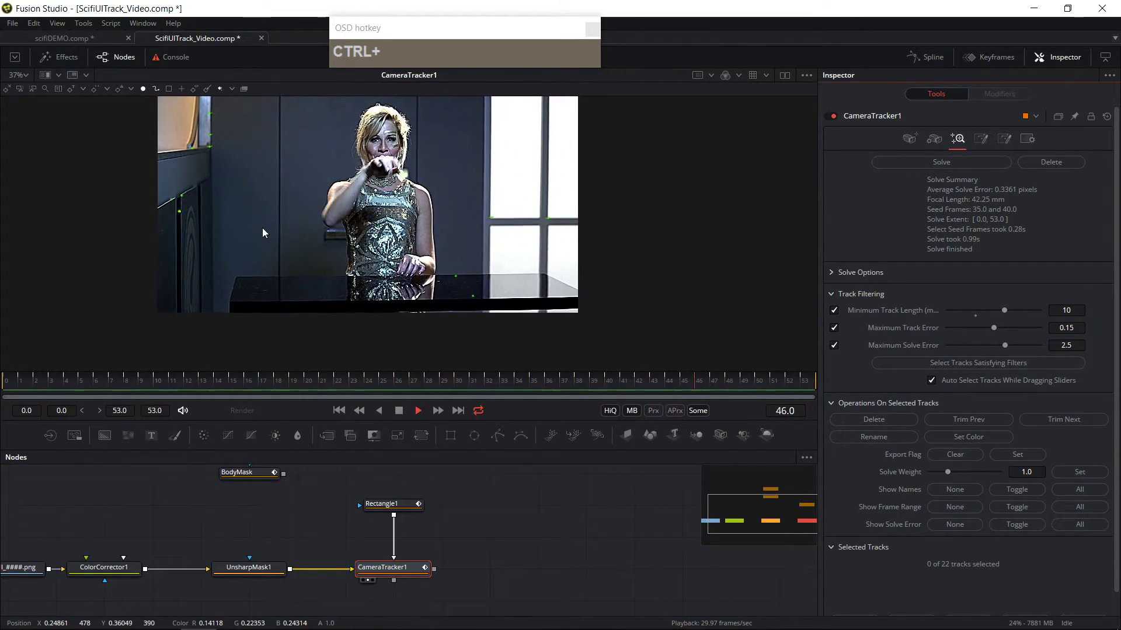
pyautogui.click(418, 410)
pyautogui.moveTo(75, 382); pyautogui.dragTo(870, 412)
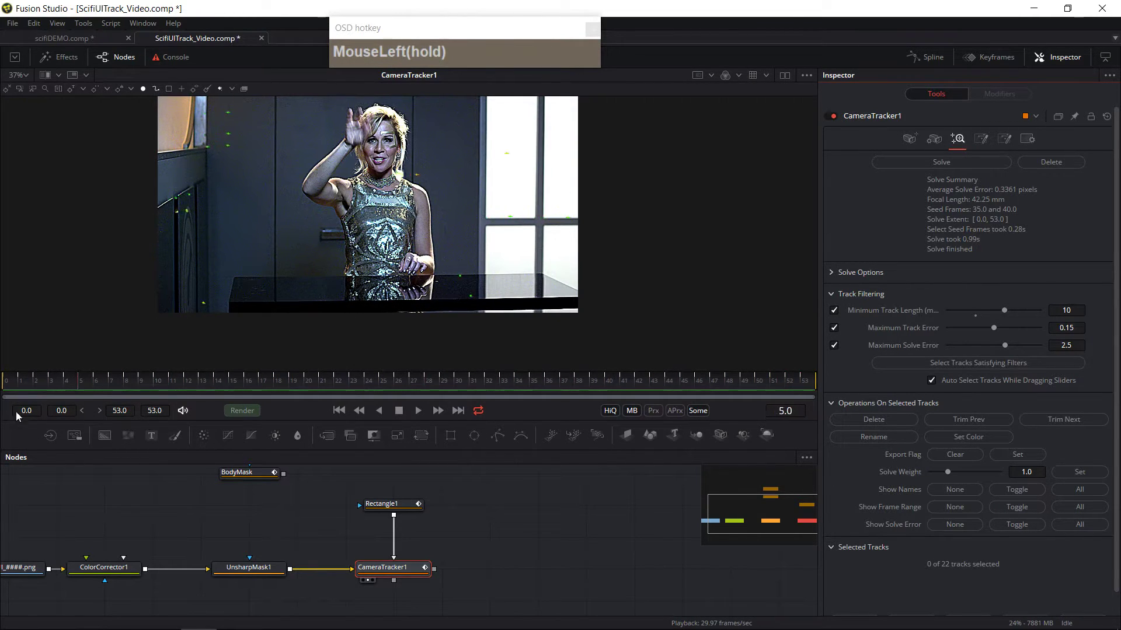
pyautogui.moveTo(37, 416); pyautogui.dragTo(1, 416)
# Step: Add a Merge 3D node after the Camera Tracker and connect the tracker's scene output into it
pyautogui.moveTo(585, 545); pyautogui.dragTo(444, 552)
pyautogui.click(447, 555)
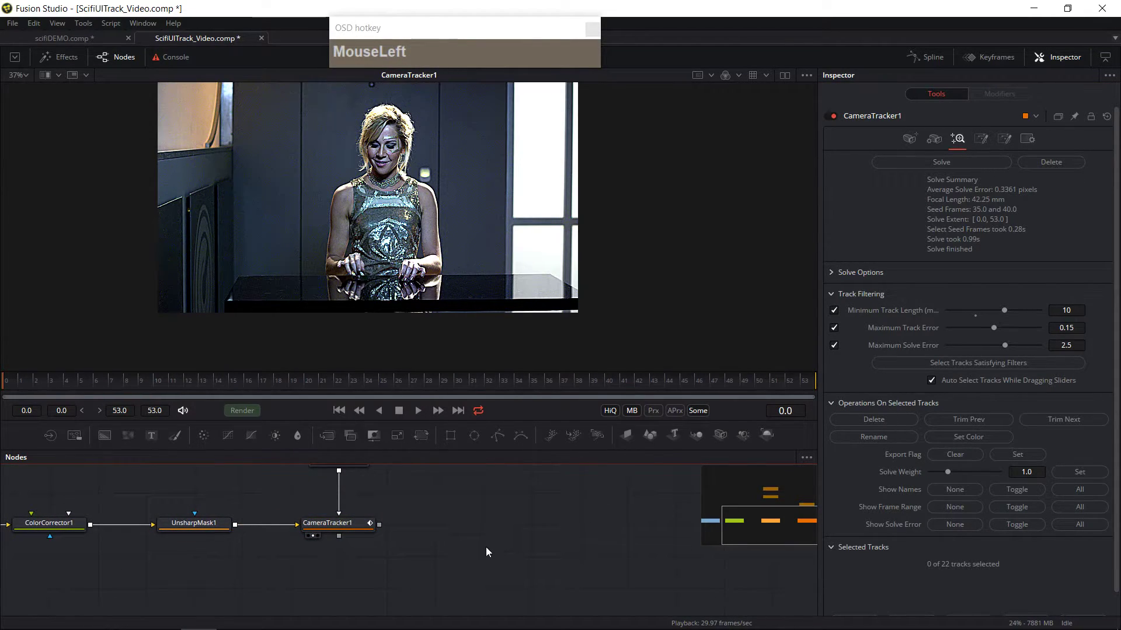
pyautogui.hotkey('shift', 'space')
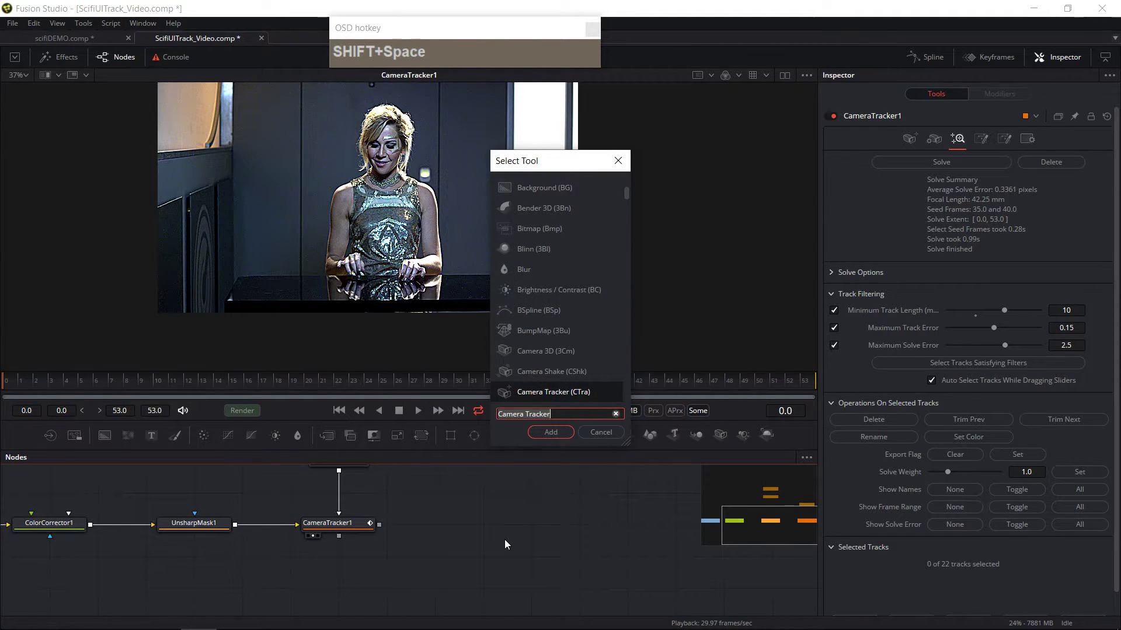
pyautogui.write('mer')
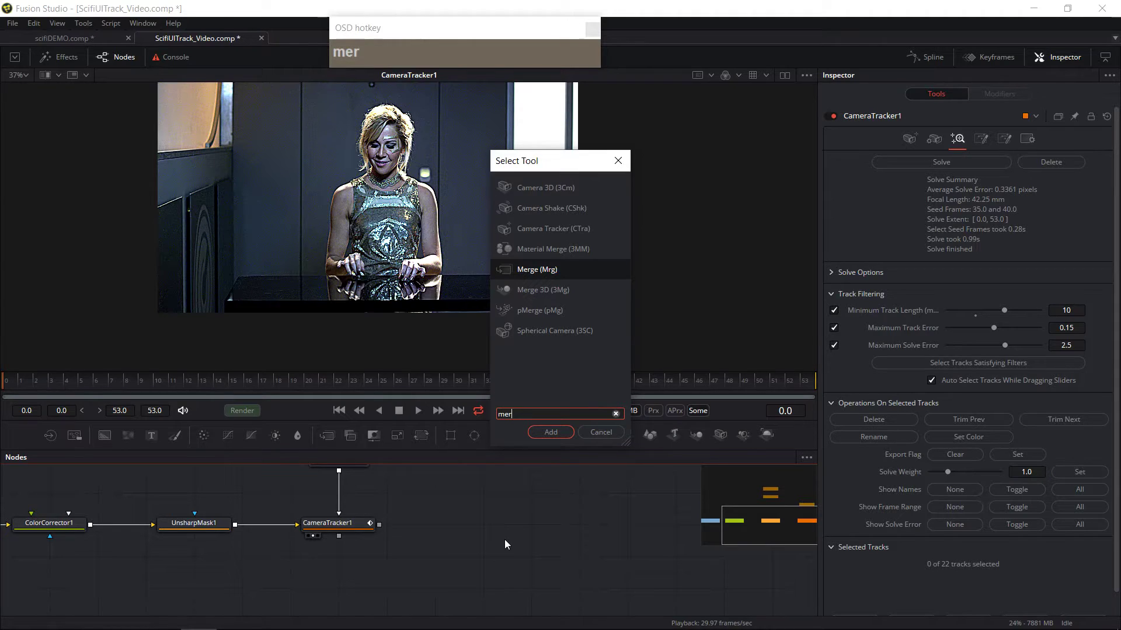
pyautogui.click(547, 284)
pyautogui.click(550, 432)
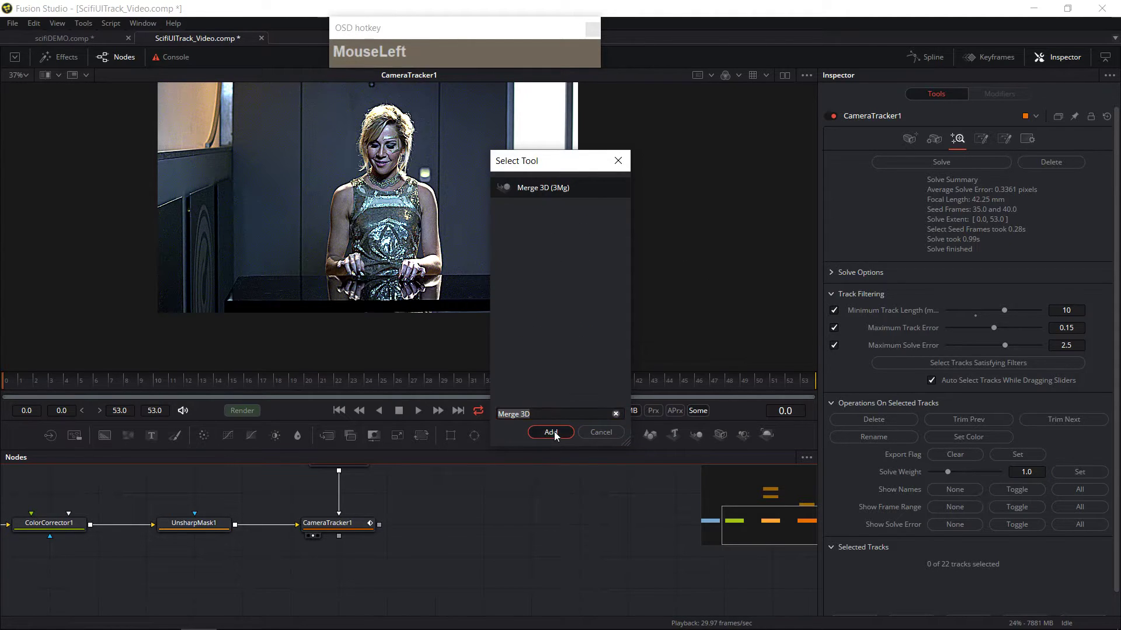
pyautogui.moveTo(454, 558); pyautogui.dragTo(504, 531)
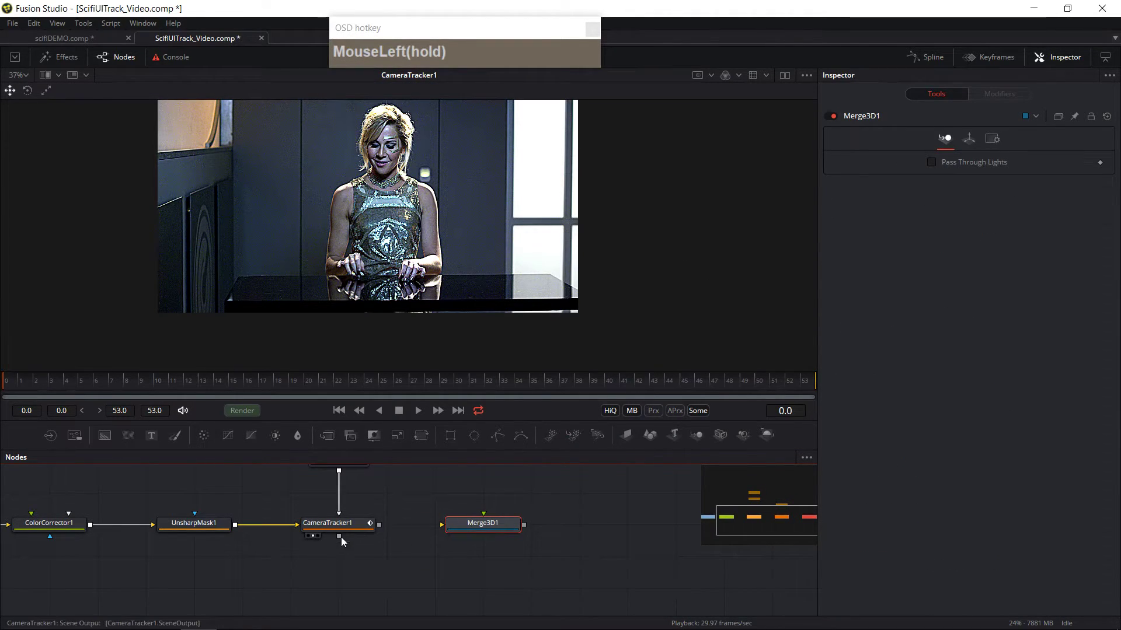
pyautogui.moveTo(337, 535); pyautogui.dragTo(478, 526)
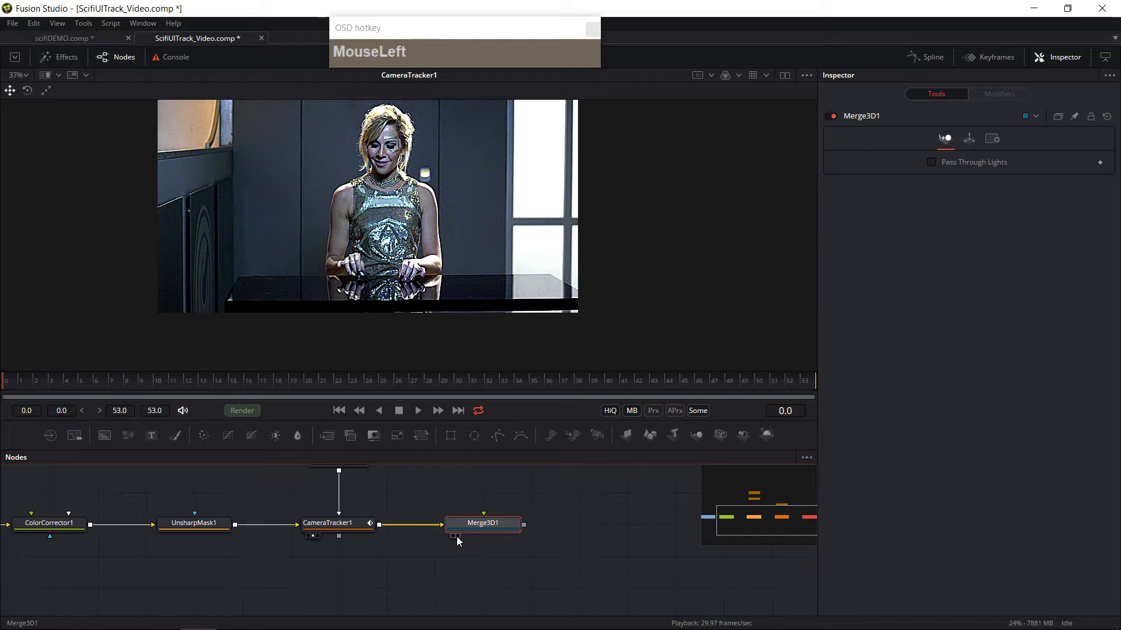
# Step: View the Merge 3D scene and orbit around the solved camera and point cloud during playback
pyautogui.doubleClick(480, 527)
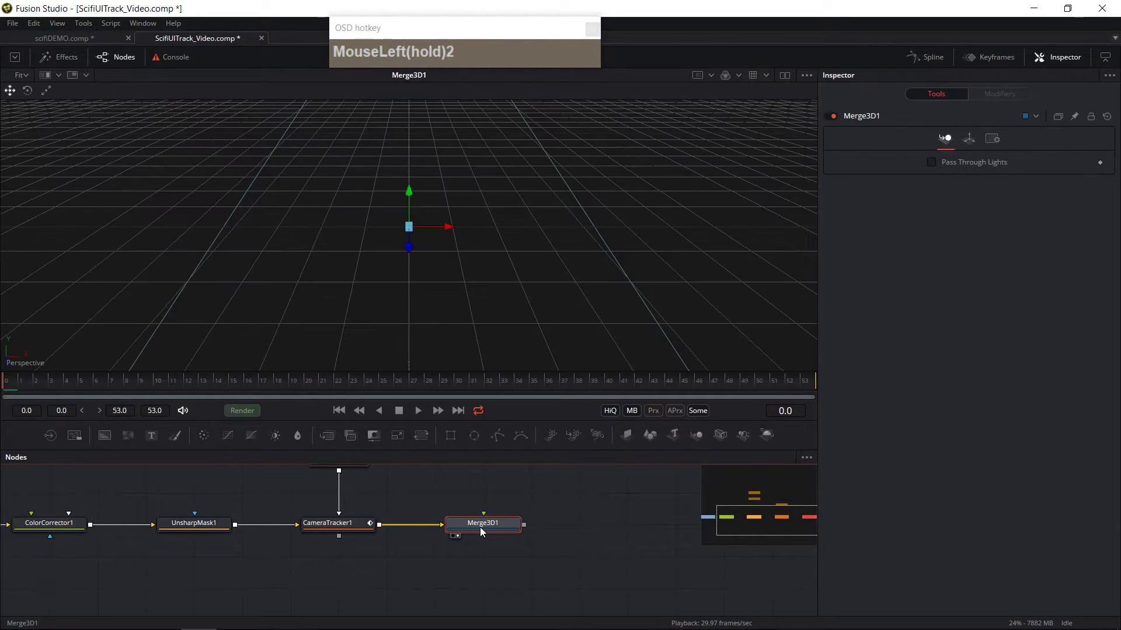
pyautogui.press('ctrl')
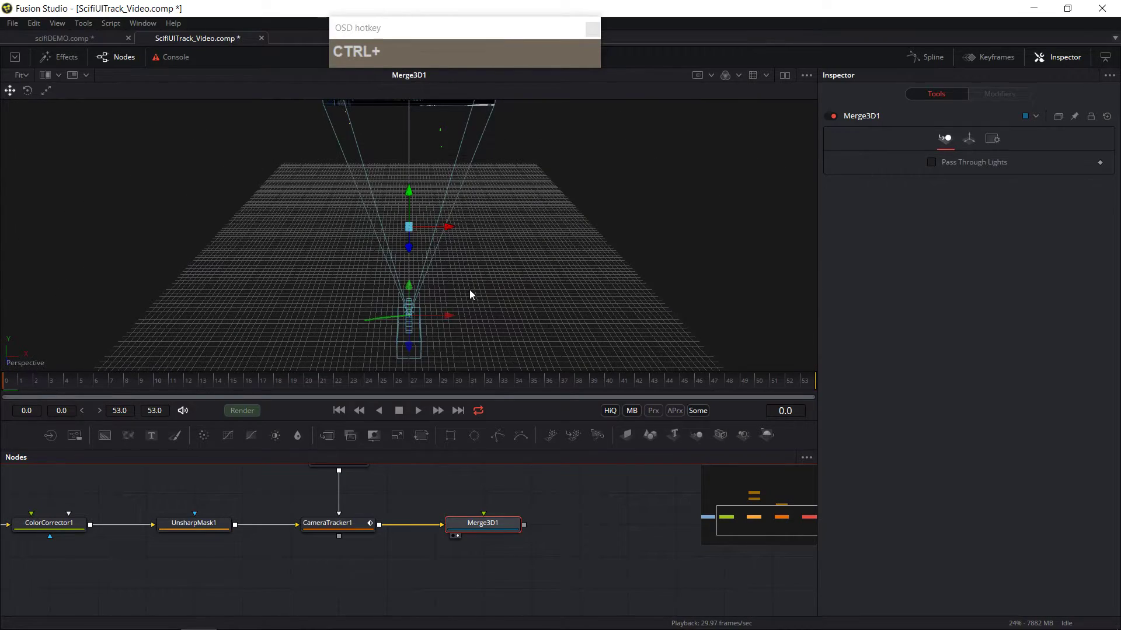
pyautogui.moveTo(464, 282); pyautogui.dragTo(584, 281)
pyautogui.scroll(3, 524, 302)
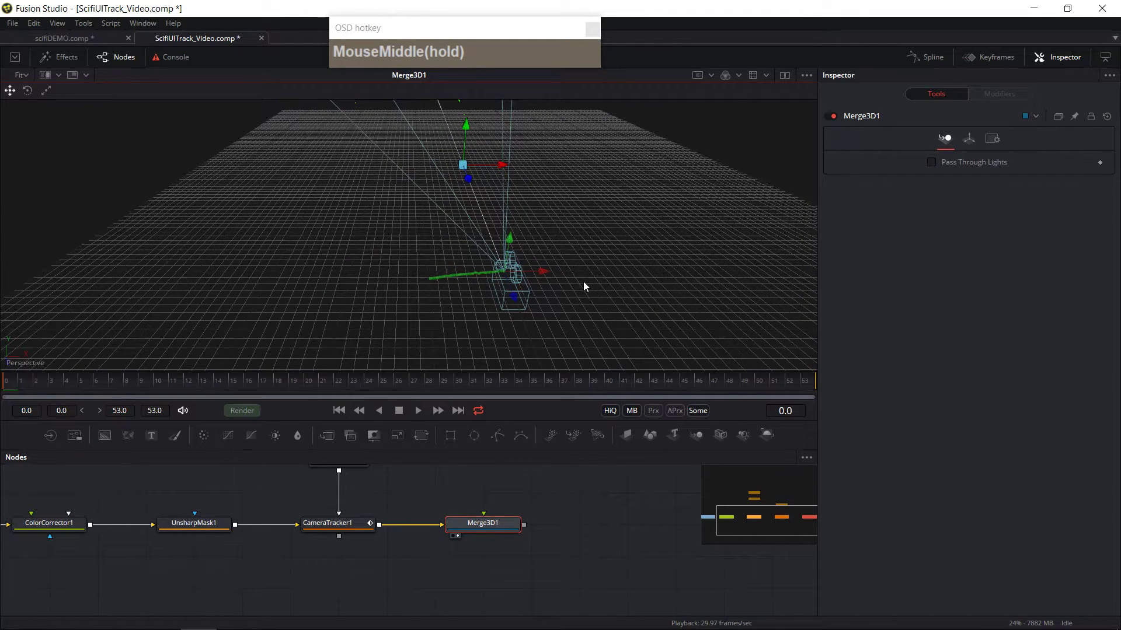
pyautogui.scroll(2, 607, 324)
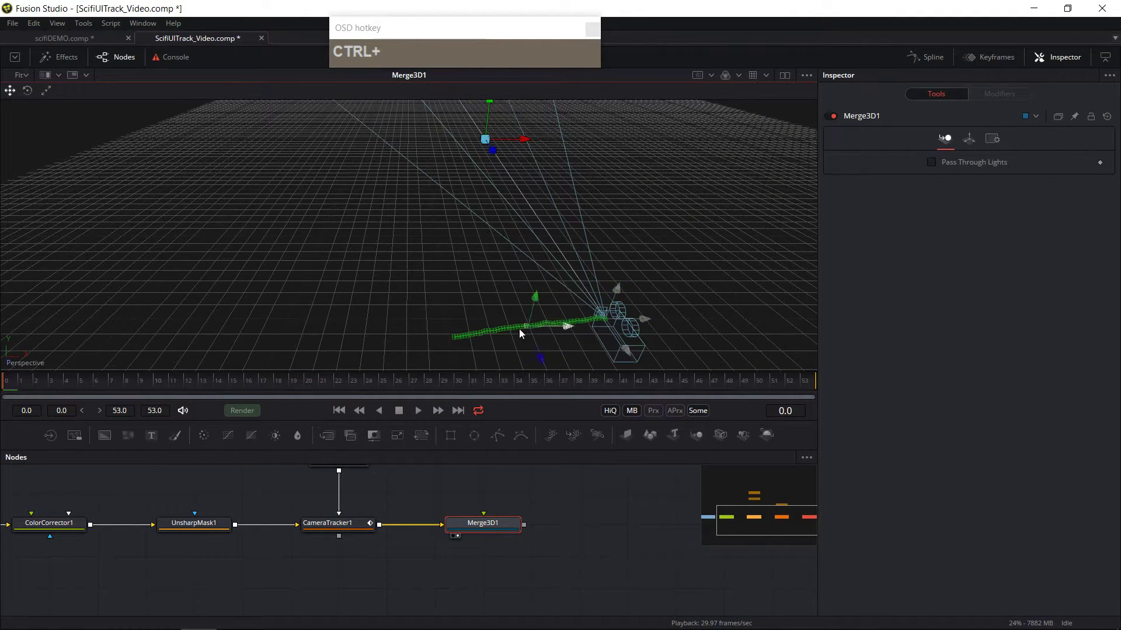
pyautogui.moveTo(686, 310); pyautogui.dragTo(447, 401)
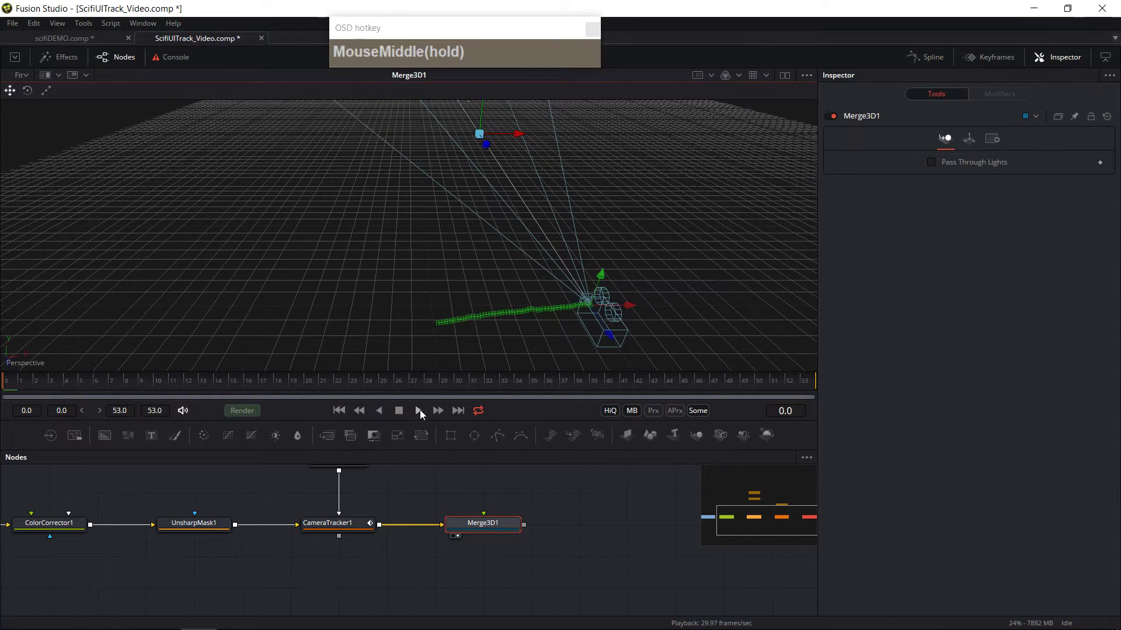
pyautogui.click(418, 411)
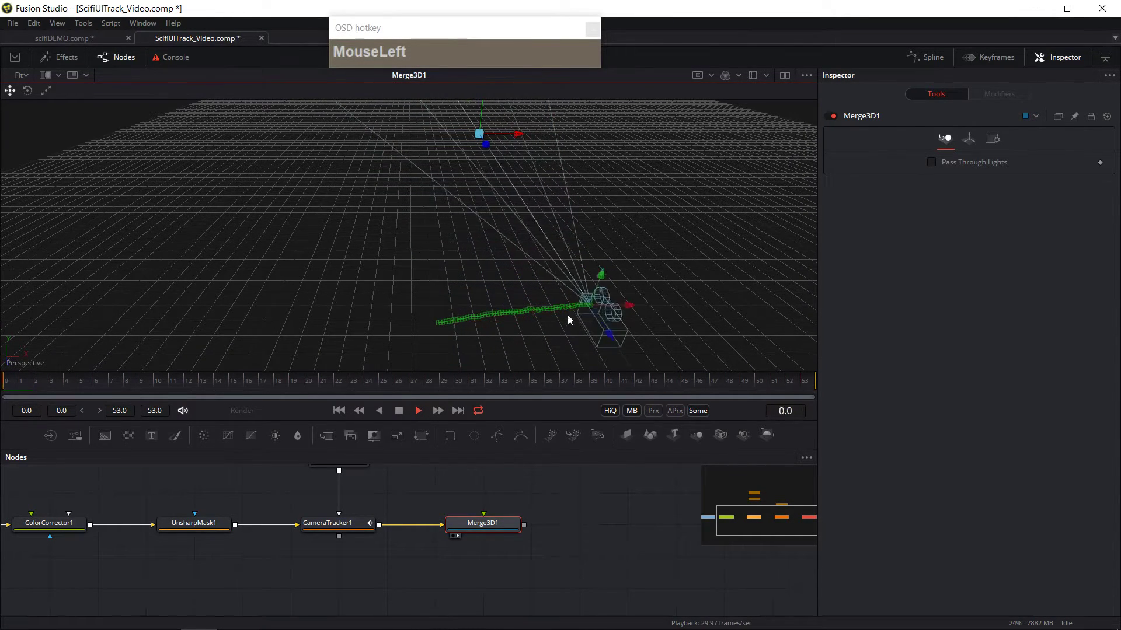
pyautogui.moveTo(542, 318)
pyautogui.mouseDown()
pyautogui.moveTo(549, 351)
pyautogui.moveTo(545, 220)
pyautogui.moveTo(537, 332)
pyautogui.moveTo(534, 307)
pyautogui.mouseUp()
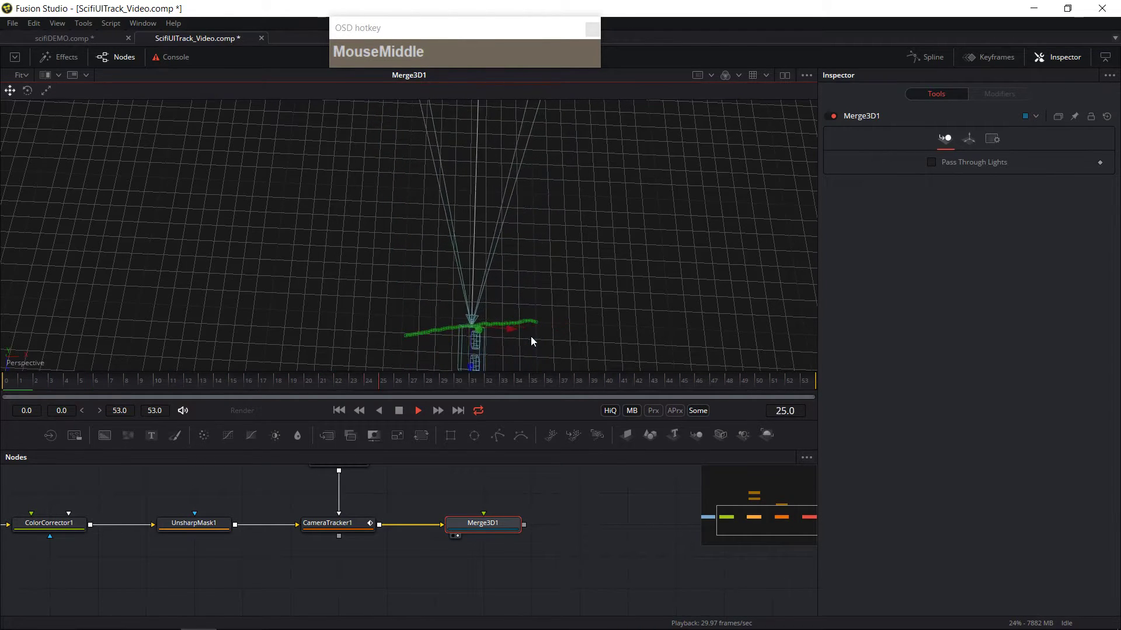
pyautogui.moveTo(533, 338); pyautogui.dragTo(580, 310)
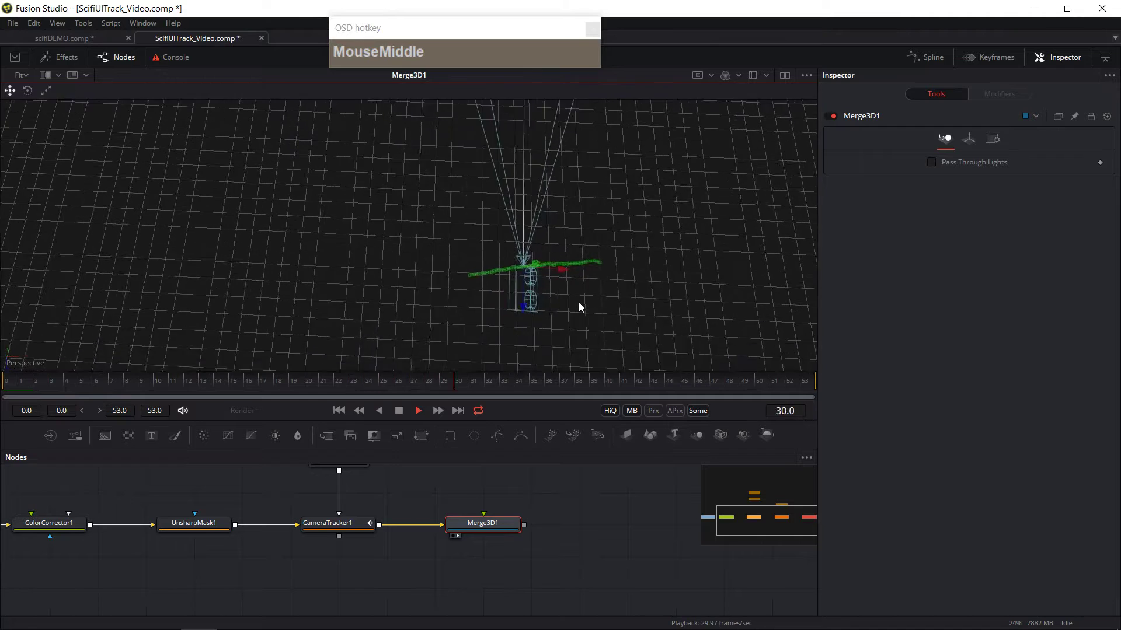
# Step: Split the viewer to show the Camera Tracker image beside the 3D scene while playback runs
pyautogui.click(784, 75)
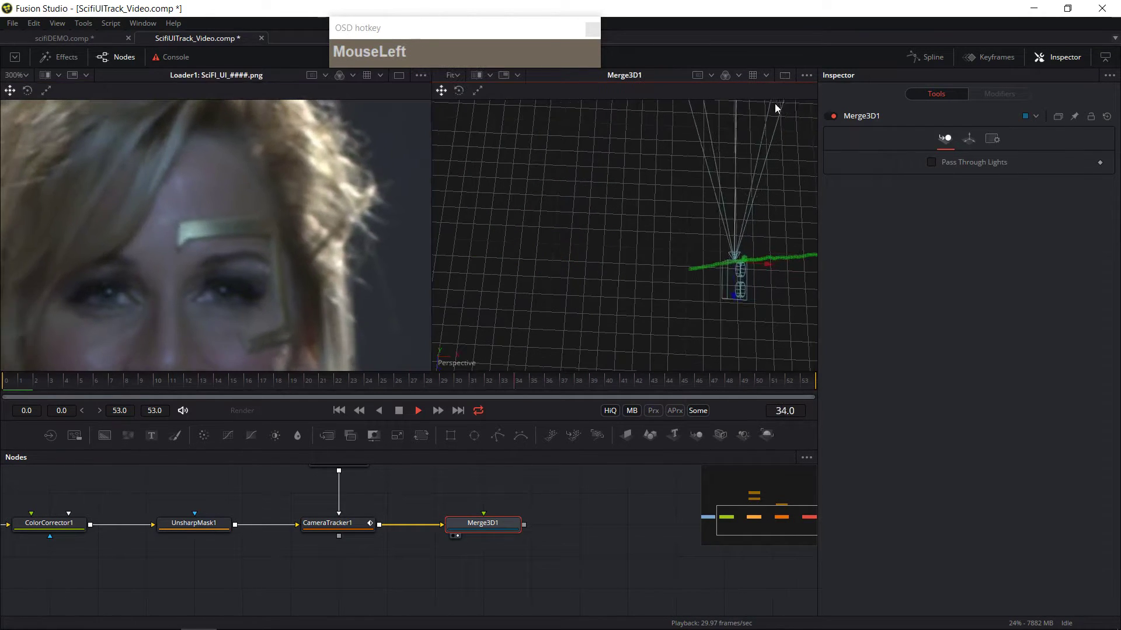
pyautogui.scroll(-1, 251, 310)
pyautogui.click(328, 529)
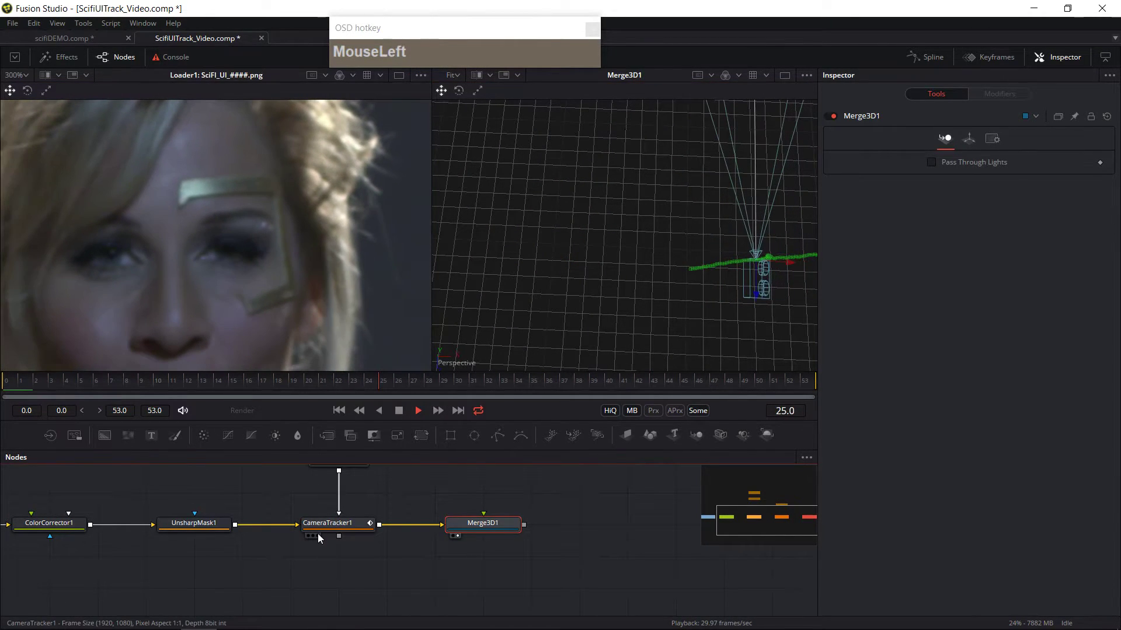
pyautogui.click(309, 537)
pyautogui.scroll(-5, 315, 310)
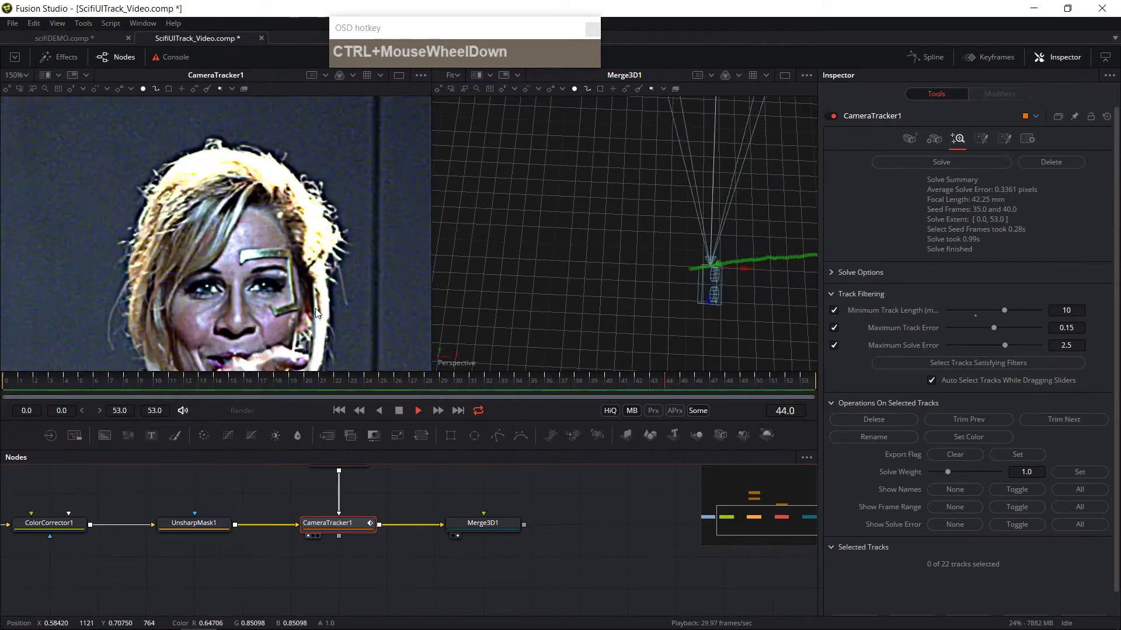
pyautogui.moveTo(323, 313); pyautogui.dragTo(285, 243)
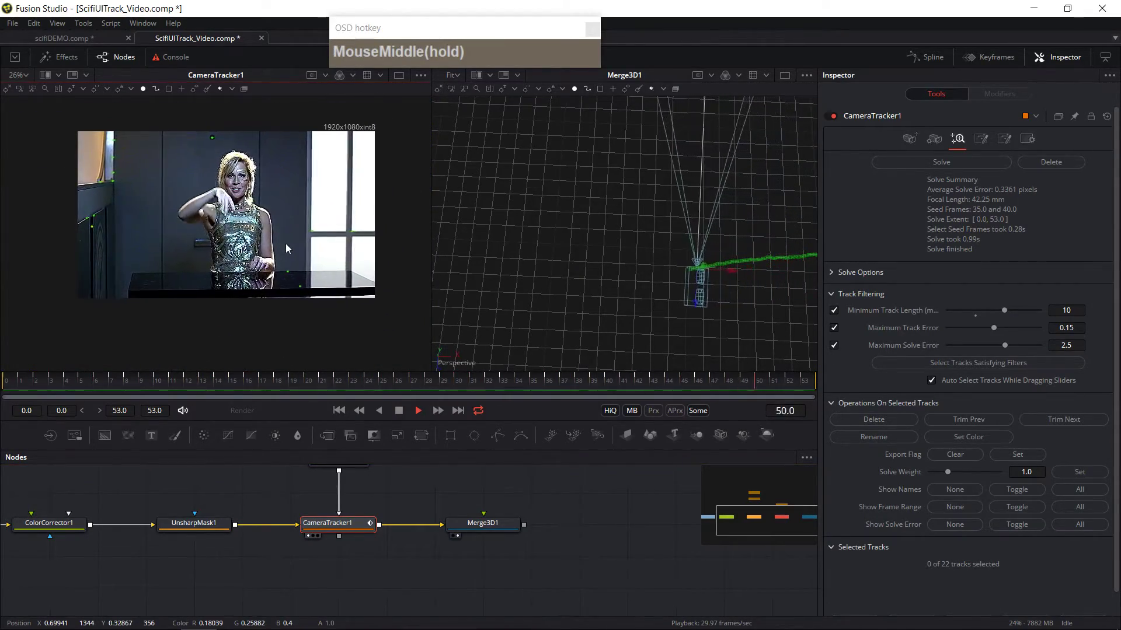
pyautogui.moveTo(614, 317); pyautogui.dragTo(679, 285)
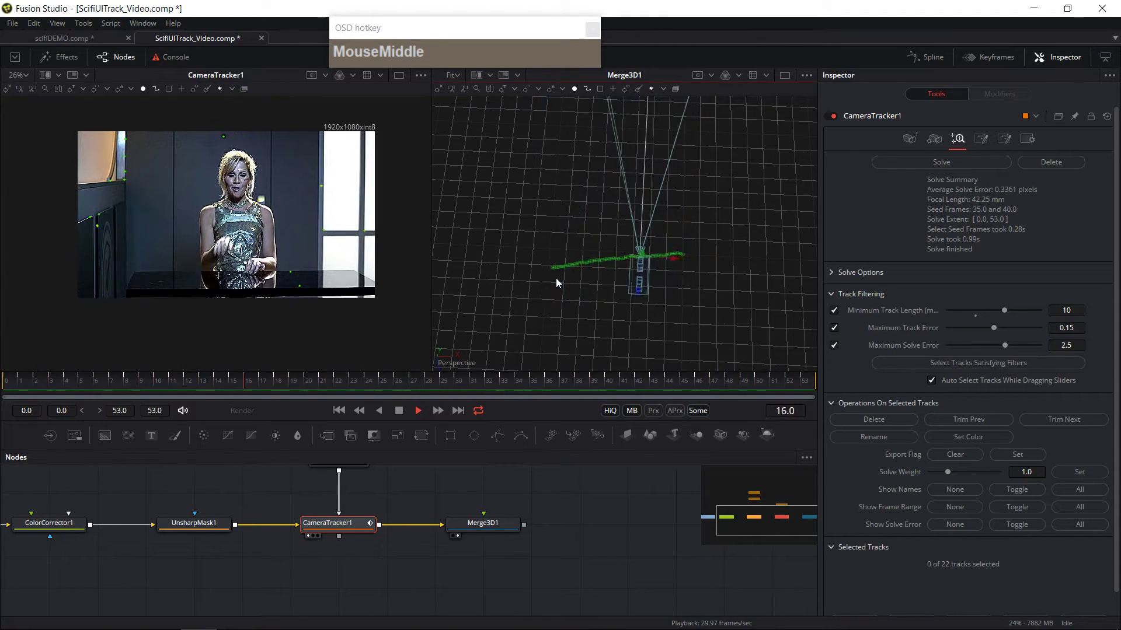
pyautogui.click(399, 410)
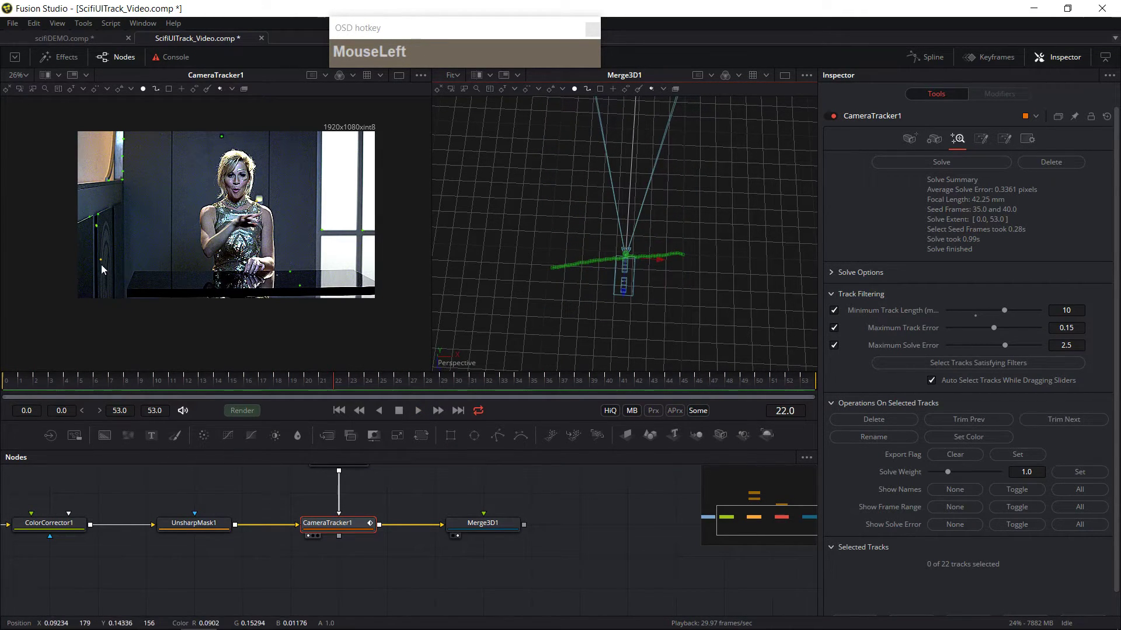
pyautogui.moveTo(100, 262)
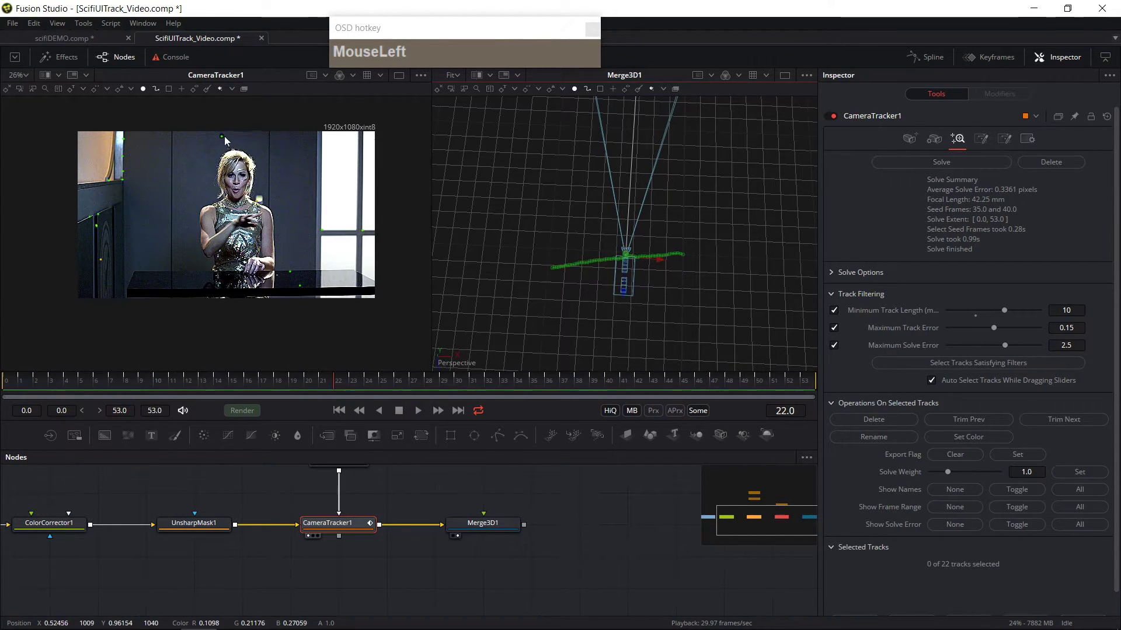
# Step: Find and delete the stray track on the door frame at the left of the shot
pyautogui.moveTo(274, 380); pyautogui.dragTo(592, 385)
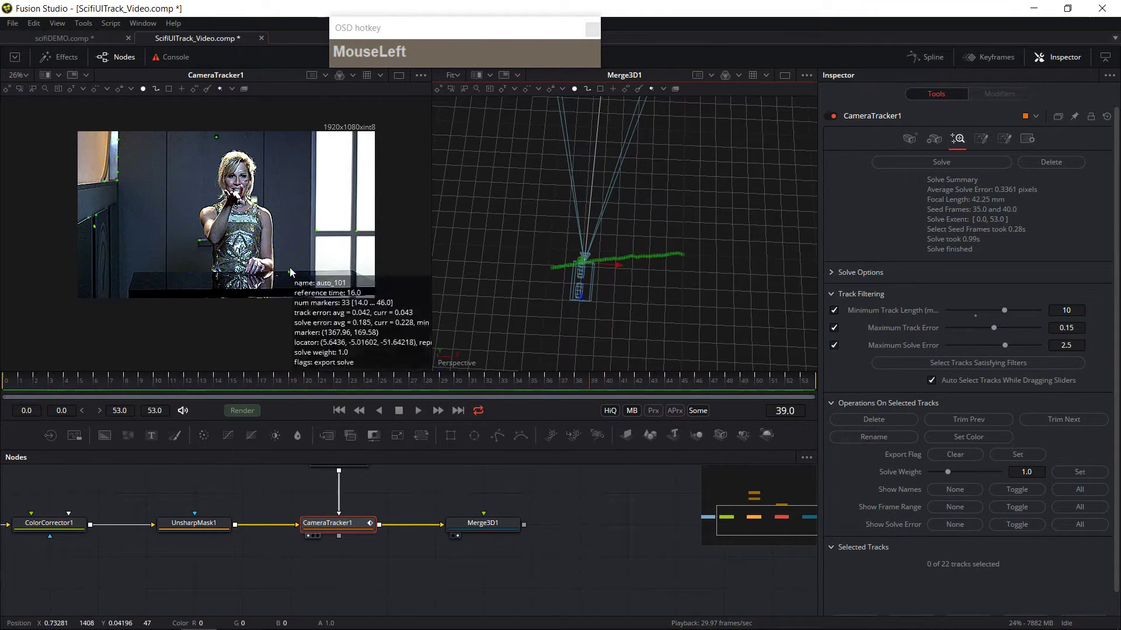
pyautogui.moveTo(30, 387); pyautogui.dragTo(125, 383)
pyautogui.moveTo(608, 392); pyautogui.dragTo(108, 275)
pyautogui.keyDown('ctrl'); pyautogui.scroll(4, 110, 275); pyautogui.keyUp('ctrl')
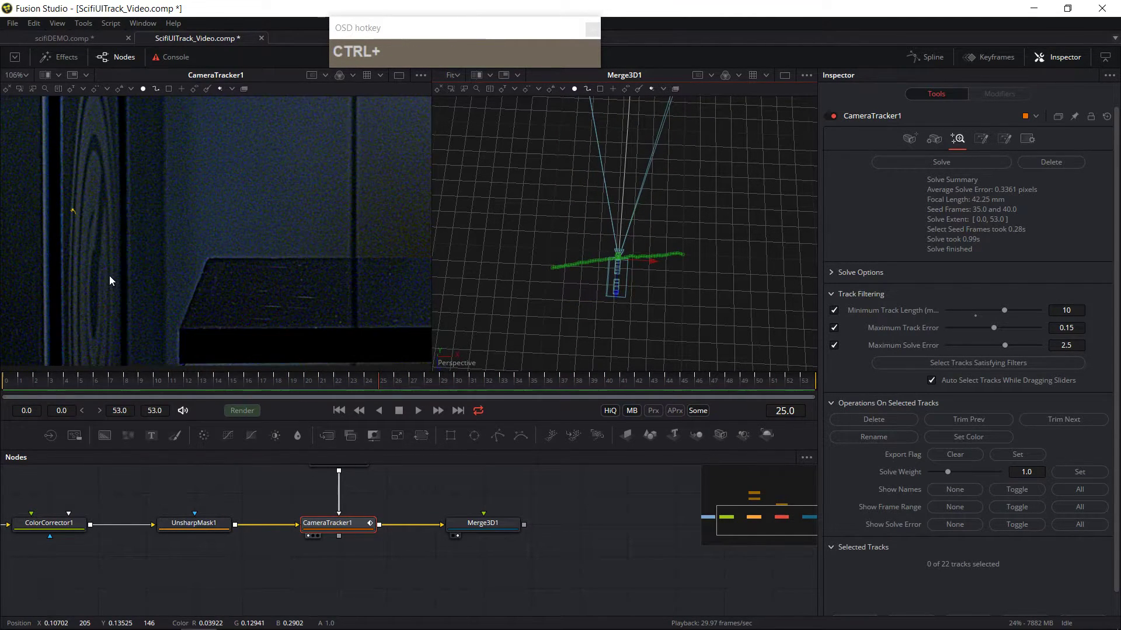
pyautogui.click(109, 389)
pyautogui.moveTo(109, 389); pyautogui.dragTo(321, 390)
pyautogui.click(87, 214)
pyautogui.press('Delete')
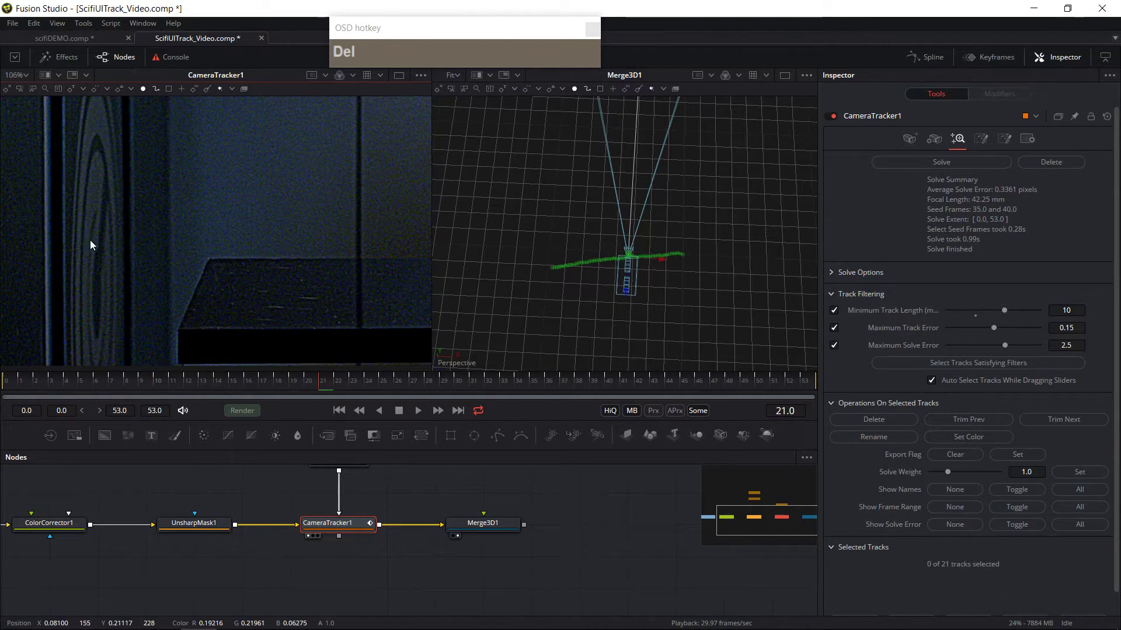
# Step: Solve the camera again with the remaining tracks
pyautogui.click(965, 166)
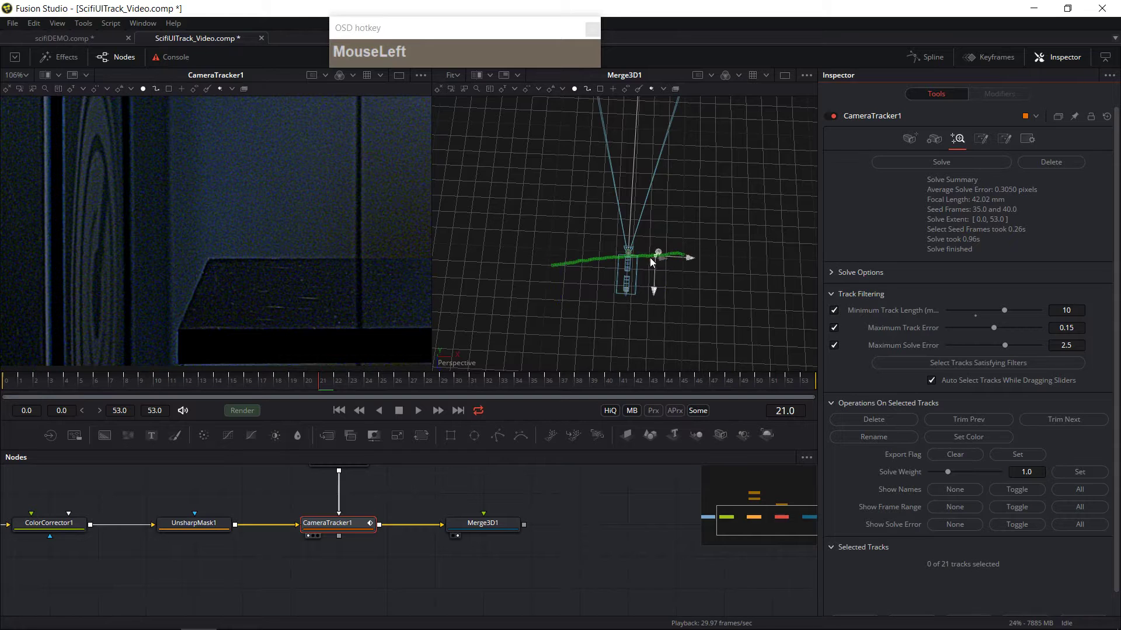
pyautogui.keyDown('ctrl'); pyautogui.scroll(-3, 310, 293); pyautogui.keyUp('ctrl')
pyautogui.moveTo(325, 300); pyautogui.dragTo(199, 353)
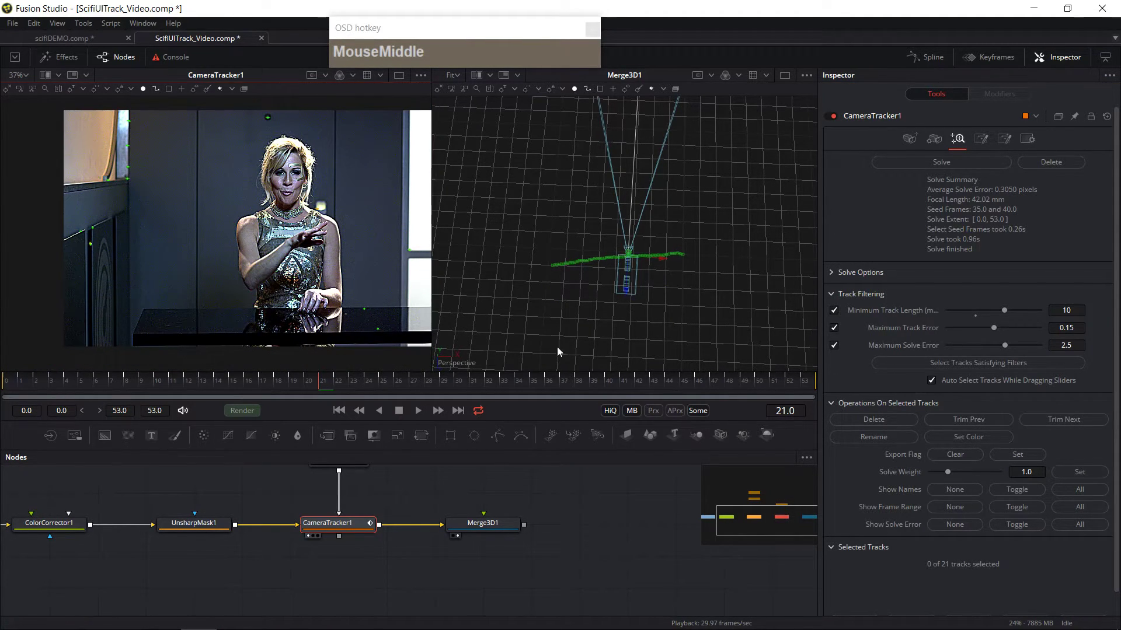
# Step: Scrub through the shot to review the re-solved camera in both viewers, then reselect the Camera Tracker
pyautogui.moveTo(485, 388); pyautogui.dragTo(222, 430)
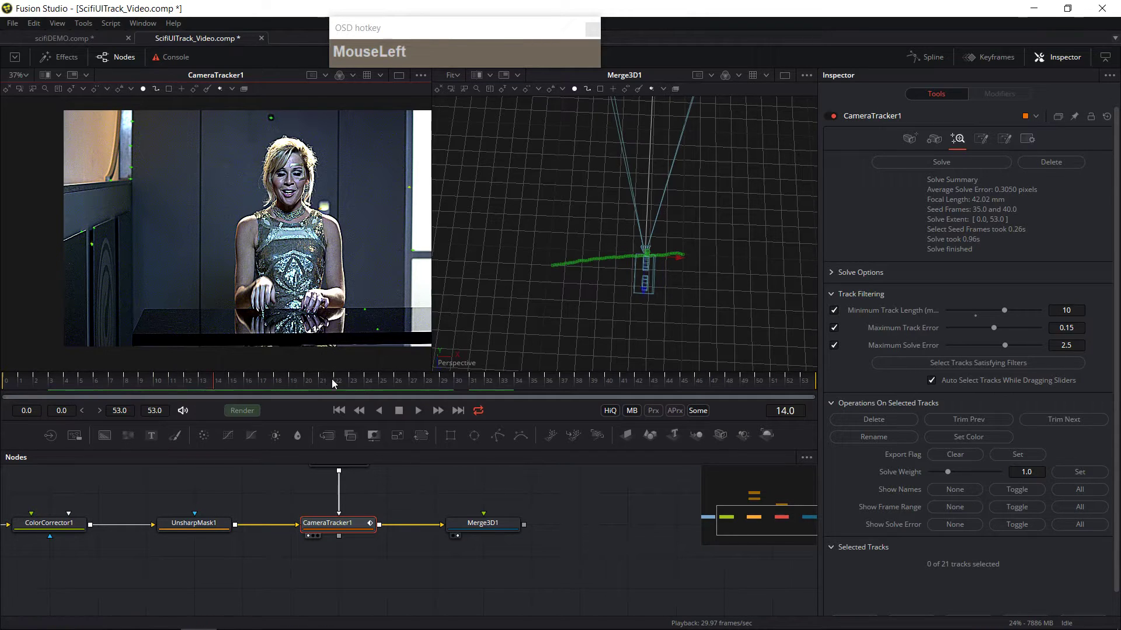
pyautogui.click(549, 382)
pyautogui.moveTo(583, 386); pyautogui.dragTo(756, 404)
pyautogui.keyDown('ctrl'); pyautogui.scroll(-2, 351, 253); pyautogui.keyUp('ctrl')
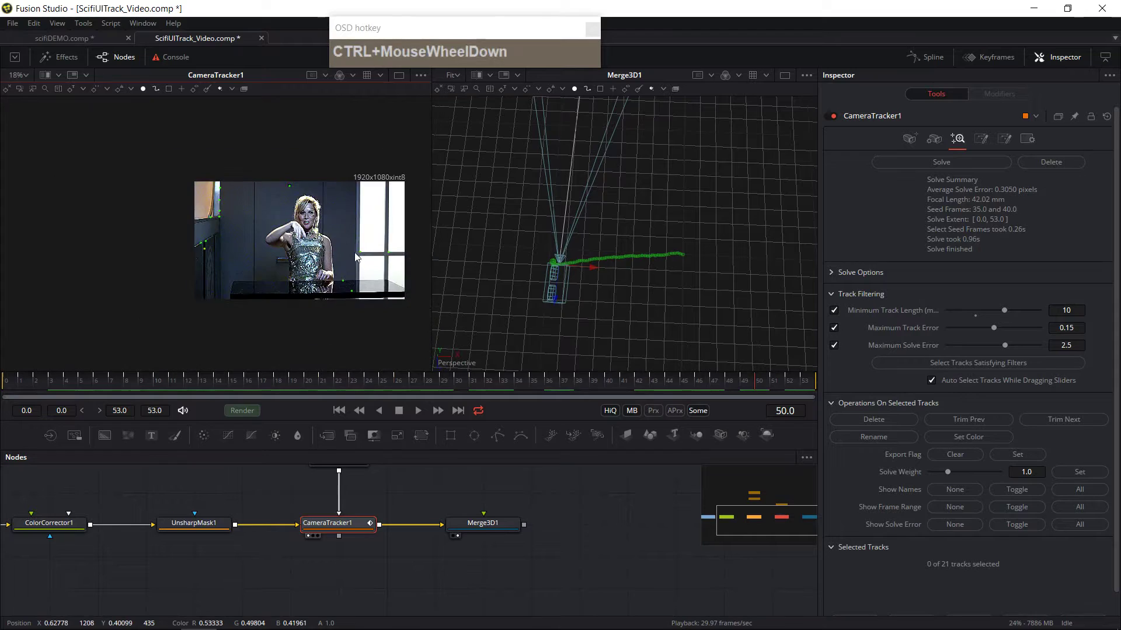
pyautogui.keyDown('ctrl'); pyautogui.scroll(1, 380, 270); pyautogui.keyUp('ctrl')
pyautogui.keyDown('ctrl'); pyautogui.scroll(-1, 380, 269); pyautogui.keyUp('ctrl')
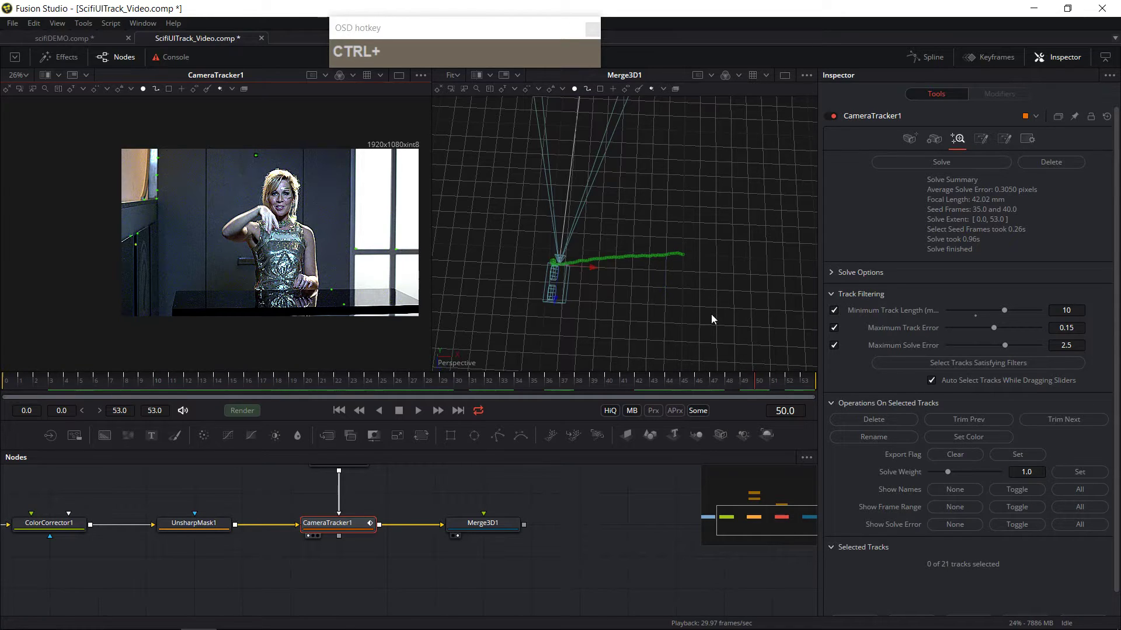
pyautogui.moveTo(623, 324); pyautogui.dragTo(616, 247)
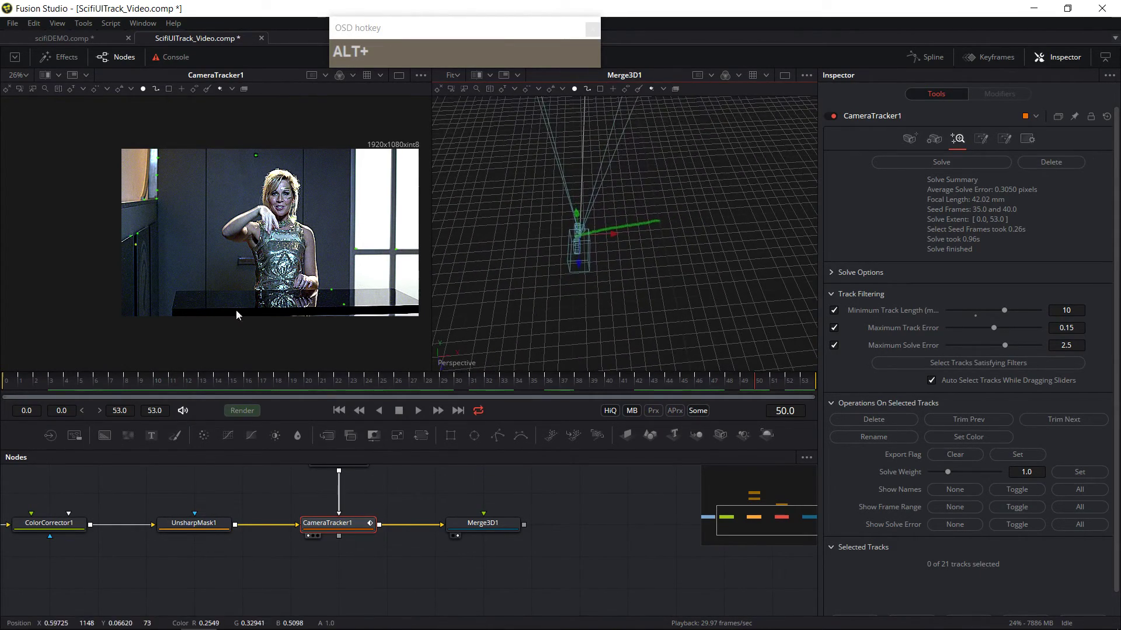
pyautogui.middleClick(342, 306)
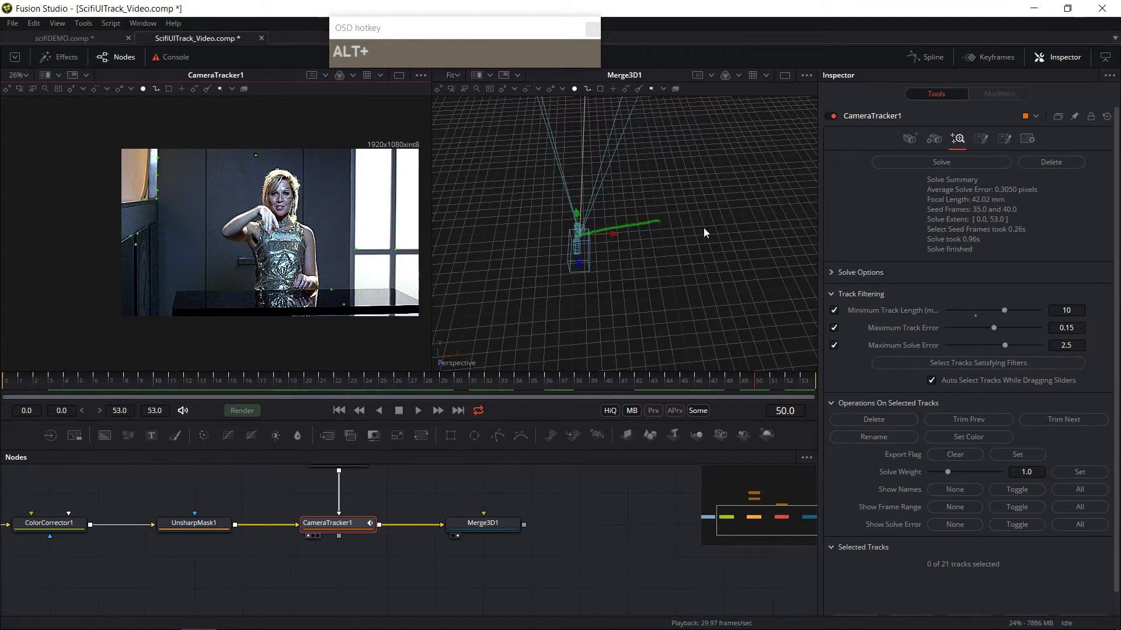
pyautogui.moveTo(417, 496)
pyautogui.mouseDown()
pyautogui.moveTo(369, 510)
pyautogui.moveTo(437, 474)
pyautogui.moveTo(426, 487)
pyautogui.mouseUp()
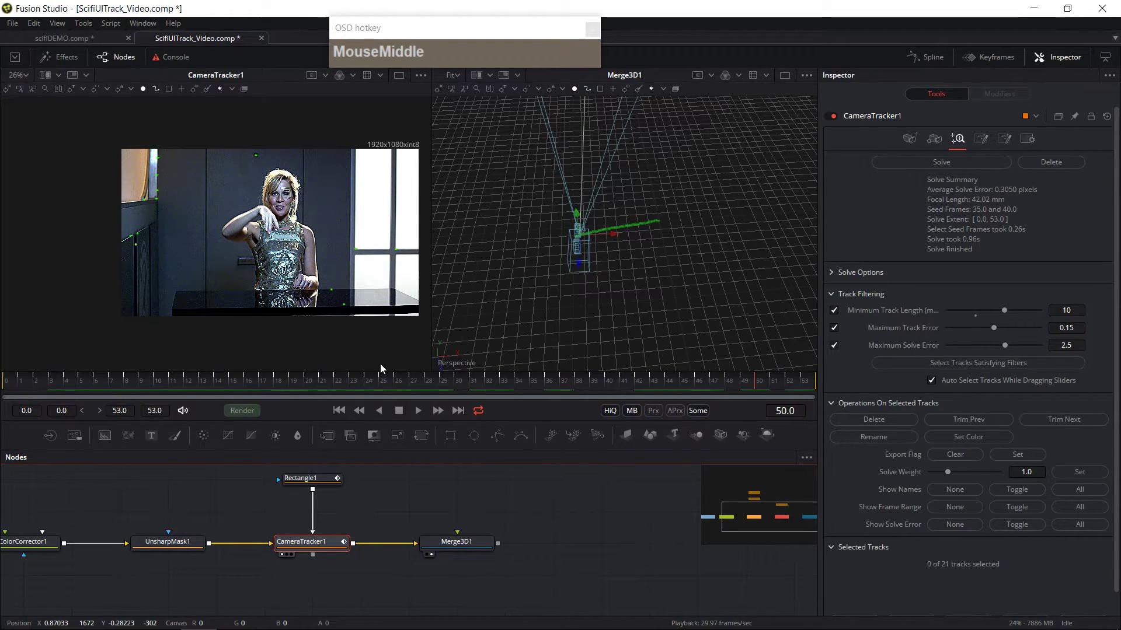
pyautogui.click(303, 546)
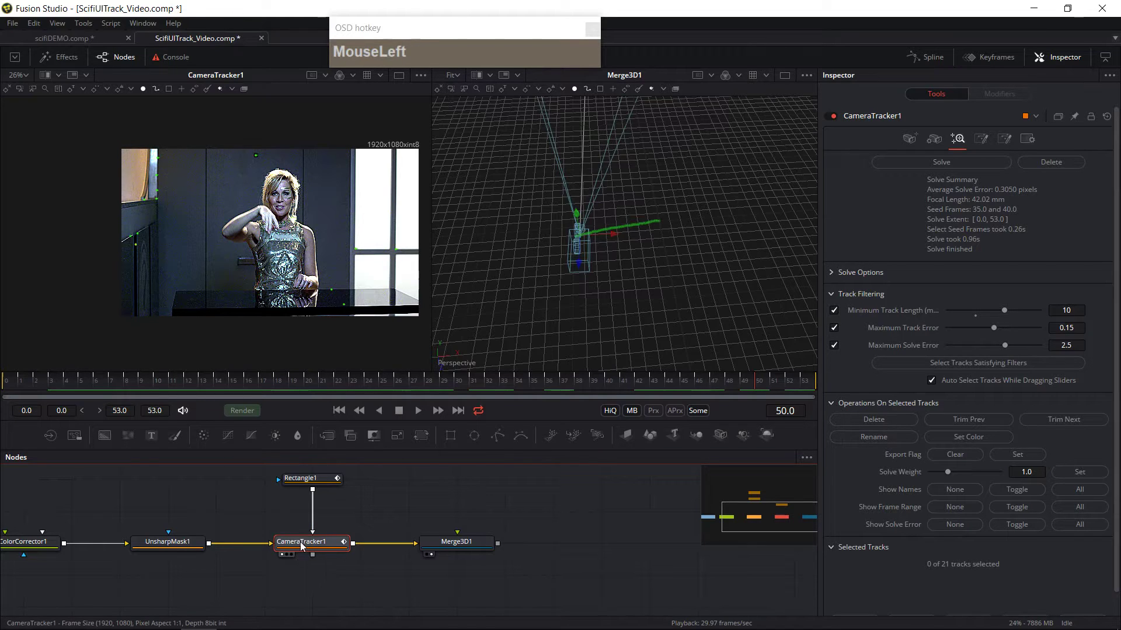
# Step: Switch to a single viewer and display the Camera Tracker image in it
pyautogui.moveTo(490, 544); pyautogui.dragTo(457, 533)
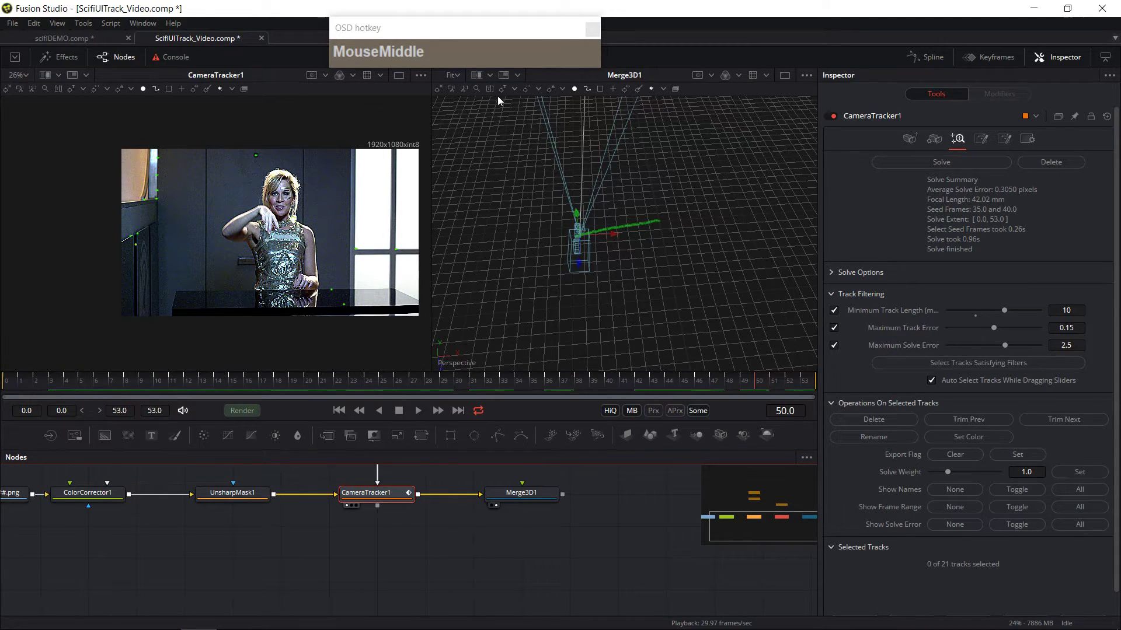
pyautogui.click(784, 81)
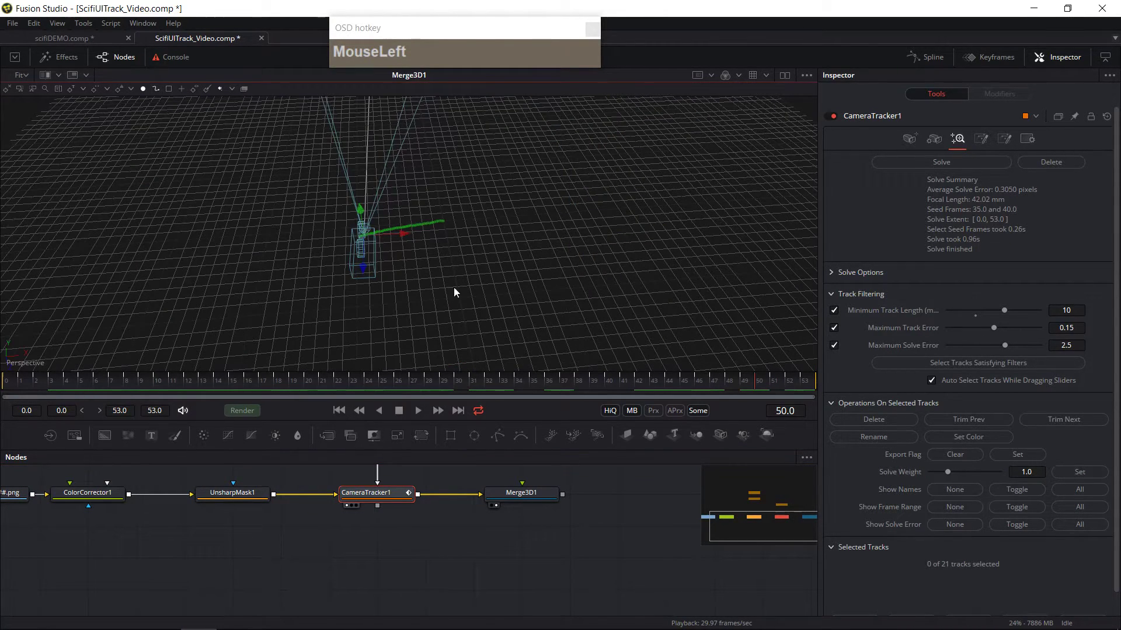
pyautogui.moveTo(527, 314); pyautogui.dragTo(508, 286)
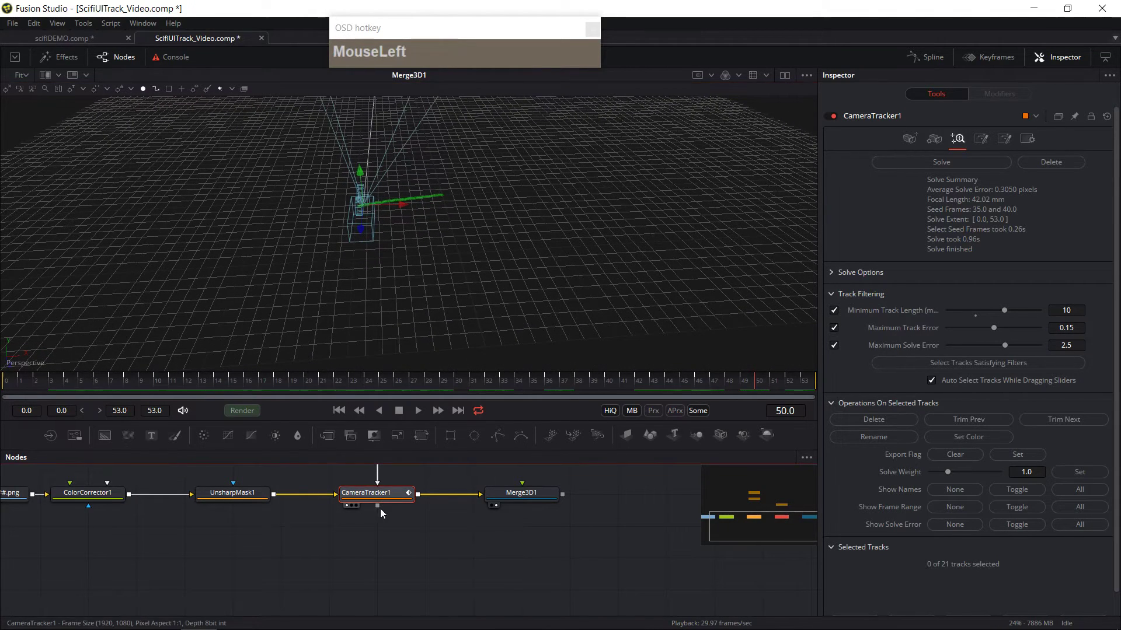
pyautogui.click(349, 505)
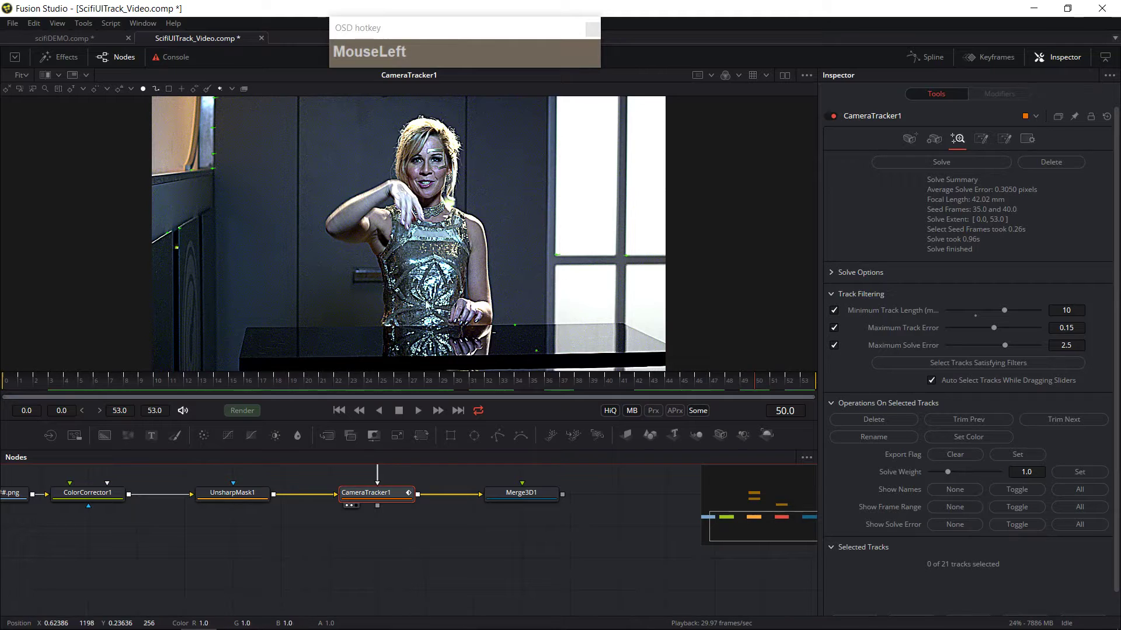
# Step: Open the Camera Tracker's export settings, expand 3D Scene Transform and try the alignment modes, leaving Aligned selected
pyautogui.click(981, 141)
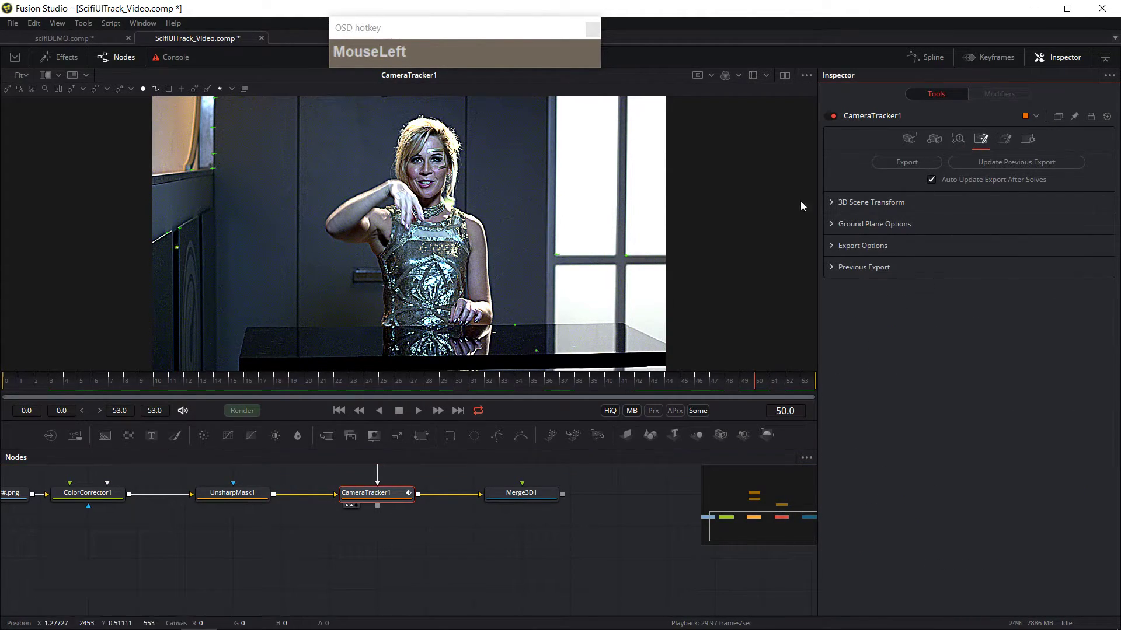
pyautogui.click(832, 200)
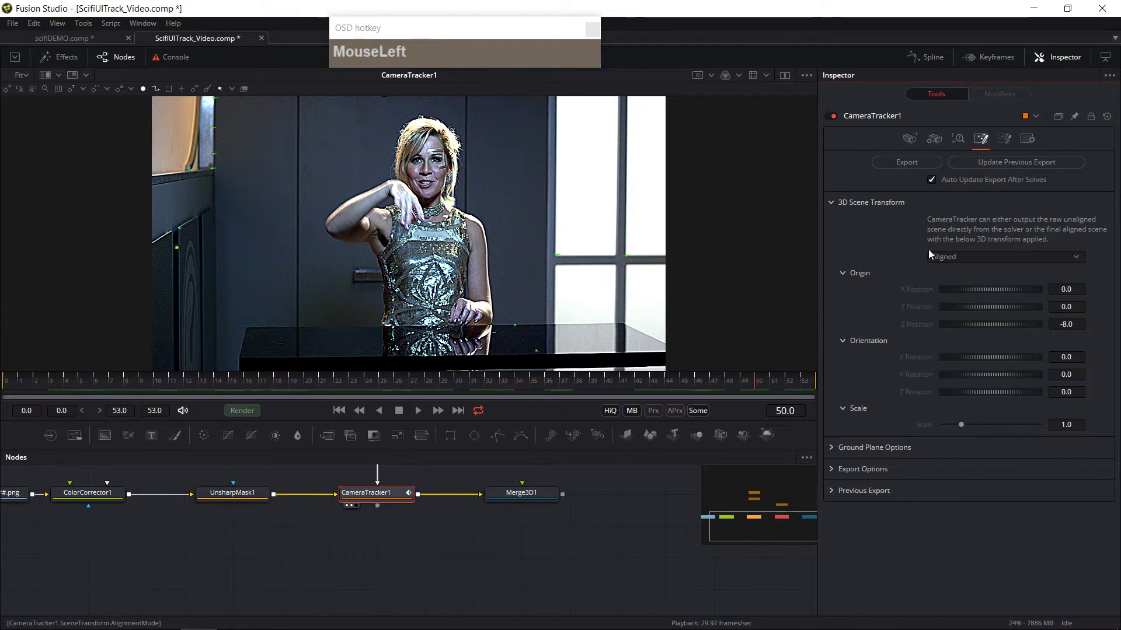
pyautogui.click(981, 258)
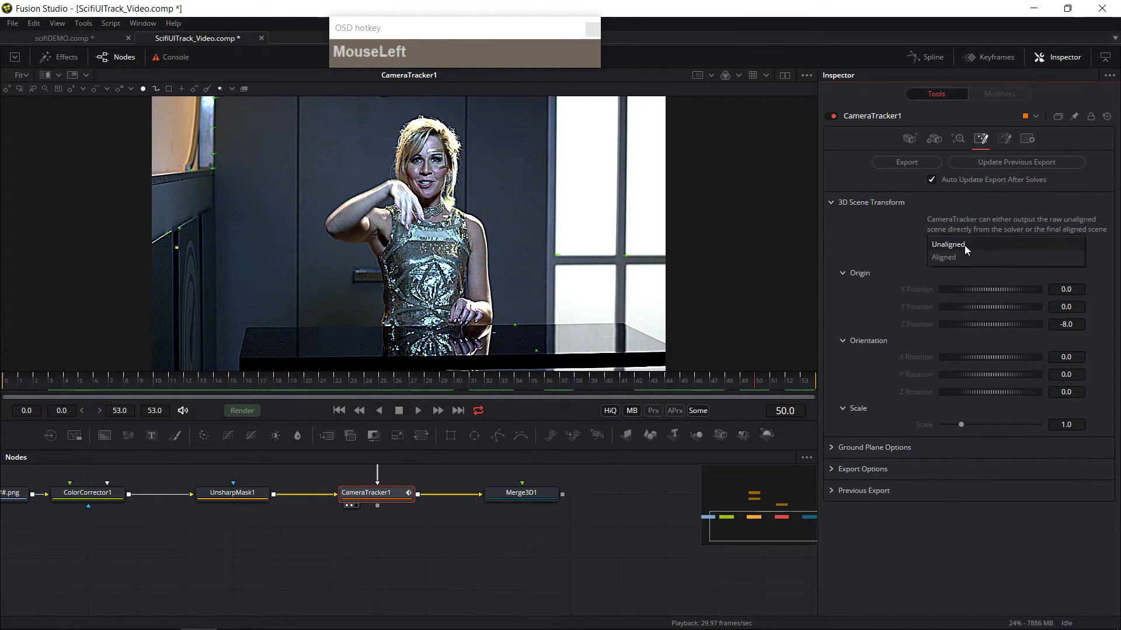
pyautogui.click(965, 246)
pyautogui.click(969, 260)
pyautogui.click(968, 271)
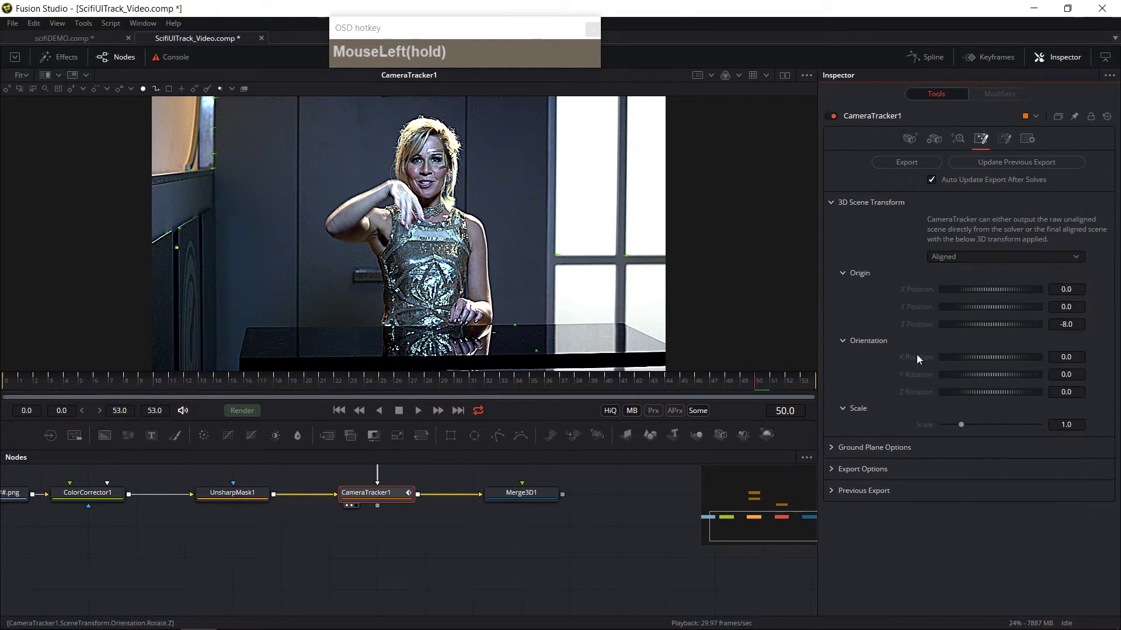
# Step: Review the Camera Tracker's ground plane and export options
pyautogui.click(835, 448)
pyautogui.click(834, 447)
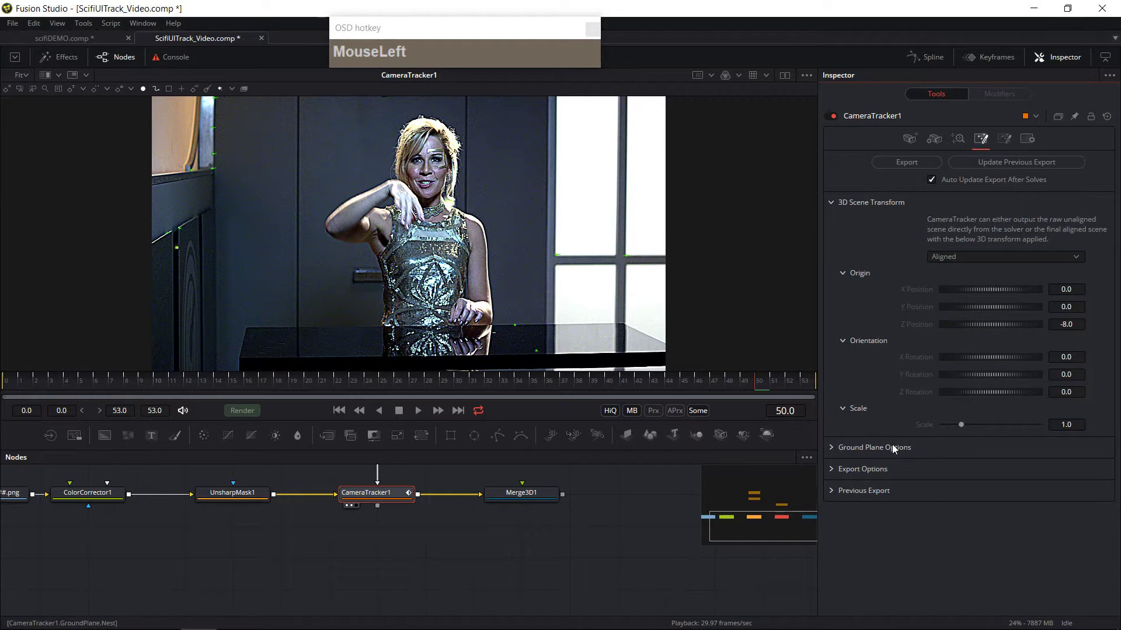
pyautogui.click(829, 470)
pyautogui.scroll(-1, 933, 526)
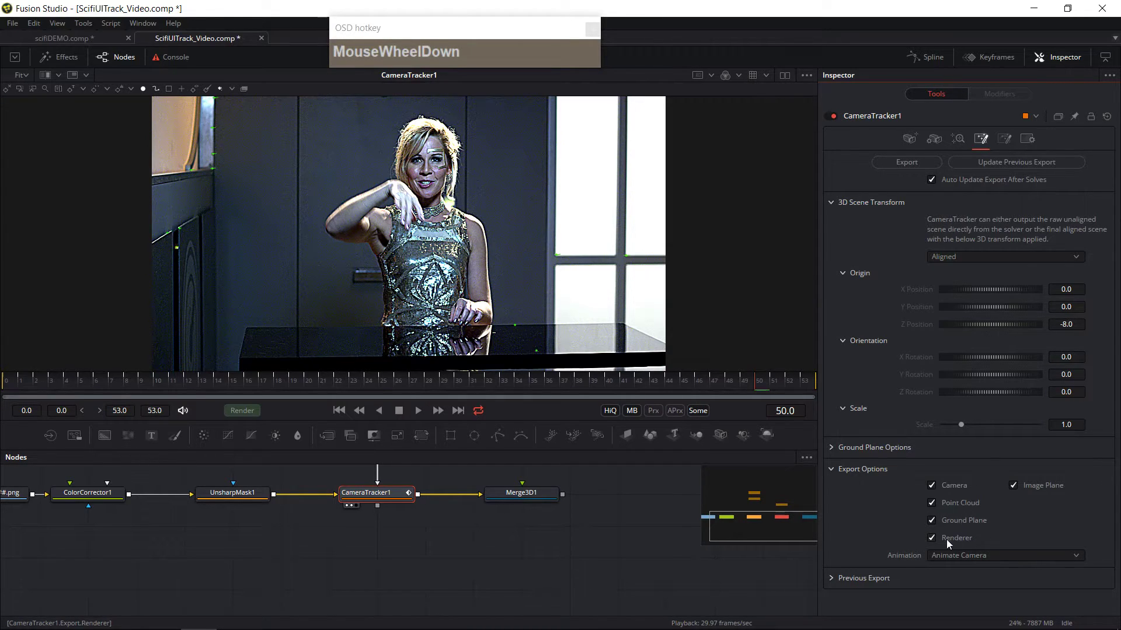
pyautogui.middleClick(980, 536)
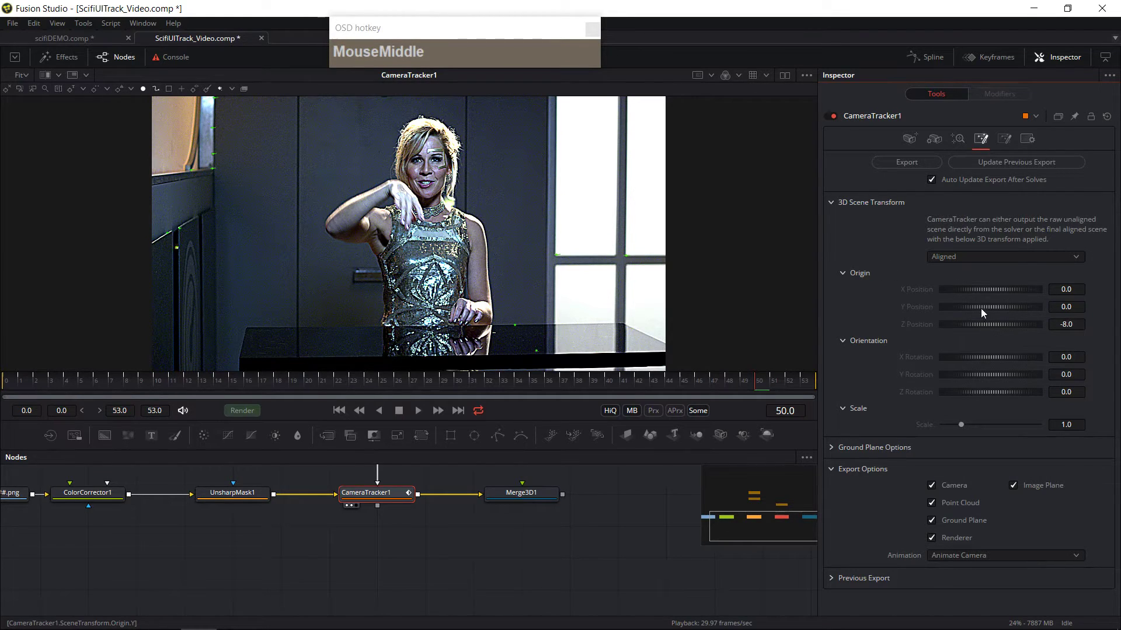
# Step: Export the solved 3D scene from the Camera Tracker and view the exported Merge3D2 in the viewer
pyautogui.click(903, 161)
pyautogui.moveTo(347, 515); pyautogui.dragTo(464, 505)
pyautogui.moveTo(252, 486); pyautogui.dragTo(531, 468)
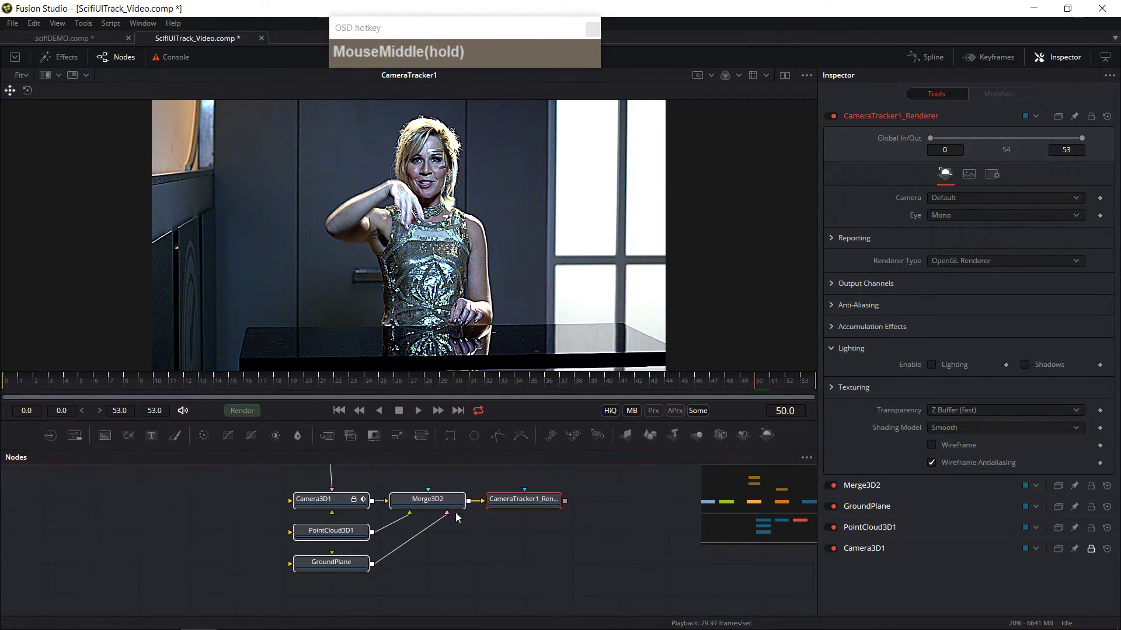
pyautogui.click(441, 502)
pyautogui.moveTo(445, 531); pyautogui.dragTo(429, 536)
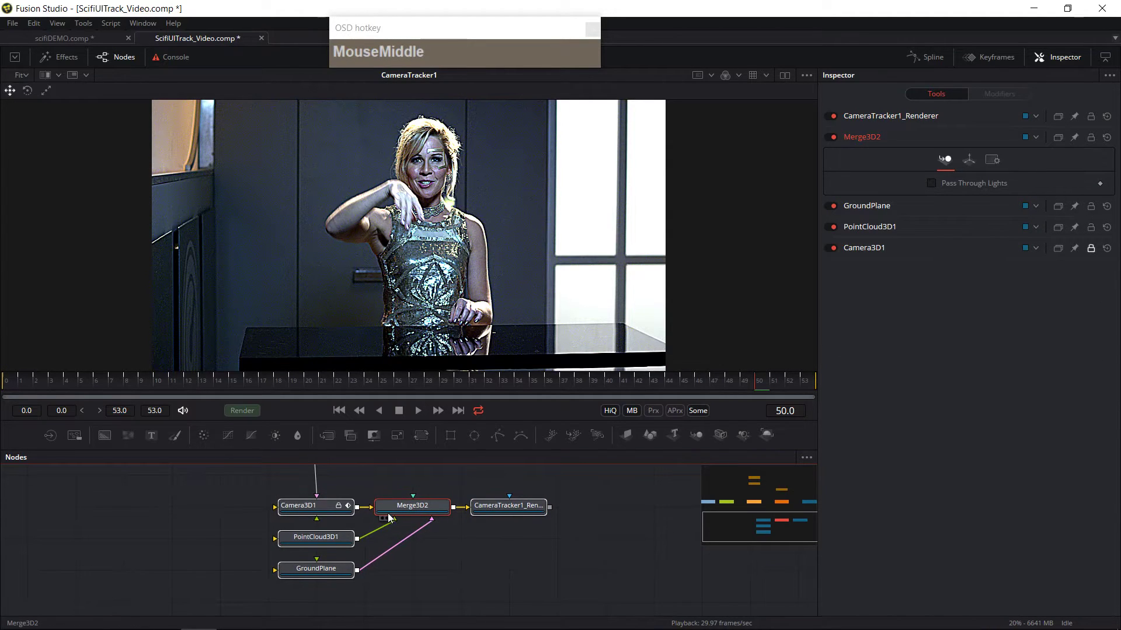
pyautogui.click(387, 519)
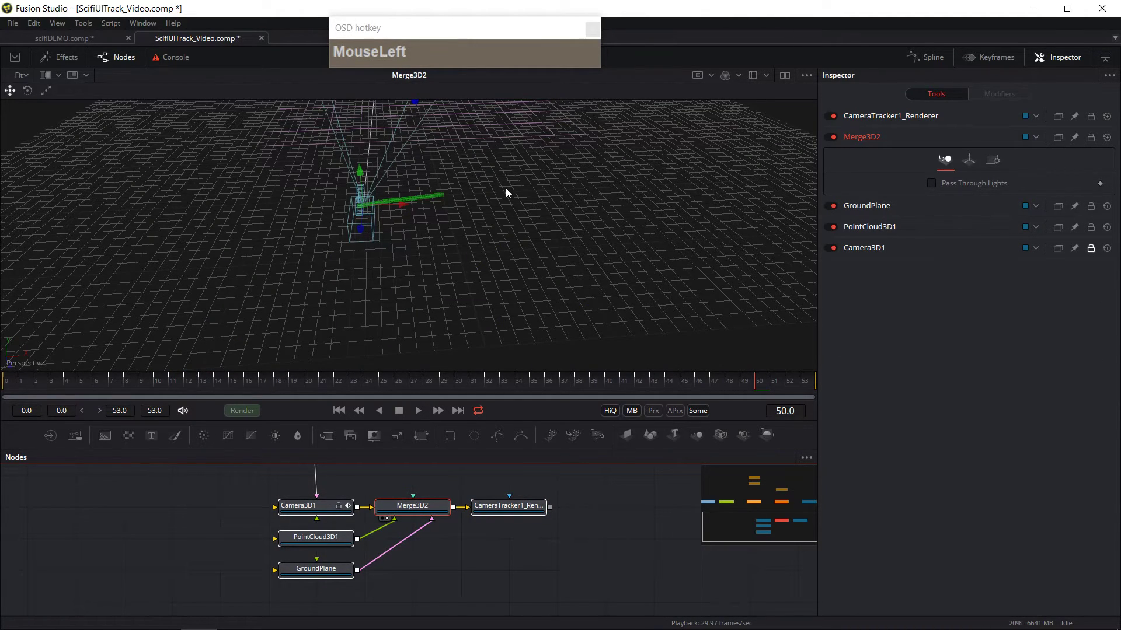
# Step: Orbit the exported scene, switch the view to Camera3D1 and play the shot back from the first frame
pyautogui.scroll(-5, 506, 188)
pyautogui.scroll(2, 504, 190)
pyautogui.moveTo(446, 268); pyautogui.dragTo(606, 252)
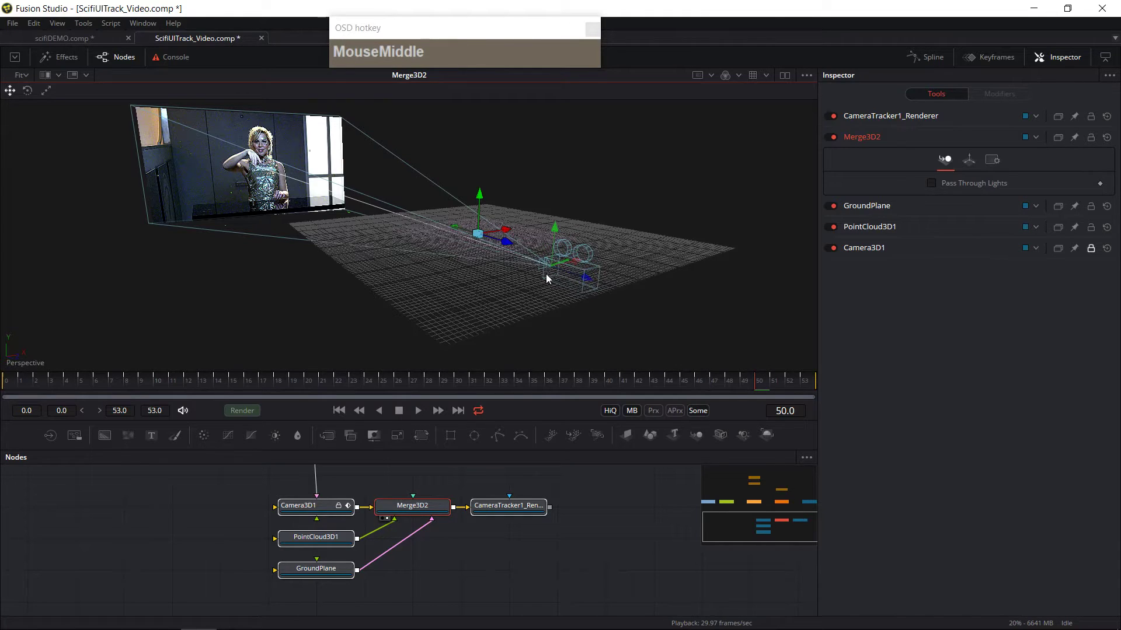
pyautogui.rightClick(11, 358)
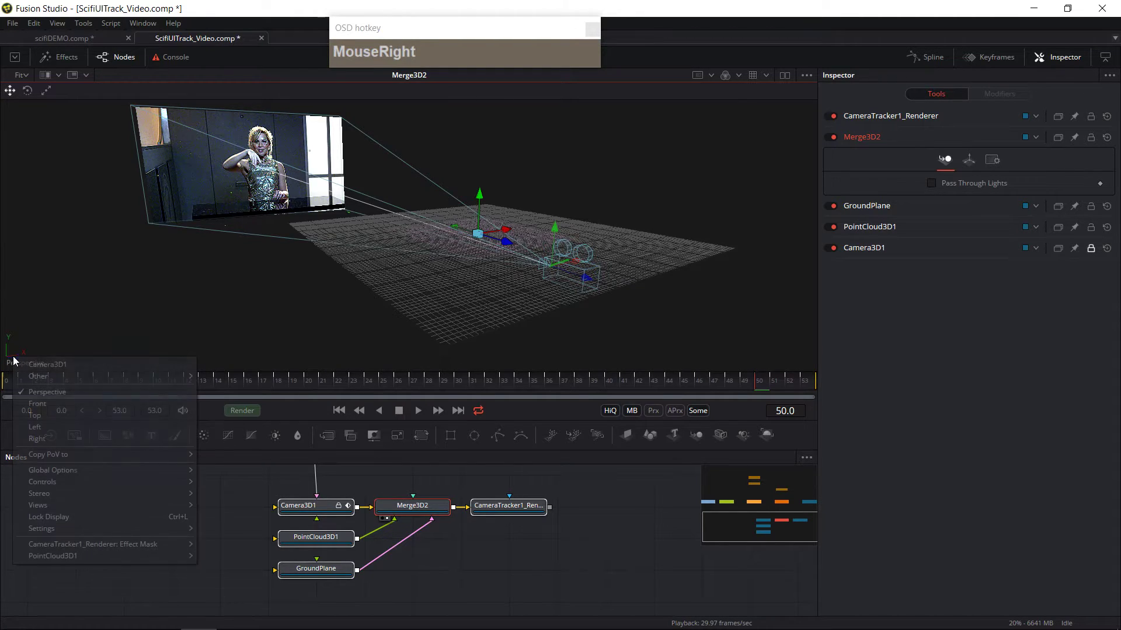
pyautogui.click(42, 366)
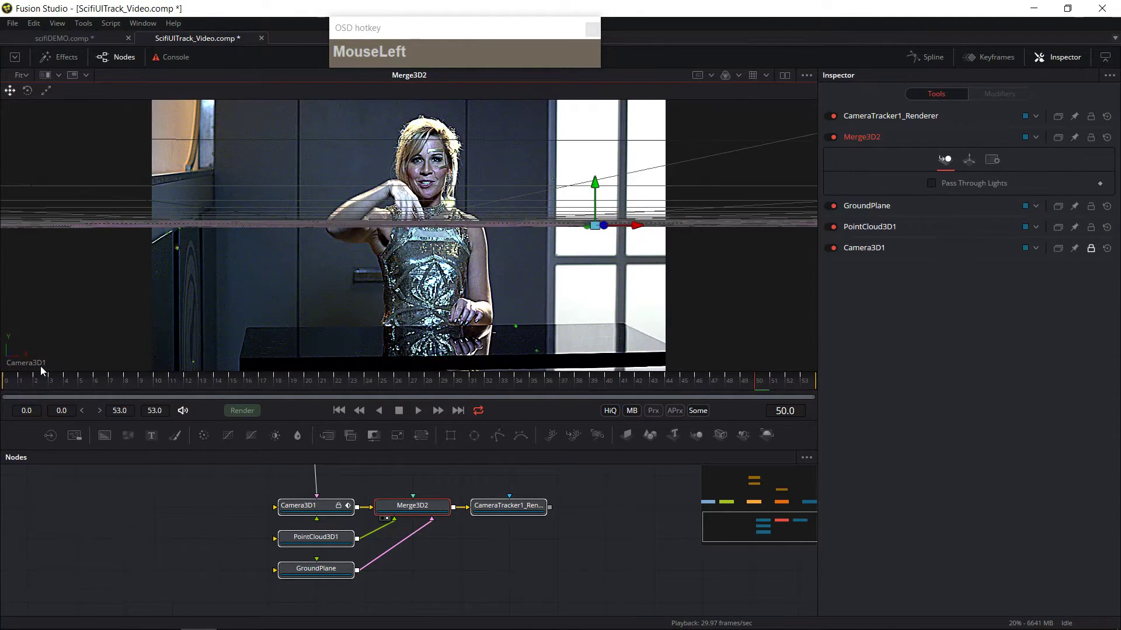
pyautogui.click(420, 411)
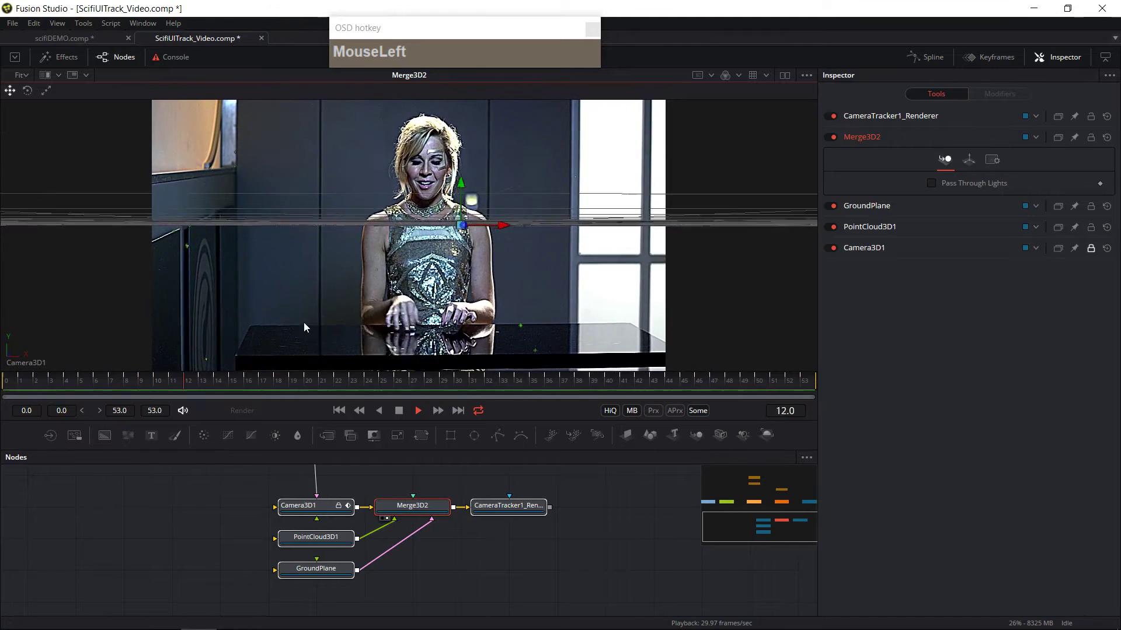
pyautogui.click(400, 411)
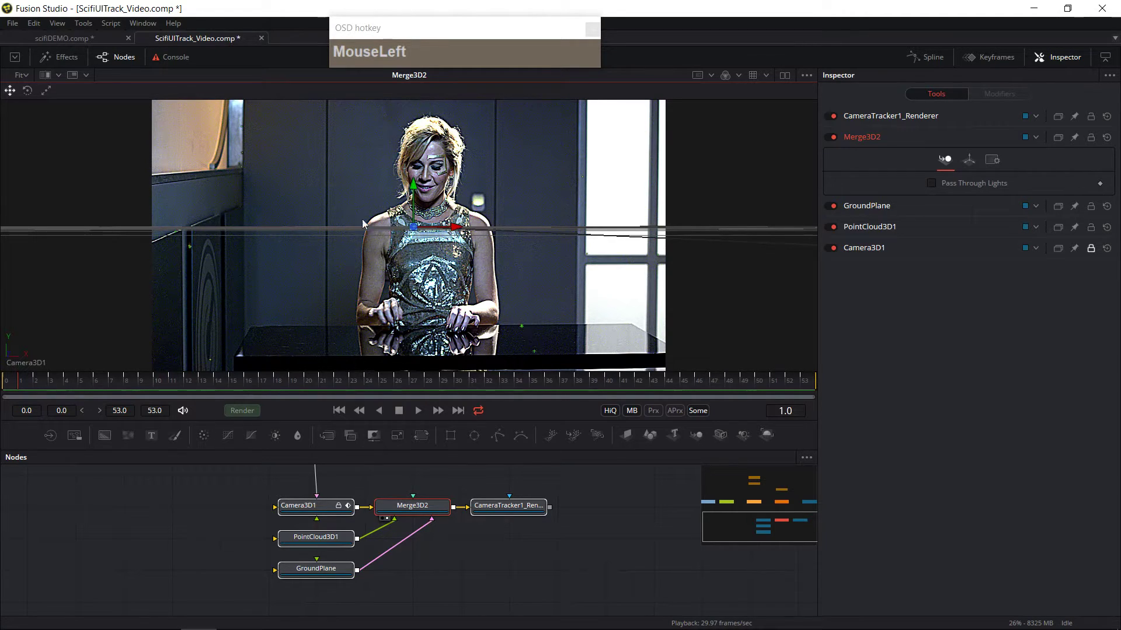
# Step: Show the Camera Tracker image in the viewer, returning the viewer layout to single
pyautogui.moveTo(532, 568); pyautogui.dragTo(220, 563)
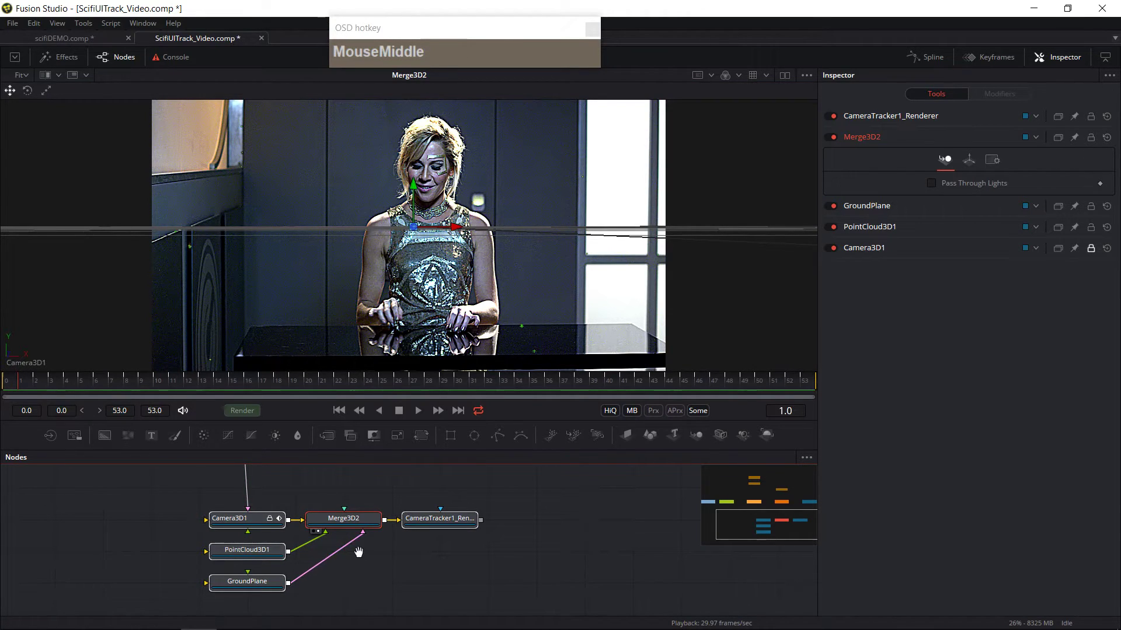
pyautogui.moveTo(358, 551); pyautogui.dragTo(356, 572)
pyautogui.moveTo(370, 502); pyautogui.dragTo(466, 565)
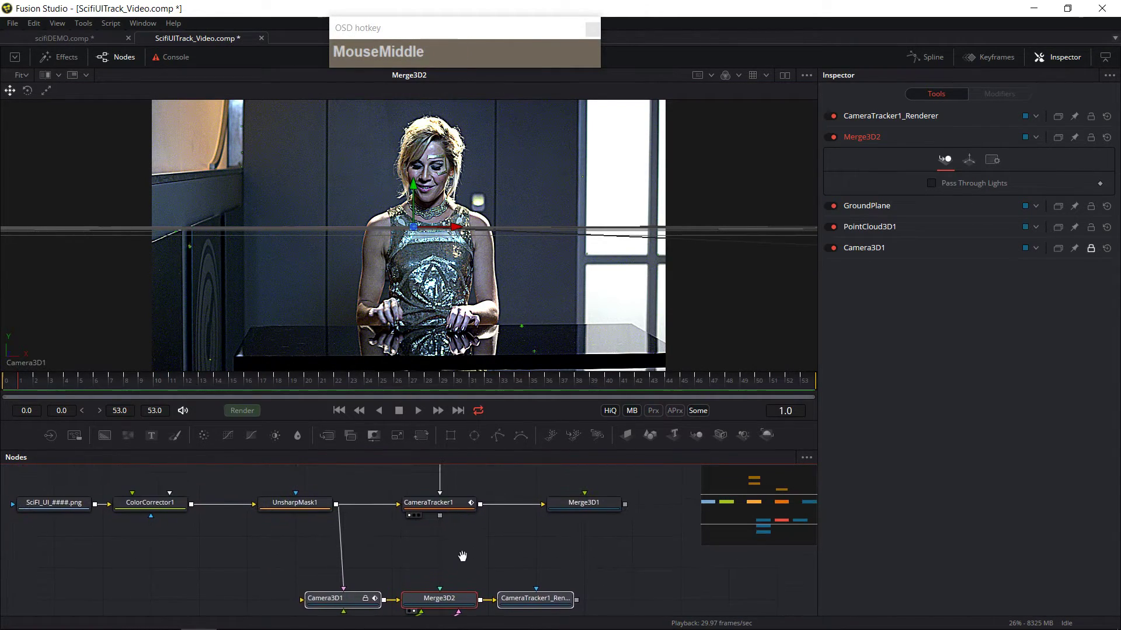
pyautogui.click(444, 507)
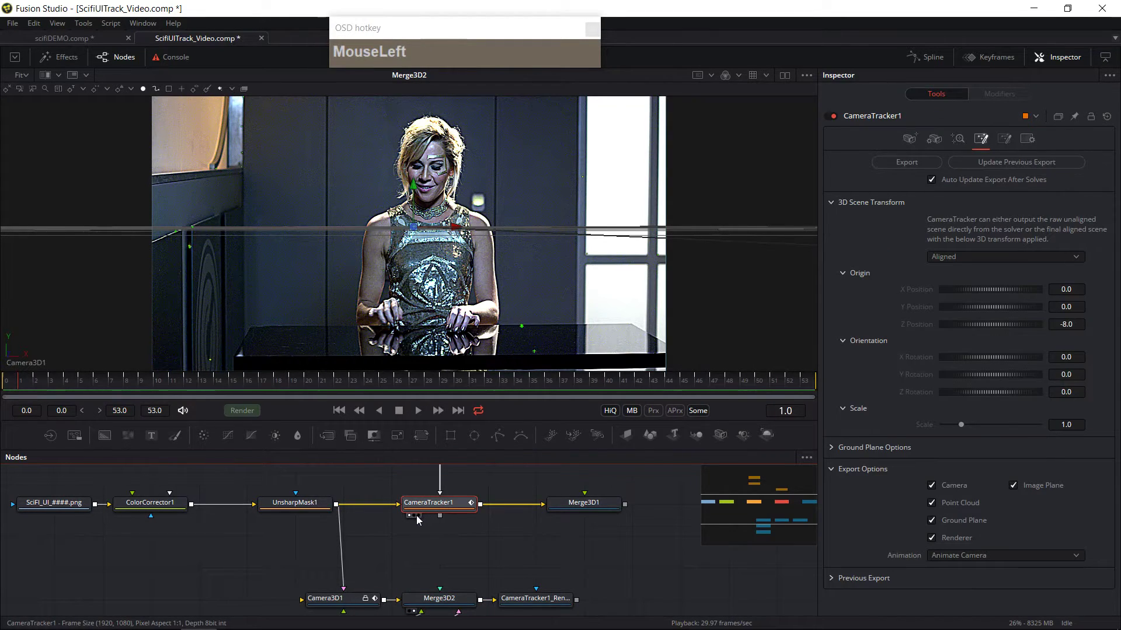
pyautogui.press('2')
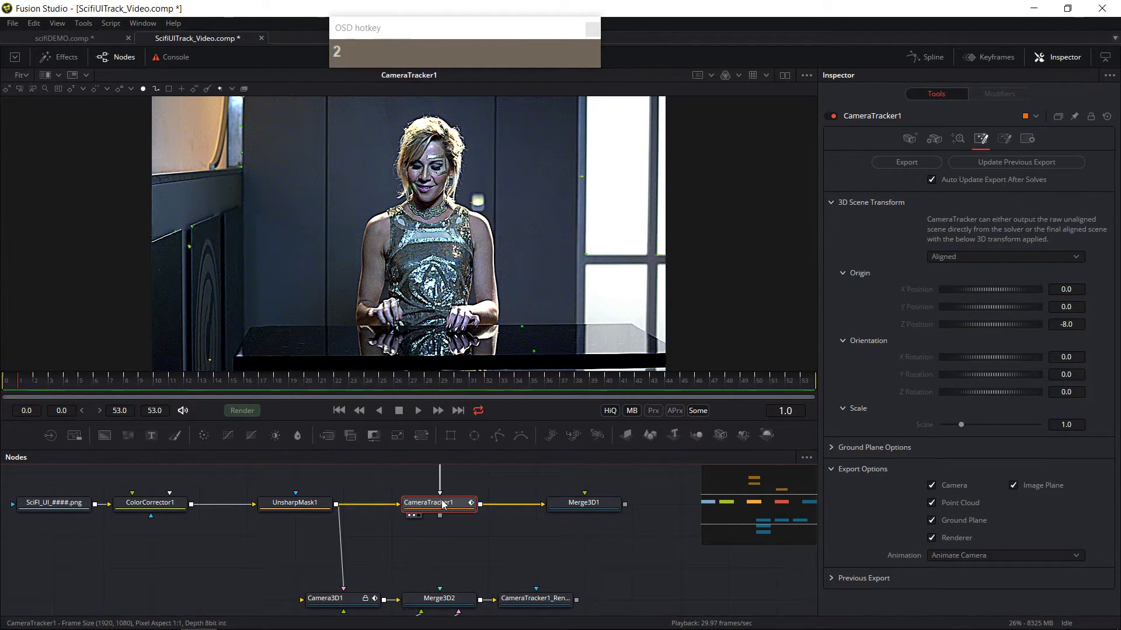
pyautogui.click(785, 75)
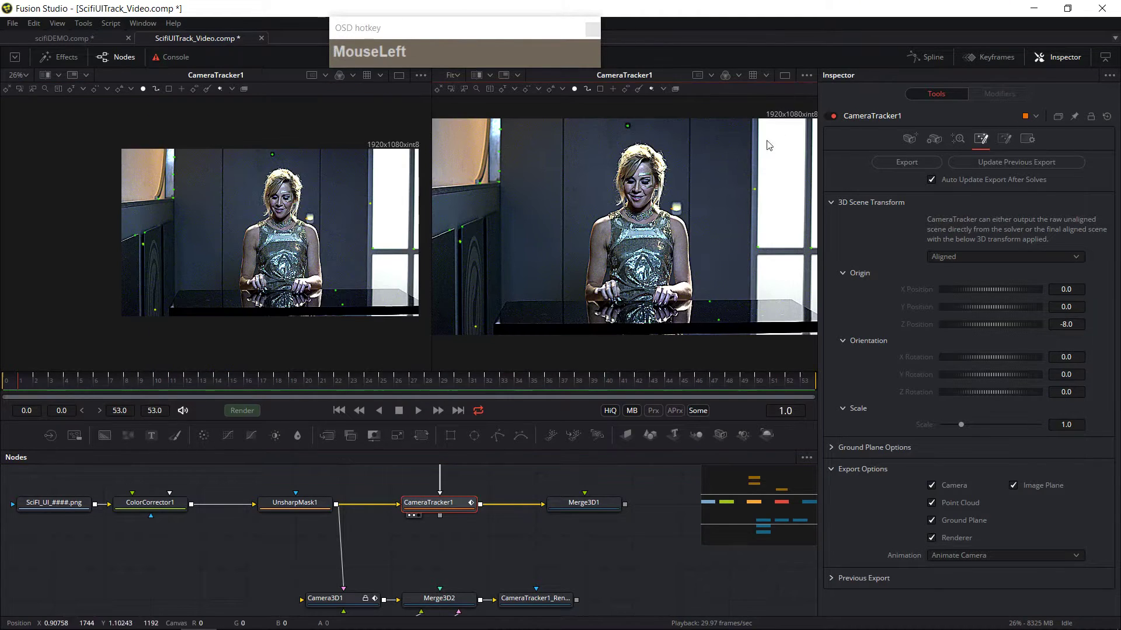
pyautogui.click(784, 76)
pyautogui.press('2')
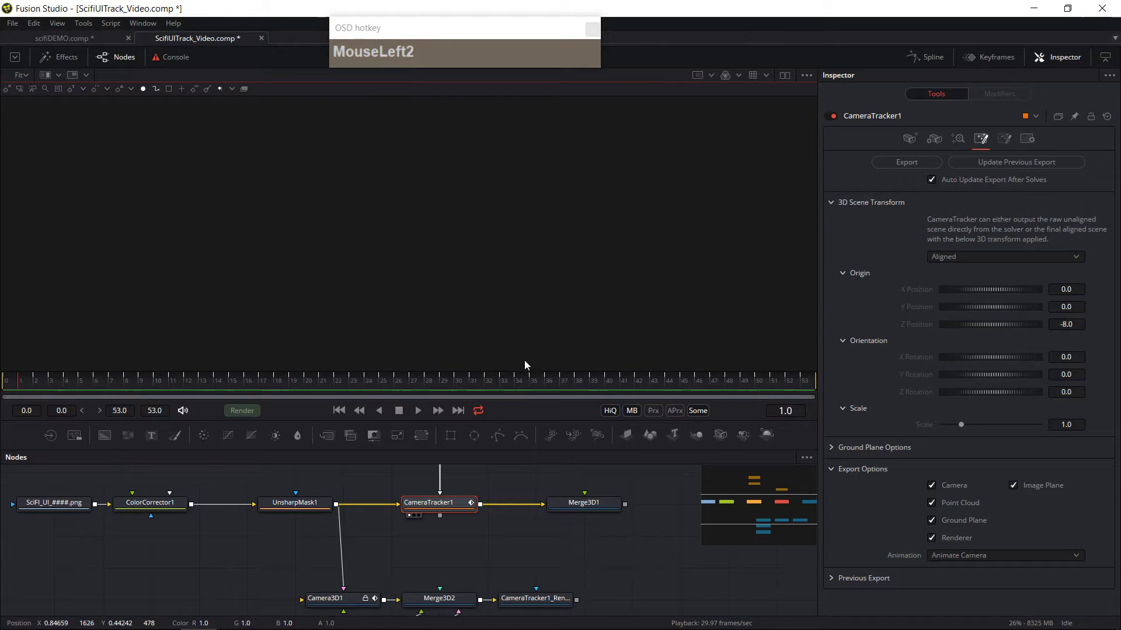
pyautogui.click(415, 517)
pyautogui.press('2')
pyautogui.press('2')
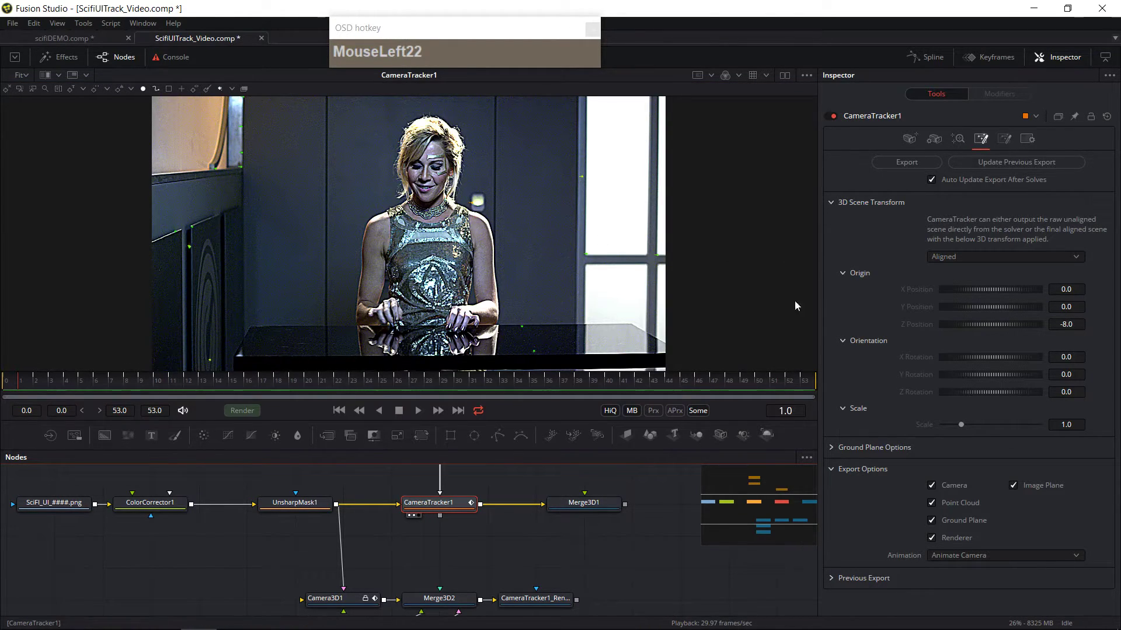
# Step: View Merge3D2 in the viewer again and reselect the Camera Tracker
pyautogui.middleClick(742, 310)
pyautogui.middleClick(626, 549)
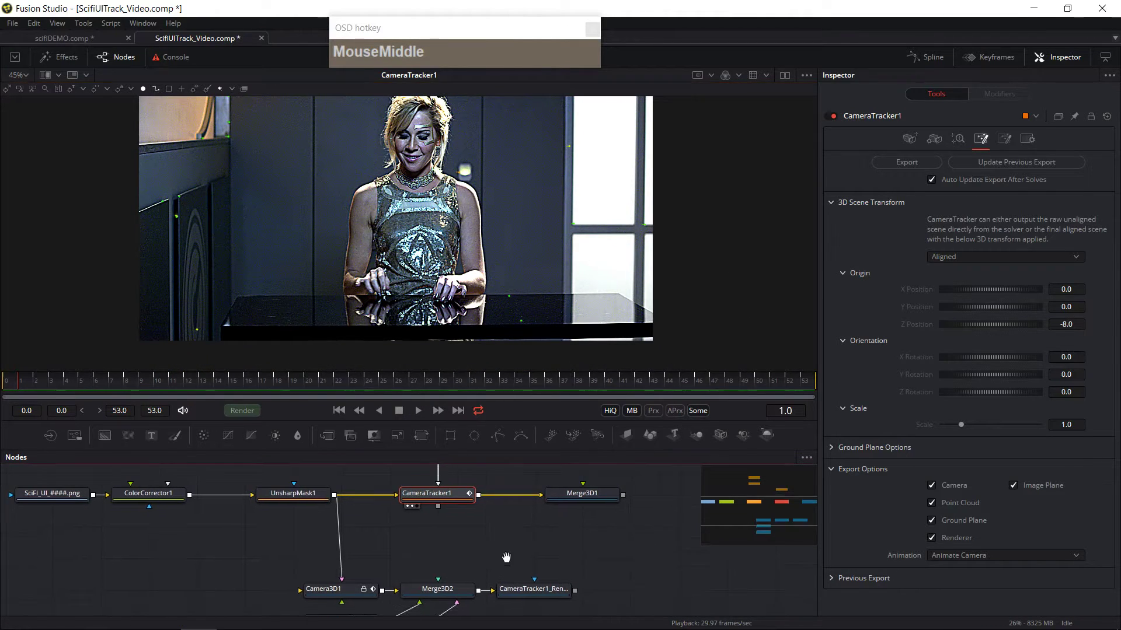
pyautogui.click(454, 581)
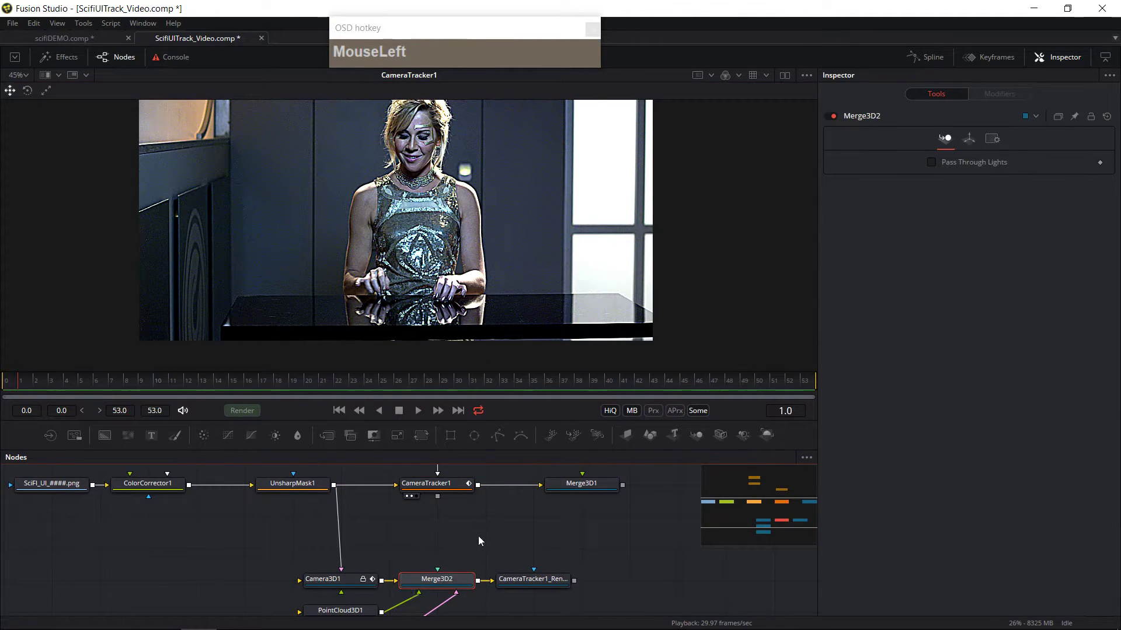
pyautogui.middleClick(489, 560)
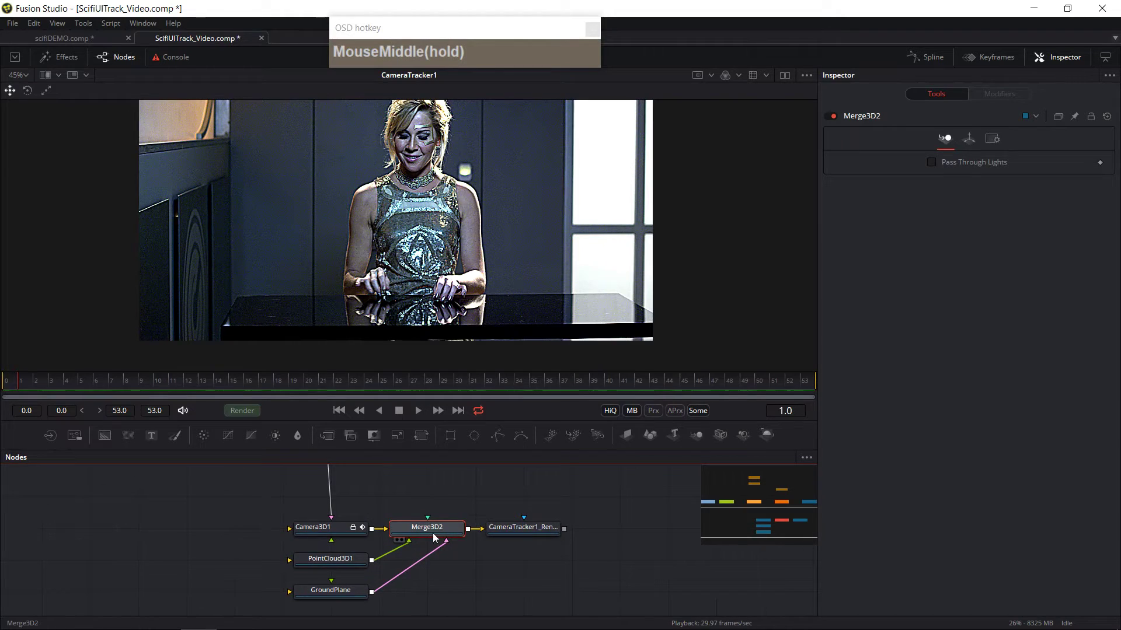
pyautogui.click(402, 540)
pyautogui.middleClick(459, 495)
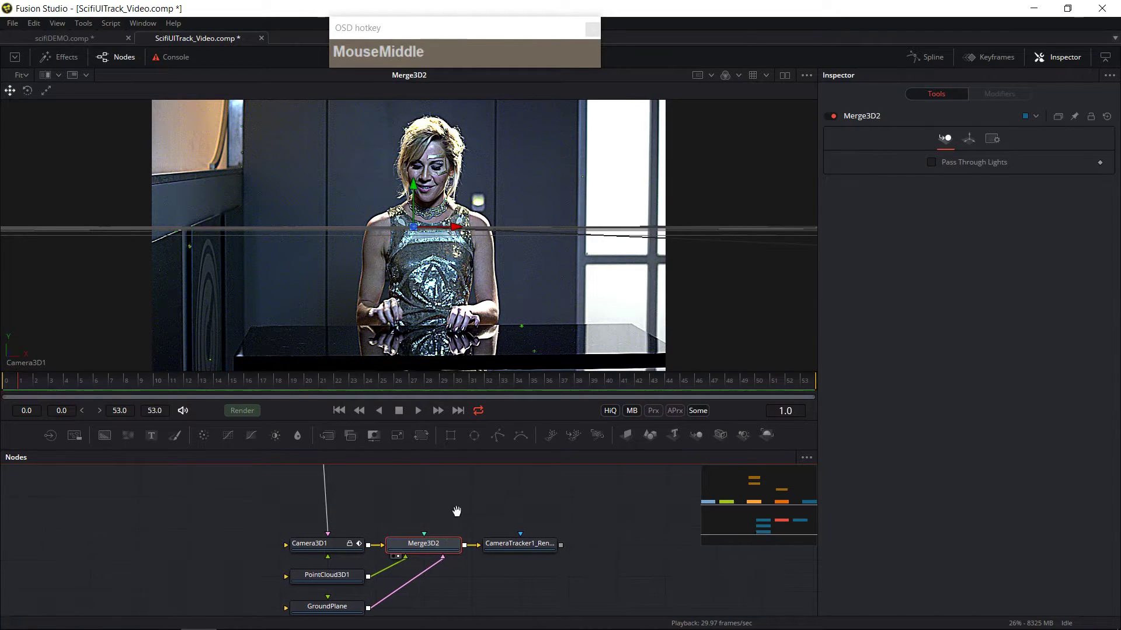
pyautogui.click(426, 470)
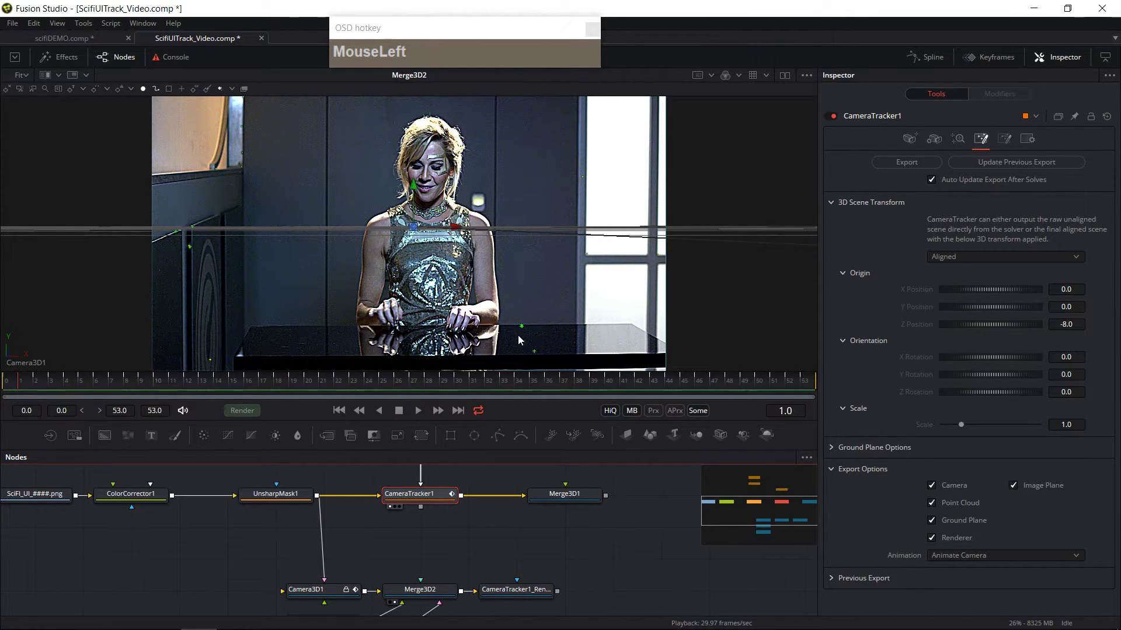
pyautogui.moveTo(522, 331)
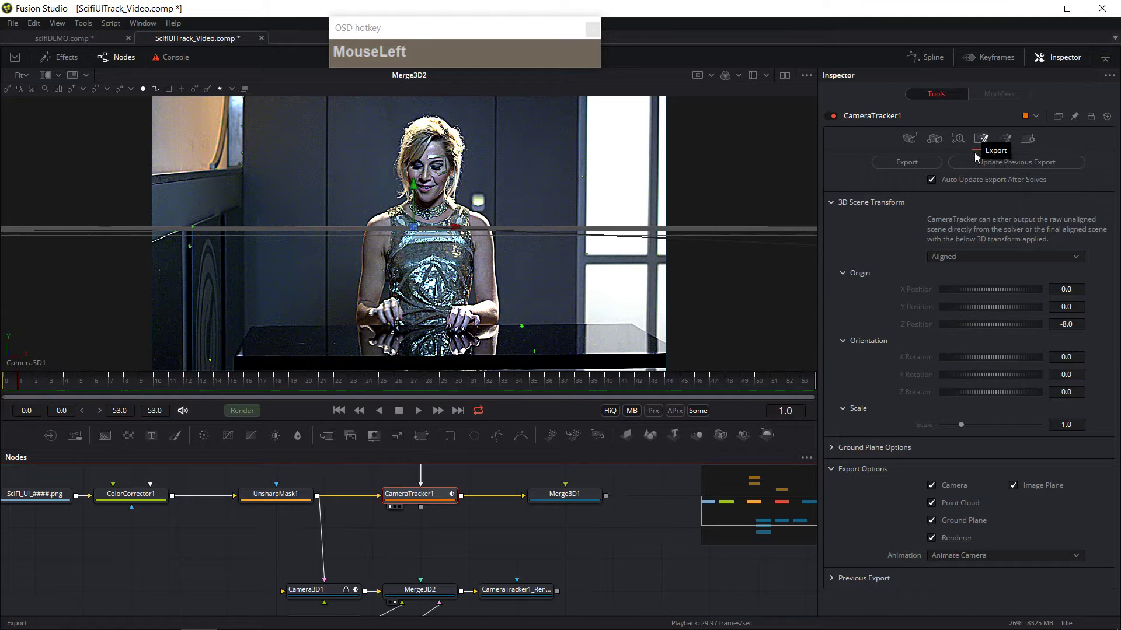
# Step: Set the Camera Tracker's 3D scene transform alignment to Unaligned
pyautogui.click(979, 258)
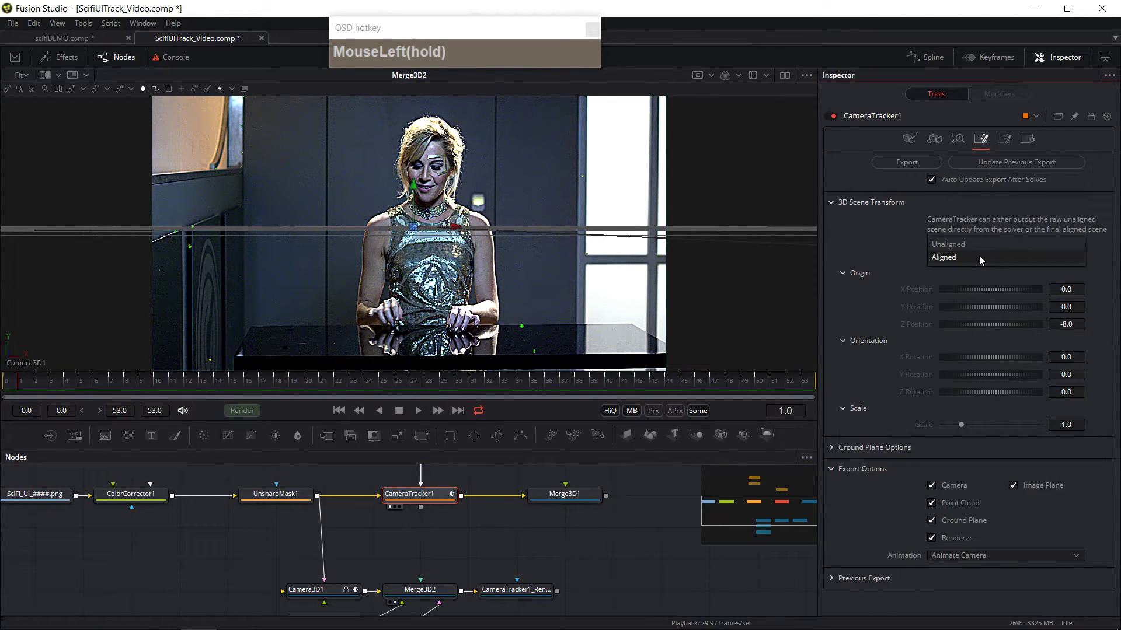
pyautogui.moveTo(979, 256); pyautogui.dragTo(978, 244)
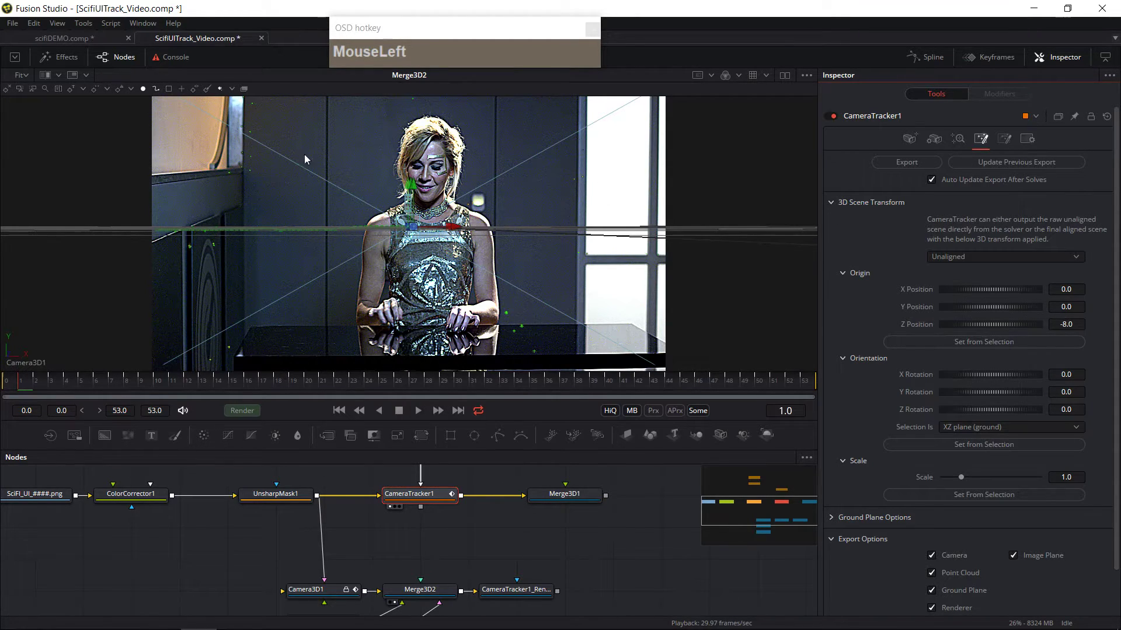
pyautogui.moveTo(638, 567); pyautogui.dragTo(637, 530)
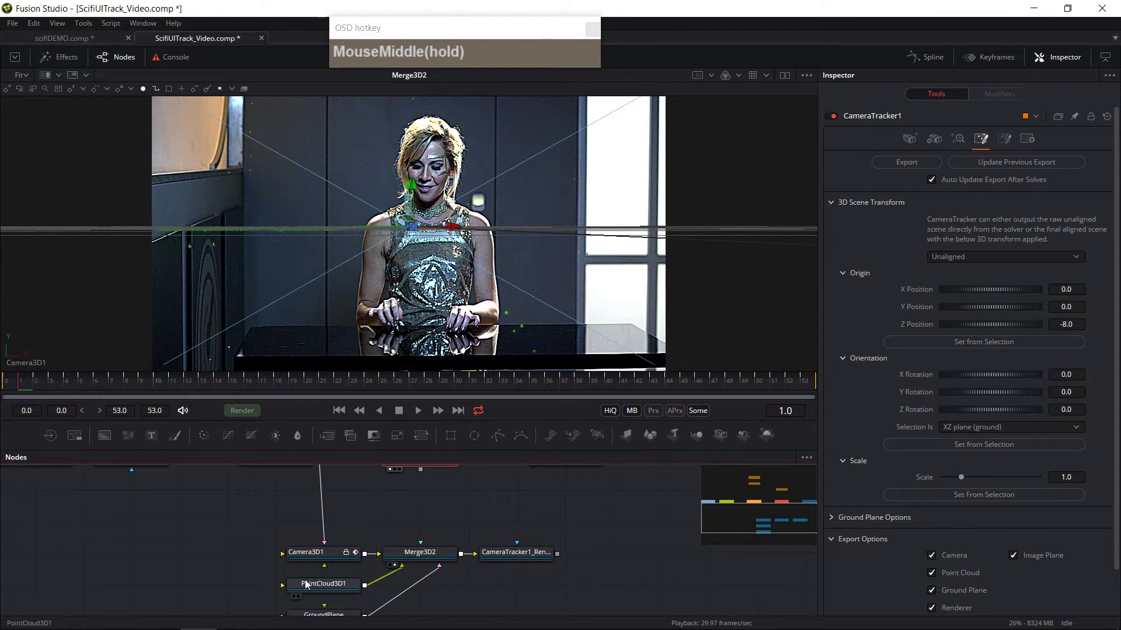
# Step: Select the PointCloud3D1 node and disable it
pyautogui.click(341, 586)
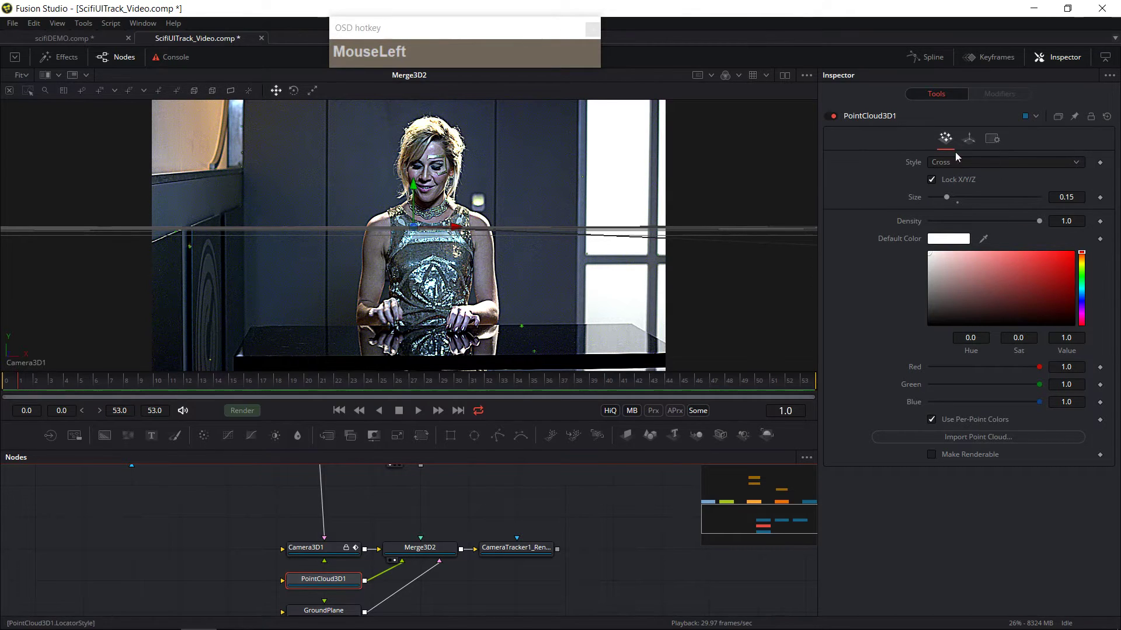
pyautogui.click(831, 117)
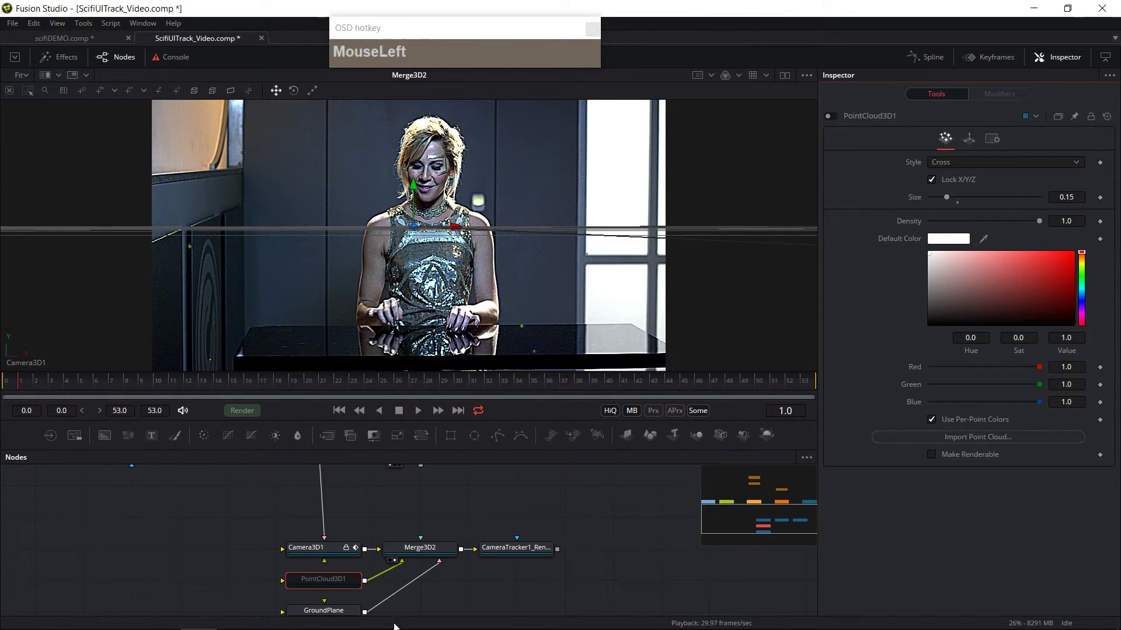
# Step: Select the Camera Tracker node and move the playhead back to frame 0
pyautogui.moveTo(465, 518); pyautogui.dragTo(466, 565)
pyautogui.click(433, 596)
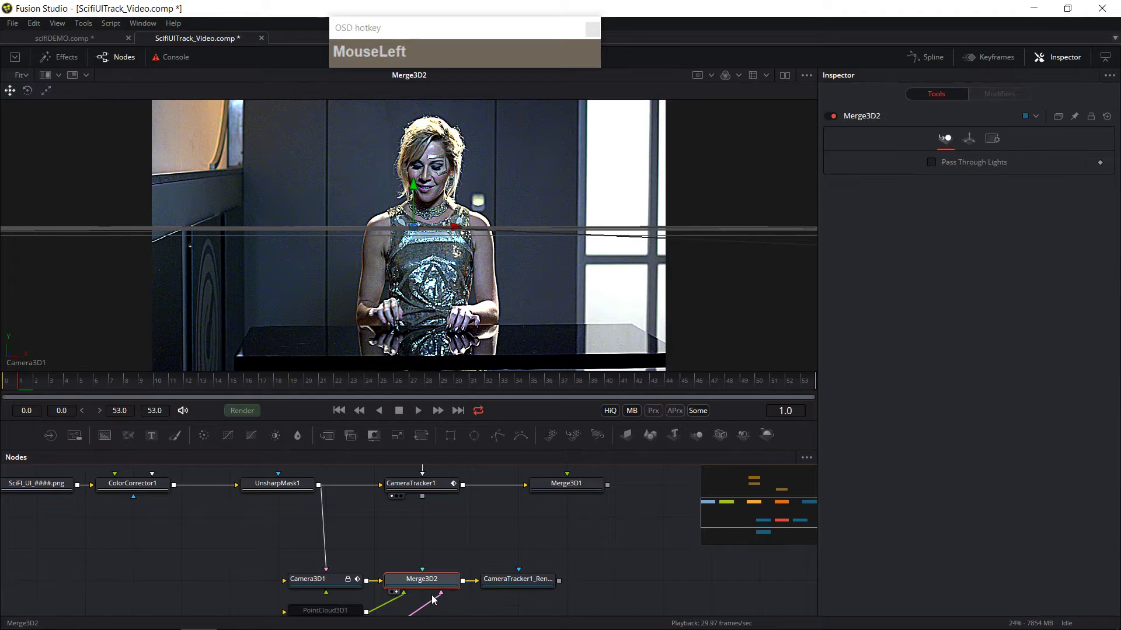
pyautogui.scroll(1, 430, 482)
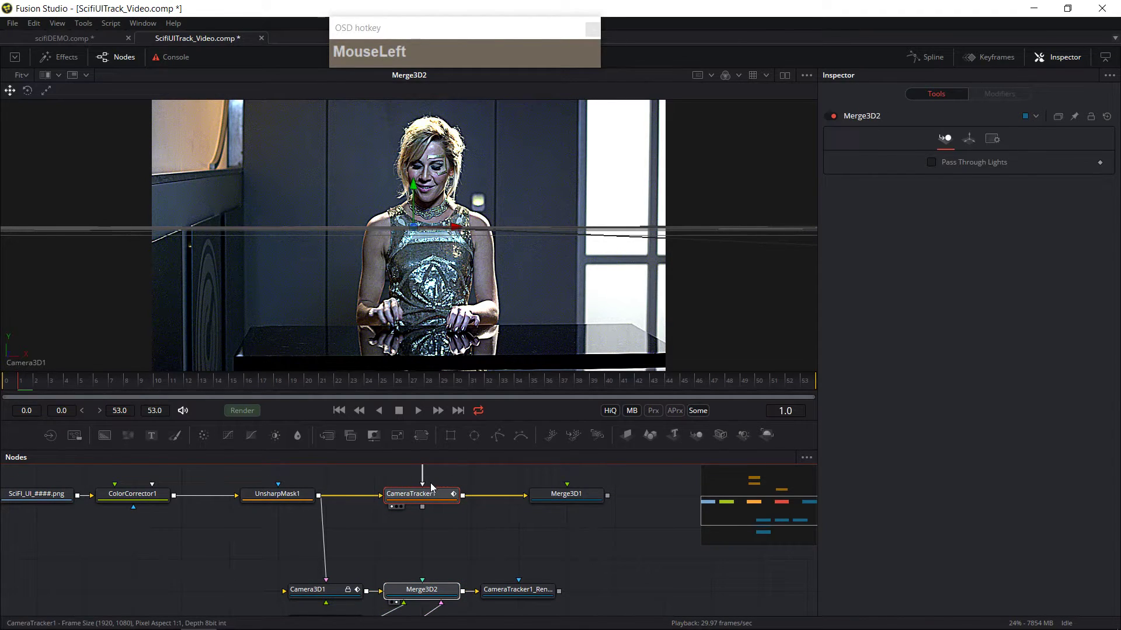
pyautogui.click(430, 483)
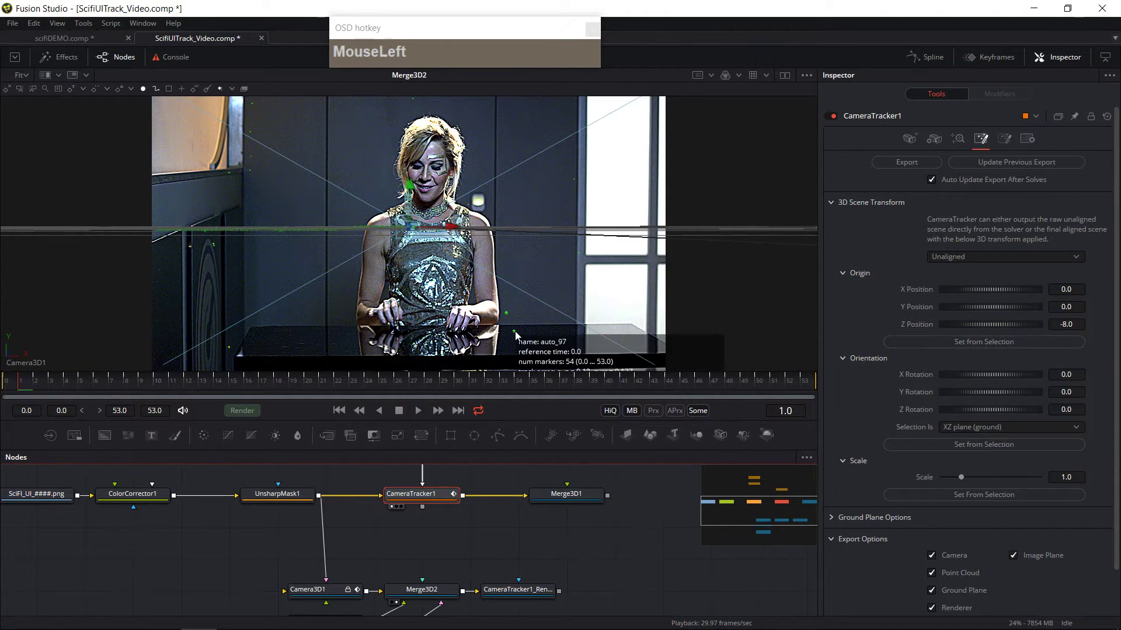
pyautogui.moveTo(16, 390); pyautogui.dragTo(1, 388)
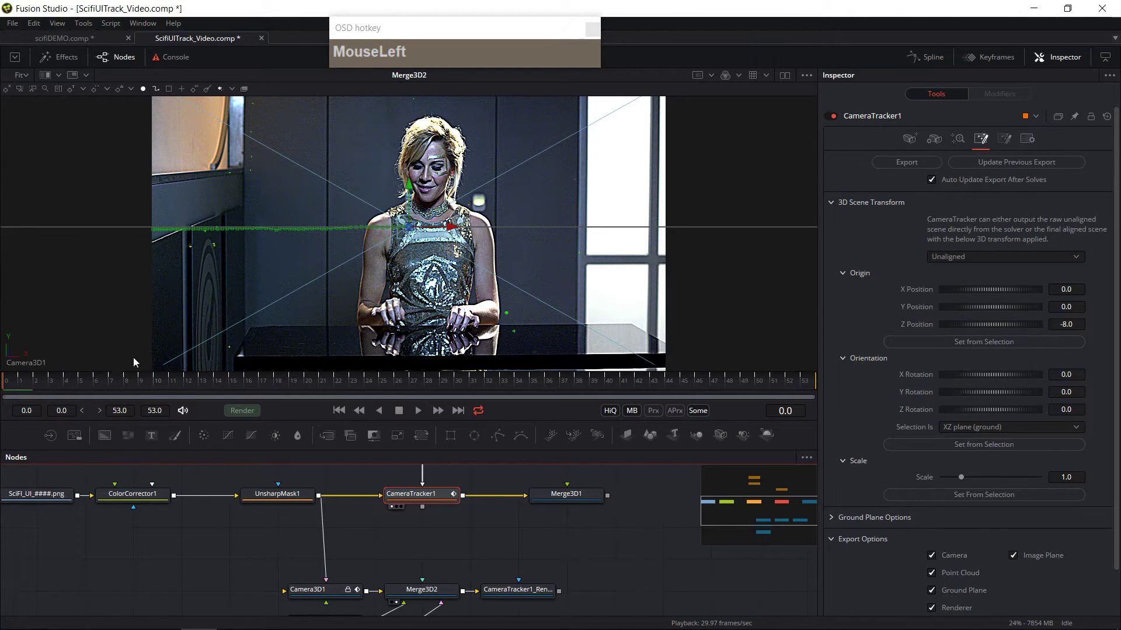
# Step: Pick a track point in the 3D scene and show the Camera Tracker image in the viewer
pyautogui.click(512, 332)
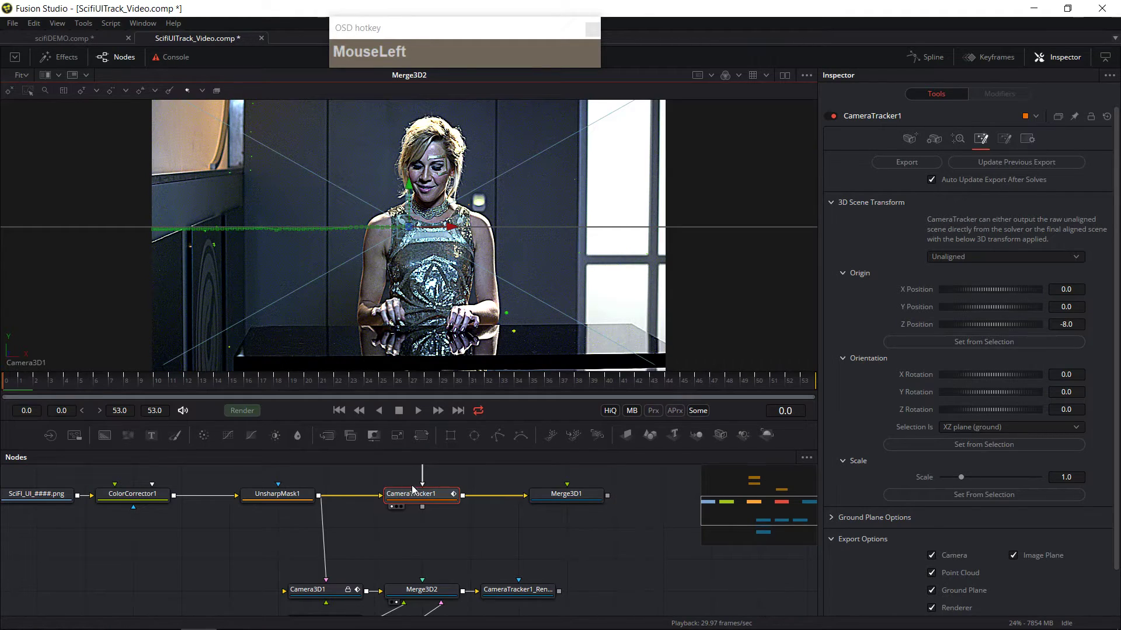
pyautogui.click(396, 509)
pyautogui.click(396, 508)
# Step: Set the Camera Tracker's scene origin from the selected track point
pyautogui.moveTo(523, 328)
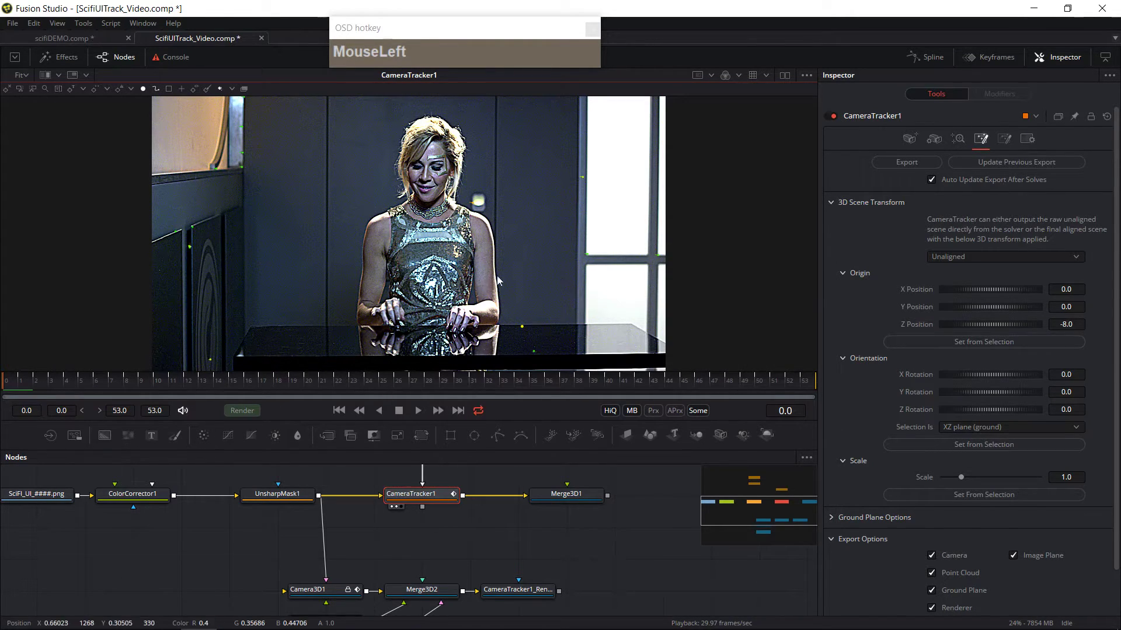
pyautogui.moveTo(473, 532); pyautogui.dragTo(458, 528)
pyautogui.click(424, 494)
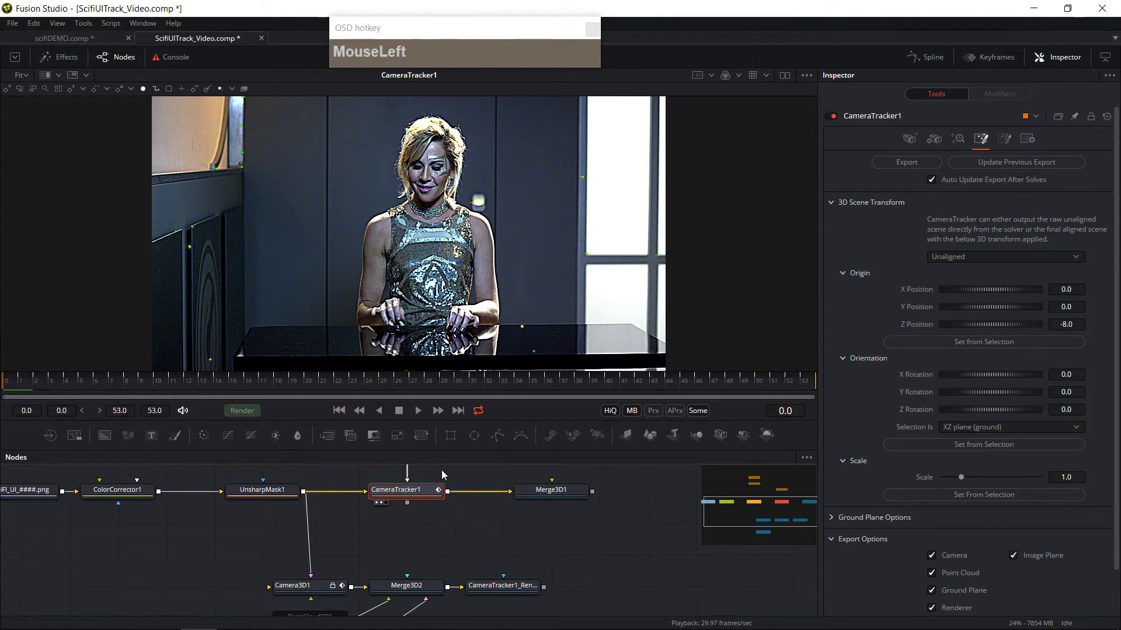
pyautogui.click(382, 503)
pyautogui.click(382, 503)
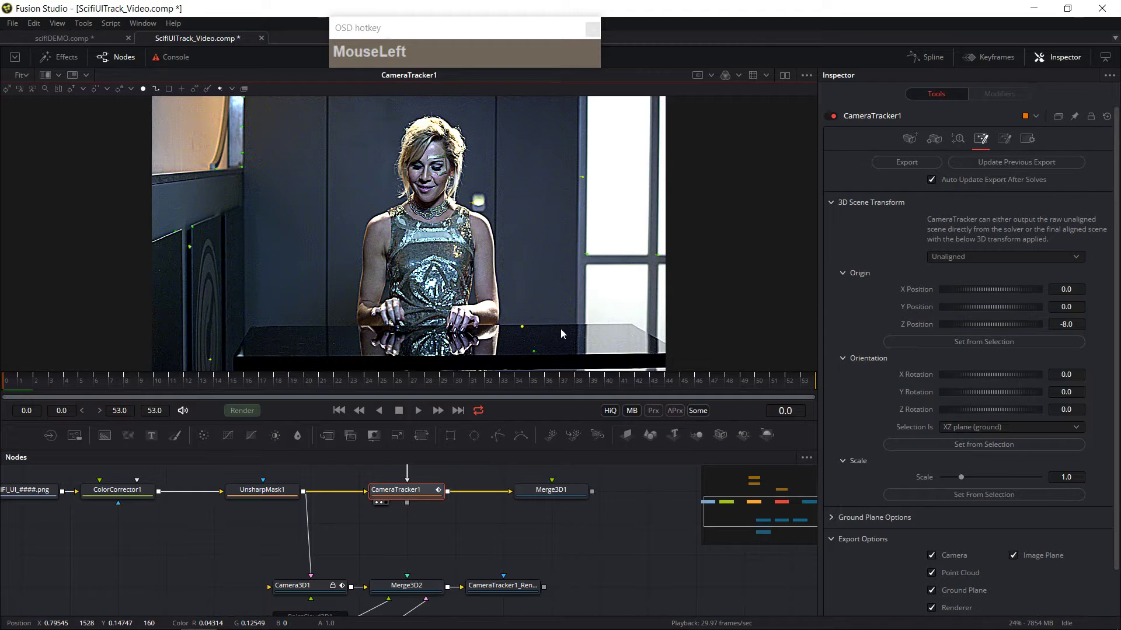
pyautogui.click(963, 344)
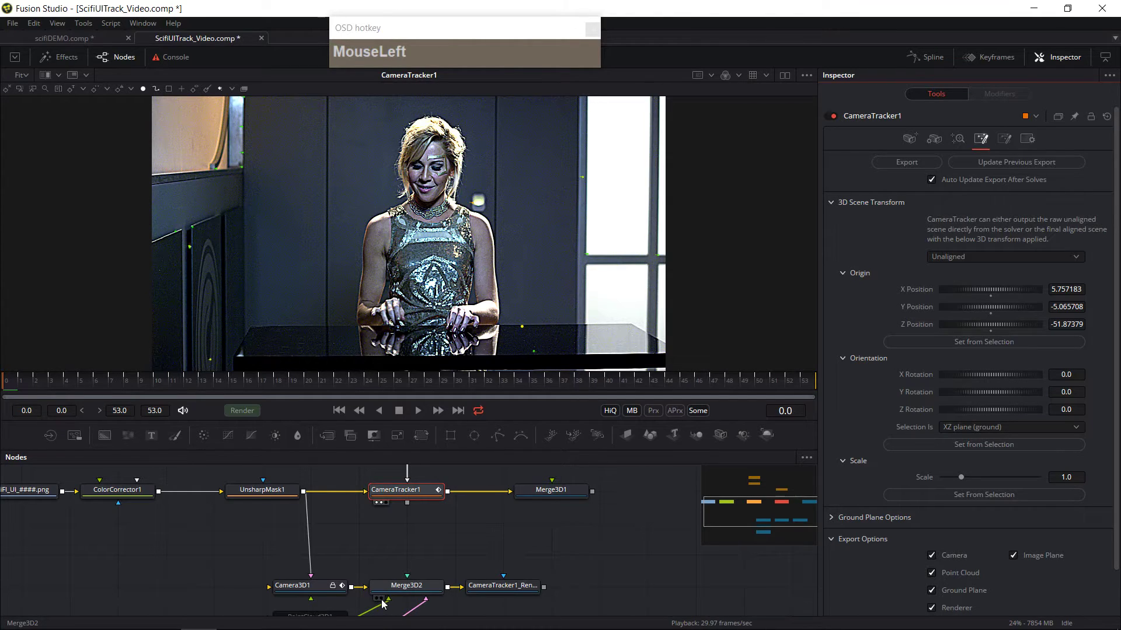
# Step: Update the previous export from the Camera Tracker and display Merge3D2 in the viewer
pyautogui.click(380, 599)
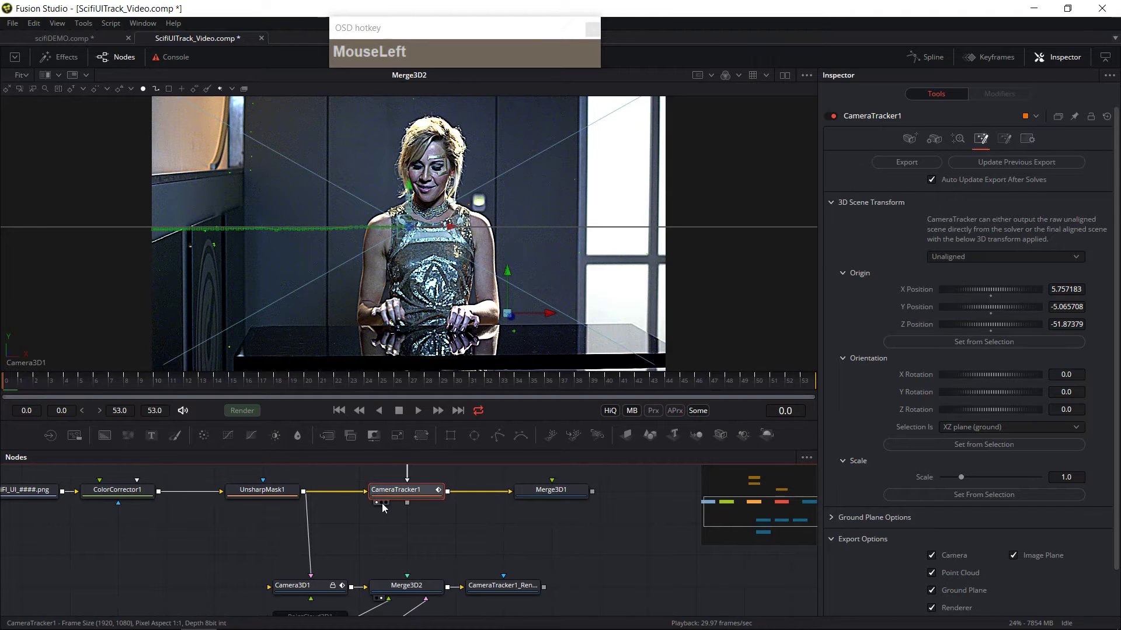
pyautogui.click(381, 502)
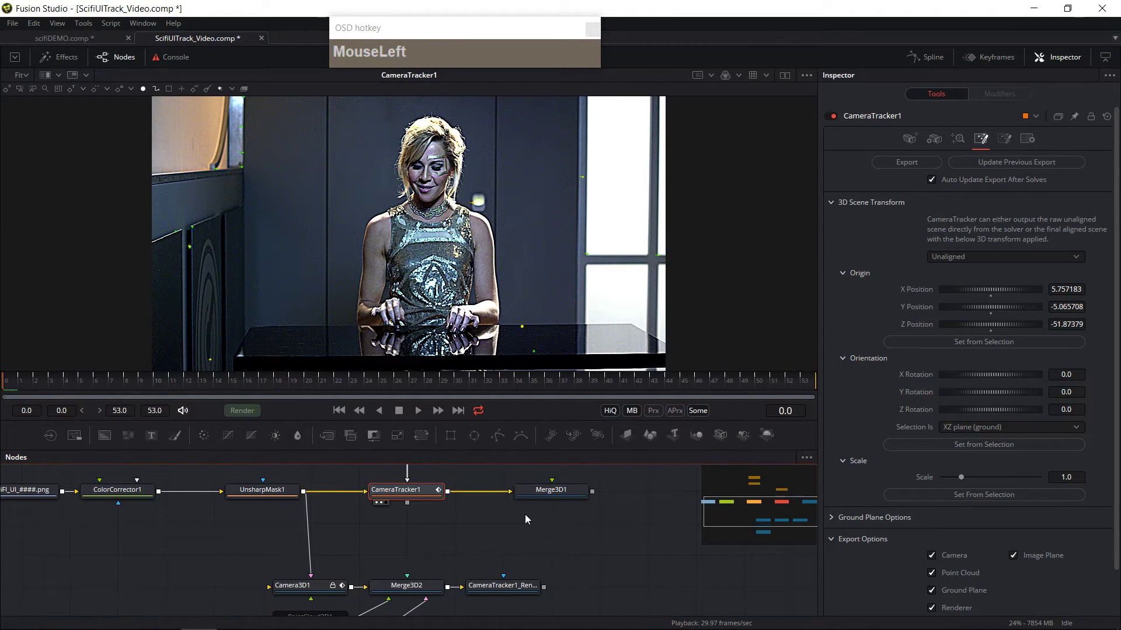
pyautogui.moveTo(502, 523); pyautogui.dragTo(445, 509)
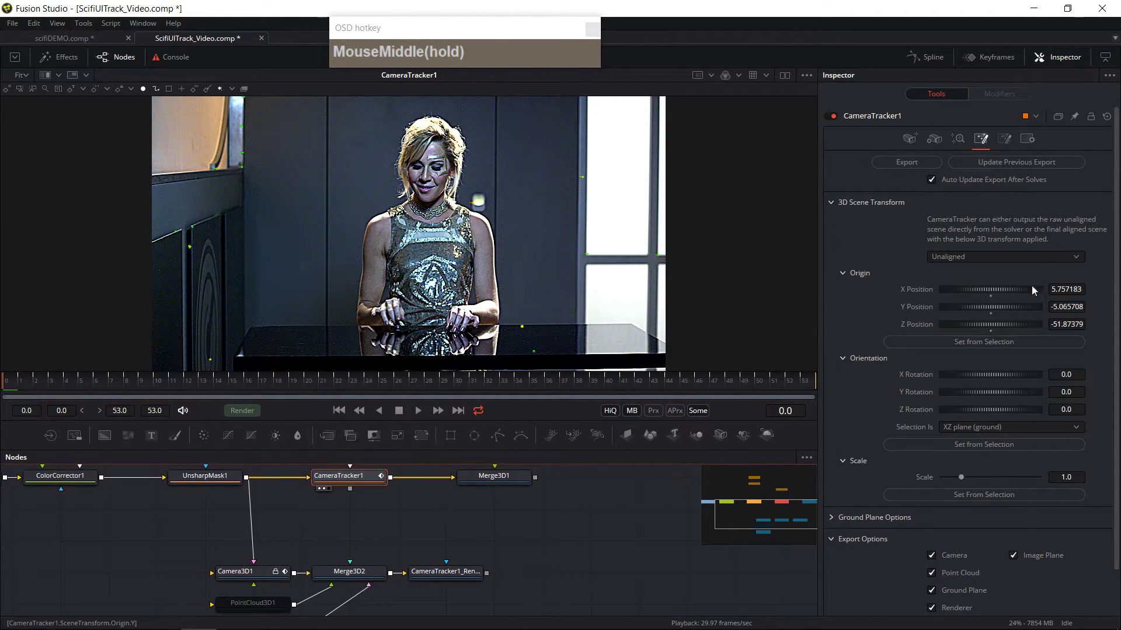
pyautogui.click(1006, 167)
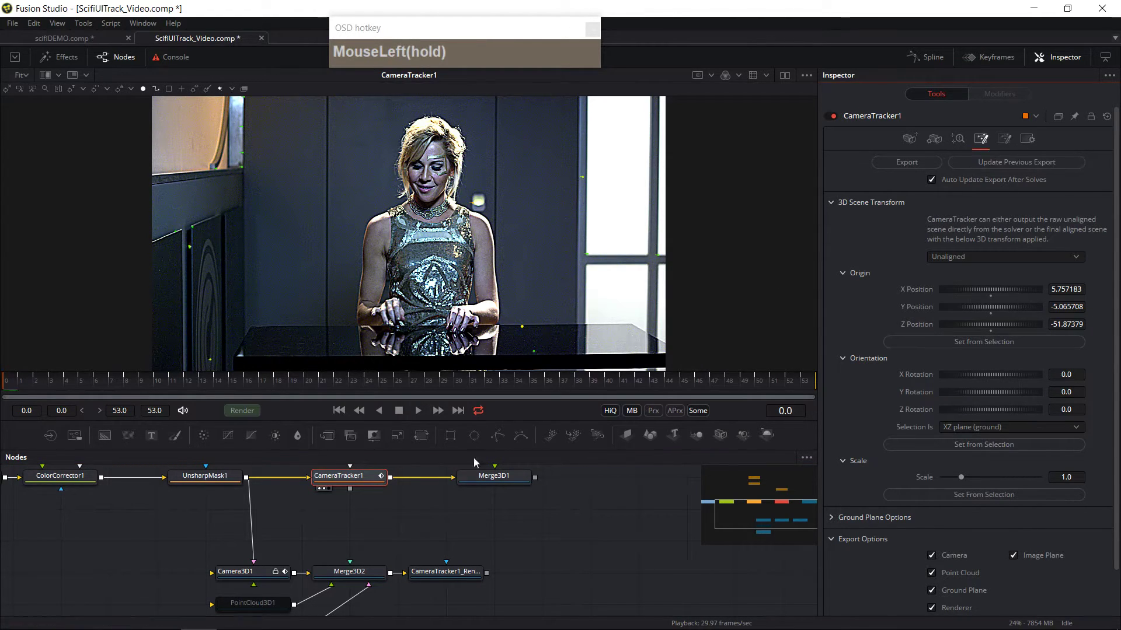
pyautogui.click(362, 577)
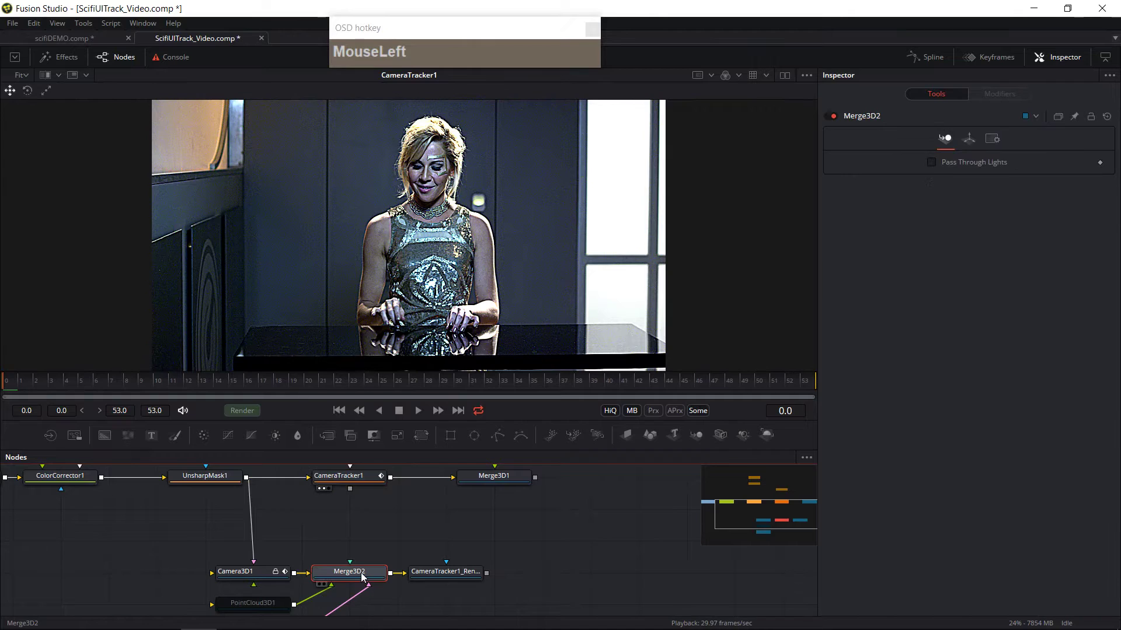
pyautogui.click(323, 584)
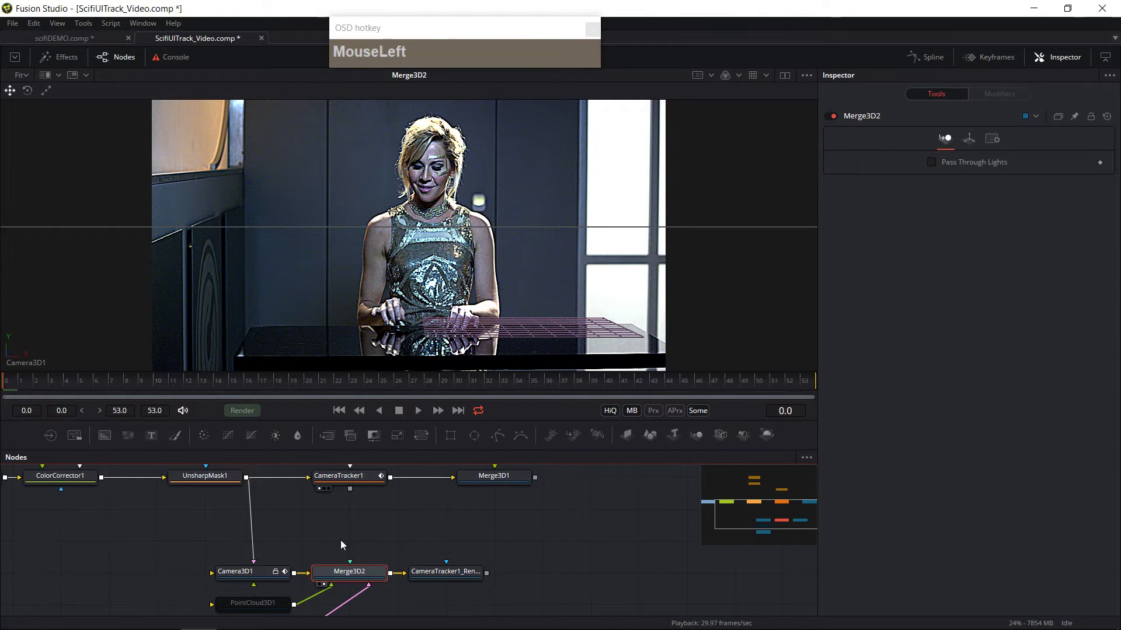
# Step: Switch the Camera Tracker's 3D scene transform to Aligned and update the previous export
pyautogui.click(348, 477)
pyautogui.scroll(1, 349, 484)
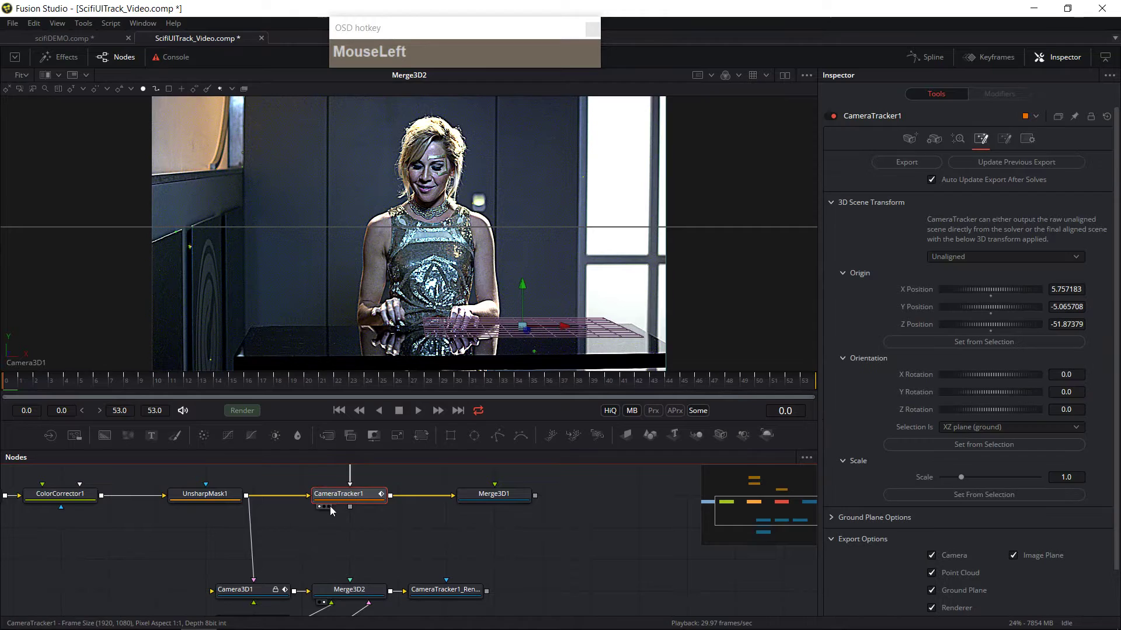
pyautogui.click(329, 507)
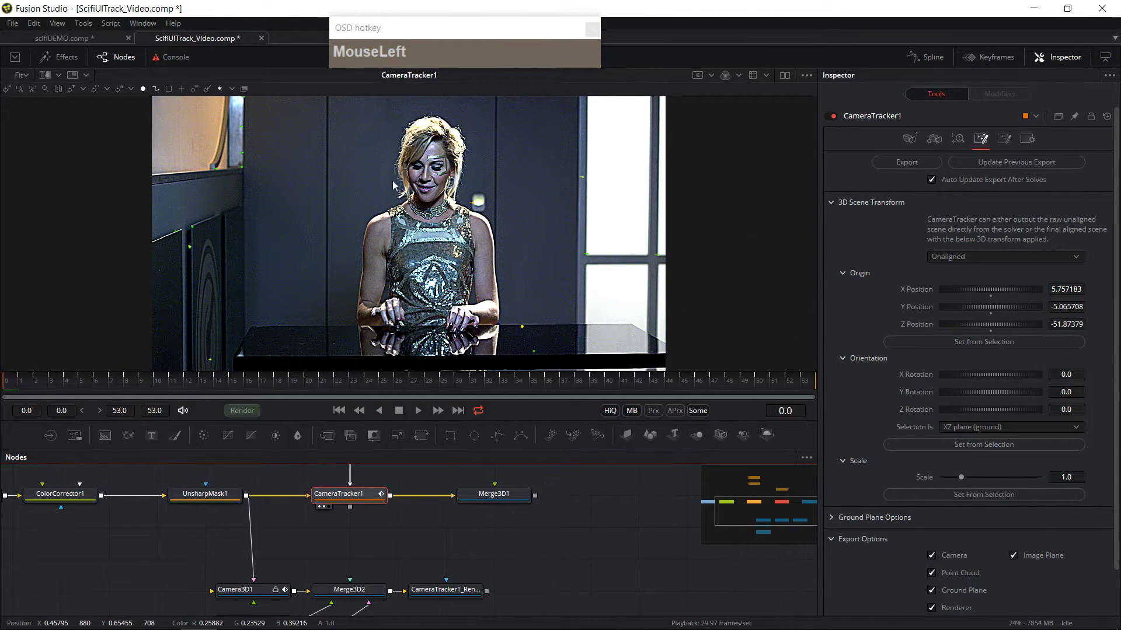
pyautogui.click(1017, 256)
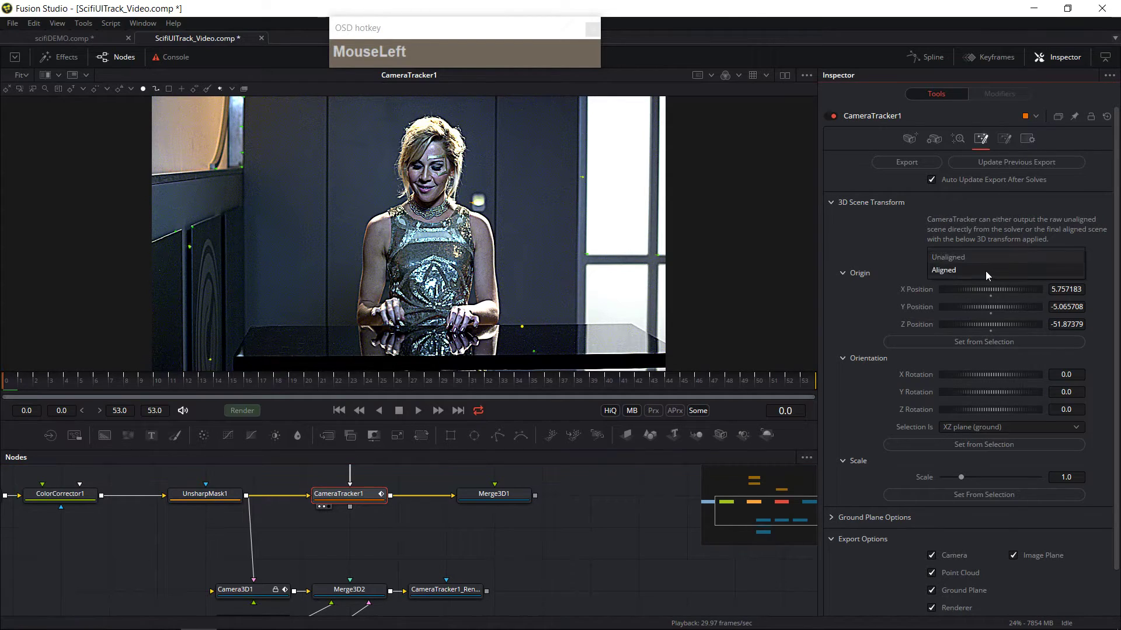
pyautogui.click(979, 272)
pyautogui.click(1021, 164)
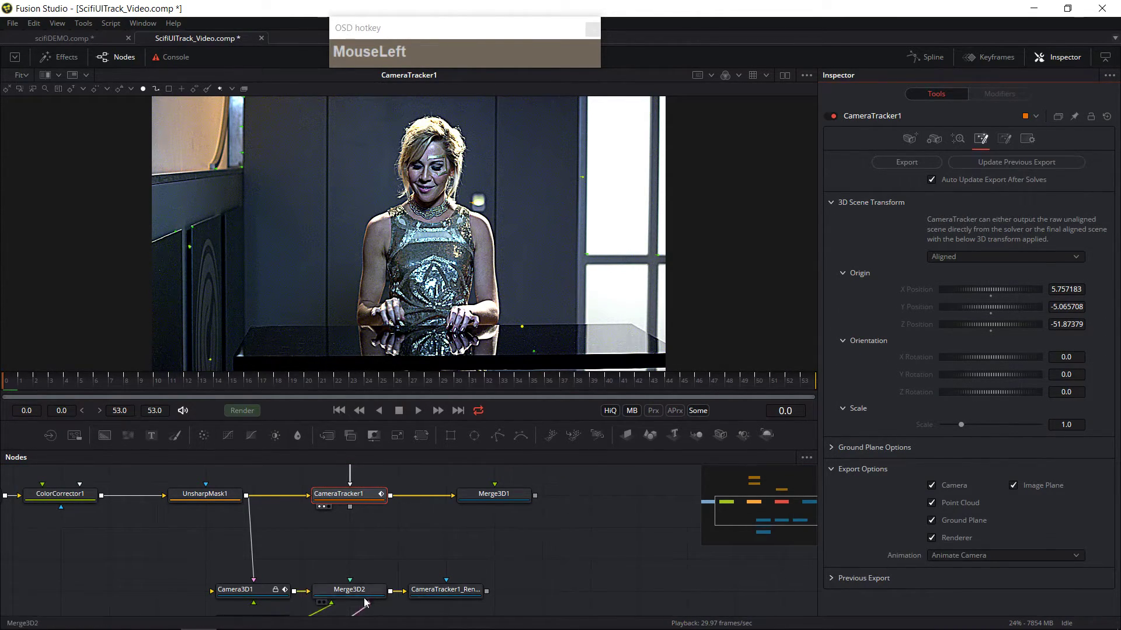
# Step: Inspect the aligned scene through Merge3D2, then return the viewer to the Camera Tracker image
pyautogui.click(324, 604)
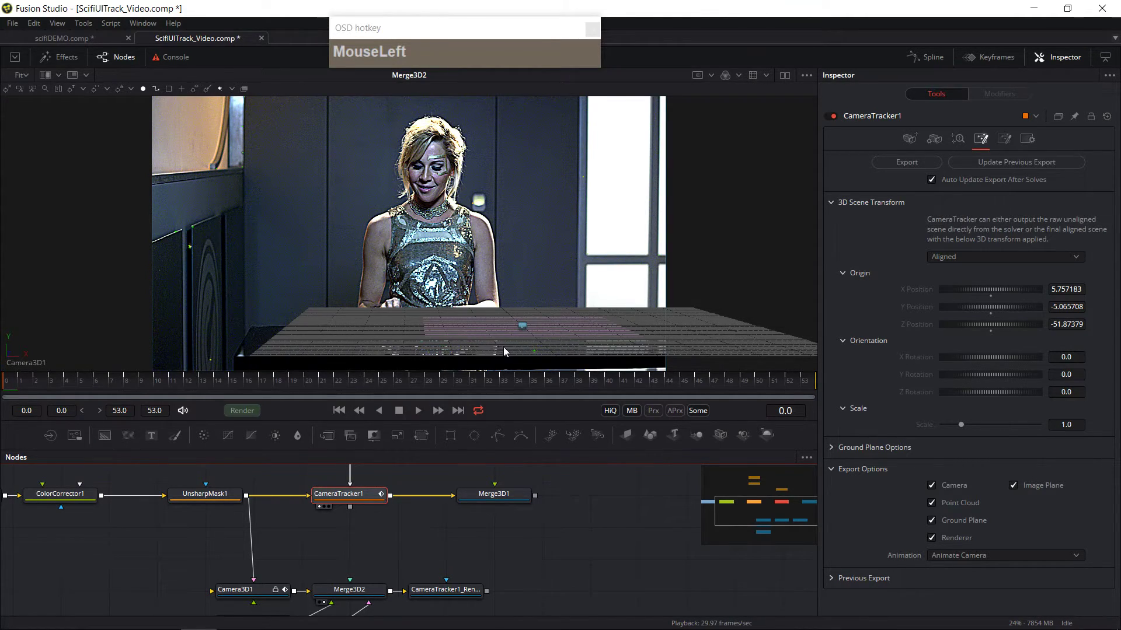
pyautogui.moveTo(349, 521); pyautogui.dragTo(532, 328)
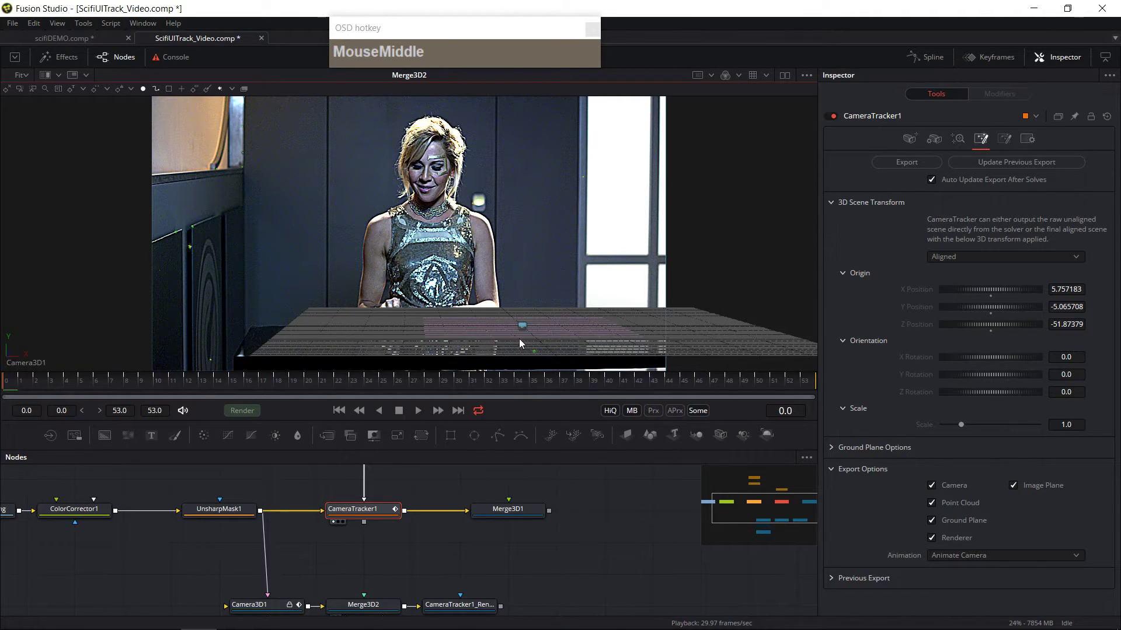
pyautogui.moveTo(555, 485); pyautogui.dragTo(613, 502)
pyautogui.moveTo(509, 532); pyautogui.dragTo(554, 480)
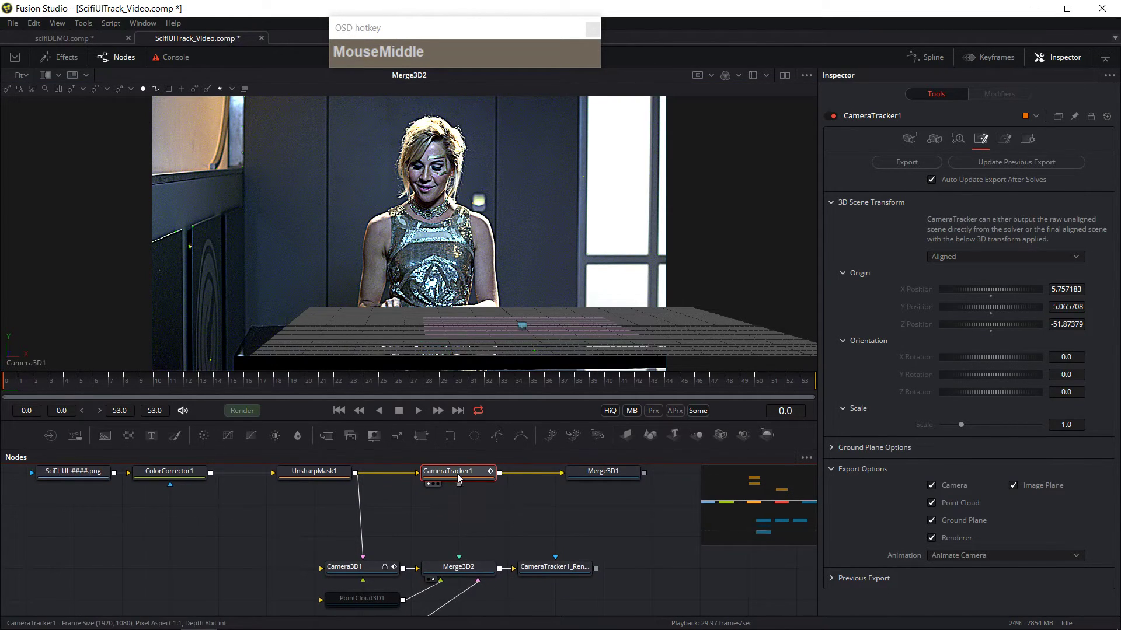
pyautogui.click(428, 485)
pyautogui.click(433, 485)
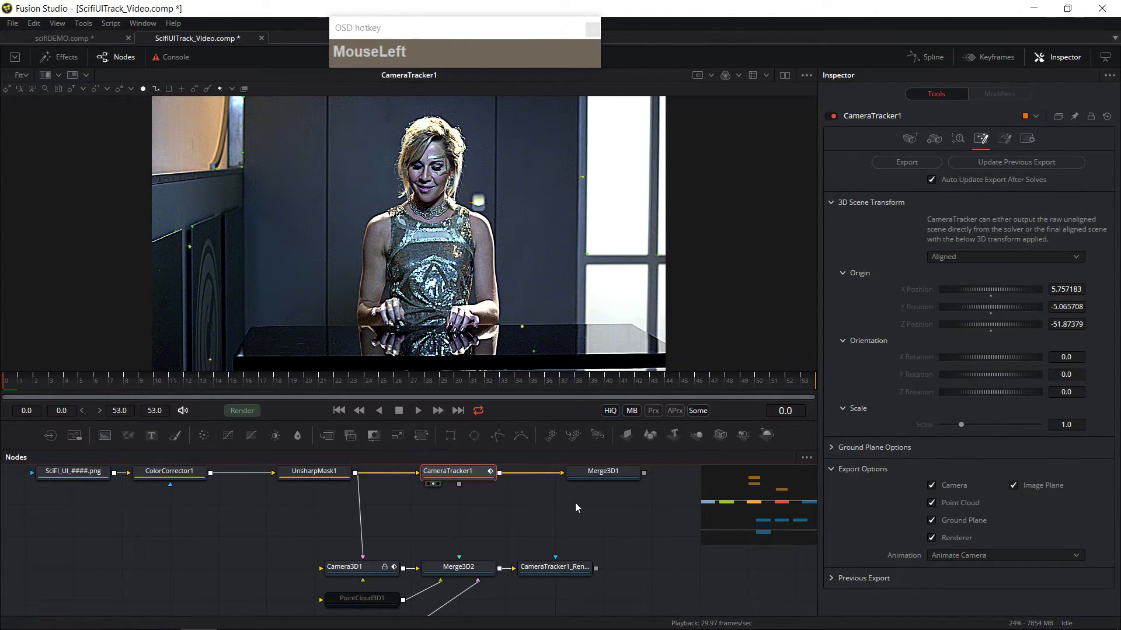
# Step: Delete the Merge3D1 node
pyautogui.moveTo(538, 527); pyautogui.dragTo(435, 552)
pyautogui.click(436, 552)
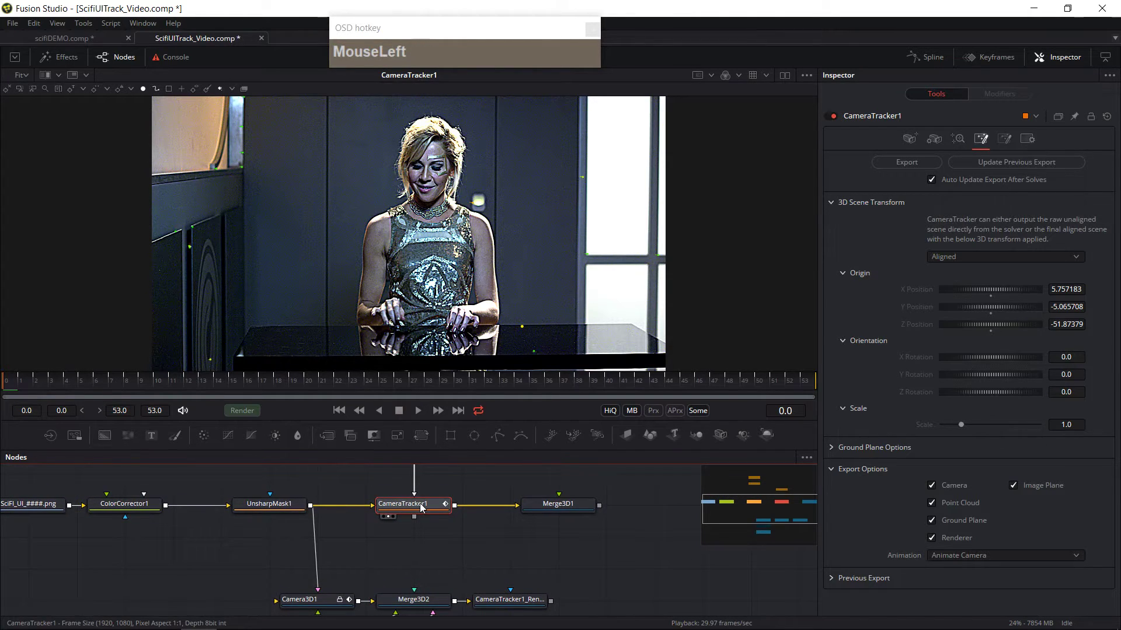
pyautogui.click(549, 510)
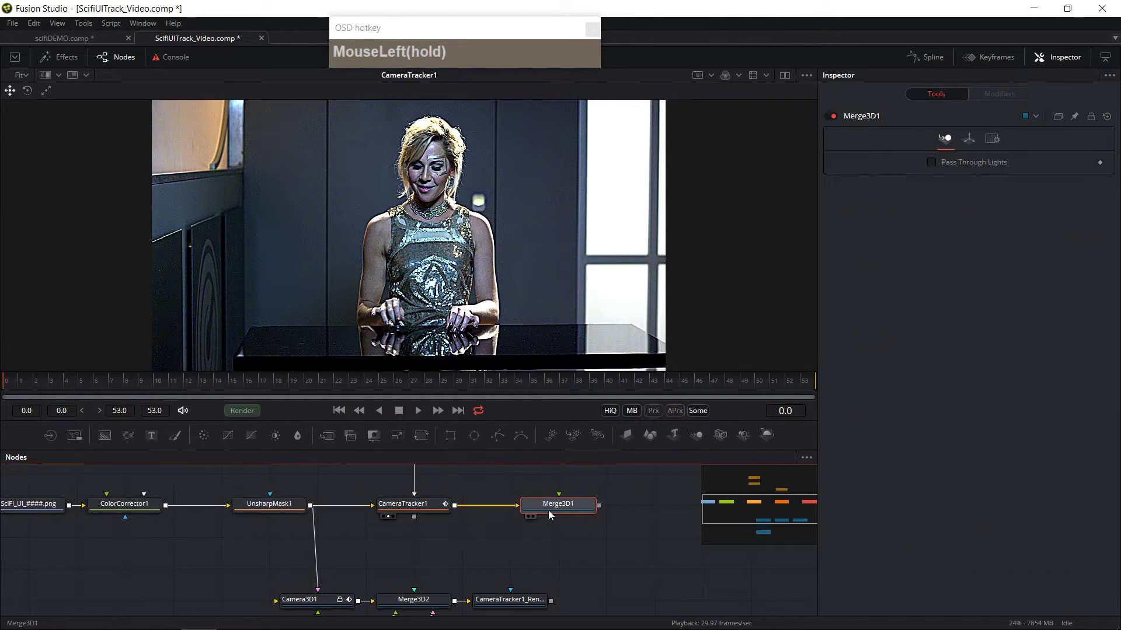
pyautogui.press('Delete')
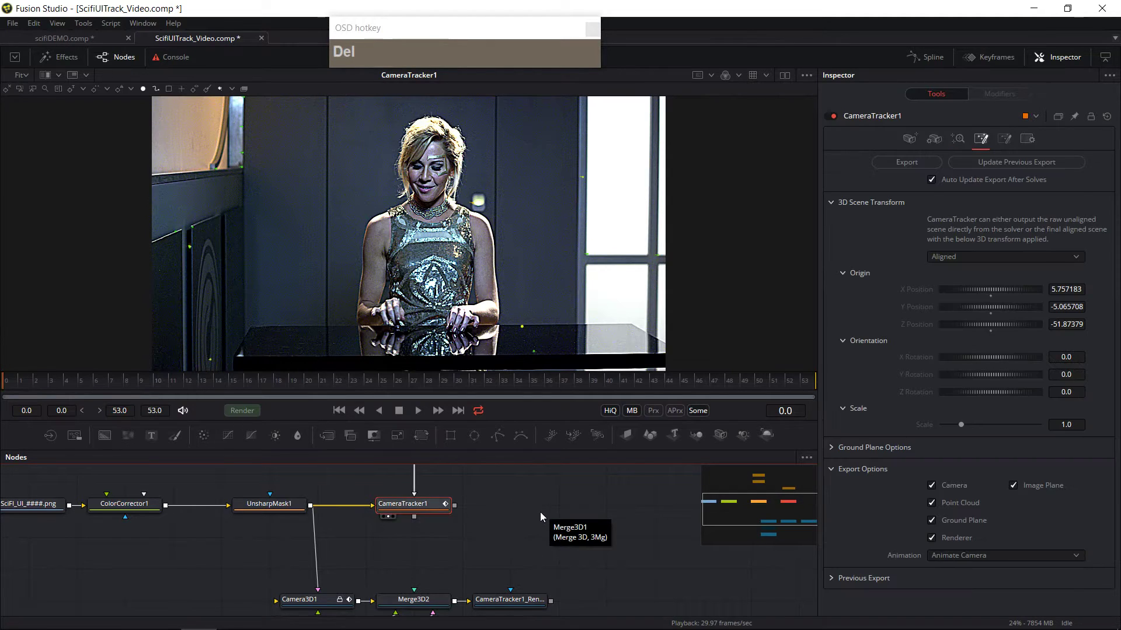
# Step: View Merge3D2 and set the Camera Tracker's 3D scene transform back to Unaligned
pyautogui.moveTo(446, 530); pyautogui.dragTo(488, 480)
pyautogui.click(399, 554)
pyautogui.moveTo(460, 505); pyautogui.dragTo(451, 536)
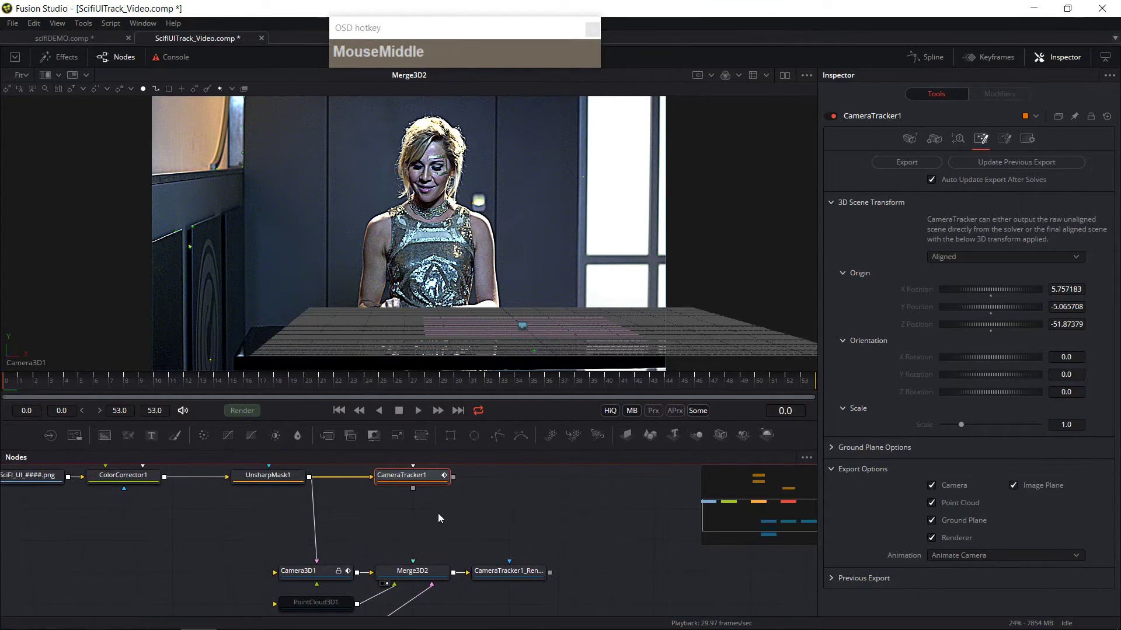
pyautogui.click(428, 477)
pyautogui.click(1012, 258)
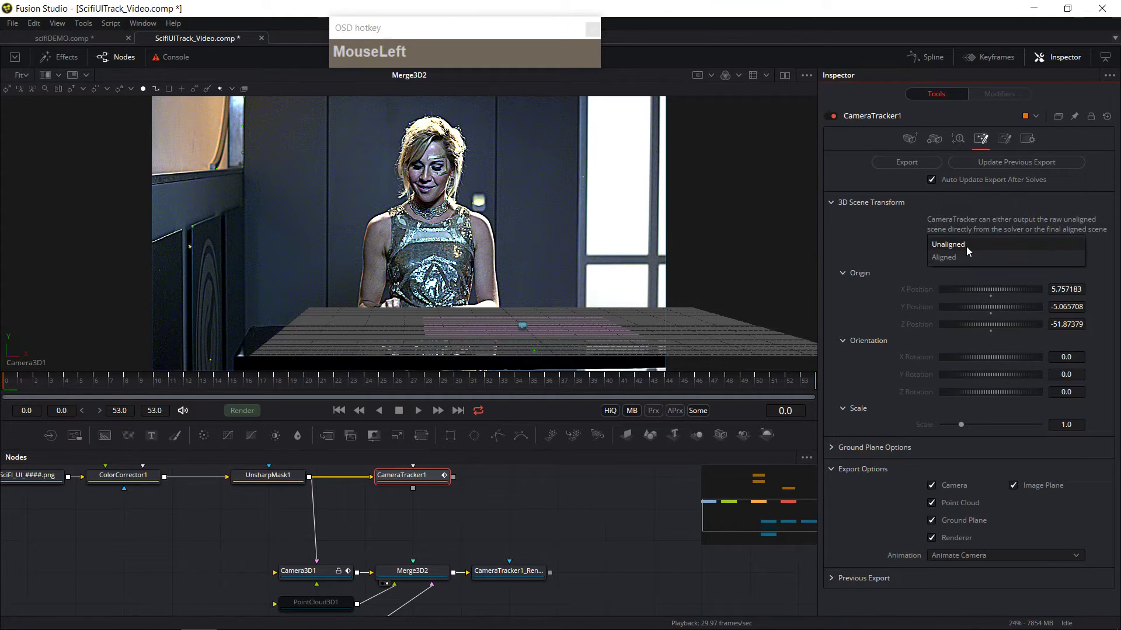
pyautogui.click(965, 246)
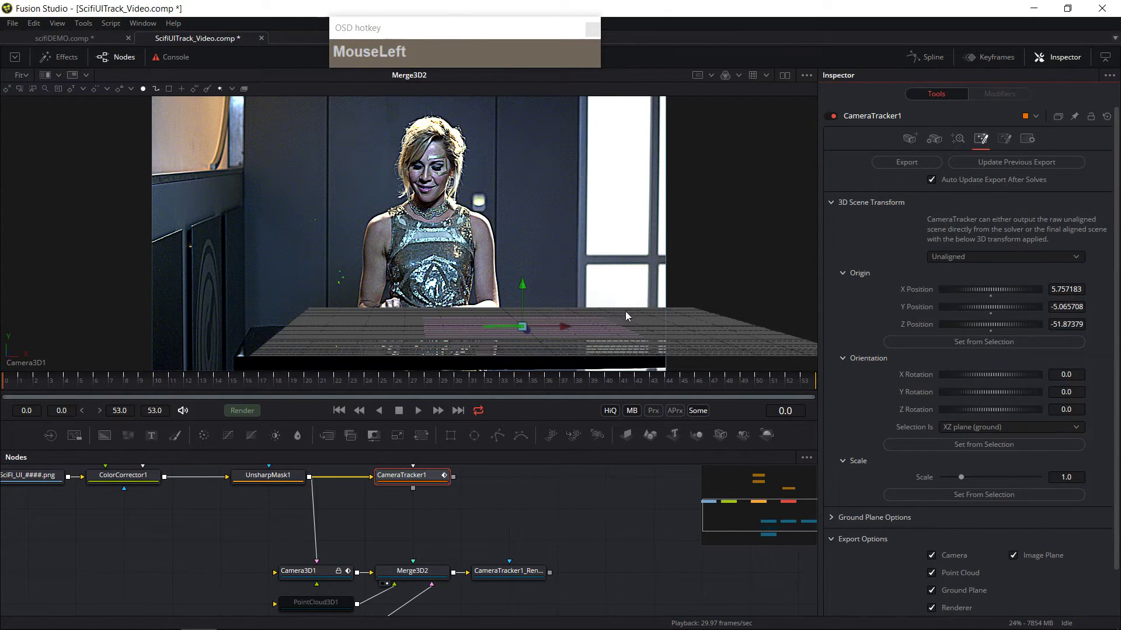
# Step: Turn off the grid in the viewer's 3D options
pyautogui.rightClick(521, 201)
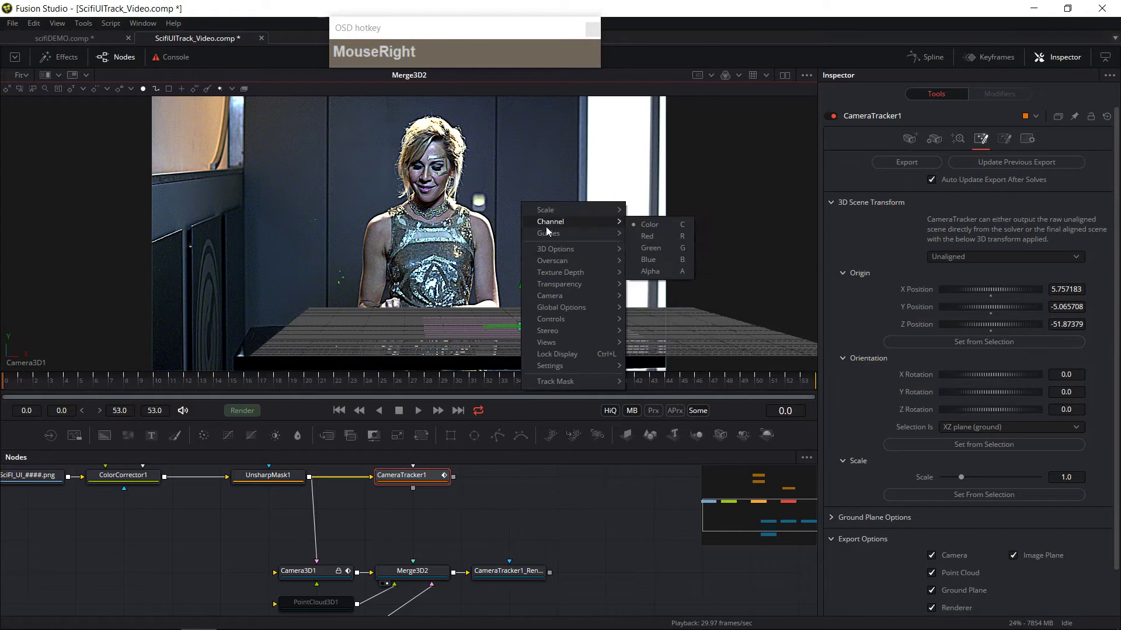
pyautogui.moveTo(553, 249)
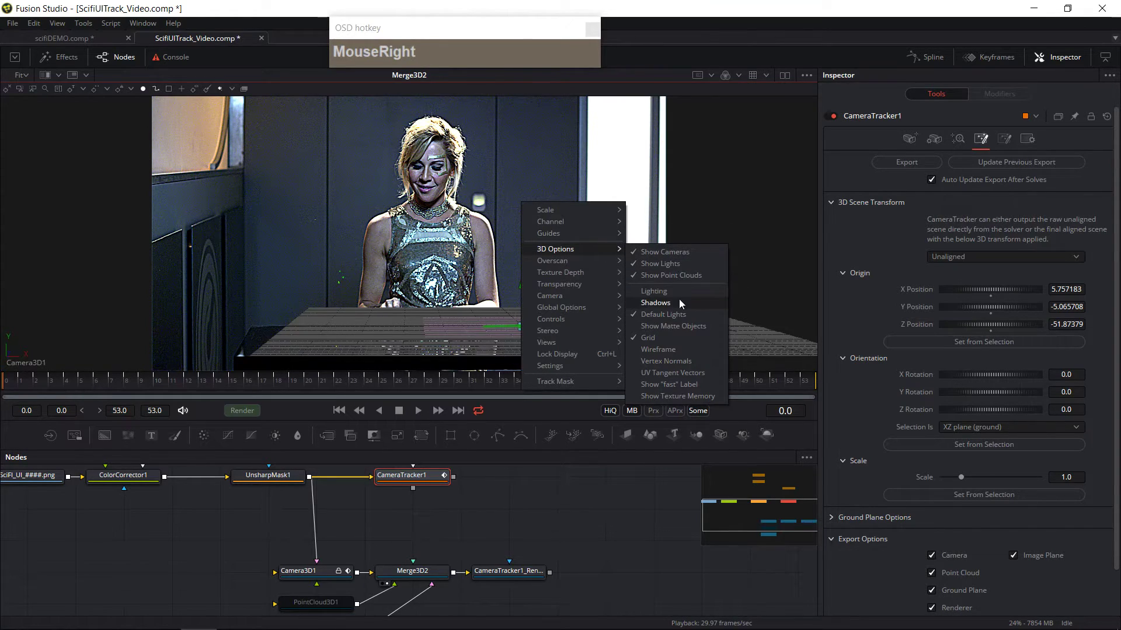
pyautogui.click(665, 338)
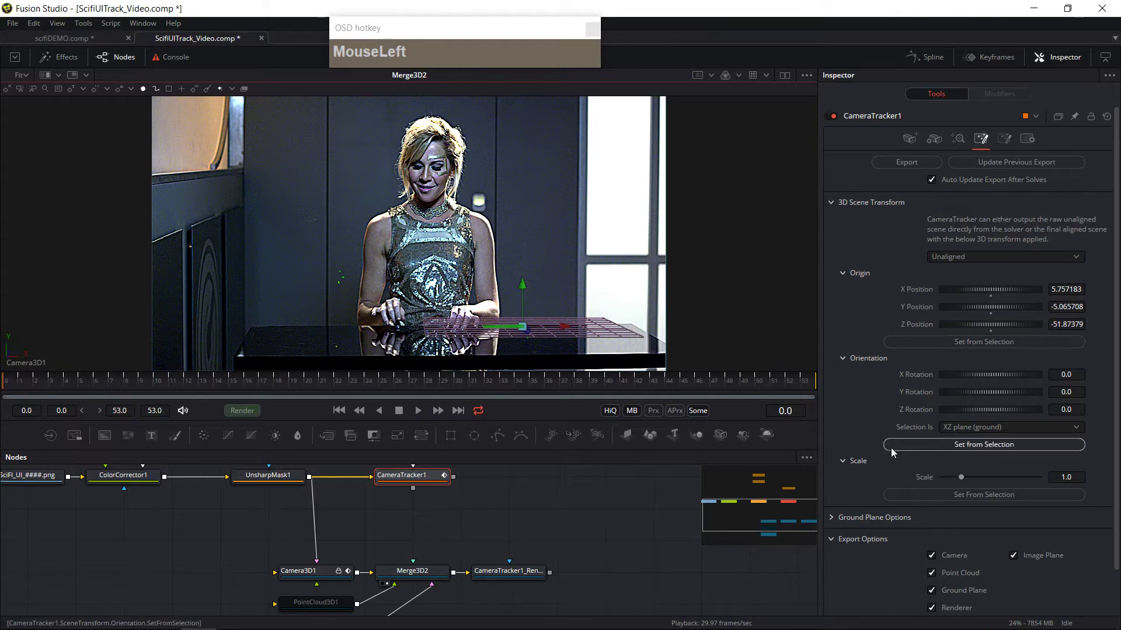
# Step: Set the Camera Tracker's ground plane size to 20 and update the previous export
pyautogui.scroll(-2, 933, 464)
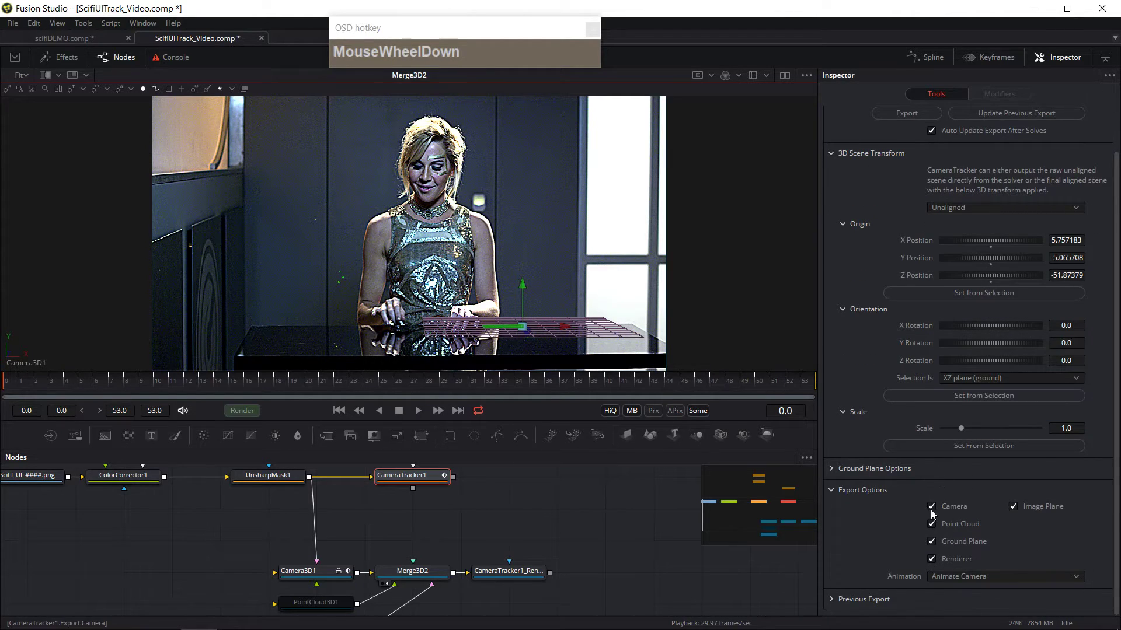
pyautogui.scroll(2, 938, 514)
pyautogui.scroll(-2, 946, 524)
pyautogui.click(875, 465)
pyautogui.scroll(-1, 968, 519)
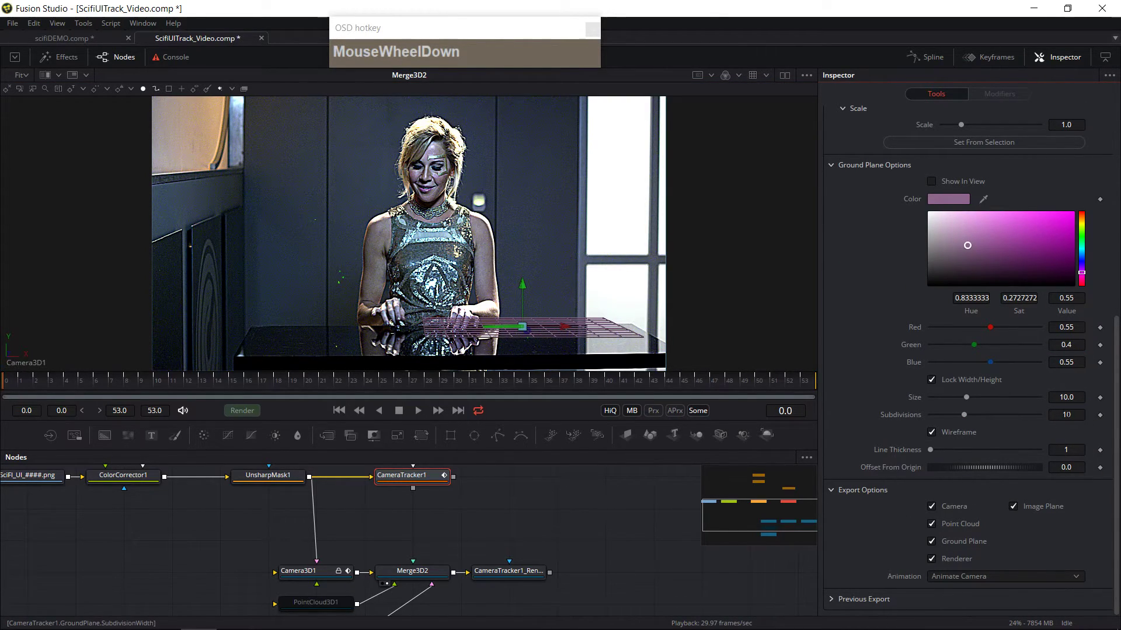
pyautogui.click(1066, 397)
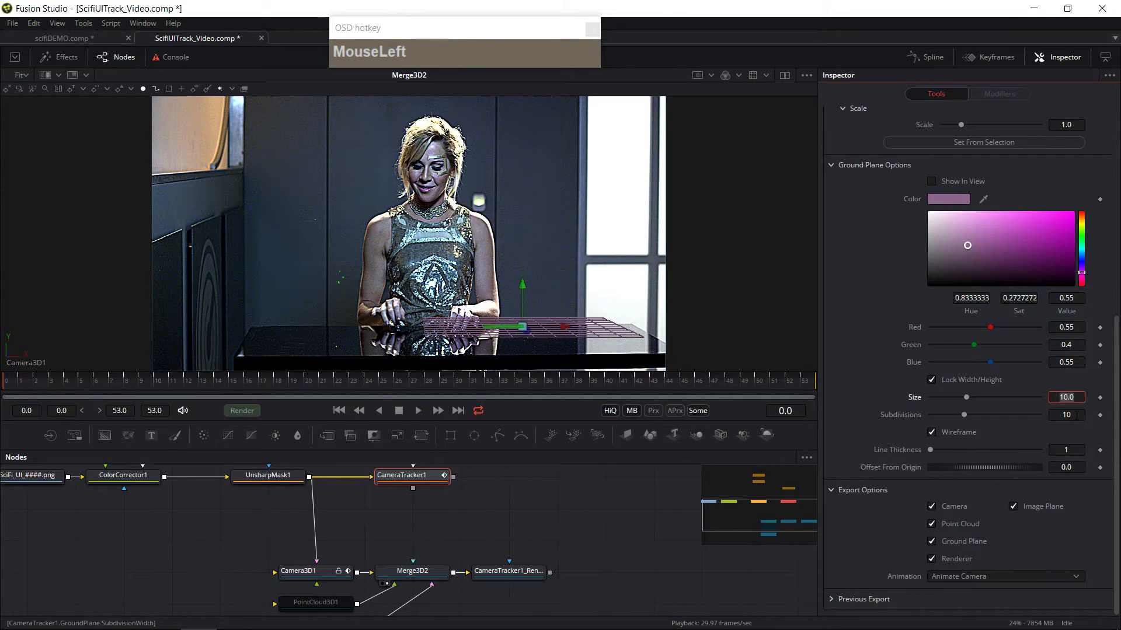
pyautogui.write('20')
pyautogui.press('Tab')
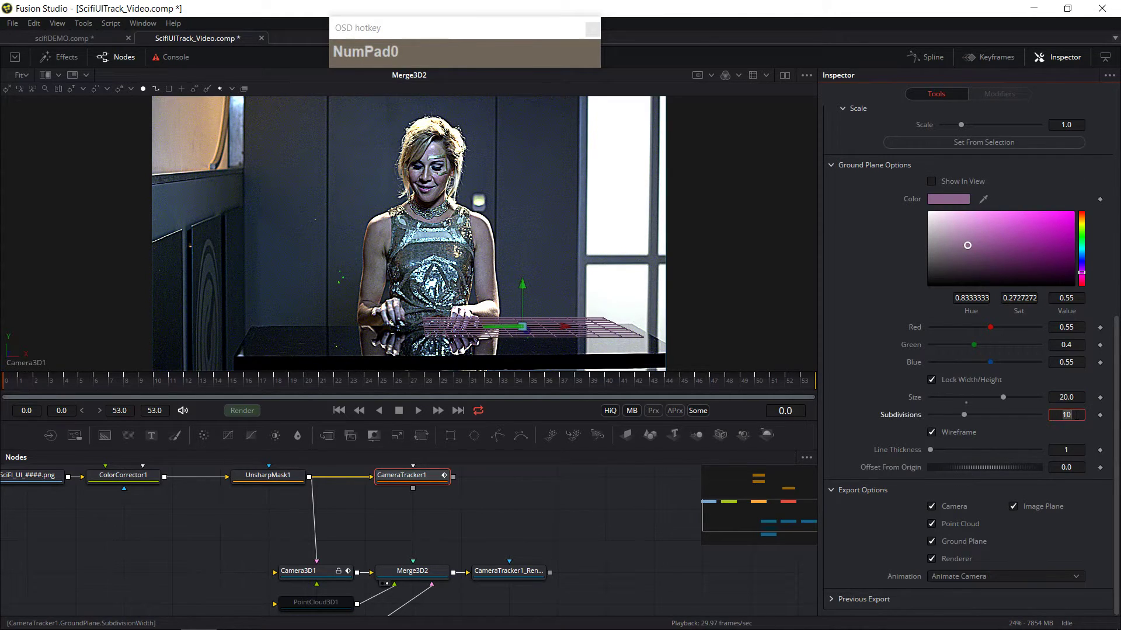
pyautogui.scroll(6, 1019, 286)
pyautogui.click(1006, 164)
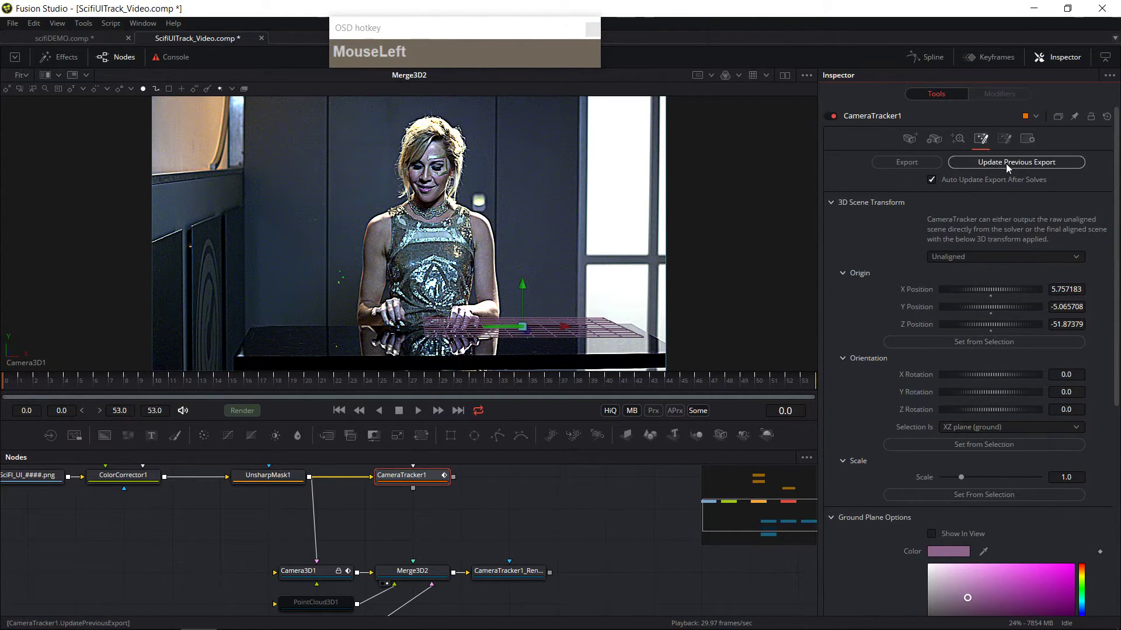
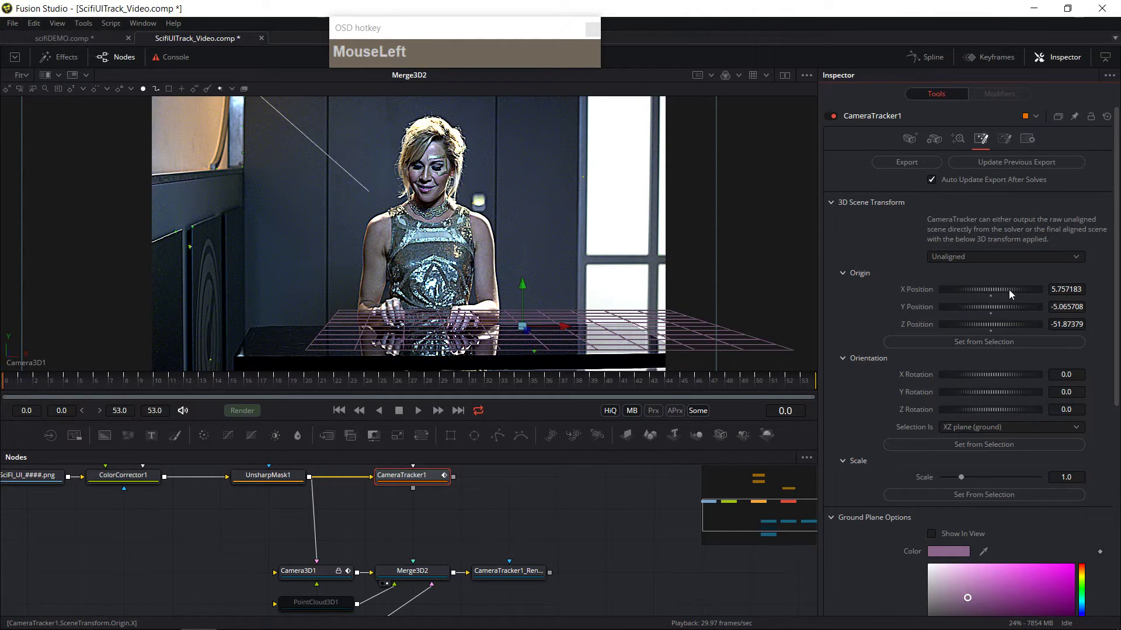
# Step: Set the scene origin X position to 2.723 and Y rotation to 14.2, updating the previous export after each change
pyautogui.moveTo(1011, 290); pyautogui.dragTo(931, 290)
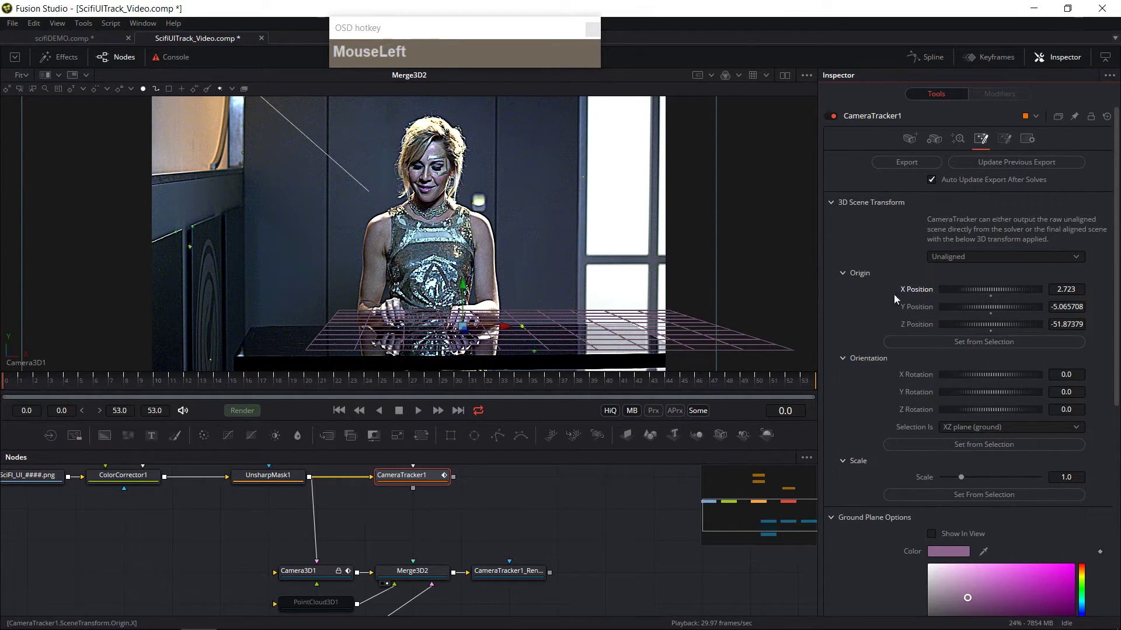
pyautogui.click(991, 164)
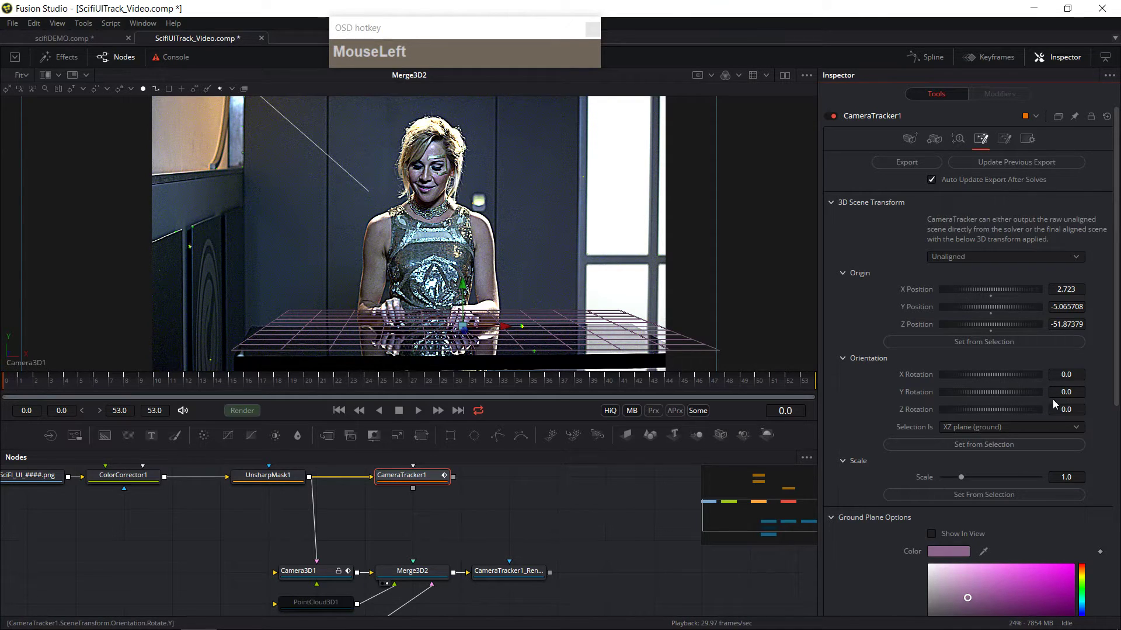
pyautogui.moveTo(990, 394); pyautogui.dragTo(995, 397)
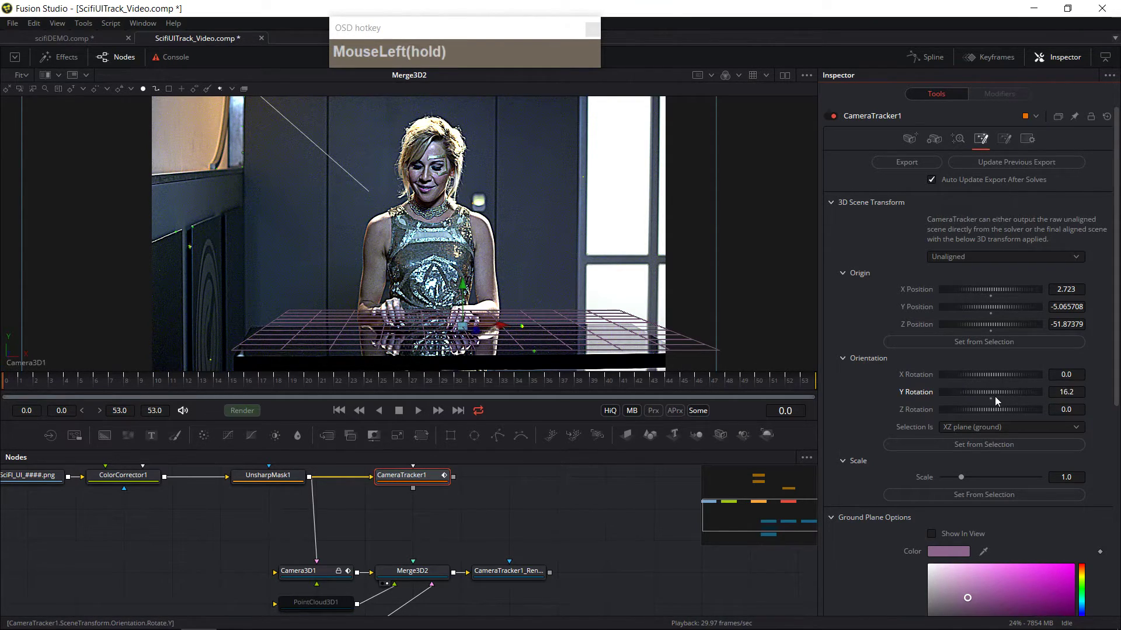
pyautogui.click(1009, 163)
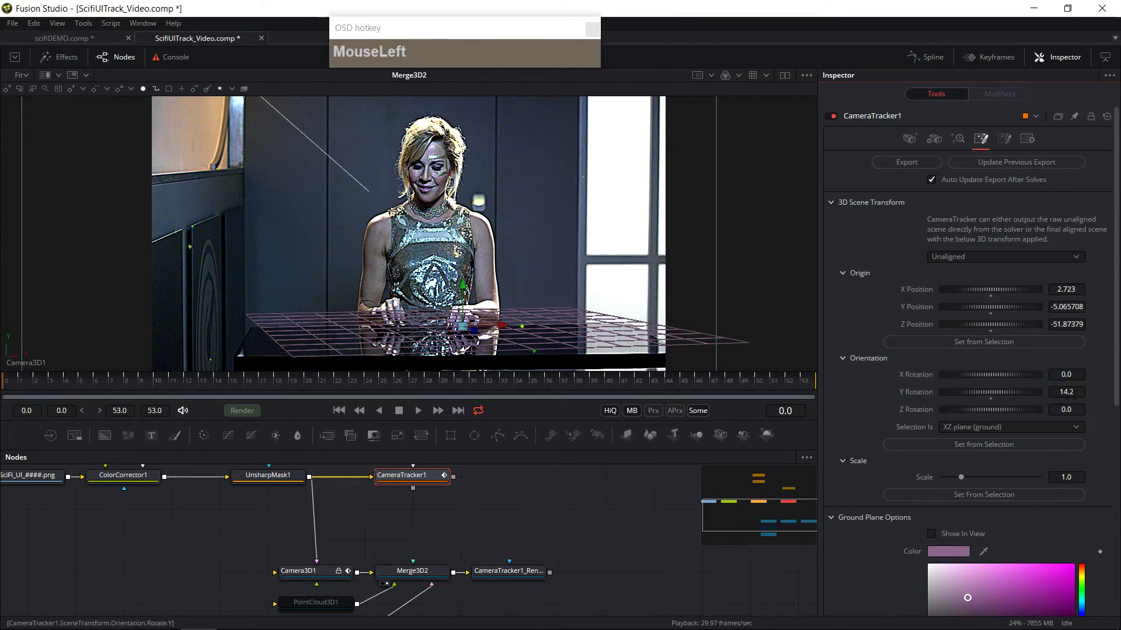
# Step: Adjust the scene's Y rotation to 0.53 and update the previous export
pyautogui.moveTo(1006, 392); pyautogui.dragTo(1000, 392)
pyautogui.click(1064, 392)
pyautogui.keyDown('ctrl'); pyautogui.click(1069, 393); pyautogui.keyUp('ctrl')
pyautogui.click(1069, 392)
pyautogui.click(1069, 393)
pyautogui.middleClick(1069, 393)
pyautogui.click(1069, 392)
pyautogui.click(1026, 392)
pyautogui.moveTo(1032, 391); pyautogui.dragTo(1010, 394)
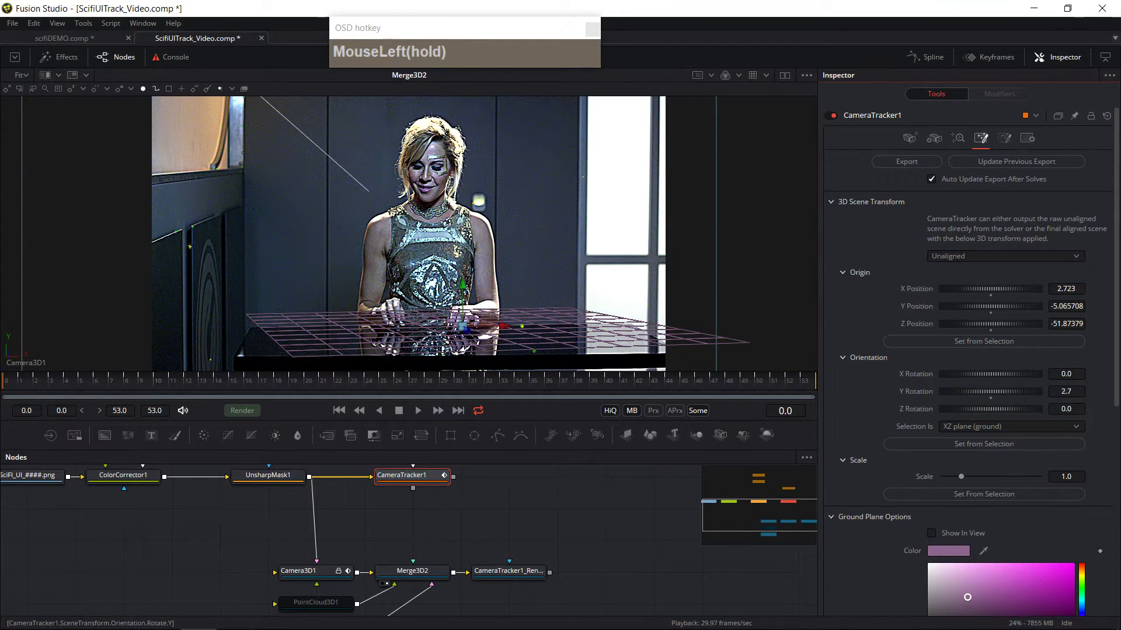
pyautogui.moveTo(1020, 392); pyautogui.dragTo(1013, 393)
pyautogui.click(1004, 161)
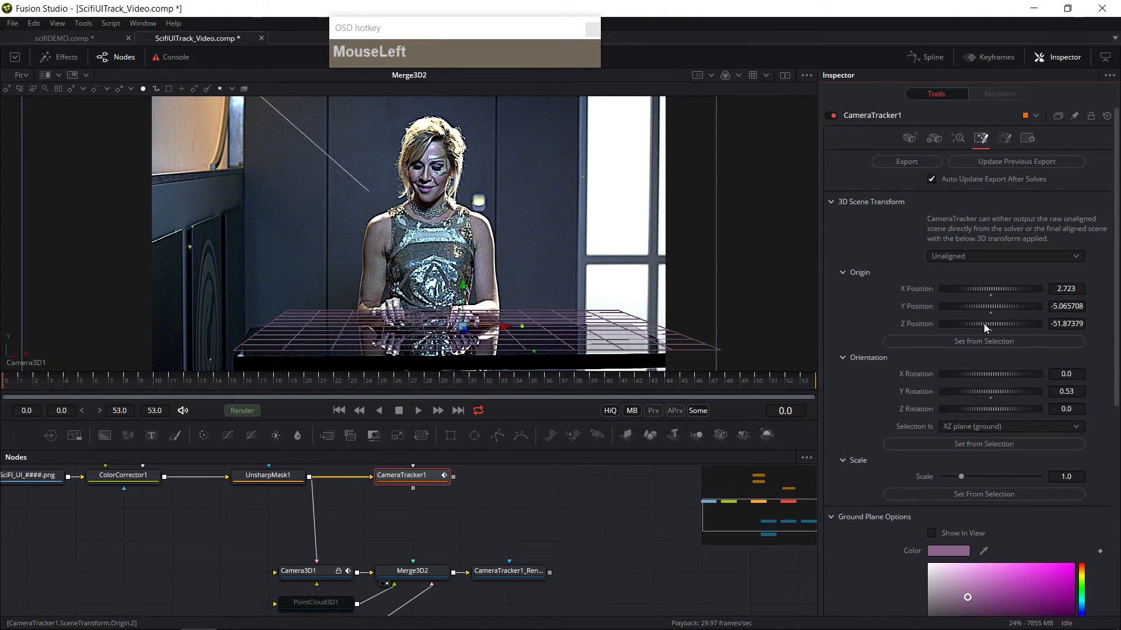
# Step: Set the origin Z position to -48.84 and the Y rotation to 4.6, updating the previous export
pyautogui.moveTo(997, 325); pyautogui.dragTo(1003, 323)
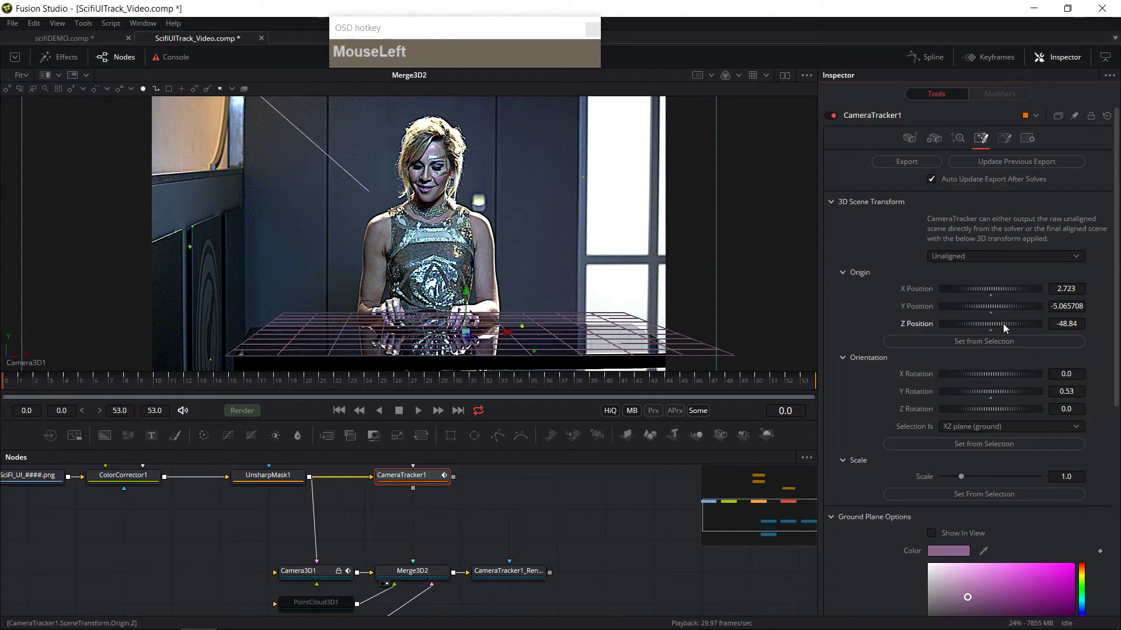
pyautogui.click(1000, 160)
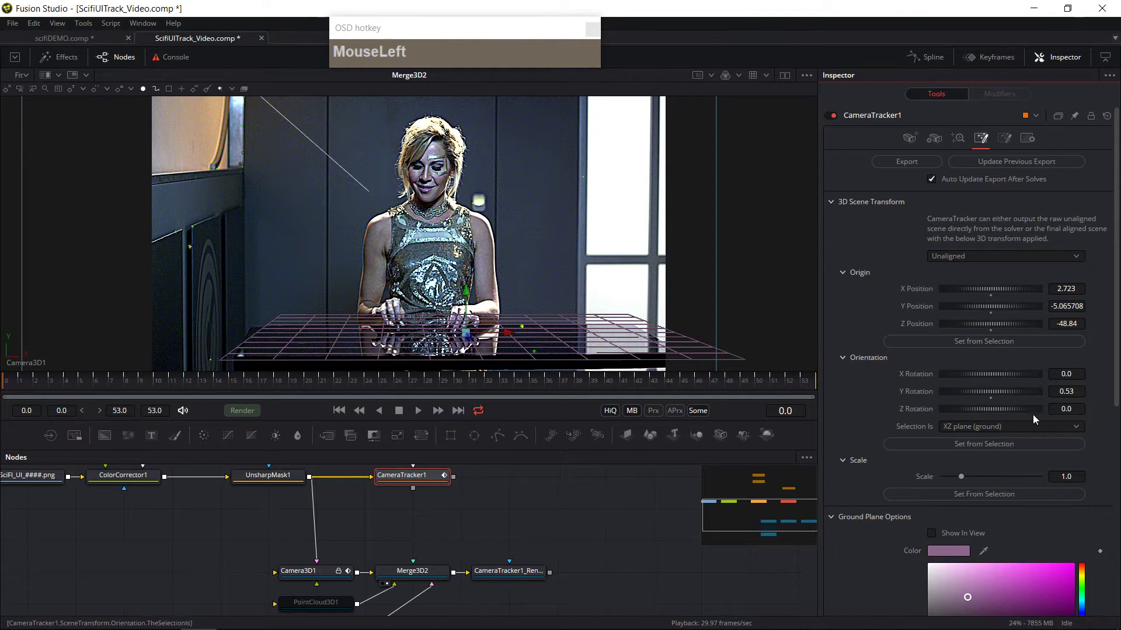
pyautogui.moveTo(1021, 391); pyautogui.dragTo(1021, 391)
pyautogui.click(1024, 163)
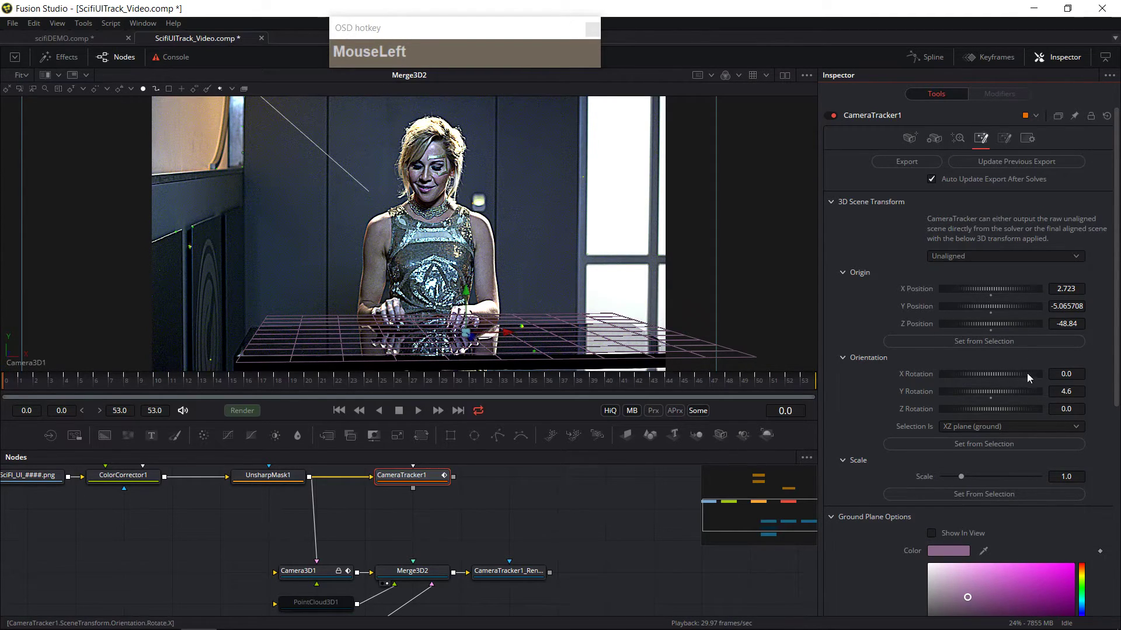
# Step: Set the X rotation to 4.0 and the origin X position to 2.409, updating the previous export
pyautogui.moveTo(999, 375); pyautogui.dragTo(999, 375)
pyautogui.click(1004, 162)
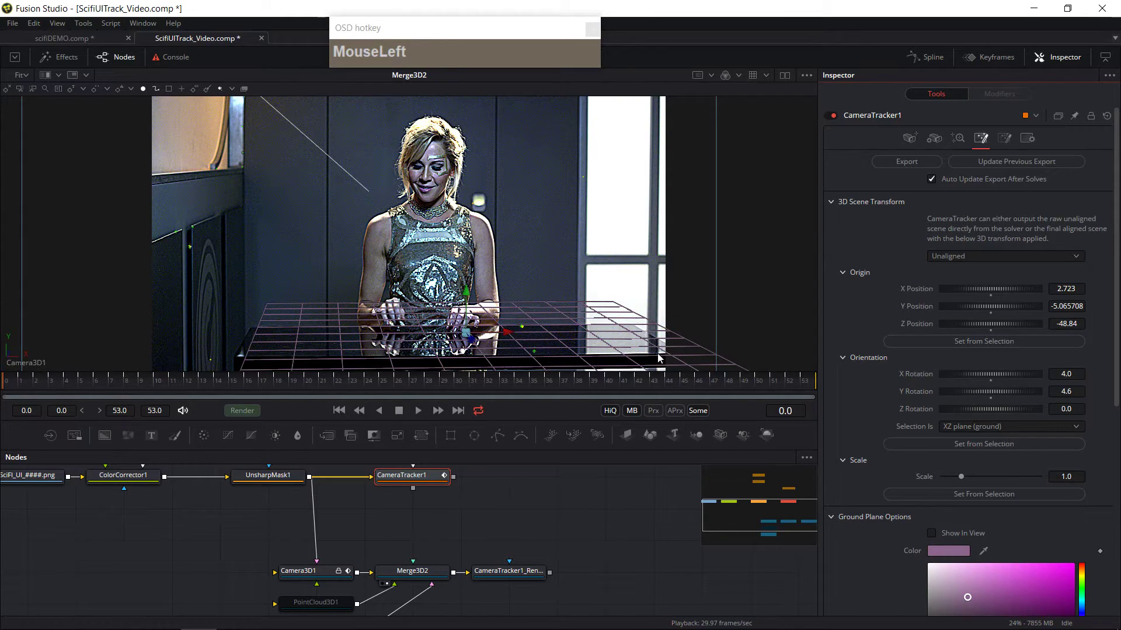
pyautogui.moveTo(1021, 289); pyautogui.dragTo(1018, 289)
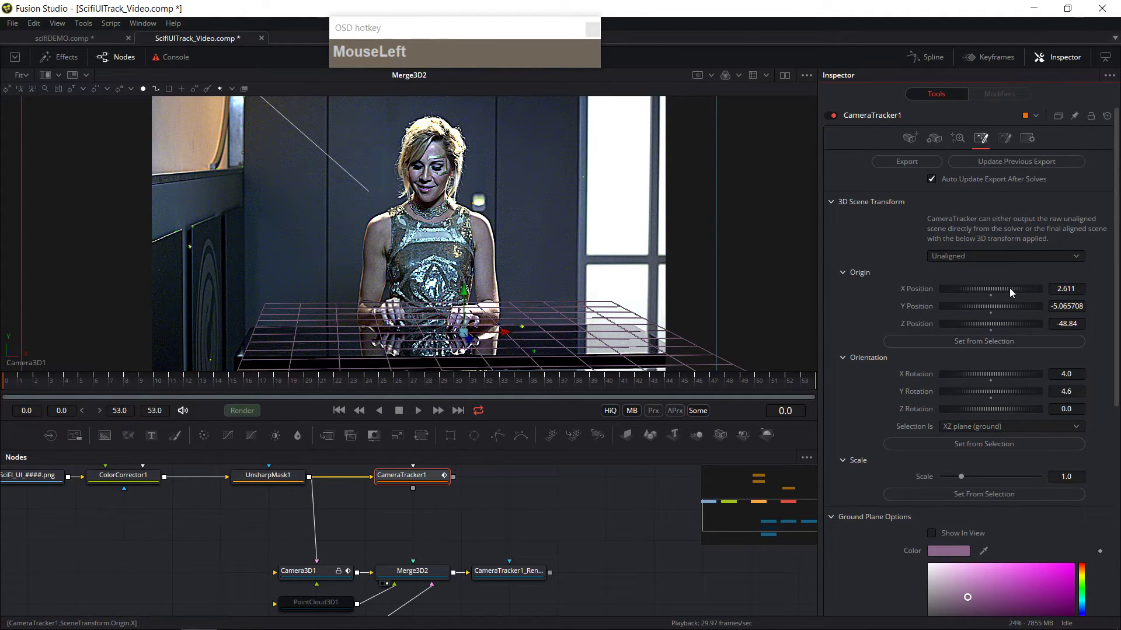
pyautogui.moveTo(1010, 288); pyautogui.dragTo(1005, 164)
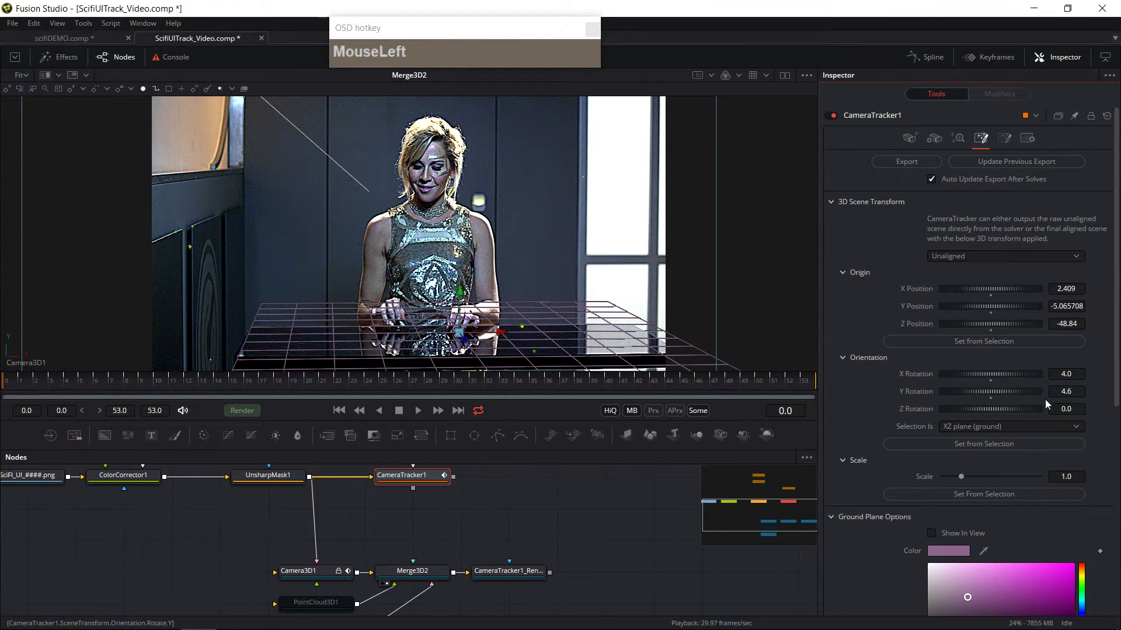
# Step: Fine-tune the scene's Y rotation to 3.33 and update the previous export
pyautogui.moveTo(1021, 393); pyautogui.dragTo(1074, 391)
pyautogui.click(1018, 164)
pyautogui.click(1046, 161)
pyautogui.click(1046, 161)
pyautogui.click(1052, 163)
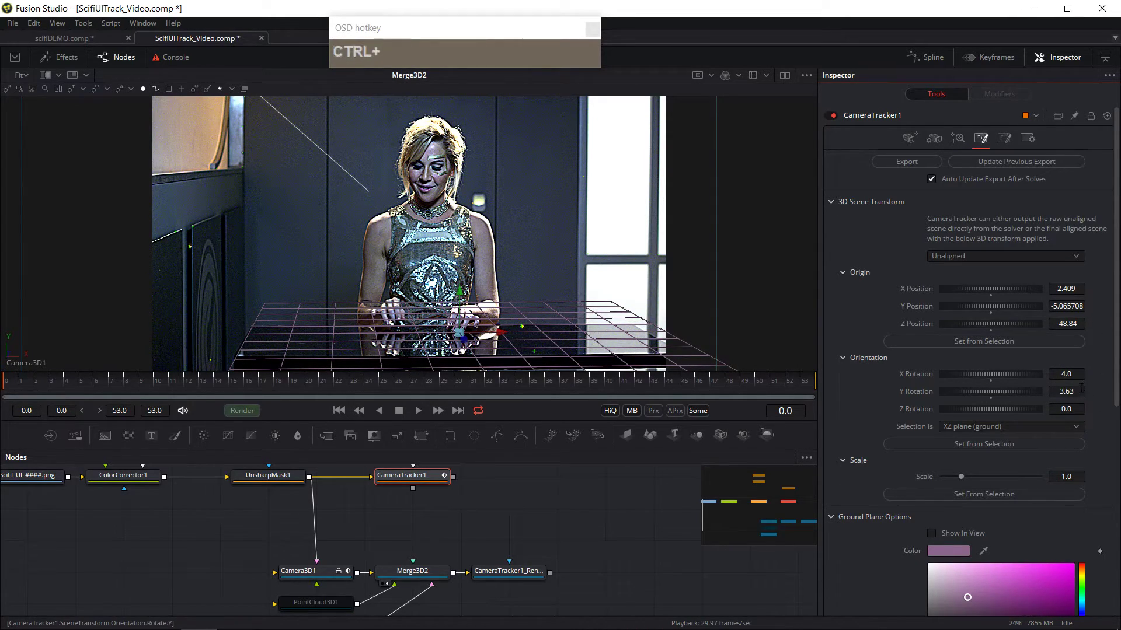
pyautogui.moveTo(1078, 392); pyautogui.dragTo(1079, 392)
pyautogui.click(1044, 164)
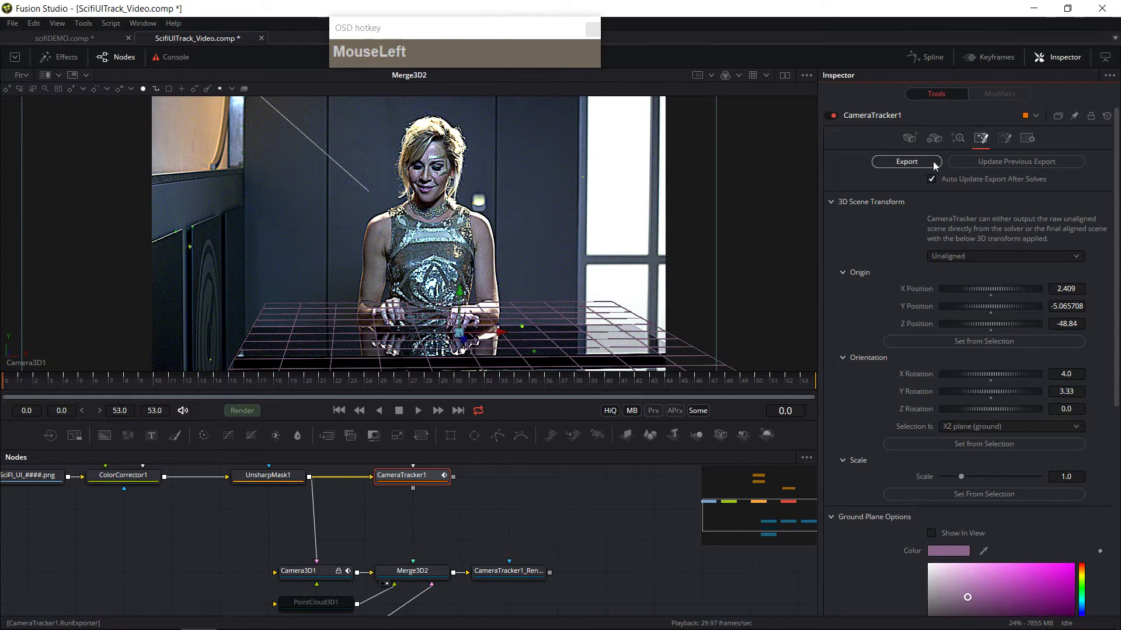
# Step: Switch the 3D scene transform to Aligned and update the previous export
pyautogui.moveTo(971, 260); pyautogui.dragTo(969, 271)
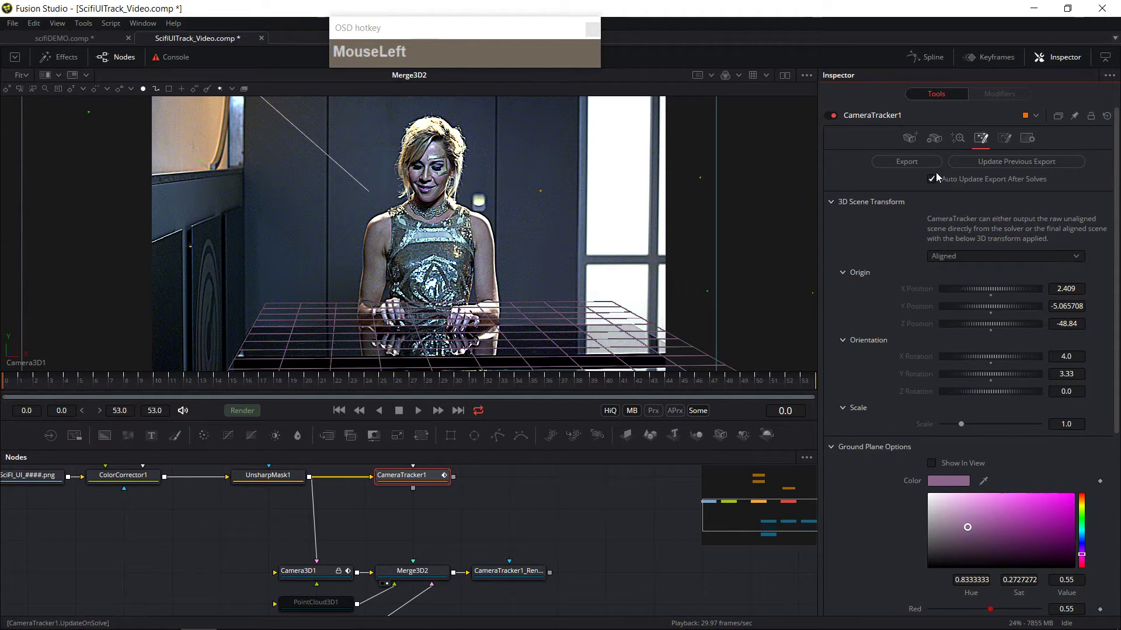
pyautogui.click(992, 161)
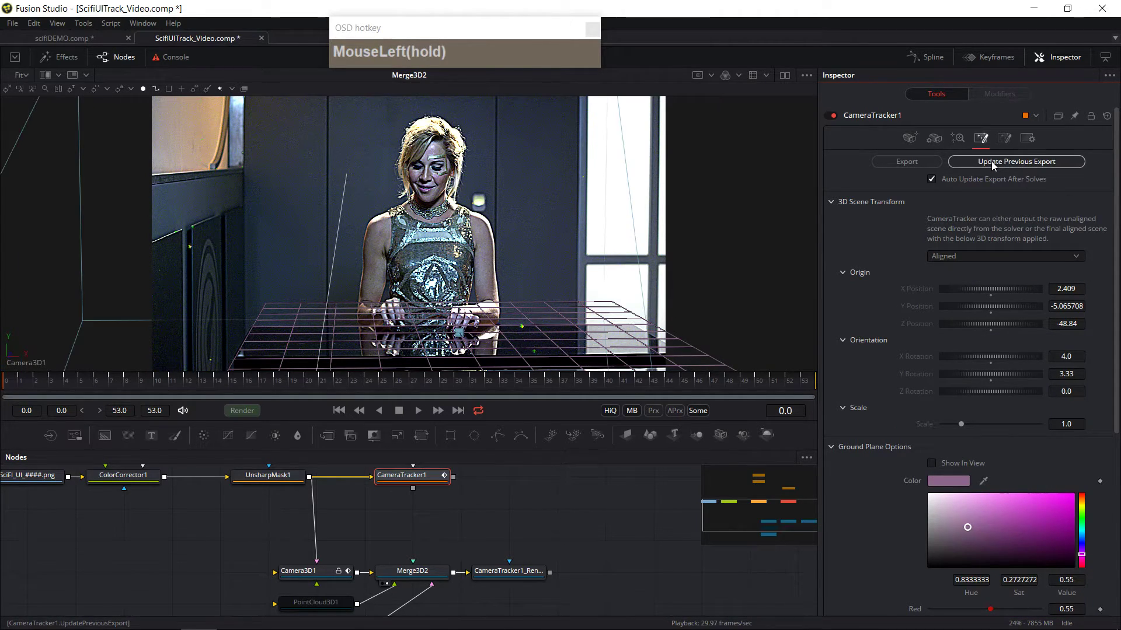
# Step: Select the GroundPlane node, unlock uniform X/Y/Z scale, and set its Y scale to 0.375
pyautogui.click(400, 573)
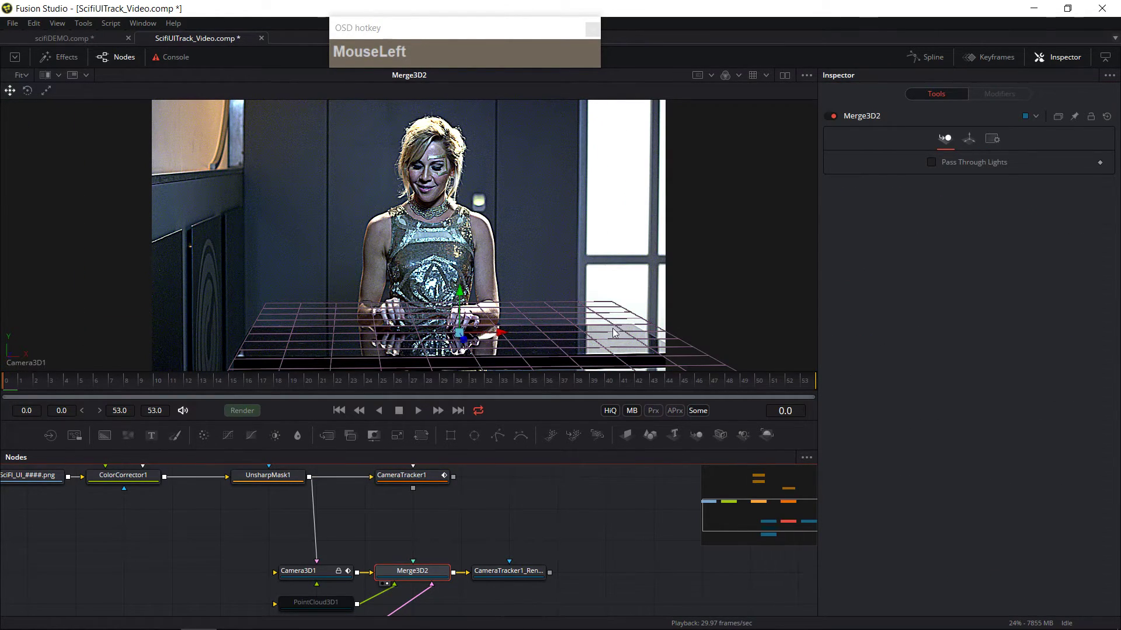
pyautogui.moveTo(523, 523); pyautogui.dragTo(545, 507)
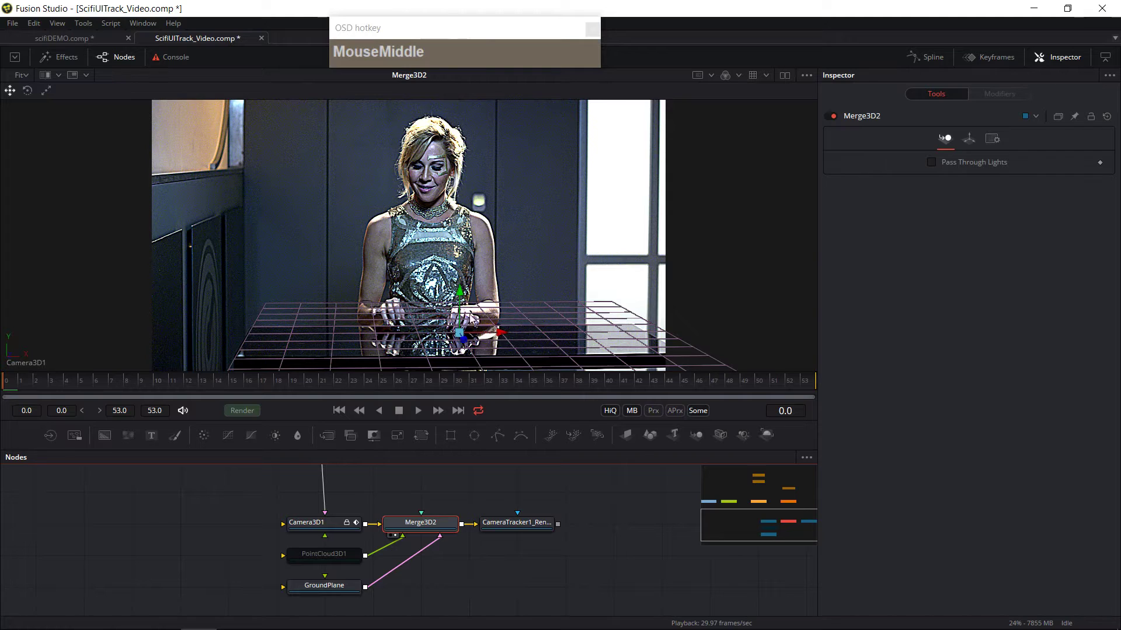
pyautogui.moveTo(496, 557); pyautogui.dragTo(473, 515)
pyautogui.click(308, 550)
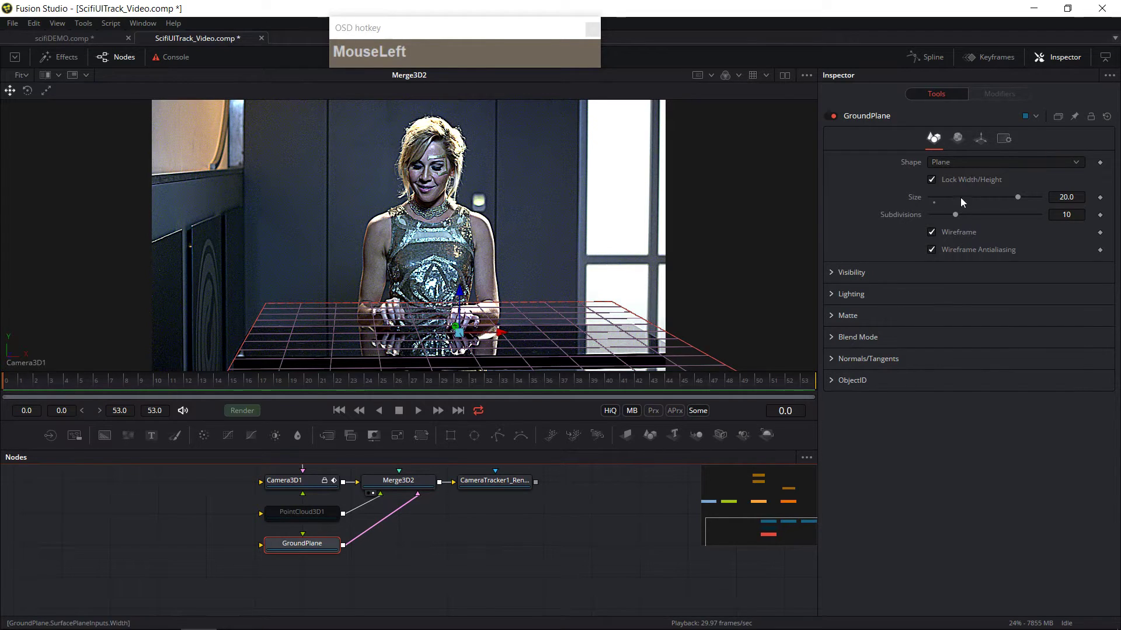
pyautogui.click(983, 138)
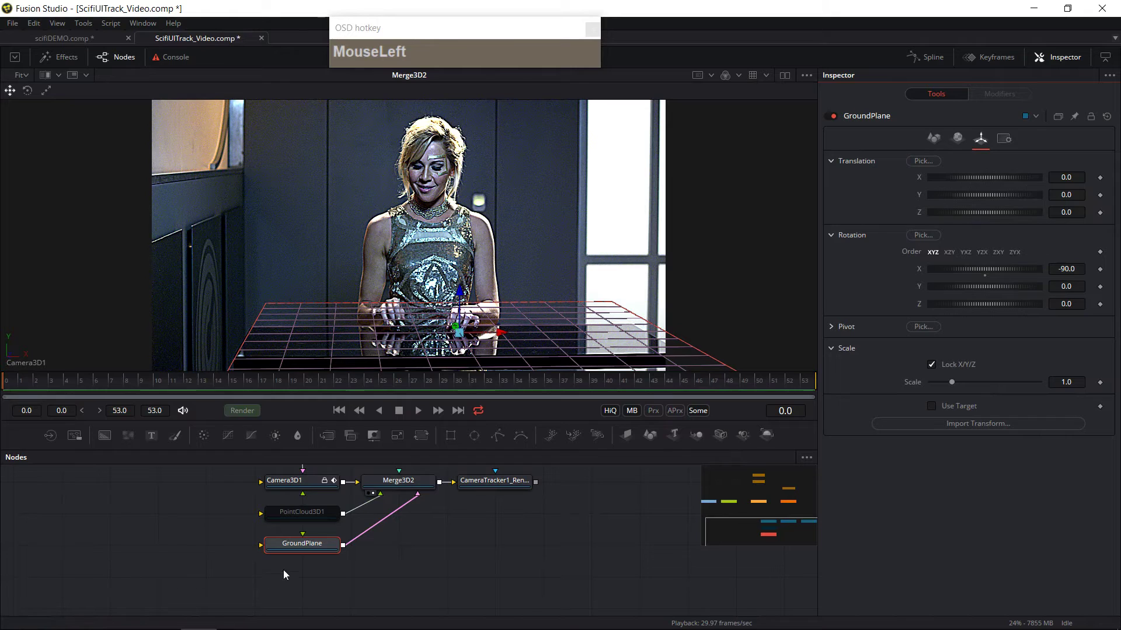
pyautogui.click(932, 365)
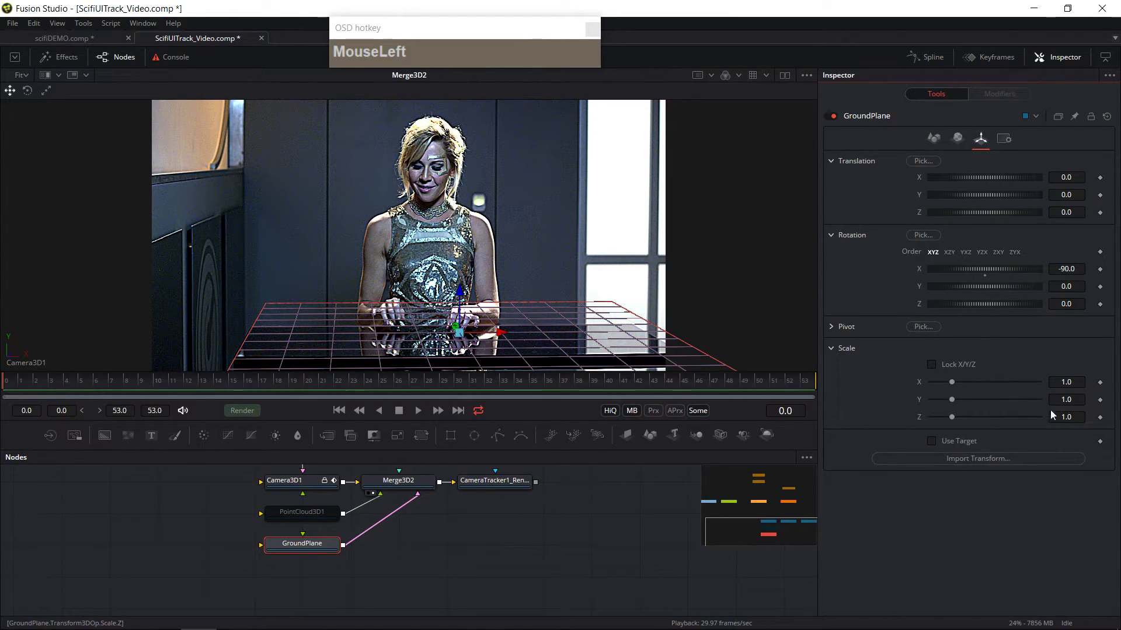
pyautogui.moveTo(951, 400); pyautogui.dragTo(936, 401)
# Step: Move the ground plane to translation Z 1.66 and X -0.536, and set its X scale to 0.952
pyautogui.moveTo(1067, 213); pyautogui.dragTo(1092, 213)
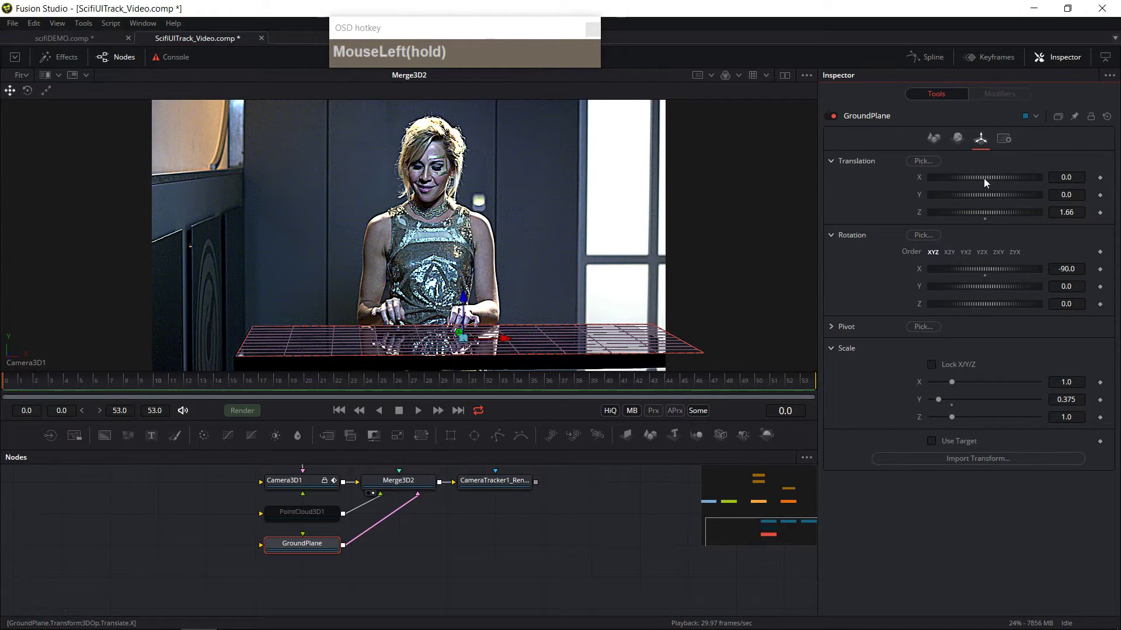
pyautogui.moveTo(1066, 382); pyautogui.dragTo(1061, 382)
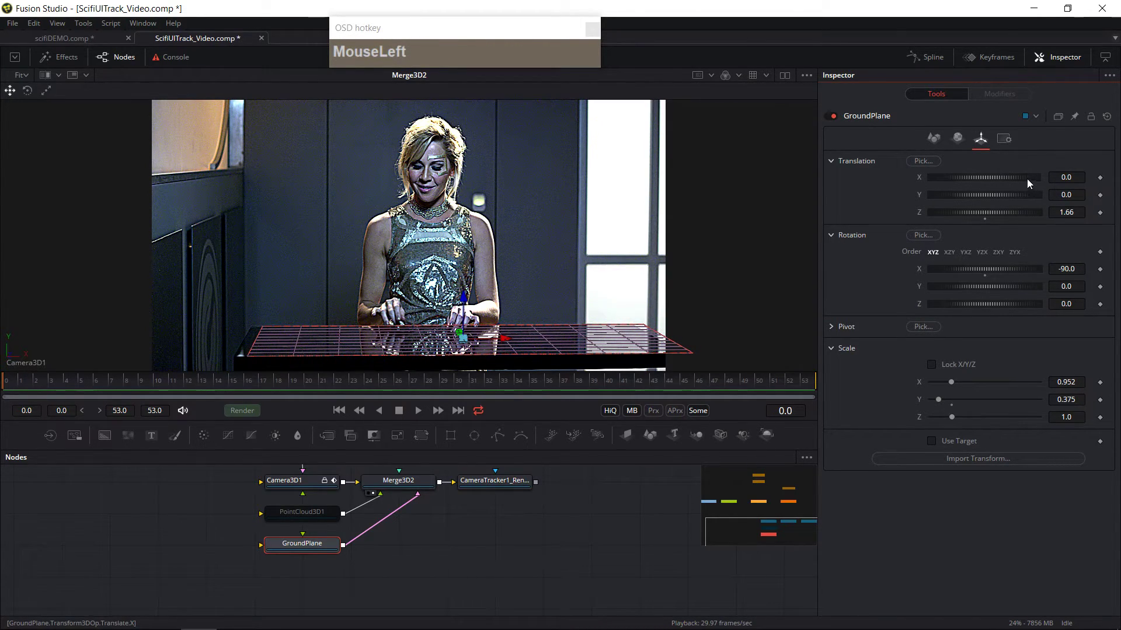
pyautogui.moveTo(1066, 177); pyautogui.dragTo(1060, 177)
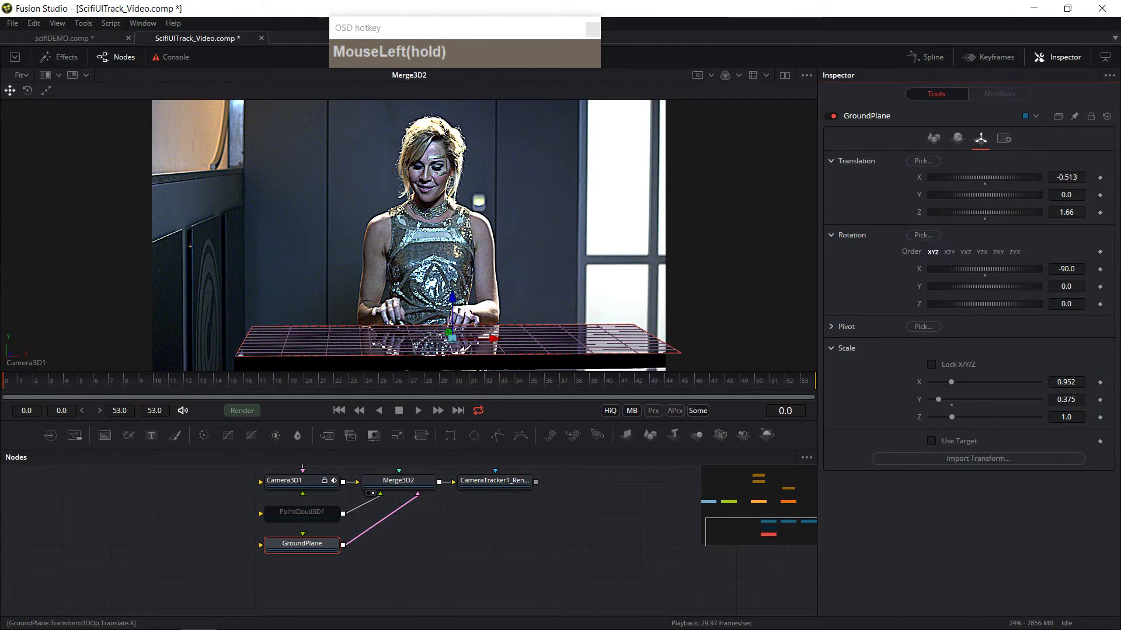
pyautogui.click(755, 281)
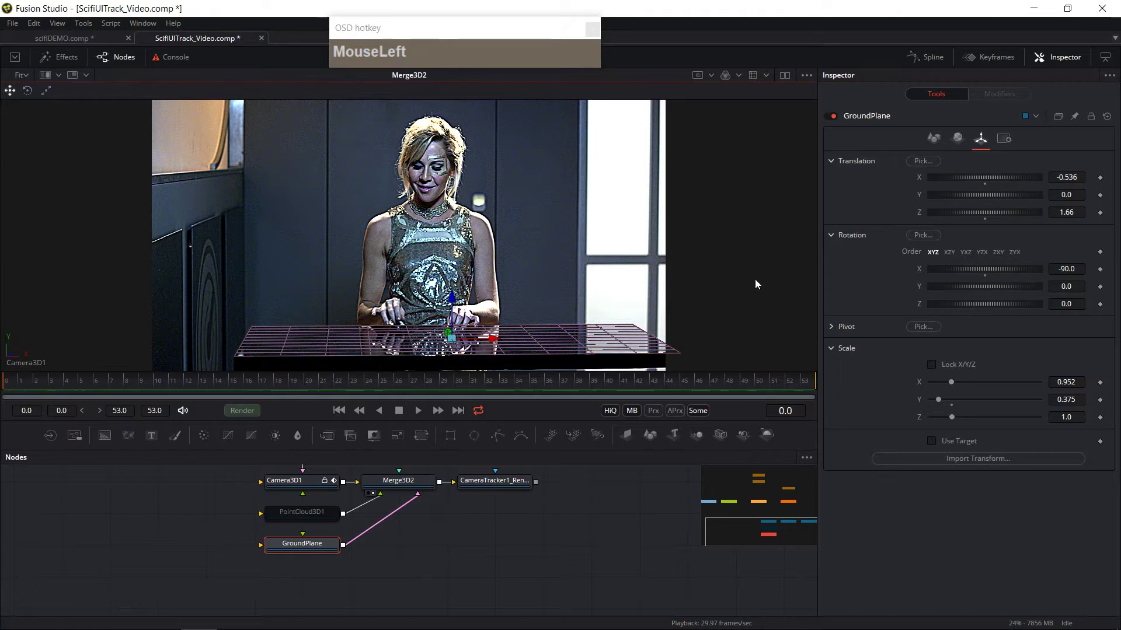
# Step: Play and scrub through the shot to check how the ground plane sits on the desk
pyautogui.click(419, 414)
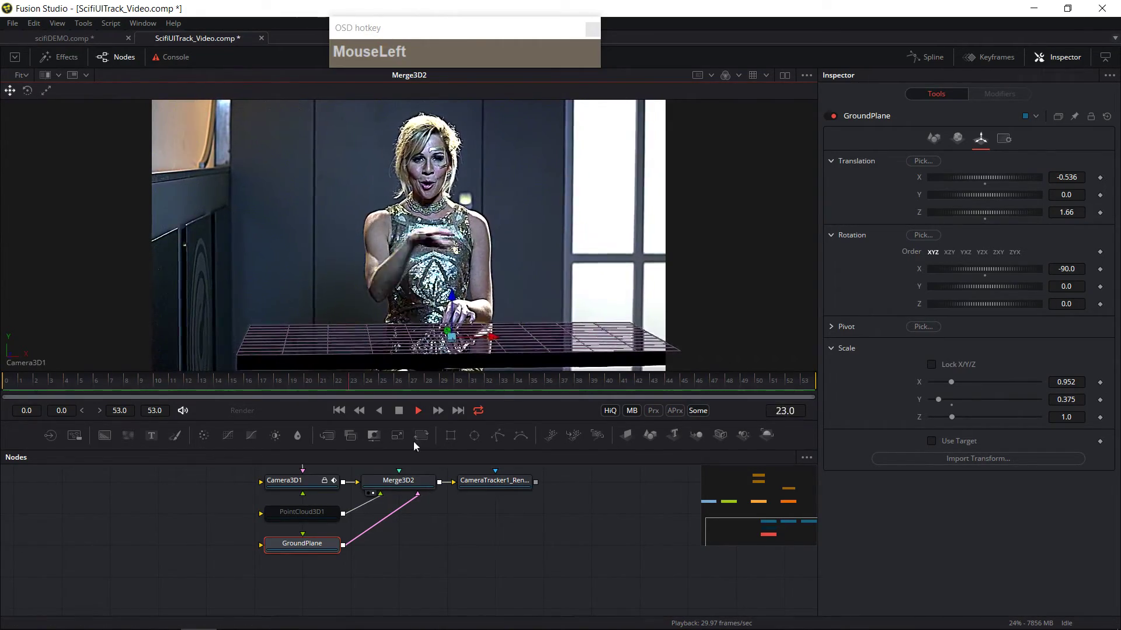
pyautogui.click(397, 411)
pyautogui.moveTo(69, 387); pyautogui.dragTo(835, 384)
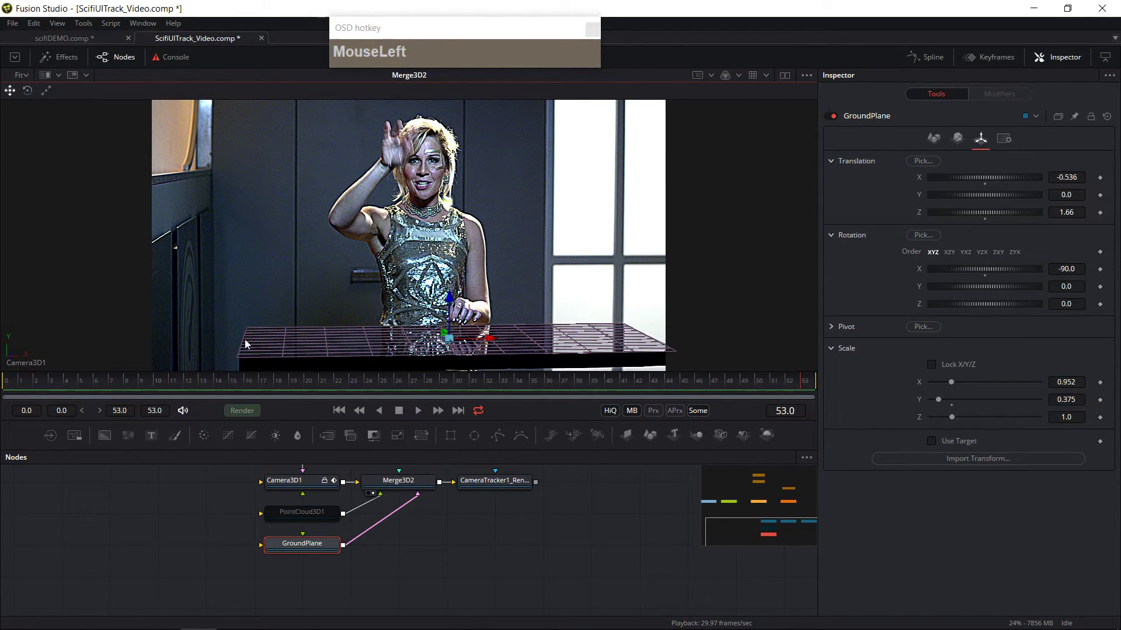
# Step: Set the ground plane's Y rotation to 0.63
pyautogui.click(1074, 287)
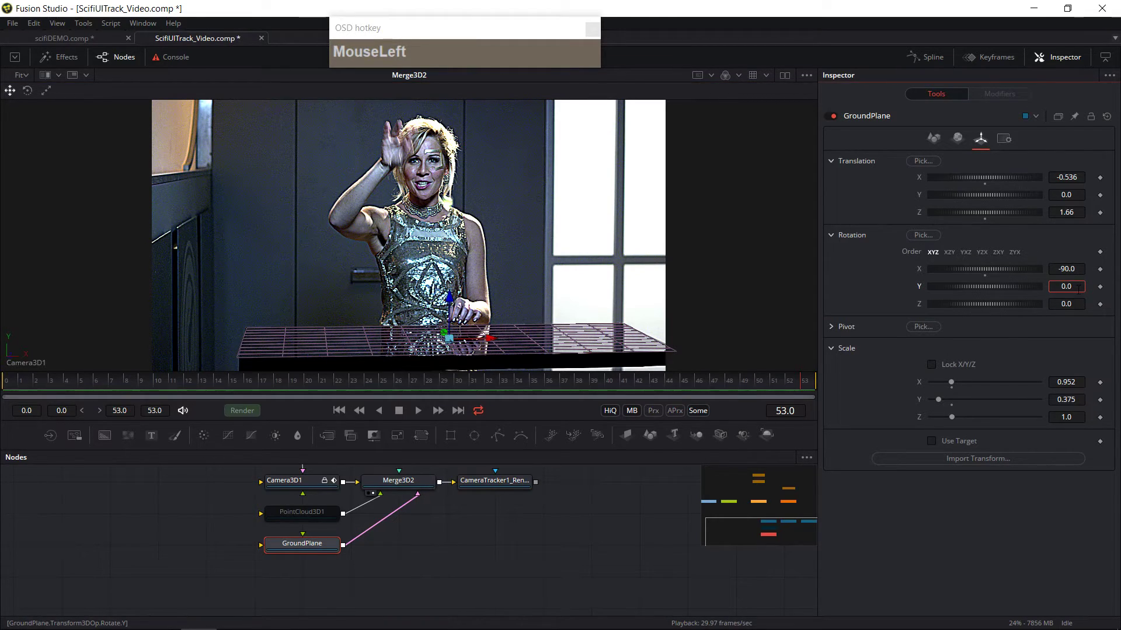
pyautogui.keyDown('ctrl'); pyautogui.click(1074, 286); pyautogui.keyUp('ctrl')
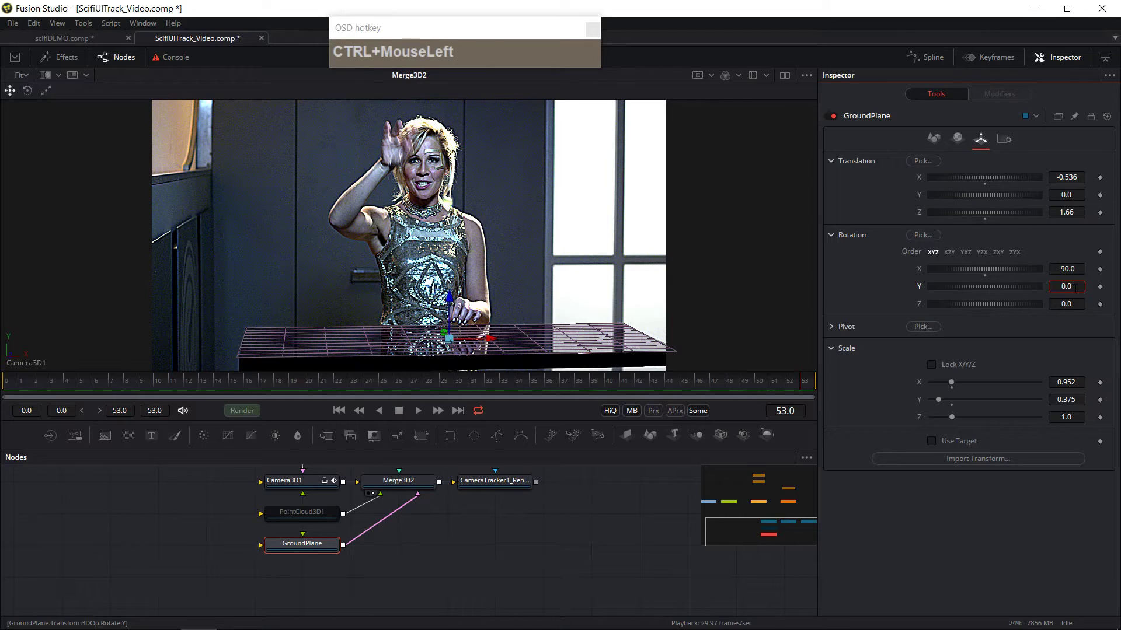
pyautogui.click(1011, 292)
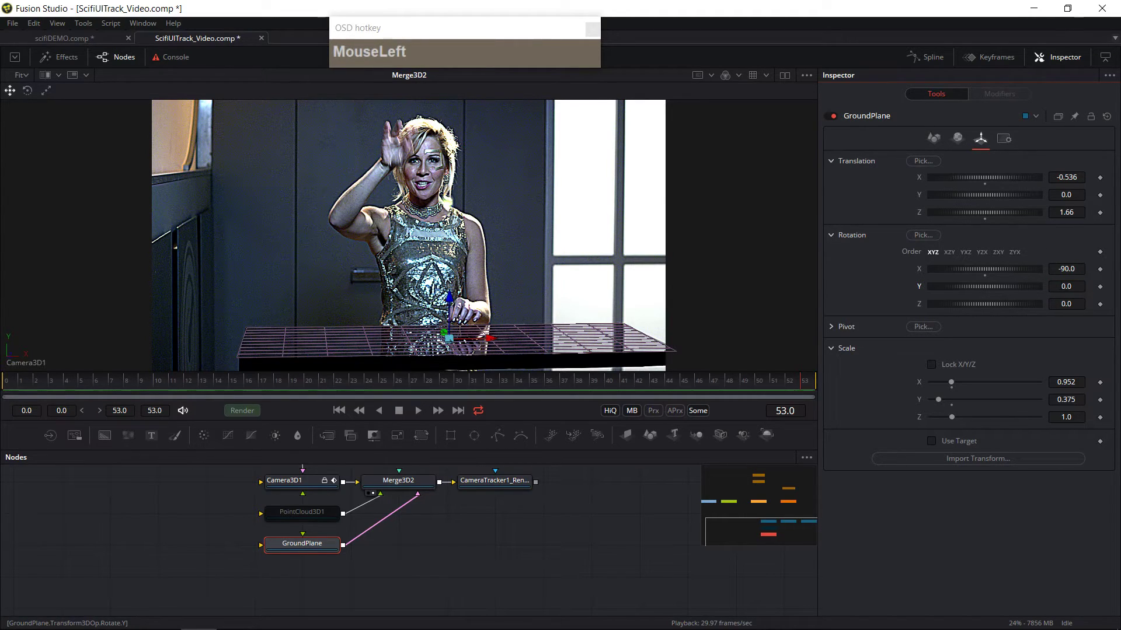
pyautogui.moveTo(985, 286); pyautogui.dragTo(992, 286)
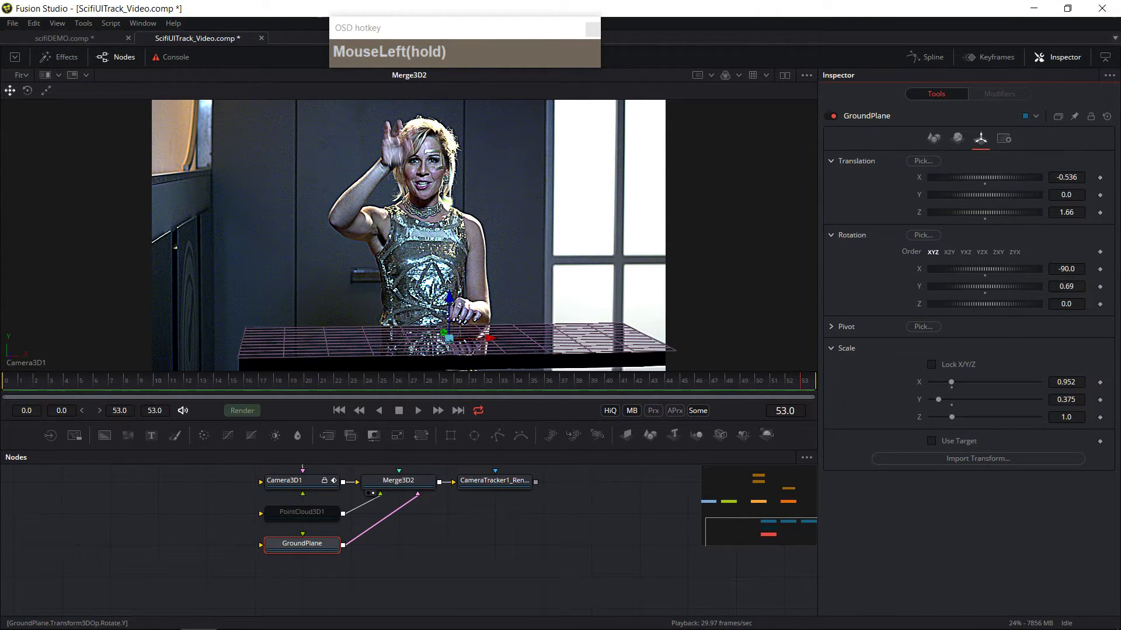
pyautogui.click(695, 514)
# Step: Play back the shot to review the ground plane's alignment with the desk
pyautogui.click(418, 412)
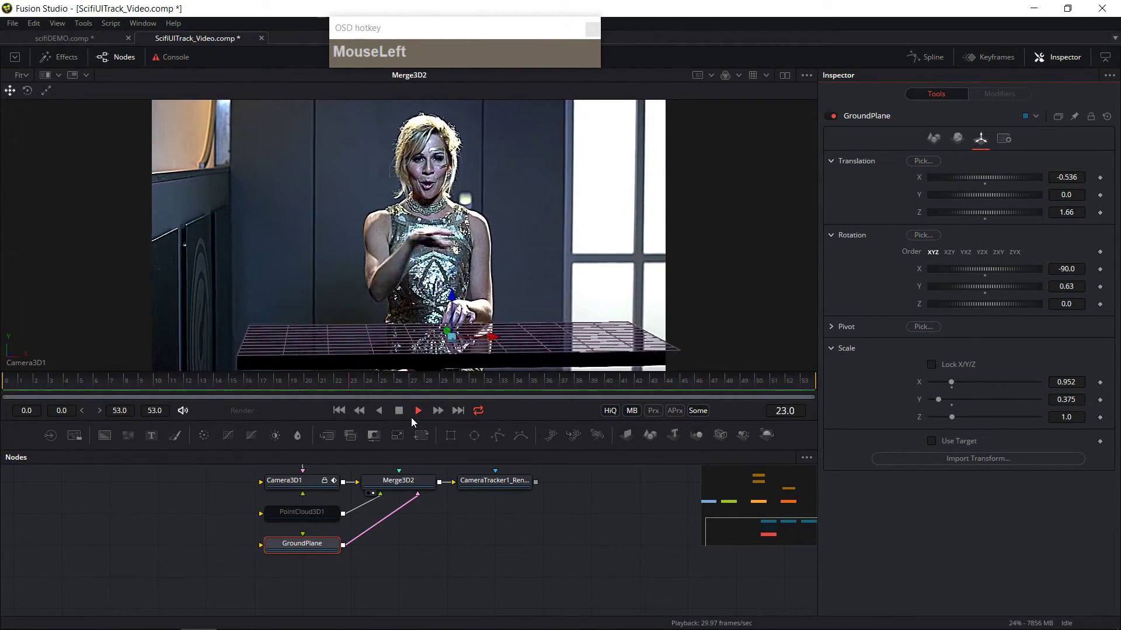
pyautogui.click(399, 411)
pyautogui.middleClick(476, 610)
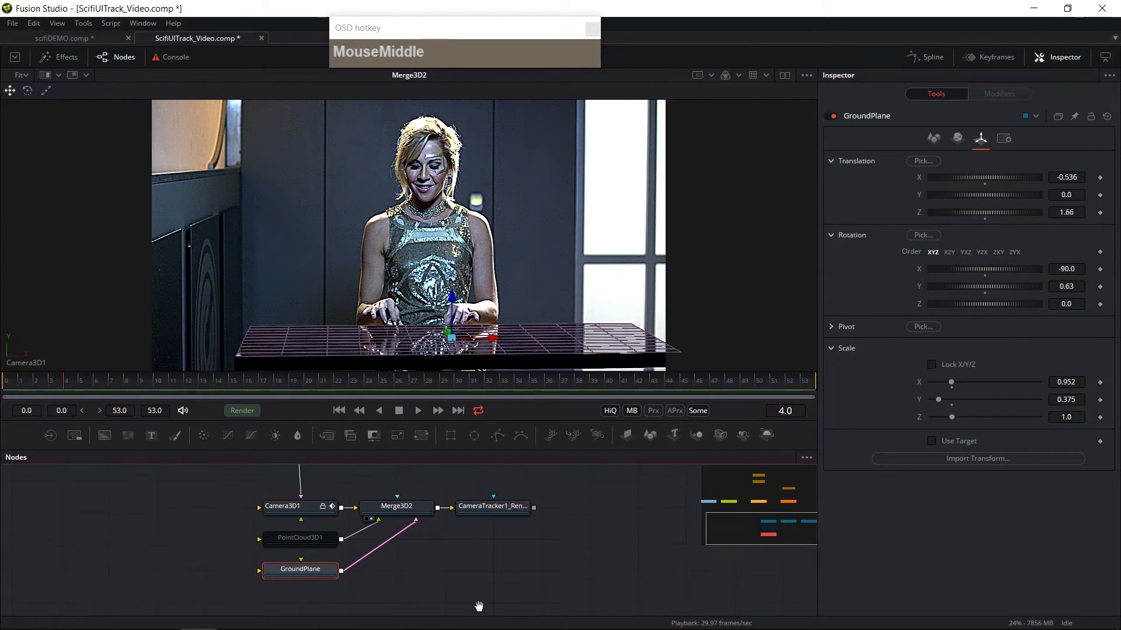
pyautogui.middleClick(493, 550)
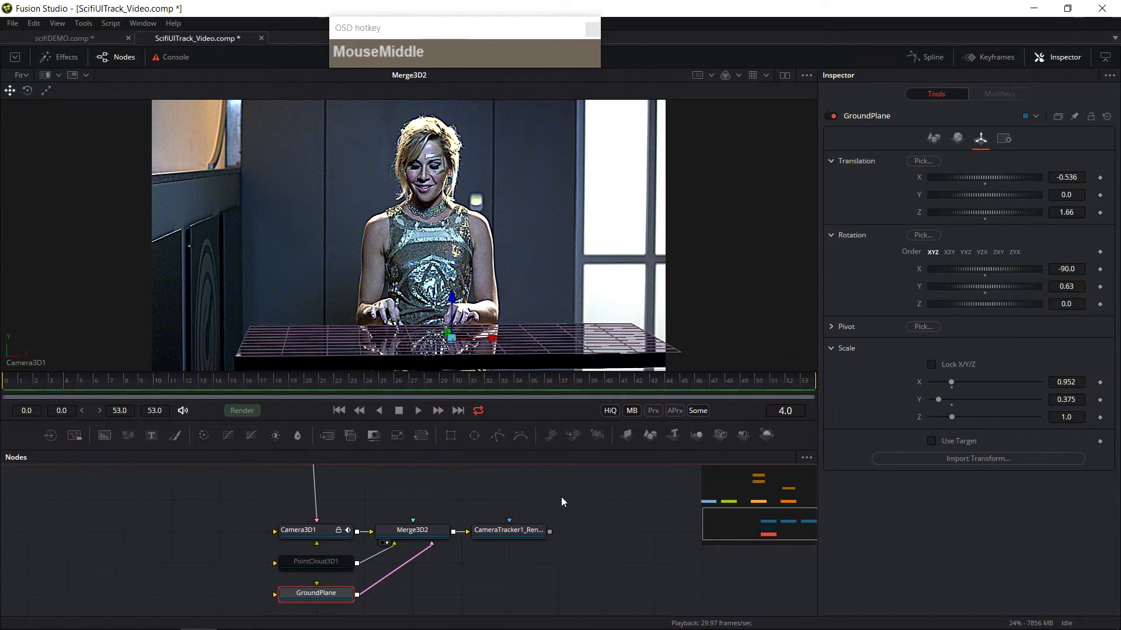
pyautogui.middleClick(465, 245)
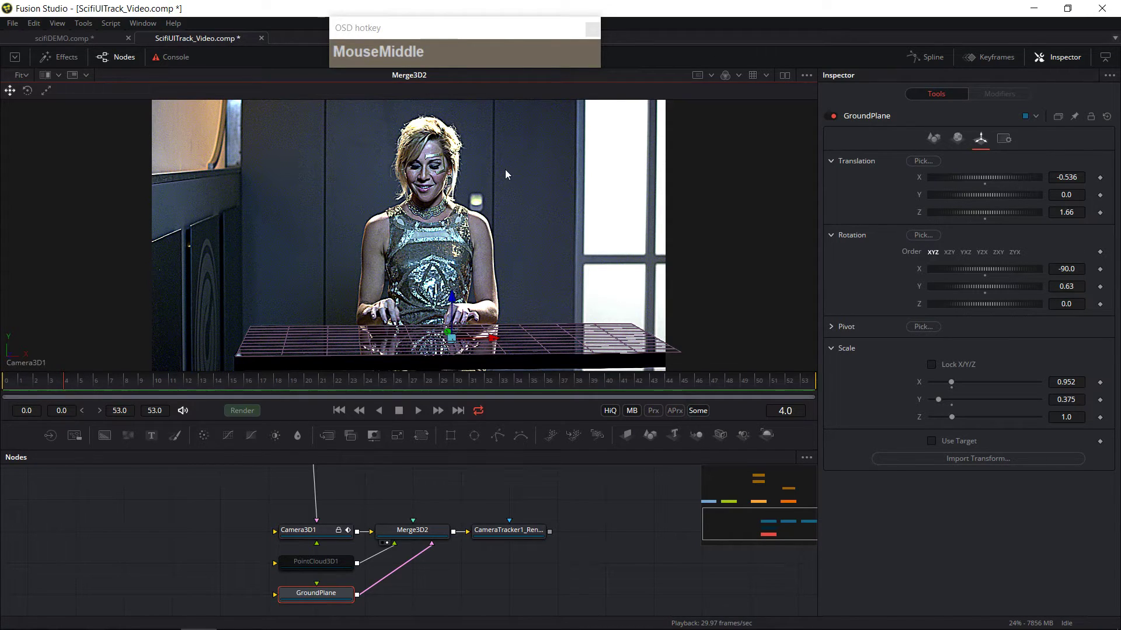
# Step: Bypass the UnsharpMask1 and ColorCorrector1 nodes to compare the plate without sharpening and colour correction
pyautogui.keyDown('ctrl'); pyautogui.scroll(-3, 333, 493); pyautogui.keyUp('ctrl')
pyautogui.keyDown('ctrl'); pyautogui.scroll(3, 335, 497); pyautogui.keyUp('ctrl')
pyautogui.middleClick(367, 496)
pyautogui.middleClick(384, 480)
pyautogui.middleClick(381, 549)
pyautogui.keyDown('ctrl'); pyautogui.scroll(2, 400, 544); pyautogui.keyUp('ctrl')
pyautogui.keyDown('ctrl'); pyautogui.middleClick(426, 525); pyautogui.keyUp('ctrl')
pyautogui.click(417, 512)
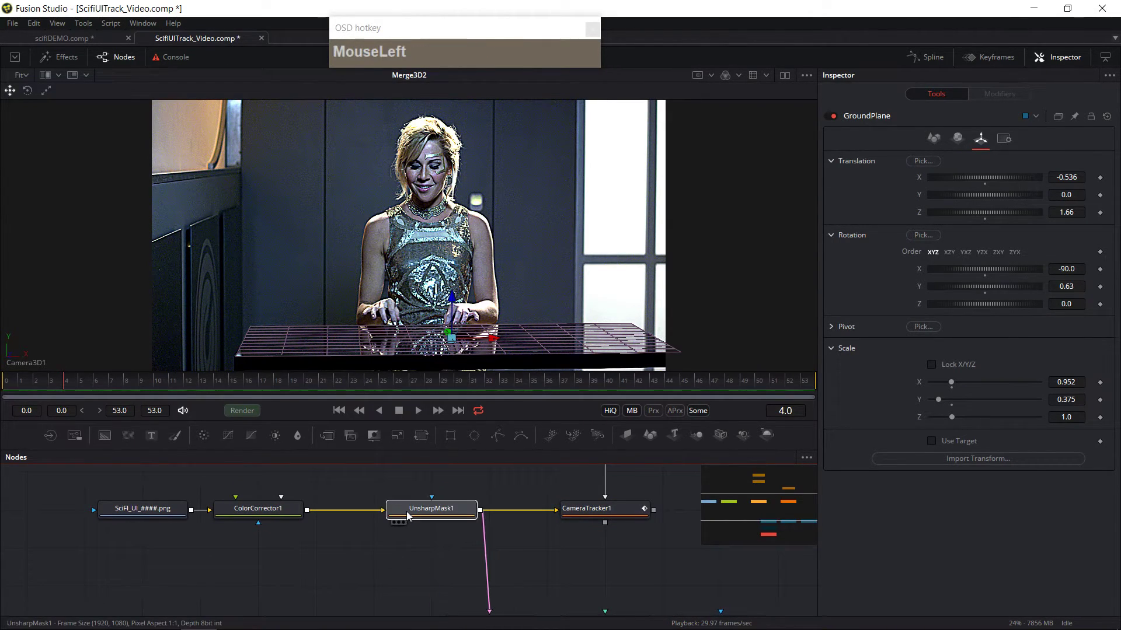
pyautogui.click(405, 512)
pyautogui.click(835, 116)
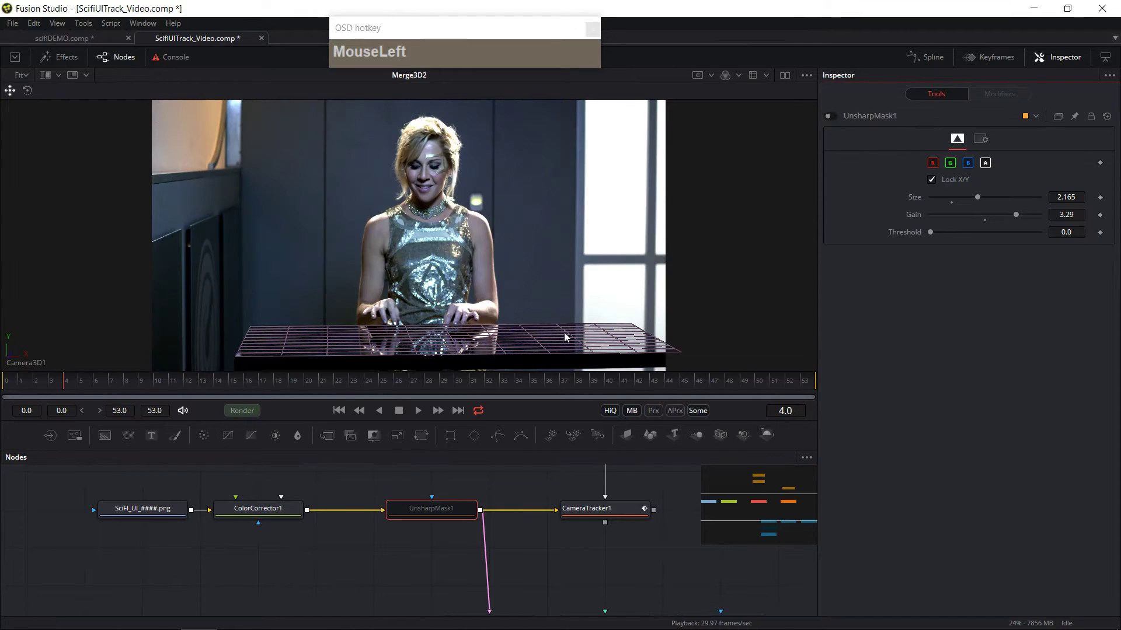
pyautogui.click(255, 507)
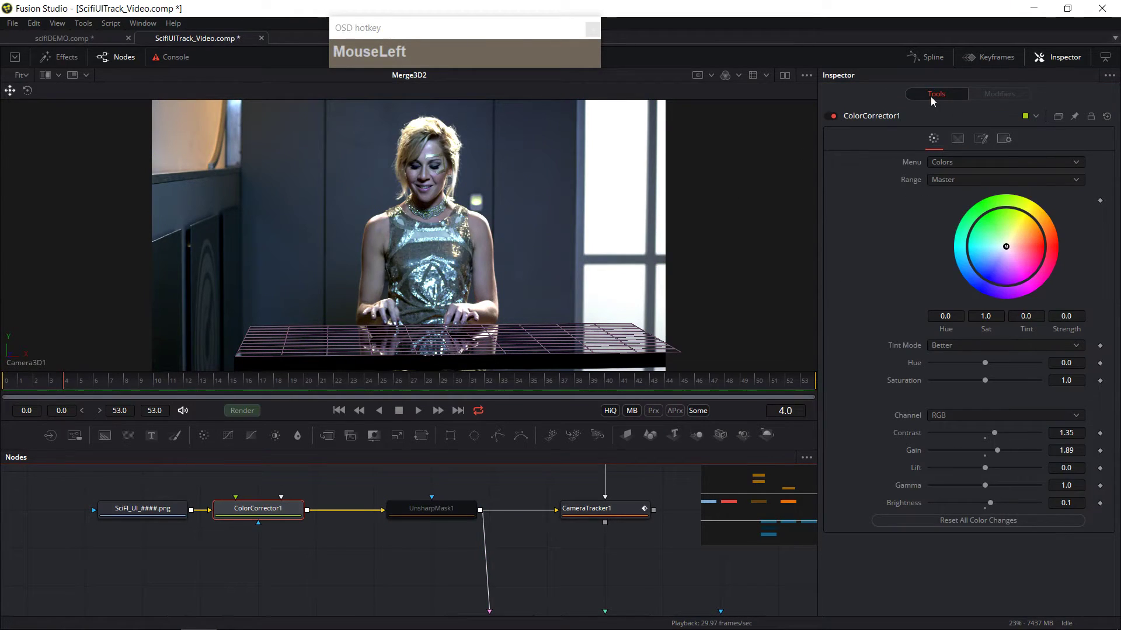
pyautogui.click(833, 117)
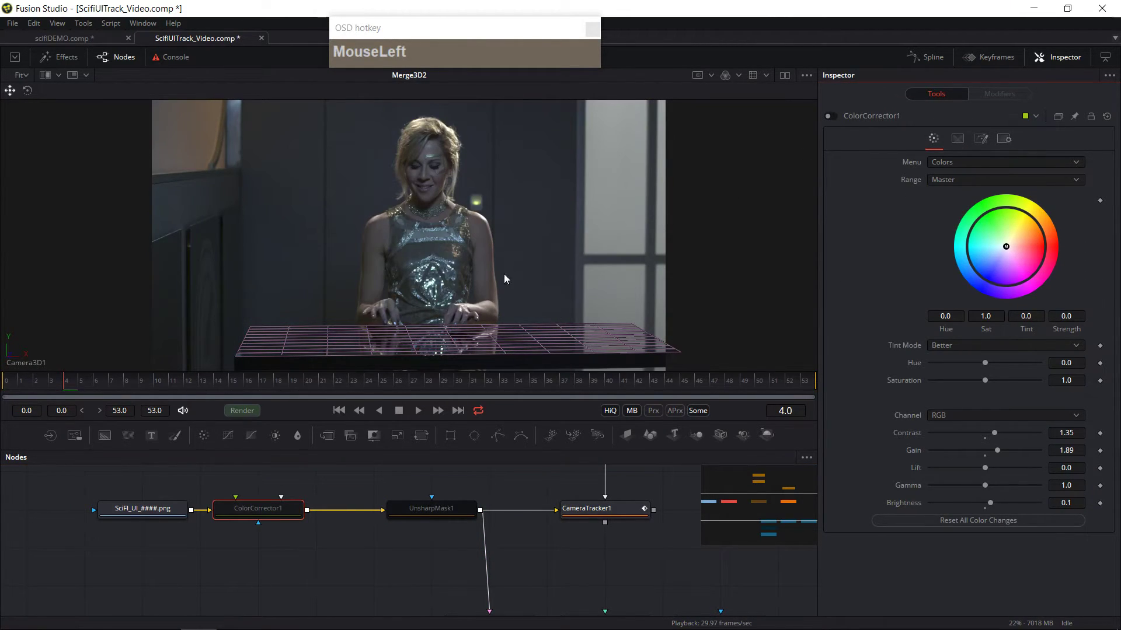
# Step: Play back the shot to review the 3D scene with the corrections bypassed
pyautogui.moveTo(517, 573); pyautogui.dragTo(443, 451)
pyautogui.moveTo(511, 537); pyautogui.dragTo(354, 555)
pyautogui.click(418, 411)
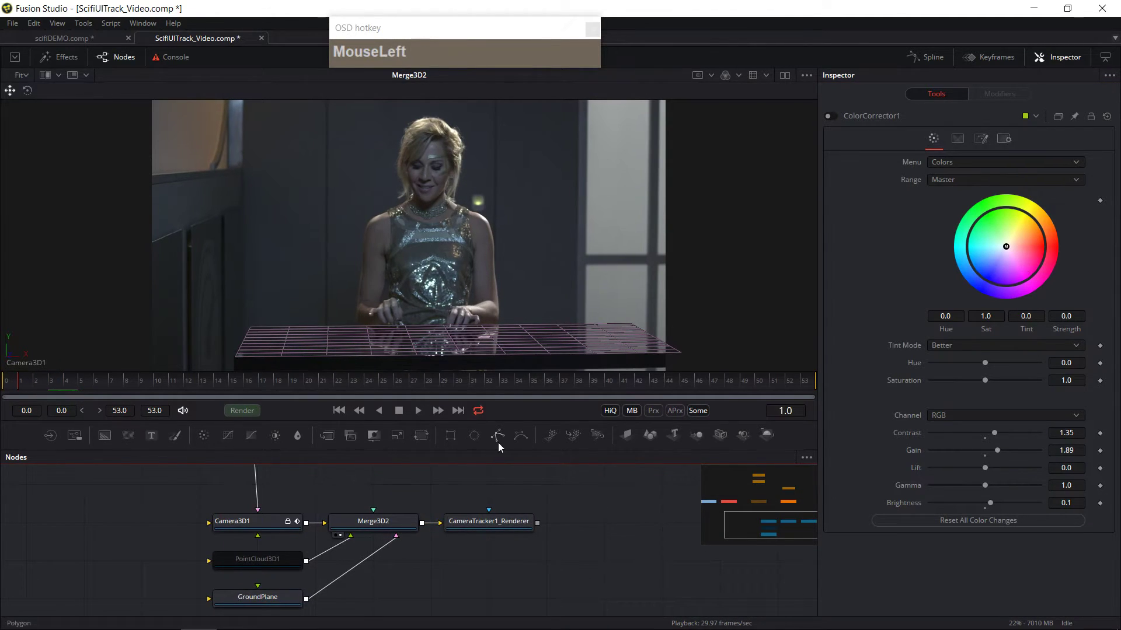
pyautogui.click(401, 409)
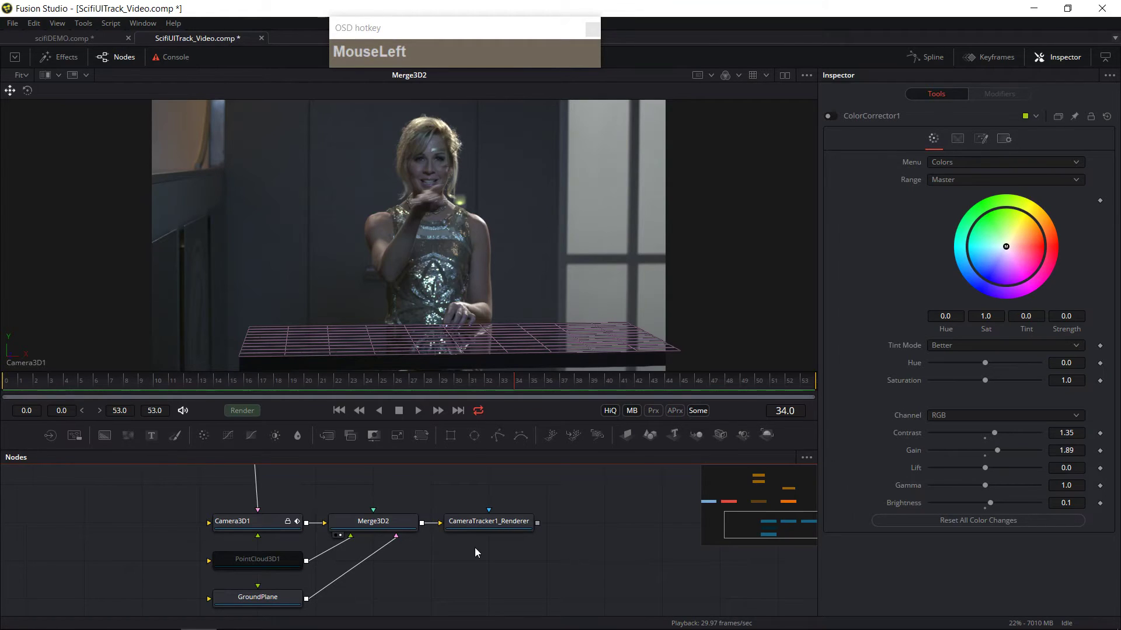
# Step: Add a Loader for the TableUI_####.png sequence from the scifiUIseq folder, merged onto the plate
pyautogui.middleClick(499, 562)
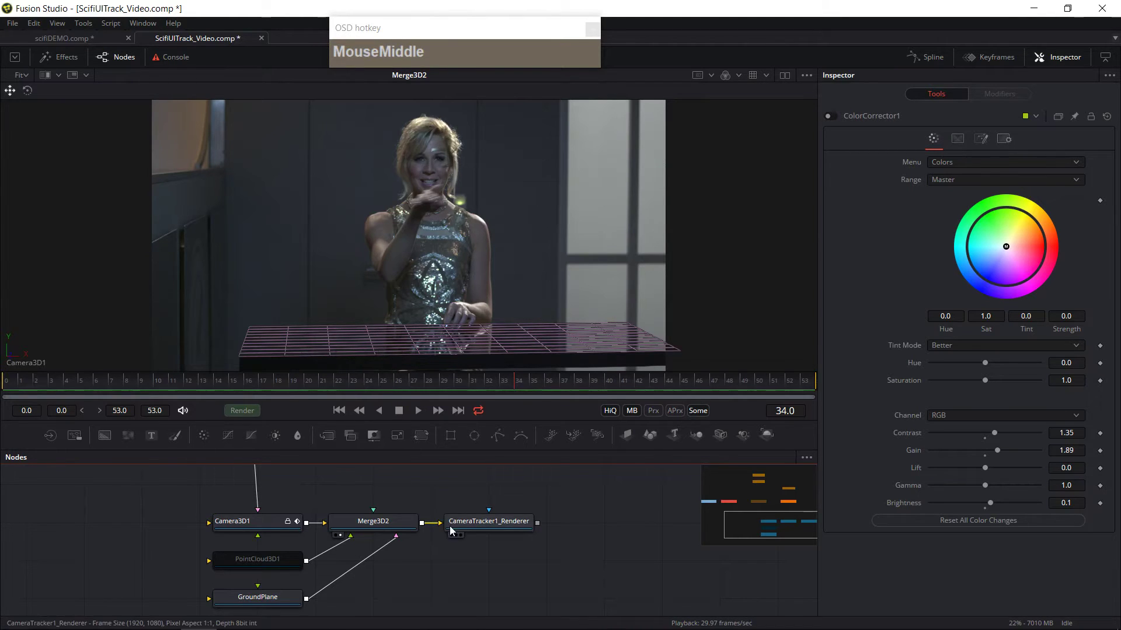
pyautogui.keyDown('ctrl'); pyautogui.scroll(-3, 463, 572); pyautogui.keyUp('ctrl')
pyautogui.moveTo(532, 546); pyautogui.dragTo(528, 536)
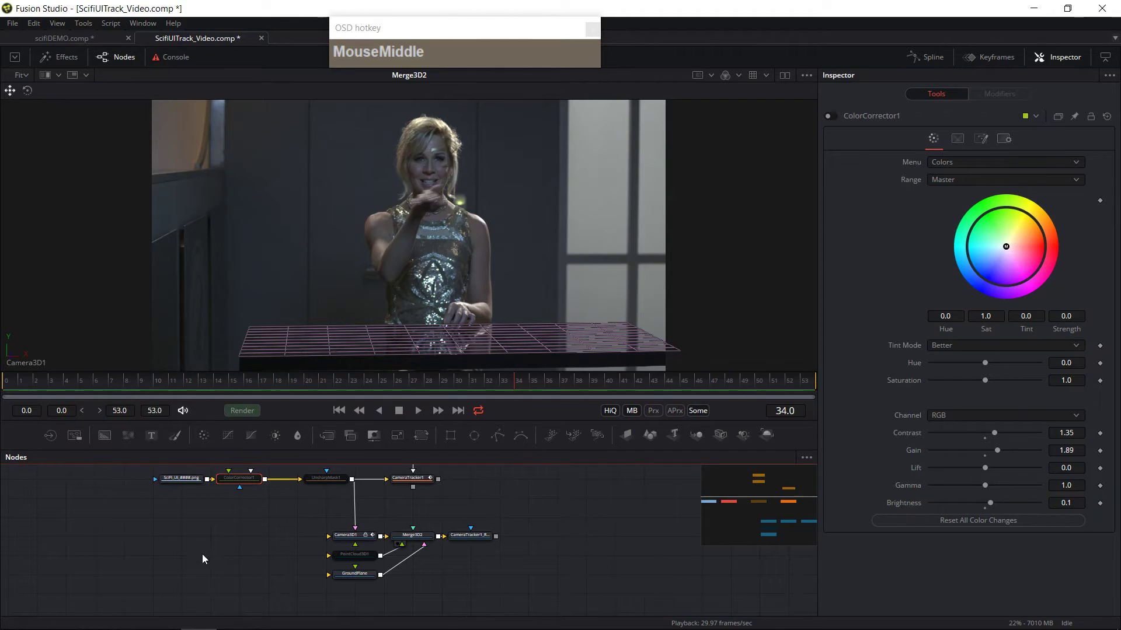
pyautogui.moveTo(204, 552); pyautogui.dragTo(204, 544)
pyautogui.click(51, 436)
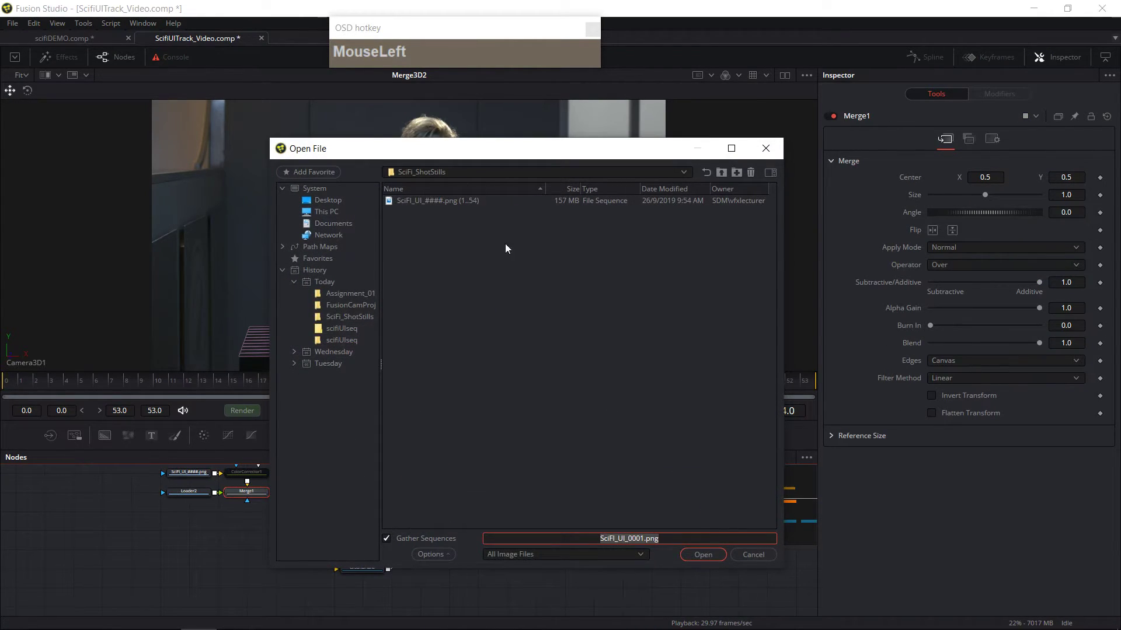
pyautogui.click(723, 171)
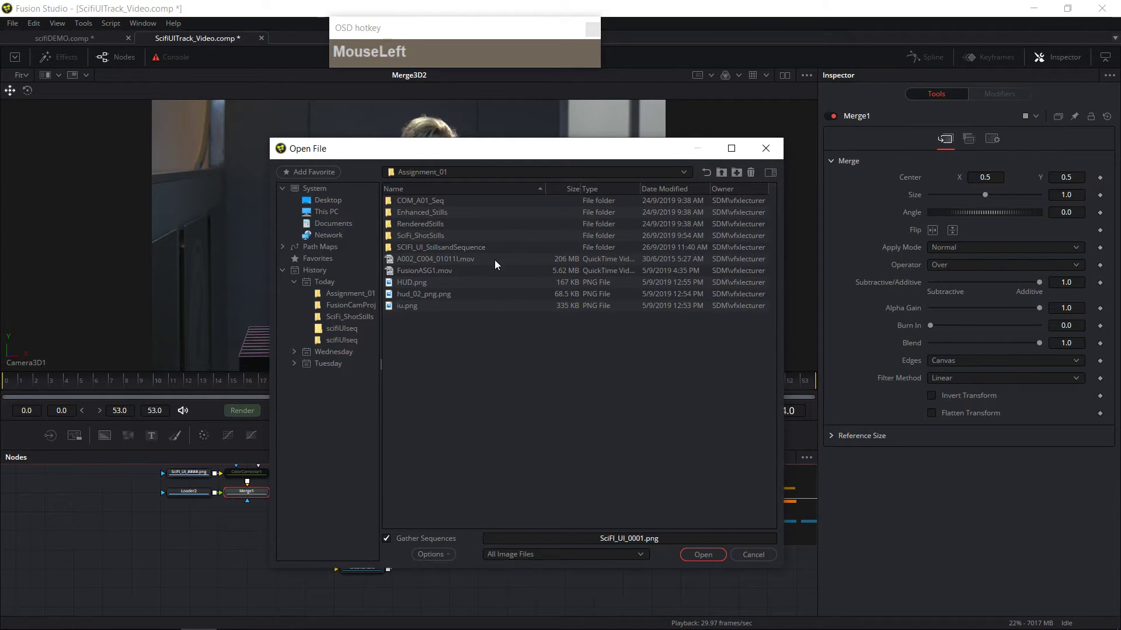
pyautogui.doubleClick(445, 246)
pyautogui.doubleClick(408, 201)
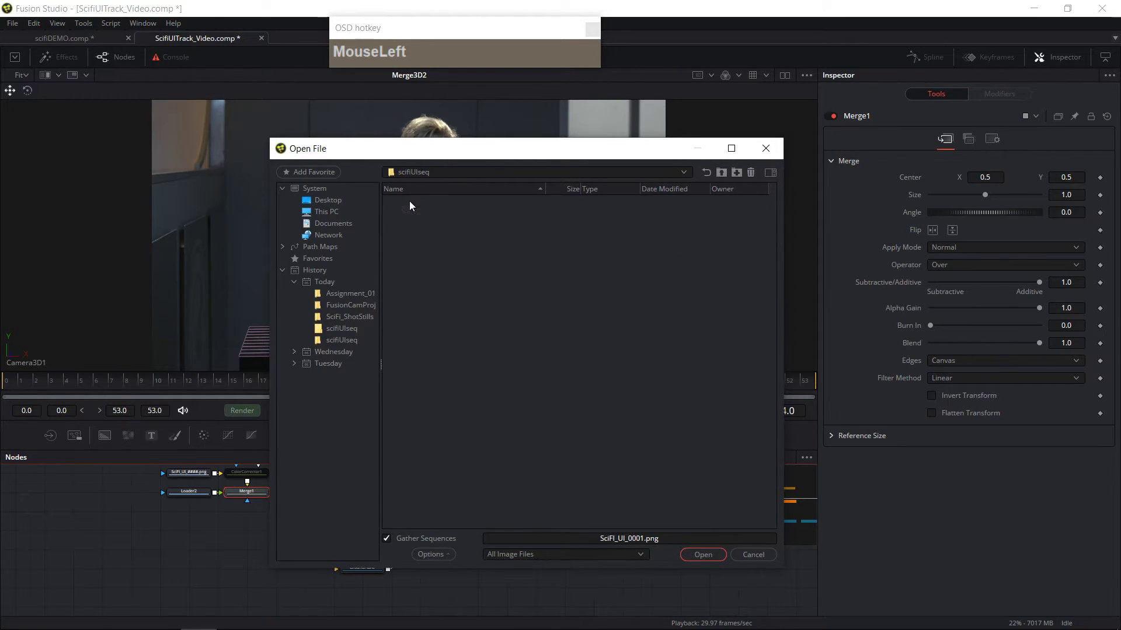
pyautogui.click(409, 213)
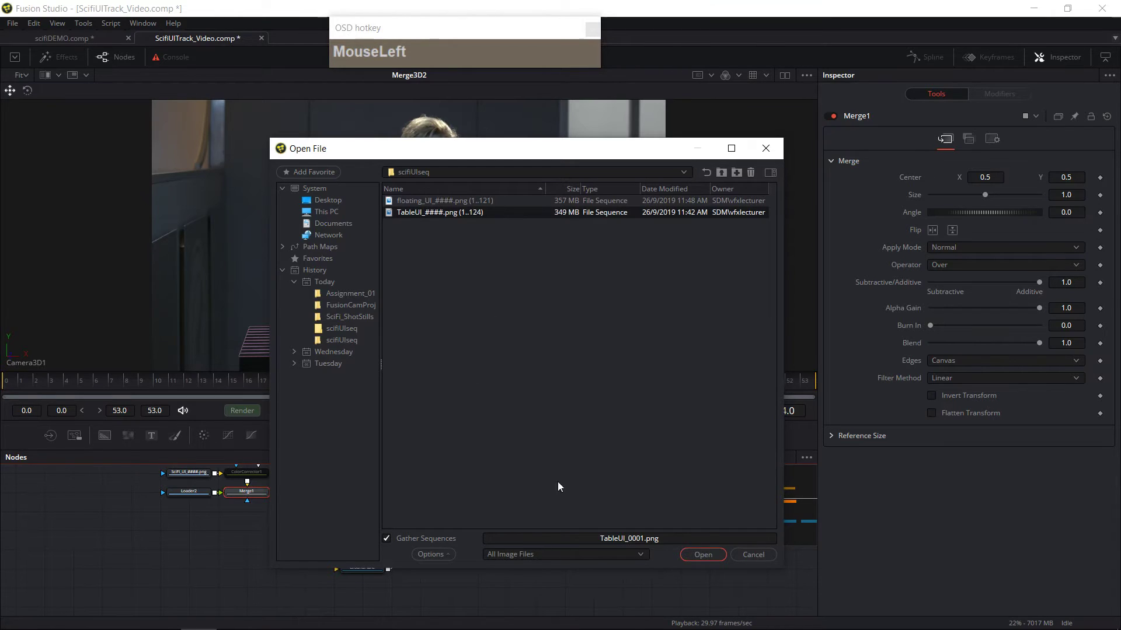
pyautogui.click(710, 554)
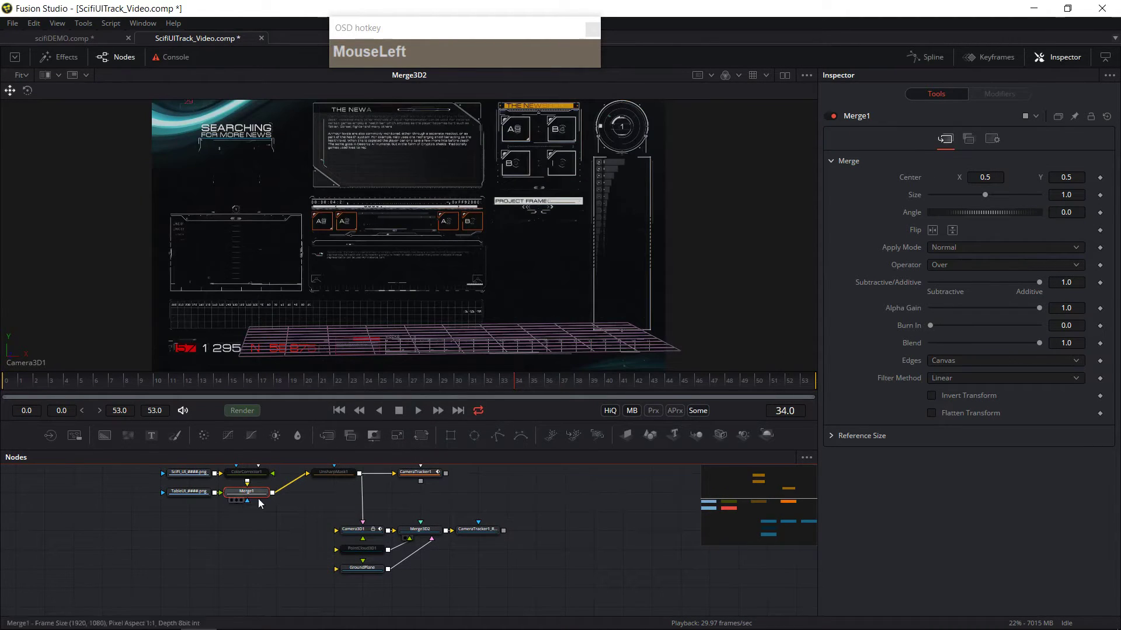
# Step: Remove the newly added Loader and Merge nodes from the flow
pyautogui.moveTo(282, 569); pyautogui.dragTo(396, 555)
pyautogui.hotkey('ctrl', 'z')
pyautogui.moveTo(378, 558); pyautogui.dragTo(422, 593)
pyautogui.click(370, 547)
pyautogui.moveTo(499, 604); pyautogui.dragTo(497, 559)
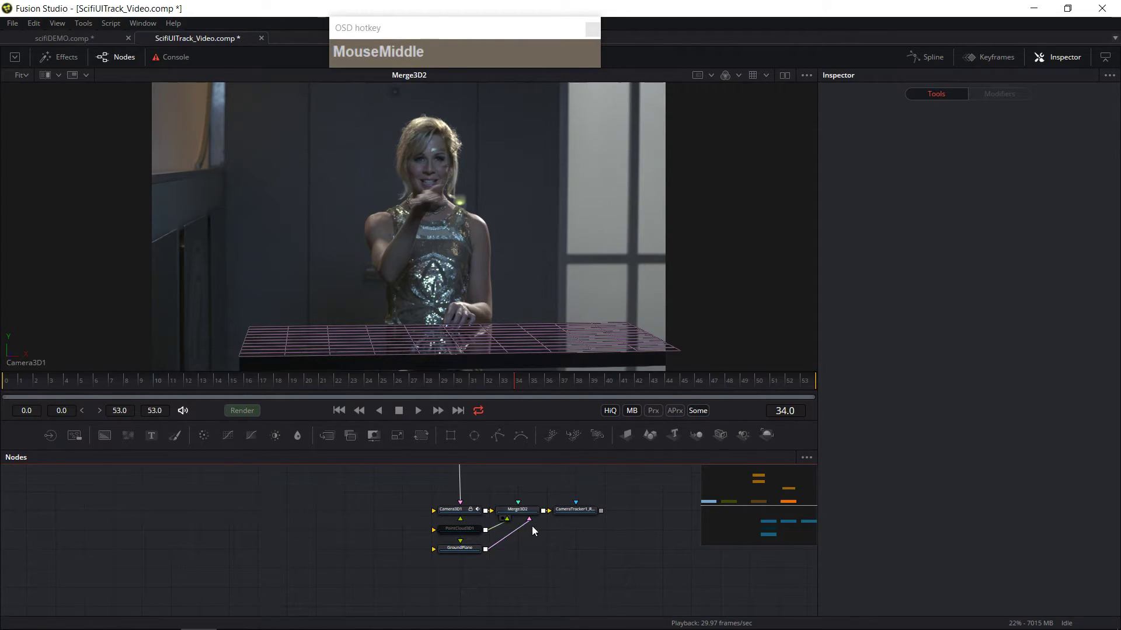
# Step: Add a new Loader and load the TableUI_####.png image sequence
pyautogui.click(563, 551)
pyautogui.click(51, 436)
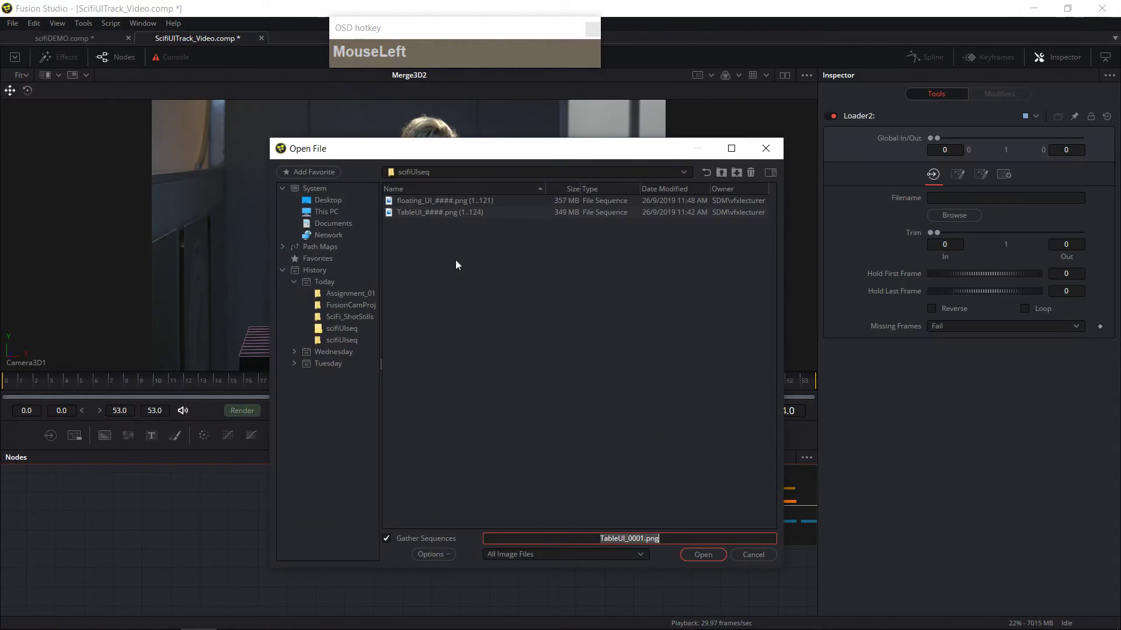
pyautogui.doubleClick(444, 216)
pyautogui.scroll(2, 319, 528)
pyautogui.scroll(-2, 348, 535)
# Step: Switch to a dual viewer and display the TableUI loader in the left viewer
pyautogui.click(785, 74)
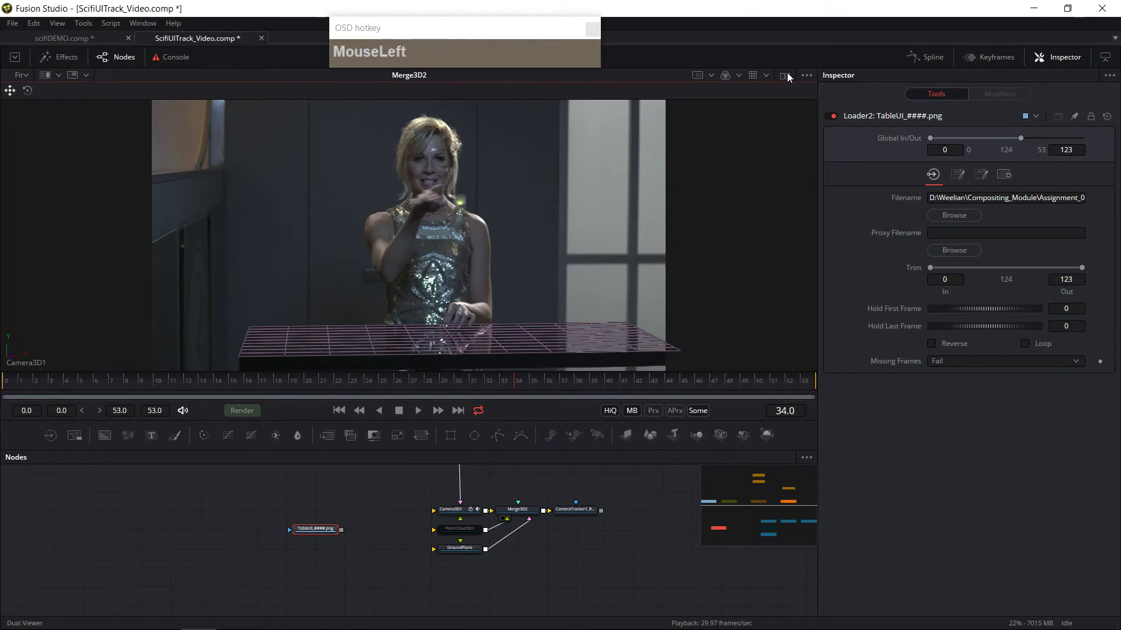
pyautogui.click(300, 537)
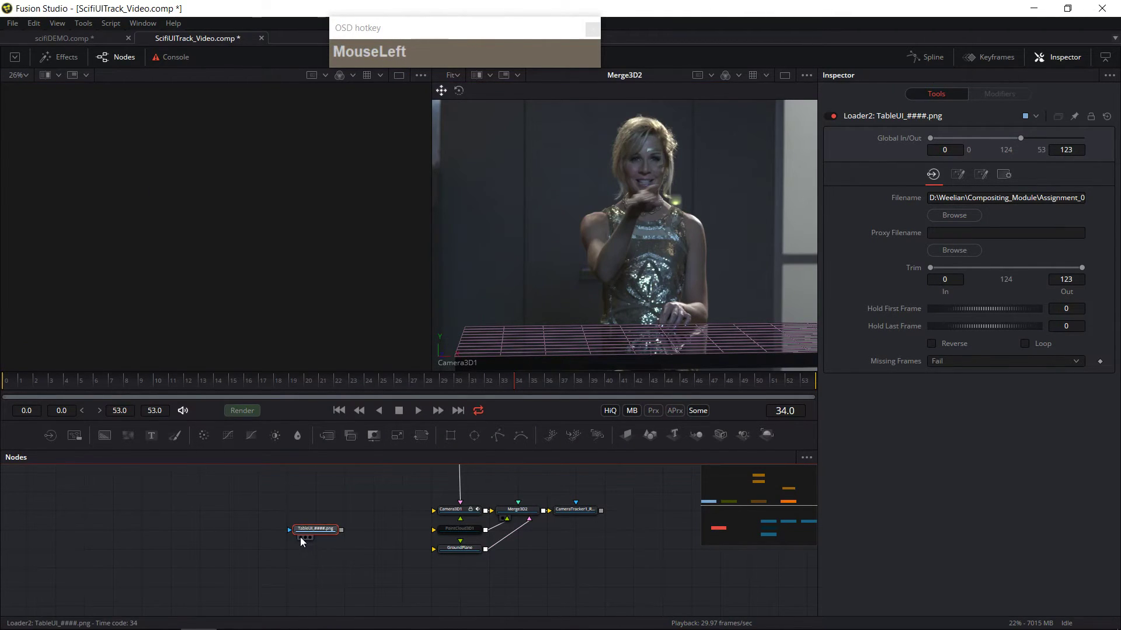
pyautogui.click(66, 391)
pyautogui.moveTo(78, 394); pyautogui.dragTo(348, 414)
pyautogui.moveTo(453, 421); pyautogui.dragTo(18, 396)
pyautogui.moveTo(412, 560); pyautogui.dragTo(385, 551)
pyautogui.middleClick(516, 532)
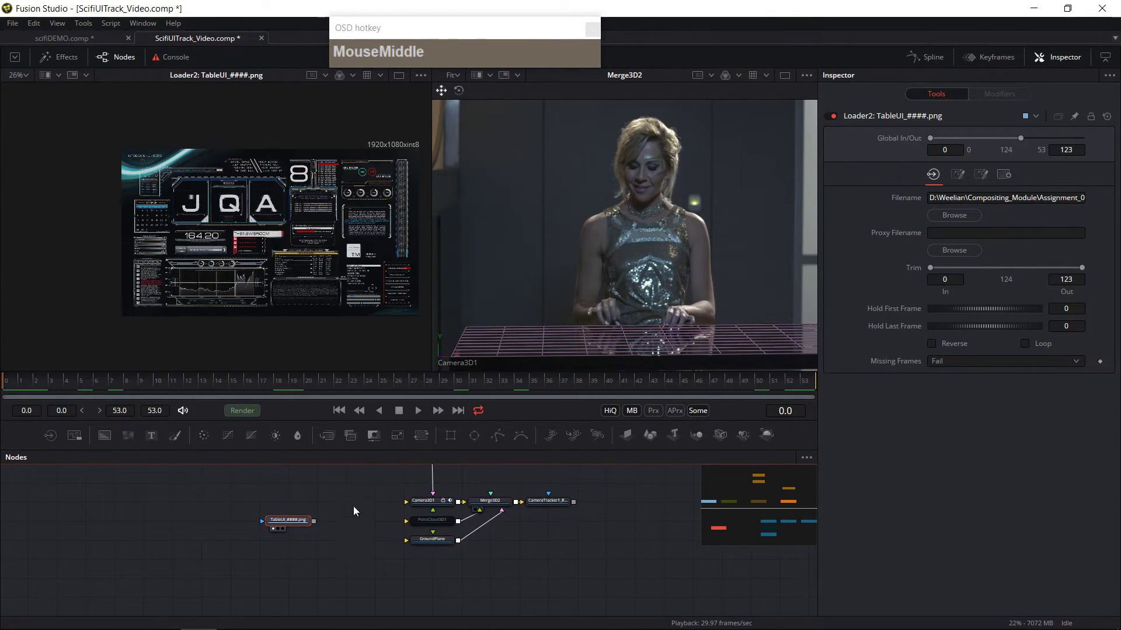
# Step: Rename the GroundPlane node to TableTop
pyautogui.moveTo(288, 520); pyautogui.dragTo(288, 539)
pyautogui.scroll(2, 380, 547)
pyautogui.scroll(-2, 388, 558)
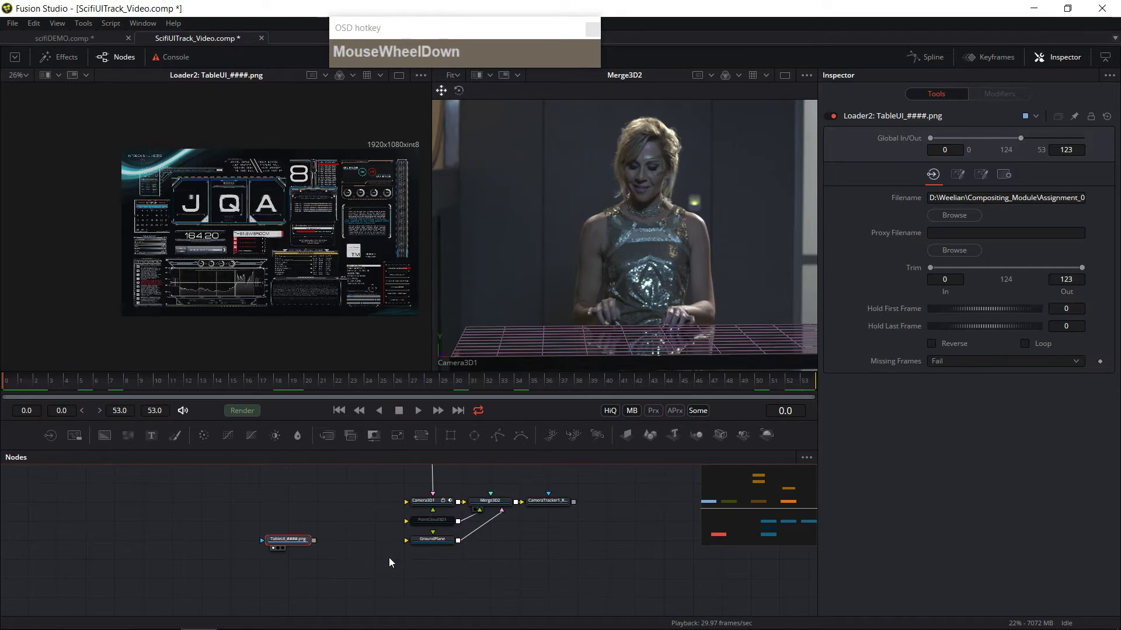
pyautogui.keyDown('ctrl'); pyautogui.scroll(1, 391, 569); pyautogui.keyUp('ctrl')
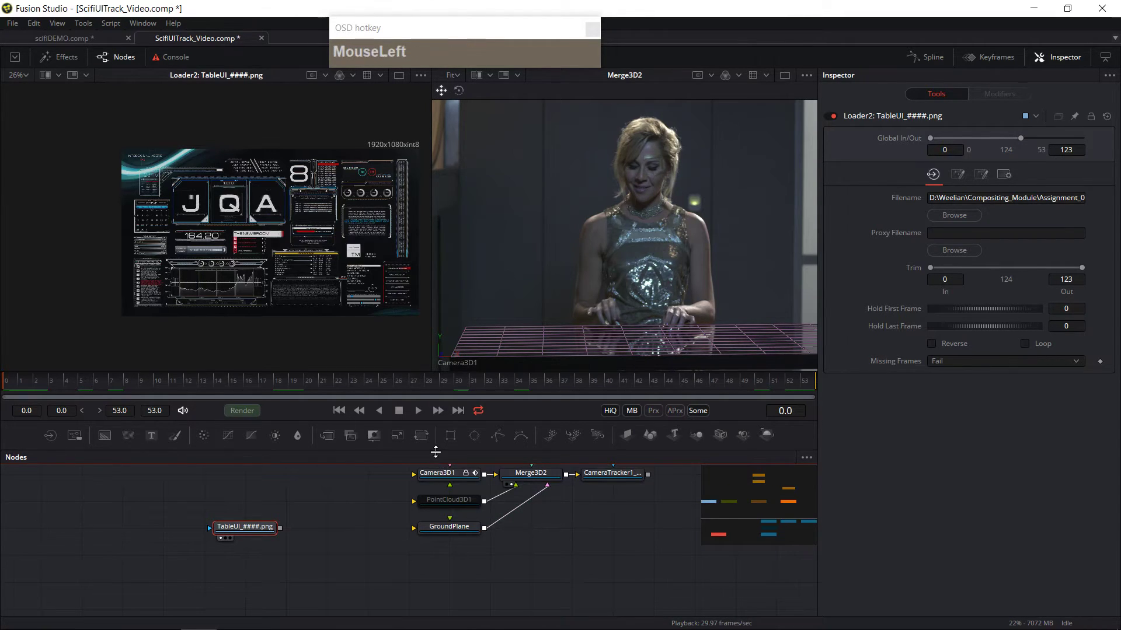
pyautogui.moveTo(435, 452); pyautogui.dragTo(435, 364)
pyautogui.keyDown('ctrl'); pyautogui.scroll(1, 434, 479); pyautogui.keyUp('ctrl')
pyautogui.middleClick(438, 491)
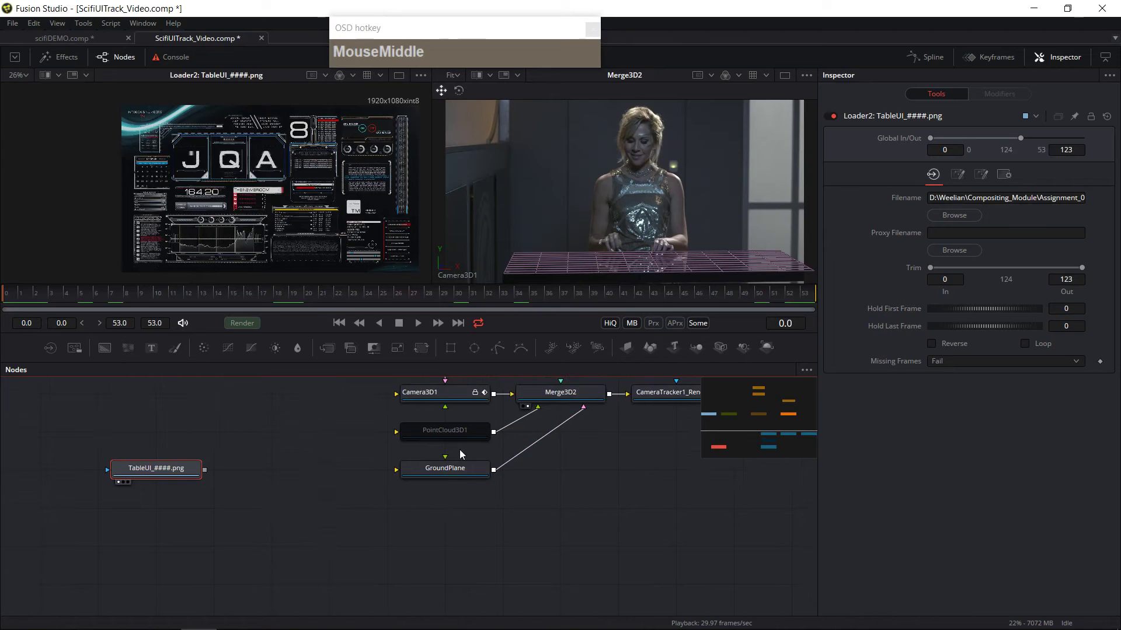
pyautogui.click(452, 468)
pyautogui.press('F2')
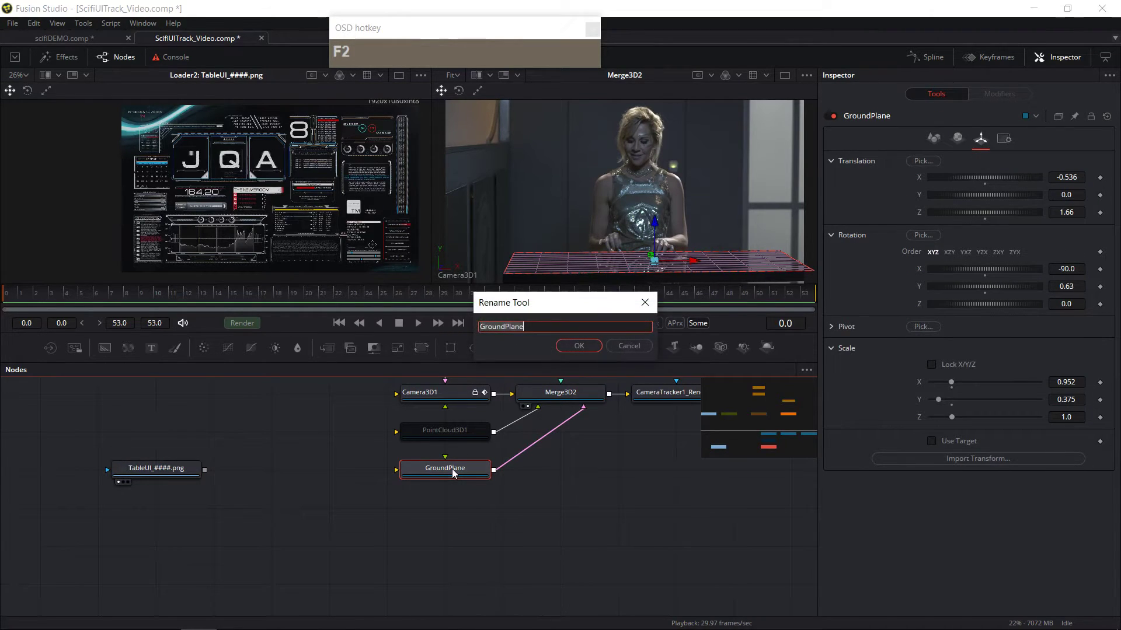
pyautogui.write('TableTop')
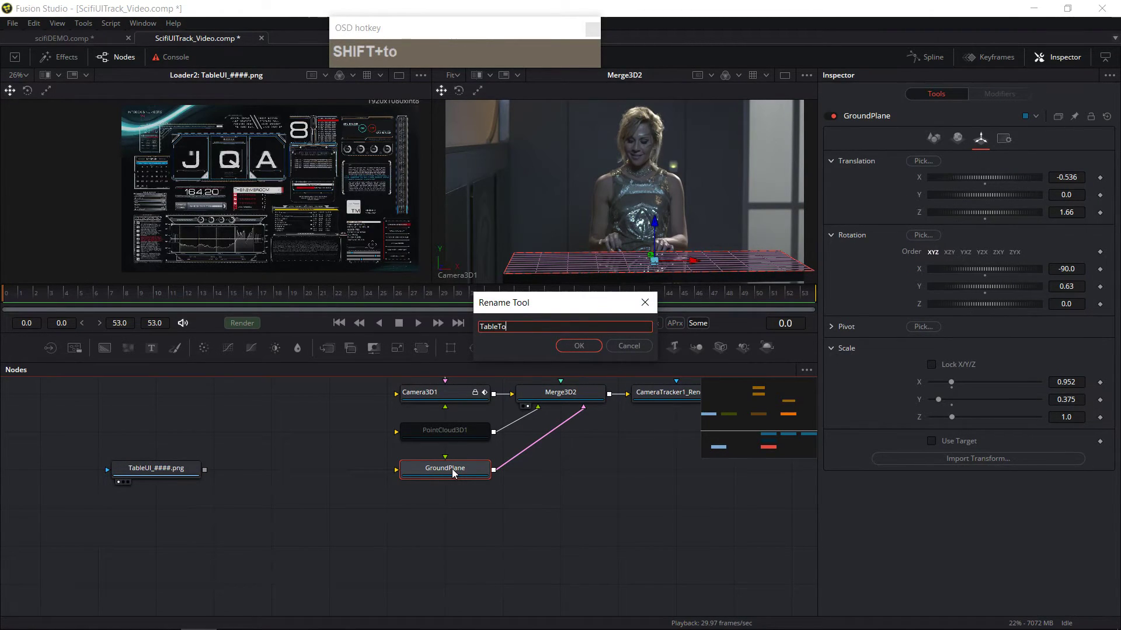
pyautogui.press('Return')
# Step: Connect the TableUI loader's output to the TableTop plane's input
pyautogui.click(165, 472)
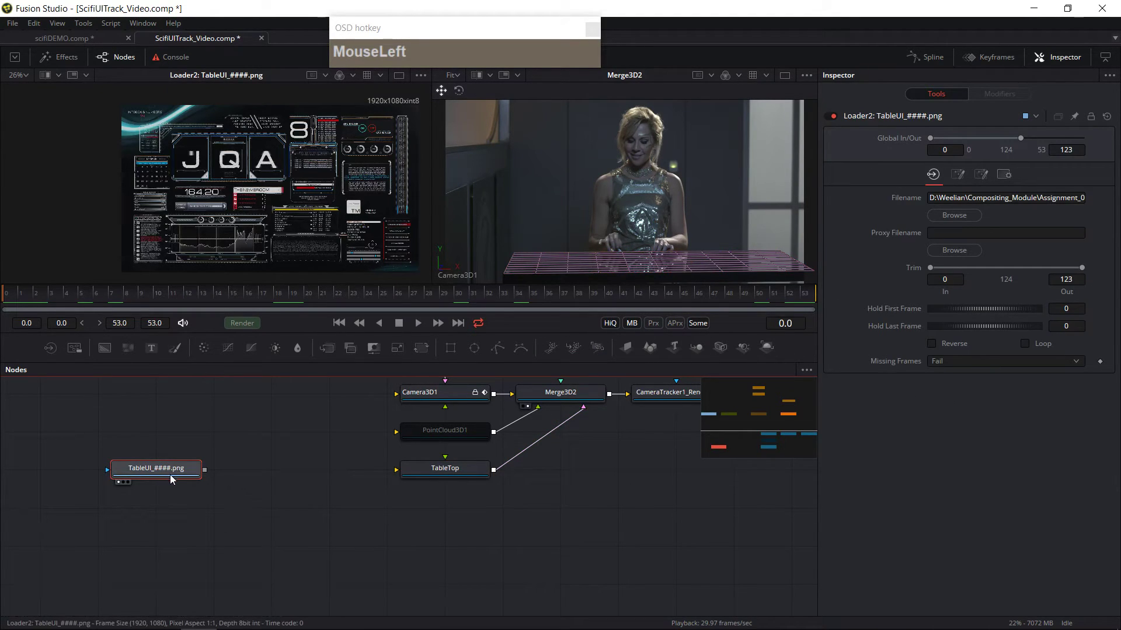
pyautogui.moveTo(204, 470); pyautogui.dragTo(414, 473)
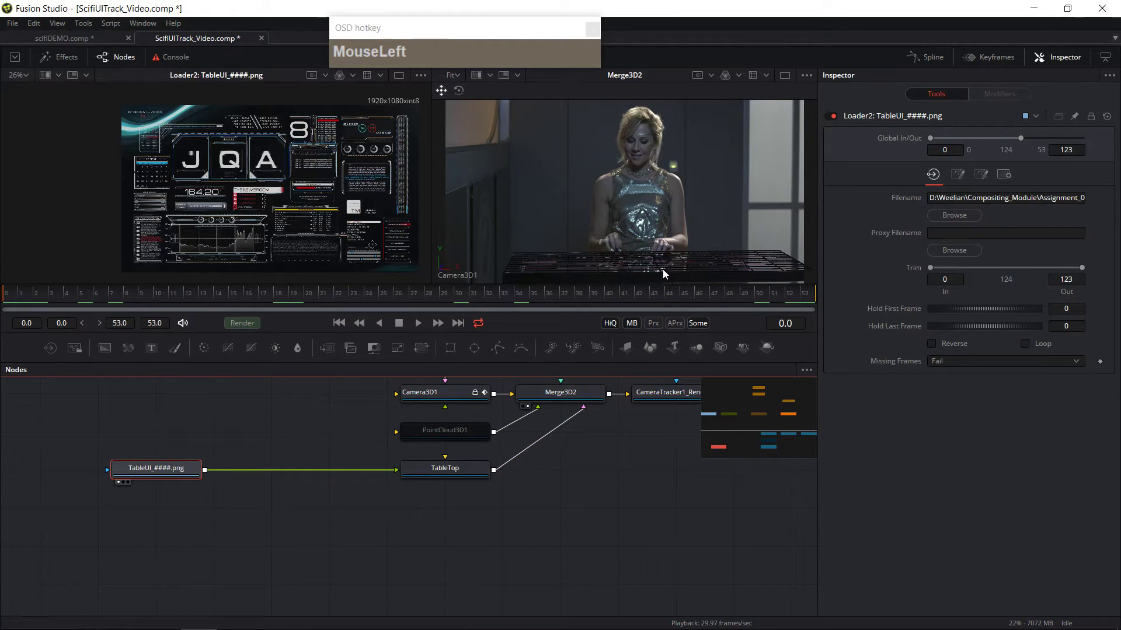
# Step: View the CameraTracker1_Renderer output and set its renderer type to Software Renderer
pyautogui.moveTo(635, 445); pyautogui.dragTo(588, 478)
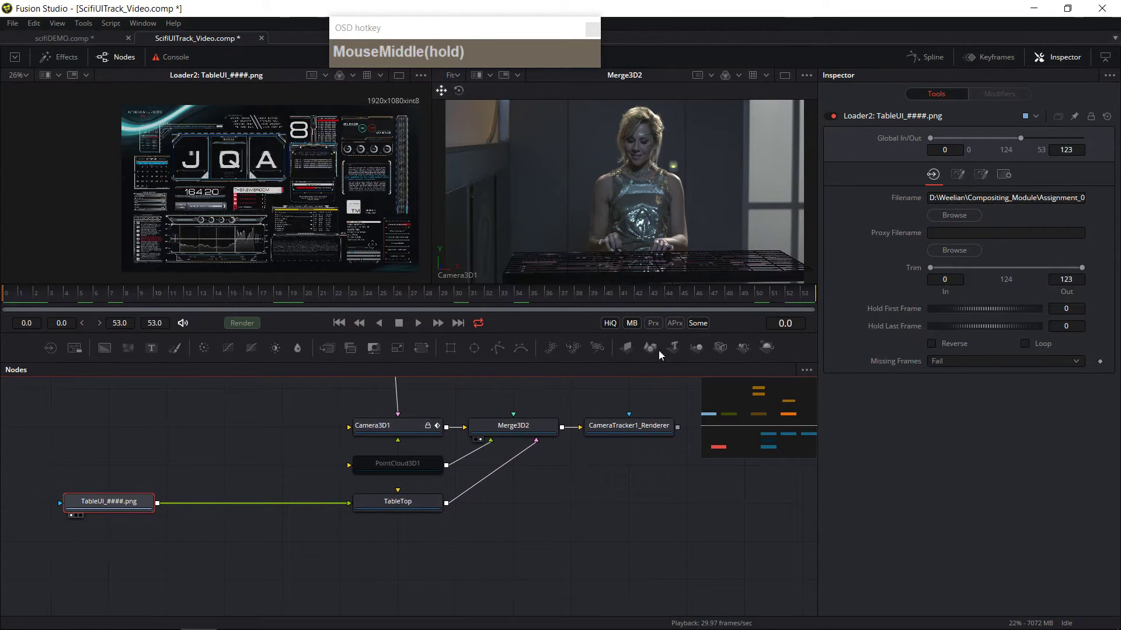
pyautogui.click(596, 440)
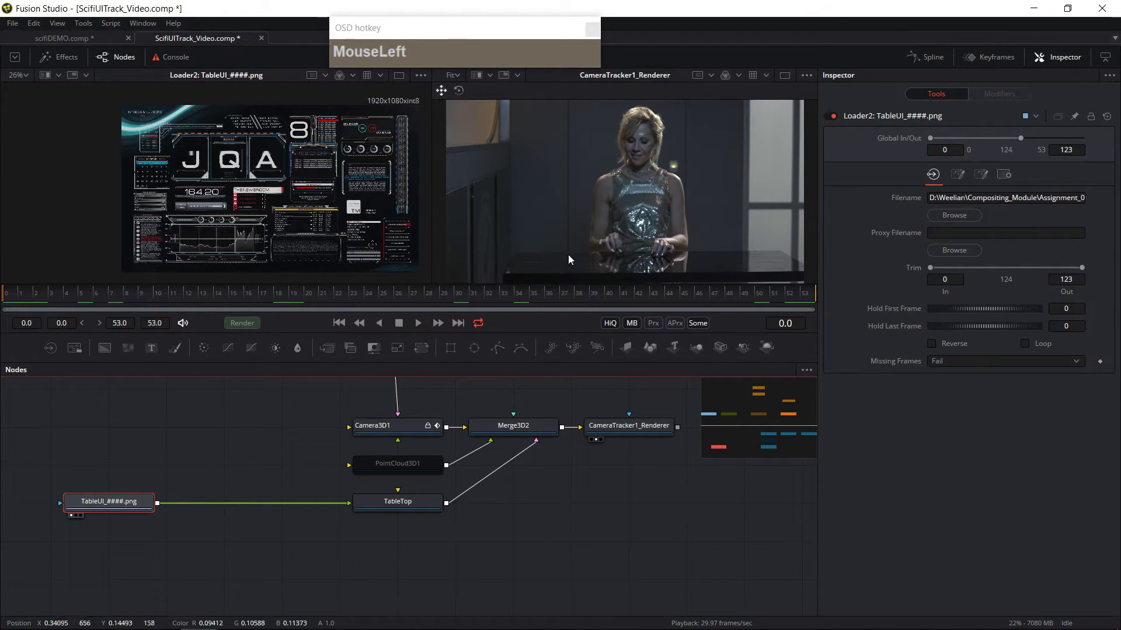
pyautogui.click(657, 433)
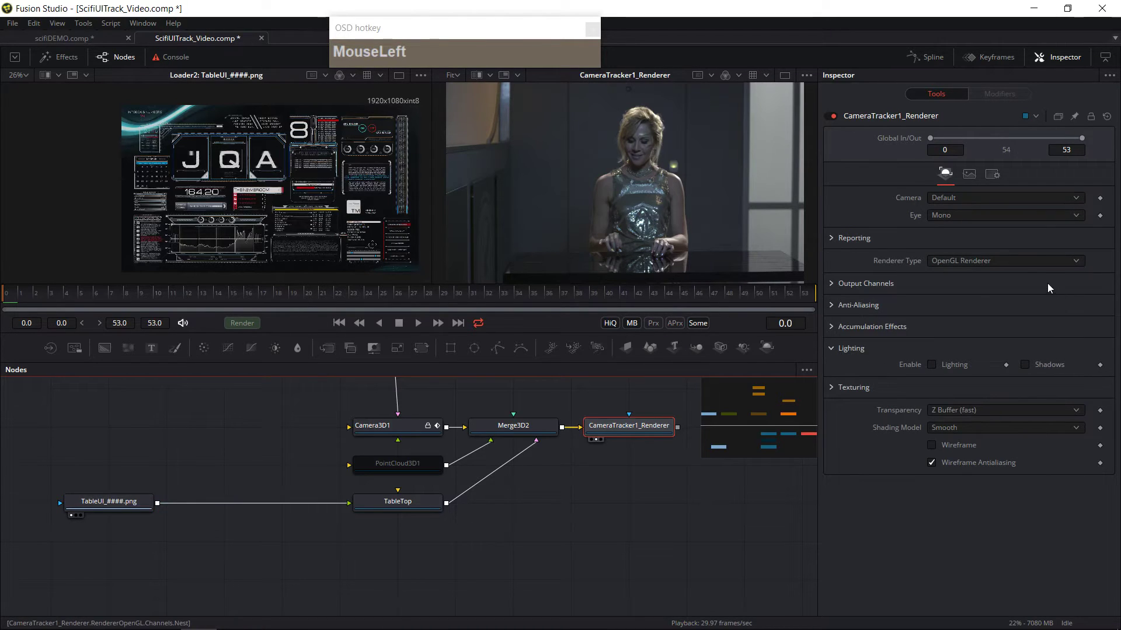
pyautogui.click(1031, 264)
pyautogui.click(941, 283)
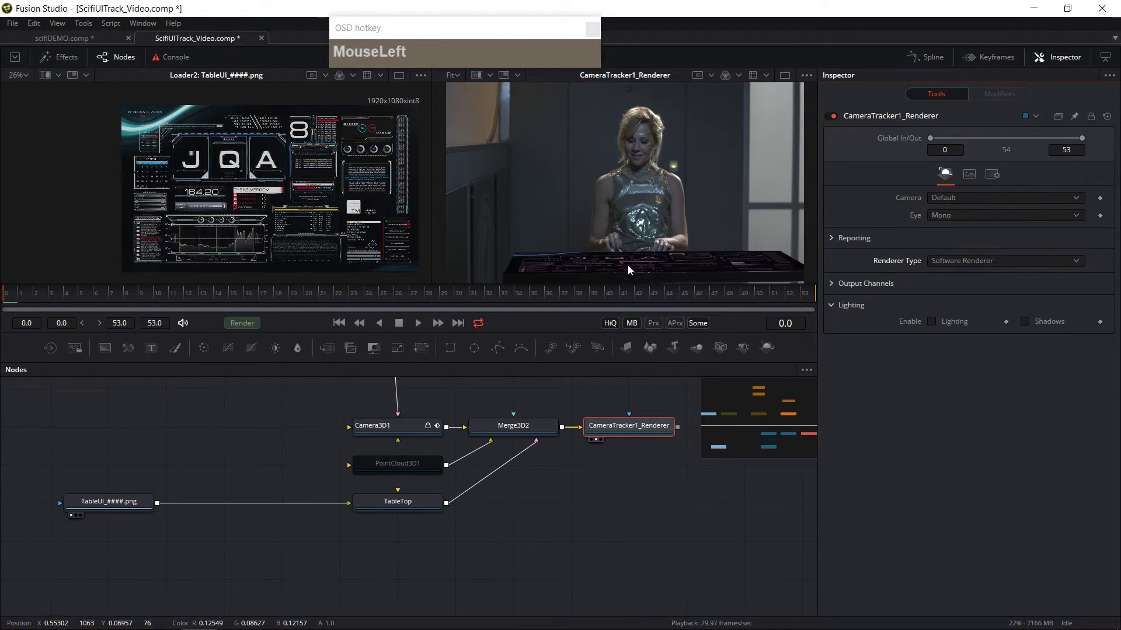
pyautogui.scroll(5, 607, 270)
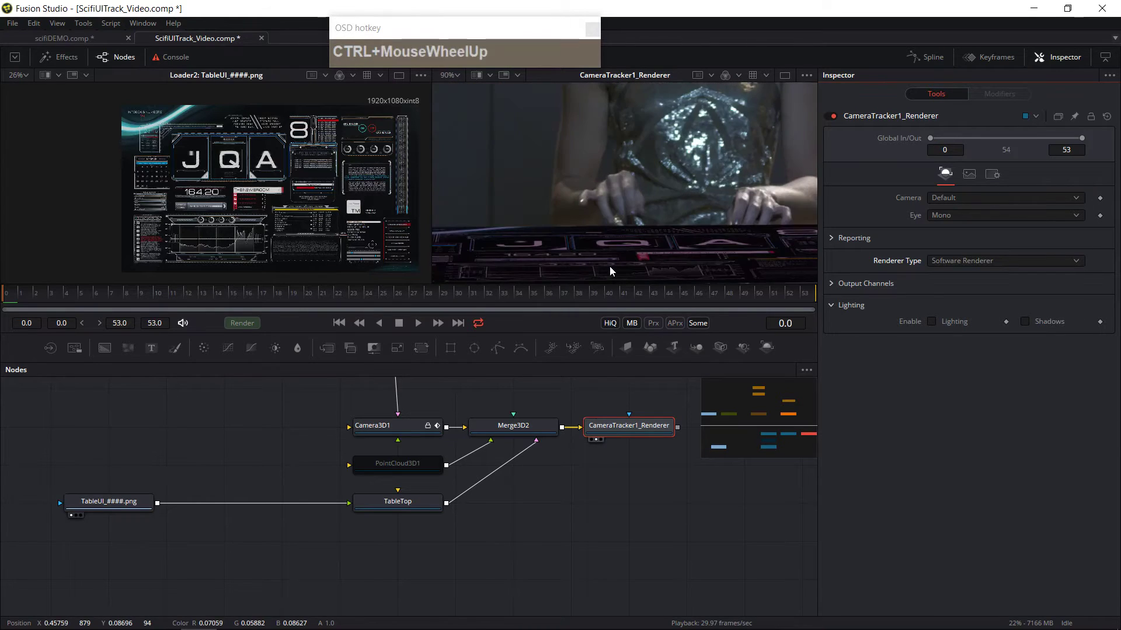
pyautogui.scroll(-5, 625, 270)
pyautogui.scroll(4, 625, 267)
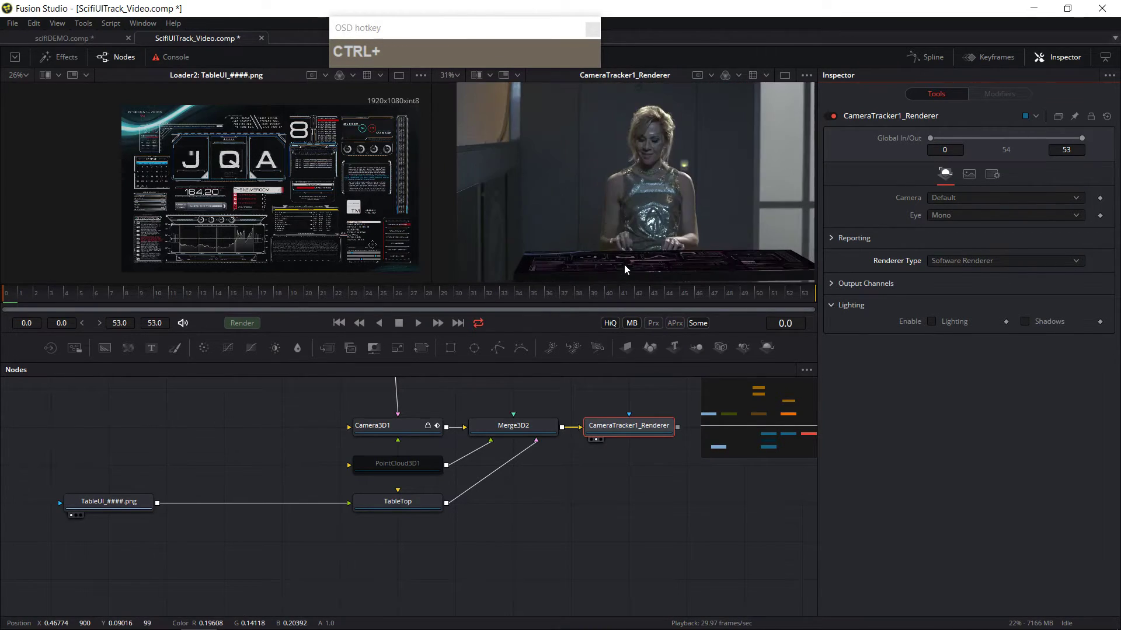
# Step: Disconnect the TableUI loader from the TableTop plane
pyautogui.moveTo(349, 503); pyautogui.dragTo(290, 517)
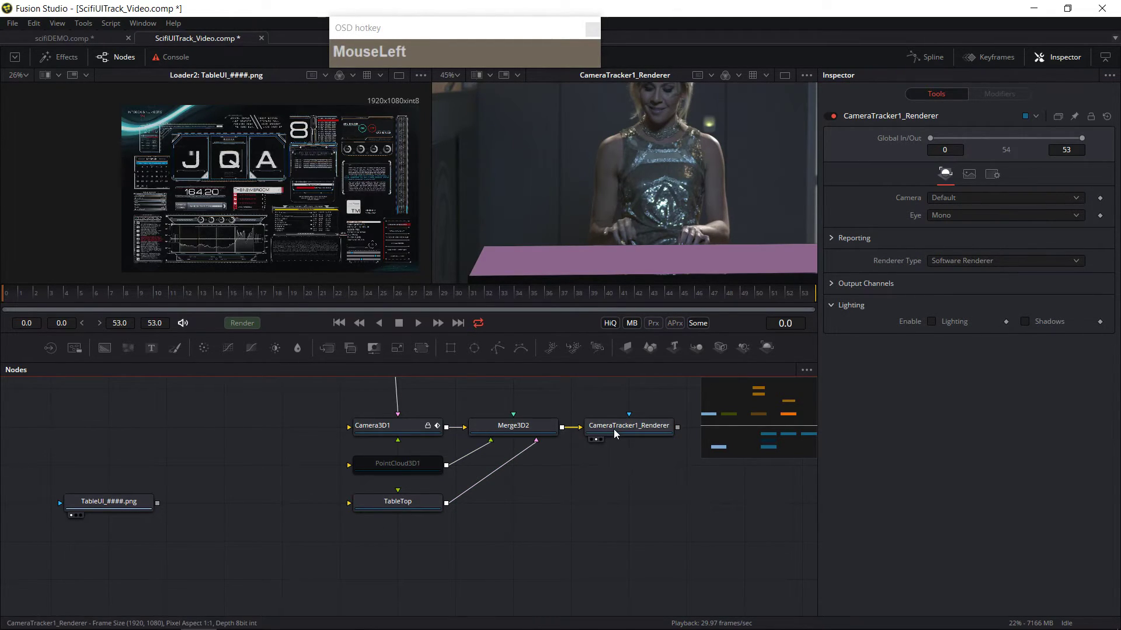
pyautogui.moveTo(650, 426); pyautogui.dragTo(616, 432)
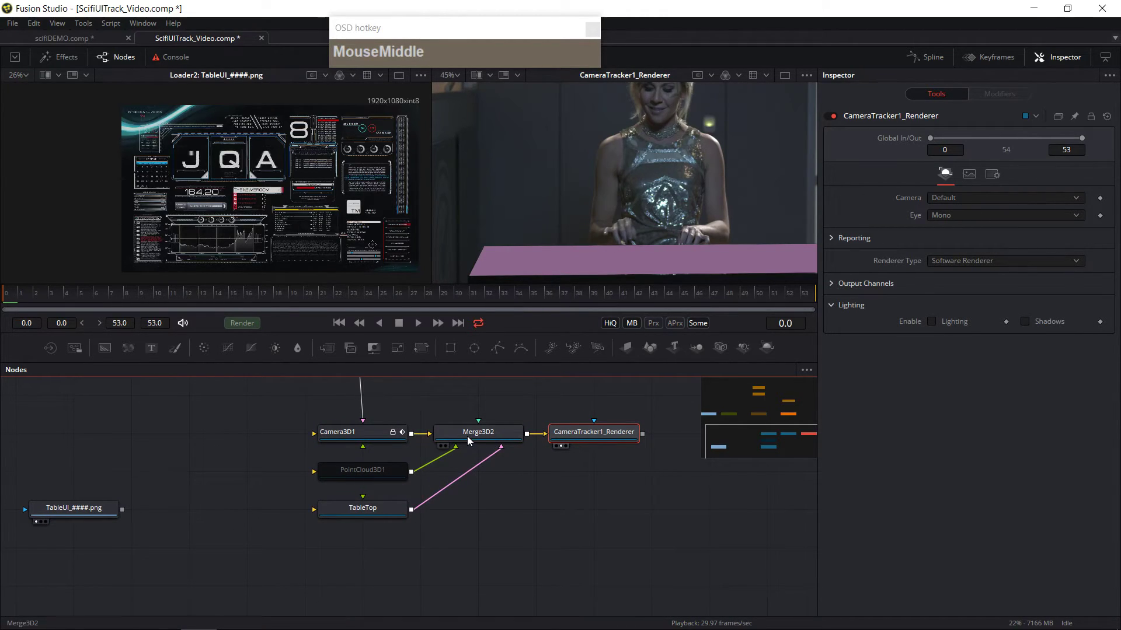
pyautogui.click(105, 509)
pyautogui.moveTo(295, 512); pyautogui.dragTo(319, 506)
# Step: Add a Blinn material node to the node graph
pyautogui.click(276, 461)
pyautogui.moveTo(202, 528); pyautogui.dragTo(208, 526)
pyautogui.hotkey('shift', 'space')
pyautogui.write('Merge 3D')
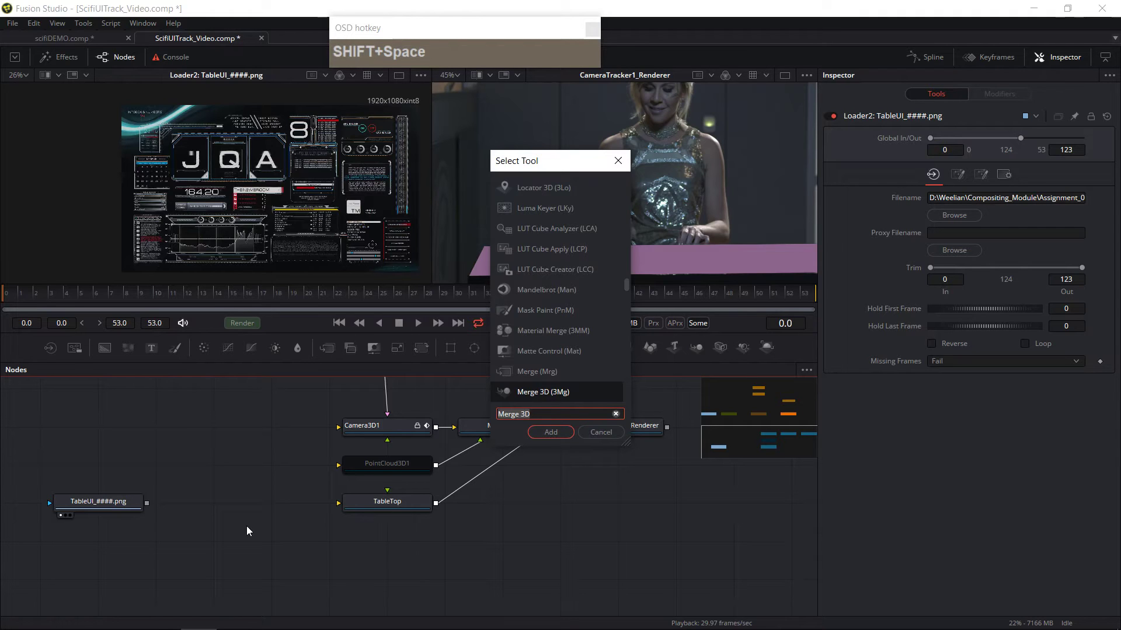
pyautogui.write('bl')
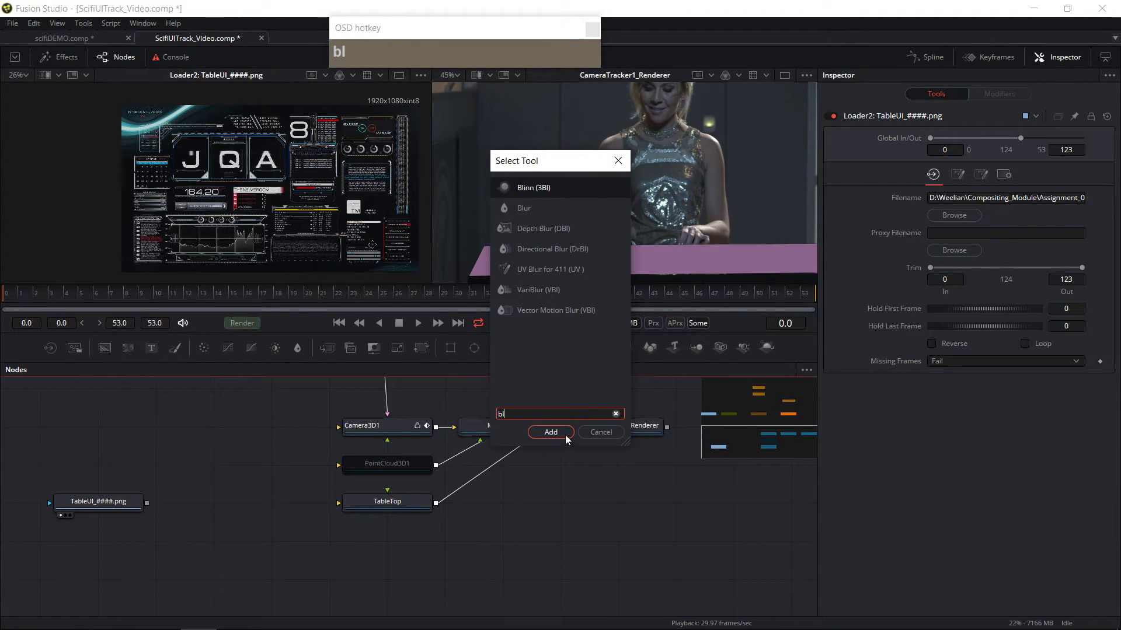
pyautogui.click(566, 439)
# Step: Connect the TableUI loader to the Blinn material and preview the material in the left viewer
pyautogui.moveTo(218, 547); pyautogui.dragTo(217, 507)
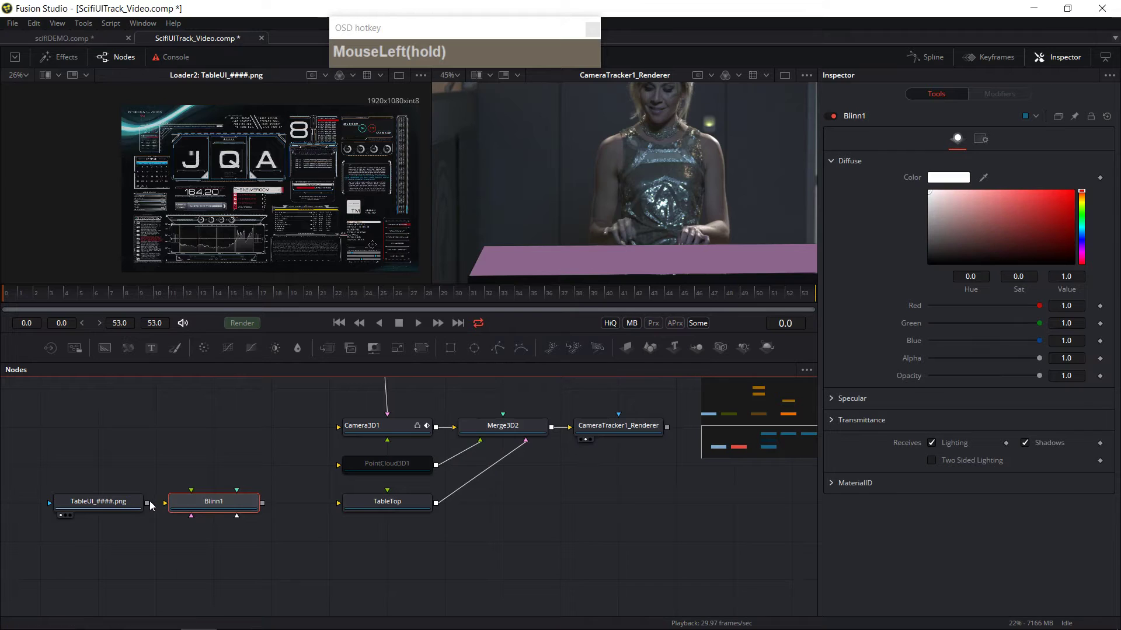
pyautogui.moveTo(150, 506); pyautogui.dragTo(165, 503)
pyautogui.click(176, 516)
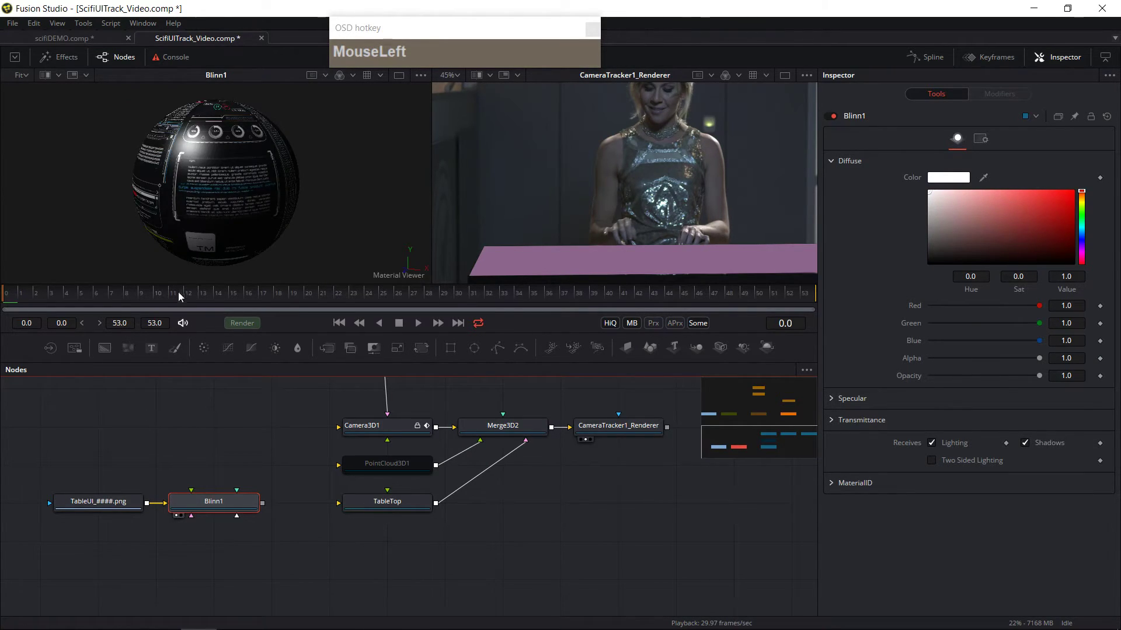
pyautogui.moveTo(173, 300); pyautogui.dragTo(287, 300)
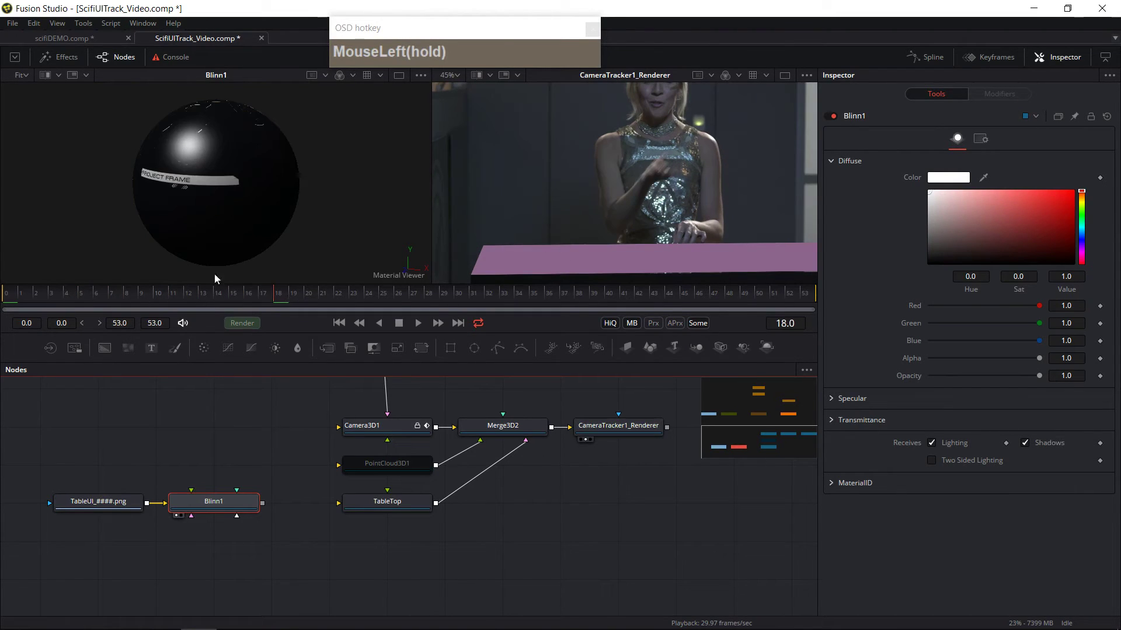
pyautogui.click(36, 299)
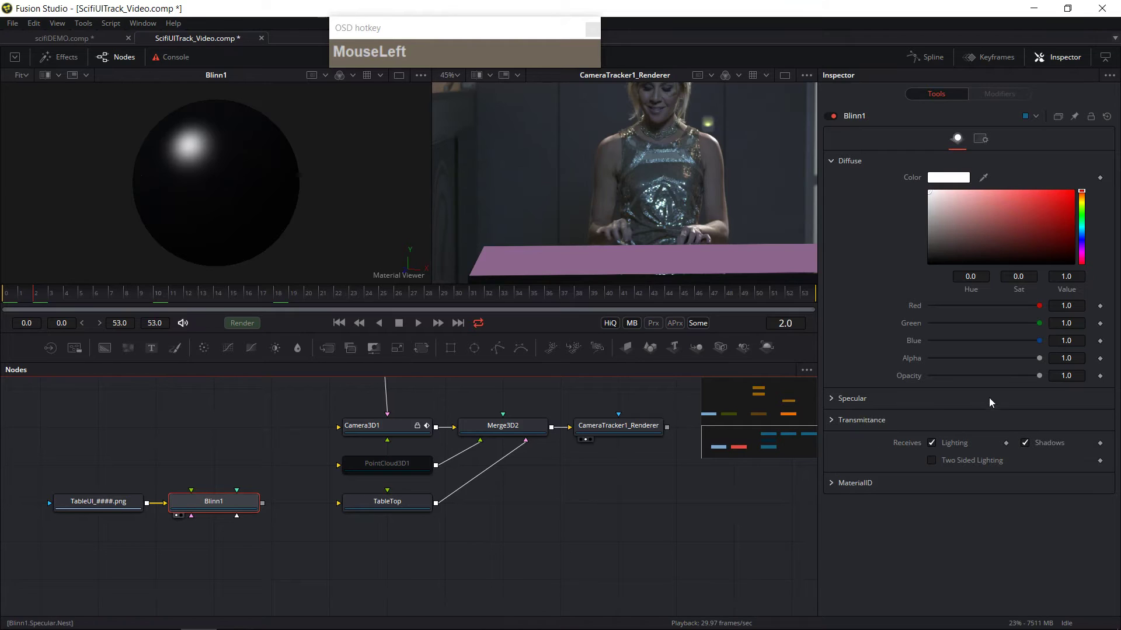
# Step: Set the Blinn material's specular intensity to 0.182
pyautogui.moveTo(1039, 376); pyautogui.dragTo(960, 379)
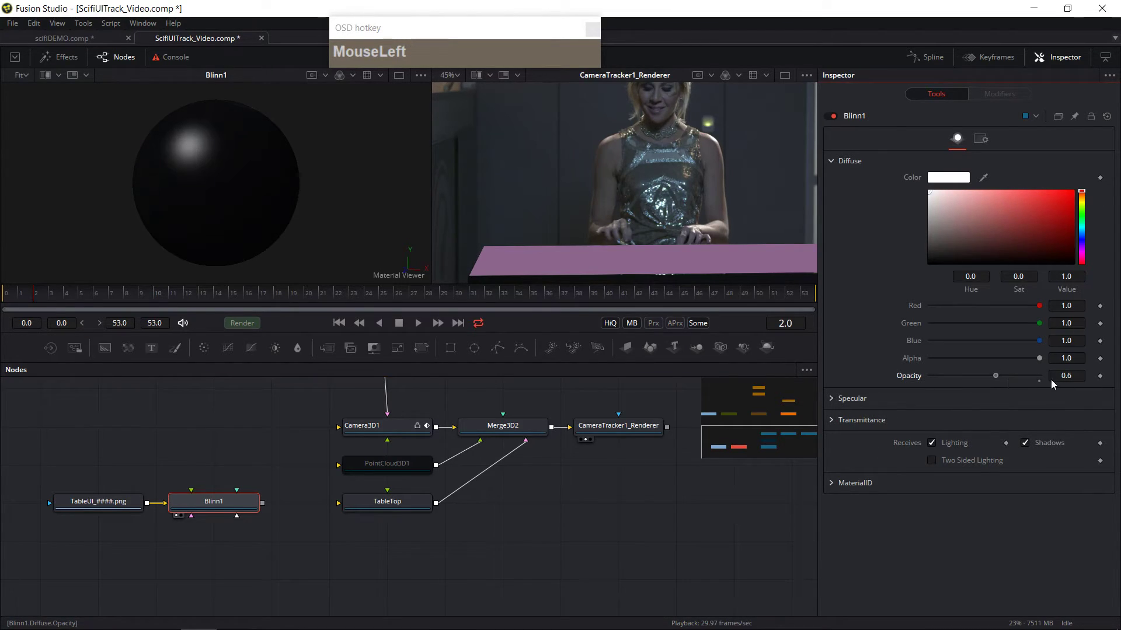
pyautogui.doubleClick(997, 376)
pyautogui.click(831, 399)
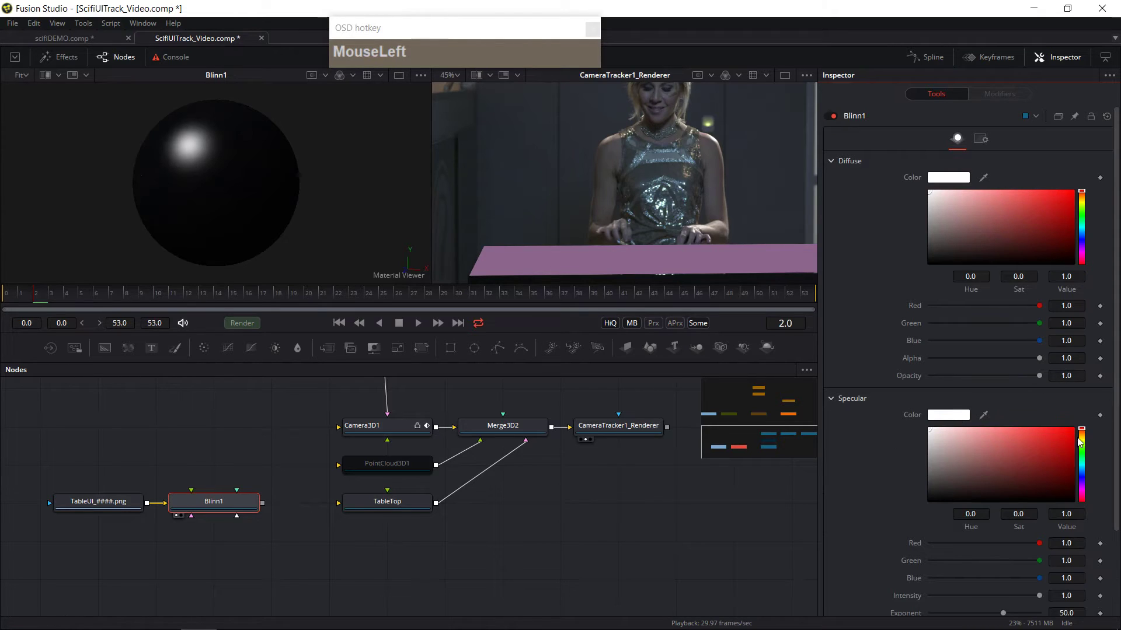
pyautogui.scroll(-1, 1003, 579)
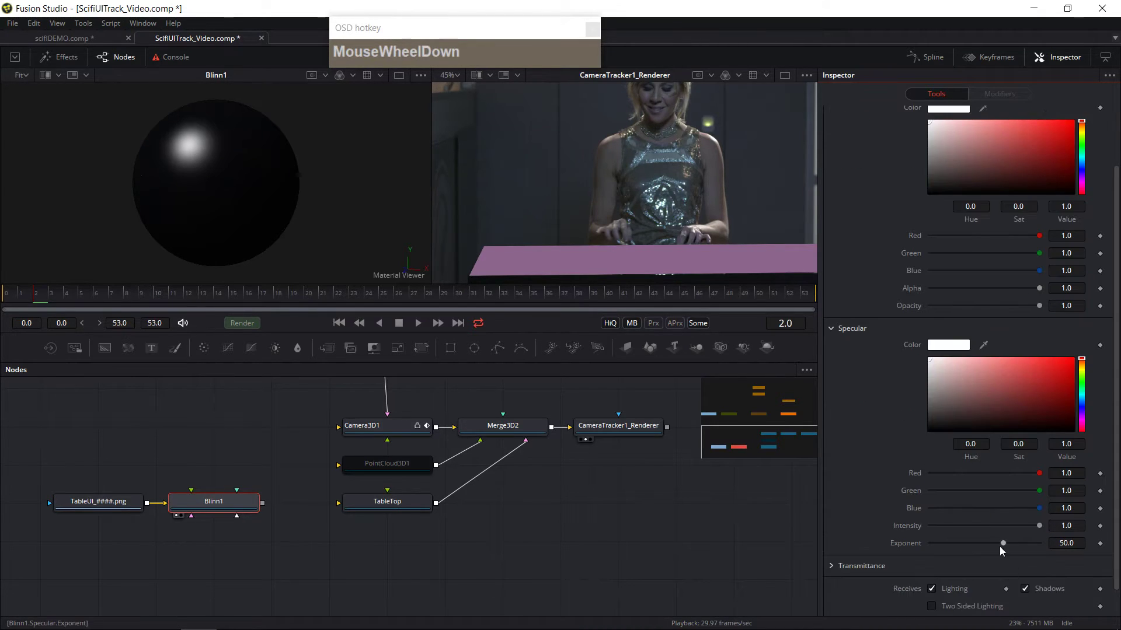
pyautogui.moveTo(1033, 524); pyautogui.dragTo(950, 537)
pyautogui.click(588, 571)
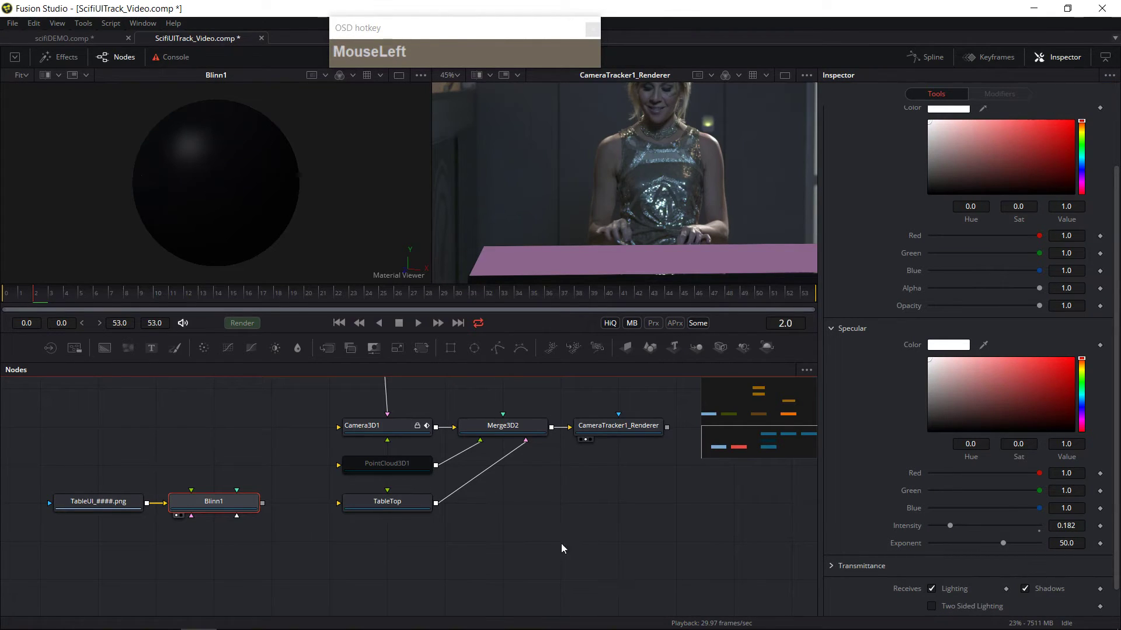
# Step: Connect the Blinn material's output to the TableTop plane's material input
pyautogui.moveTo(263, 503); pyautogui.dragTo(344, 502)
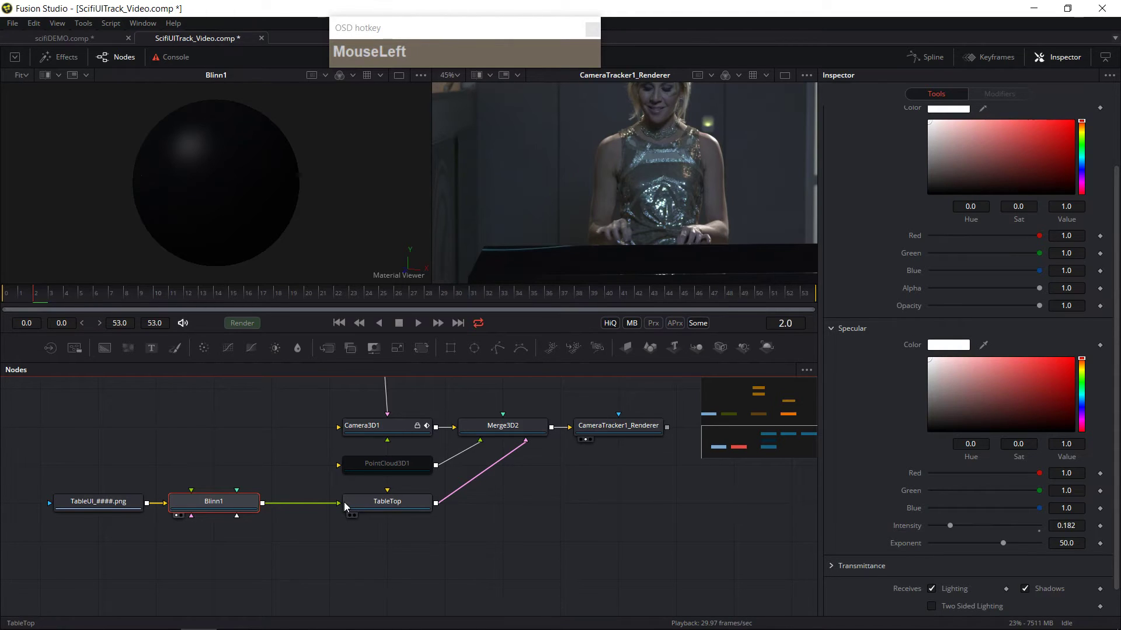
pyautogui.moveTo(79, 298); pyautogui.dragTo(543, 321)
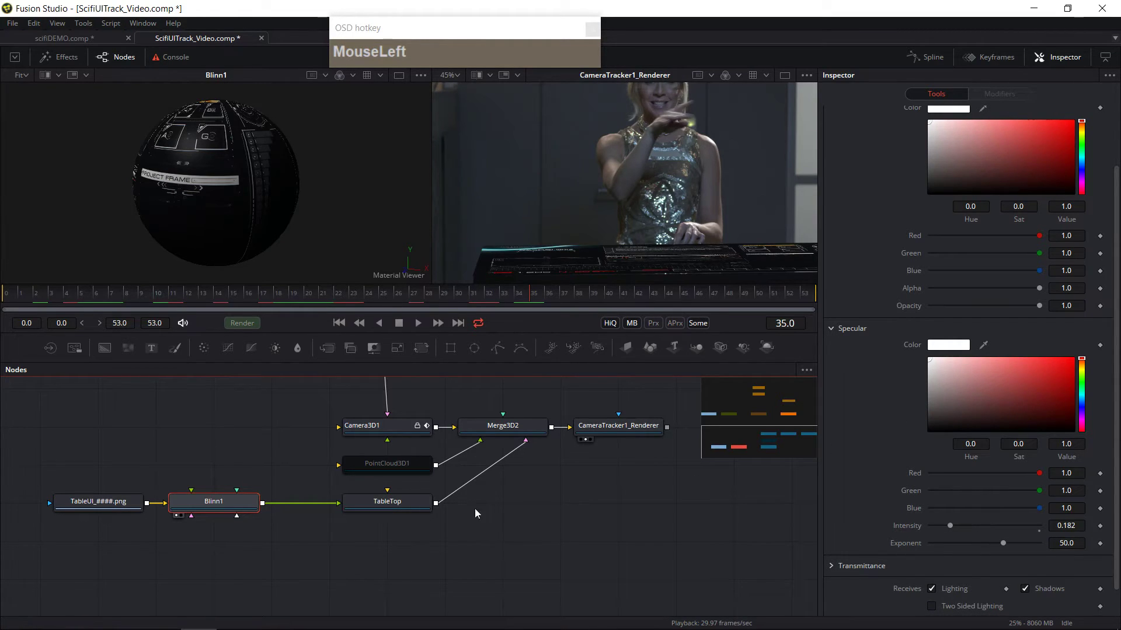
# Step: Set the Blinn material's diffuse opacity to 0.465 and play back the renderer output
pyautogui.moveTo(1039, 306); pyautogui.dragTo(982, 305)
pyautogui.moveTo(810, 296); pyautogui.dragTo(810, 296)
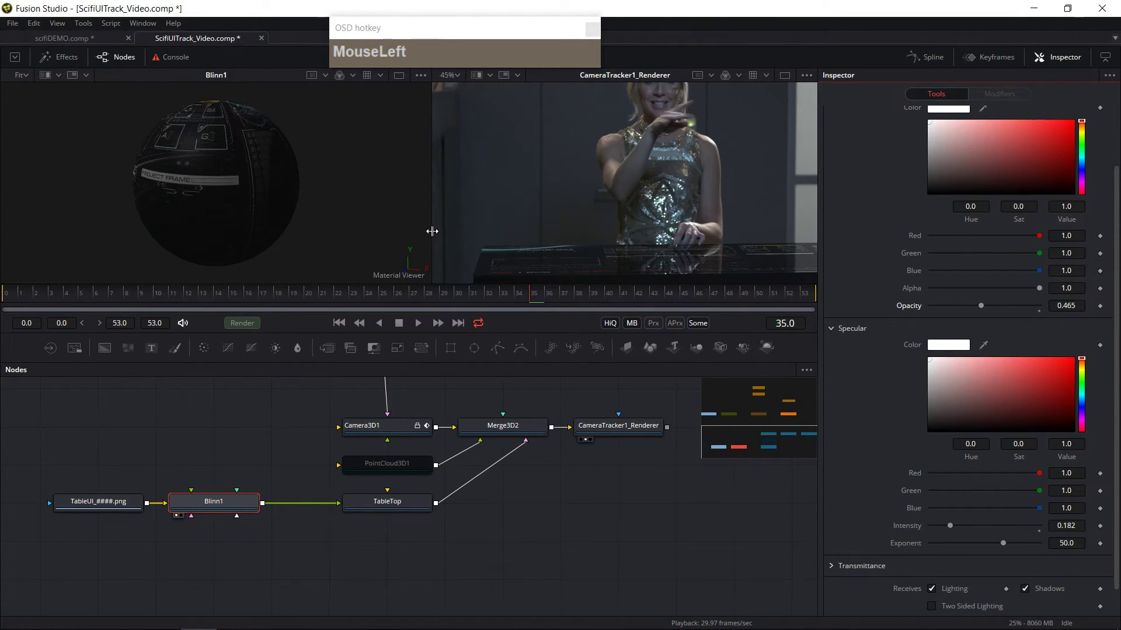
pyautogui.moveTo(432, 232); pyautogui.dragTo(323, 225)
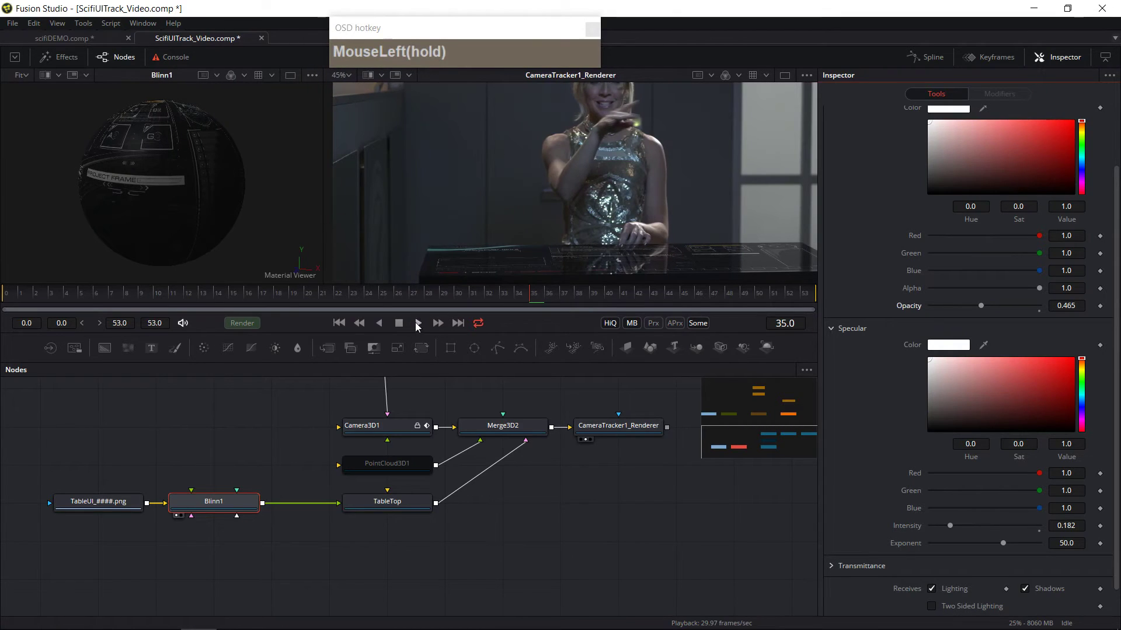
pyautogui.click(412, 326)
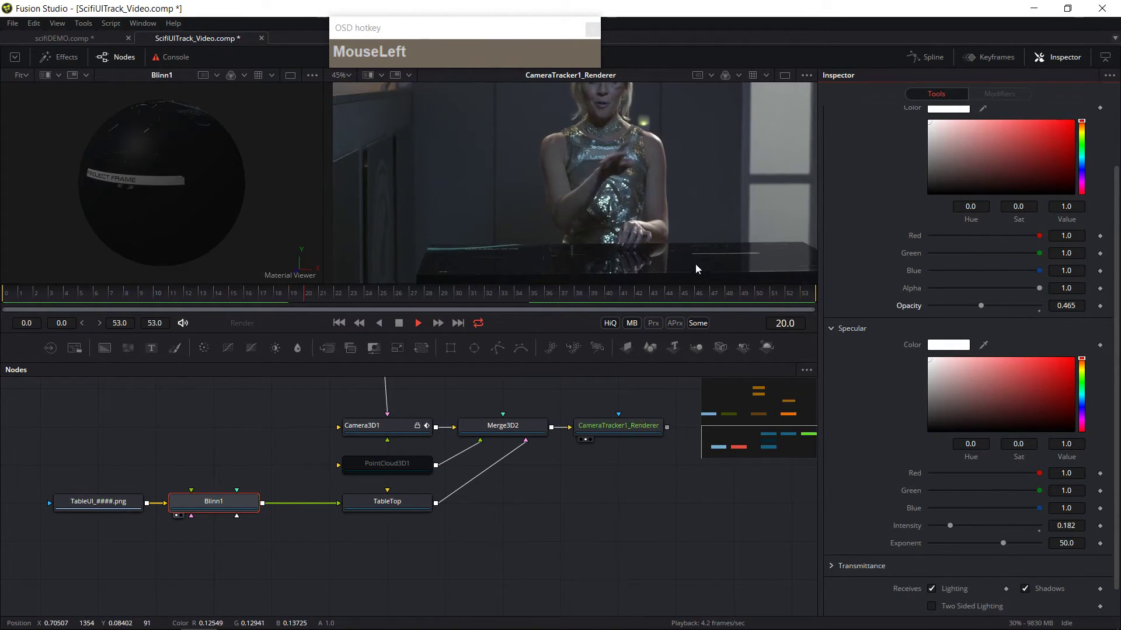
# Step: Set the TableTop plane's Y rotation to 180.63 degrees
pyautogui.moveTo(394, 520)
pyautogui.mouseDown()
pyautogui.moveTo(389, 508)
pyautogui.moveTo(401, 502)
pyautogui.mouseUp()
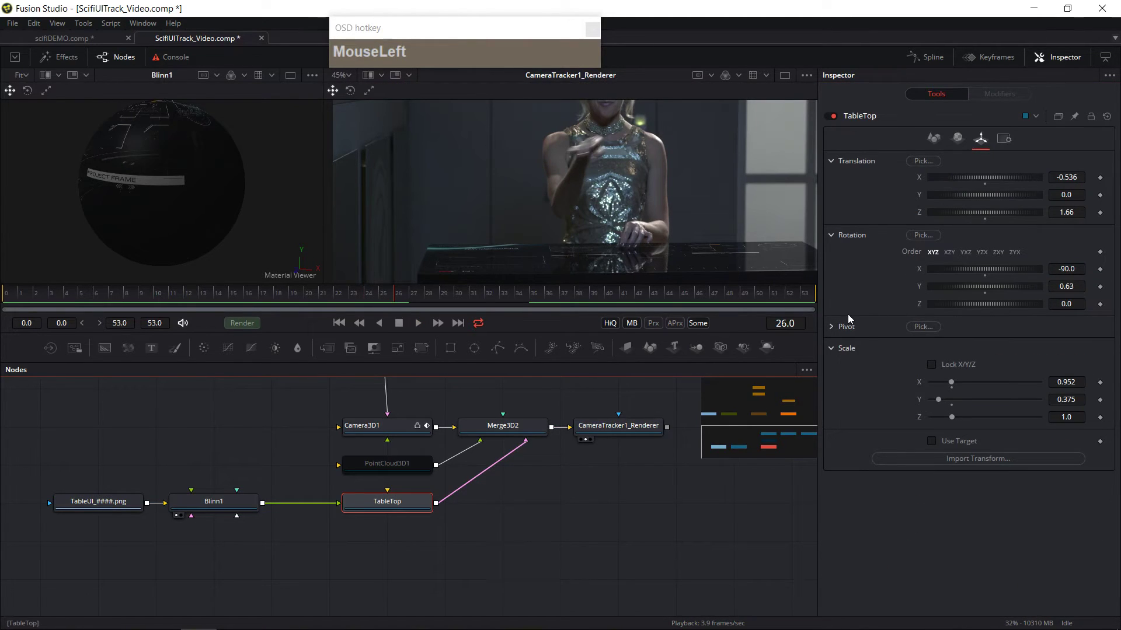
pyautogui.click(1064, 286)
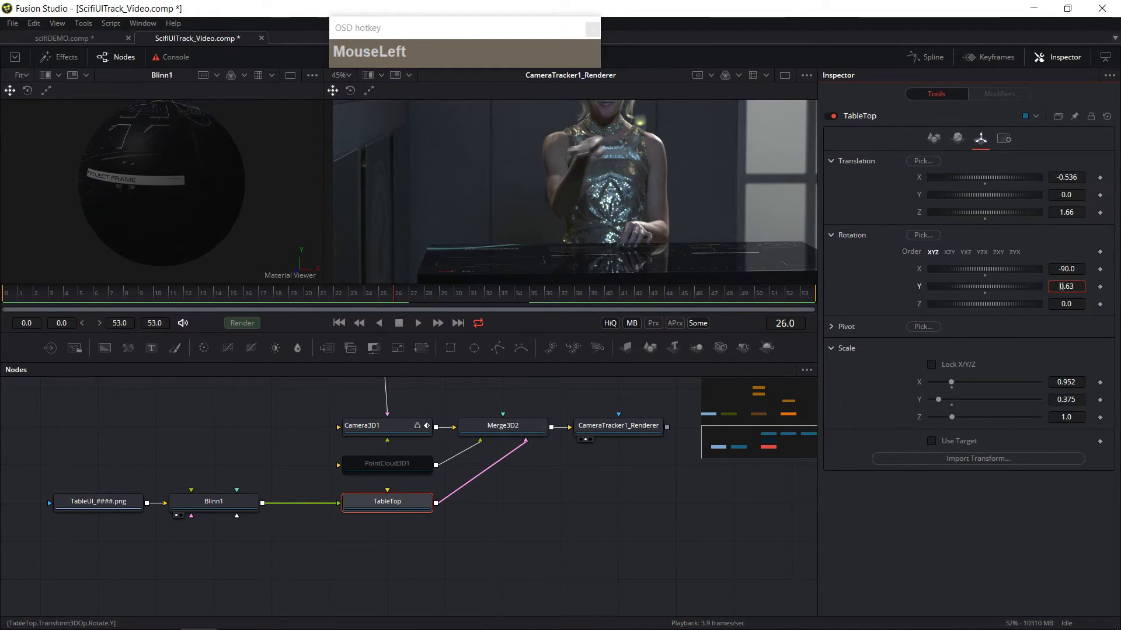
pyautogui.write('180')
pyautogui.press('Tab')
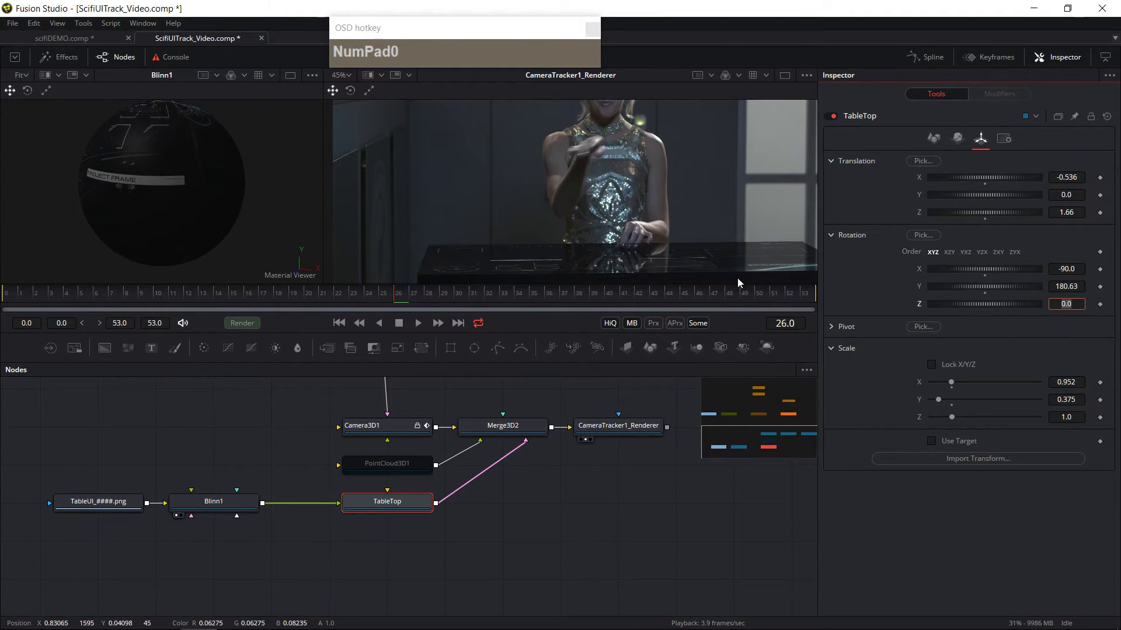
# Step: Scrub through the shot and enlarge the viewers to inspect the textured table top
pyautogui.moveTo(420, 297); pyautogui.dragTo(661, 304)
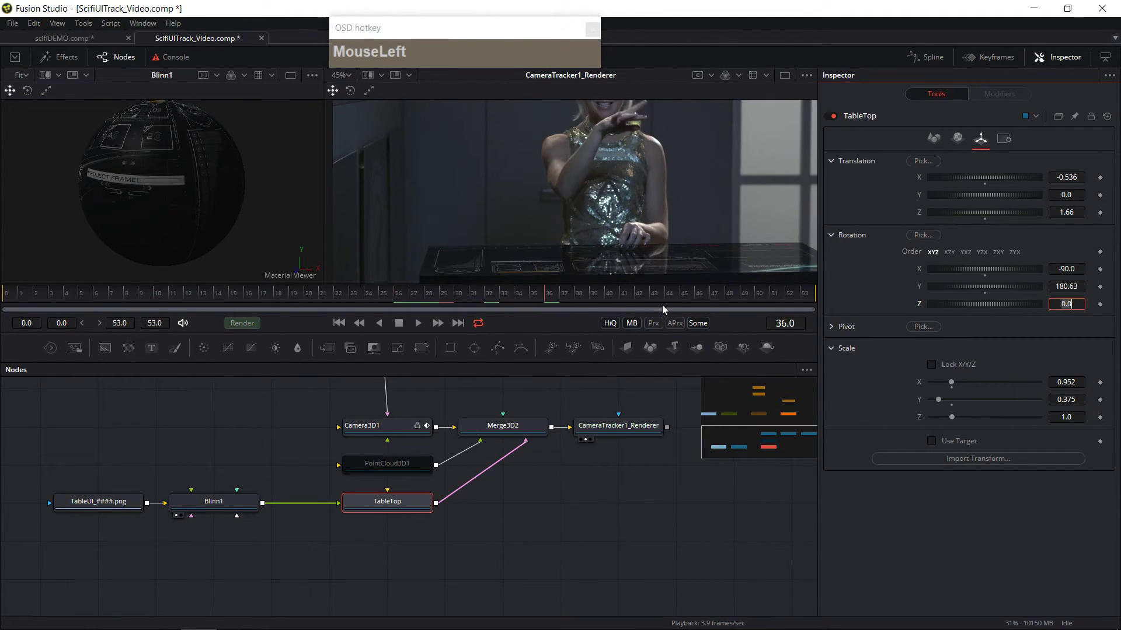
pyautogui.click(75, 298)
pyautogui.moveTo(74, 299); pyautogui.dragTo(481, 419)
pyautogui.middleClick(667, 325)
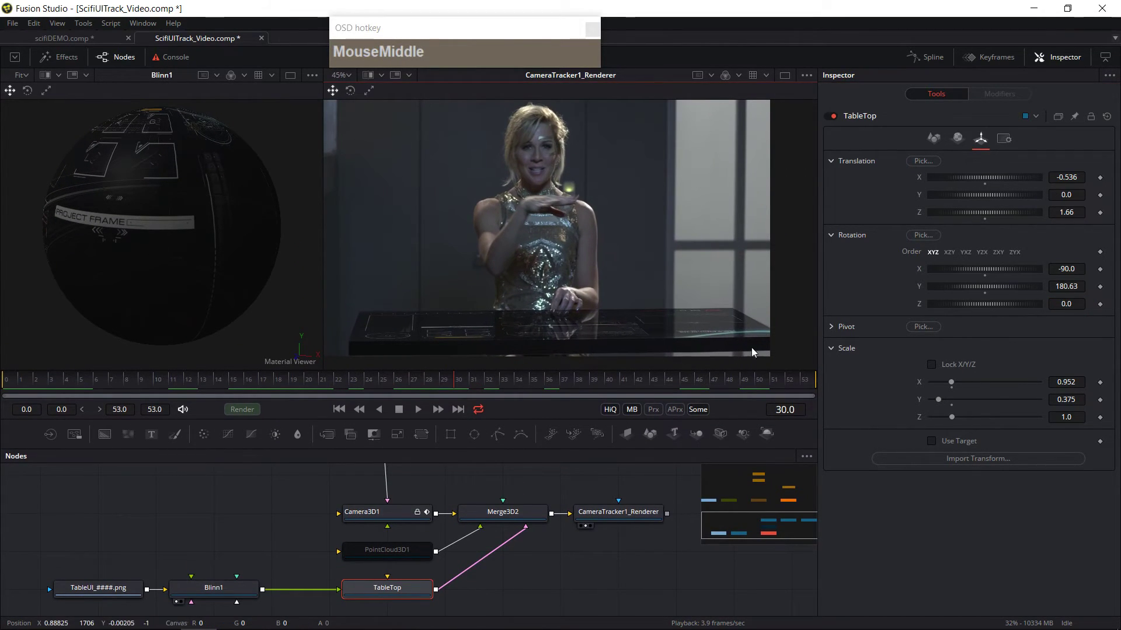
pyautogui.click(546, 325)
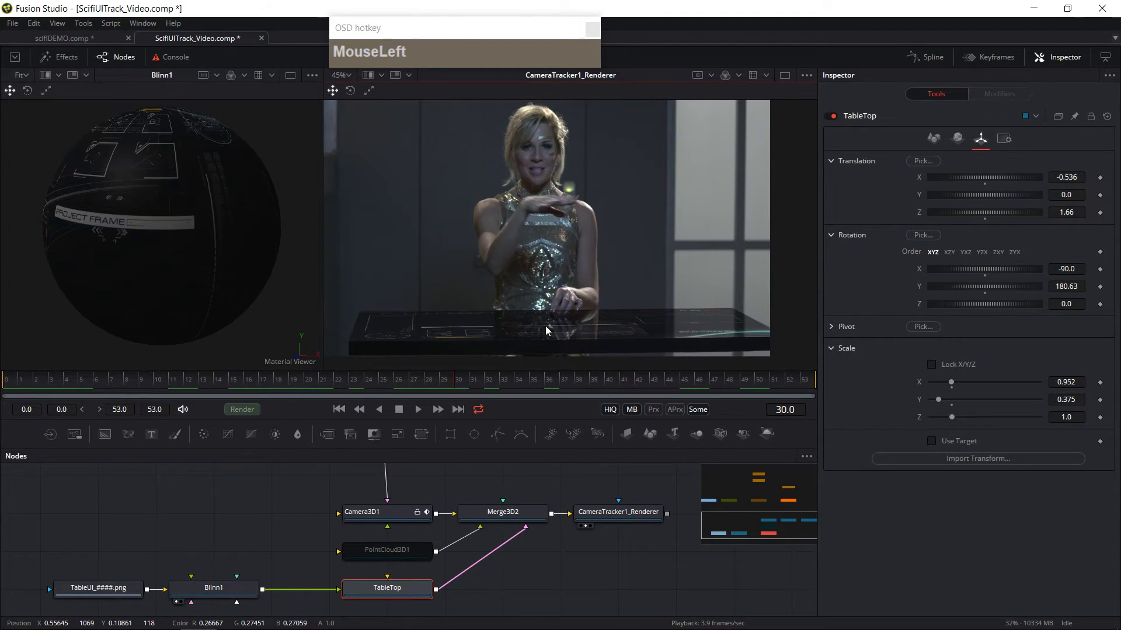
pyautogui.middleClick(537, 555)
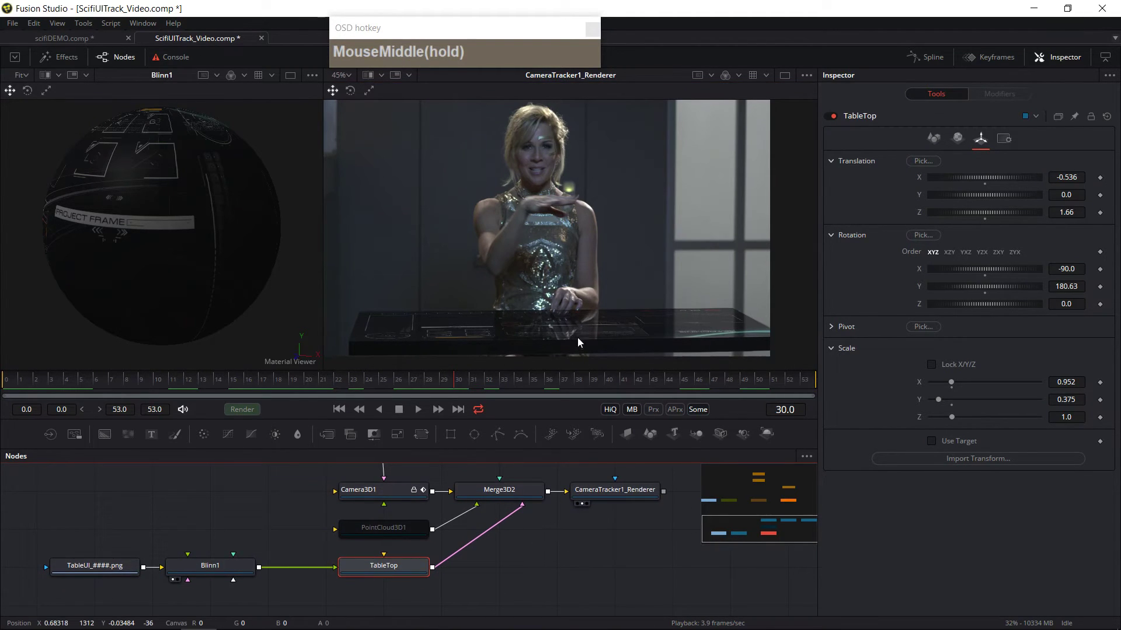
pyautogui.moveTo(475, 583); pyautogui.dragTo(487, 561)
pyautogui.click(371, 537)
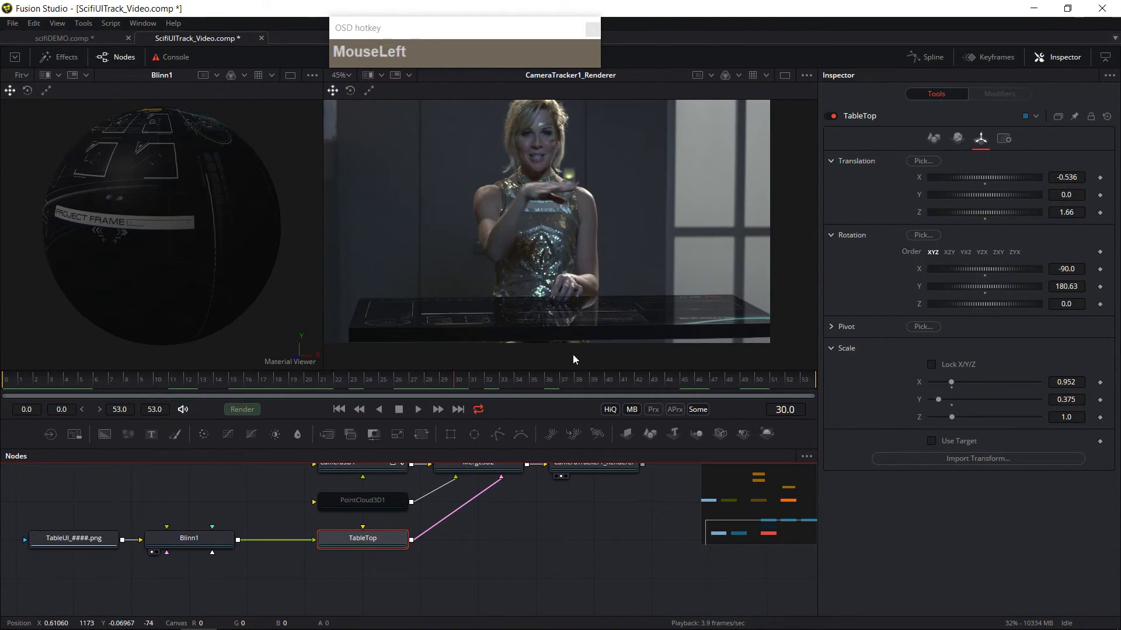
# Step: Duplicate the TableTop plane and place the copy below it
pyautogui.click(432, 580)
pyautogui.click(369, 542)
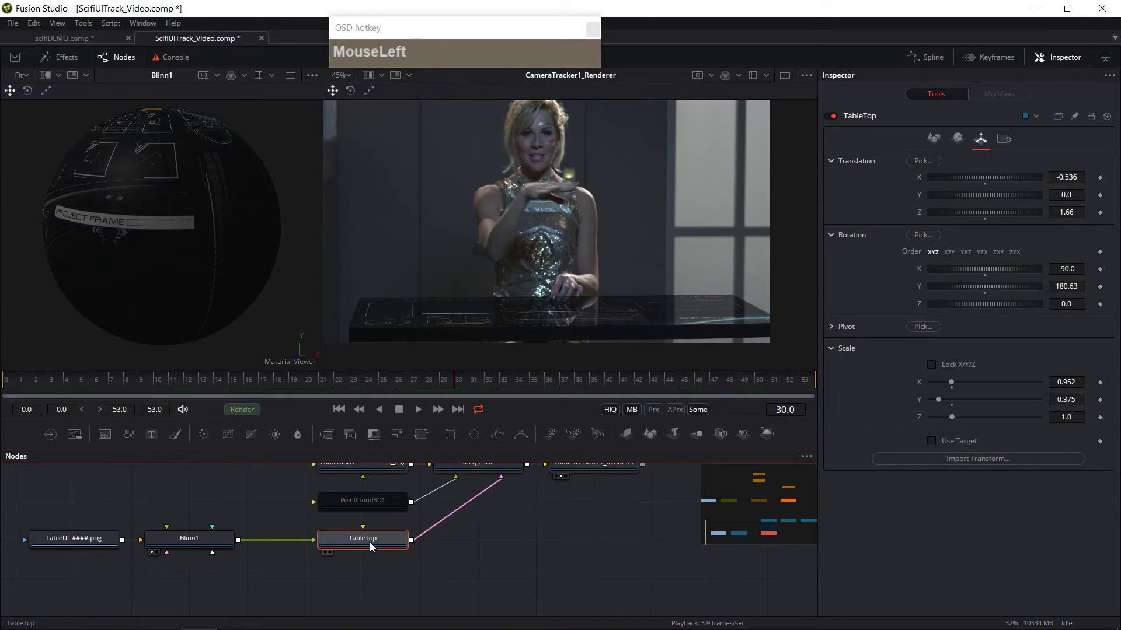
pyautogui.hotkey('ctrl', 'c')
pyautogui.click(524, 548)
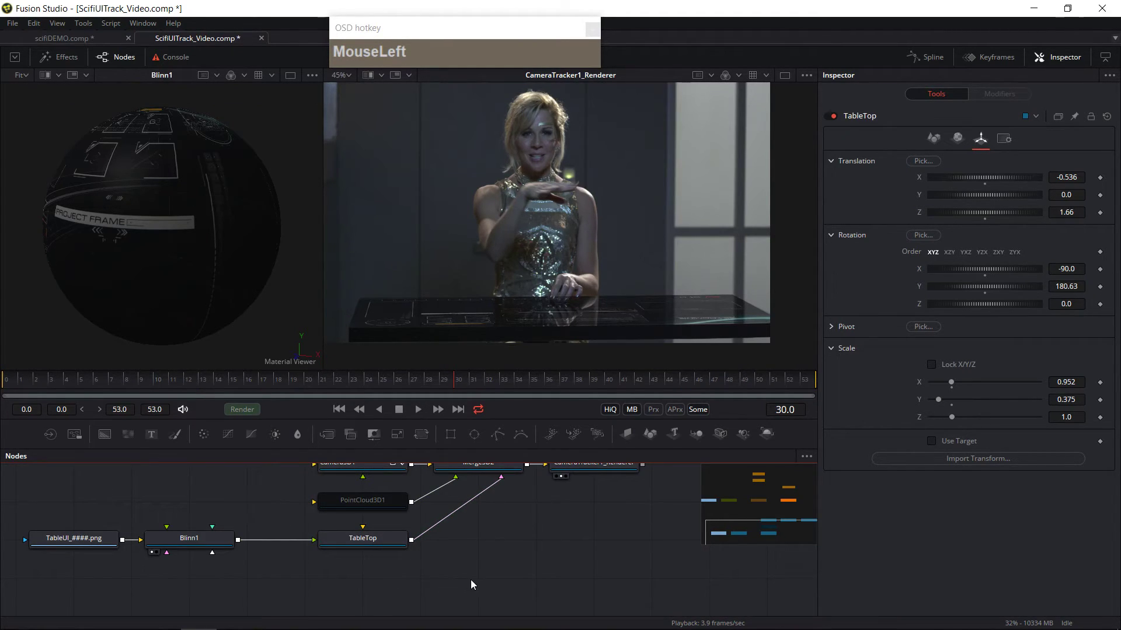
pyautogui.hotkey('ctrl', 'v')
pyautogui.click(531, 522)
pyautogui.moveTo(531, 523); pyautogui.dragTo(358, 562)
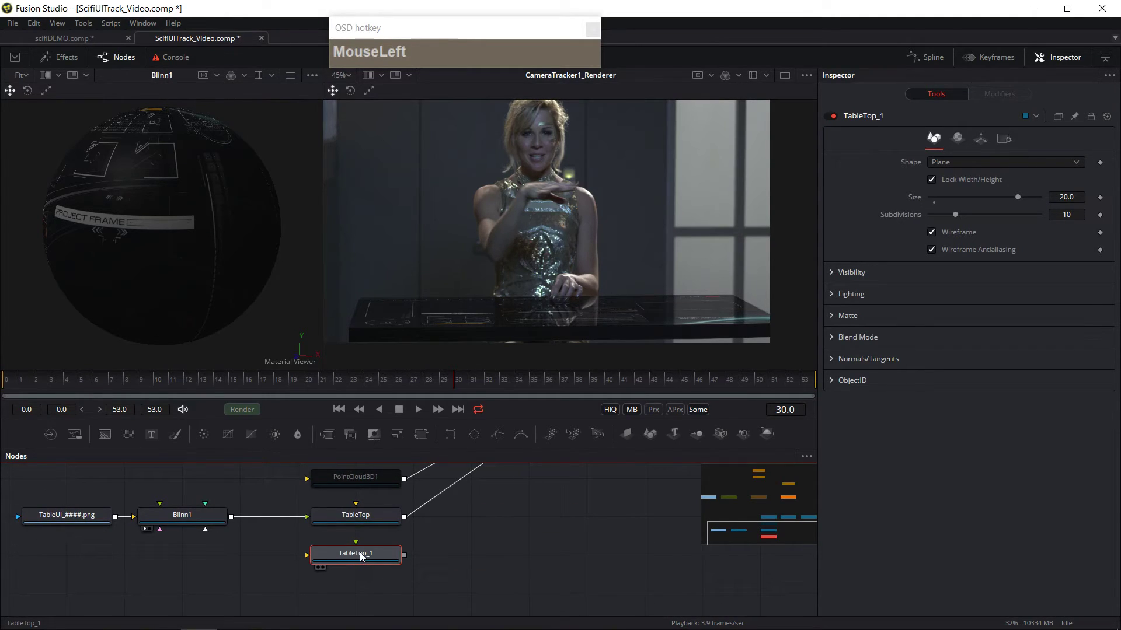
# Step: Rename the copied plane to FloatingUI
pyautogui.press('F2')
pyautogui.write('F')
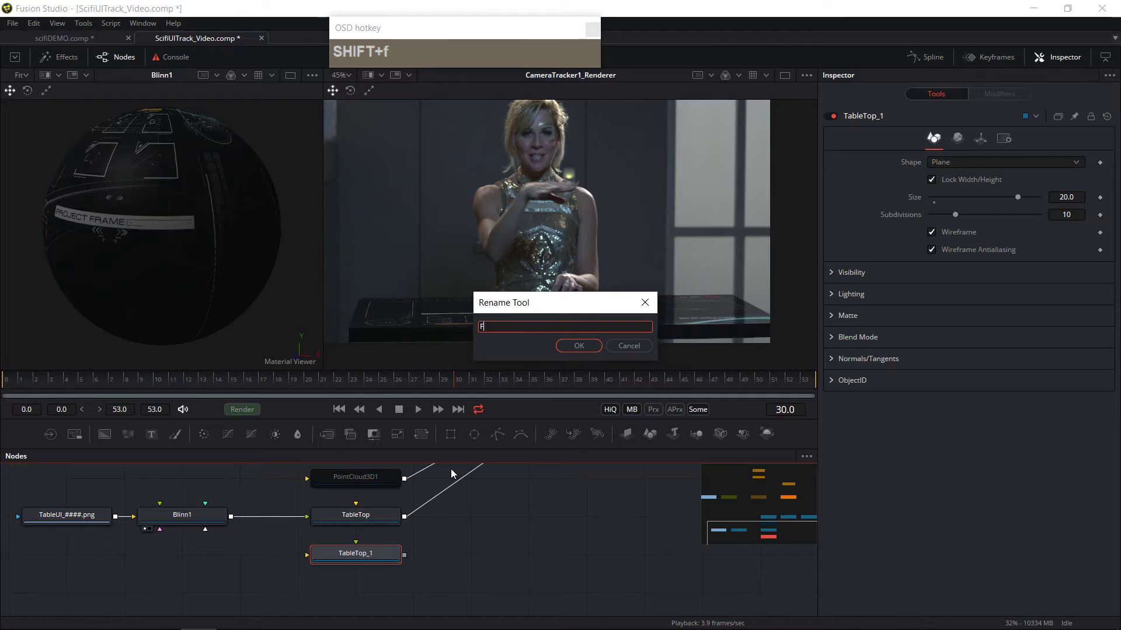
pyautogui.write('loatingUI')
pyautogui.click(561, 344)
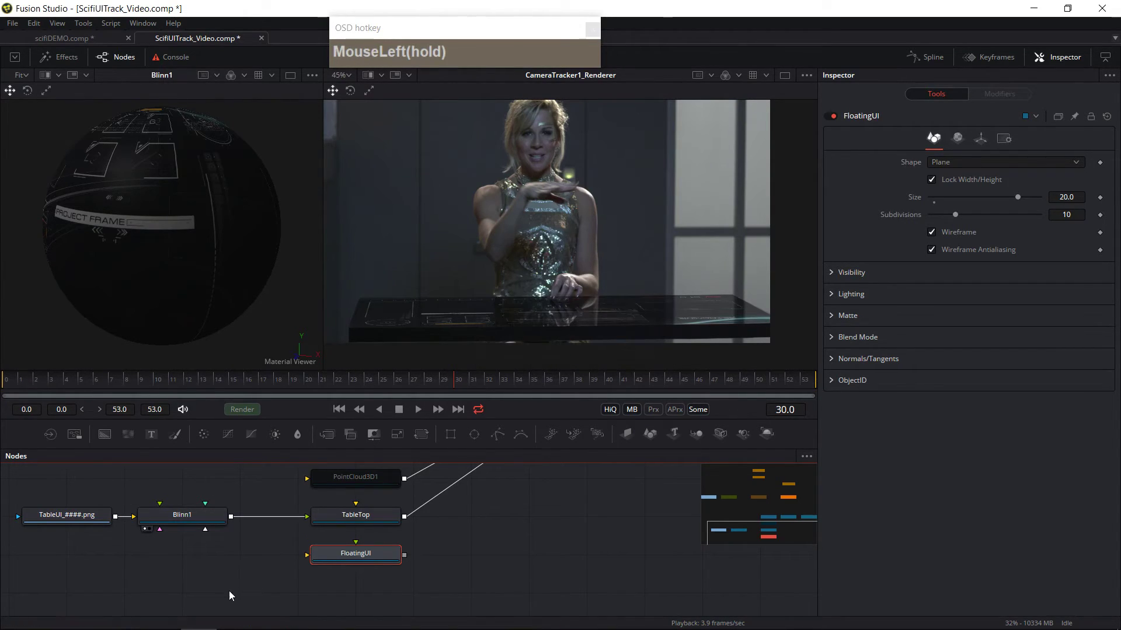
# Step: Duplicate the Blinn material and place the copy below the original
pyautogui.moveTo(237, 548); pyautogui.dragTo(281, 515)
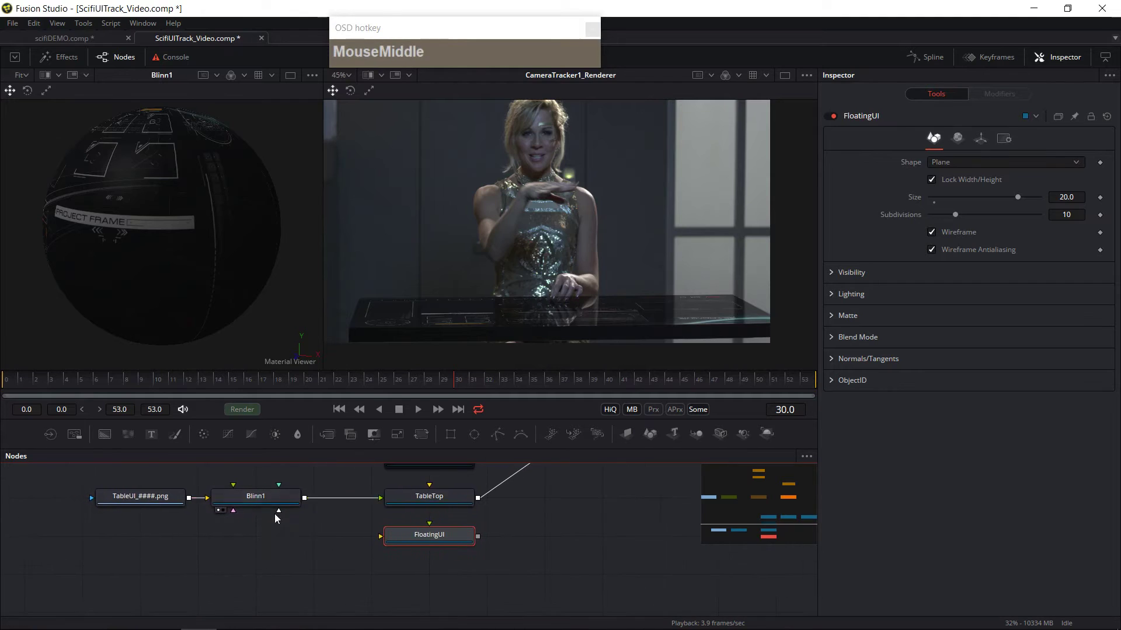
pyautogui.click(257, 497)
pyautogui.hotkey('ctrl', 'c')
pyautogui.click(266, 555)
pyautogui.hotkey('ctrl', 'v')
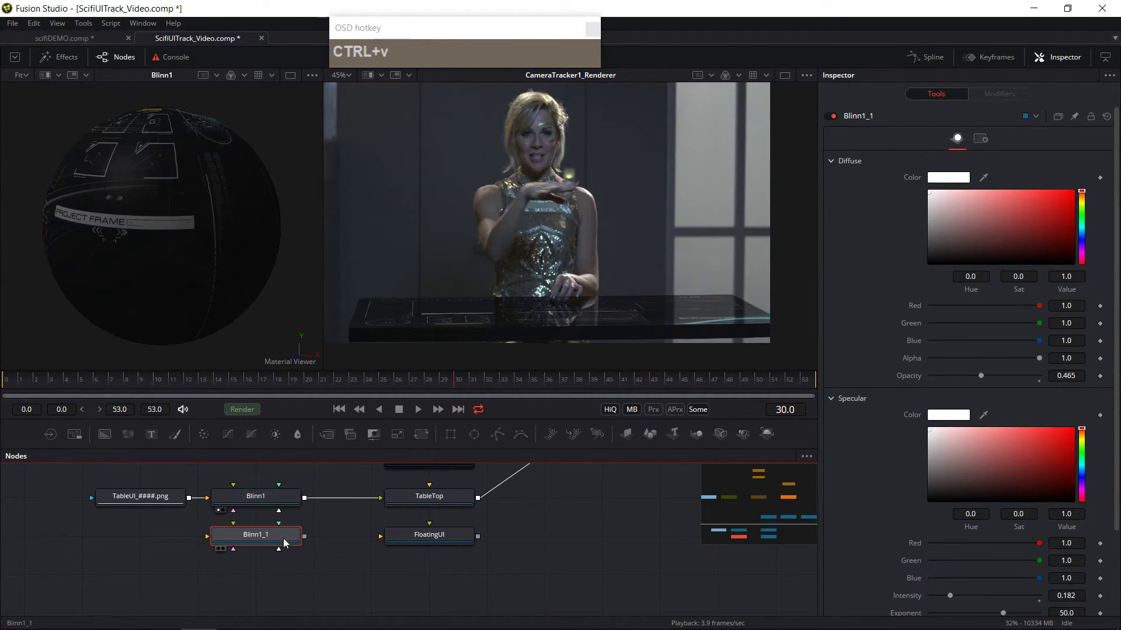
# Step: Connect the copied Blinn material's output to the FloatingUI plane's material input
pyautogui.click(133, 500)
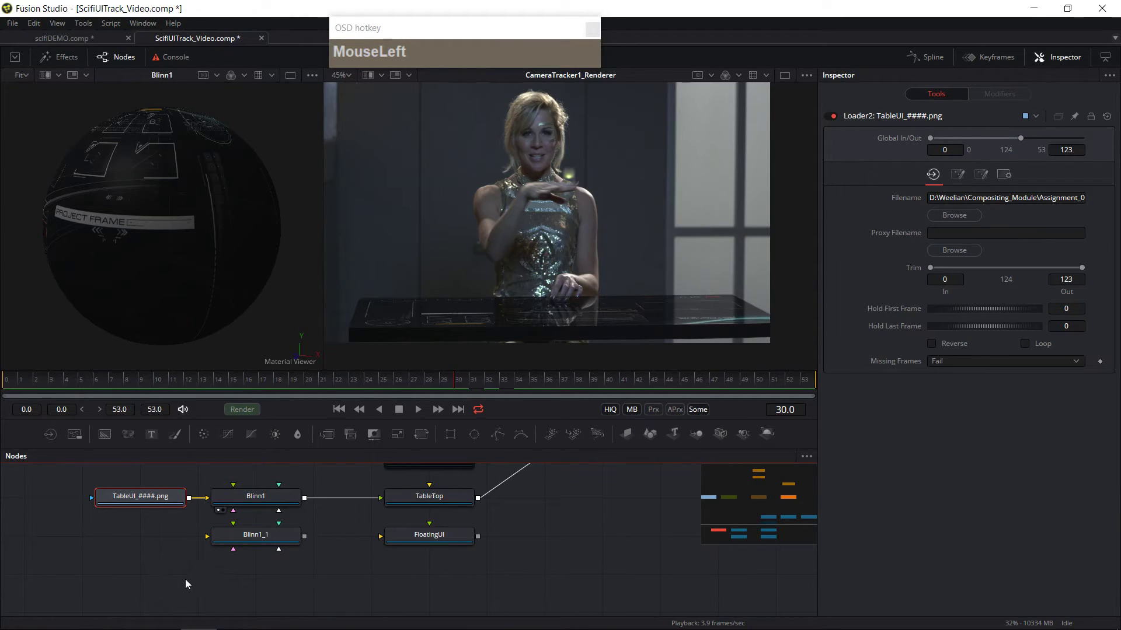
pyautogui.moveTo(155, 546); pyautogui.dragTo(327, 539)
pyautogui.click(379, 541)
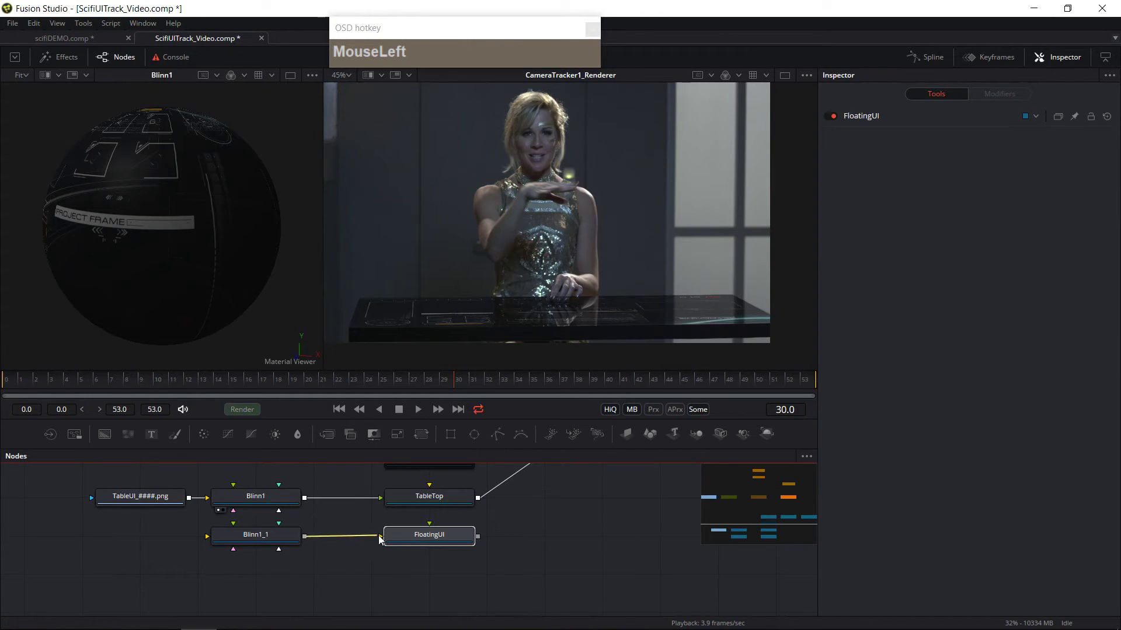
pyautogui.moveTo(304, 536); pyautogui.dragTo(409, 535)
# Step: Load the floating_UI_####.png image sequence with a new Loader
pyautogui.click(228, 541)
pyautogui.click(123, 541)
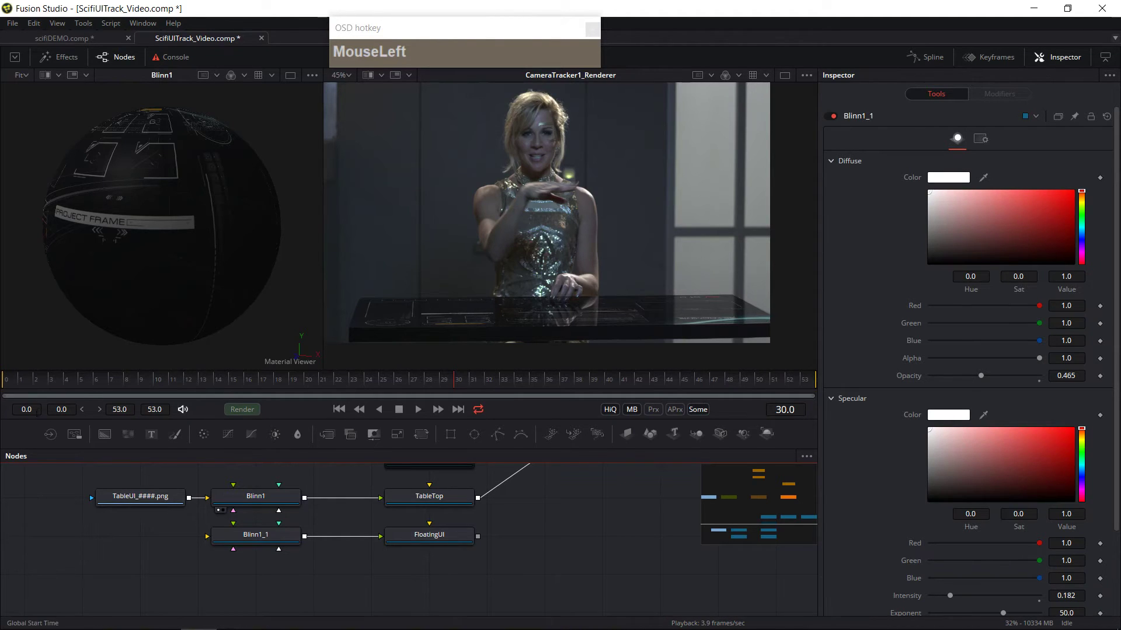
pyautogui.click(74, 434)
pyautogui.click(401, 201)
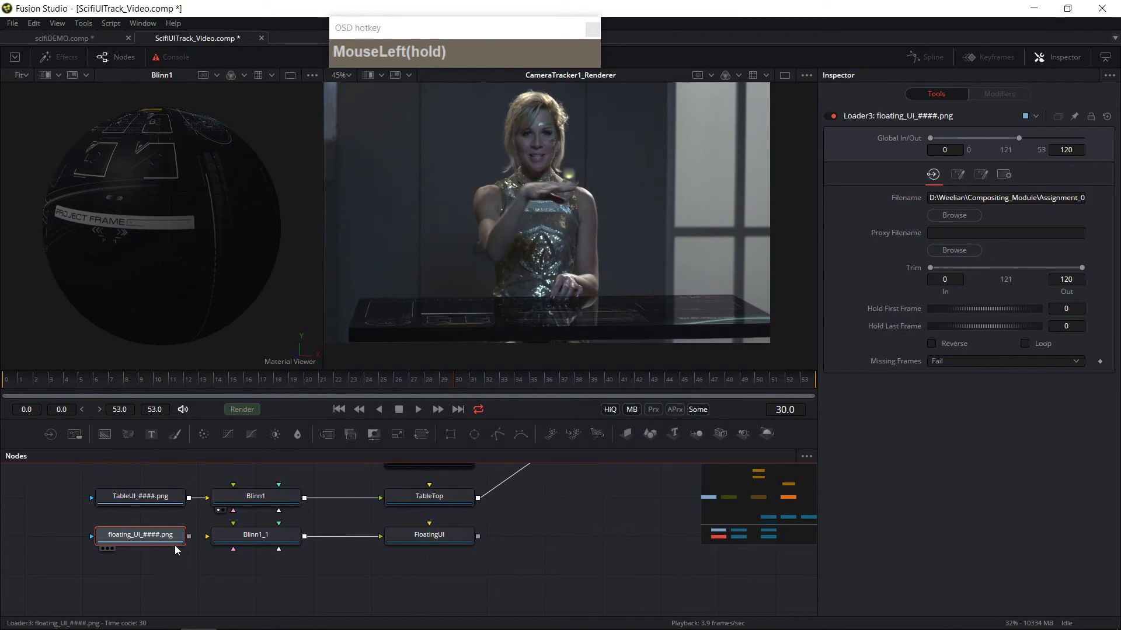
# Step: Connect the floating UI loader to the copied Blinn material and the FloatingUI plane to Merge3D2
pyautogui.moveTo(161, 536); pyautogui.dragTo(237, 543)
pyautogui.moveTo(480, 539); pyautogui.dragTo(420, 474)
pyautogui.click(374, 549)
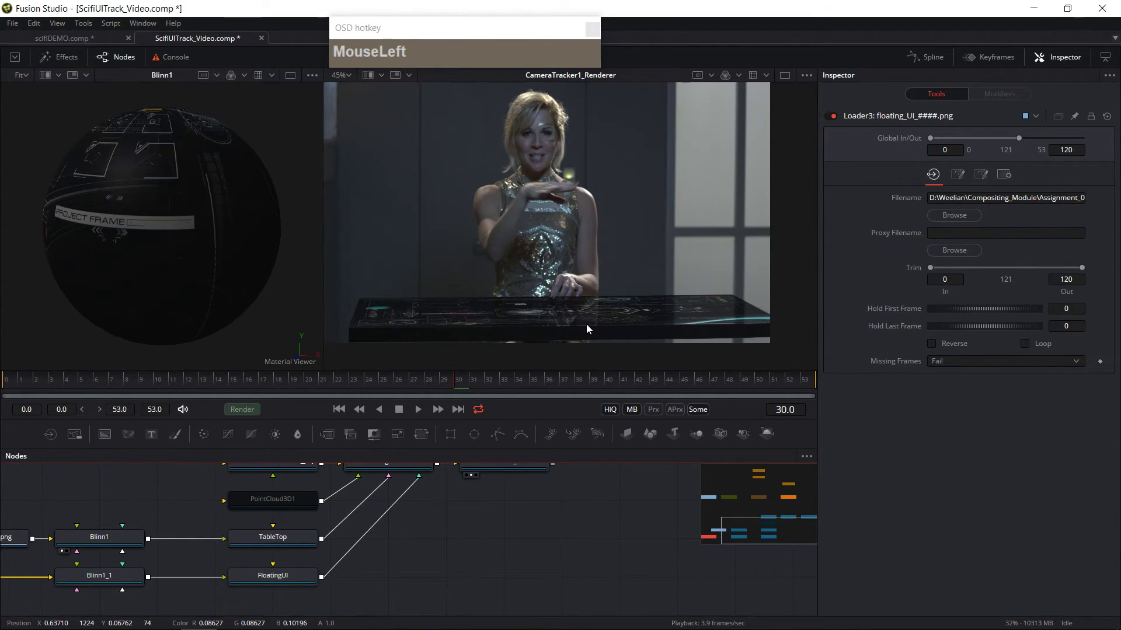
# Step: Raise the FloatingUI plane to translation Y 4.909 and set its rotation to X 0, Y 178.8 and Z 0.6
pyautogui.click(296, 578)
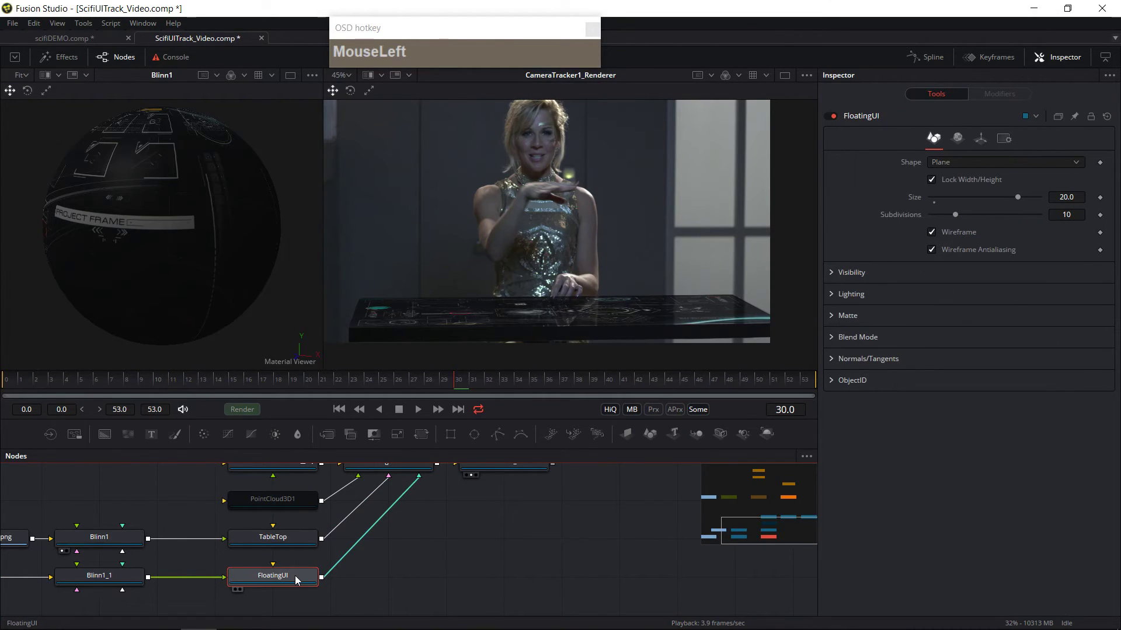
pyautogui.click(981, 141)
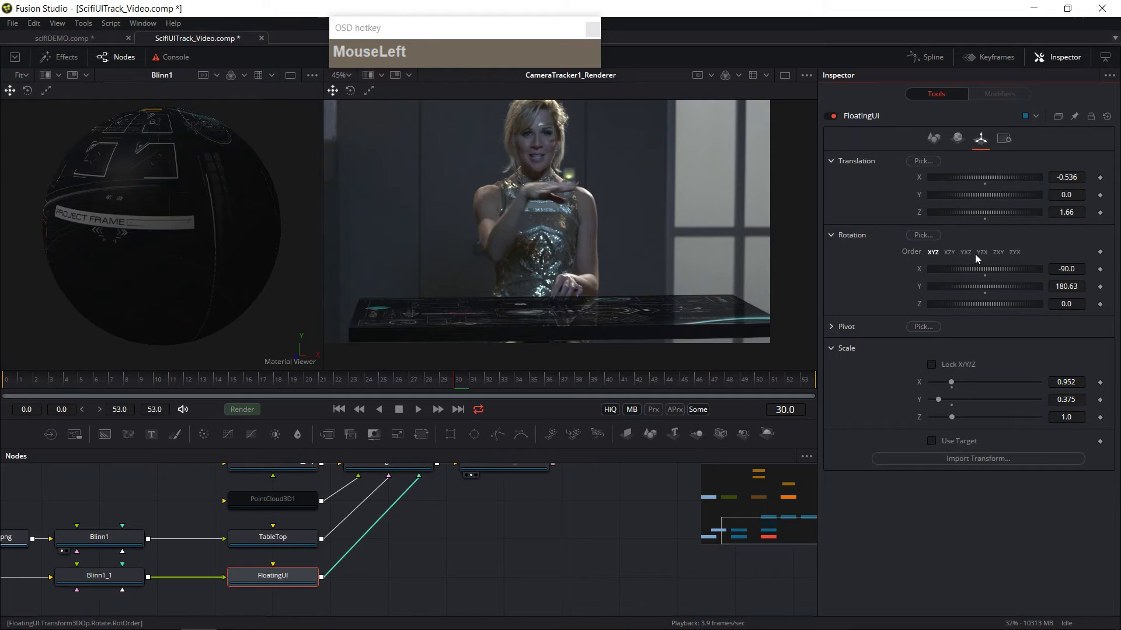
pyautogui.moveTo(965, 193); pyautogui.dragTo(1111, 195)
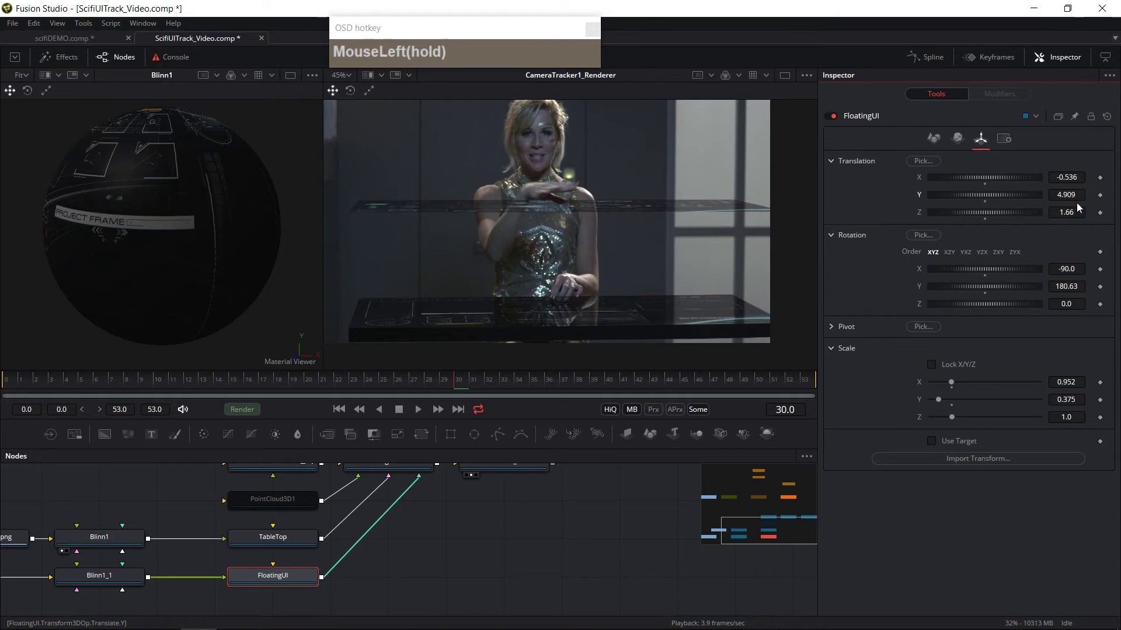
pyautogui.moveTo(1004, 269); pyautogui.dragTo(1038, 268)
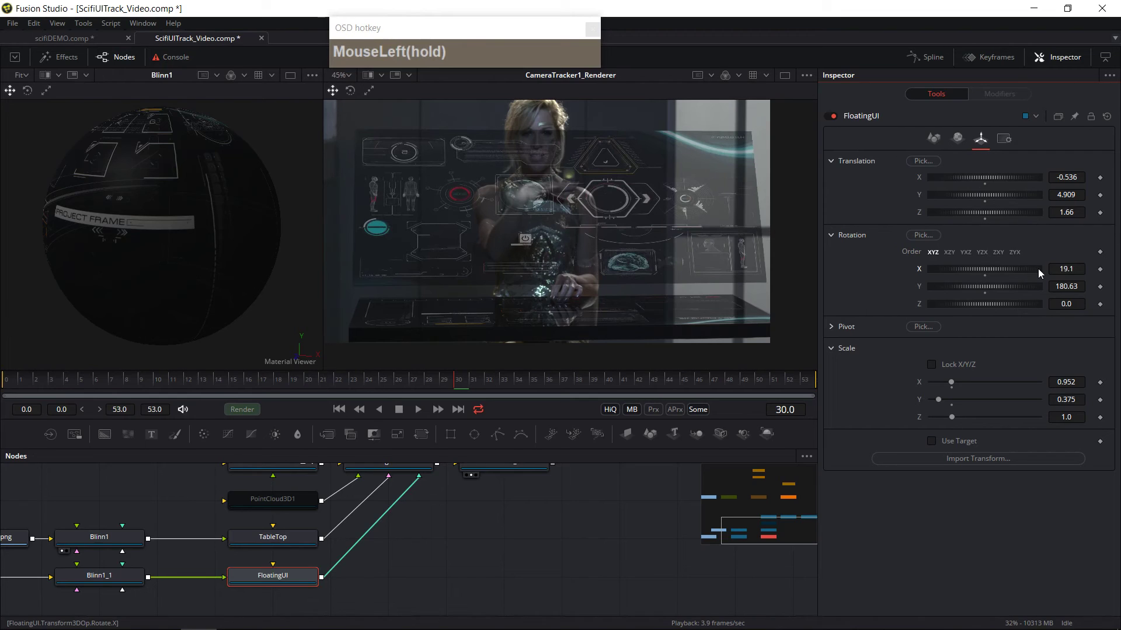
pyautogui.click(1073, 269)
pyautogui.write('0')
pyautogui.press('Tab')
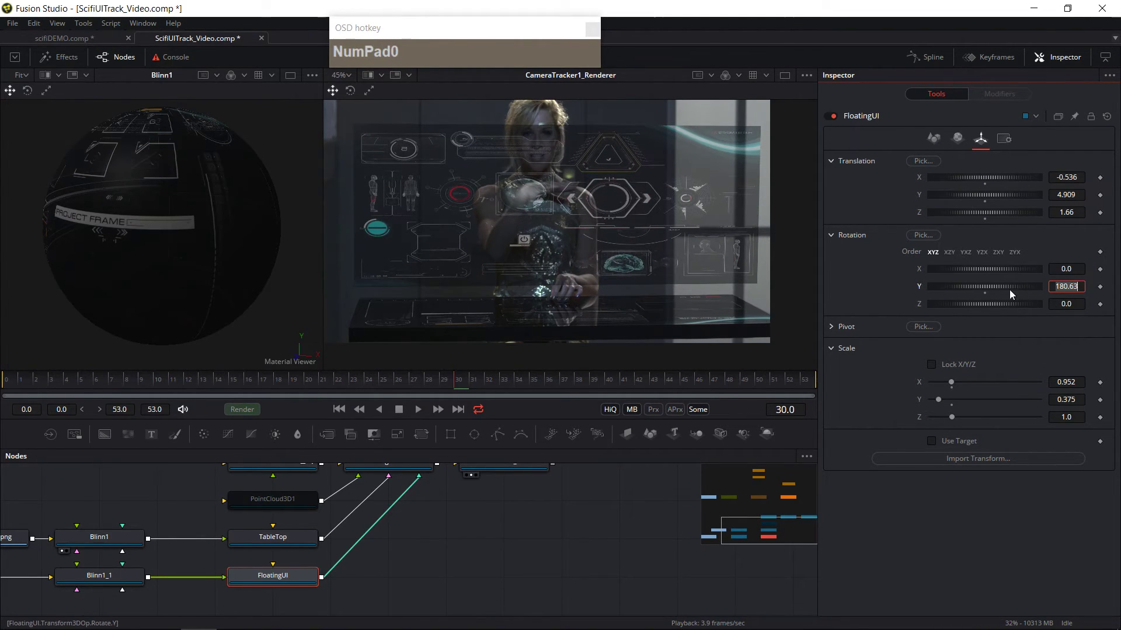
pyautogui.click(1063, 286)
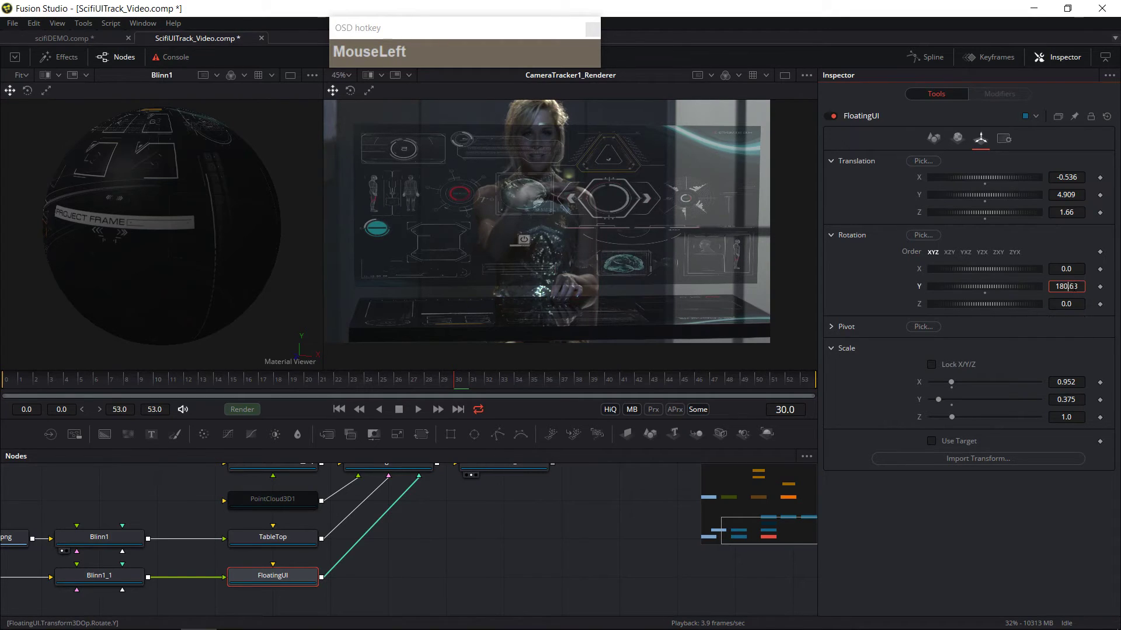
pyautogui.middleClick(1068, 287)
pyautogui.moveTo(1067, 287); pyautogui.dragTo(989, 304)
# Step: Show Merge3D2 in the 3D viewer and move the FloatingUI plane back to about X -0.59, Z 4.3
pyautogui.moveTo(492, 477); pyautogui.dragTo(494, 510)
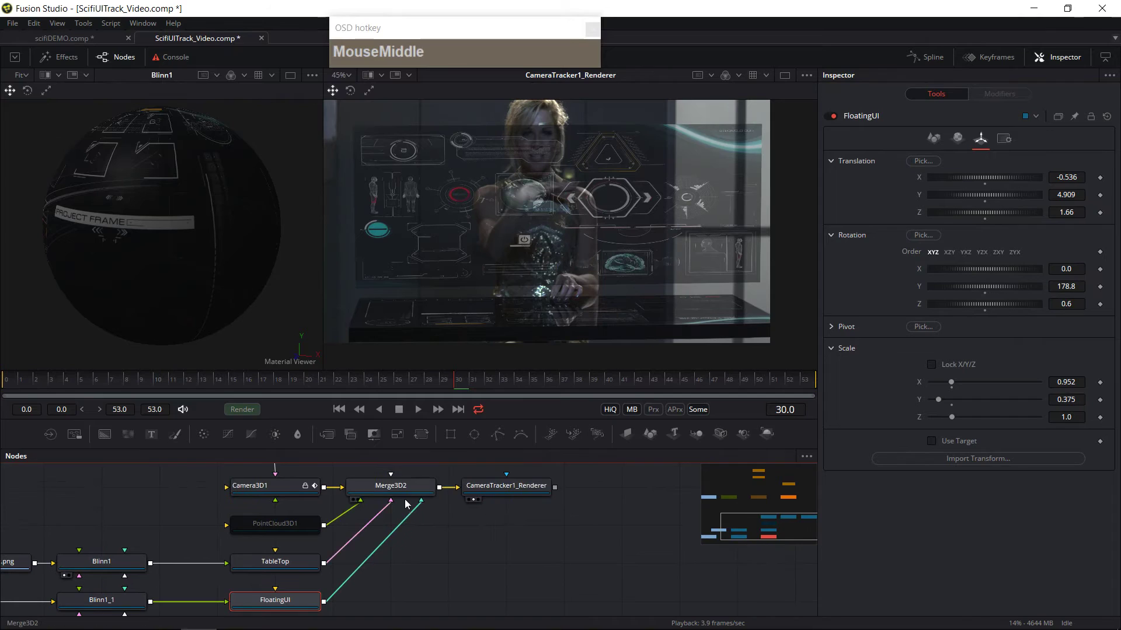
pyautogui.click(377, 503)
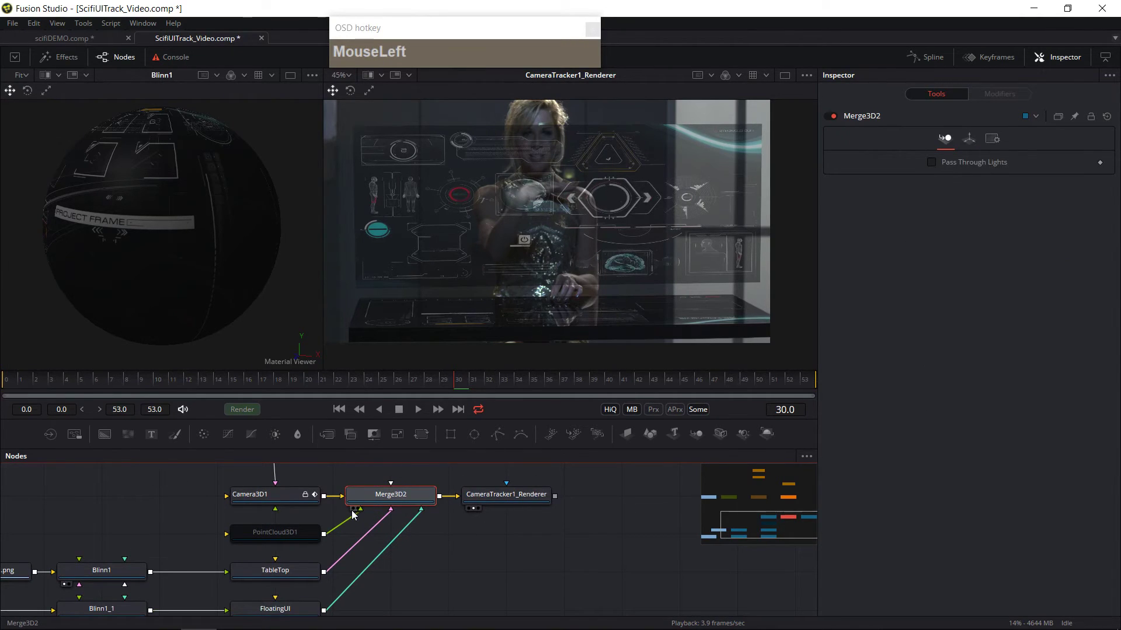
pyautogui.click(352, 510)
pyautogui.moveTo(322, 287); pyautogui.dragTo(517, 287)
pyautogui.keyDown('ctrl'); pyautogui.scroll(-3, 398, 237); pyautogui.keyUp('ctrl')
pyautogui.keyDown('ctrl'); pyautogui.scroll(-3, 397, 237); pyautogui.keyUp('ctrl')
pyautogui.moveTo(313, 255); pyautogui.dragTo(360, 265)
pyautogui.moveTo(384, 544); pyautogui.dragTo(262, 568)
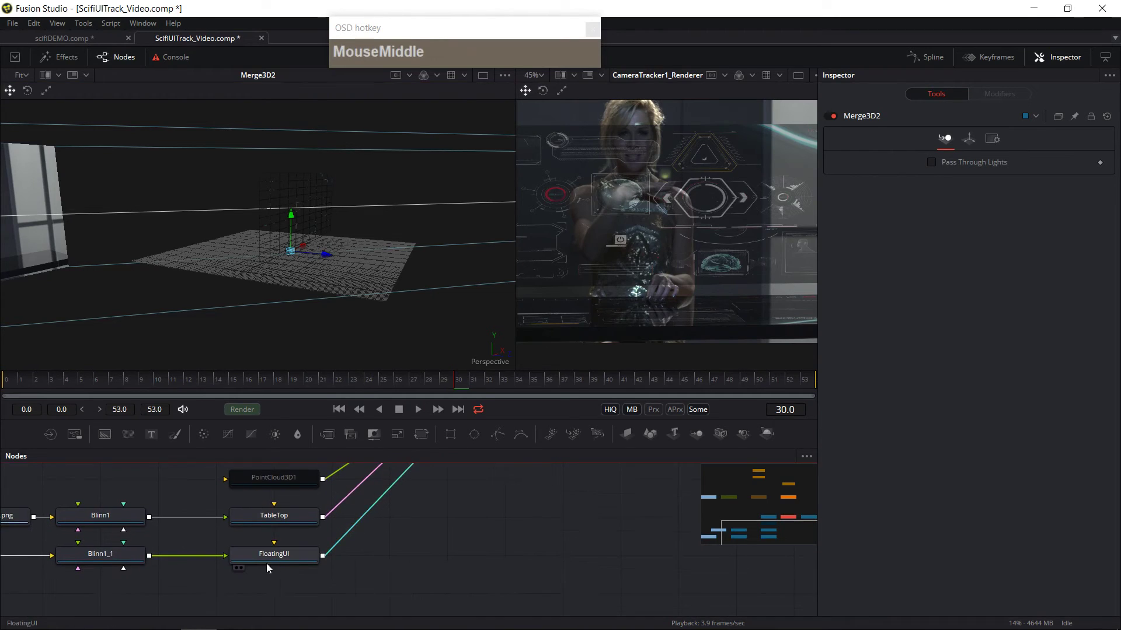
pyautogui.click(285, 559)
pyautogui.moveTo(305, 288); pyautogui.dragTo(350, 243)
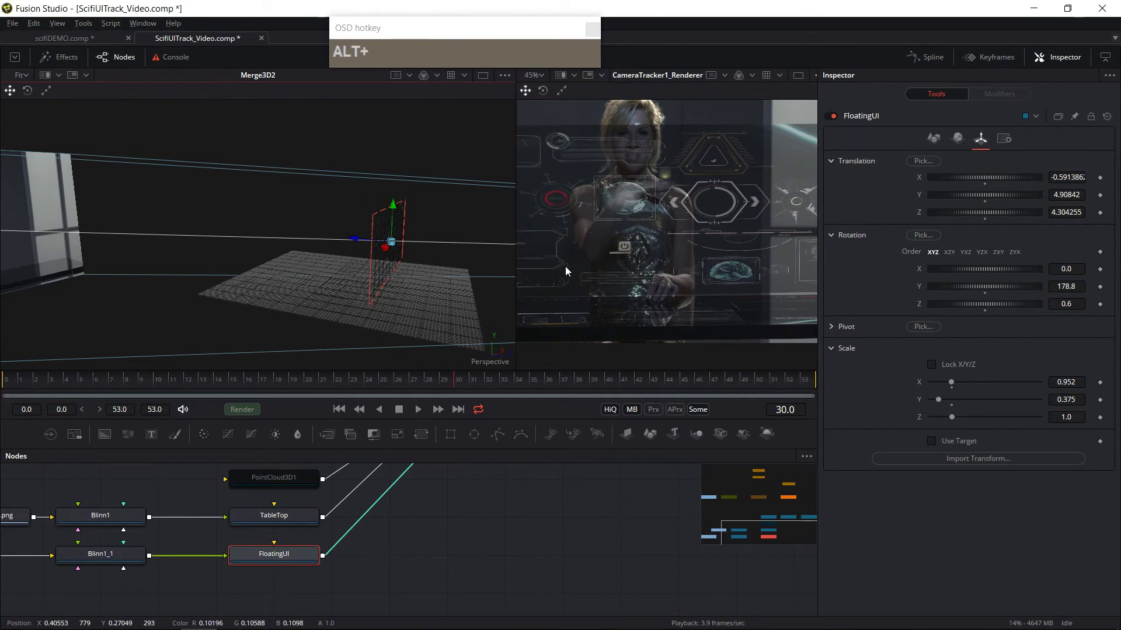
# Step: Set the FloatingUI plane's X scale to 0.723 and shift it to about X -1.5, Y 5.96
pyautogui.moveTo(515, 245); pyautogui.dragTo(233, 208)
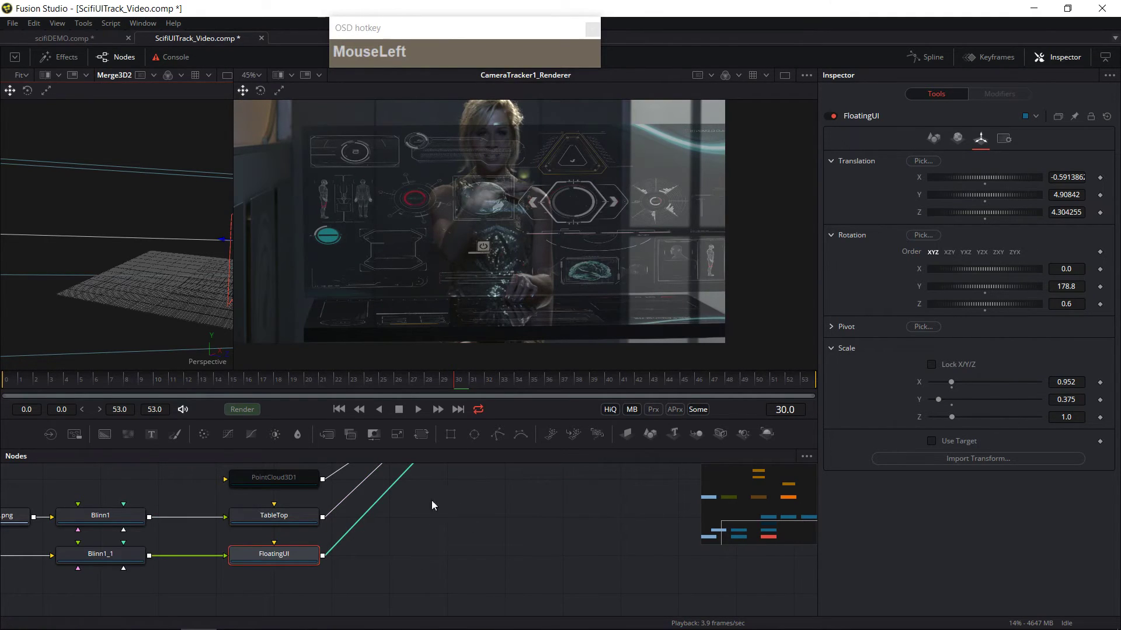
pyautogui.moveTo(955, 384); pyautogui.dragTo(947, 384)
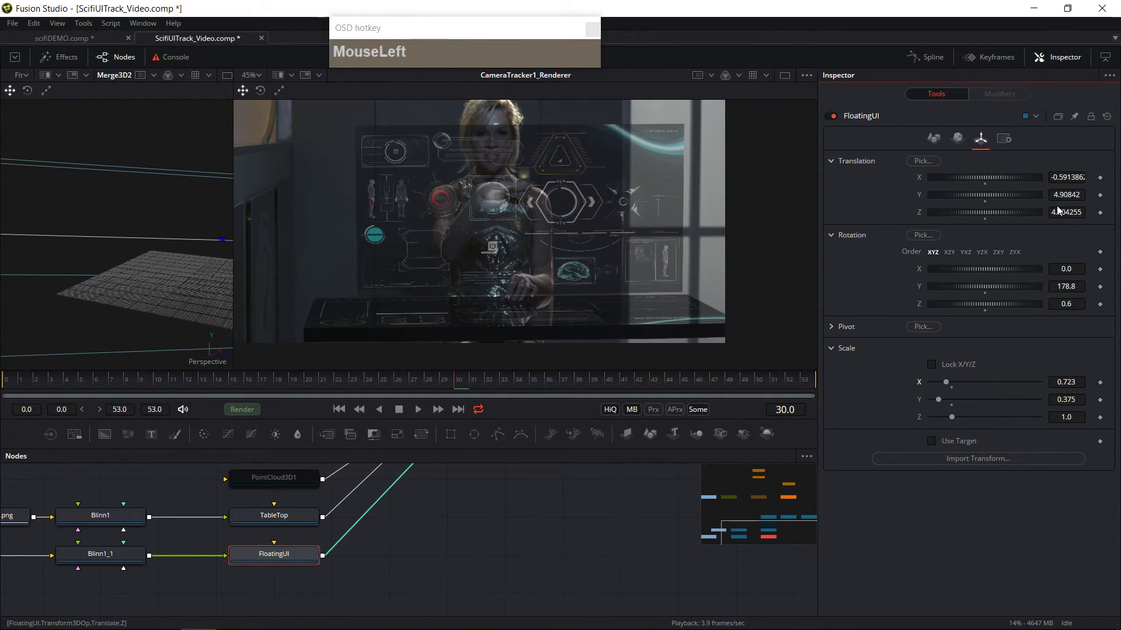
pyautogui.moveTo(1007, 194)
pyautogui.mouseDown()
pyautogui.moveTo(1039, 194)
pyautogui.moveTo(1020, 176)
pyautogui.moveTo(995, 177)
pyautogui.mouseUp()
# Step: Play and scrub through the shot to review how the floating UI plane sits in the tracked scene
pyautogui.click(12, 390)
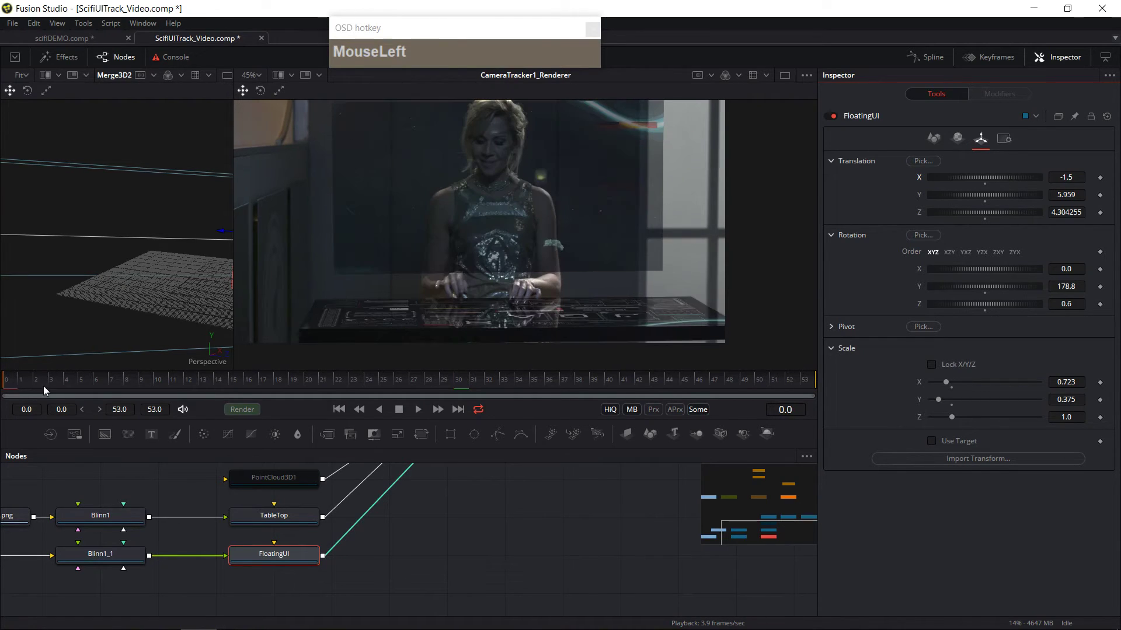
pyautogui.moveTo(313, 558); pyautogui.dragTo(405, 573)
pyautogui.click(420, 412)
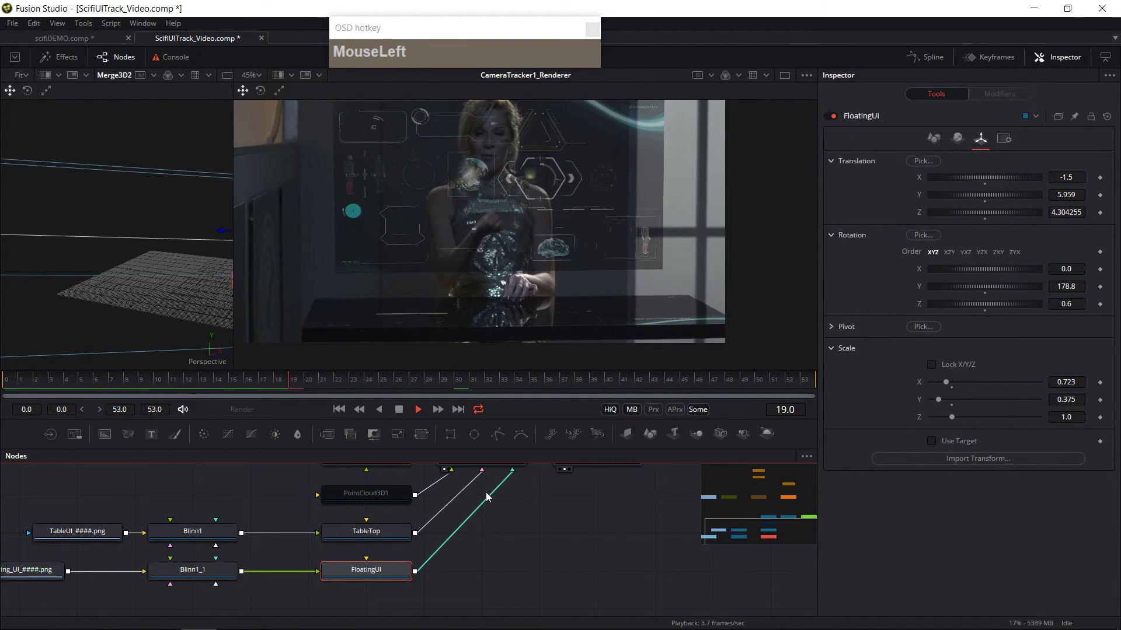
pyautogui.keyDown('ctrl'); pyautogui.scroll(-1, 545, 312); pyautogui.keyUp('ctrl')
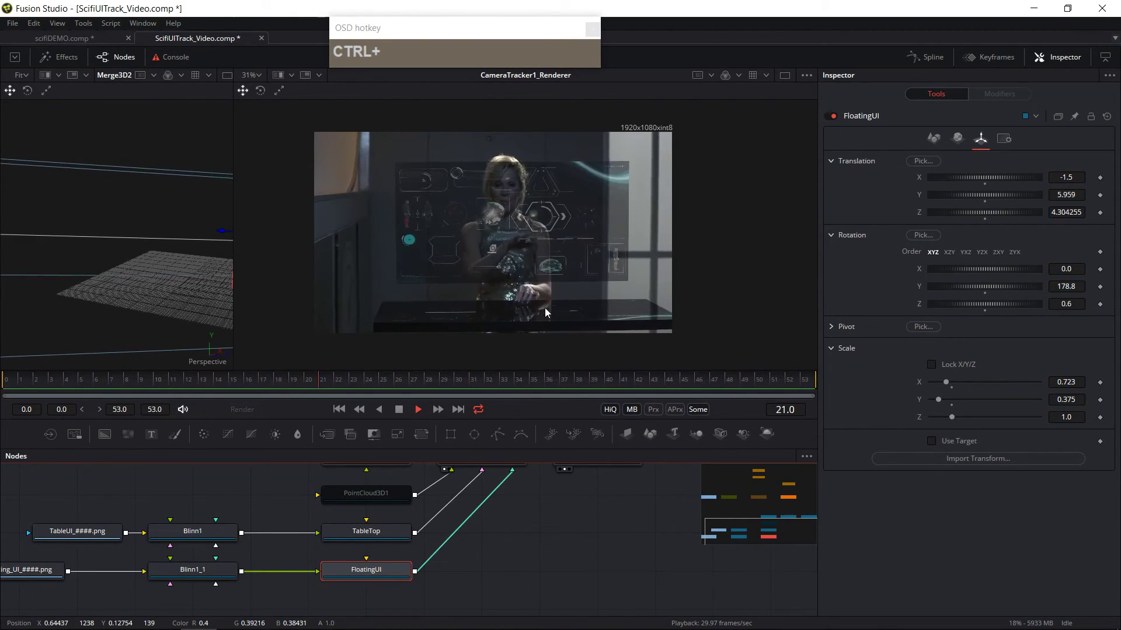
pyautogui.click(411, 418)
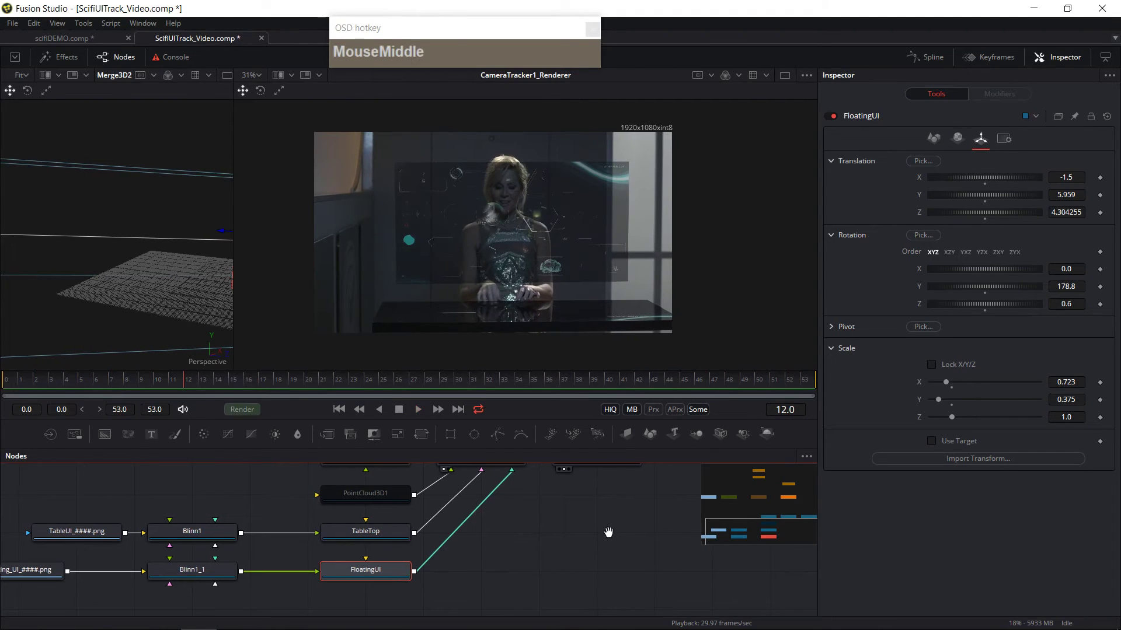
pyautogui.moveTo(605, 530); pyautogui.dragTo(580, 556)
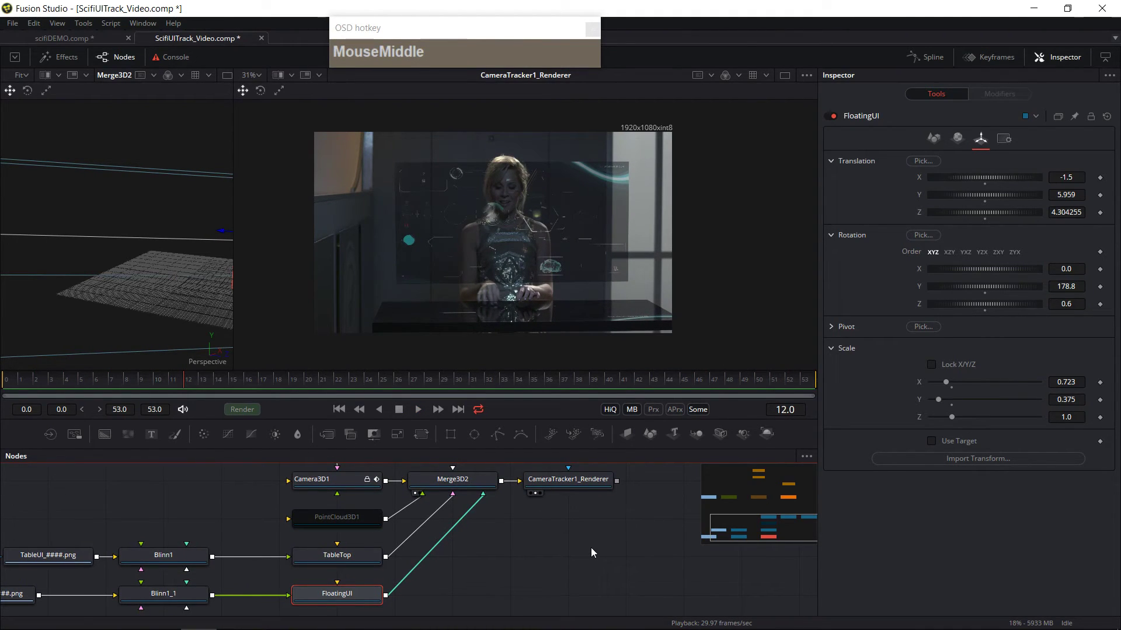
pyautogui.moveTo(426, 383); pyautogui.dragTo(628, 398)
pyautogui.keyDown('ctrl'); pyautogui.scroll(4, 557, 341); pyautogui.keyUp('ctrl')
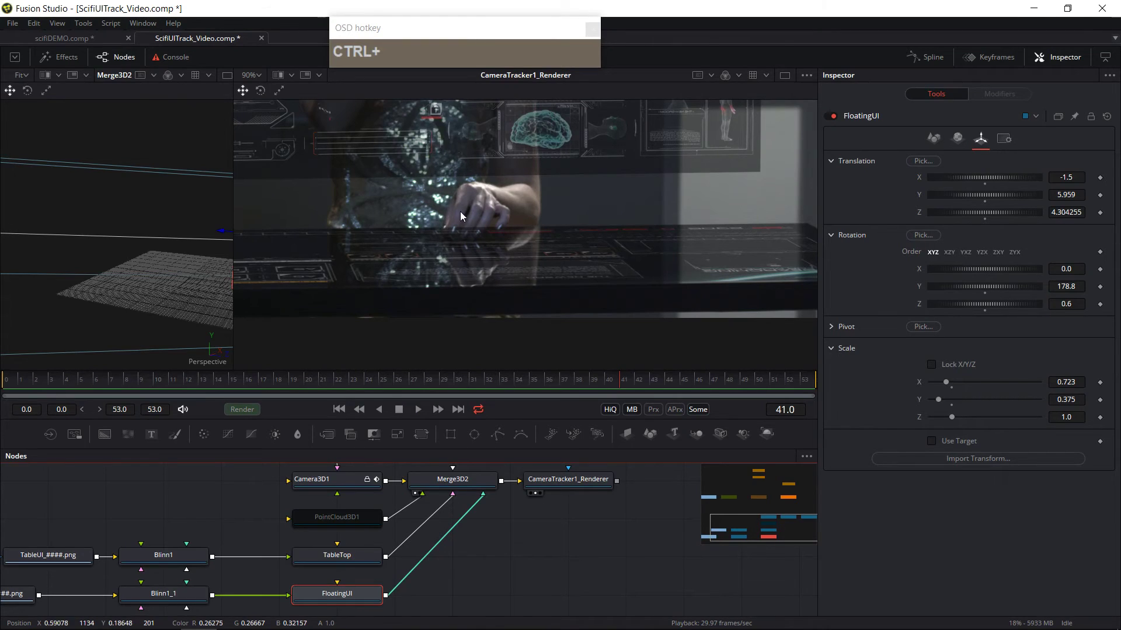
pyautogui.moveTo(586, 482); pyautogui.dragTo(569, 537)
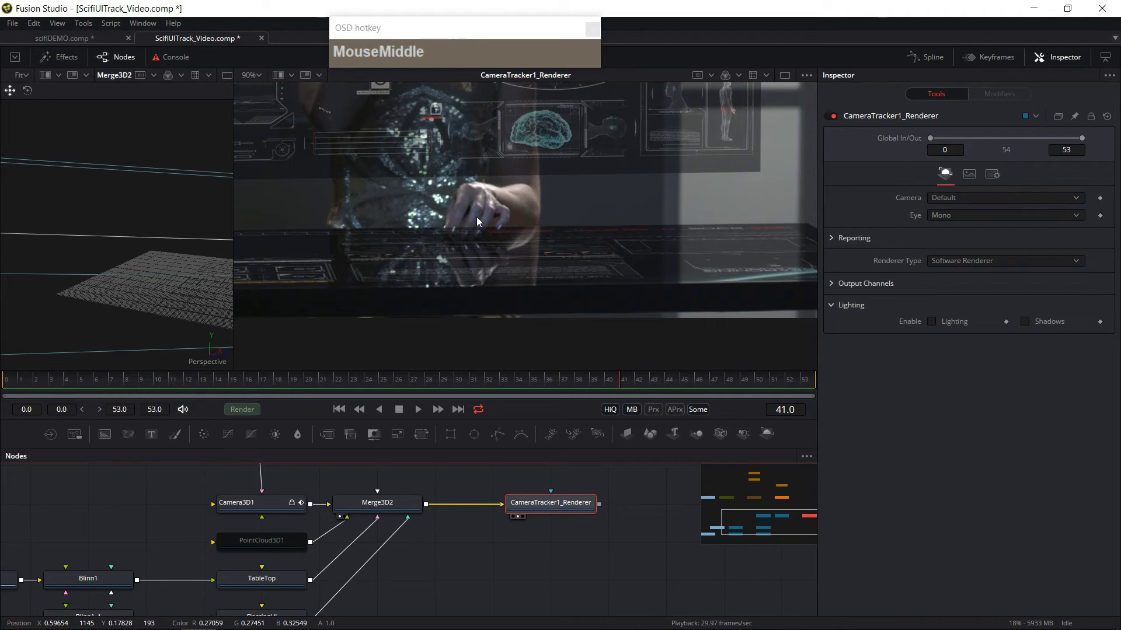
pyautogui.moveTo(464, 230); pyautogui.dragTo(524, 237)
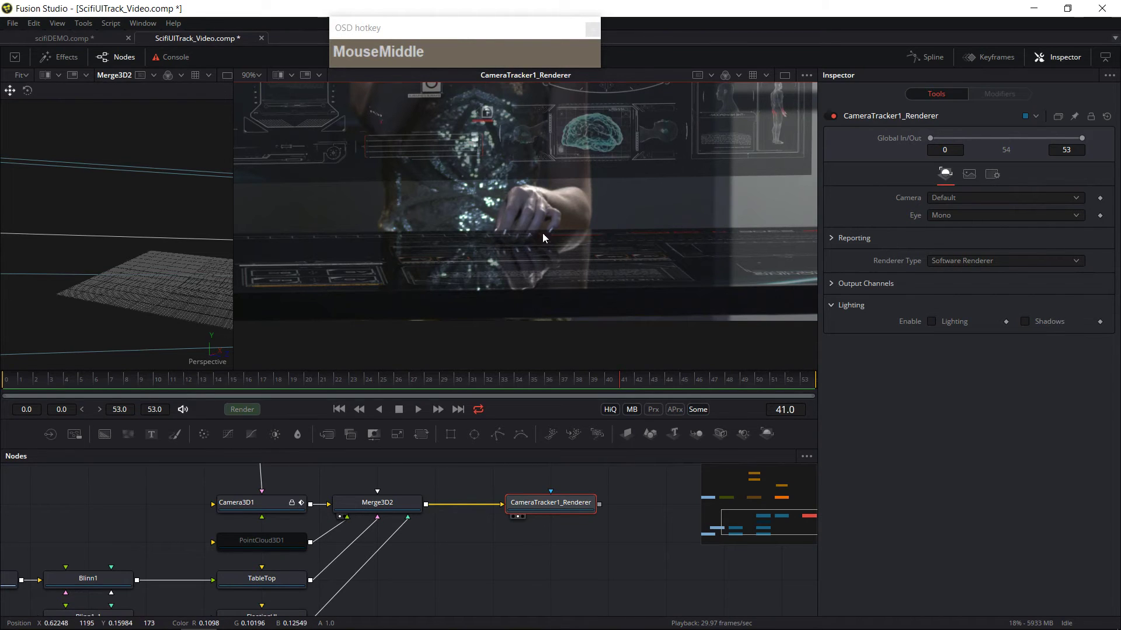
pyautogui.moveTo(20, 394); pyautogui.dragTo(142, 409)
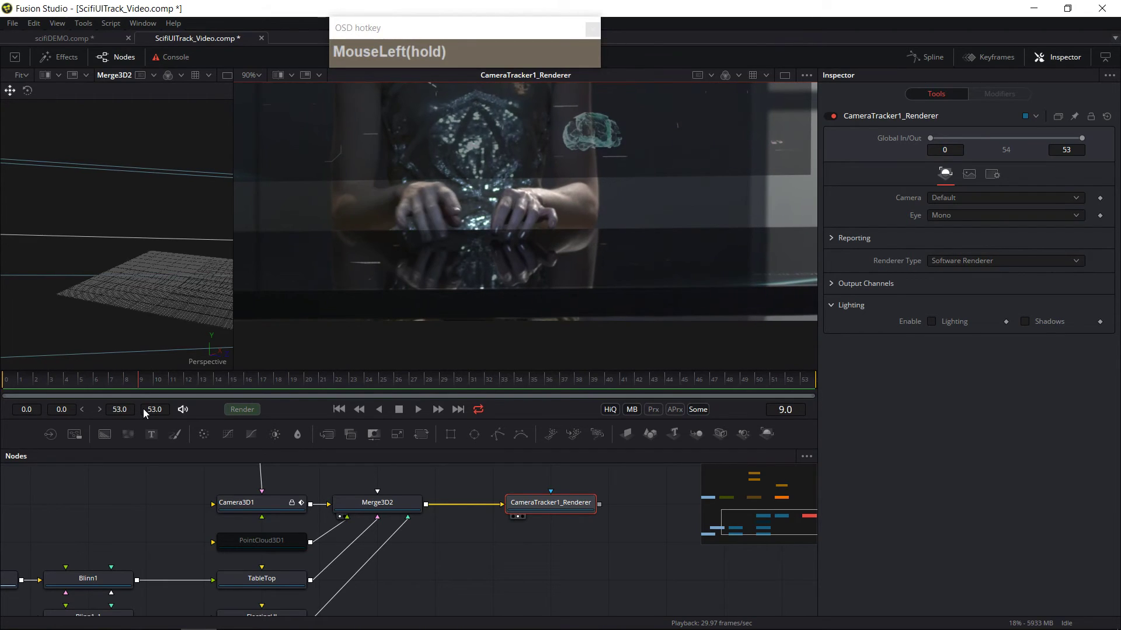
pyautogui.click(409, 228)
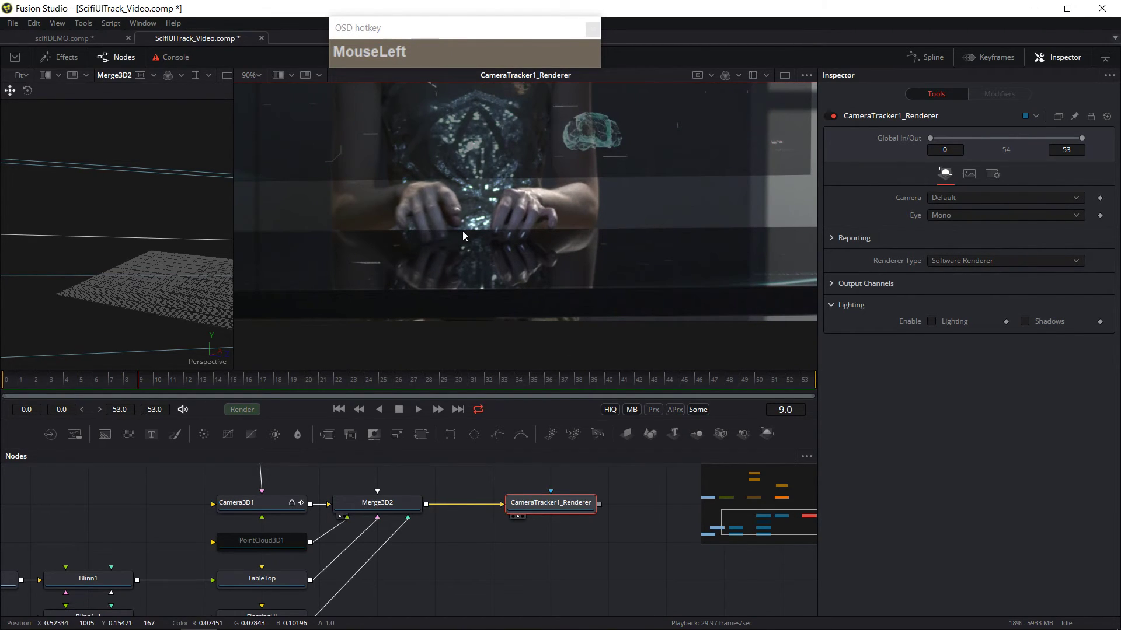
# Step: Add a Merge node to the composition next to CameraTracker1_Renderer
pyautogui.moveTo(651, 578); pyautogui.dragTo(592, 595)
pyautogui.scroll(-3, 606, 574)
pyautogui.scroll(2, 601, 572)
pyautogui.moveTo(108, 481); pyautogui.dragTo(80, 484)
pyautogui.moveTo(602, 577); pyautogui.dragTo(562, 573)
pyautogui.click(582, 569)
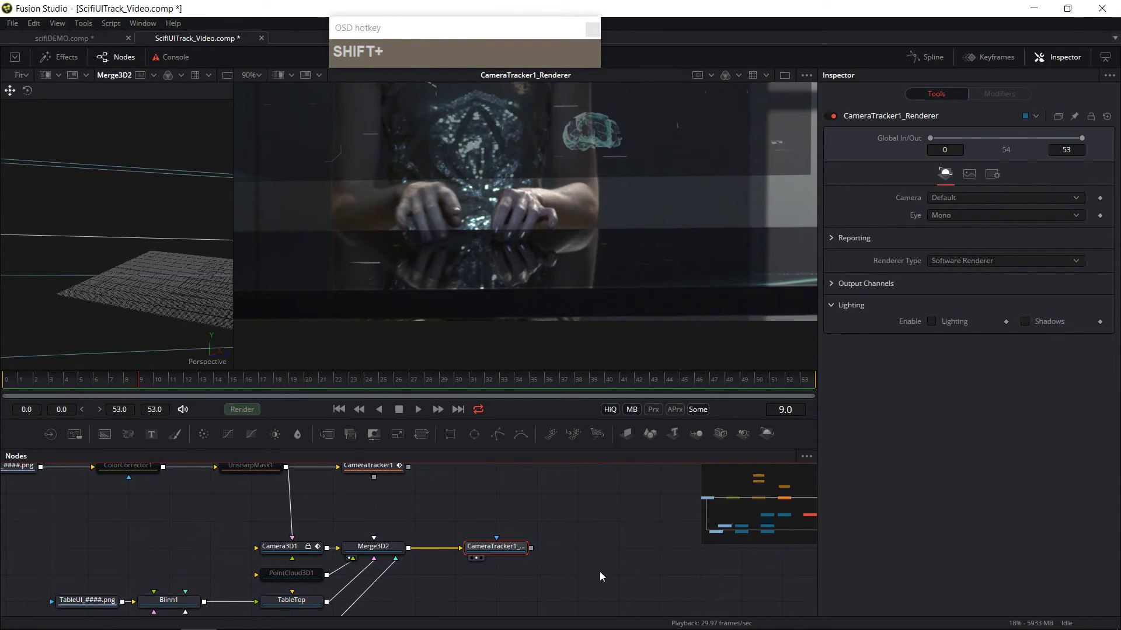
pyautogui.hotkey('shift', 'space')
pyautogui.write('bl')
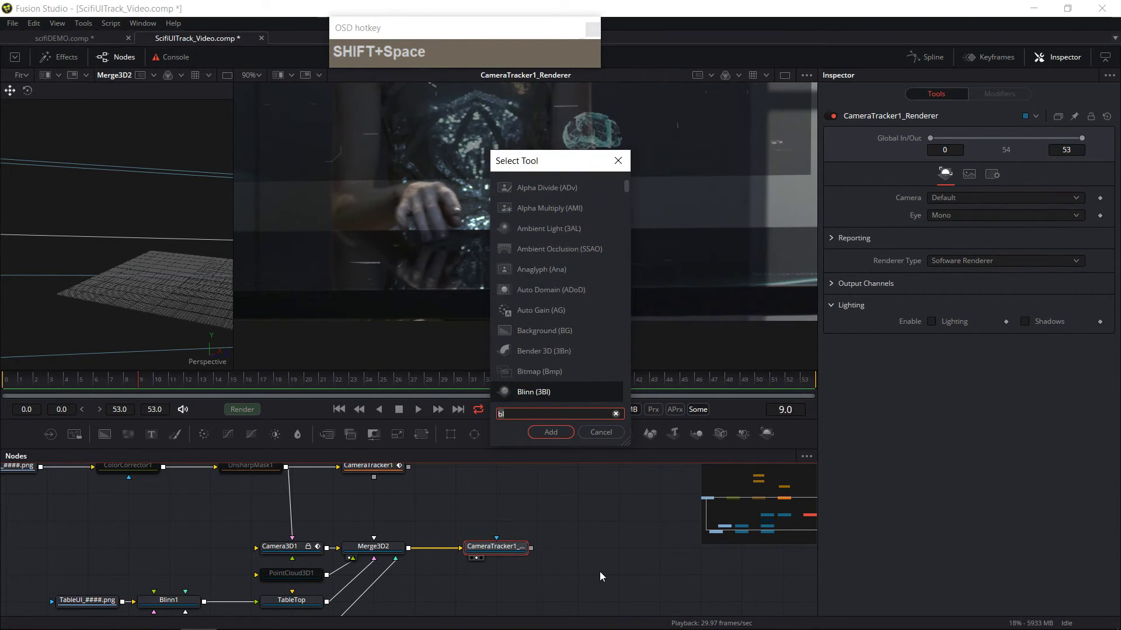
pyautogui.press('BackSpace')
pyautogui.press('BackSpace')
pyautogui.write('mer')
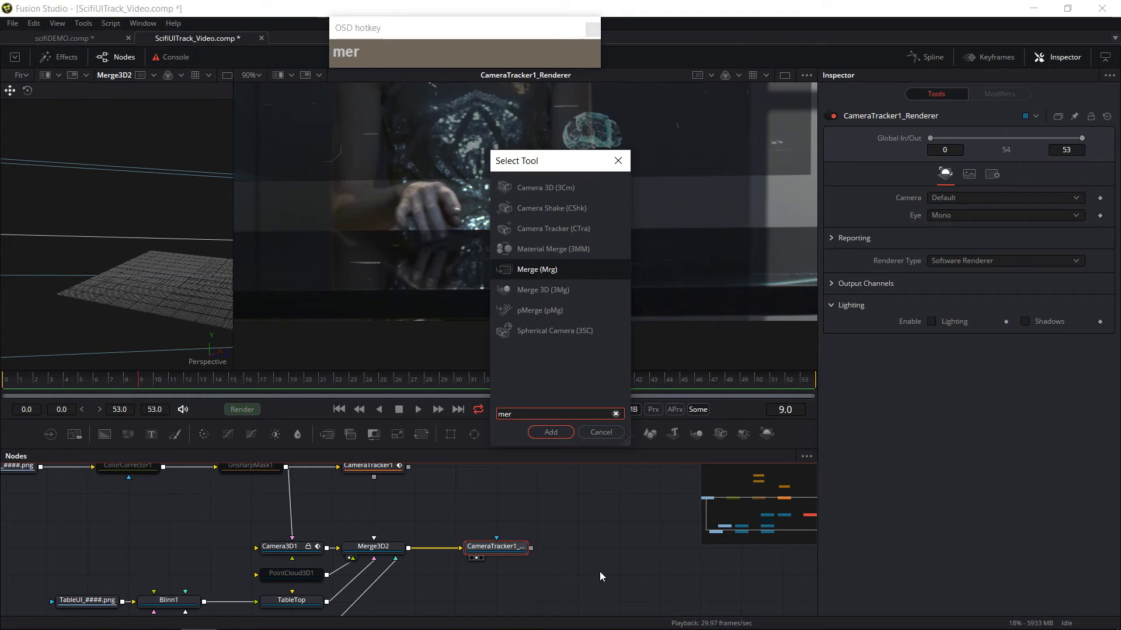
pyautogui.click(551, 432)
# Step: Connect the SciFI_UI_####.png loader to Merge1's background input
pyautogui.moveTo(576, 523); pyautogui.dragTo(592, 586)
pyautogui.moveTo(104, 487); pyautogui.dragTo(644, 571)
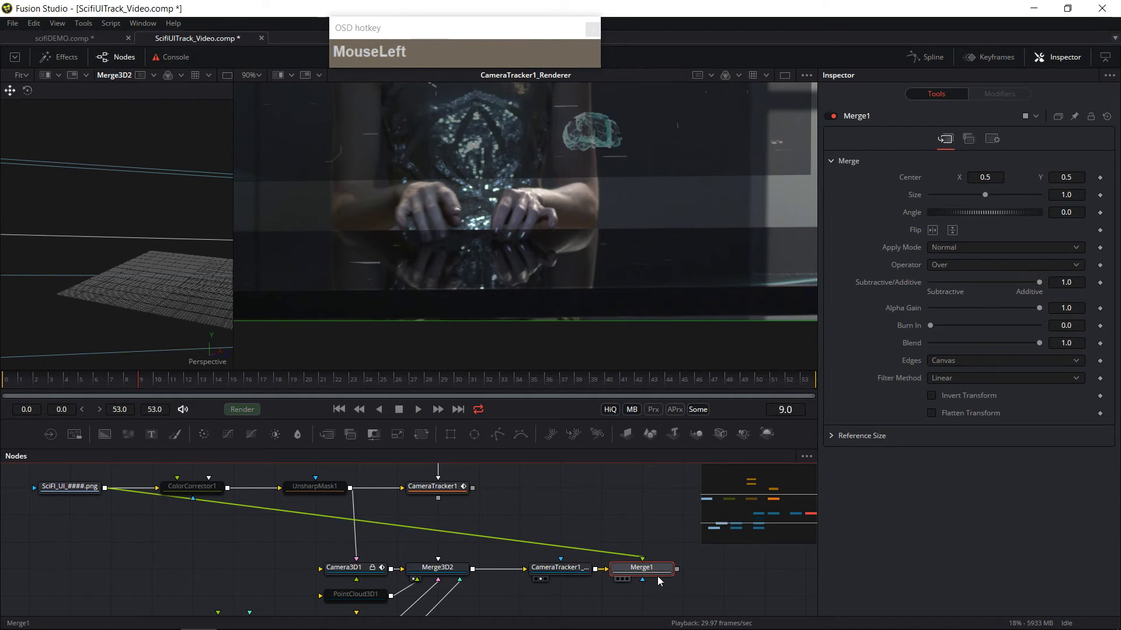
pyautogui.click(622, 581)
pyautogui.moveTo(626, 534); pyautogui.dragTo(566, 522)
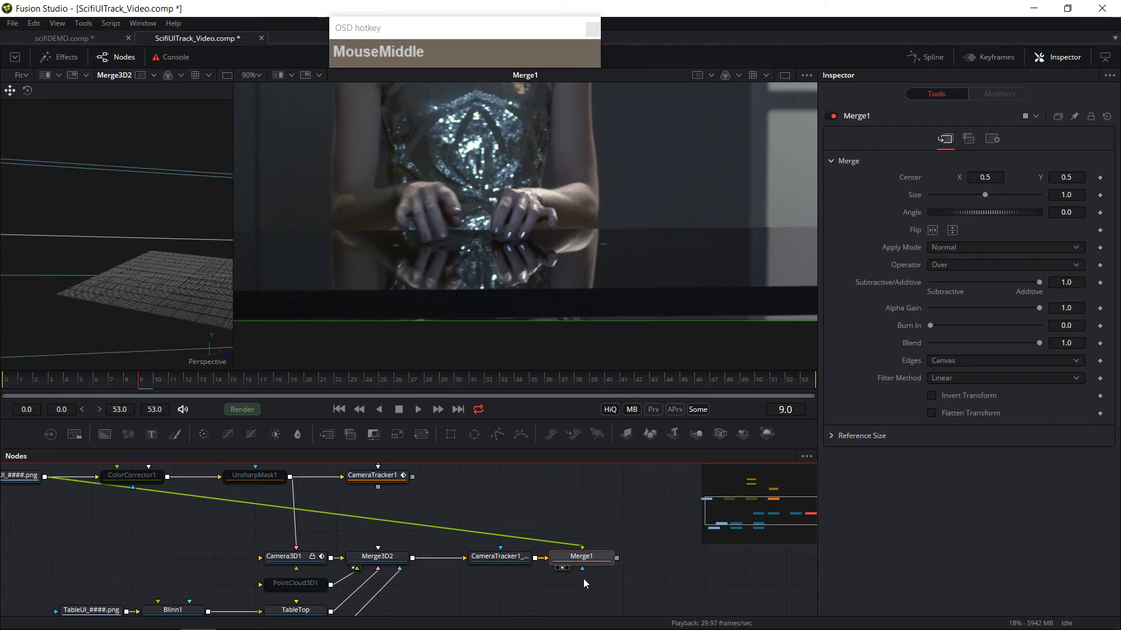
pyautogui.moveTo(586, 584); pyautogui.dragTo(612, 551)
pyautogui.click(593, 540)
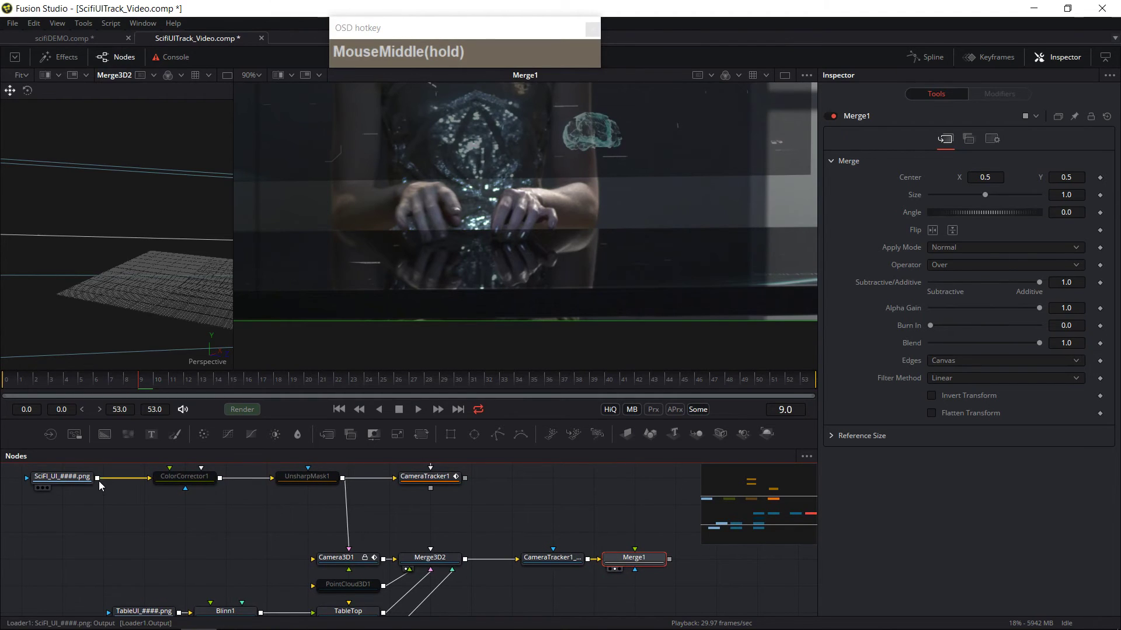
pyautogui.moveTo(98, 478); pyautogui.dragTo(331, 523)
pyautogui.moveTo(582, 552); pyautogui.dragTo(583, 552)
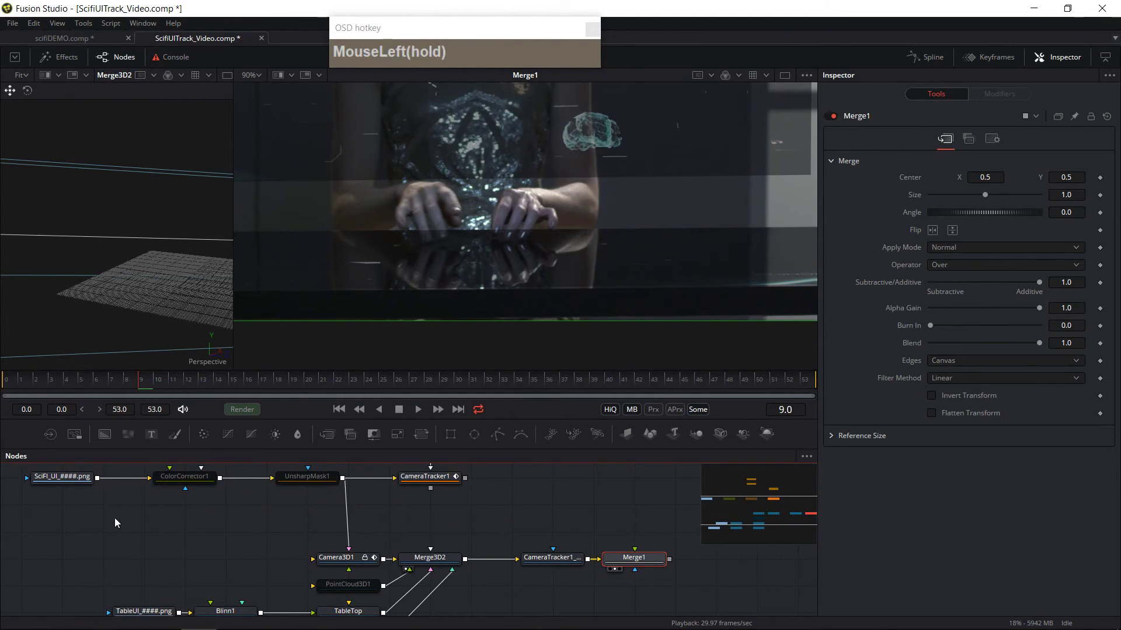
pyautogui.moveTo(98, 479); pyautogui.dragTo(636, 564)
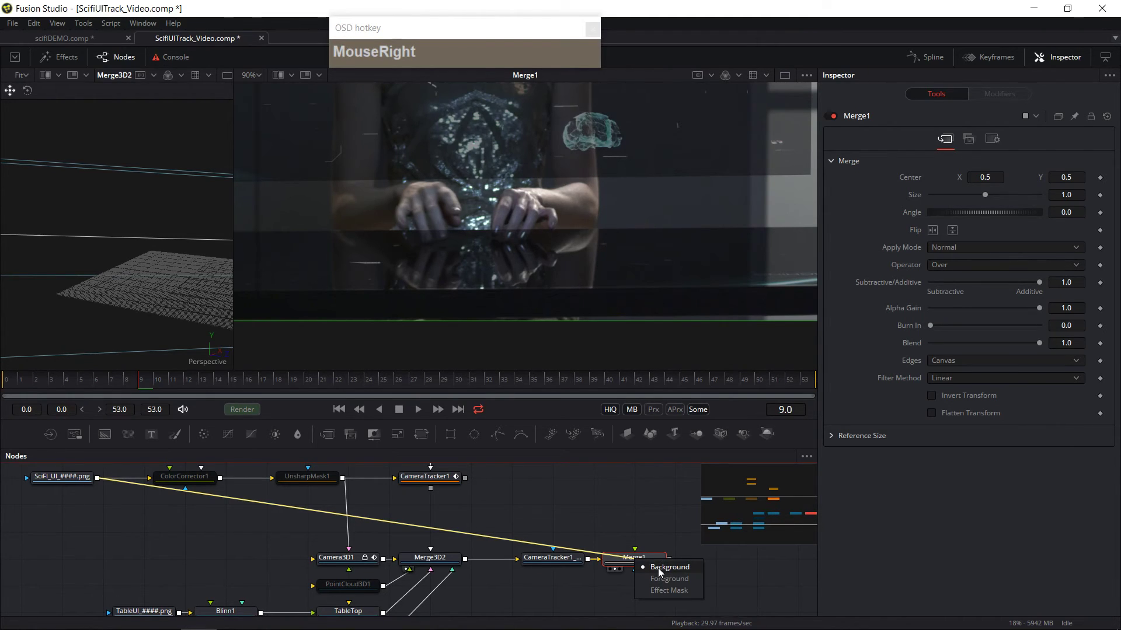
pyautogui.click(657, 568)
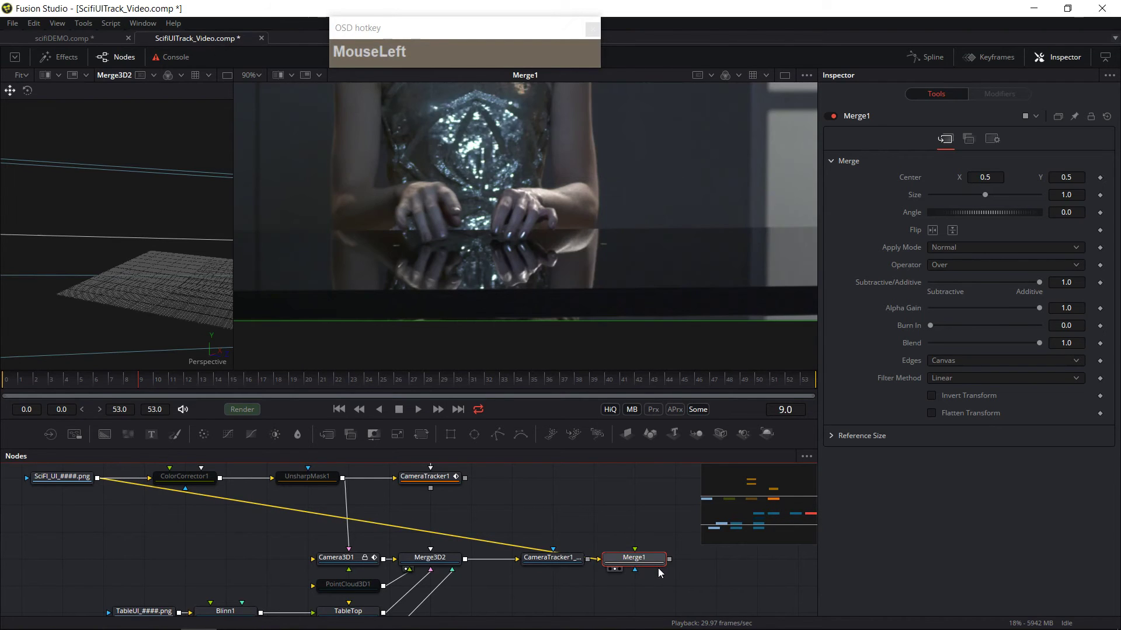
pyautogui.middleClick(655, 539)
pyautogui.middleClick(654, 539)
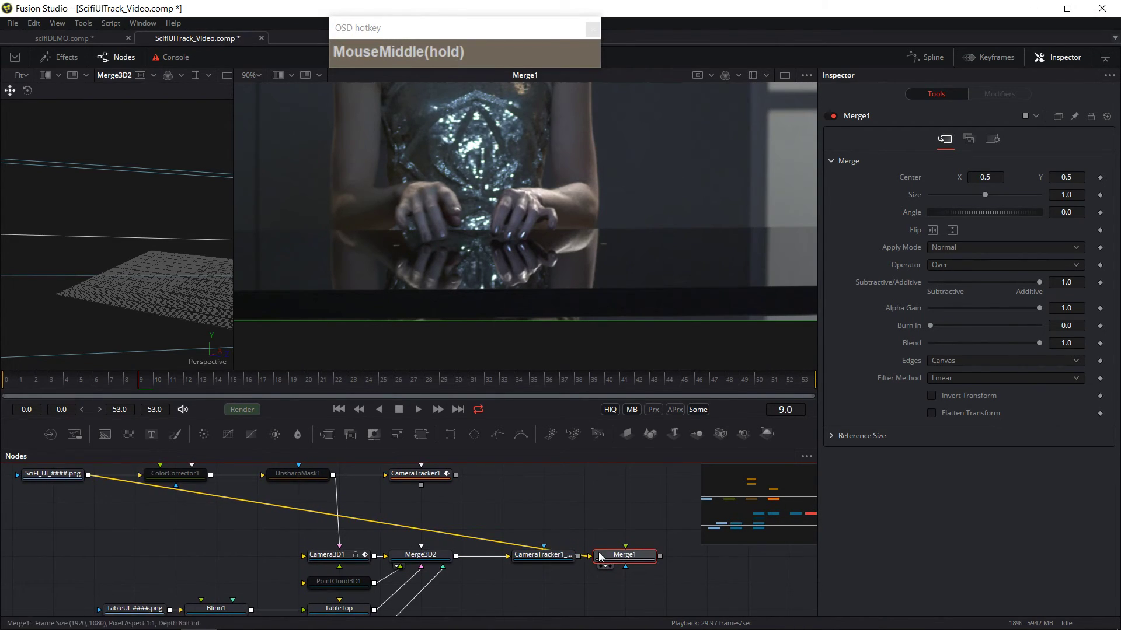
# Step: Connect CameraTracker1_Renderer's output to Merge1's foreground input
pyautogui.moveTo(552, 559); pyautogui.dragTo(552, 585)
pyautogui.moveTo(631, 551); pyautogui.dragTo(579, 581)
pyautogui.rightClick(578, 582)
pyautogui.click(650, 572)
pyautogui.moveTo(591, 574)
pyautogui.mouseDown()
pyautogui.moveTo(584, 552)
pyautogui.moveTo(590, 584)
pyautogui.mouseUp()
pyautogui.click(528, 579)
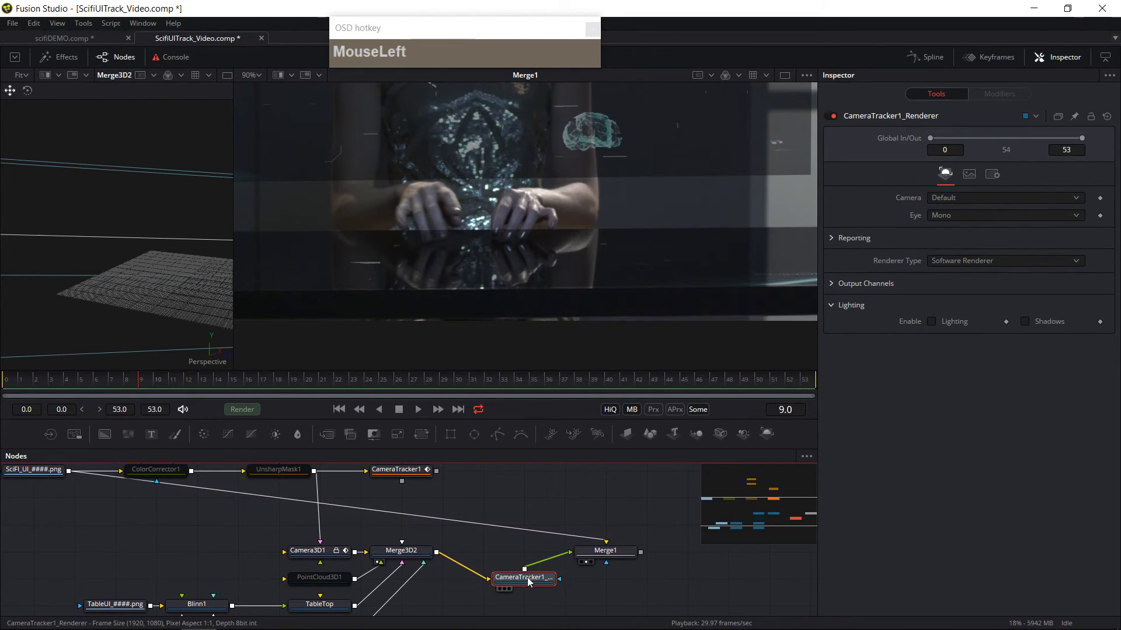
pyautogui.moveTo(610, 574)
pyautogui.mouseDown()
pyautogui.moveTo(579, 556)
pyautogui.moveTo(604, 558)
pyautogui.mouseUp()
# Step: Add a Polygon mask to Merge1 and draw a closed shape around the fingers resting on the table edge
pyautogui.click(608, 561)
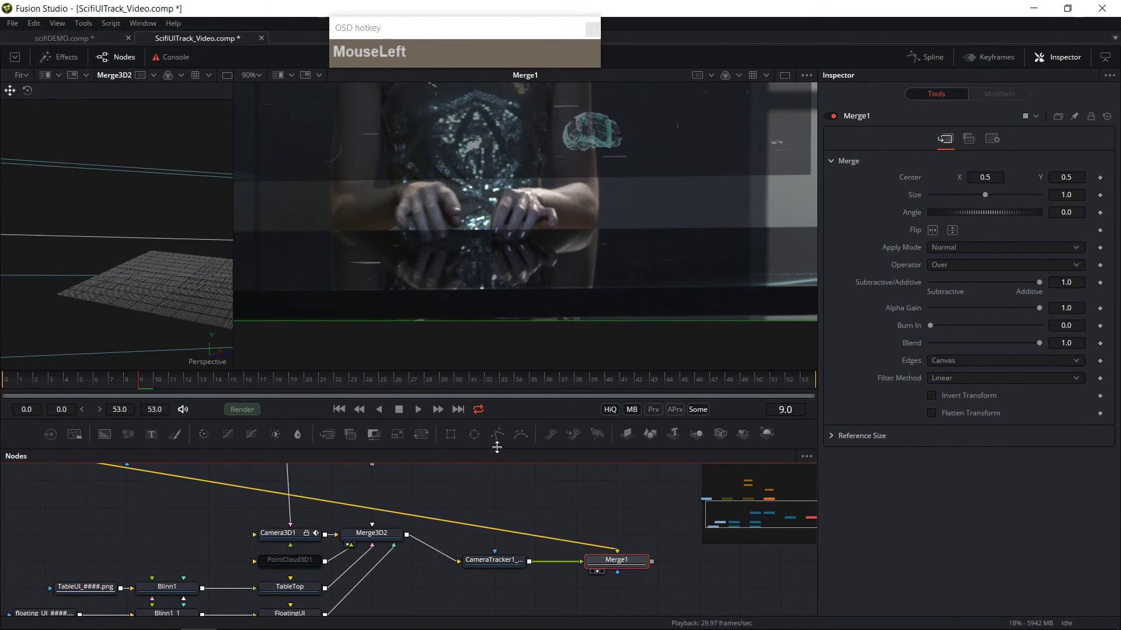
pyautogui.click(497, 435)
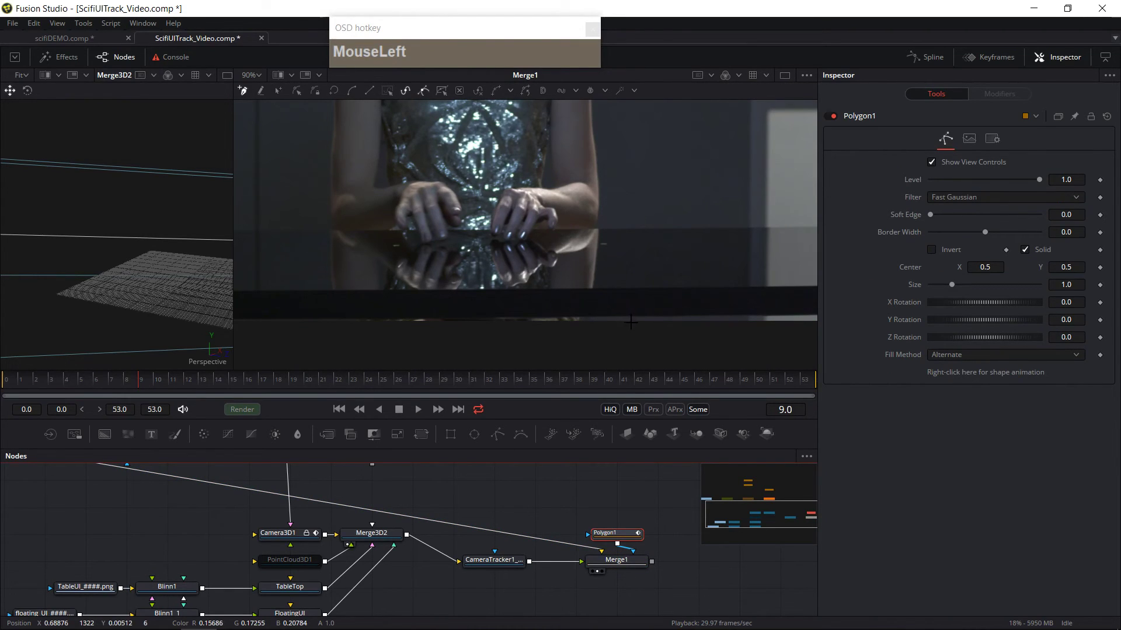
pyautogui.moveTo(627, 536); pyautogui.dragTo(632, 510)
pyautogui.click(390, 225)
pyautogui.click(415, 244)
pyautogui.click(436, 242)
pyautogui.click(445, 240)
pyautogui.click(450, 228)
pyautogui.click(487, 228)
pyautogui.click(497, 237)
pyautogui.click(517, 242)
pyautogui.moveTo(541, 234); pyautogui.dragTo(545, 225)
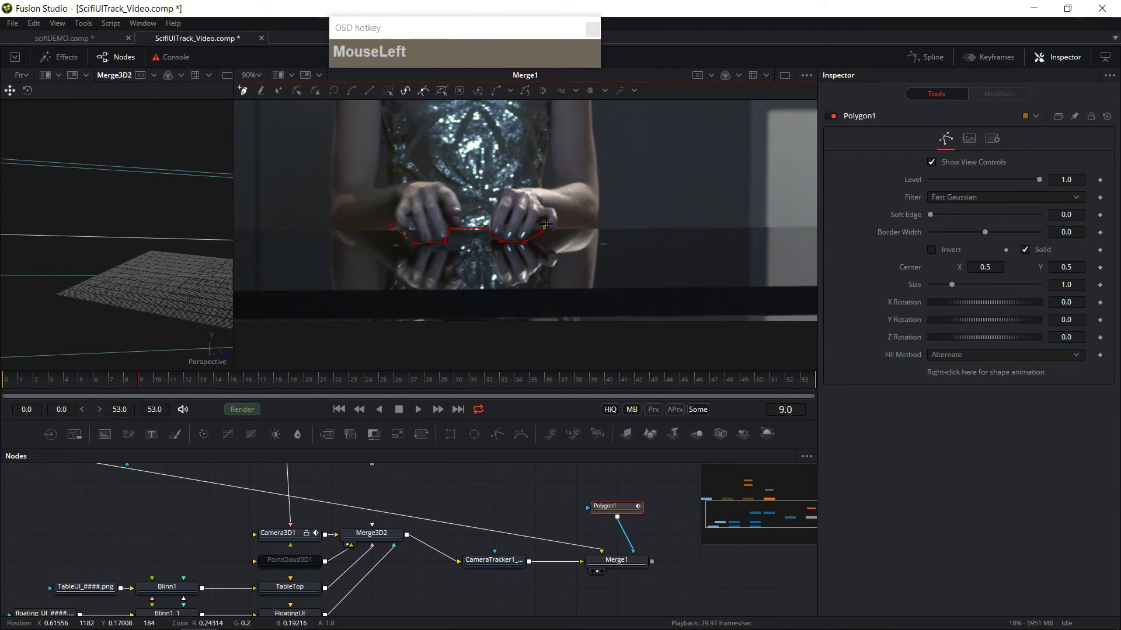
pyautogui.click(391, 226)
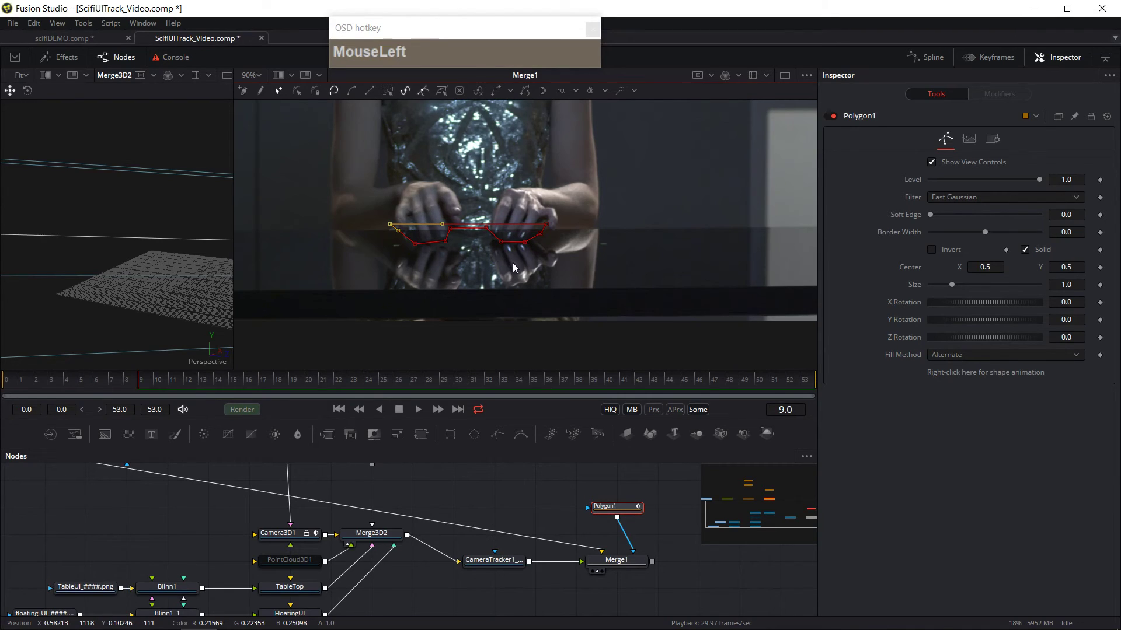
# Step: Invert the polygon mask and scrub the timeline to check the fingers over the UI
pyautogui.click(931, 250)
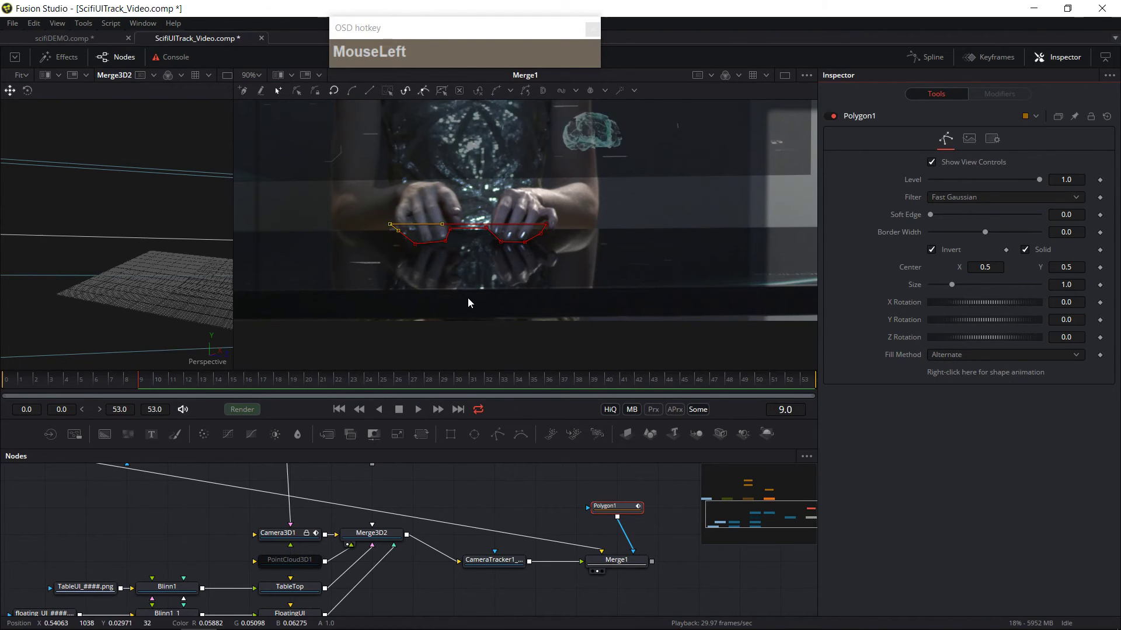
pyautogui.moveTo(62, 383); pyautogui.dragTo(225, 397)
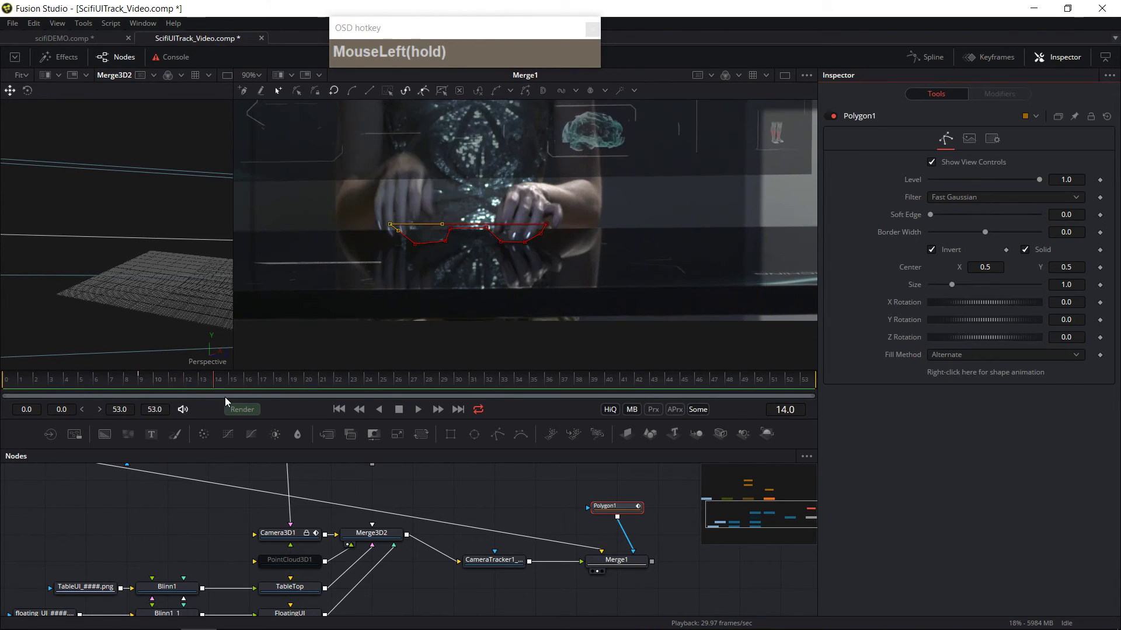
pyautogui.moveTo(551, 501); pyautogui.dragTo(496, 562)
pyautogui.scroll(-2, 555, 516)
pyautogui.scroll(2, 553, 516)
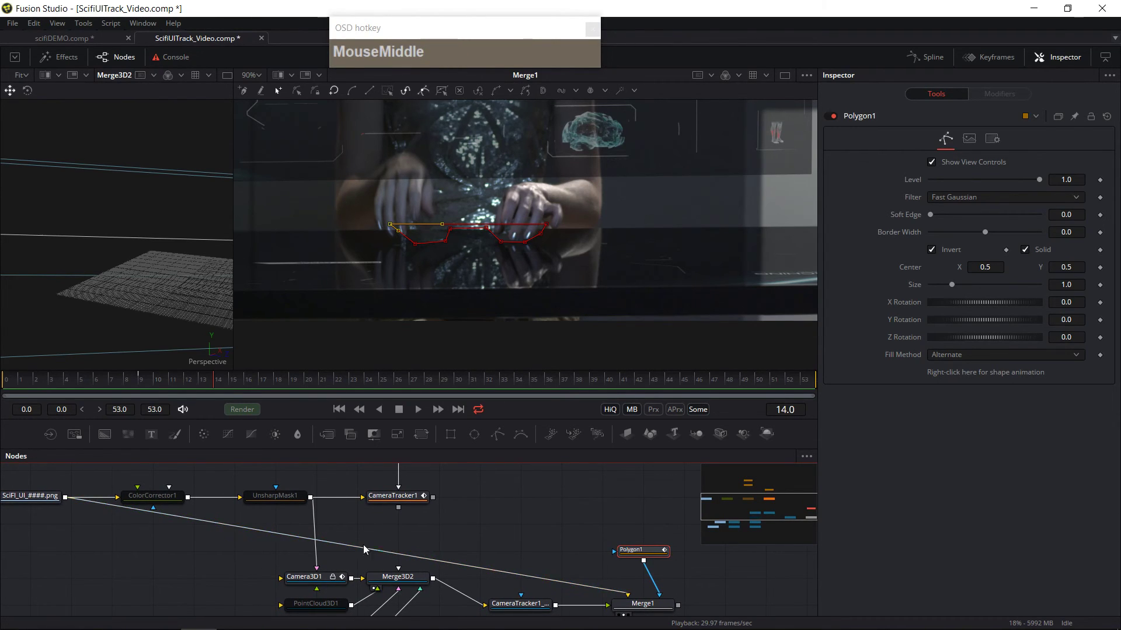
# Step: Rearrange the nodes around Merge1 and add routing points to tidy the connection lines
pyautogui.press('alt')
pyautogui.moveTo(346, 549); pyautogui.dragTo(521, 523)
pyautogui.moveTo(584, 565); pyautogui.dragTo(521, 577)
pyautogui.moveTo(357, 528); pyautogui.dragTo(300, 538)
pyautogui.keyDown('alt'); pyautogui.click(481, 524); pyautogui.keyUp('alt')
pyautogui.moveTo(640, 562); pyautogui.dragTo(565, 523)
pyautogui.click(550, 523)
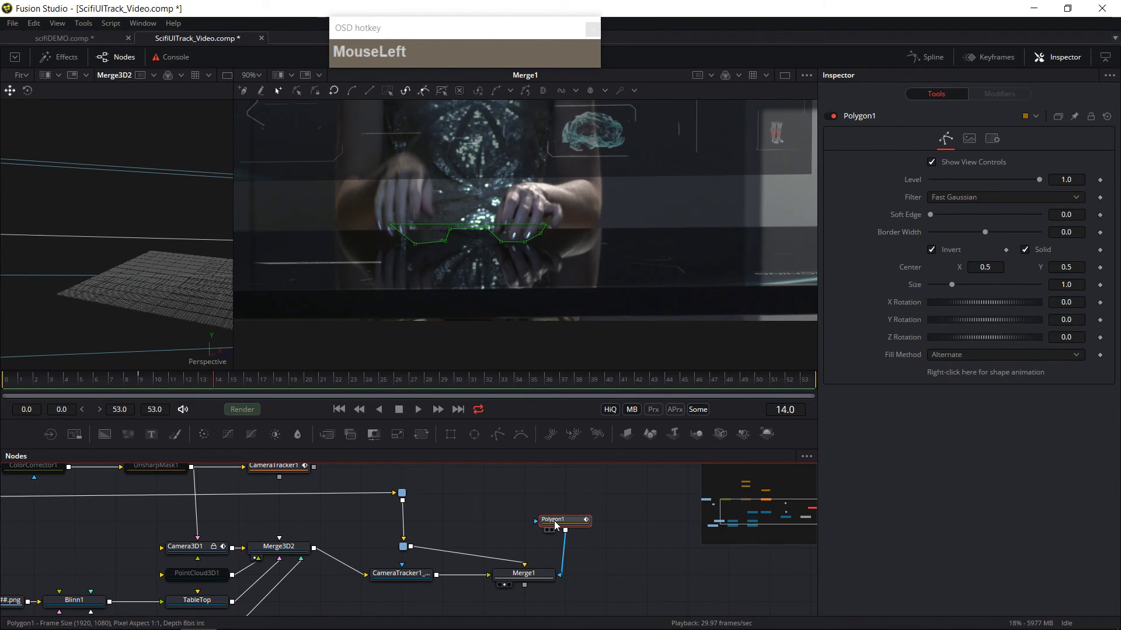
# Step: Rename the polygon node to FingerMask
pyautogui.press('F2')
pyautogui.write('FingerMask')
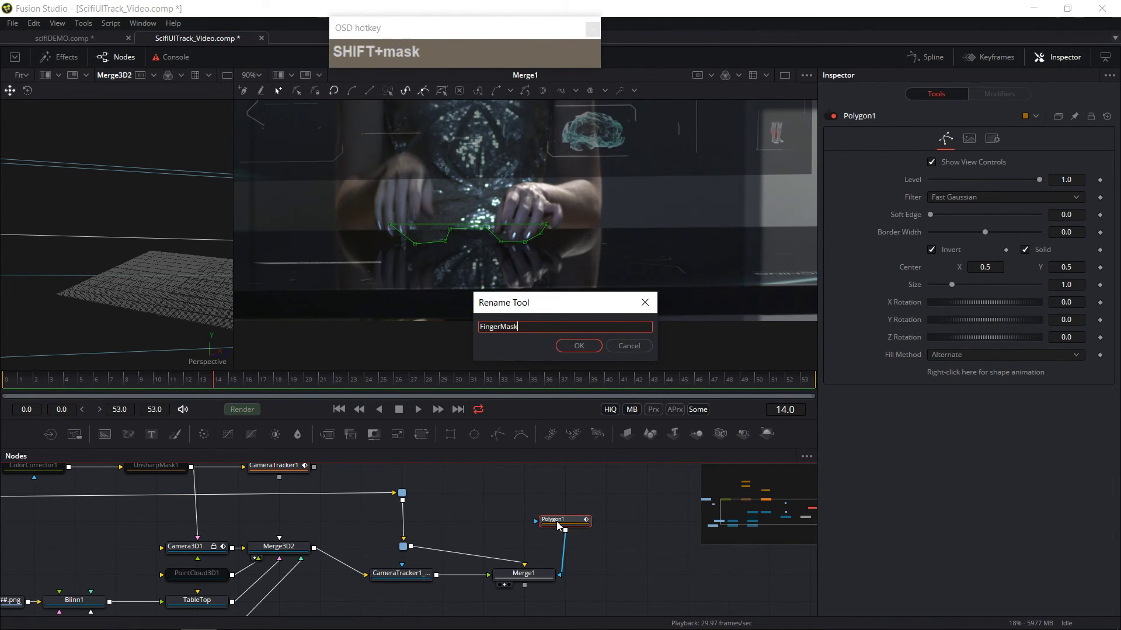
pyautogui.press('Return')
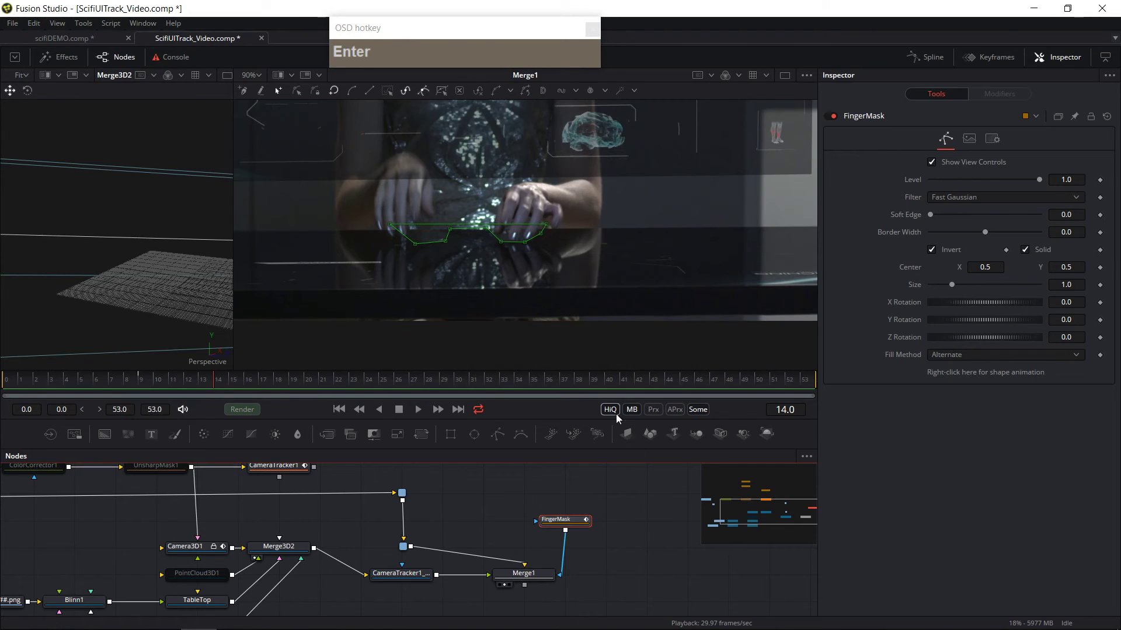
# Step: Zoom out the viewer and play the shot to review the masked fingers over the floating UI
pyautogui.click(534, 251)
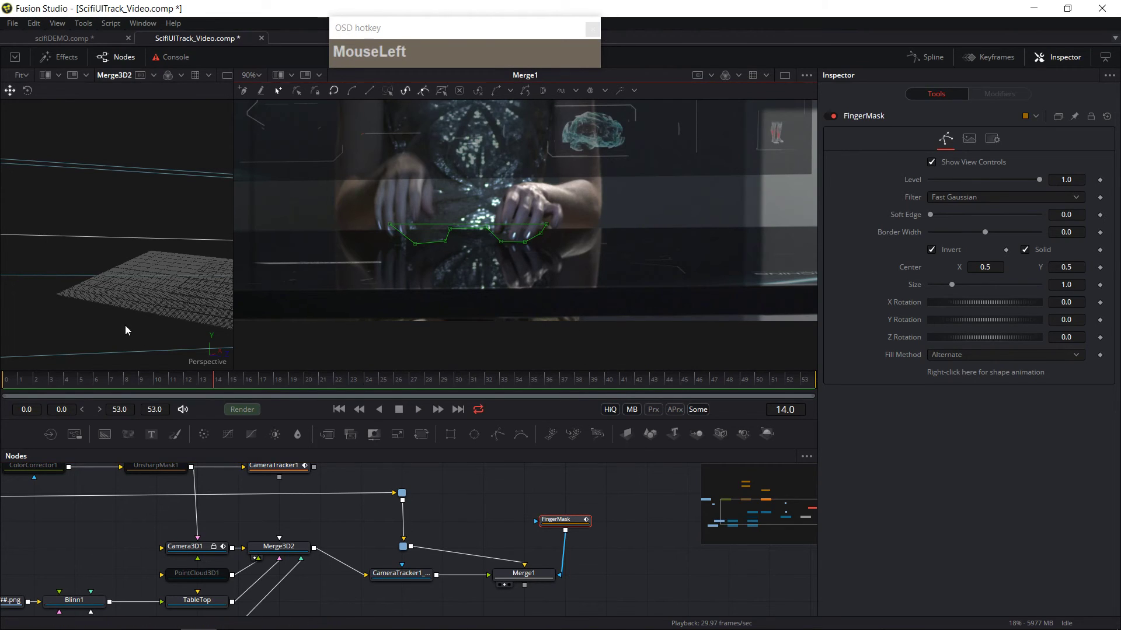
pyautogui.click(119, 382)
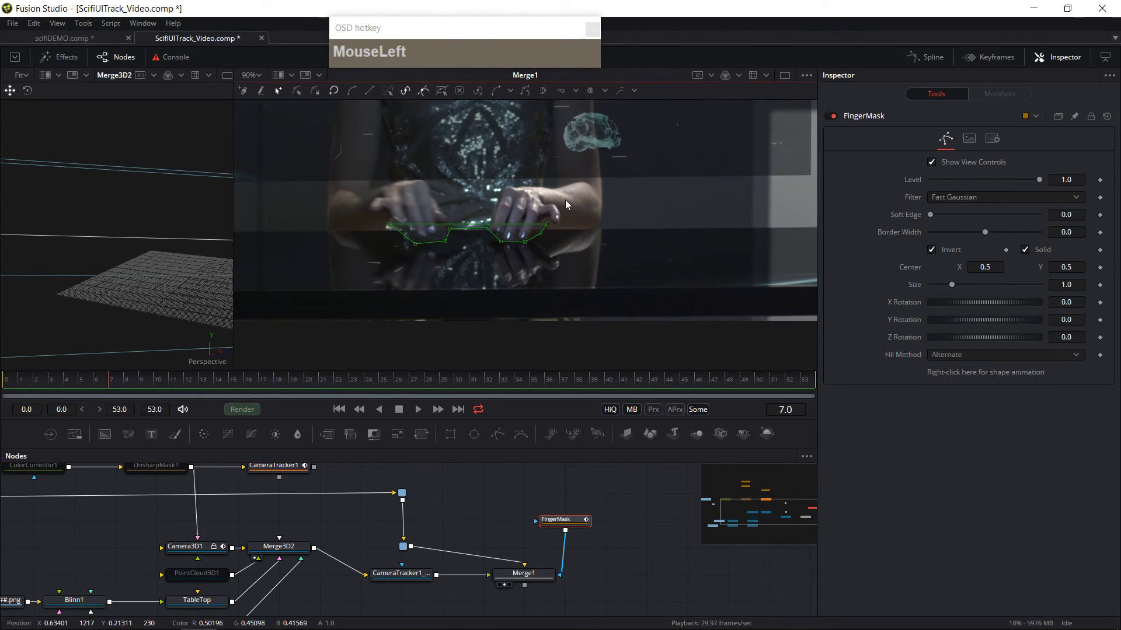
pyautogui.keyDown('ctrl'); pyautogui.scroll(-1, 567, 201); pyautogui.keyUp('ctrl')
pyautogui.keyDown('ctrl'); pyautogui.scroll(-1, 570, 205); pyautogui.keyUp('ctrl')
pyautogui.middleClick(689, 255)
pyautogui.click(711, 245)
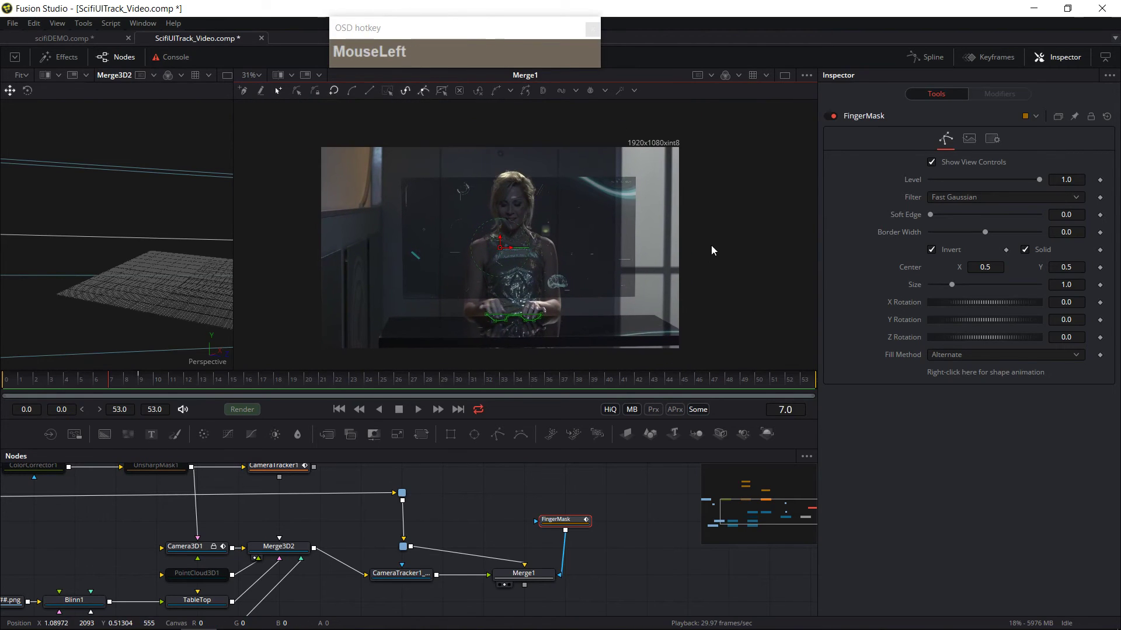
pyautogui.scroll(1, 713, 254)
pyautogui.scroll(-2, 713, 259)
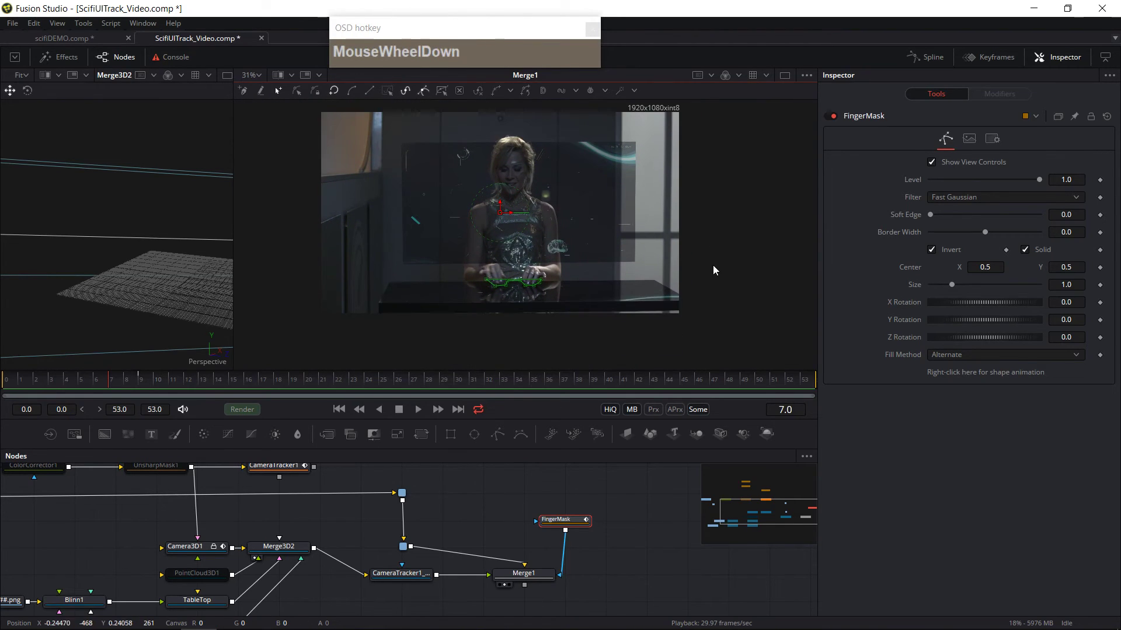
pyautogui.click(512, 579)
pyautogui.middleClick(513, 579)
pyautogui.click(447, 539)
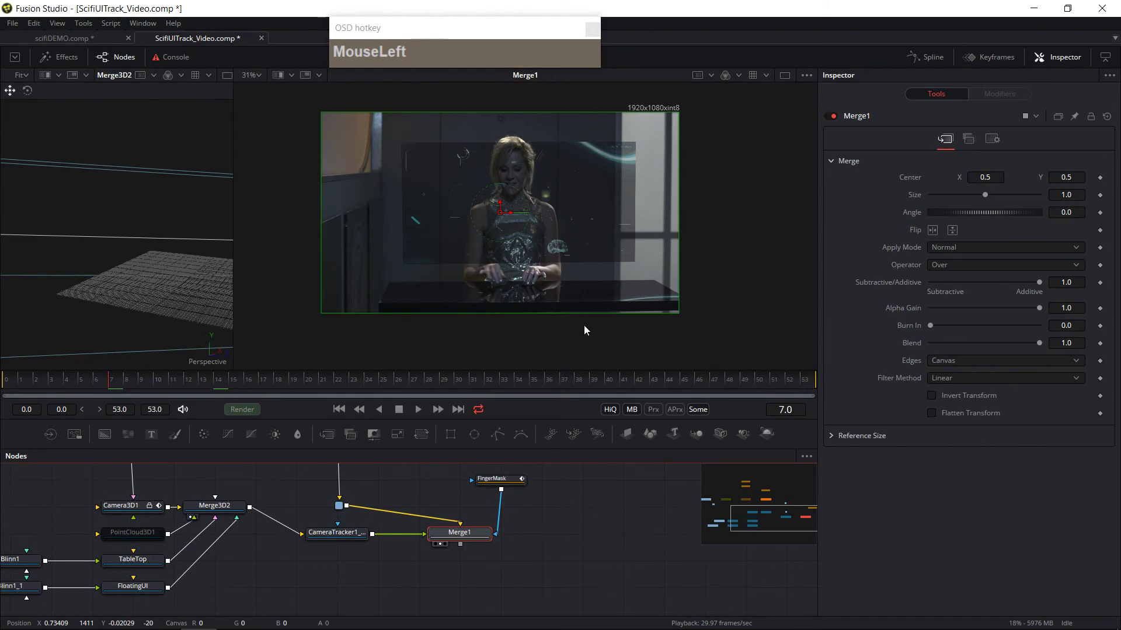
pyautogui.click(419, 410)
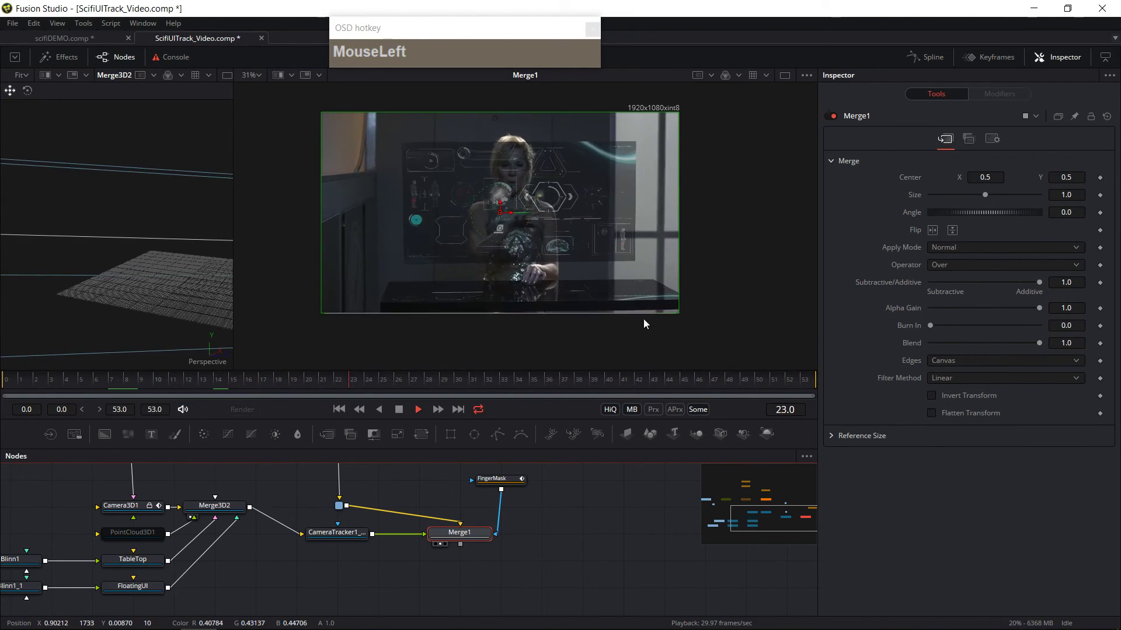
pyautogui.click(399, 409)
pyautogui.keyDown('ctrl'); pyautogui.scroll(2, 551, 303); pyautogui.keyUp('ctrl')
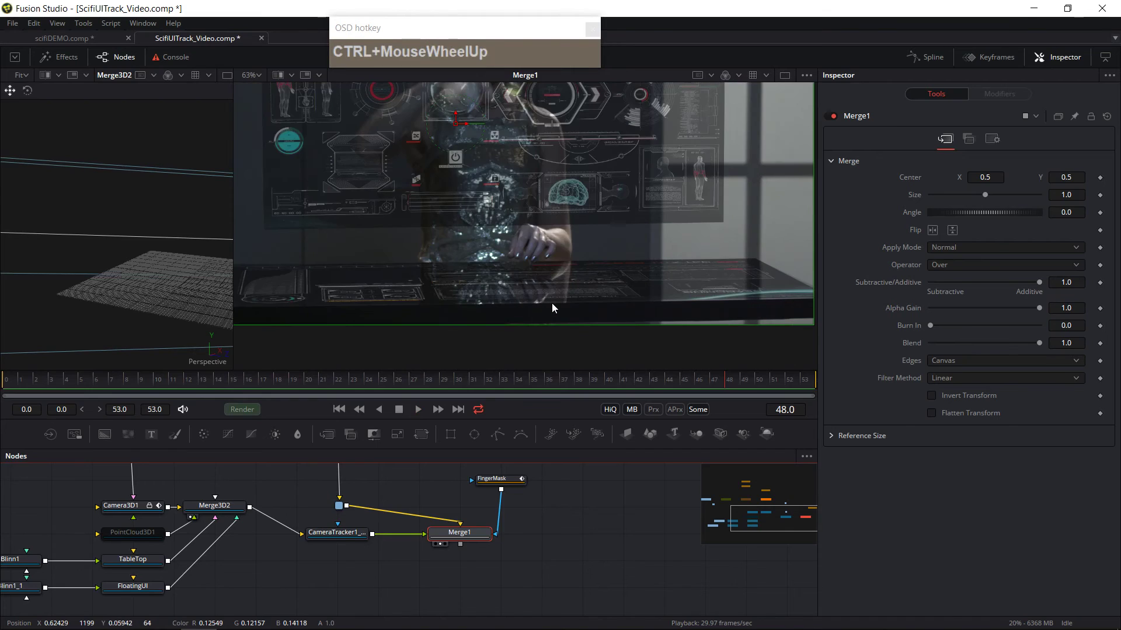
pyautogui.moveTo(592, 471)
pyautogui.mouseDown()
pyautogui.moveTo(587, 492)
pyautogui.moveTo(603, 463)
pyautogui.mouseUp()
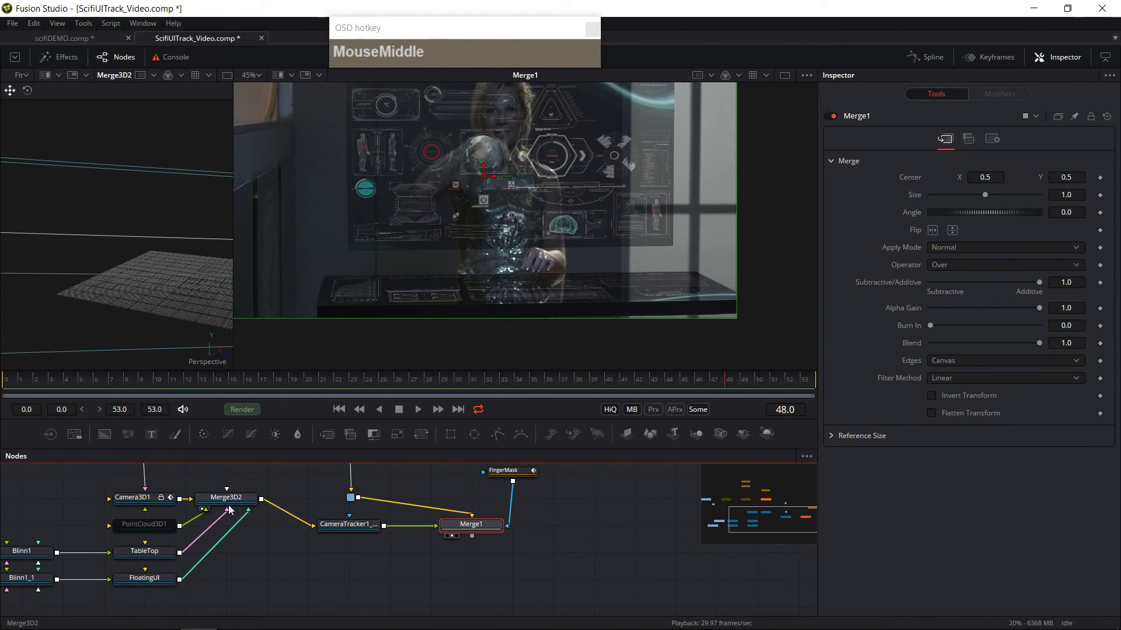
pyautogui.moveTo(356, 530); pyautogui.dragTo(439, 520)
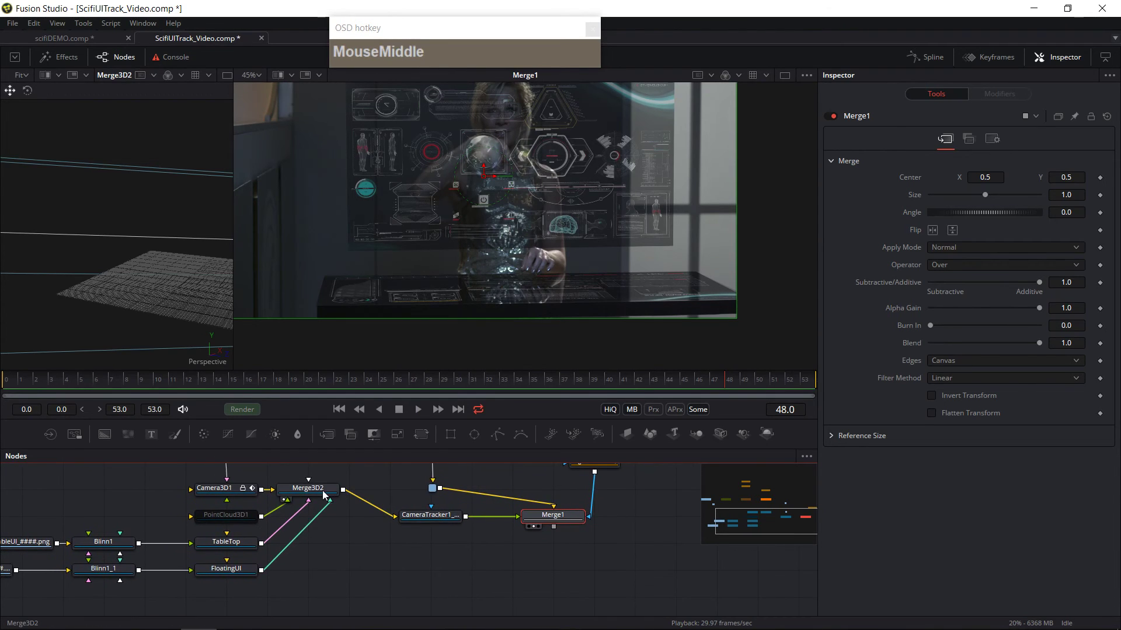
# Step: Add an FBX Exporter node after Merge3D2
pyautogui.click(322, 490)
pyautogui.moveTo(333, 499); pyautogui.dragTo(419, 494)
pyautogui.moveTo(425, 555); pyautogui.dragTo(378, 613)
pyautogui.moveTo(372, 548); pyautogui.dragTo(350, 491)
pyautogui.click(333, 502)
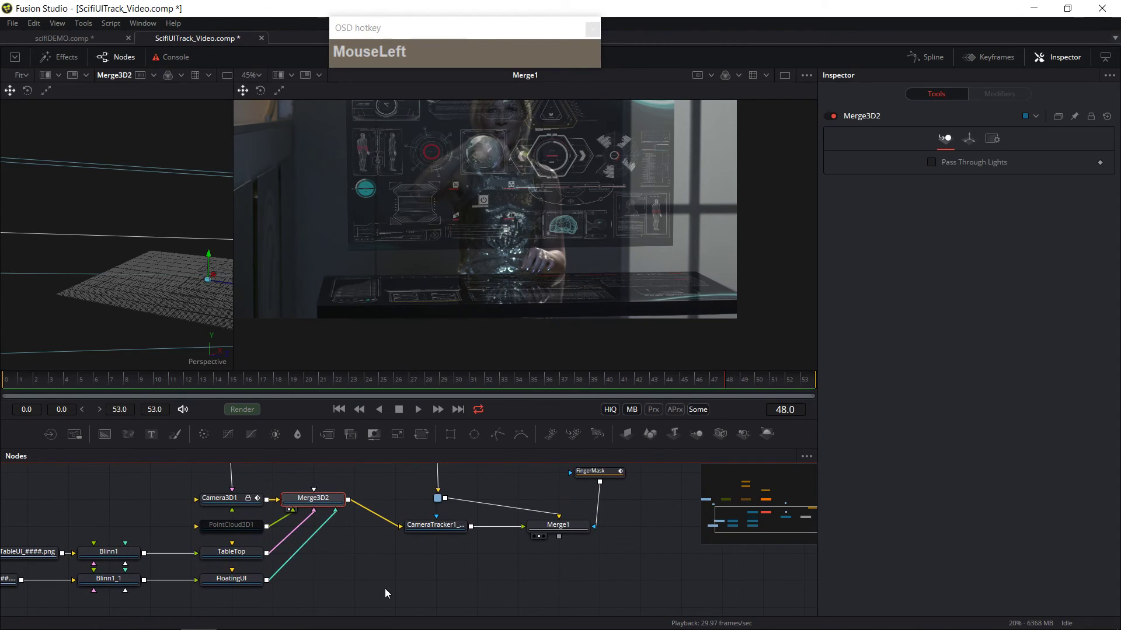
pyautogui.press('shift')
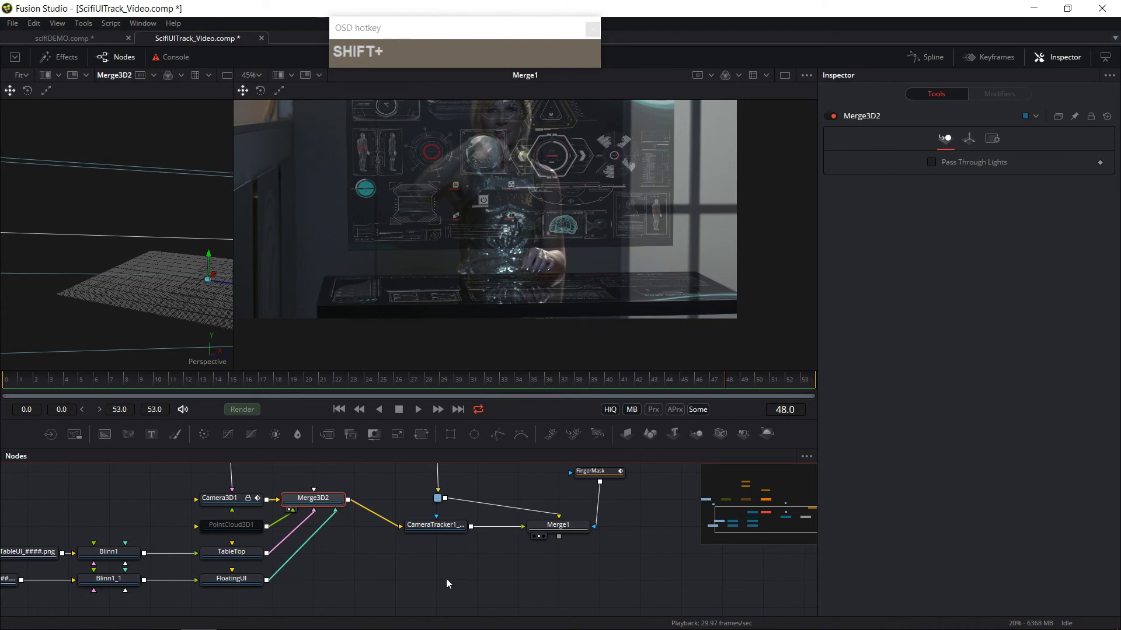
pyautogui.hotkey('shift', 'space')
pyautogui.write('fb')
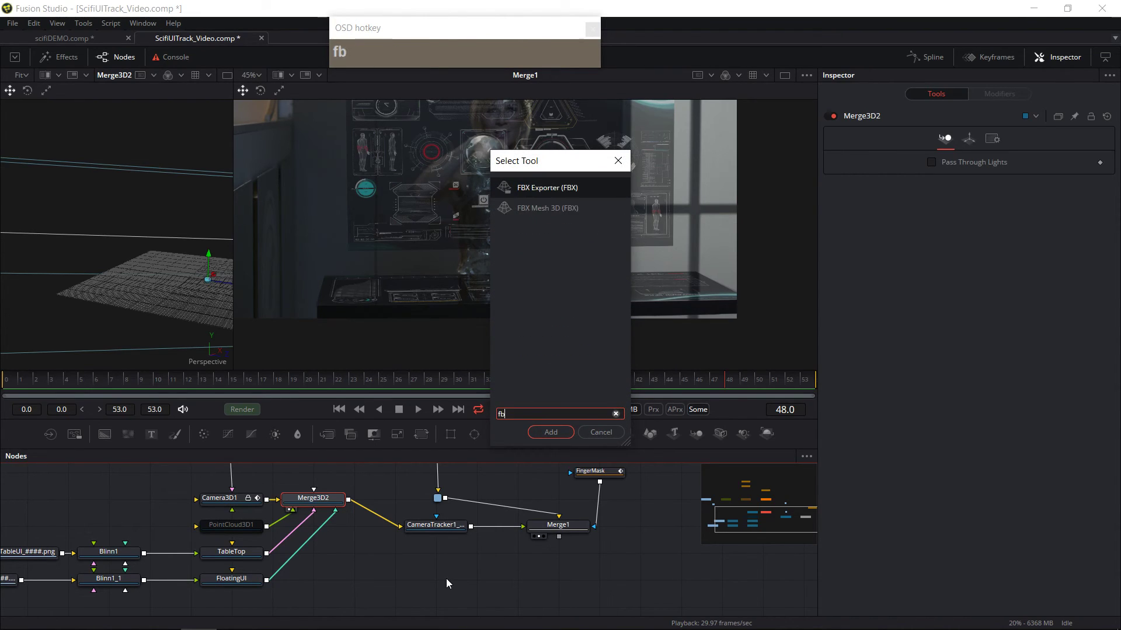
pyautogui.click(570, 433)
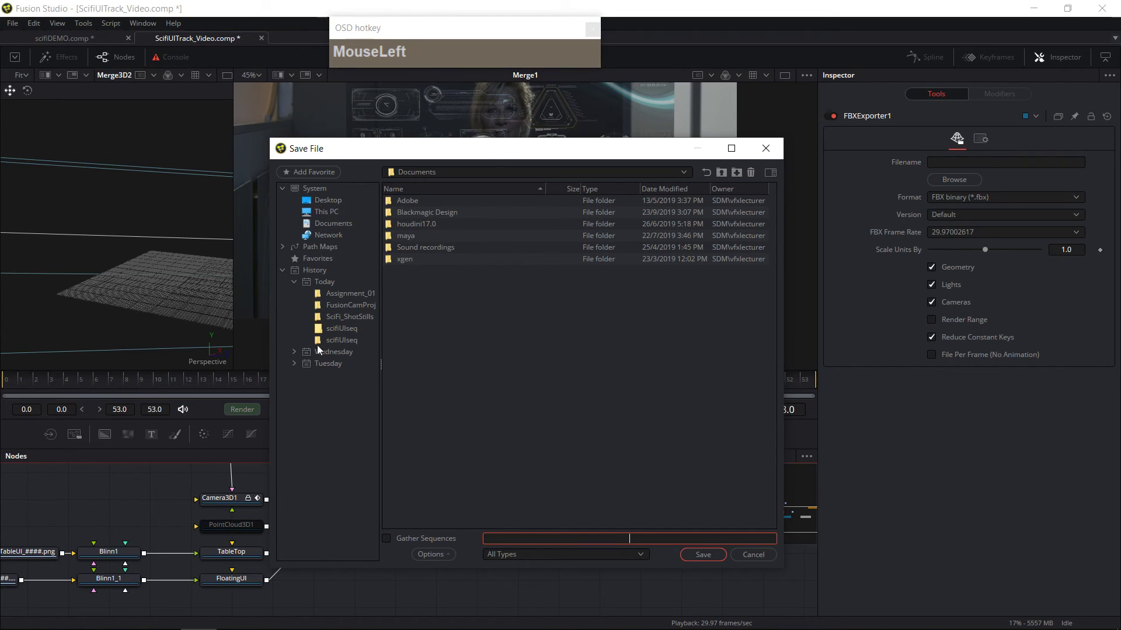
# Step: Set the FBX export file to SciFiUI_V2.fbx in the Compositing_Module\Assignment_01 folder on drive D
pyautogui.click(327, 212)
pyautogui.doubleClick(430, 215)
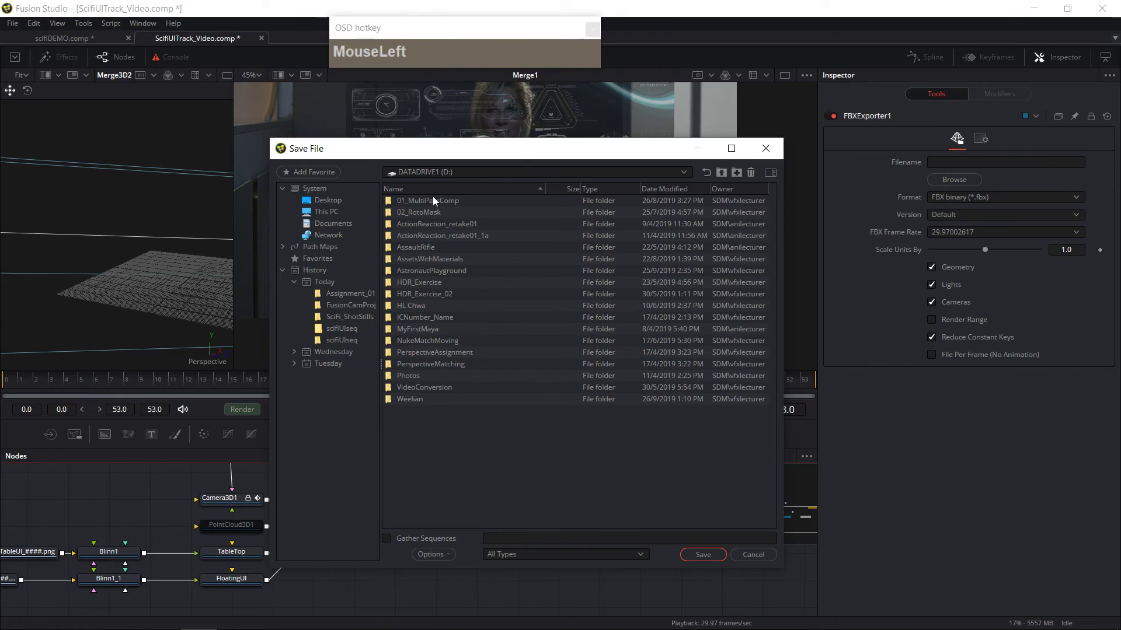
pyautogui.moveTo(432, 212); pyautogui.dragTo(408, 401)
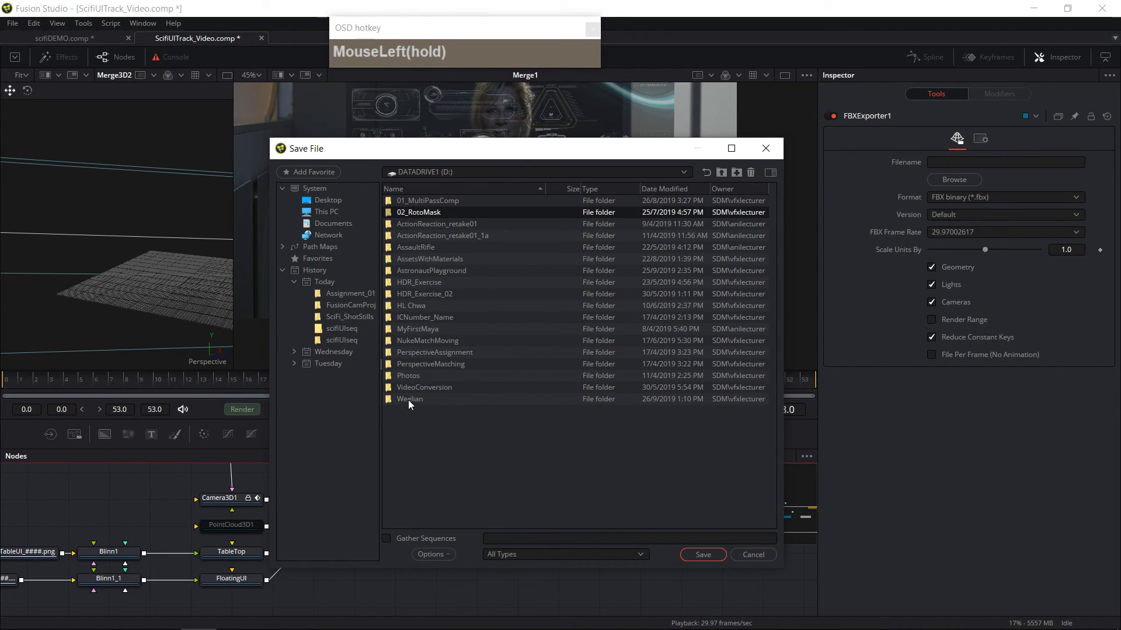
pyautogui.doubleClick(408, 400)
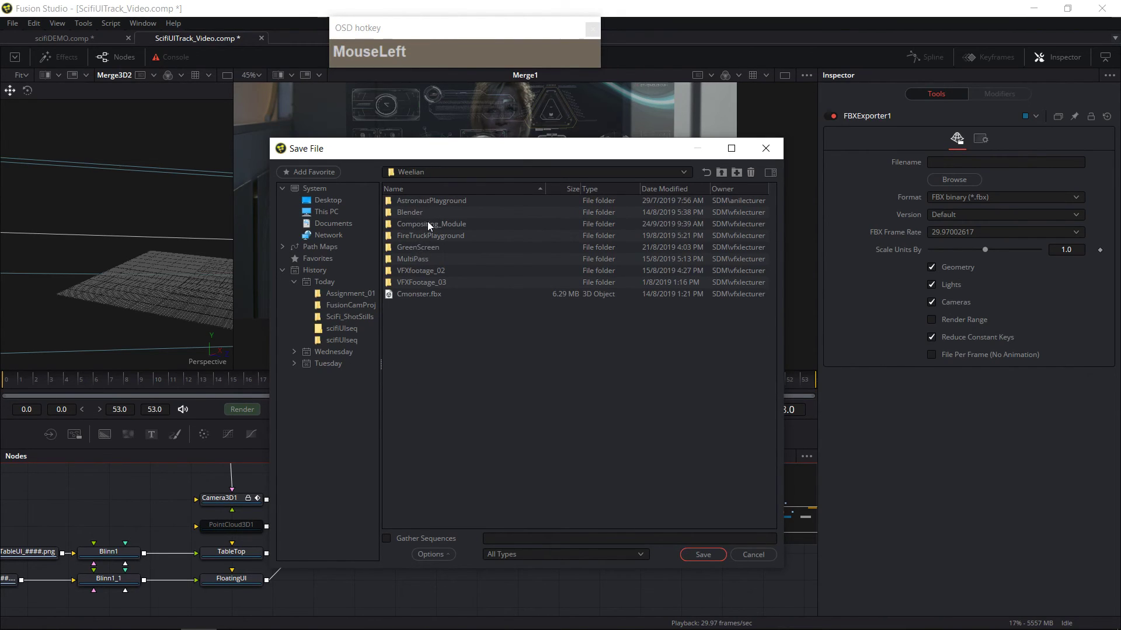
pyautogui.doubleClick(428, 224)
pyautogui.doubleClick(422, 201)
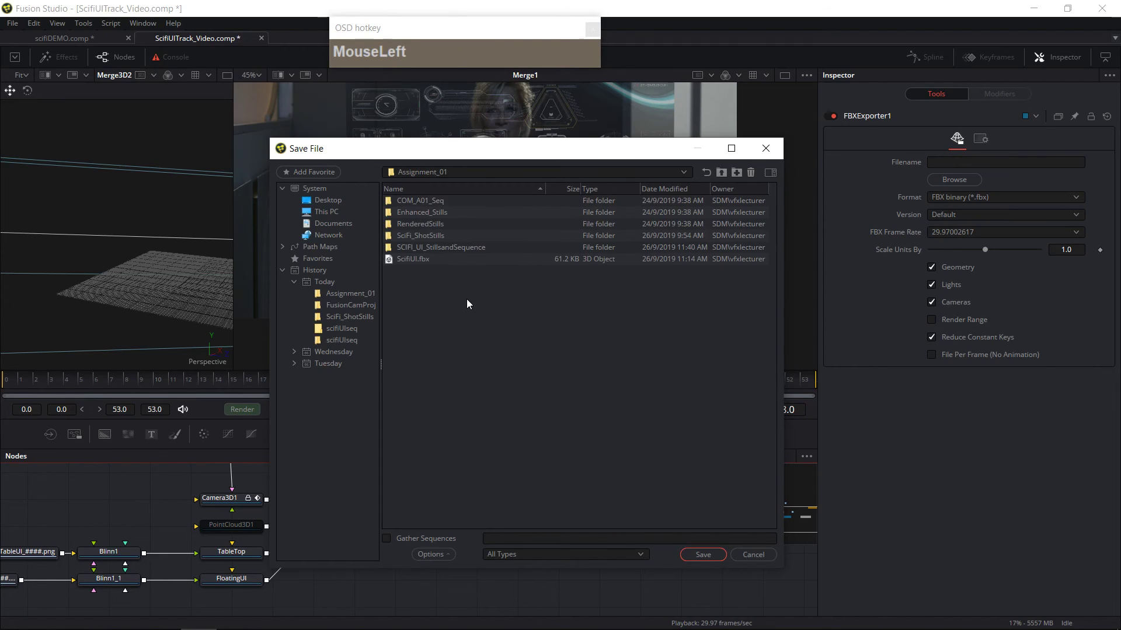
pyautogui.click(502, 537)
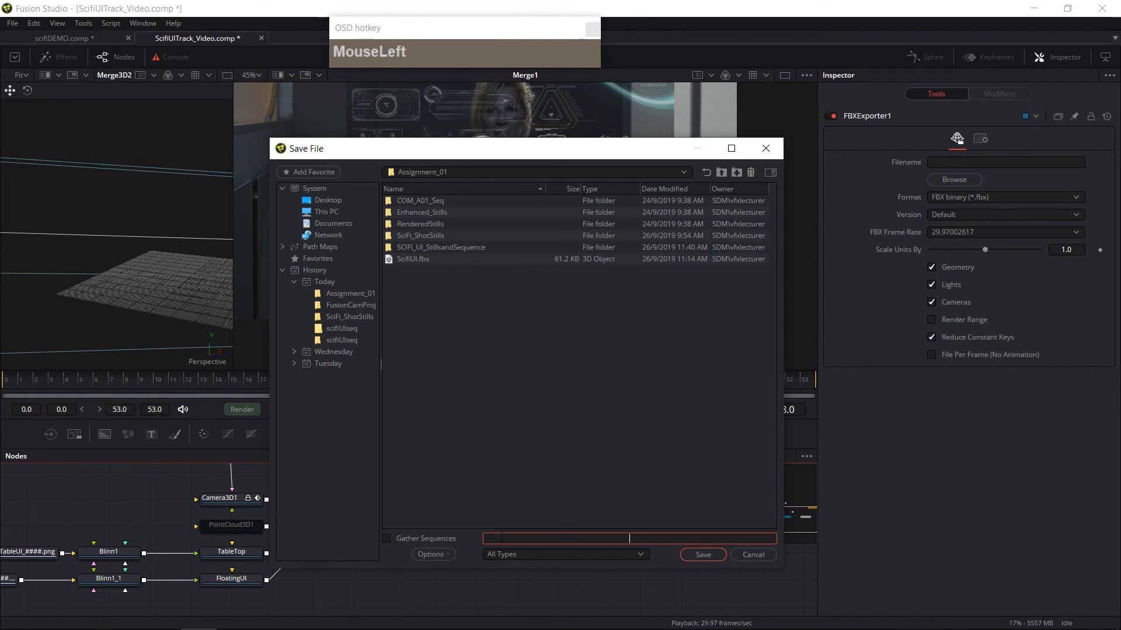
pyautogui.click(407, 258)
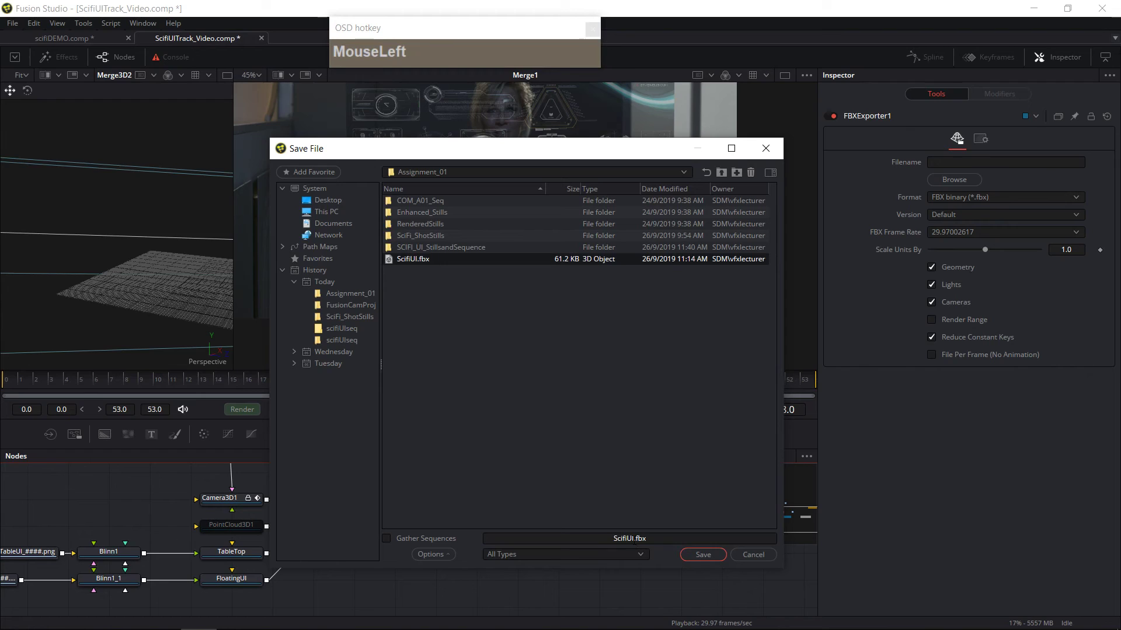
pyautogui.write('_V2')
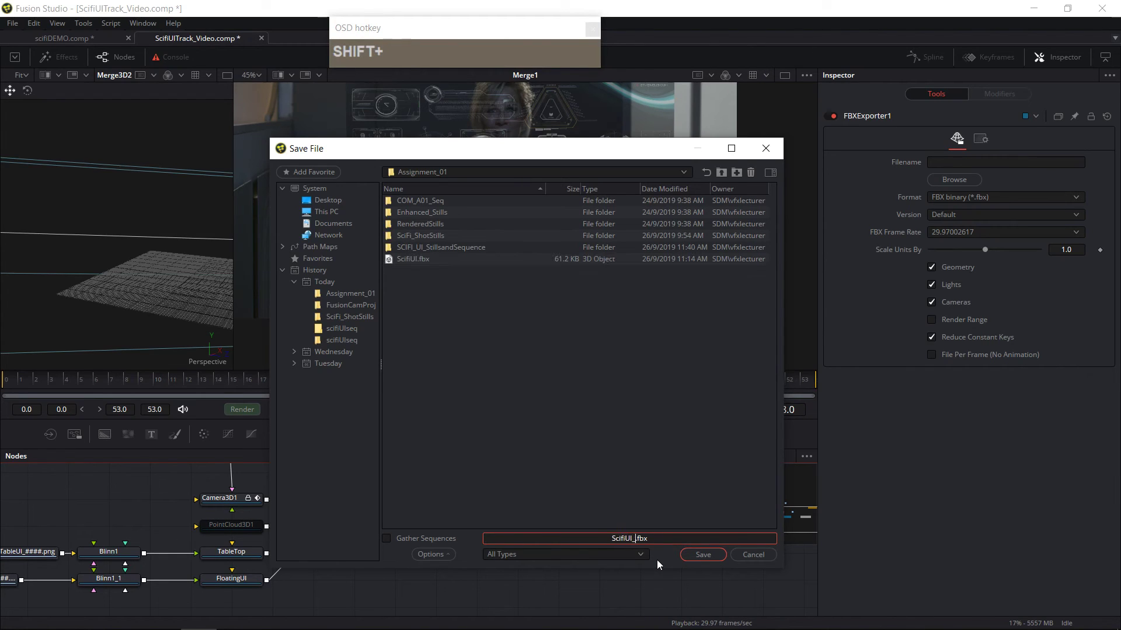
pyautogui.click(703, 556)
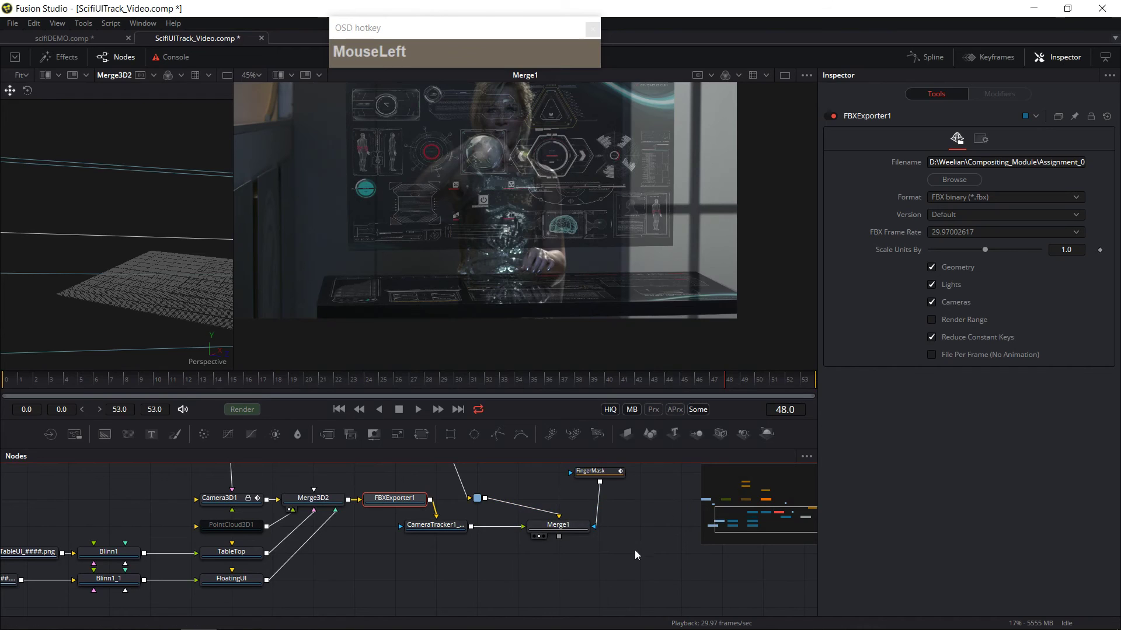
# Step: Select FBXExporter1 and render the composition to write the FBX file
pyautogui.moveTo(559, 567); pyautogui.dragTo(591, 571)
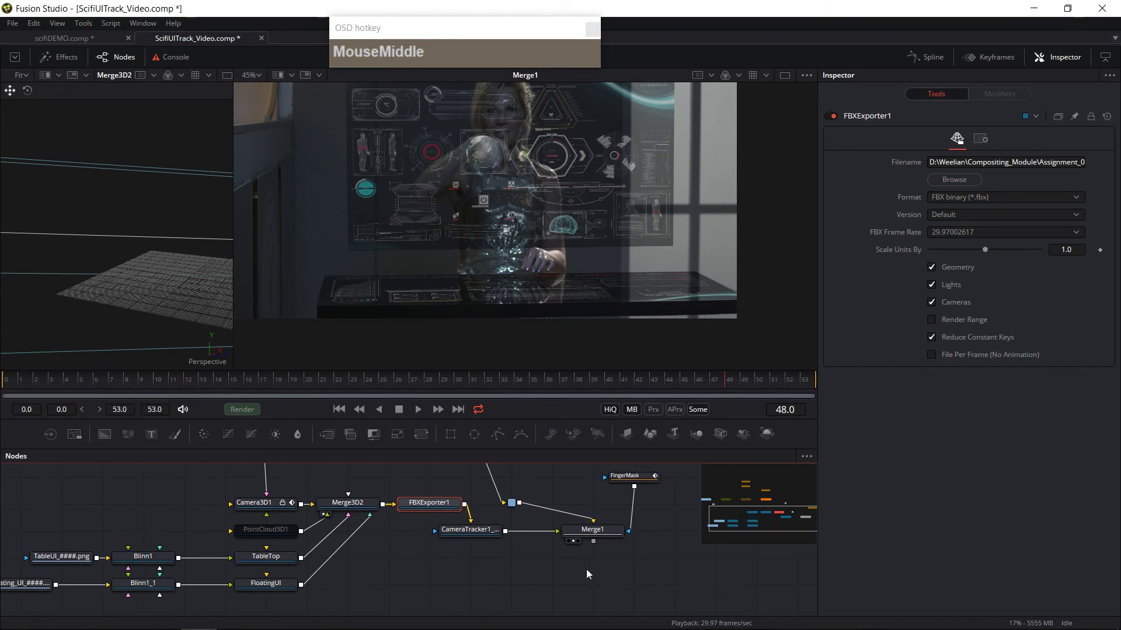
pyautogui.moveTo(519, 562); pyautogui.dragTo(491, 579)
pyautogui.click(470, 548)
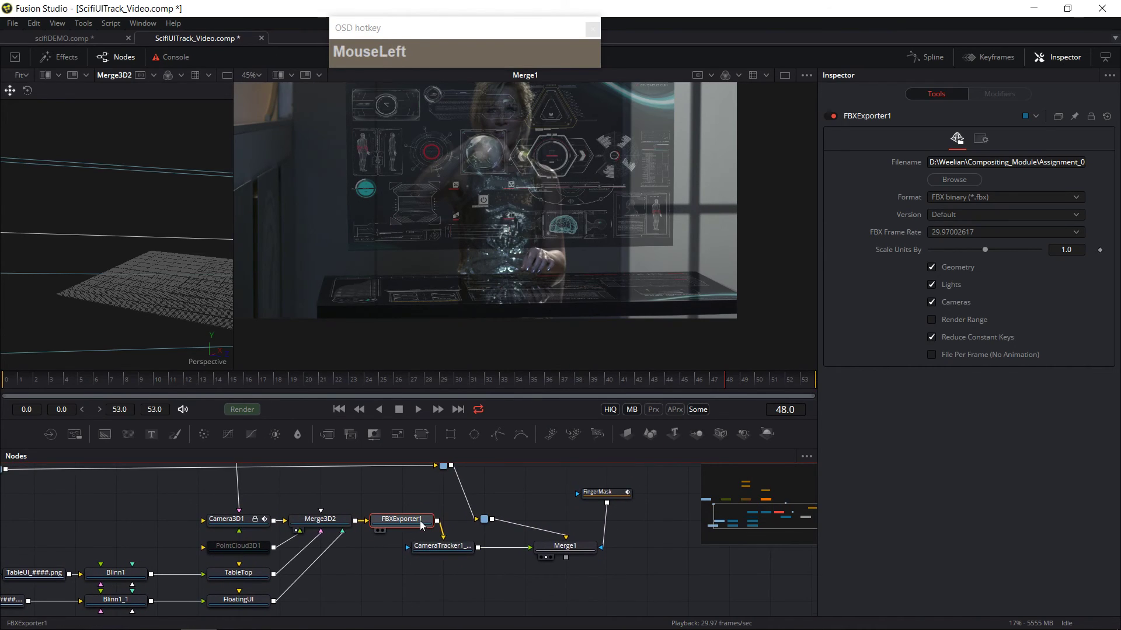
pyautogui.click(239, 410)
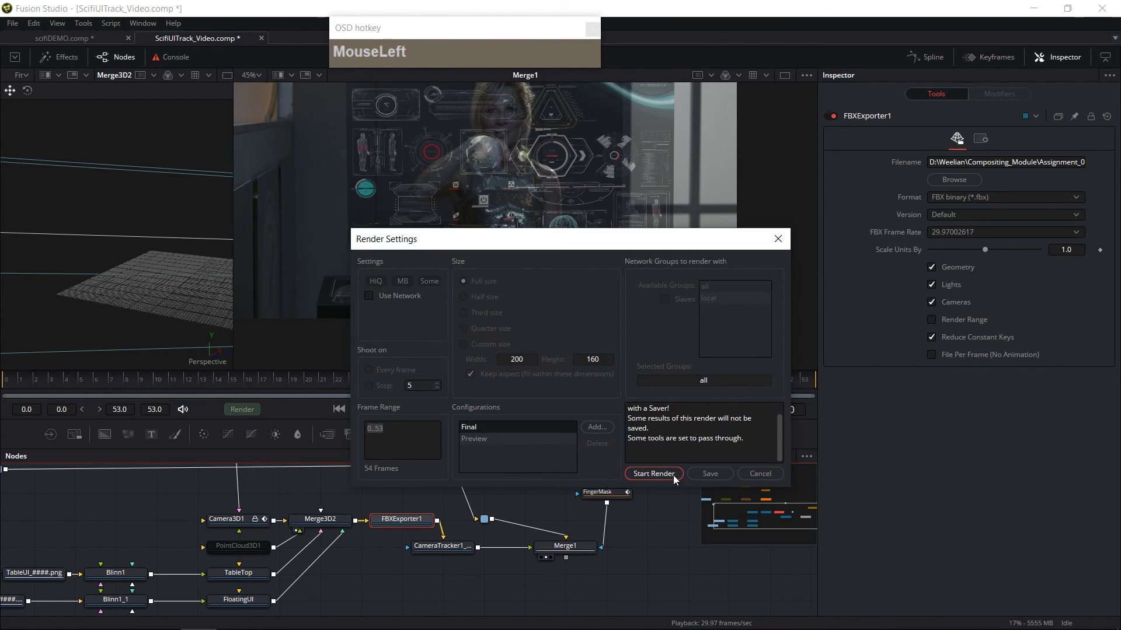
pyautogui.click(654, 473)
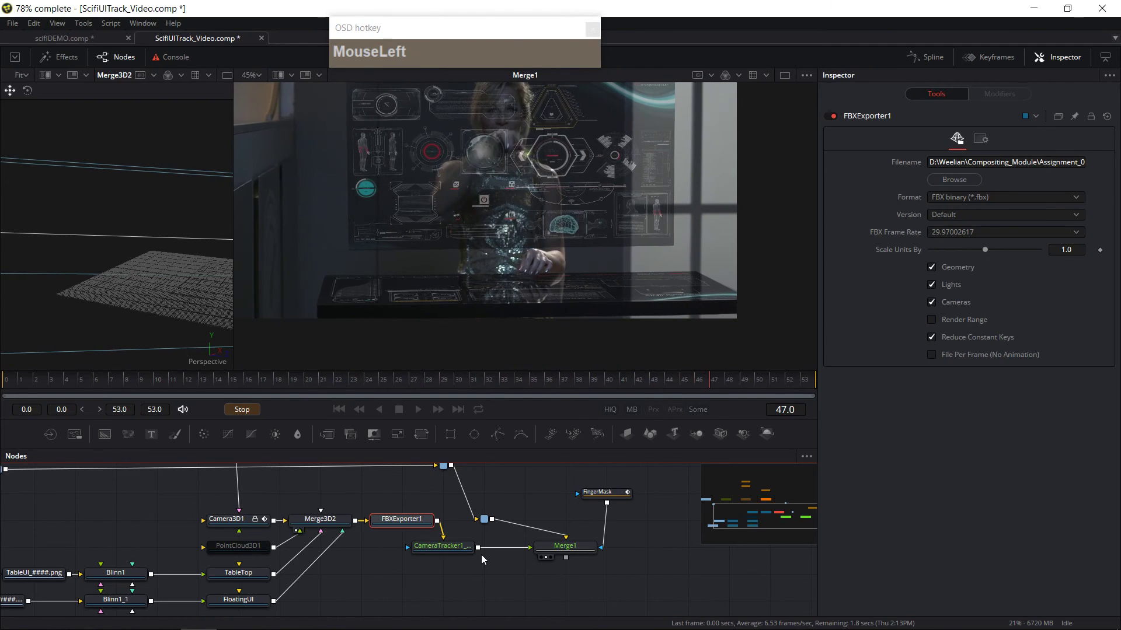
# Step: Close the render dialog and check the Assignment_01 folder for the exported SciFiUI_V2.fbx file
pyautogui.click(658, 381)
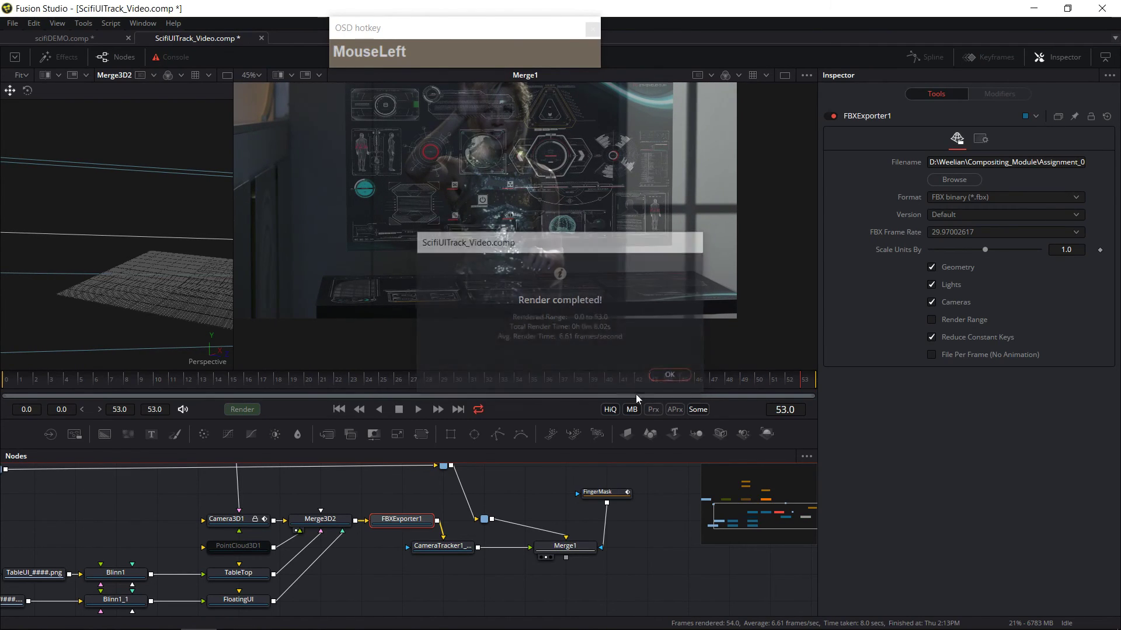
pyautogui.click(127, 615)
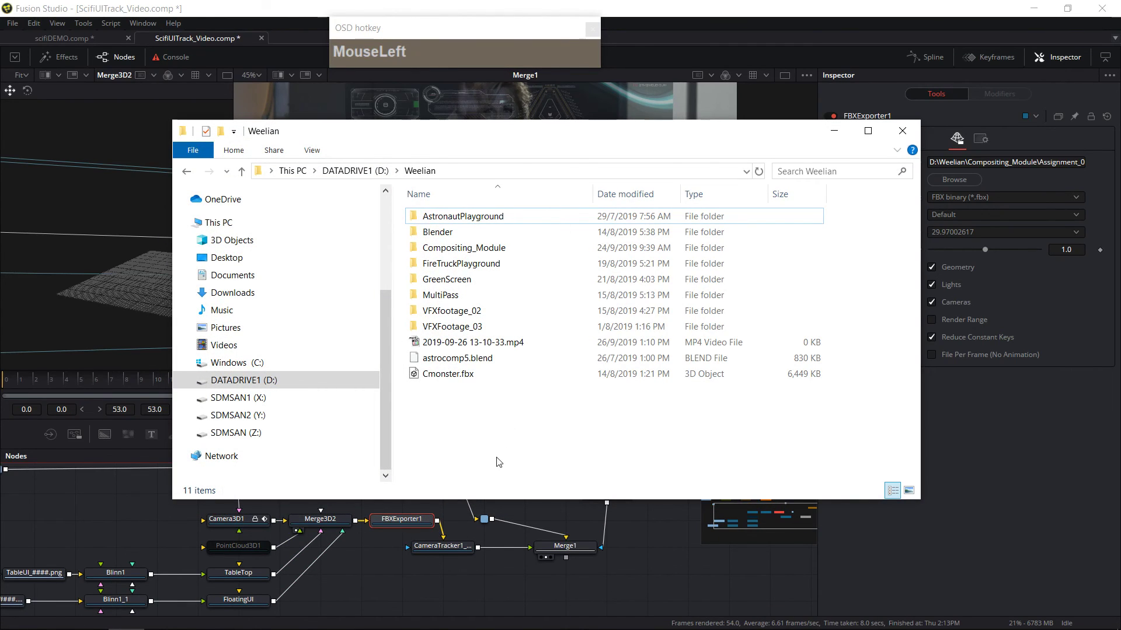
pyautogui.doubleClick(445, 250)
pyautogui.doubleClick(450, 220)
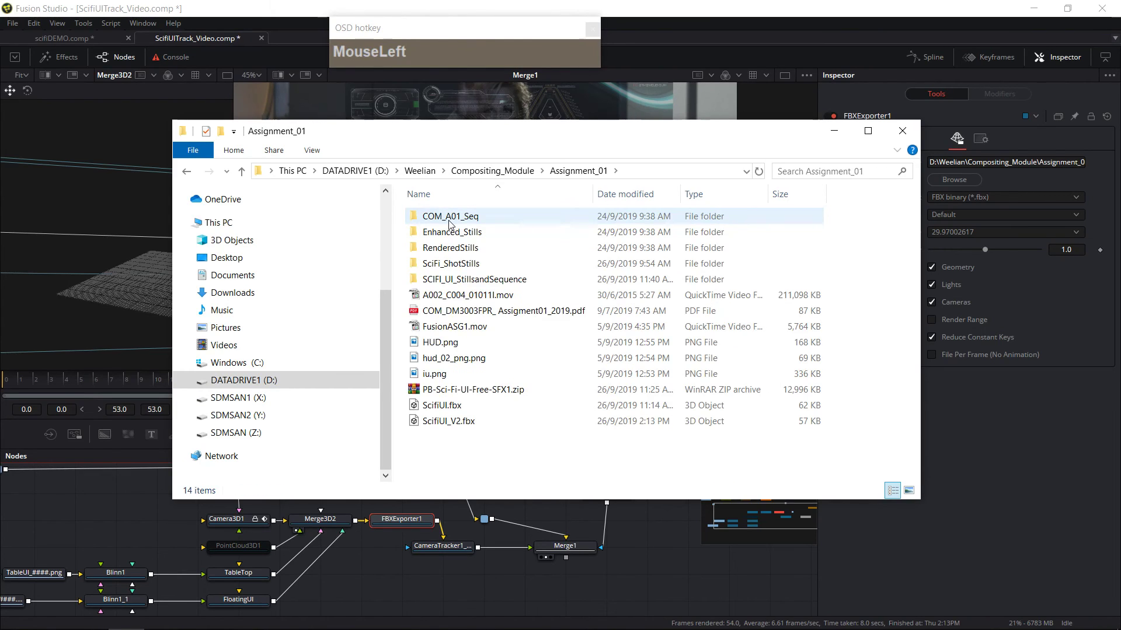
pyautogui.click(461, 427)
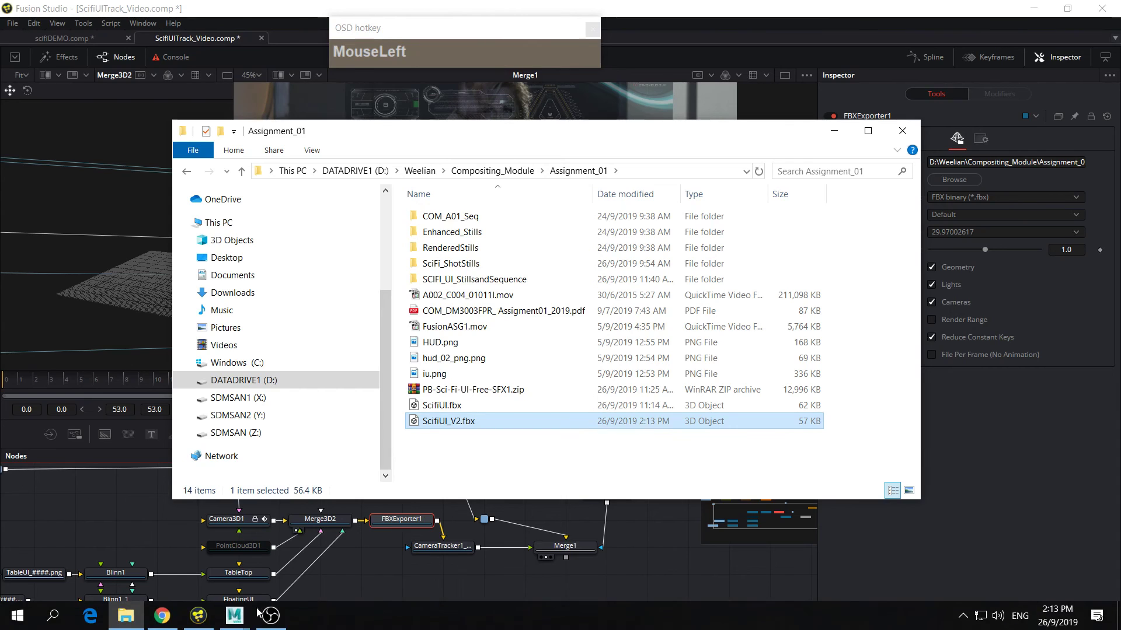
# Step: Switch to Maya and play back the existing scene with the image plane
pyautogui.click(234, 616)
pyautogui.click(350, 525)
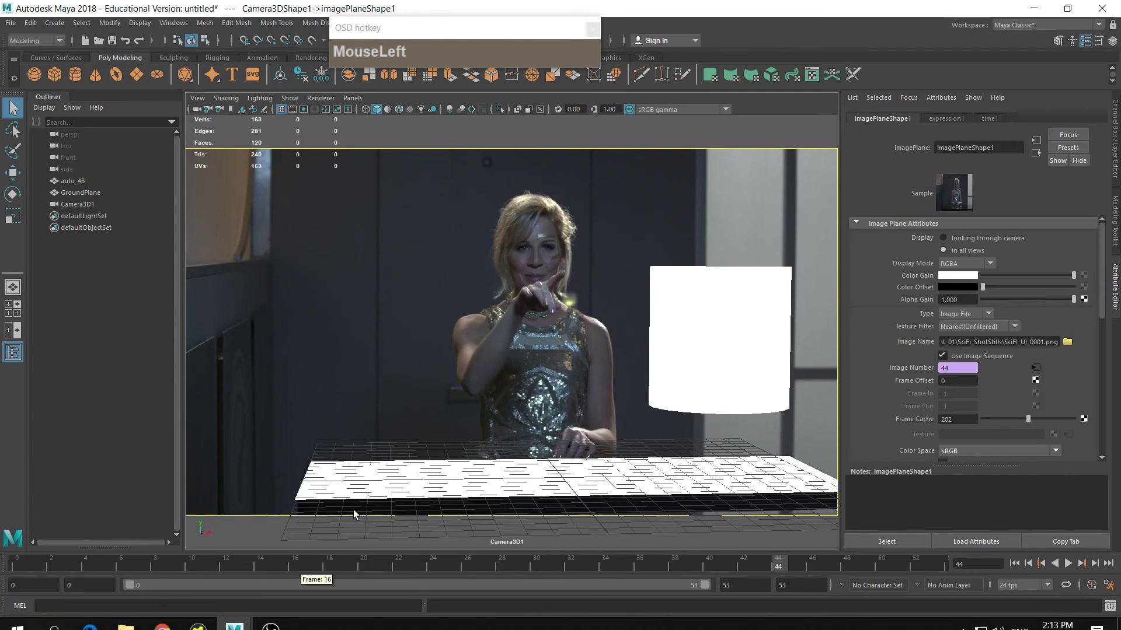
pyautogui.click(1062, 566)
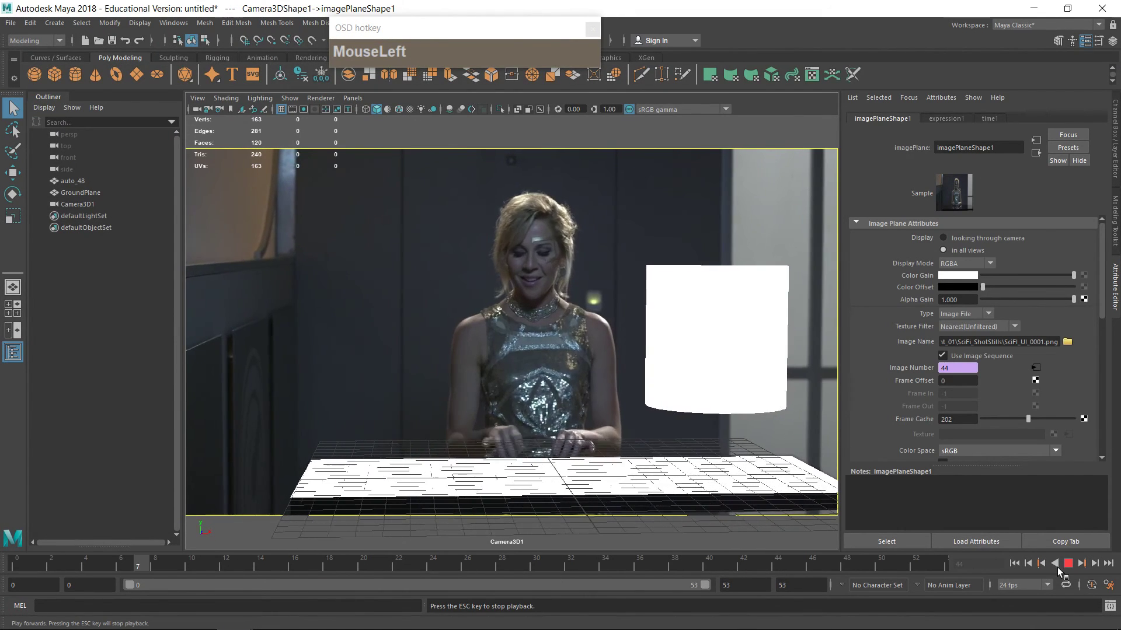
# Step: Start a new scene and import SciFiUI_V2.fbx from the Assignment_01 folder
pyautogui.click(10, 22)
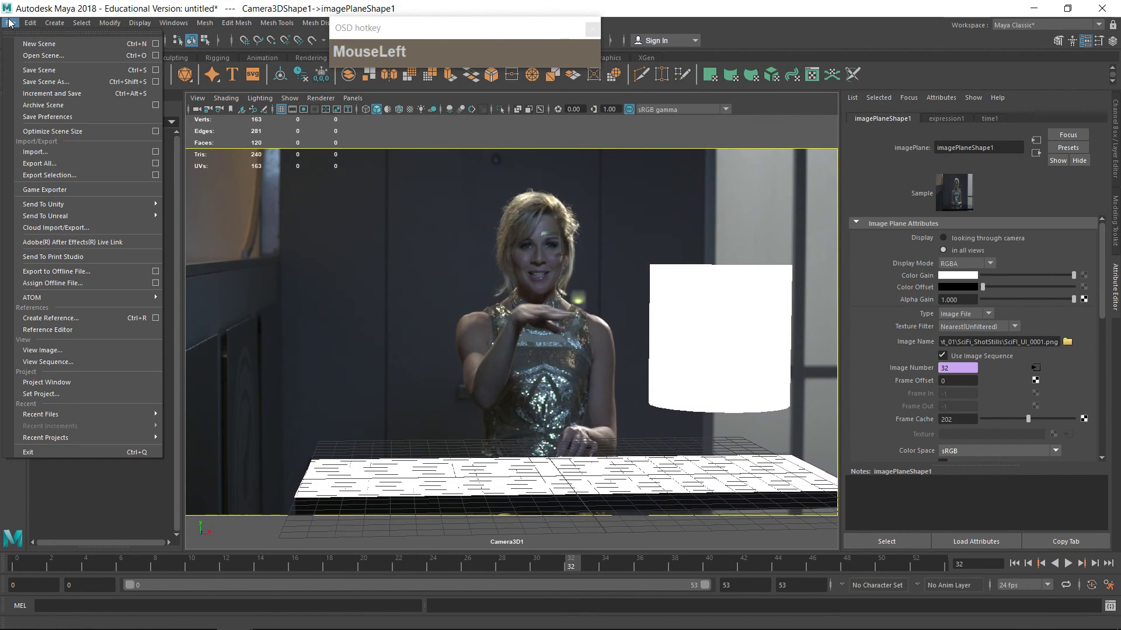
pyautogui.click(29, 34)
pyautogui.click(560, 325)
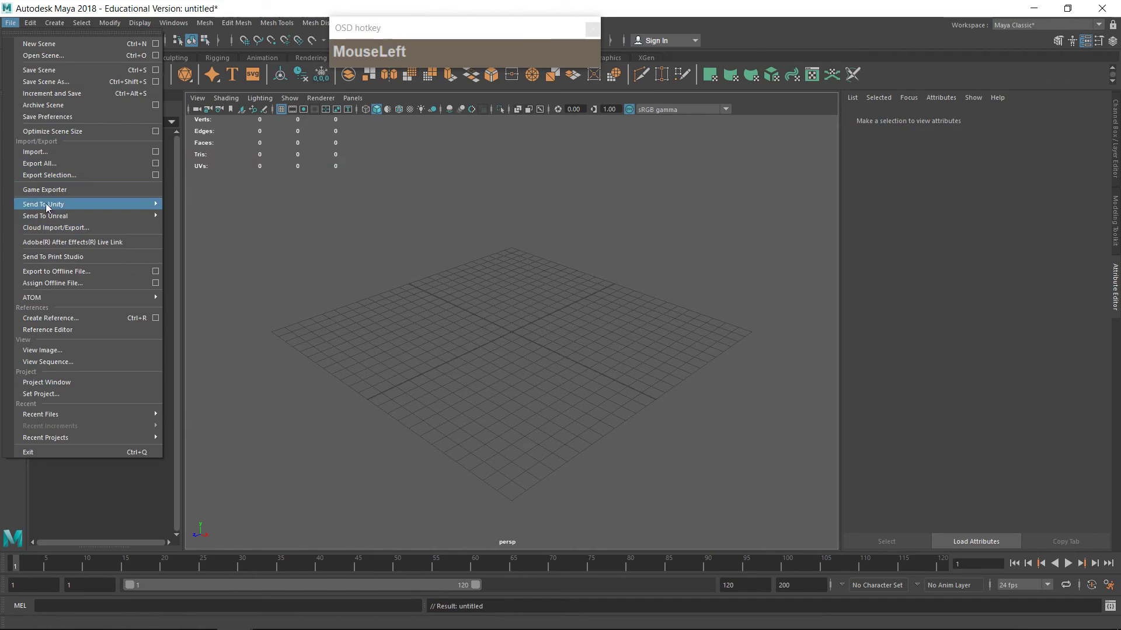
pyautogui.click(36, 153)
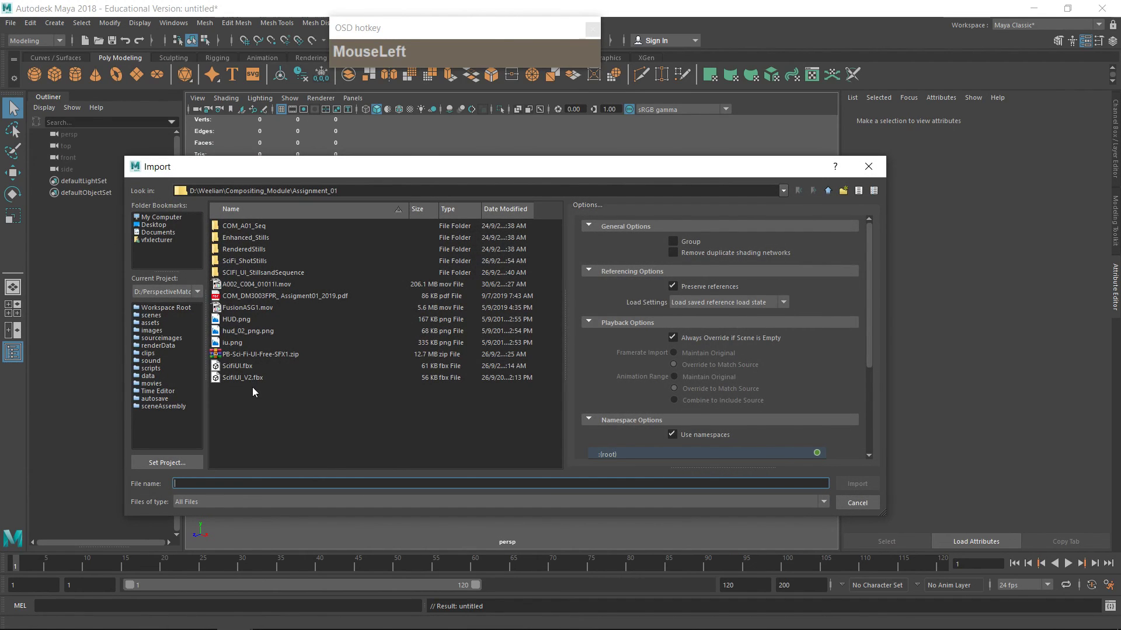
pyautogui.click(857, 486)
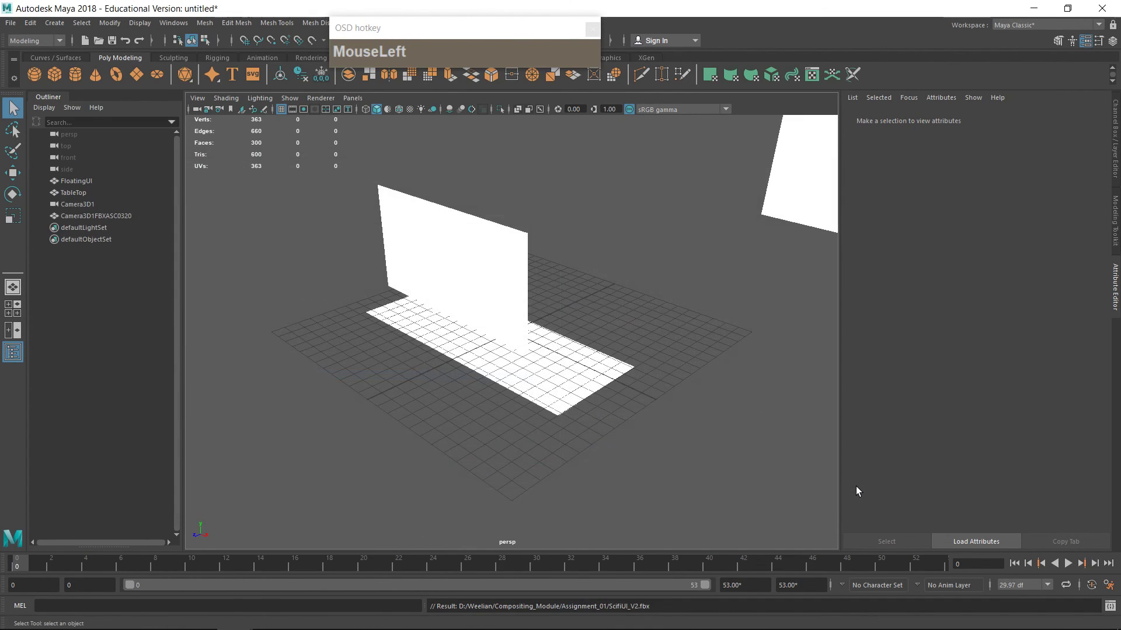
# Step: Inspect the imported FloatingUI, TableTop and camera plane objects in the perspective view
pyautogui.moveTo(591, 432); pyautogui.dragTo(429, 510)
pyautogui.click(373, 354)
pyautogui.click(445, 494)
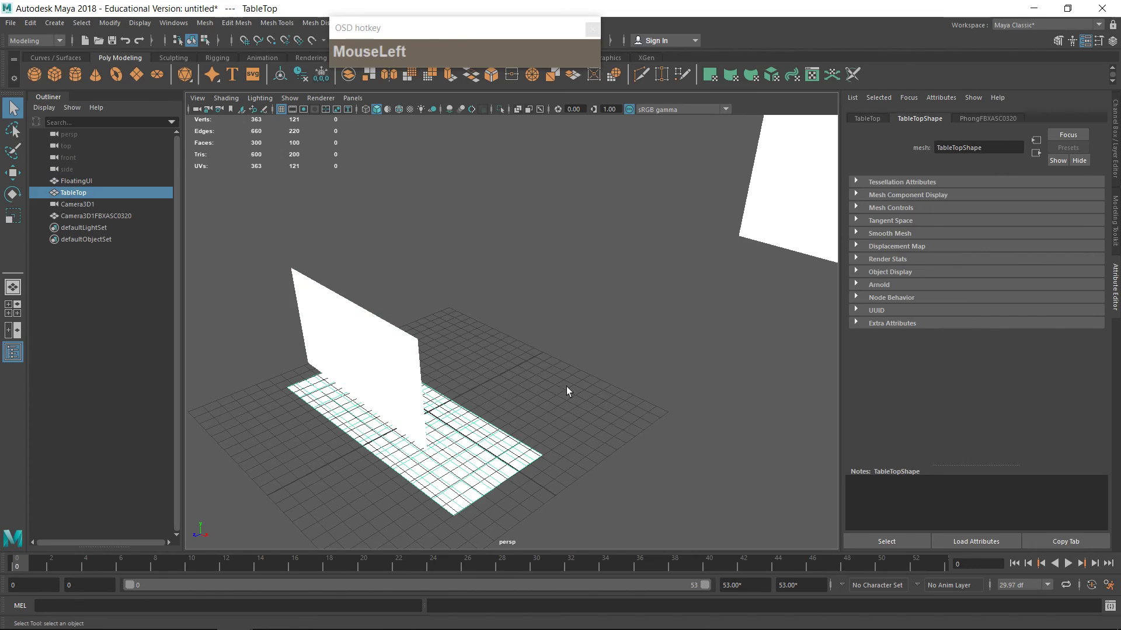
pyautogui.click(762, 198)
pyautogui.moveTo(624, 338); pyautogui.dragTo(639, 401)
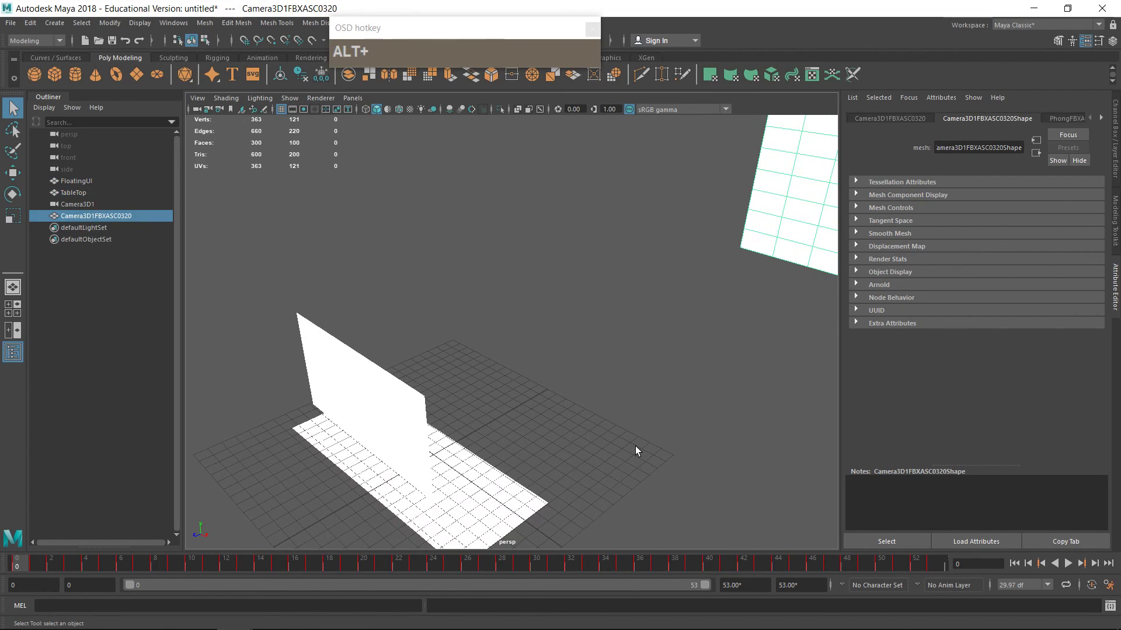
pyautogui.moveTo(632, 442); pyautogui.dragTo(650, 399)
pyautogui.scroll(-5, 540, 328)
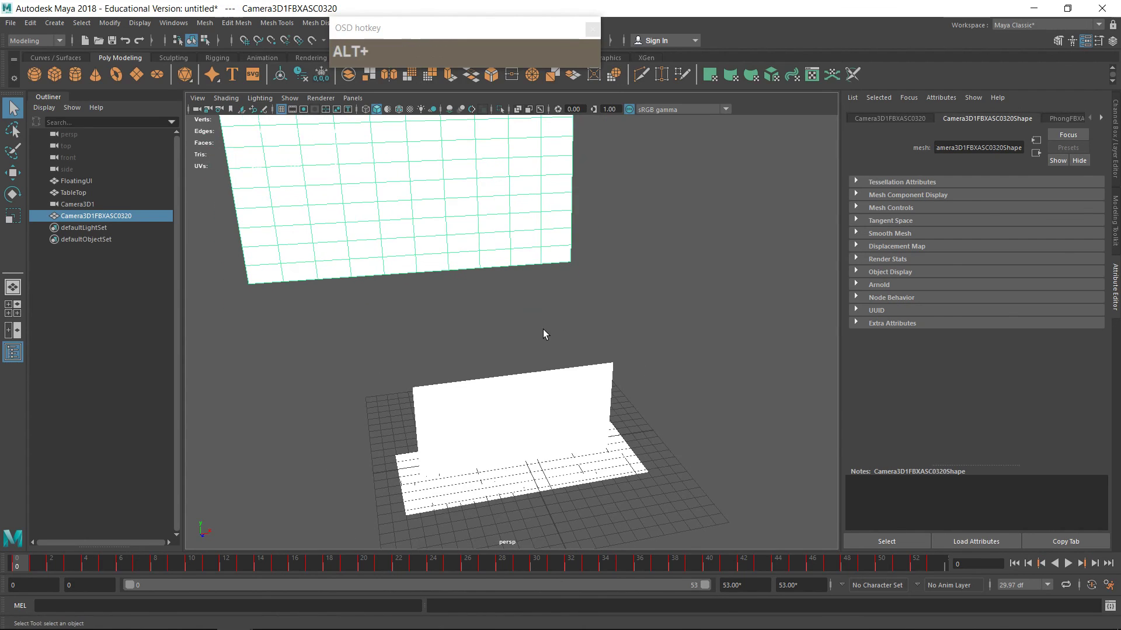
pyautogui.moveTo(543, 329); pyautogui.dragTo(543, 312)
# Step: Look through Camera3D1 and delete the extra Camera3D1FBXASC0320 mesh
pyautogui.moveTo(351, 101); pyautogui.dragTo(358, 111)
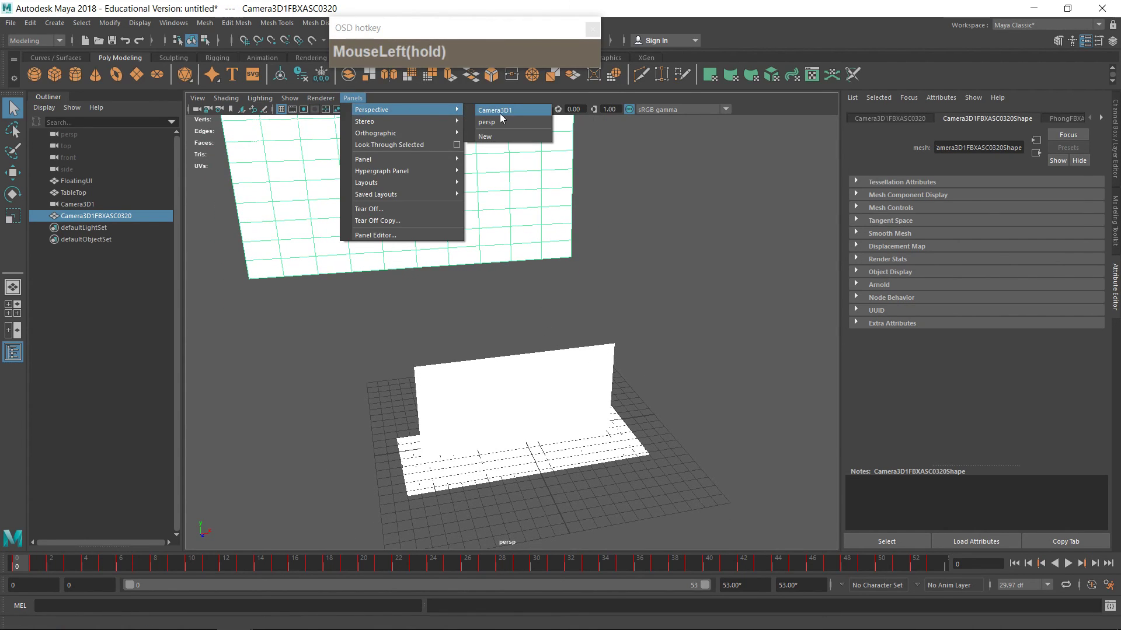
pyautogui.moveTo(500, 114); pyautogui.dragTo(497, 111)
pyautogui.click(488, 349)
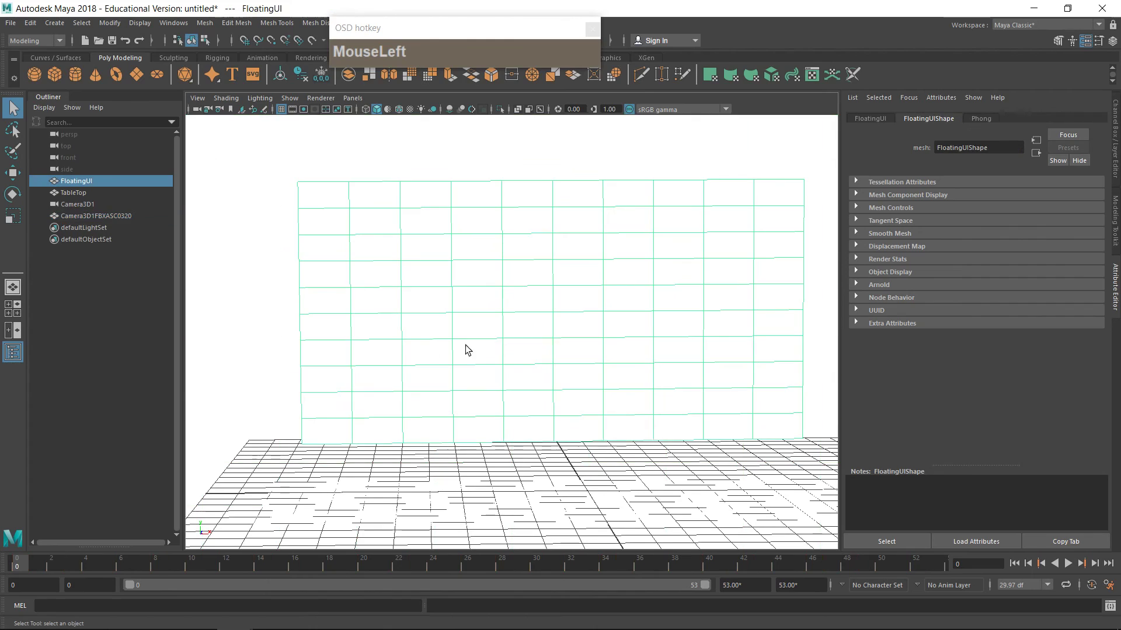
pyautogui.click(99, 216)
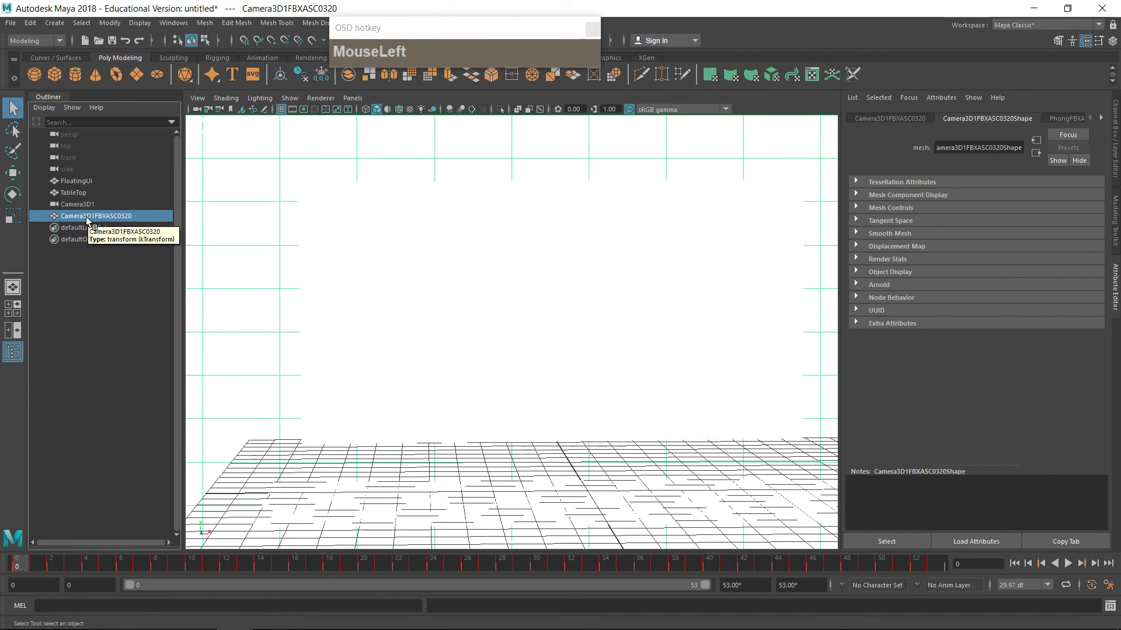
pyautogui.press('Delete')
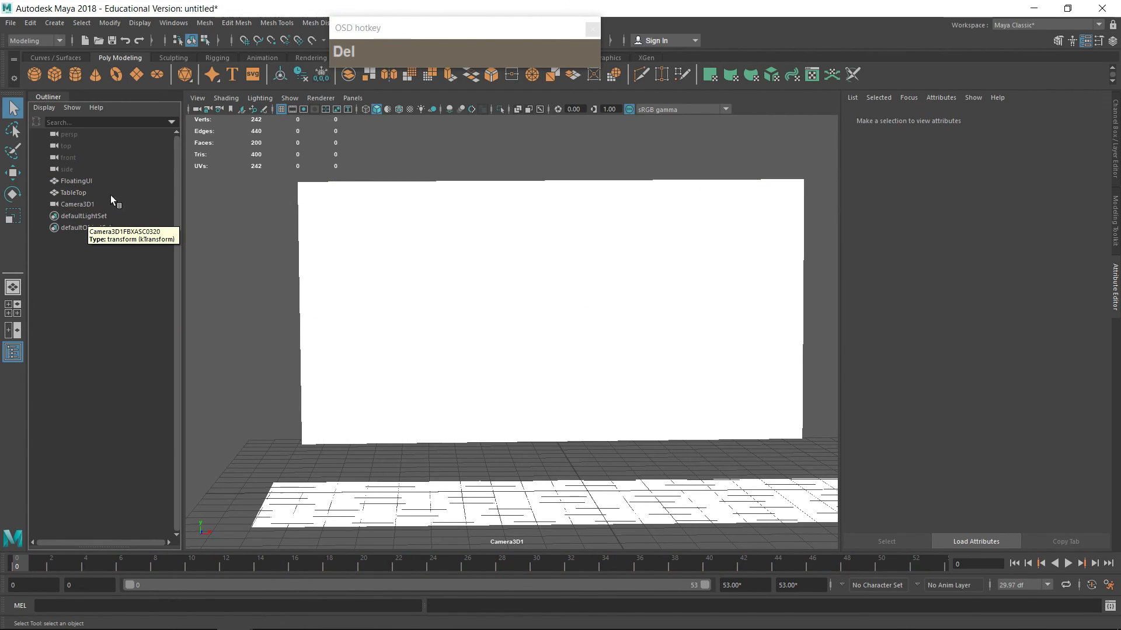
# Step: Switch the viewport to wireframe display to see the planes against the background
pyautogui.click(498, 384)
pyautogui.click(509, 508)
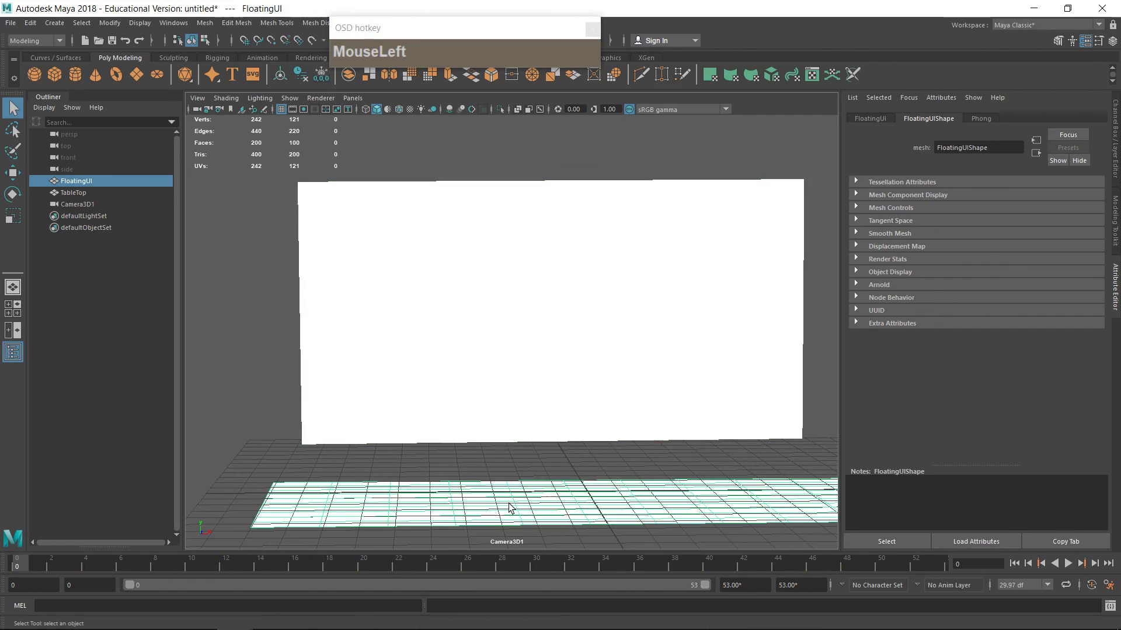
pyautogui.click(497, 348)
pyautogui.press('4')
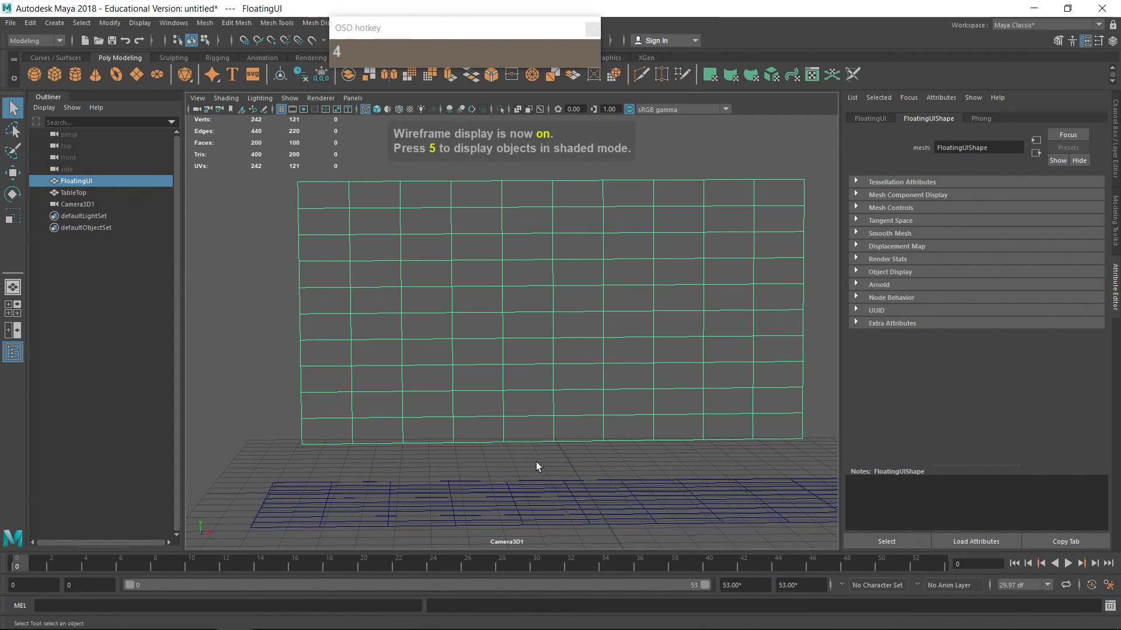
pyautogui.click(481, 480)
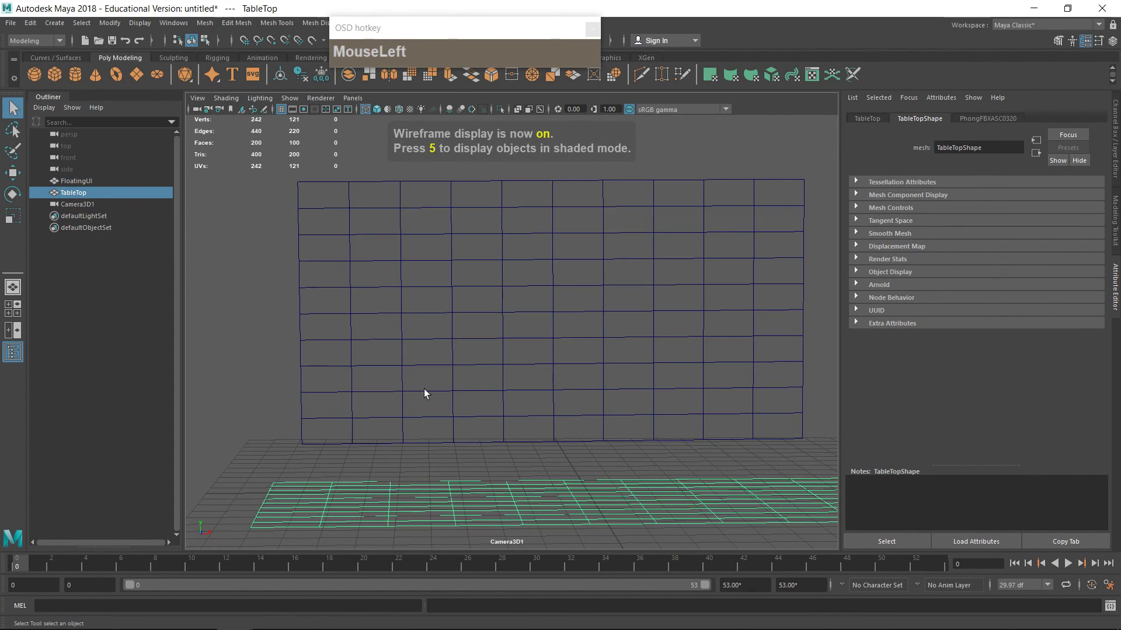
# Step: Import SciFI_UI_0001.png from the SciFi_ShotStills folder as Camera3D1's image plane
pyautogui.click(201, 100)
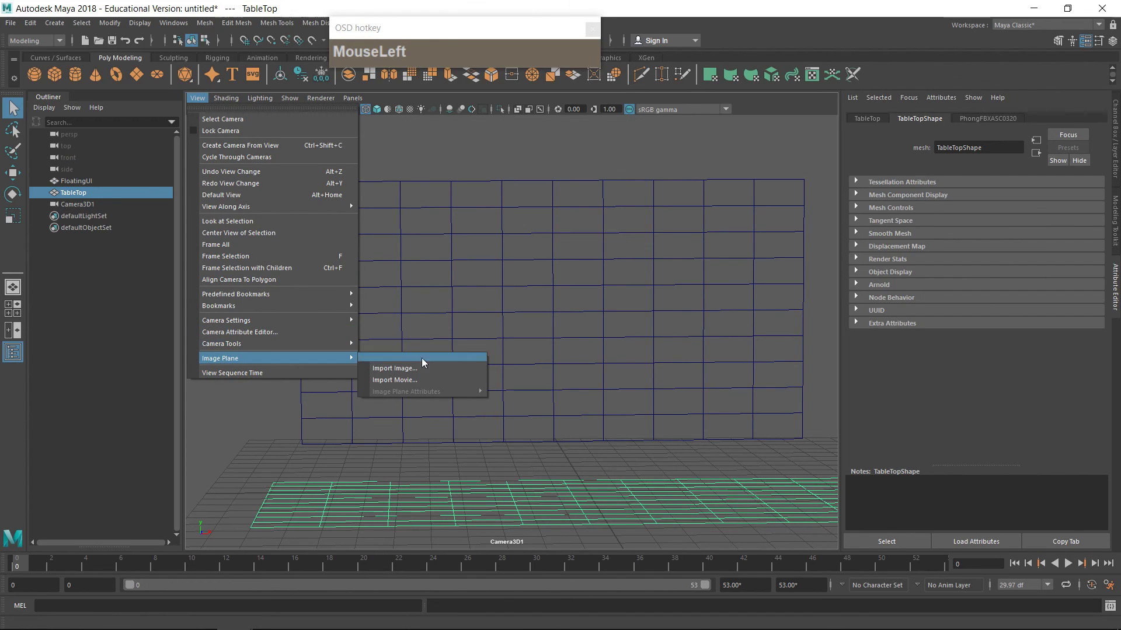
pyautogui.click(426, 375)
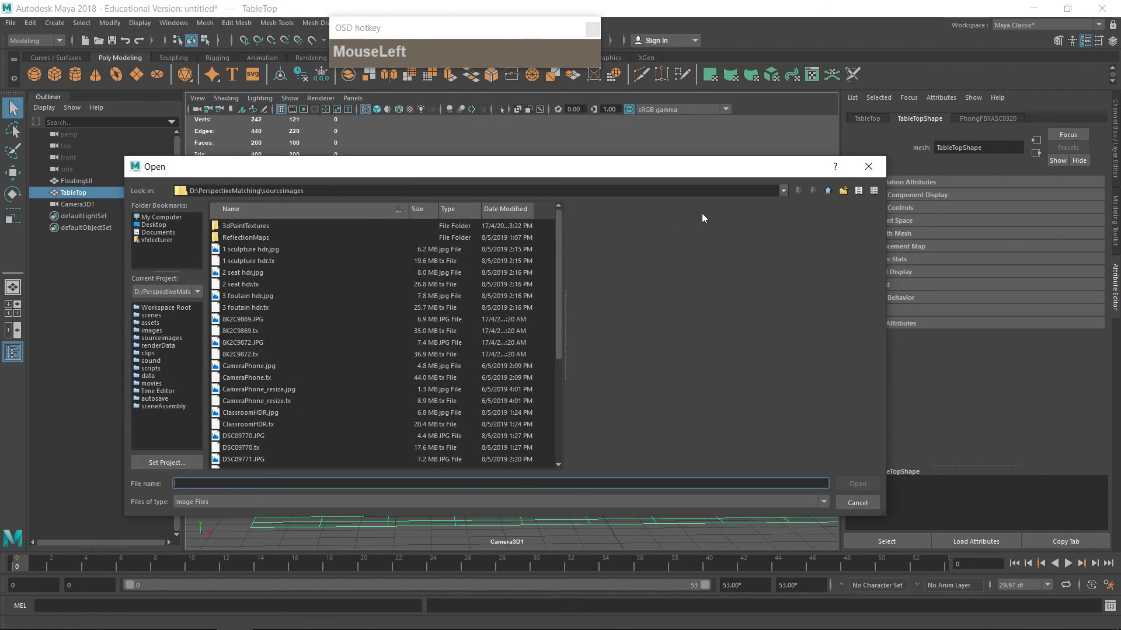
pyautogui.click(157, 218)
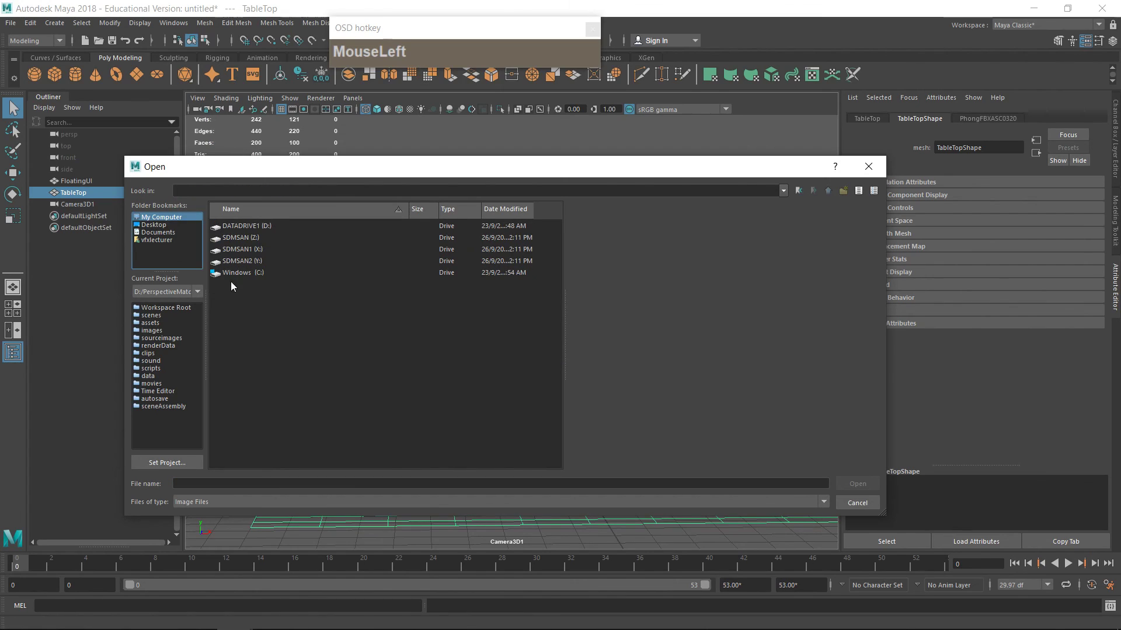
pyautogui.doubleClick(247, 227)
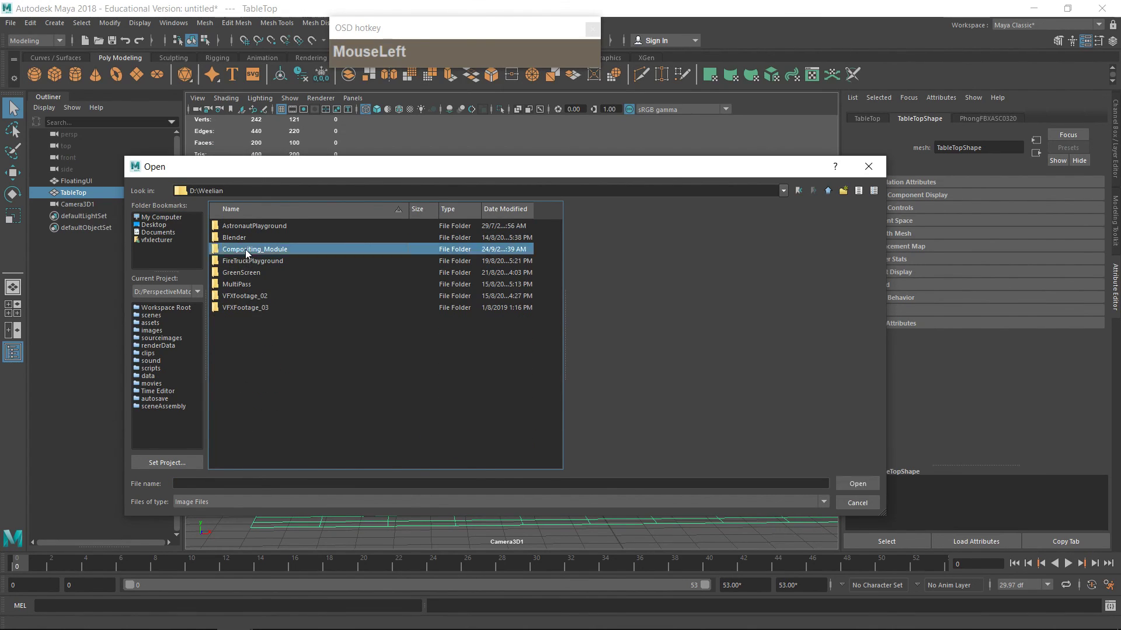
pyautogui.doubleClick(246, 250)
pyautogui.doubleClick(244, 228)
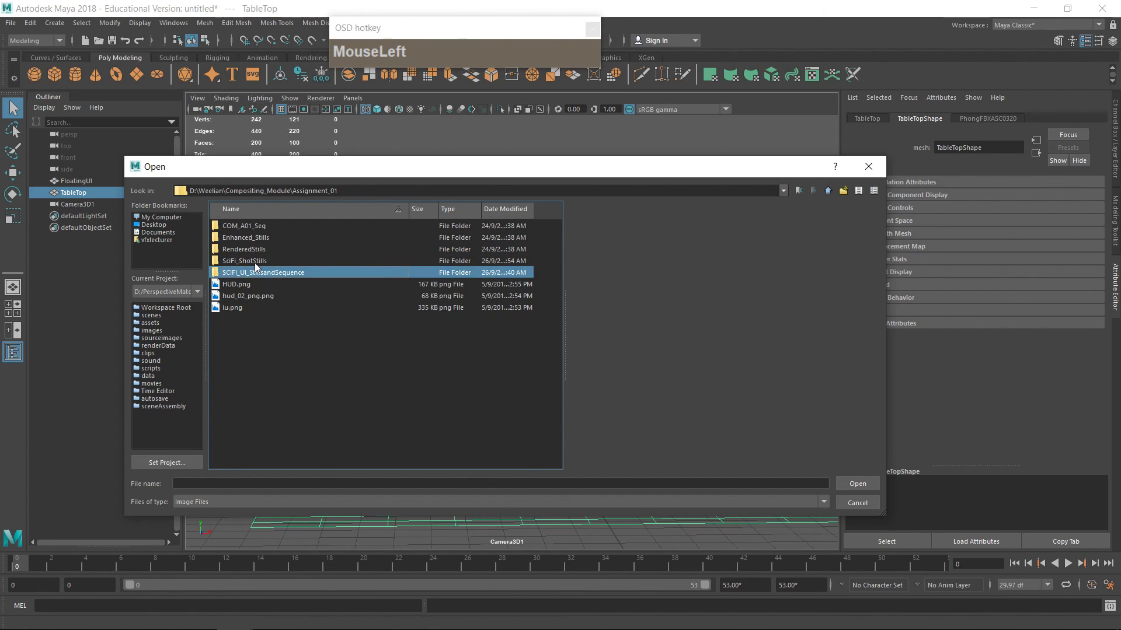
pyautogui.doubleClick(251, 261)
pyautogui.click(268, 226)
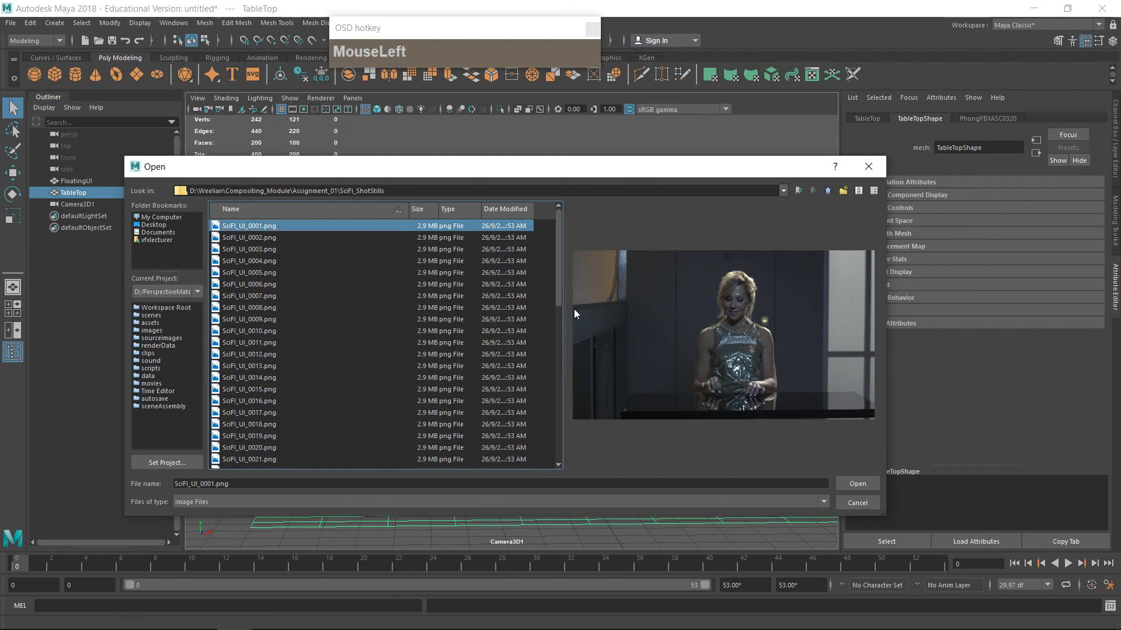
pyautogui.moveTo(559, 281); pyautogui.dragTo(579, 471)
pyautogui.click(850, 482)
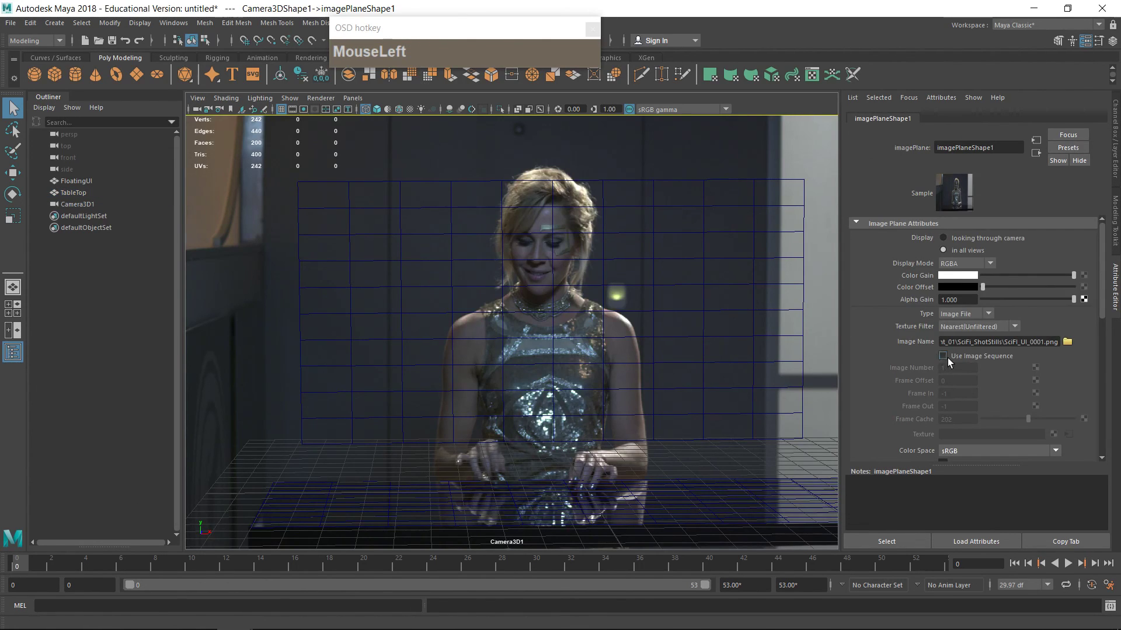
# Step: Enable Use Image Sequence on the image plane and play the timeline
pyautogui.click(943, 356)
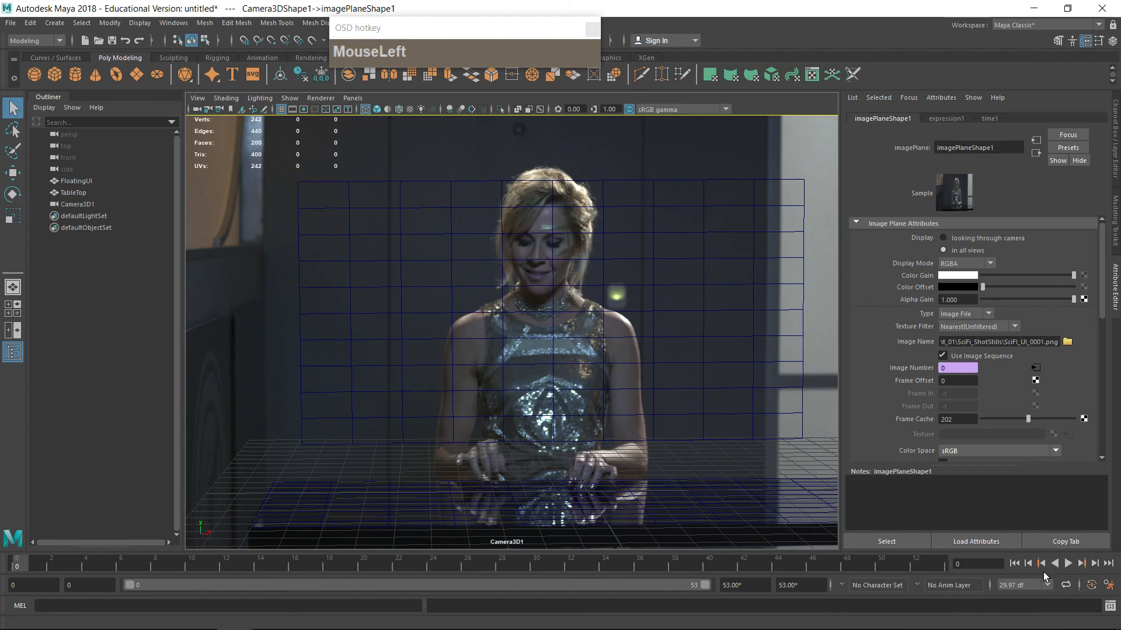
pyautogui.click(1072, 565)
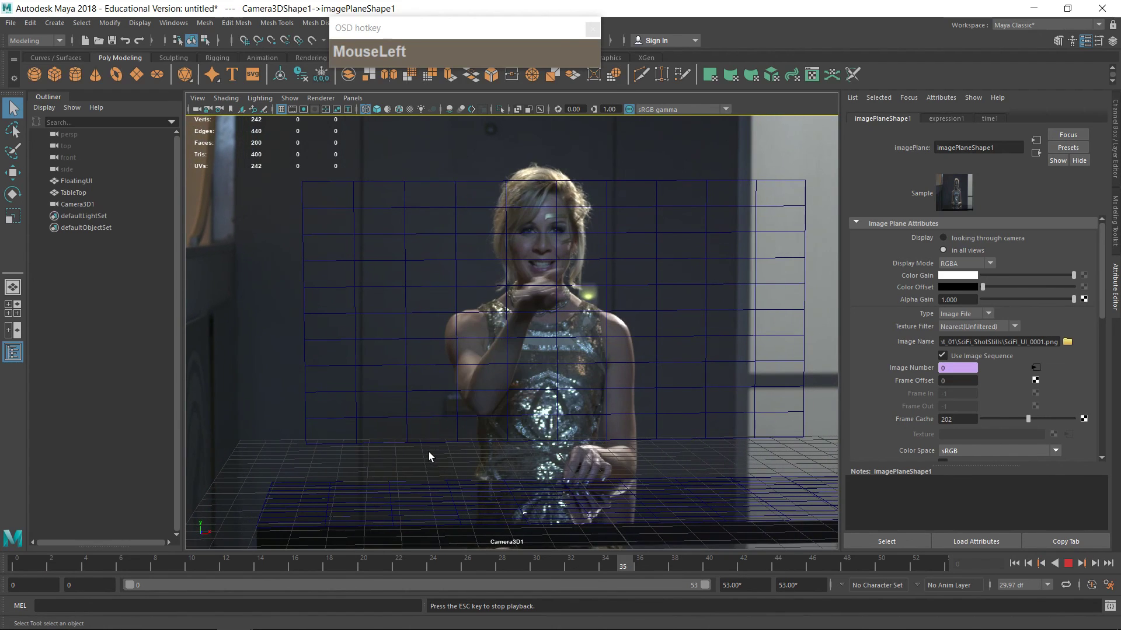
# Step: Set the time slider playback speed to 29.97 df x 1 in Preferences and play the scene
pyautogui.rightClick(1108, 586)
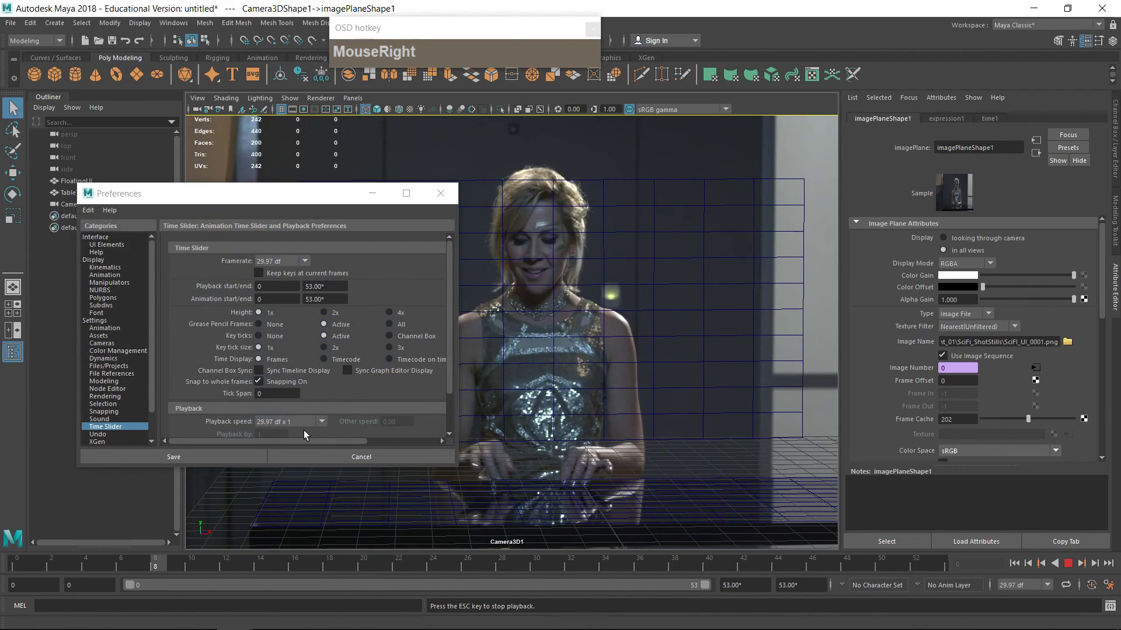
pyautogui.scroll(-3, 301, 403)
pyautogui.scroll(-1, 300, 403)
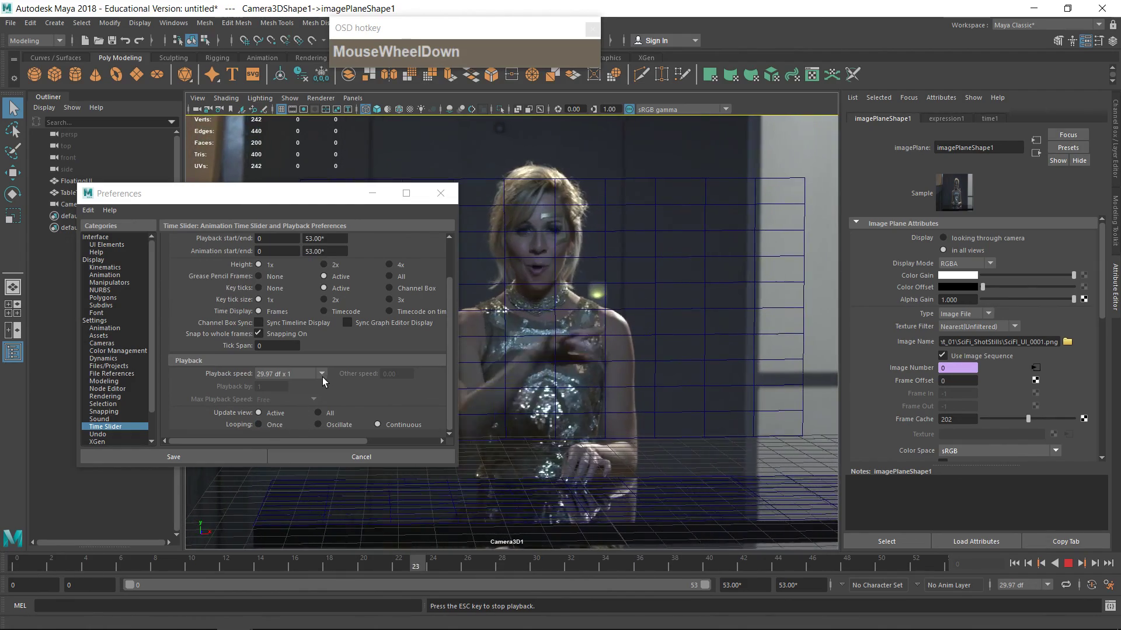
pyautogui.click(325, 376)
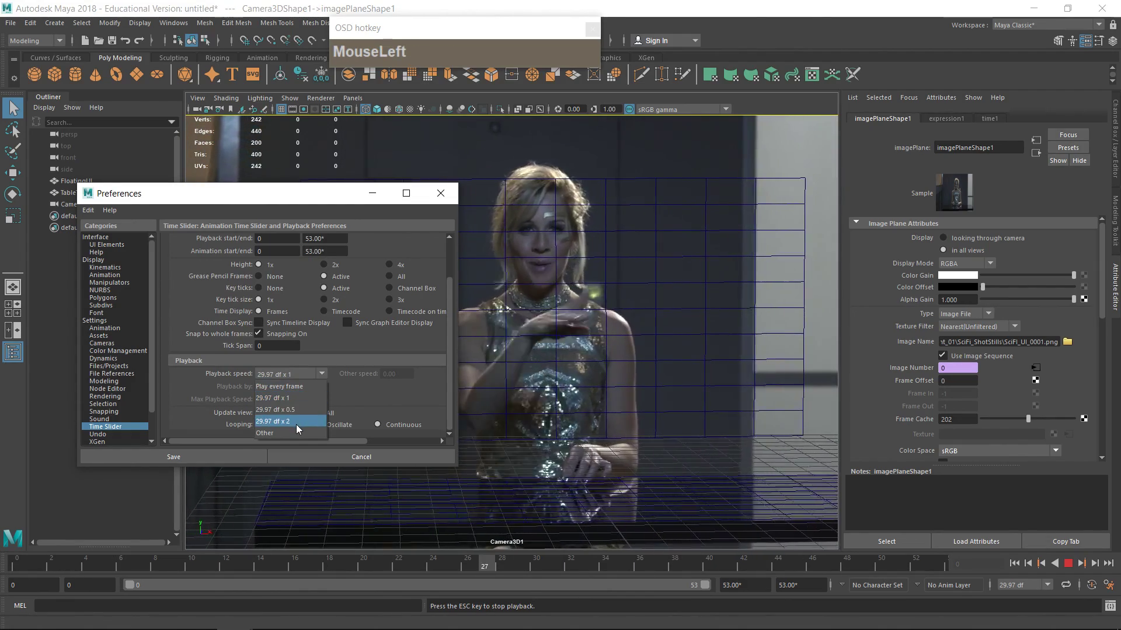
pyautogui.click(293, 398)
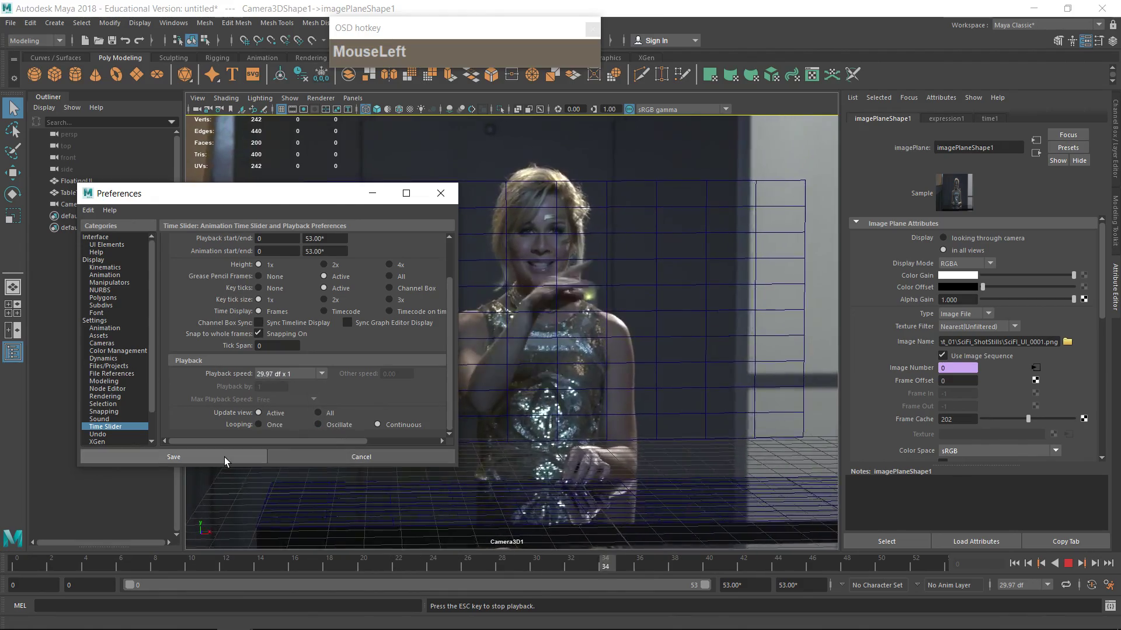
pyautogui.click(440, 193)
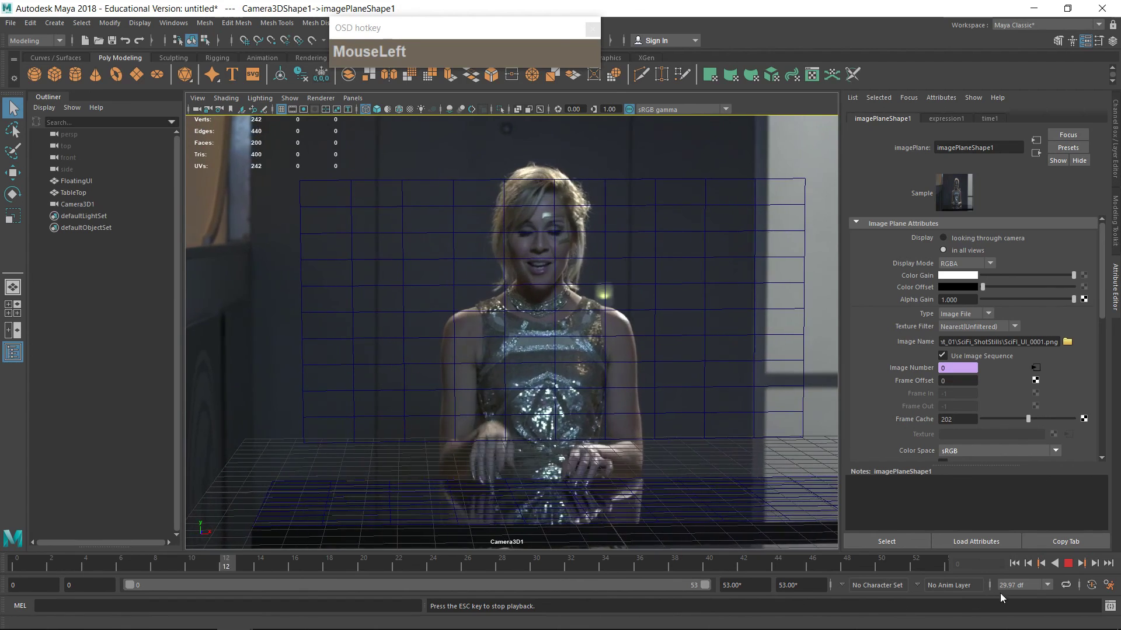
pyautogui.click(1067, 564)
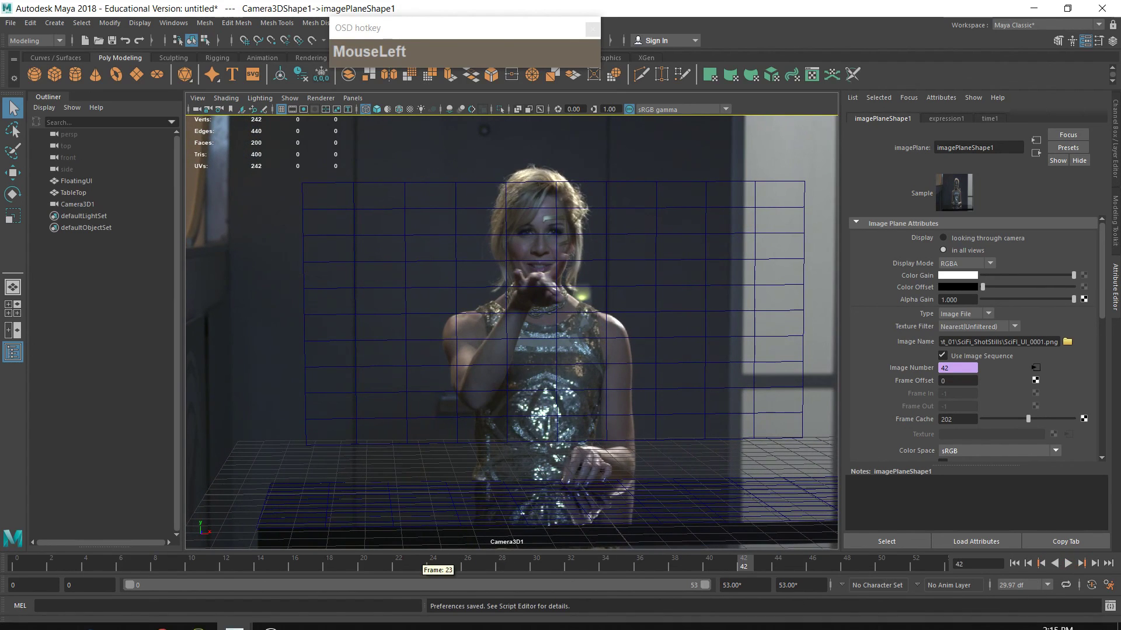
# Step: Switch back to Fusion and play the composite in the viewer
pyautogui.moveTo(285, 619)
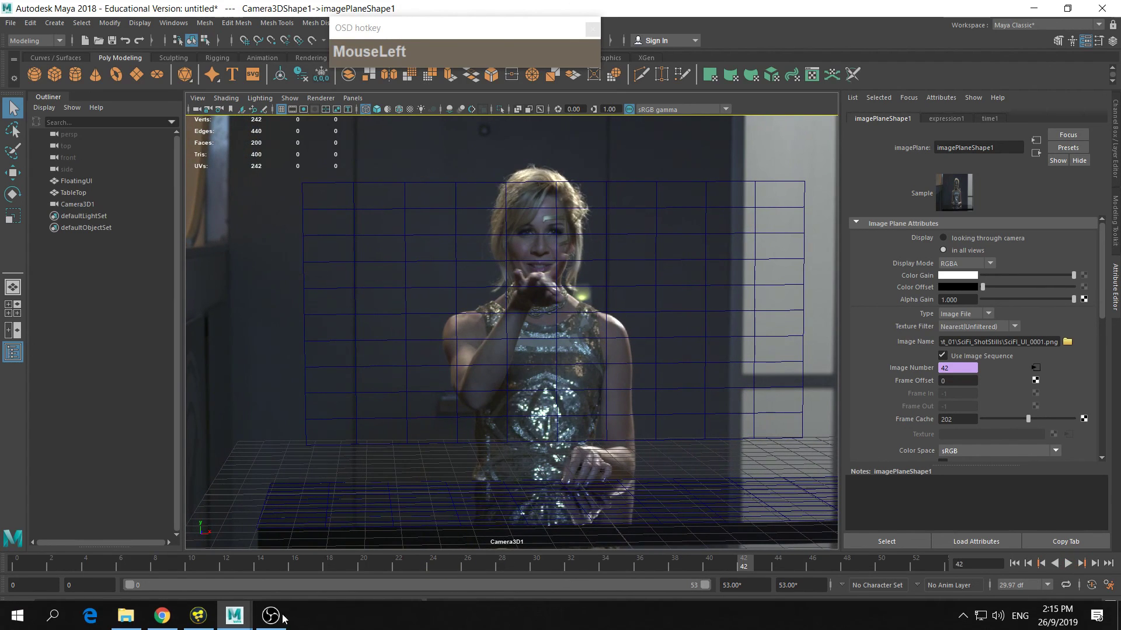
pyautogui.click(197, 618)
pyautogui.moveTo(512, 337); pyautogui.dragTo(531, 386)
pyautogui.click(418, 409)
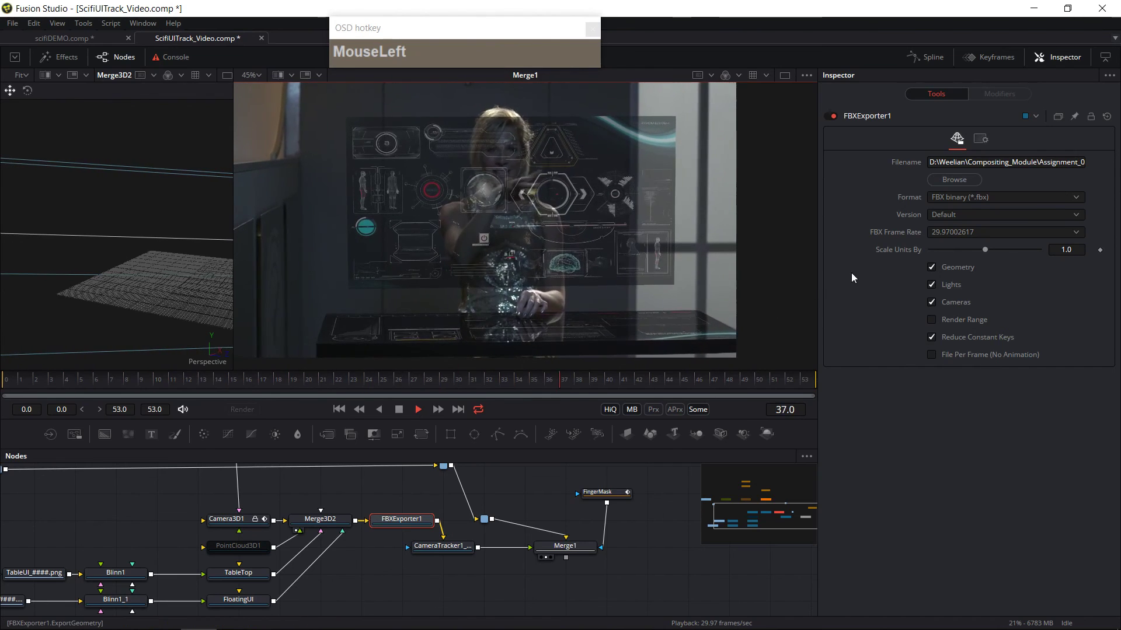
# Step: Enlarge the viewer by resizing the panel dividers next to the inspector and above the timeline
pyautogui.moveTo(819, 261); pyautogui.dragTo(899, 286)
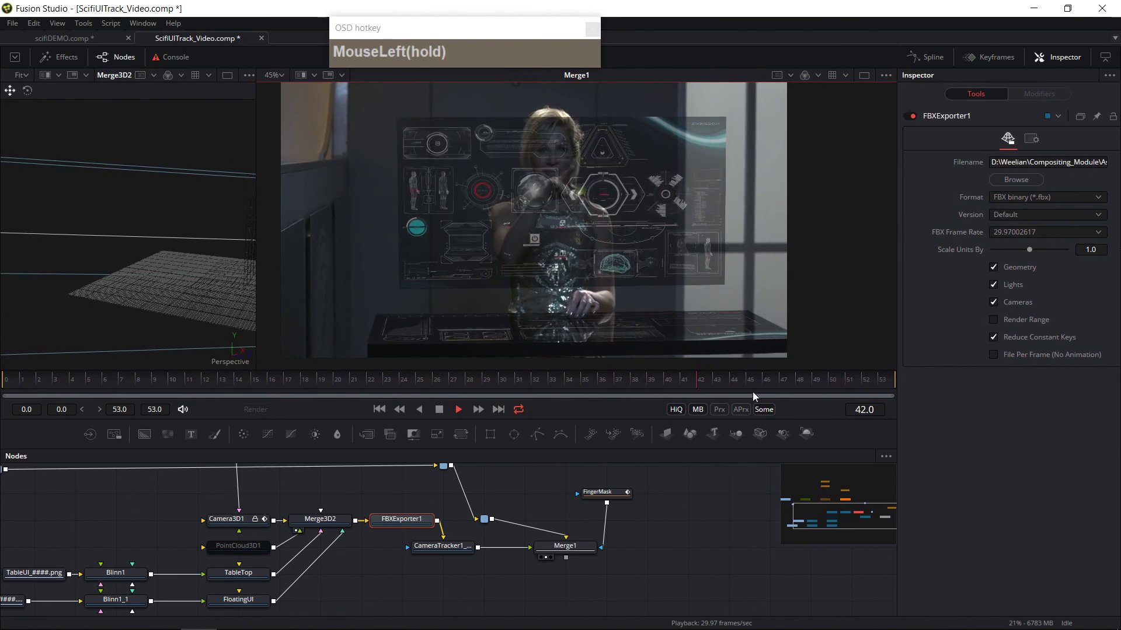
pyautogui.moveTo(761, 448); pyautogui.dragTo(761, 511)
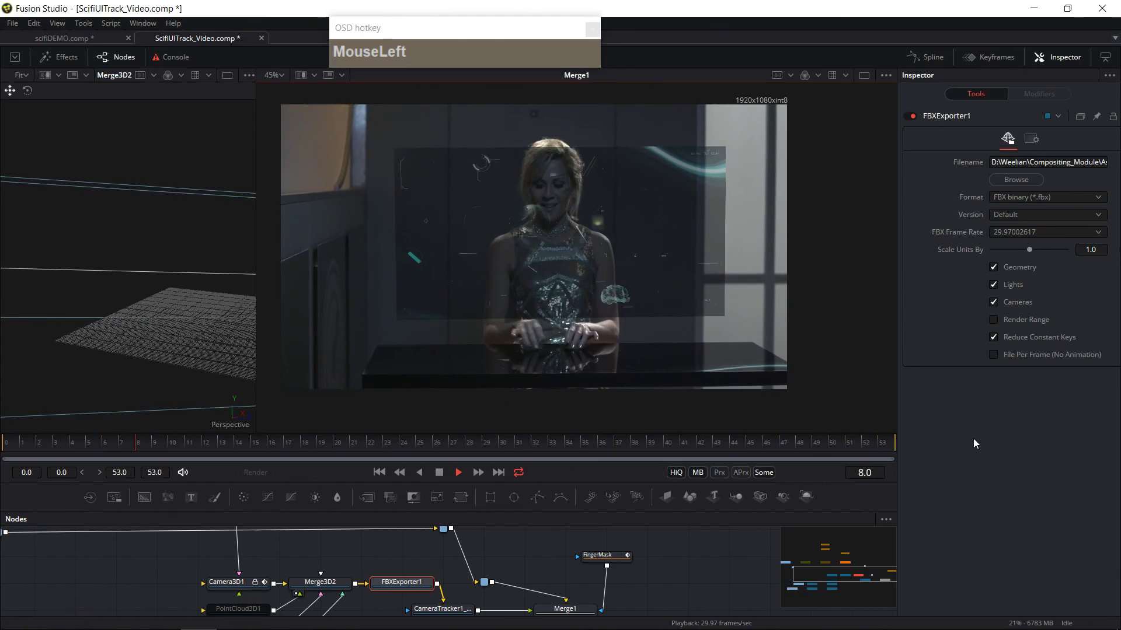
pyautogui.click(962, 617)
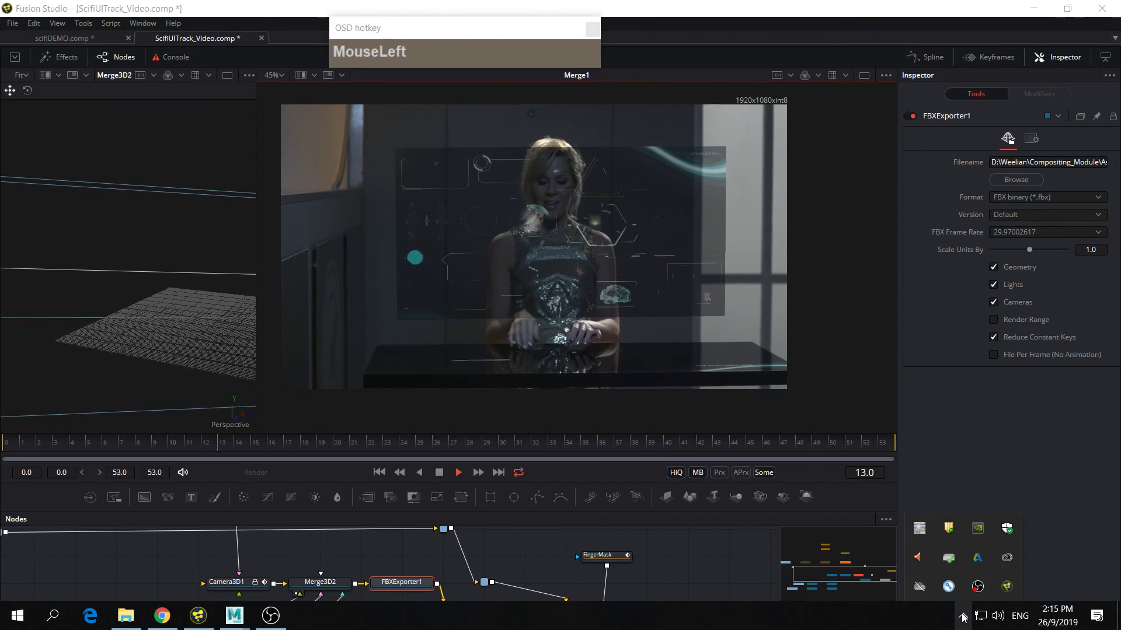
pyautogui.click(978, 587)
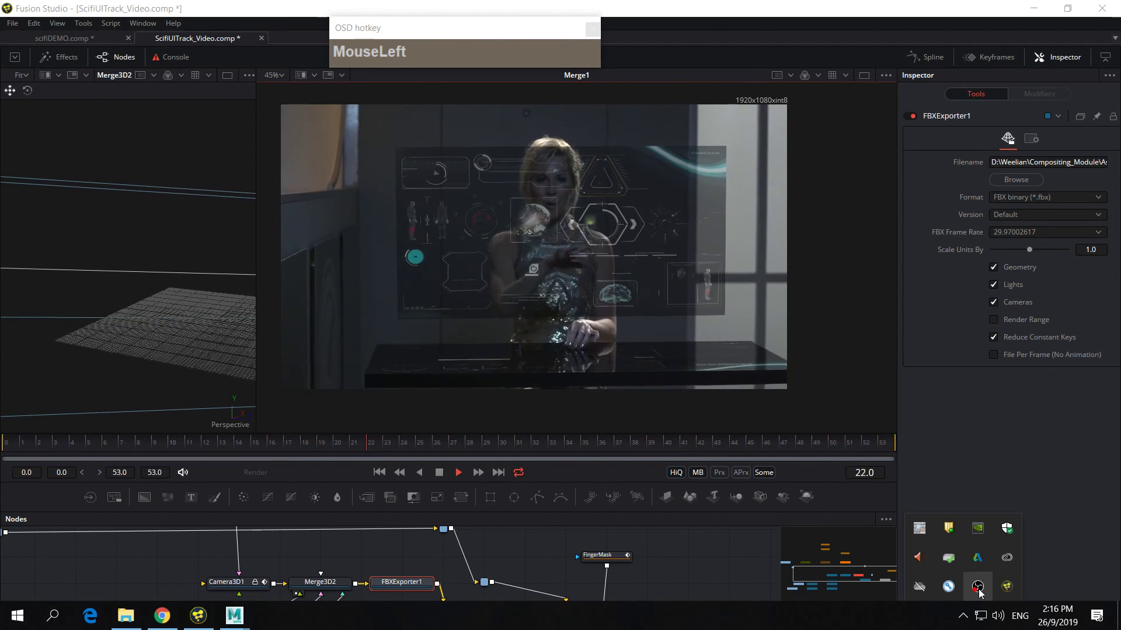